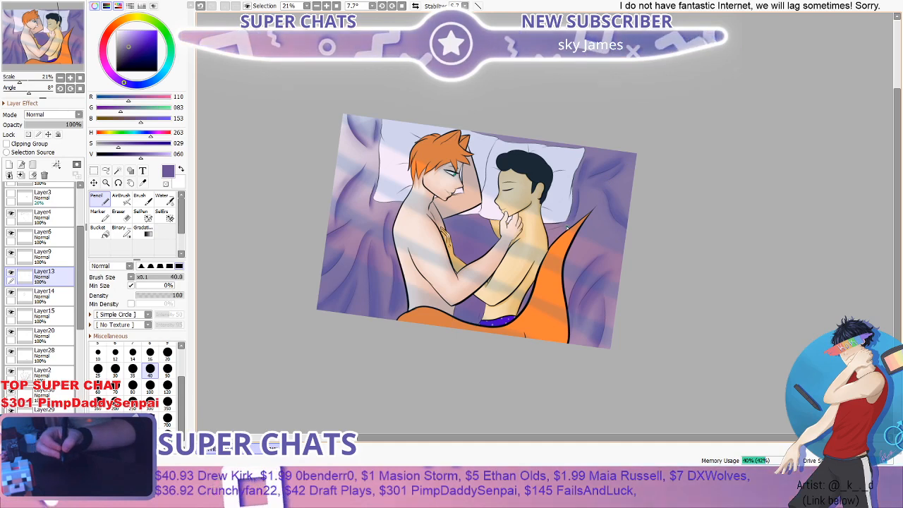
# - Examine the two embracing figures and the overall composition, both up close and with the whole illustration in view
pyautogui.scroll(3, 542, 237)
pyautogui.scroll(-1, 336, 206)
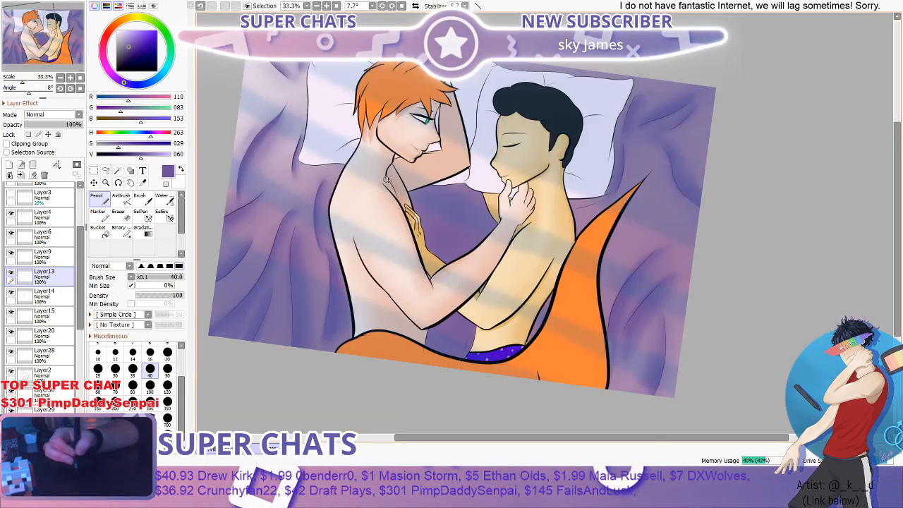
pyautogui.scroll(-1, 443, 141)
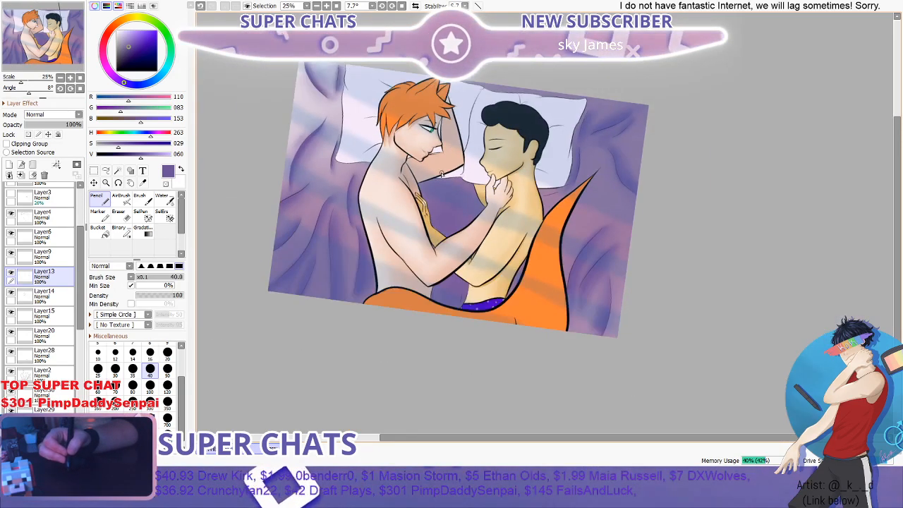
pyautogui.scroll(3, 440, 174)
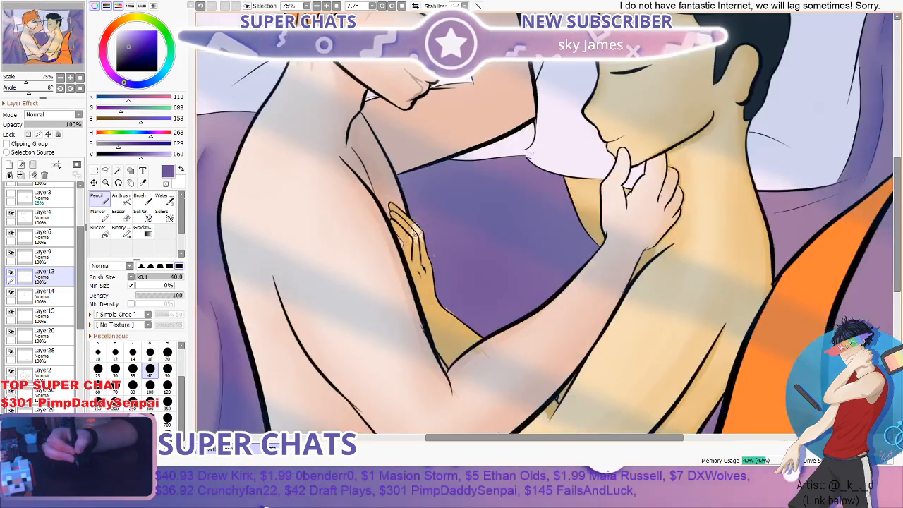
pyautogui.scroll(-2, 408, 247)
pyautogui.scroll(-1, 410, 251)
pyautogui.scroll(3, 414, 254)
pyautogui.scroll(-2, 347, 265)
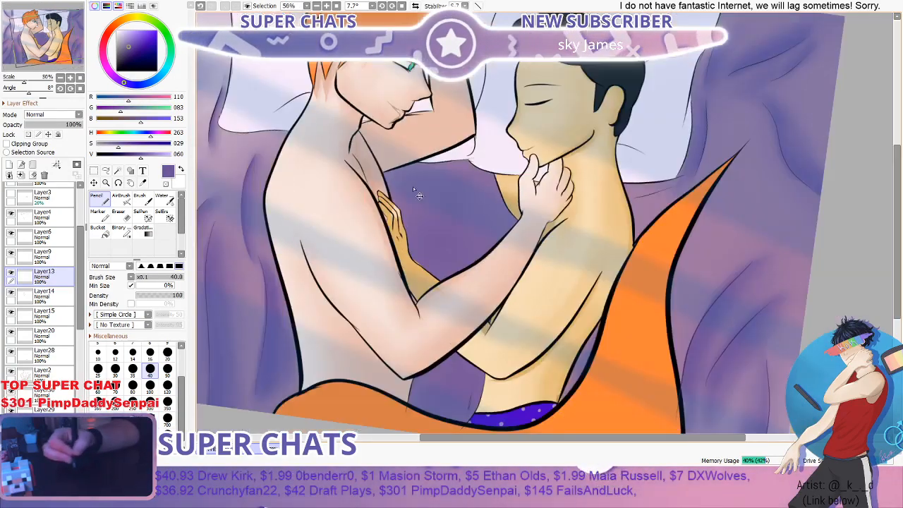
pyautogui.scroll(-3, 495, 182)
pyautogui.scroll(2, 494, 170)
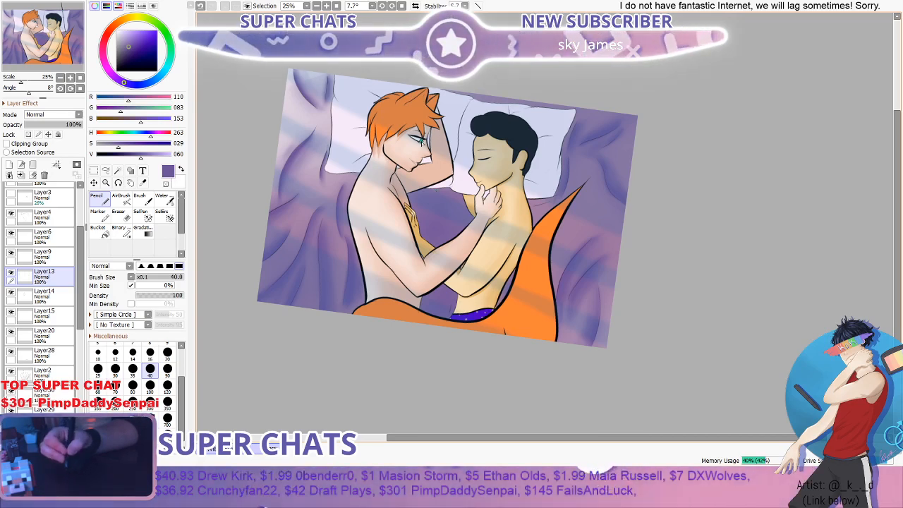
pyautogui.scroll(-3, 385, 228)
pyautogui.scroll(2, 385, 228)
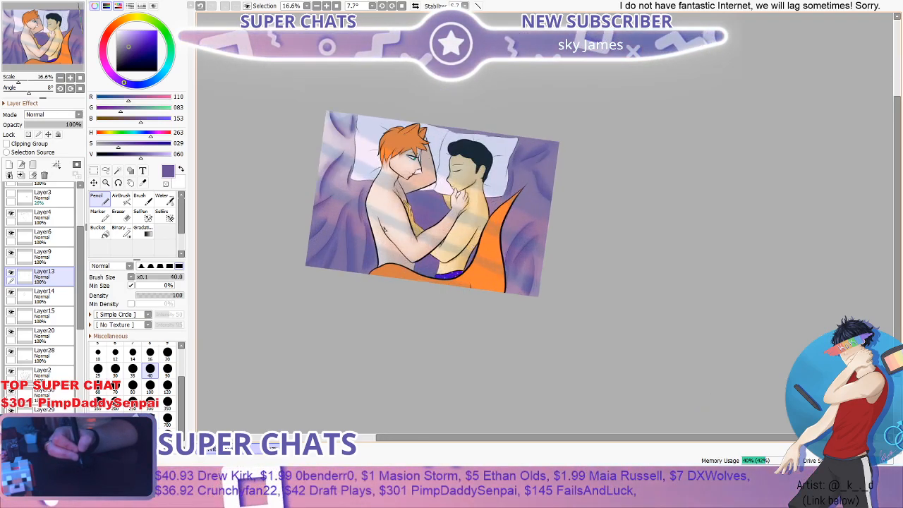
# - Inspect the shading of the purple bedsheet folds around the pillows and on both sides of the figures
pyautogui.scroll(1, 385, 230)
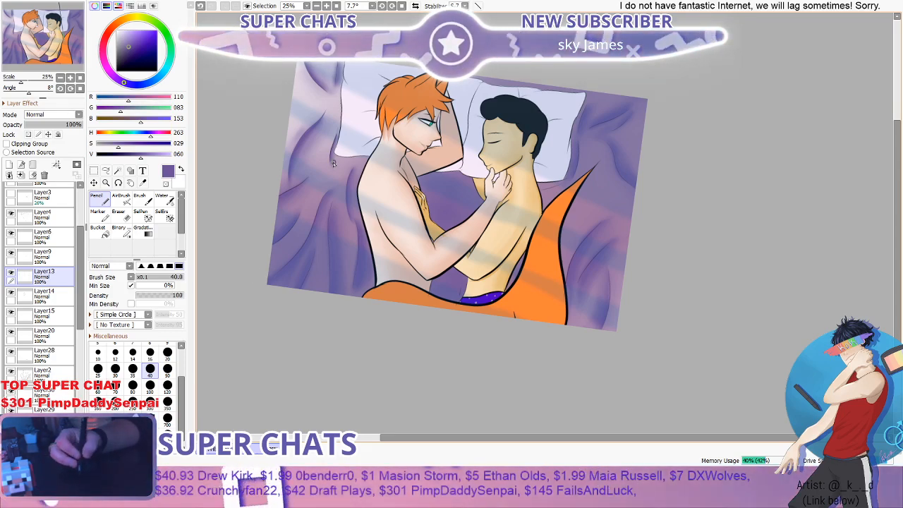
pyautogui.scroll(2, 333, 164)
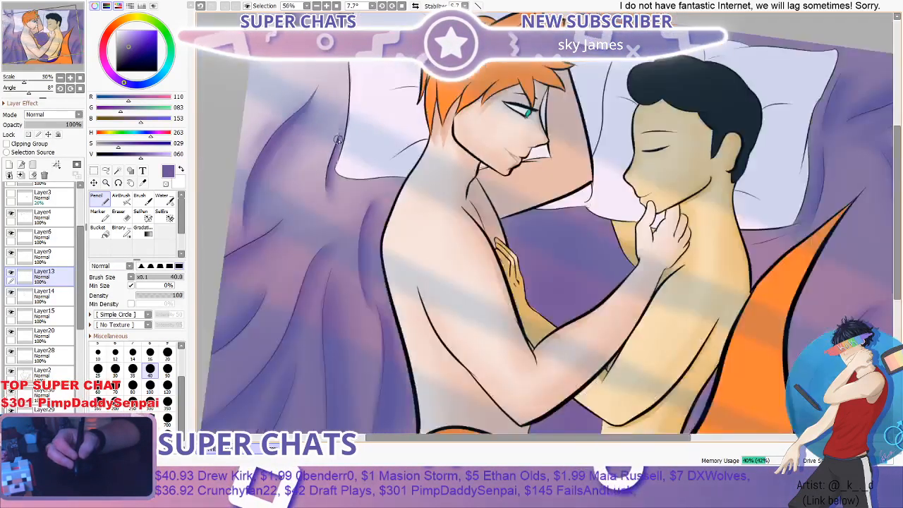
pyautogui.scroll(-3, 339, 141)
pyautogui.scroll(1, 383, 169)
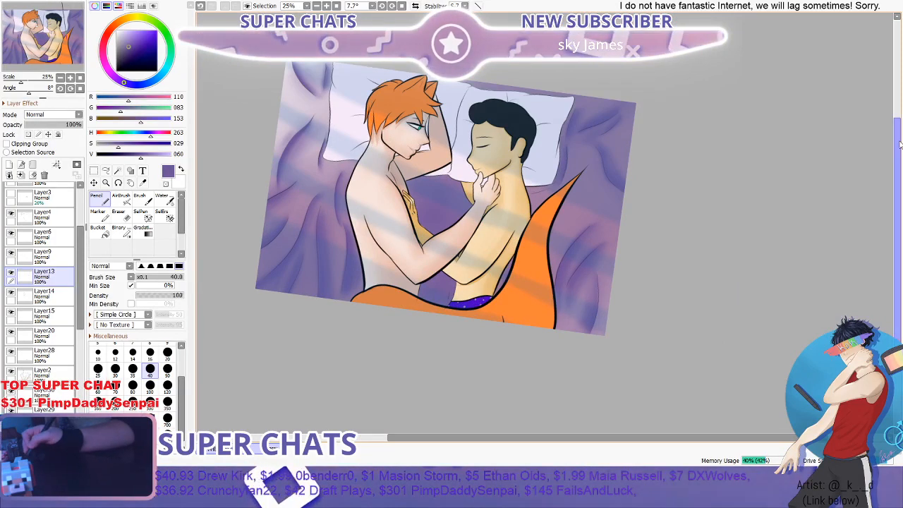
pyautogui.moveTo(899, 145)
pyautogui.mouseDown()
pyautogui.moveTo(897, 151)
pyautogui.moveTo(899, 144)
pyautogui.mouseUp()
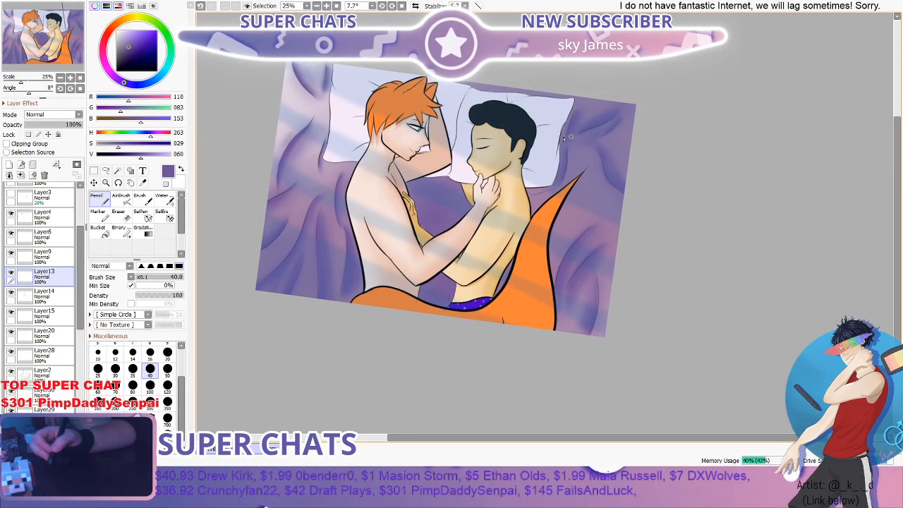
pyautogui.scroll(2, 504, 138)
pyautogui.scroll(-1, 447, 204)
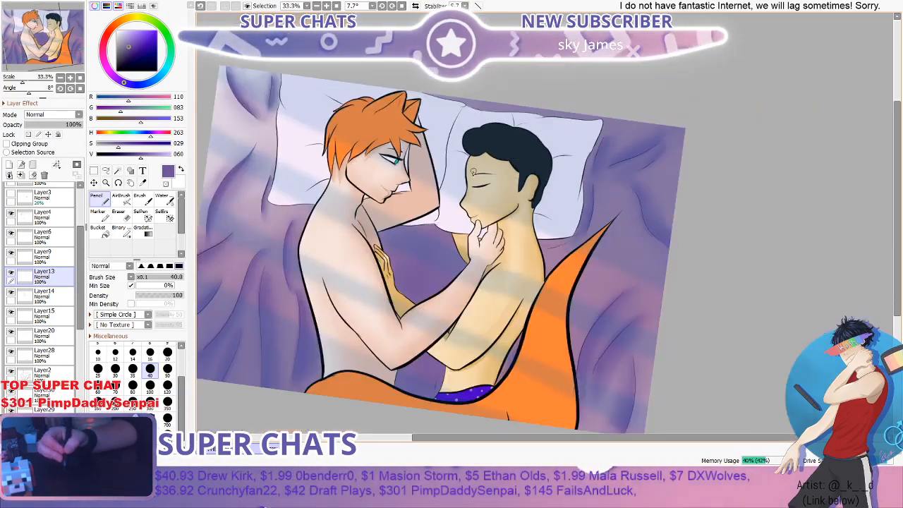
pyautogui.scroll(-2, 447, 204)
pyautogui.scroll(2, 421, 246)
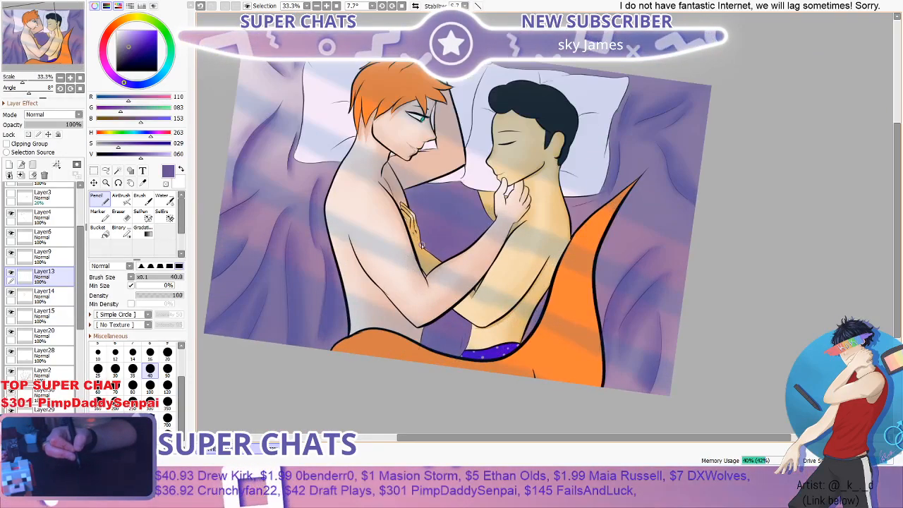
pyautogui.moveTo(898, 155)
pyautogui.mouseDown()
pyautogui.moveTo(897, 140)
pyautogui.moveTo(894, 159)
pyautogui.mouseUp()
pyautogui.scroll(5, 665, 106)
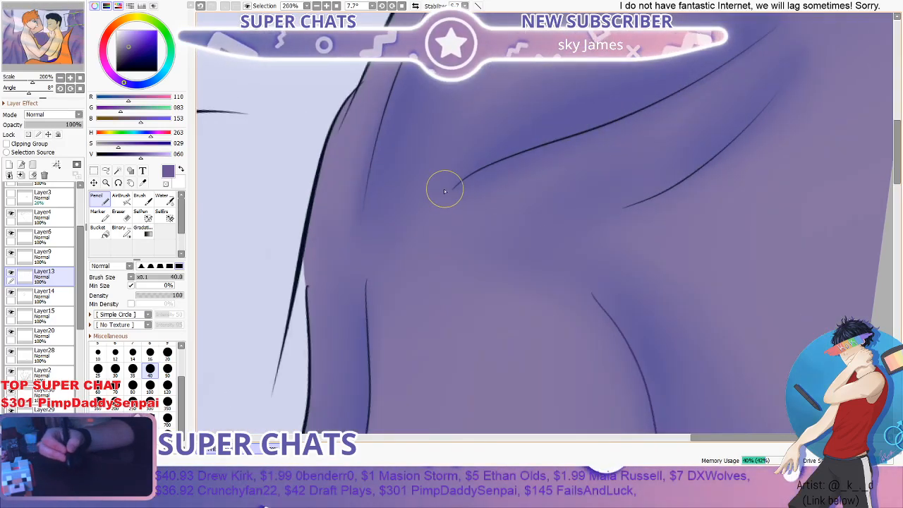
pyautogui.scroll(-6, 625, 108)
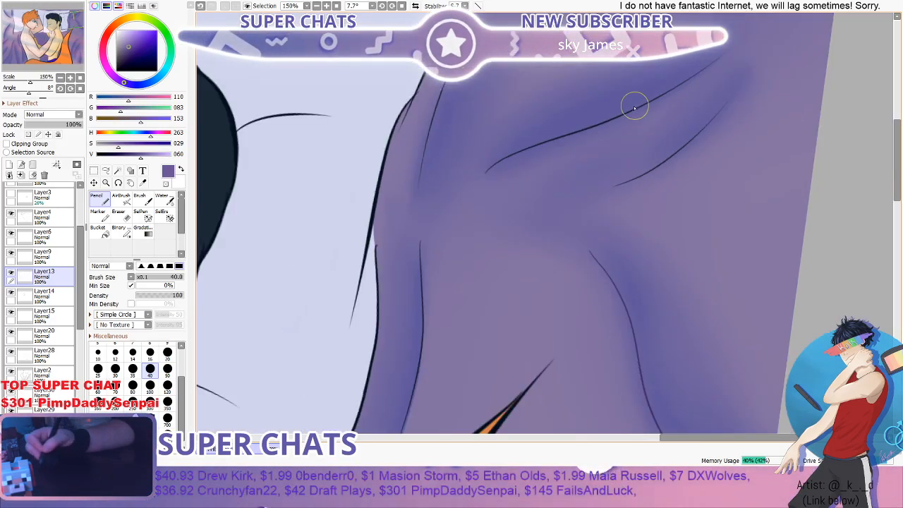
pyautogui.scroll(2, 371, 177)
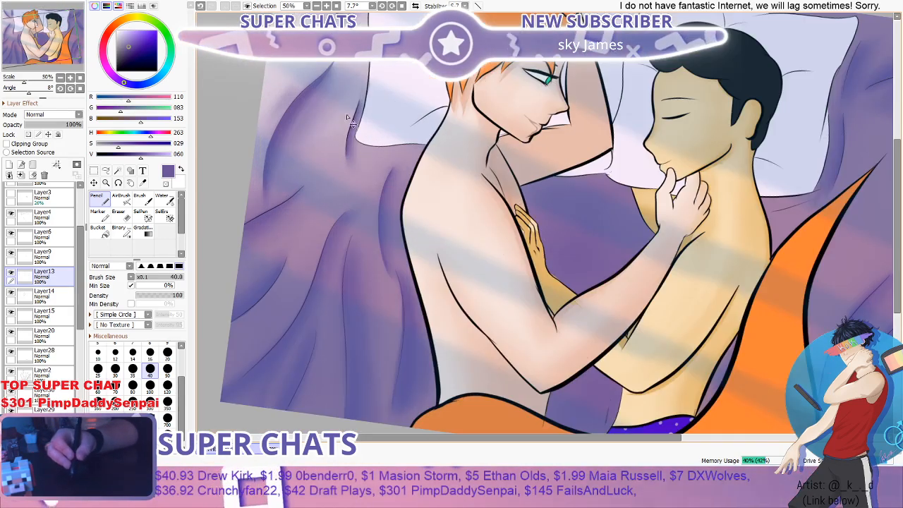
pyautogui.scroll(-2, 360, 169)
pyautogui.scroll(4, 307, 162)
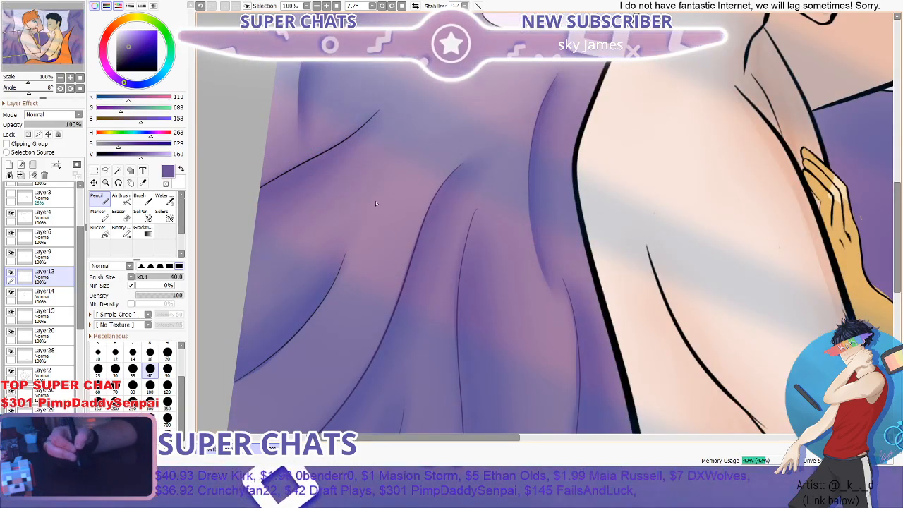
pyautogui.scroll(-4, 372, 185)
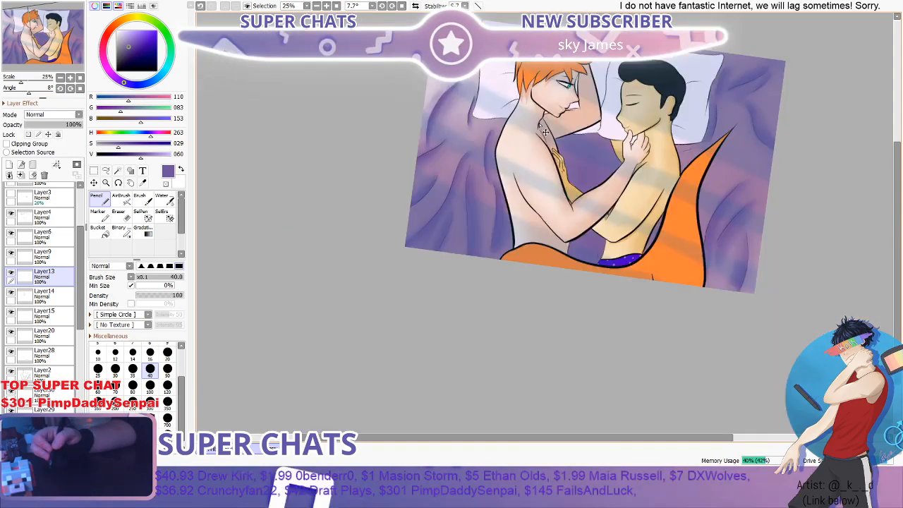
pyautogui.scroll(1, 546, 132)
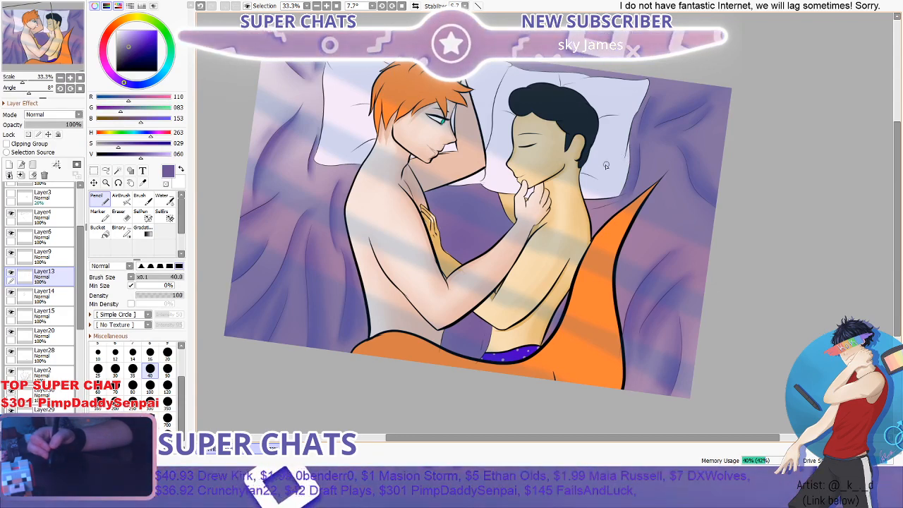
# - Inspect the dark-haired figure's face and hairline, then the figures' torsos and hands, against the full illustration
pyautogui.scroll(1, 567, 183)
pyautogui.scroll(1, 568, 182)
pyautogui.scroll(-2, 552, 183)
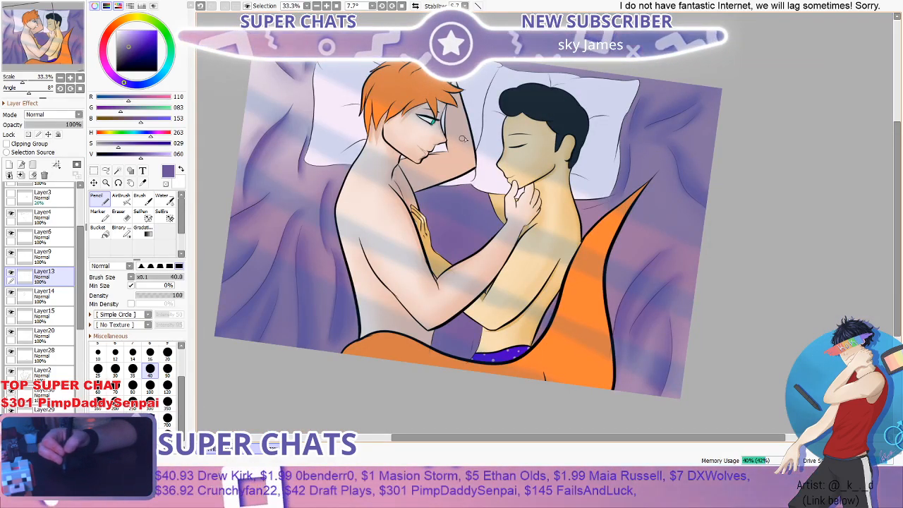
pyautogui.scroll(6, 463, 138)
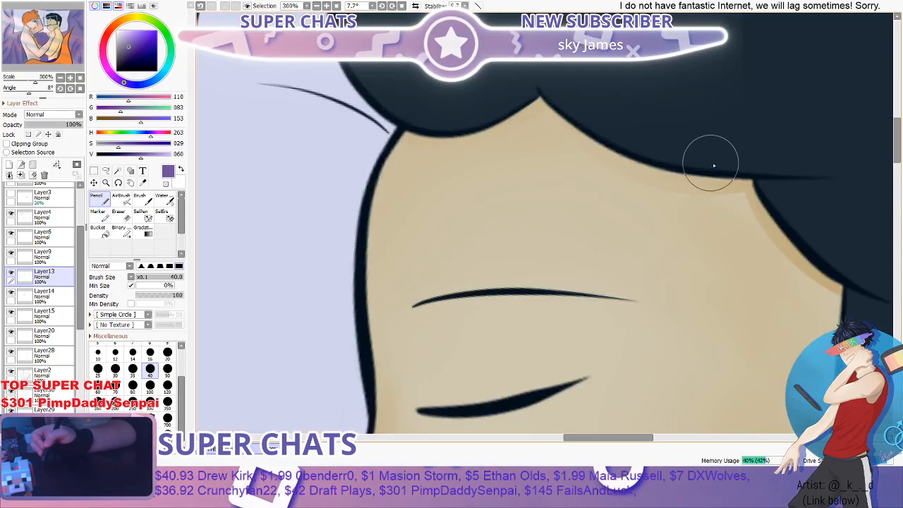
pyautogui.moveTo(739, 185); pyautogui.dragTo(688, 173)
pyautogui.scroll(-4, 528, 121)
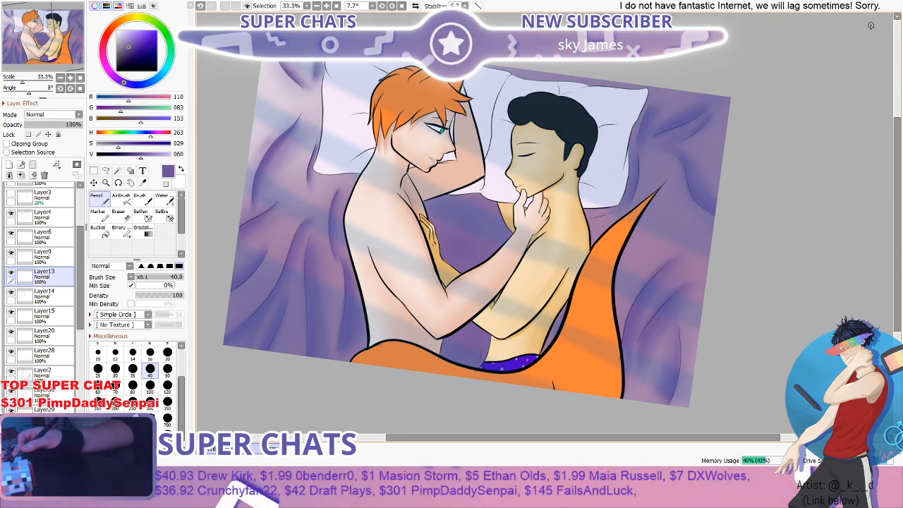
pyautogui.scroll(-2, 619, 115)
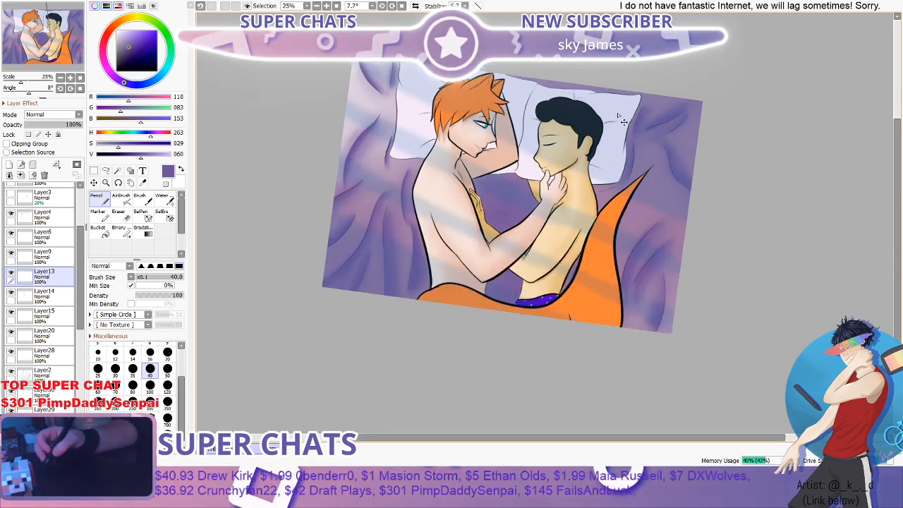
pyautogui.scroll(1, 544, 150)
pyautogui.scroll(2, 544, 150)
pyautogui.scroll(1, 547, 148)
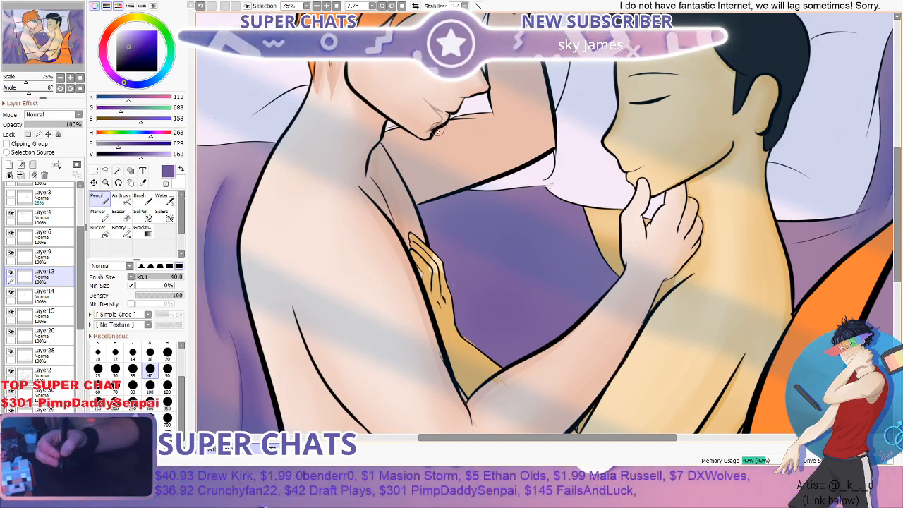
pyautogui.scroll(-3, 404, 193)
pyautogui.scroll(1, 338, 161)
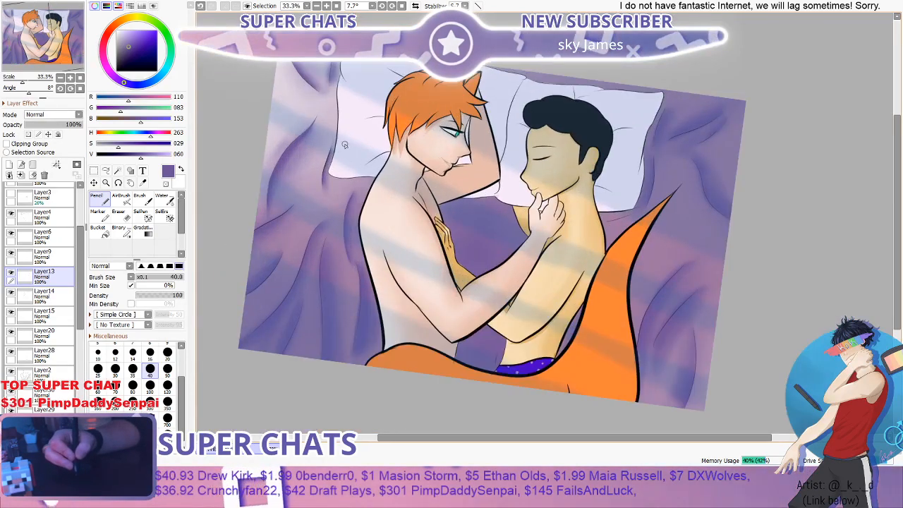
pyautogui.scroll(1, 344, 162)
pyautogui.scroll(-2, 345, 164)
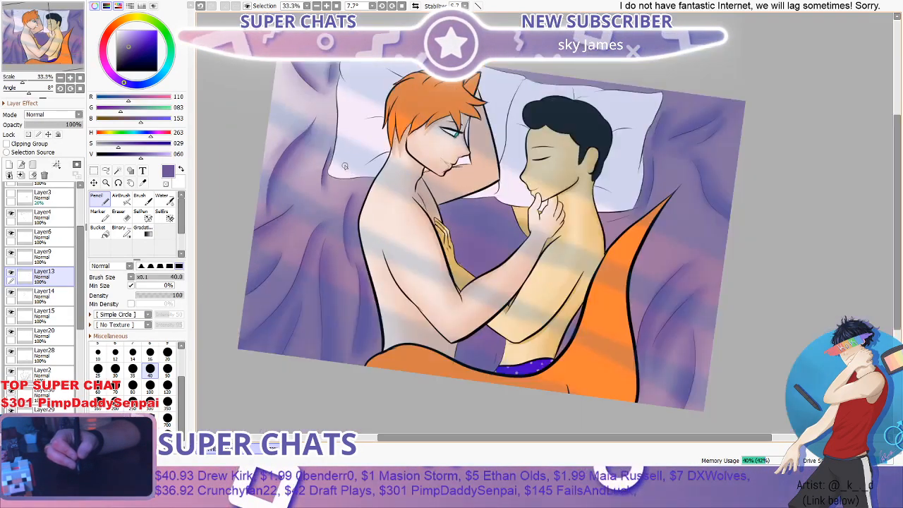
pyautogui.scroll(4, 445, 163)
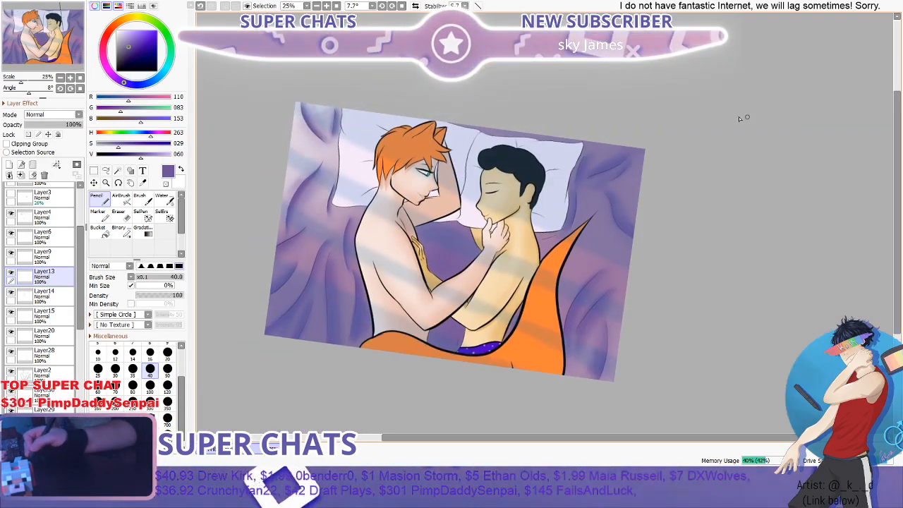
pyautogui.scroll(-4, 446, 163)
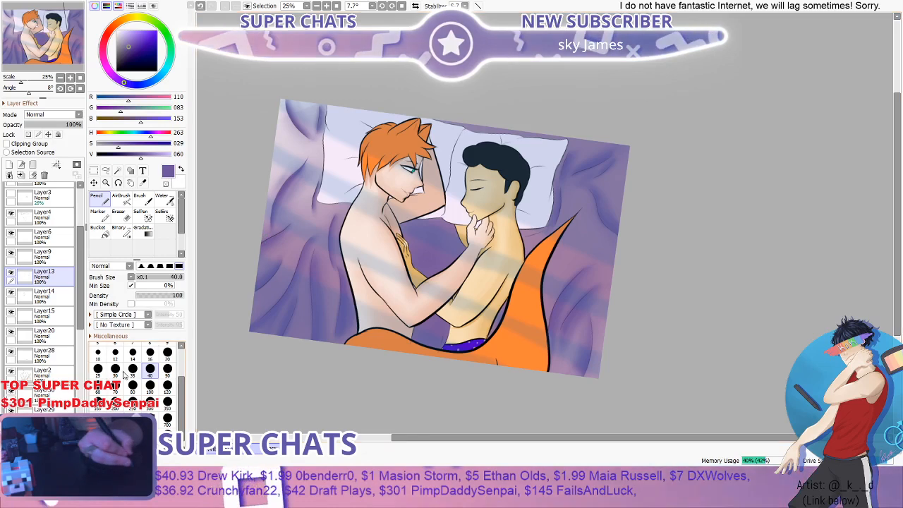
# - Set the opacity of Layer7 to 64% and check the change across the whole illustration
pyautogui.scroll(-3, 73, 297)
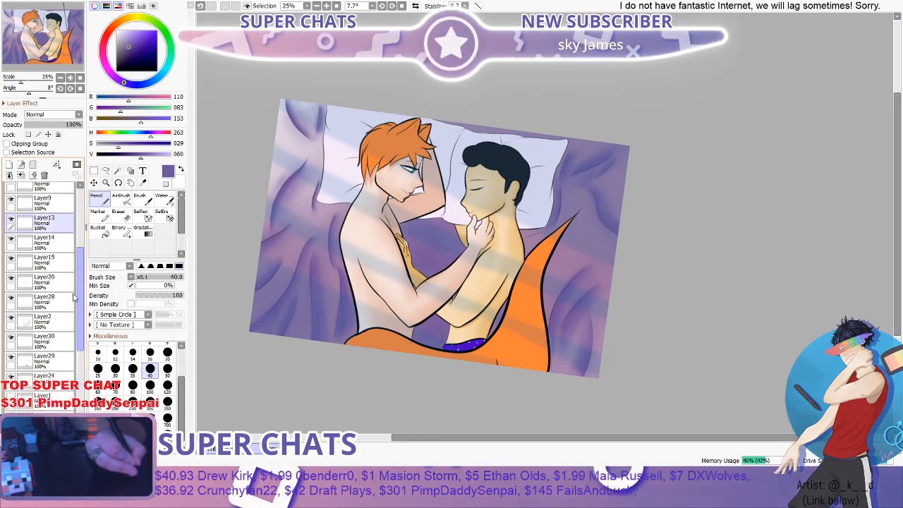
pyautogui.moveTo(73, 298); pyautogui.dragTo(73, 388)
pyautogui.click(51, 410)
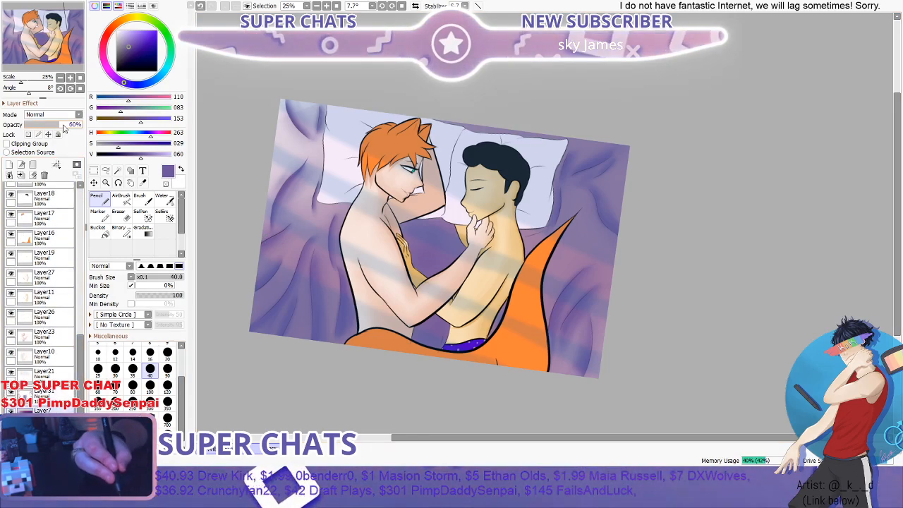
pyautogui.moveTo(63, 127); pyautogui.dragTo(67, 125)
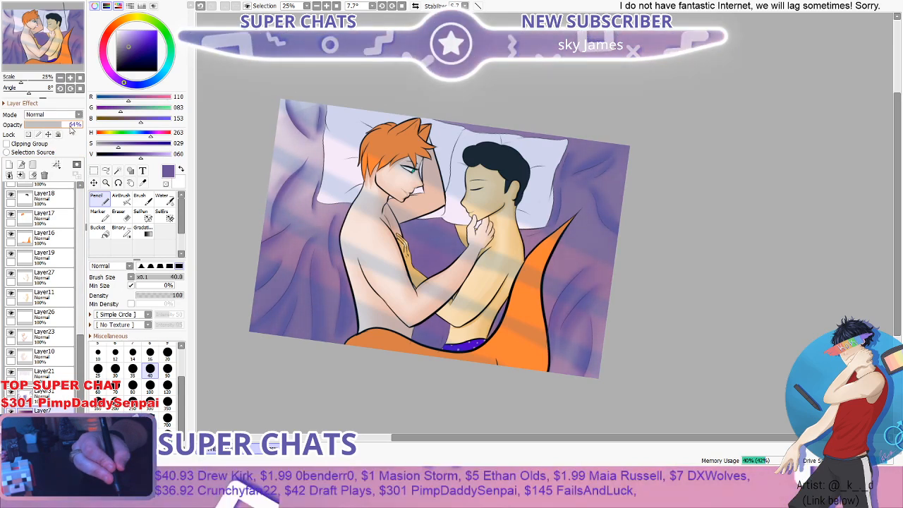
pyautogui.scroll(2, 262, 210)
pyautogui.scroll(-3, 262, 209)
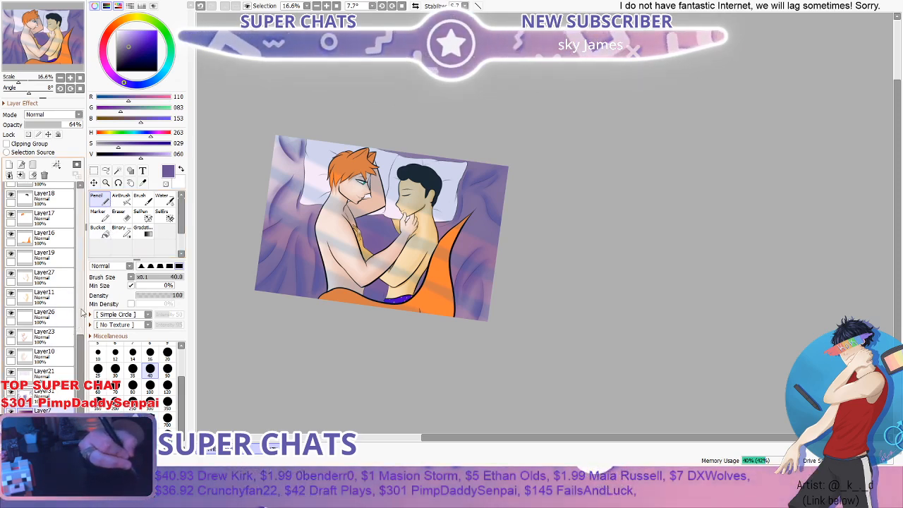
# - Make Layer26 the active layer, passing through Layer21 and Layer23, and check the illustration
pyautogui.click(51, 373)
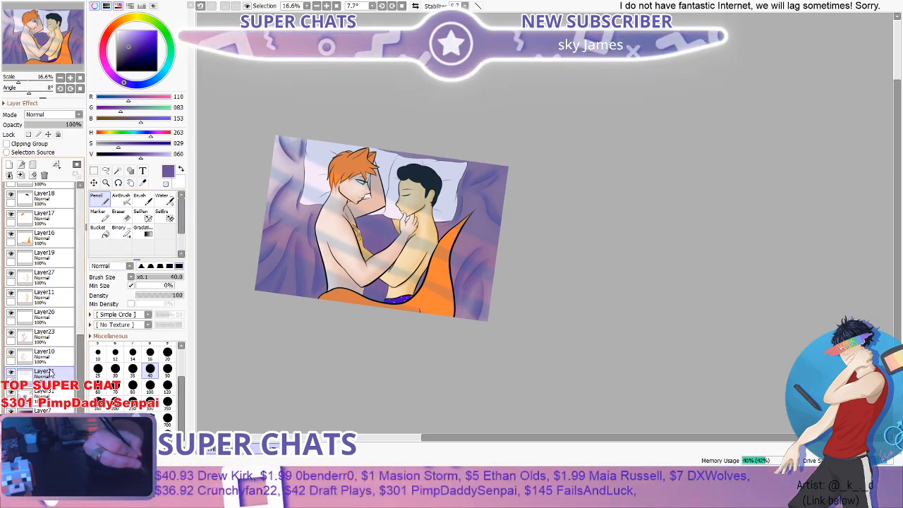
pyautogui.click(55, 333)
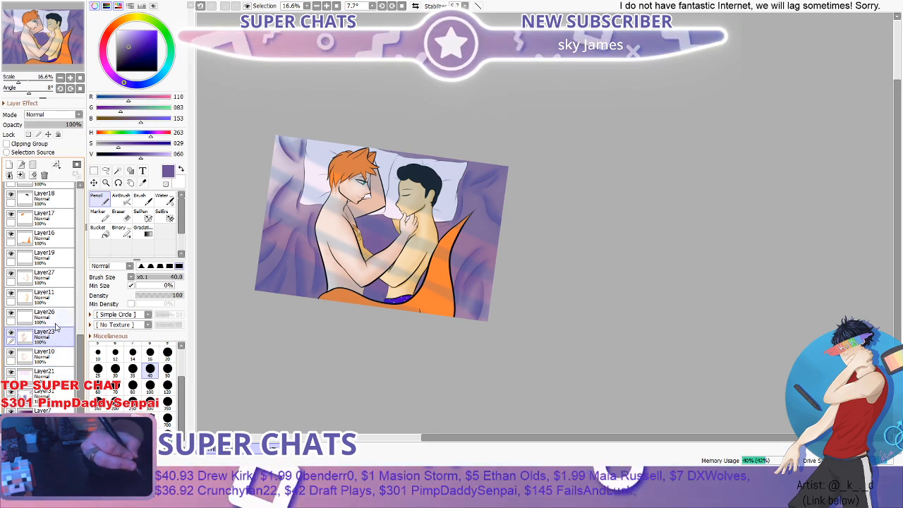
pyautogui.click(57, 324)
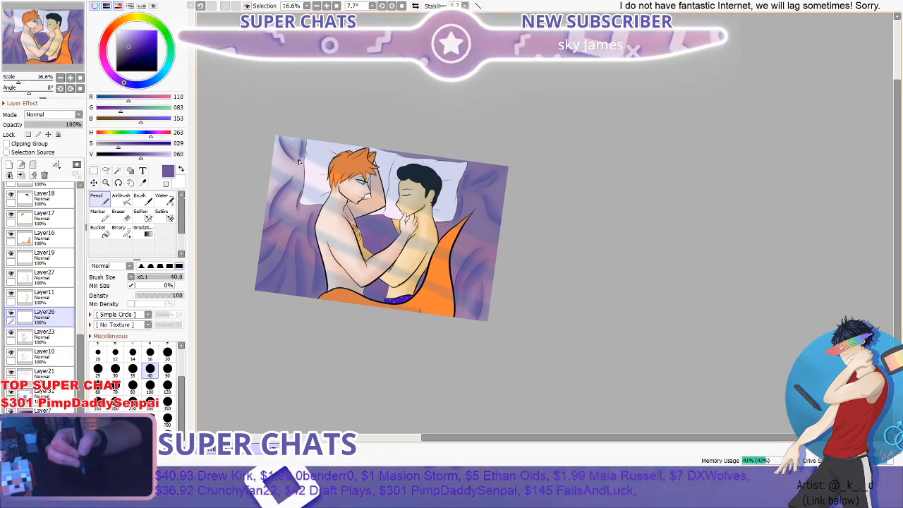
pyautogui.scroll(-2, 311, 177)
pyautogui.scroll(3, 369, 205)
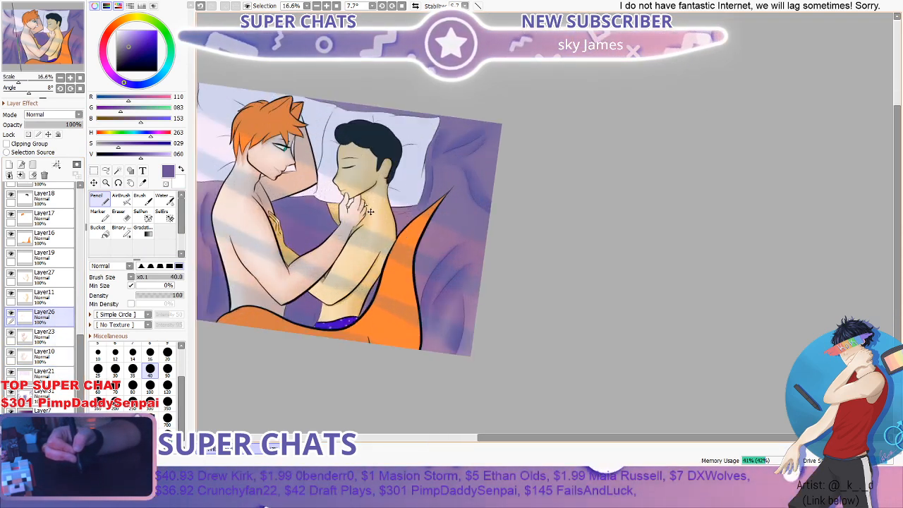
# - Add a new layer directly above Layer10
pyautogui.scroll(-3, 879, 161)
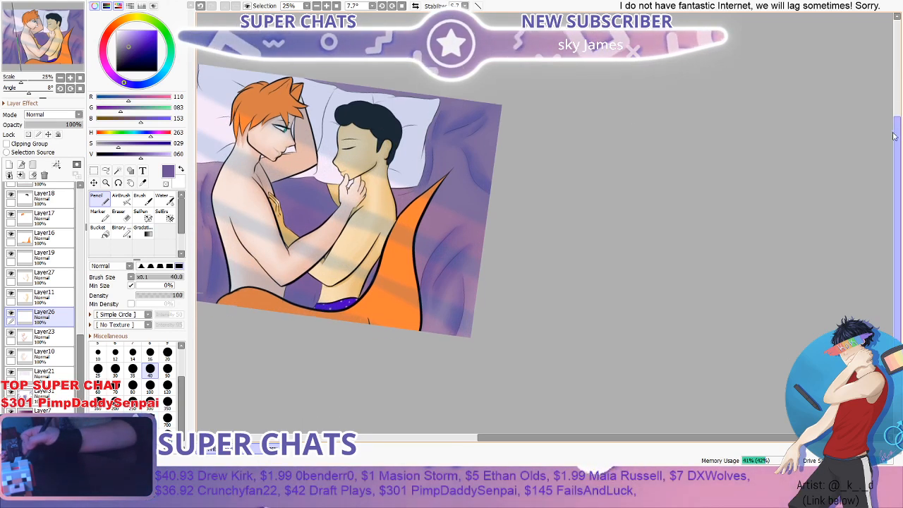
pyautogui.scroll(2, 879, 161)
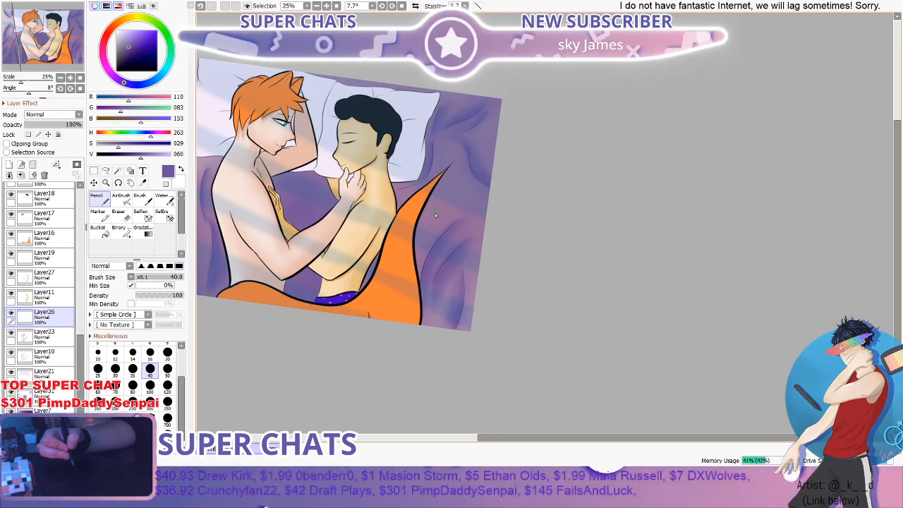
pyautogui.scroll(2, 239, 139)
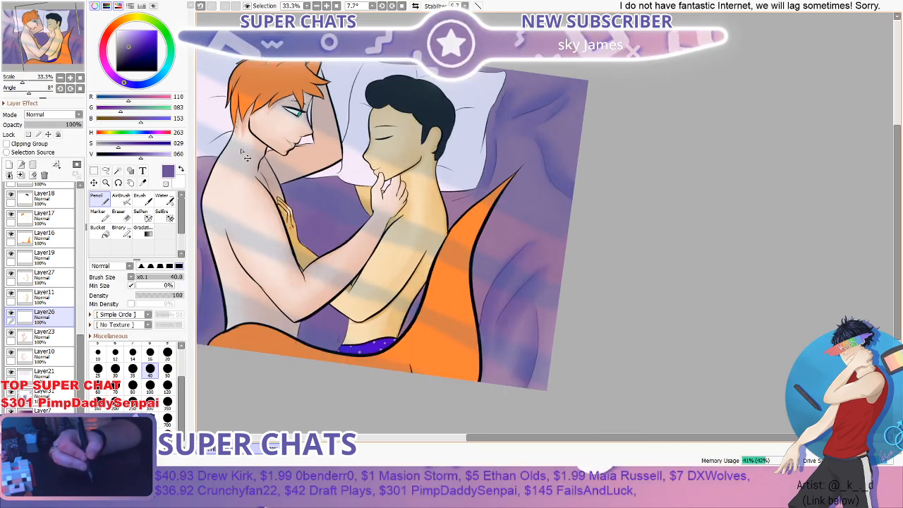
pyautogui.click(60, 359)
pyautogui.click(9, 164)
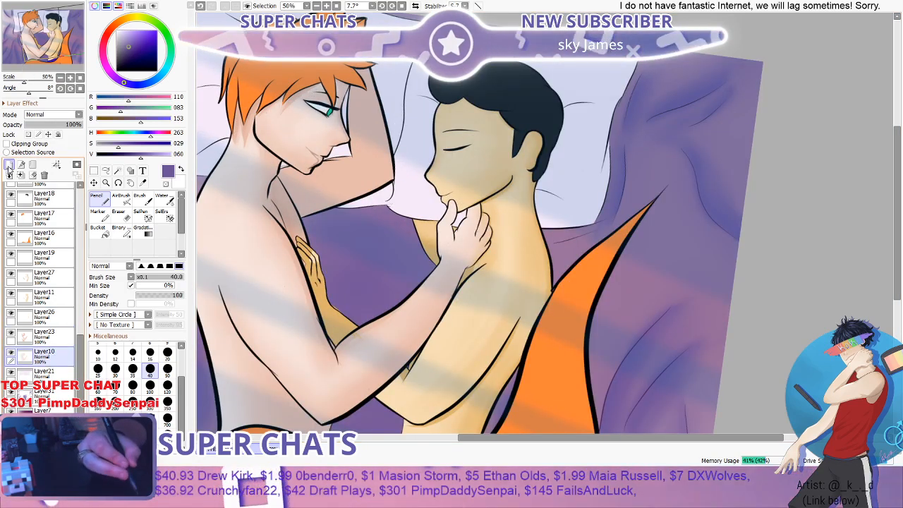
# - Sample the orange-haired figure's skin tone from the shoulder and darken it to a brightness of 83
pyautogui.click(143, 182)
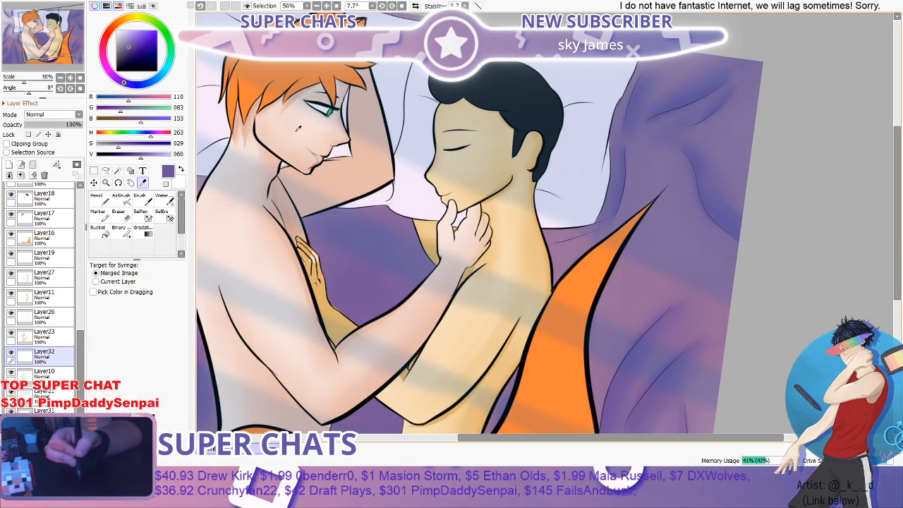
pyautogui.click(216, 225)
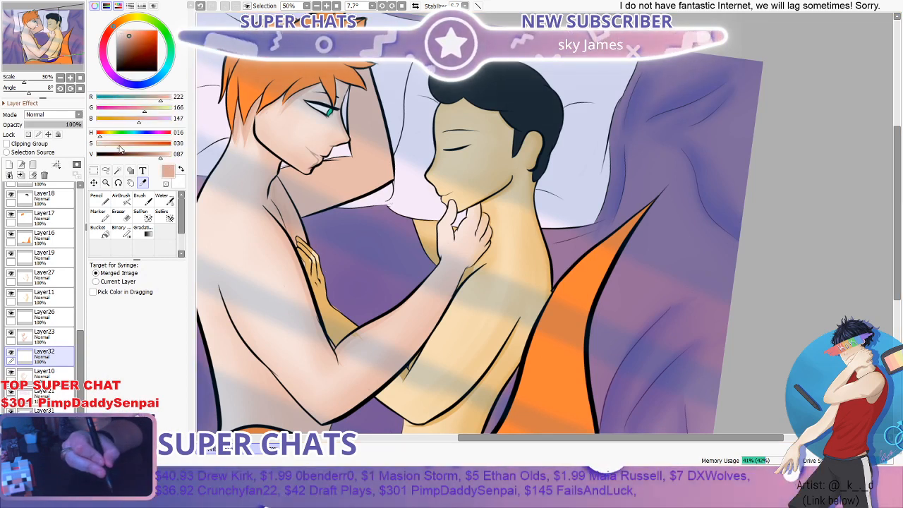
pyautogui.click(154, 153)
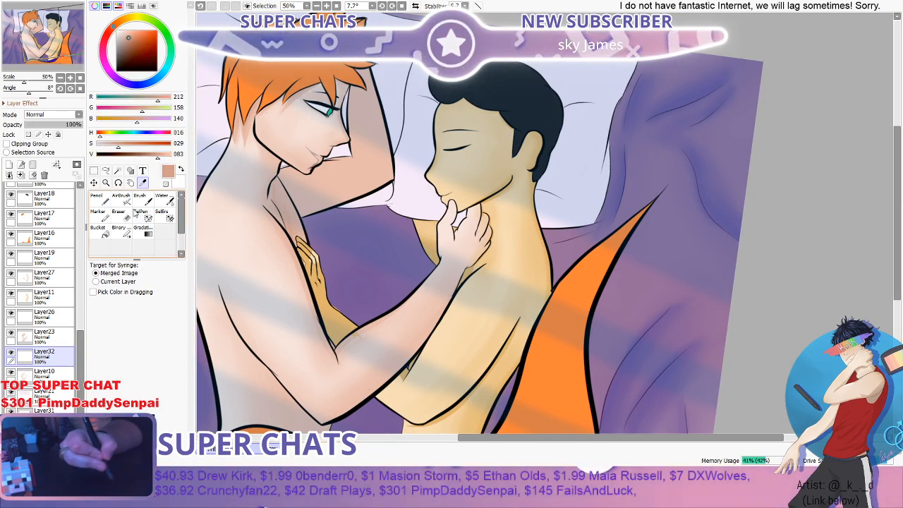
# - Dab a freckle on the orange-haired figure's upper shoulder with the Pencil and check it against both figures
pyautogui.click(100, 200)
pyautogui.scroll(3, 230, 214)
pyautogui.click(248, 219)
pyautogui.scroll(-1, 264, 249)
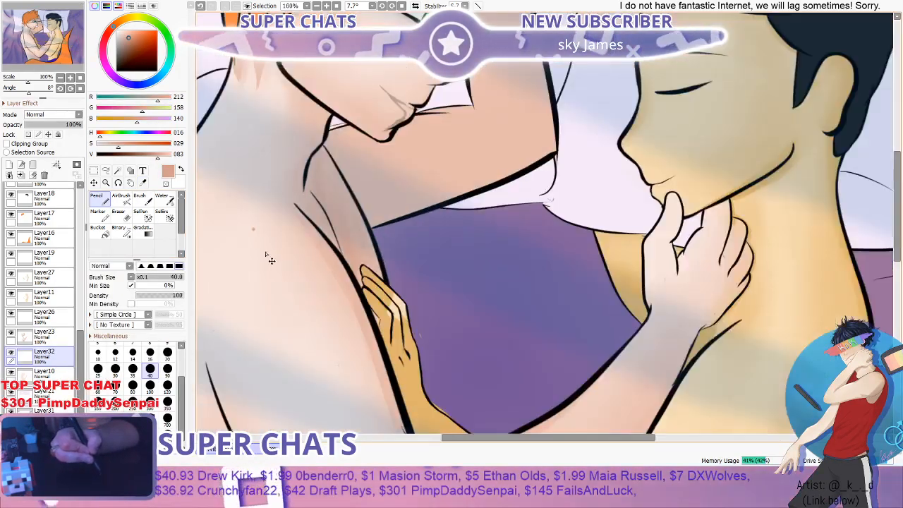
pyautogui.scroll(-2, 271, 260)
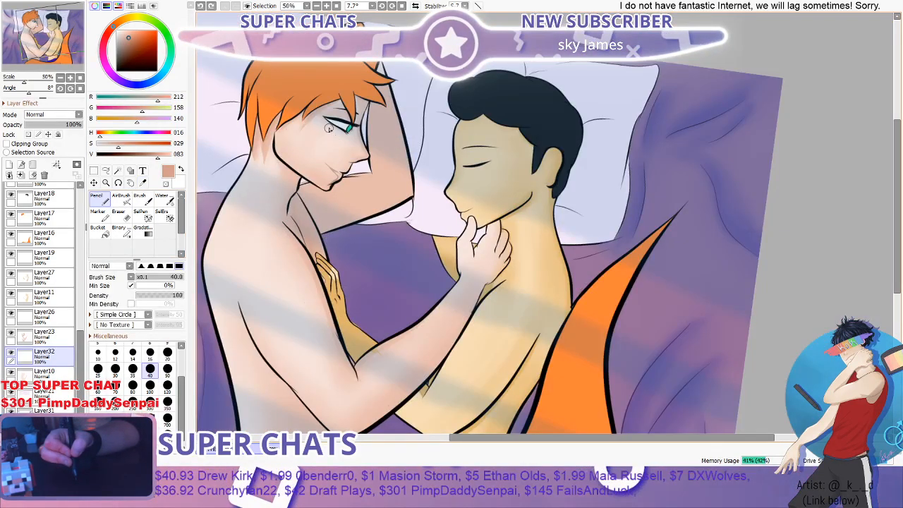
# - Dot freckles along the orange-haired figure's nose and below the outer corner of the eye
pyautogui.scroll(4, 328, 129)
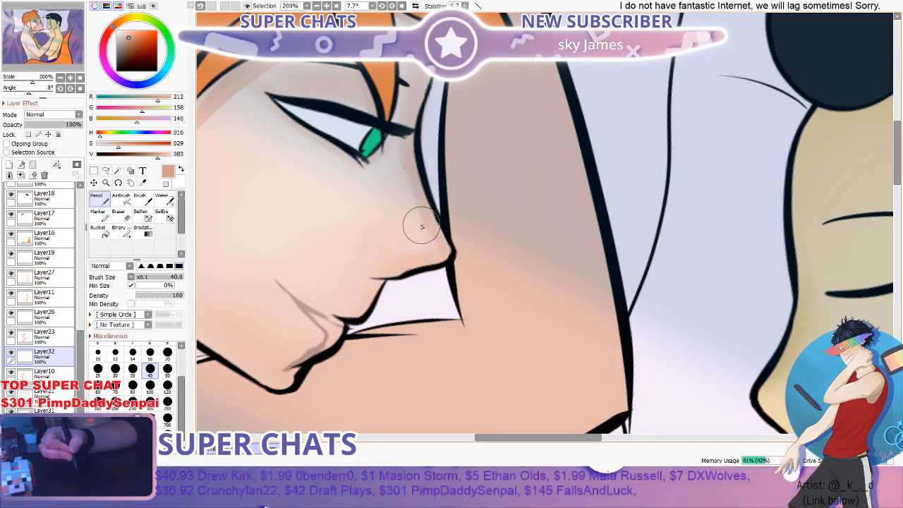
pyautogui.click(400, 214)
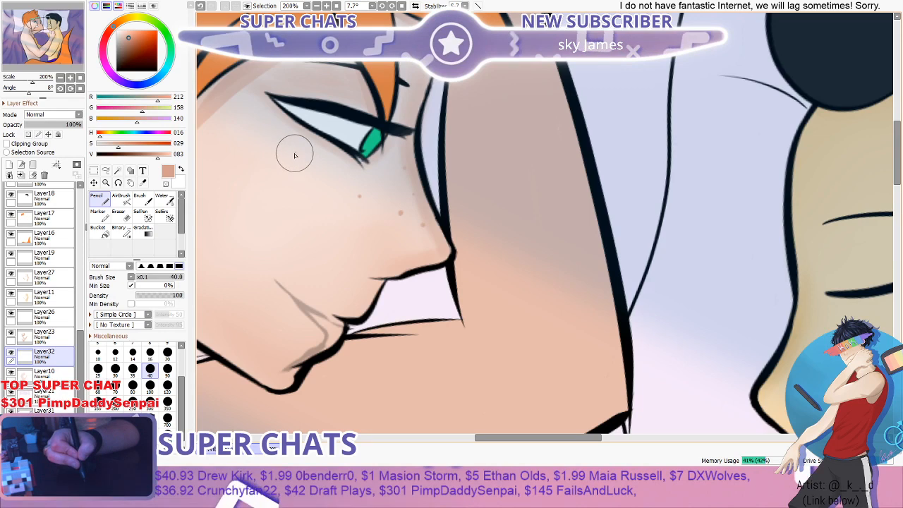
pyautogui.scroll(-1, 350, 212)
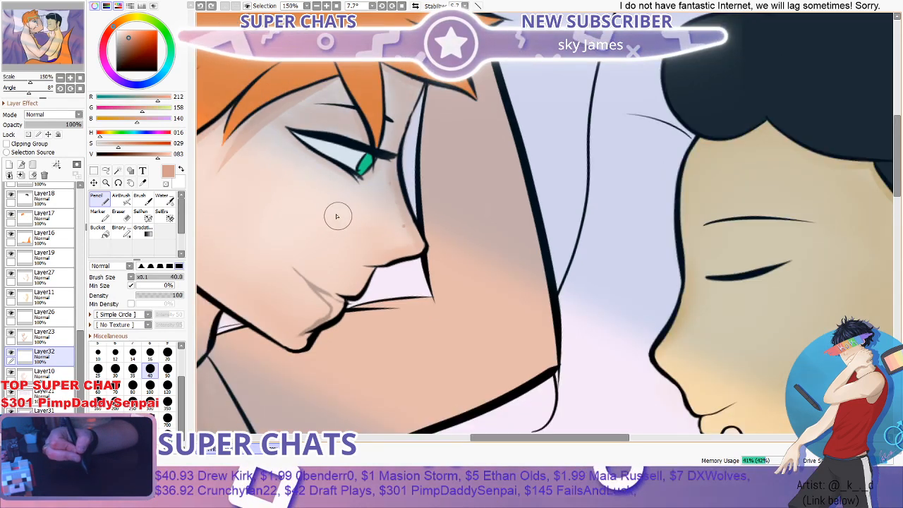
pyautogui.scroll(1, 336, 216)
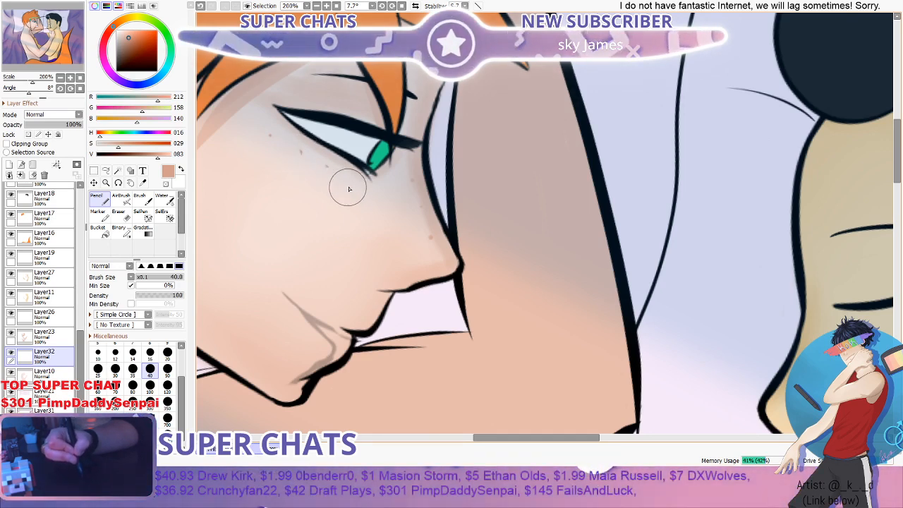
pyautogui.scroll(-1, 349, 189)
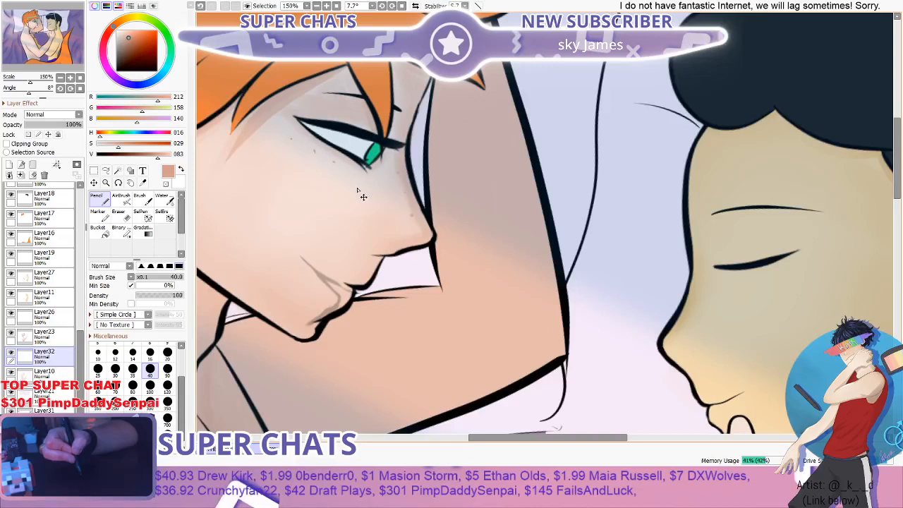
pyautogui.scroll(1, 361, 196)
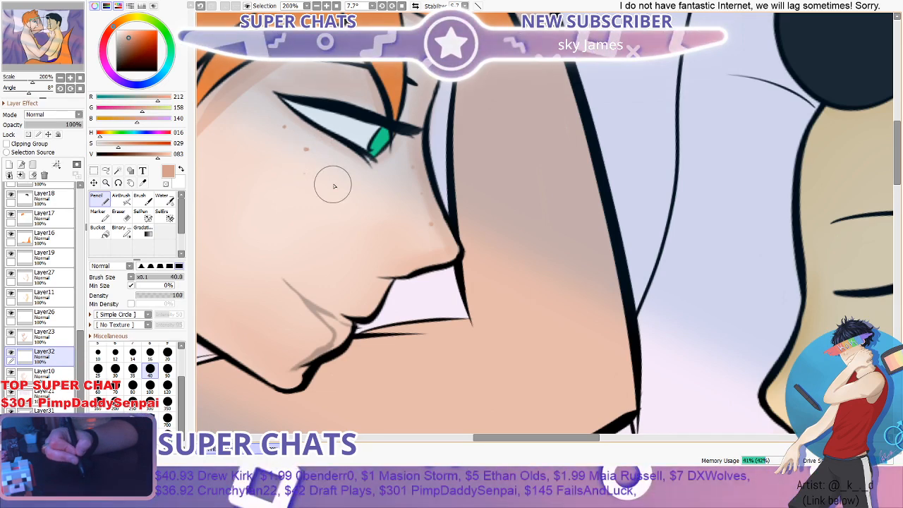
# - Dot freckles down the orange-haired figure's cheek from below the green iris towards the nose tip
pyautogui.click(356, 173)
pyautogui.click(358, 191)
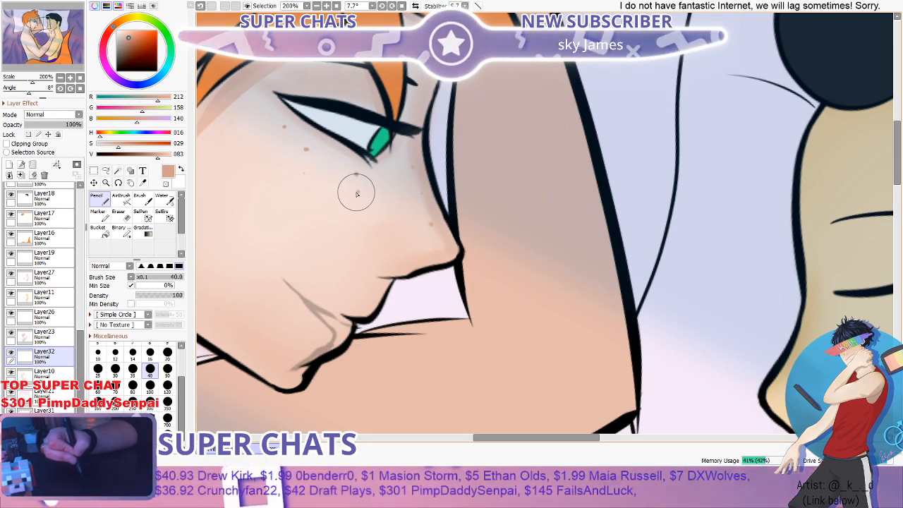
pyautogui.click(405, 240)
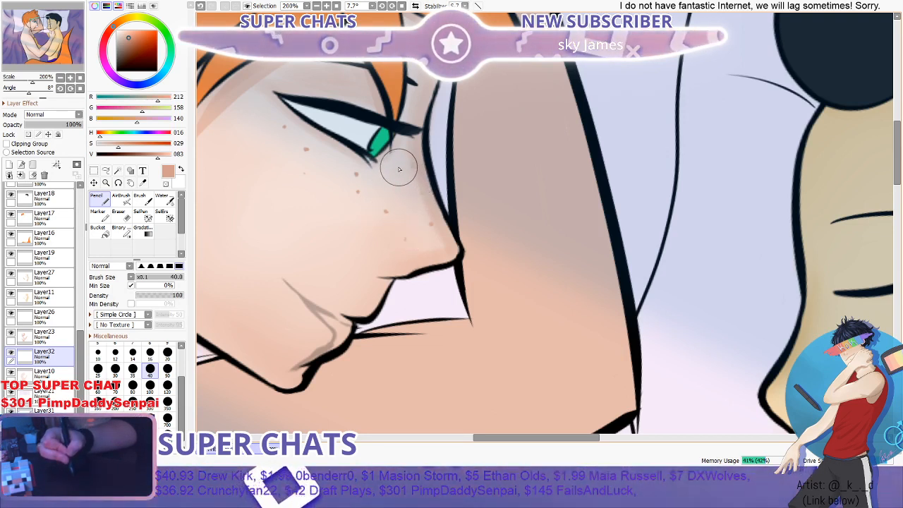
pyautogui.scroll(-3, 394, 211)
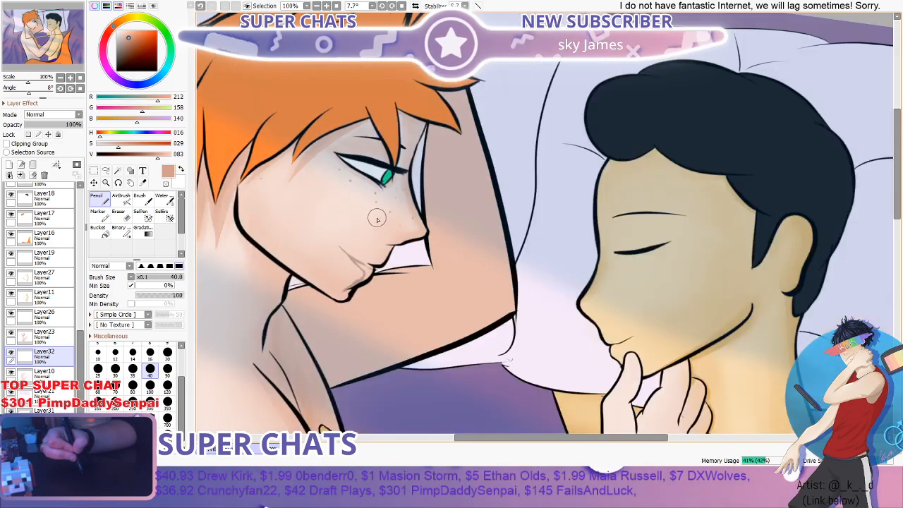
# - Add small freckles beside the outer corner of the orange-haired figure's eye and on the upper cheek
pyautogui.scroll(3, 377, 220)
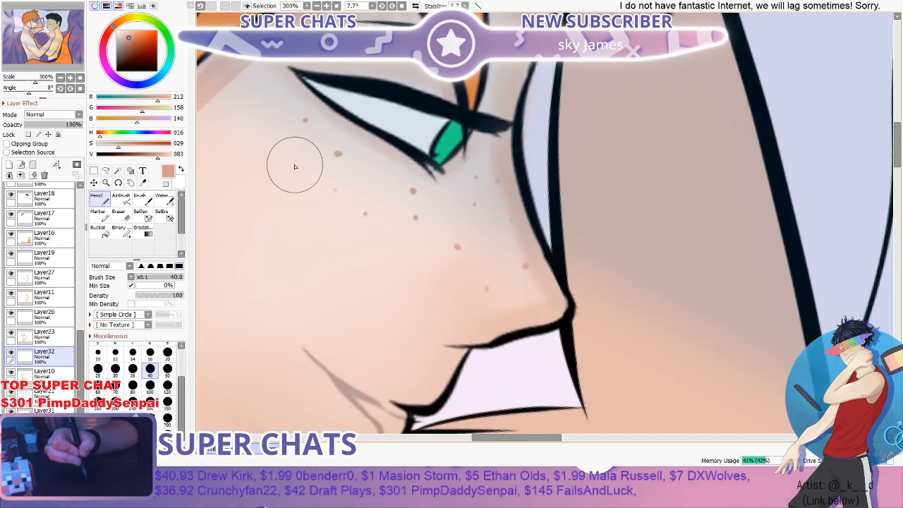
pyautogui.click(286, 147)
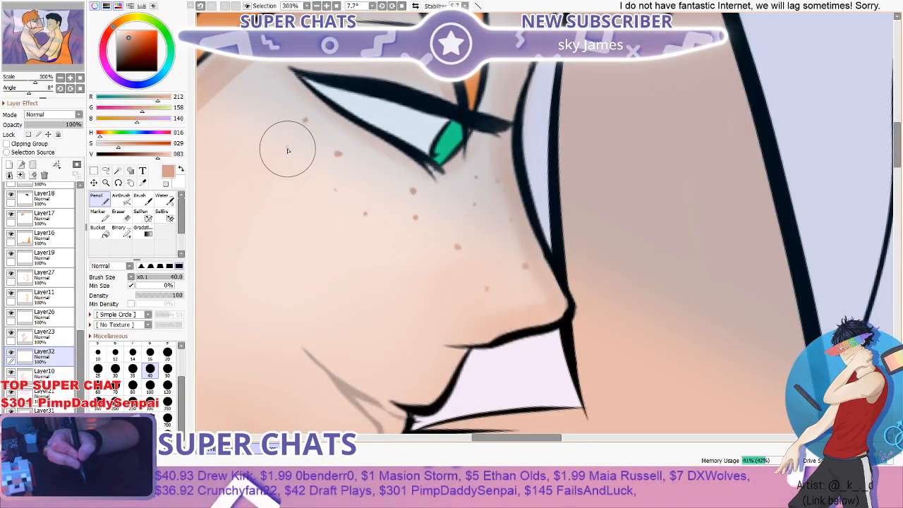
pyautogui.click(278, 98)
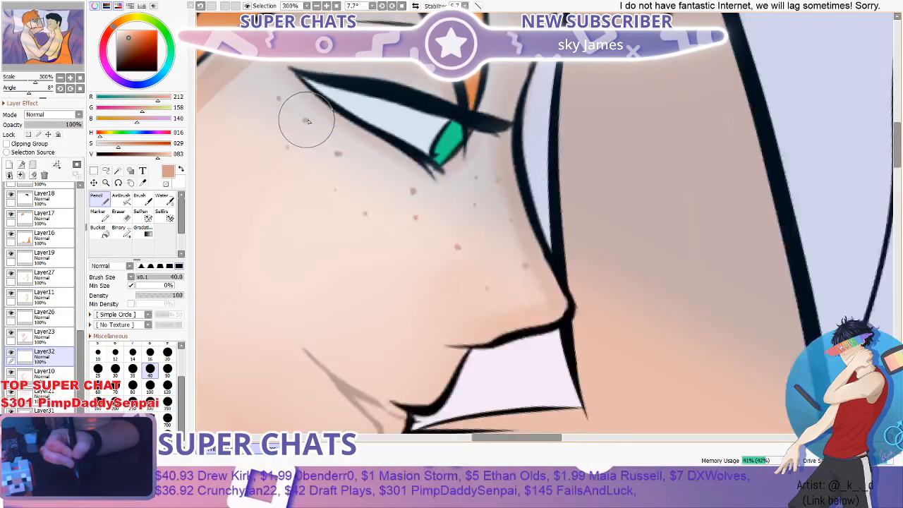
pyautogui.scroll(-1, 309, 121)
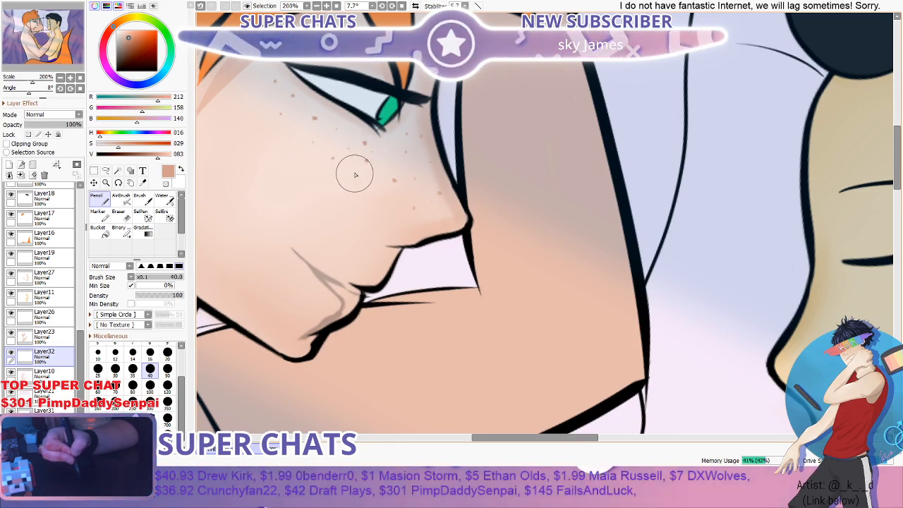
# - Fill in more small freckles between the existing ones on the orange-haired figure's cheek, comparing close-up and wider views
pyautogui.scroll(-3, 303, 141)
pyautogui.scroll(2, 300, 113)
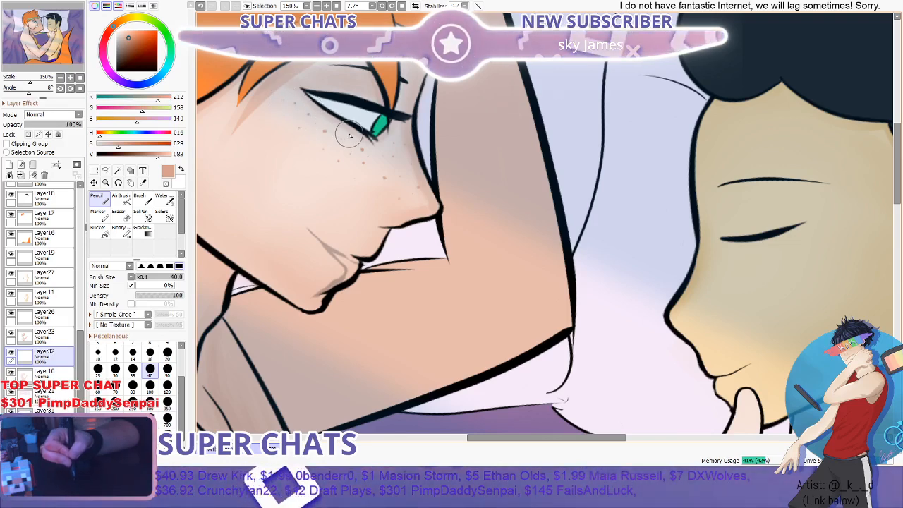
pyautogui.scroll(-3, 416, 123)
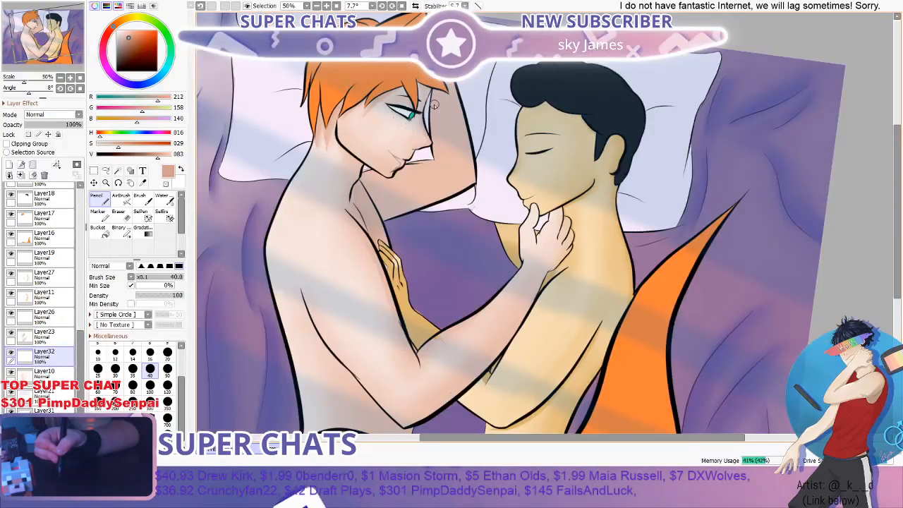
pyautogui.scroll(3, 435, 106)
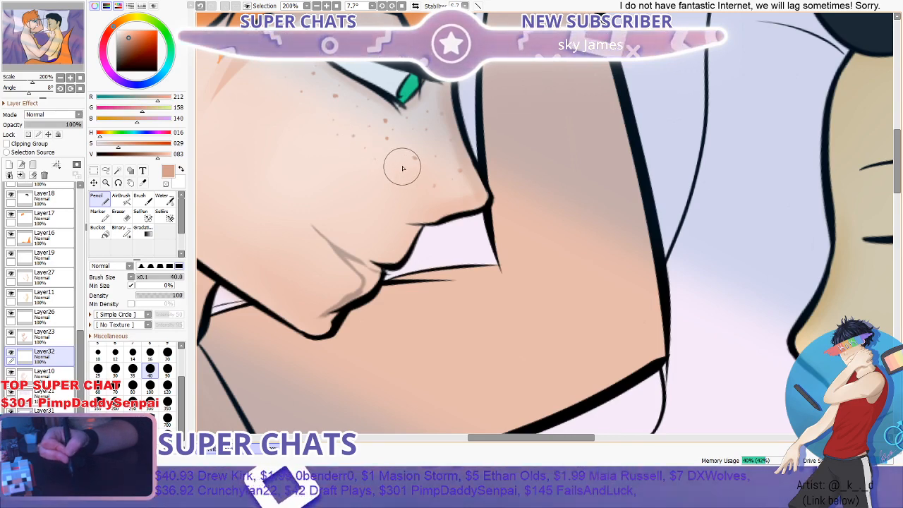
pyautogui.scroll(-3, 402, 168)
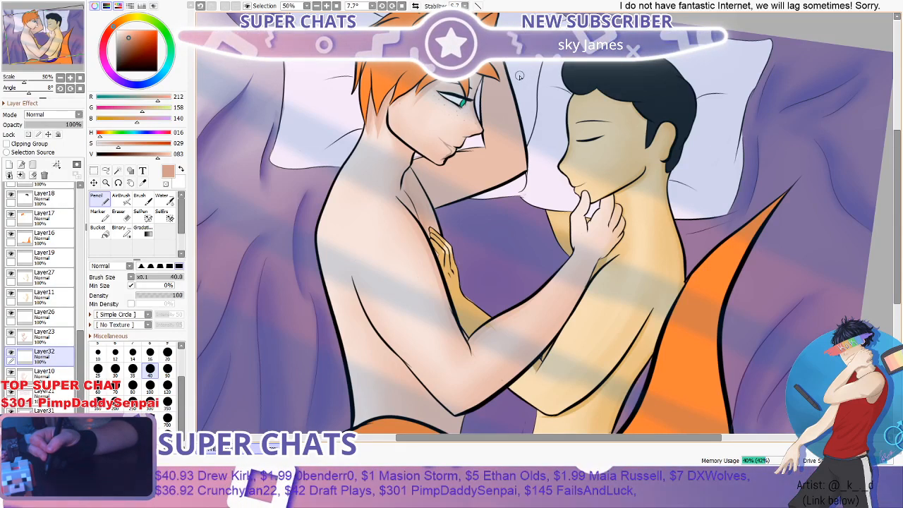
# - Check the freckles against the full illustration and add one on the orange-haired figure's outer cheek near the hairline
pyautogui.scroll(-2, 452, 106)
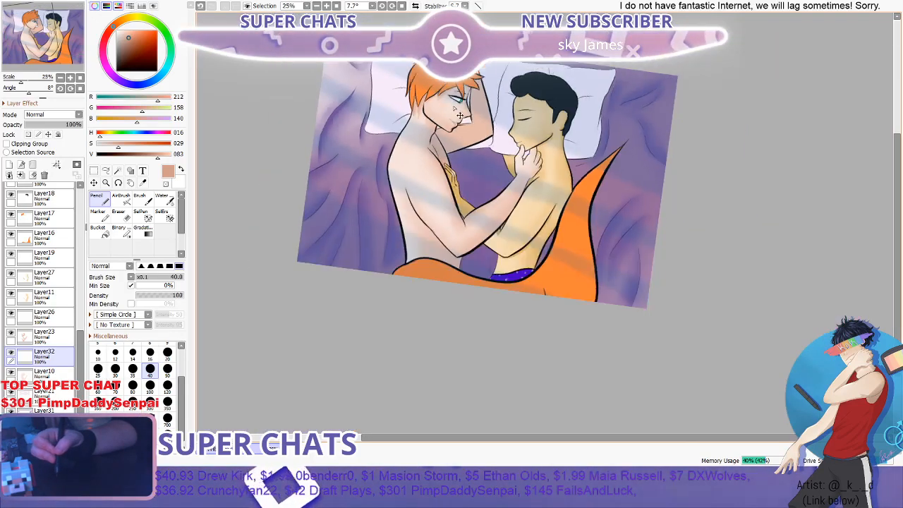
pyautogui.scroll(2, 443, 110)
pyautogui.scroll(3, 430, 94)
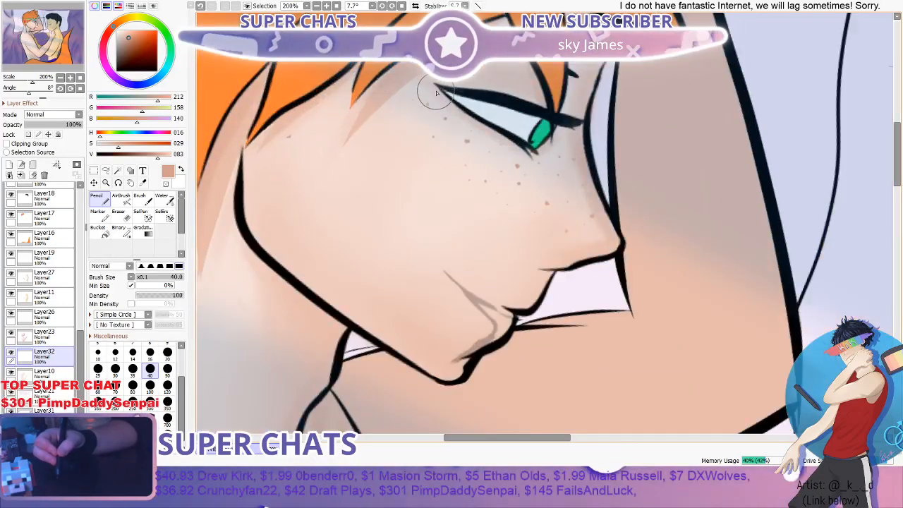
pyautogui.scroll(-1, 438, 90)
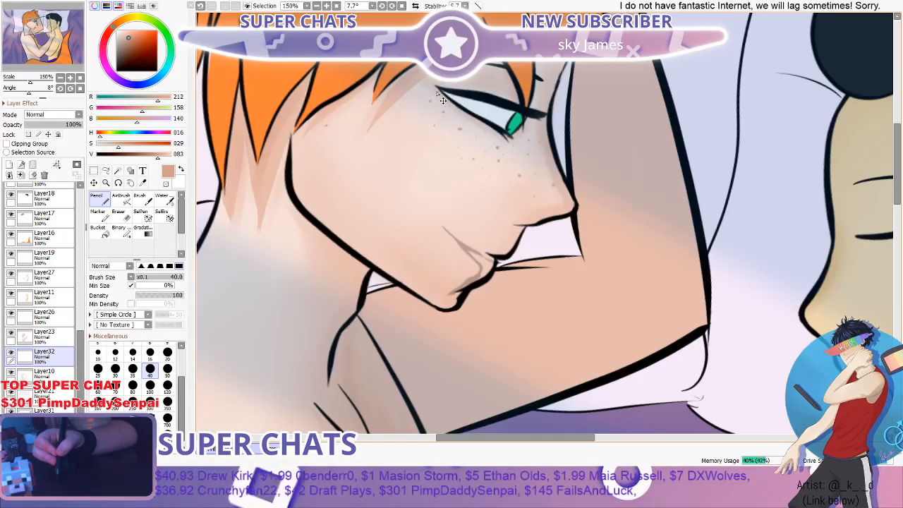
pyautogui.scroll(-3, 442, 100)
pyautogui.scroll(4, 428, 176)
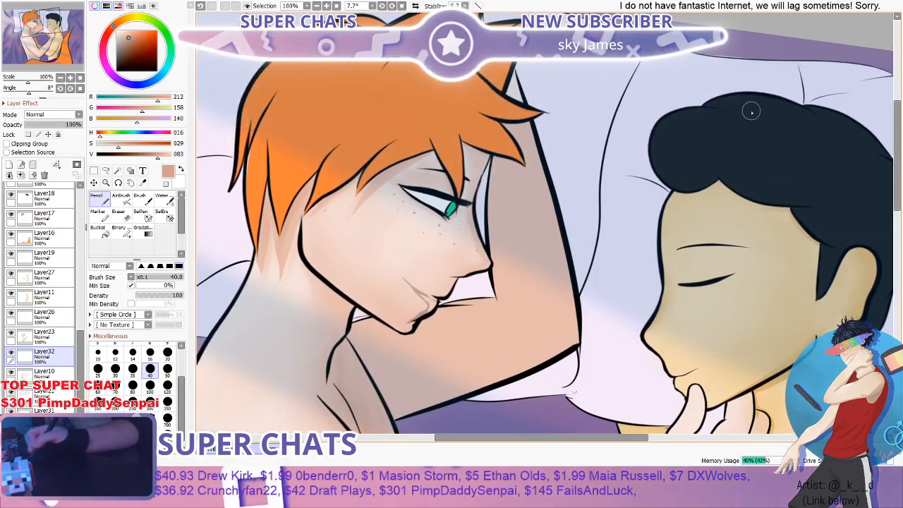
# - Add faint freckles between the orange-haired figure's brow and the front edge of the face, above the nose
pyautogui.scroll(-2, 428, 176)
pyautogui.scroll(3, 403, 262)
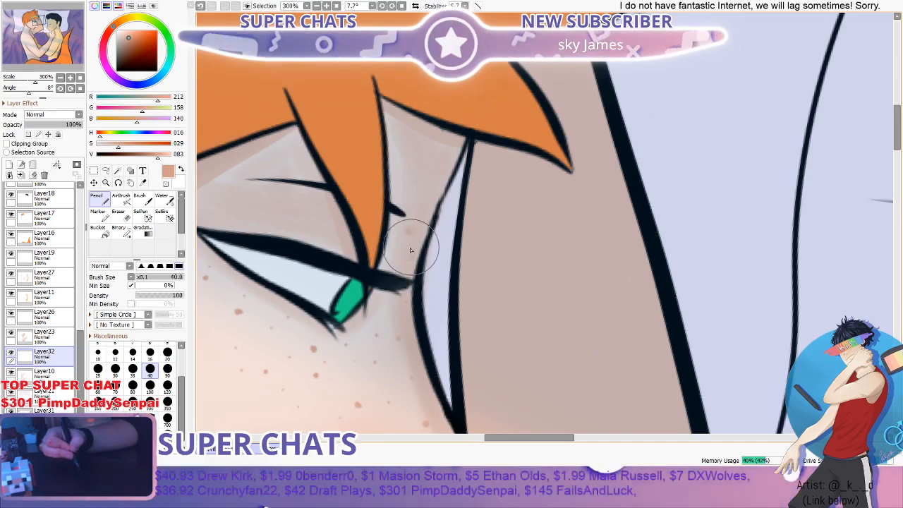
pyautogui.scroll(-2, 403, 199)
pyautogui.scroll(1, 421, 227)
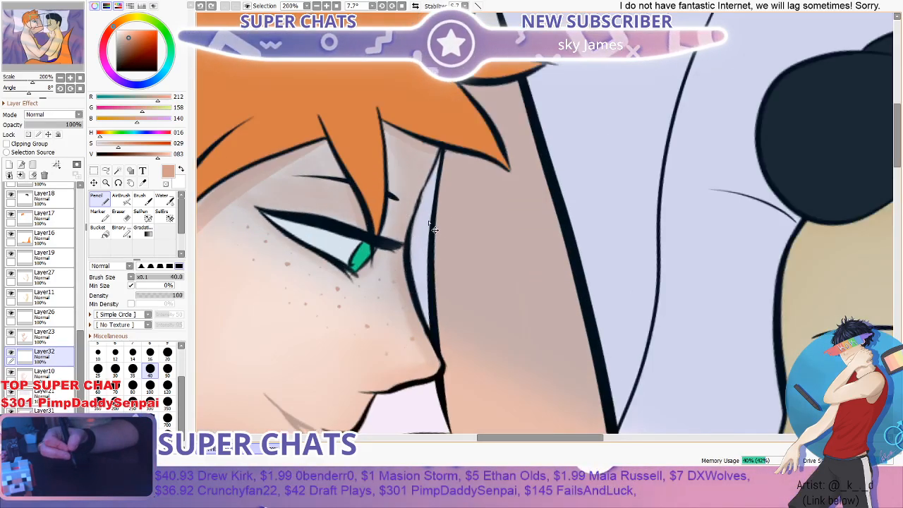
pyautogui.scroll(2, 401, 199)
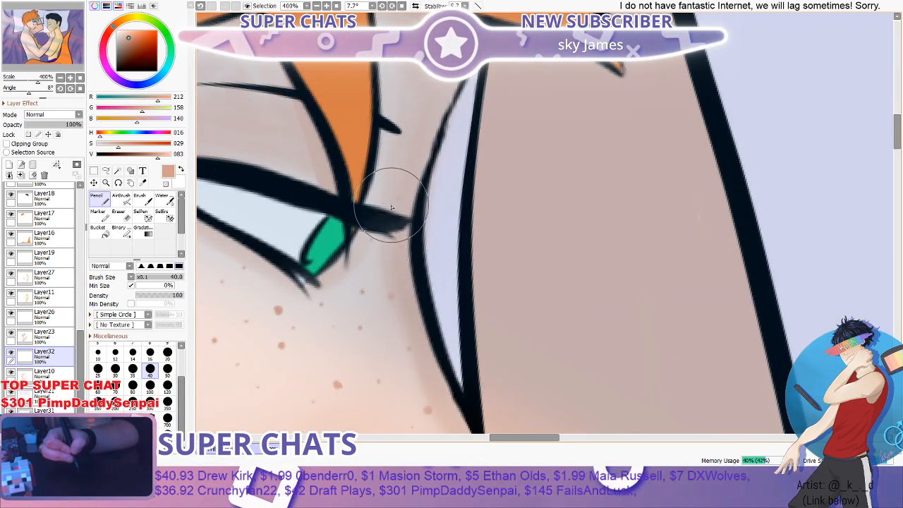
pyautogui.scroll(-4, 399, 177)
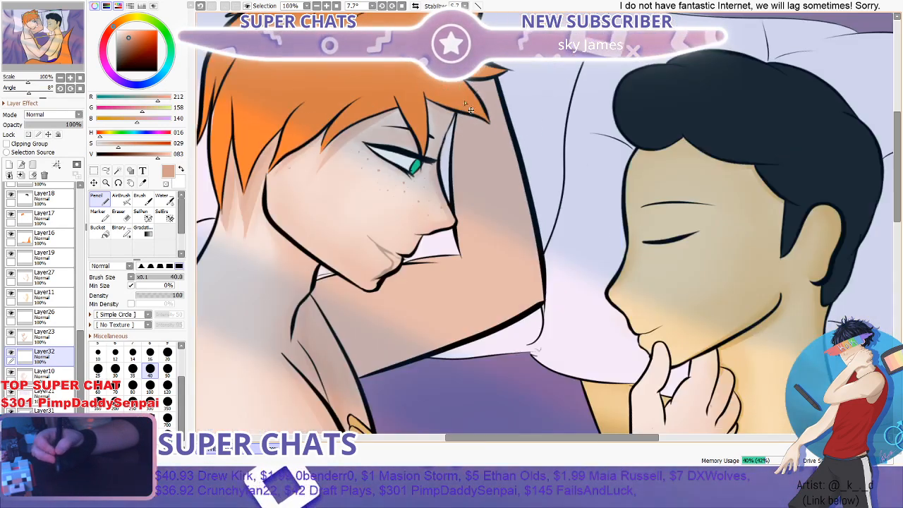
pyautogui.scroll(1, 470, 110)
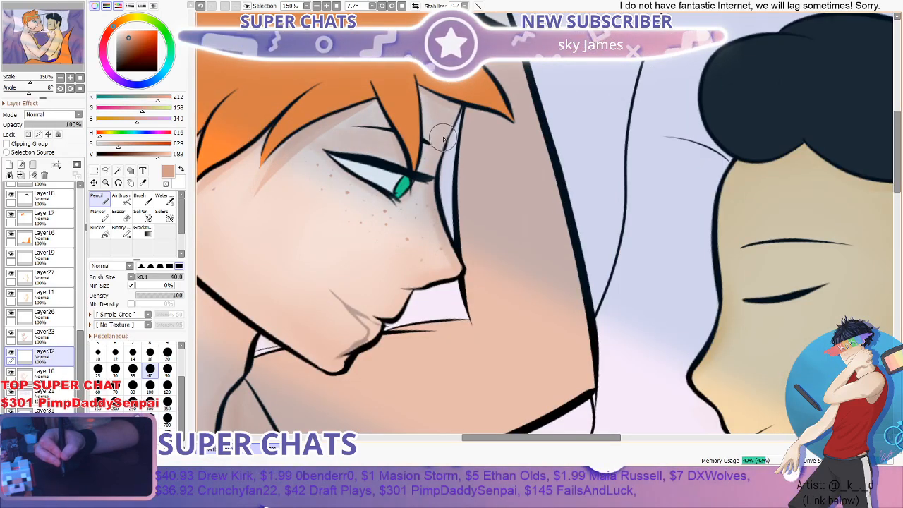
# - Examine the freckles on the orange-haired figure's cheek and nose, comparing close-ups with the full illustration
pyautogui.scroll(-3, 497, 144)
pyautogui.scroll(1, 487, 204)
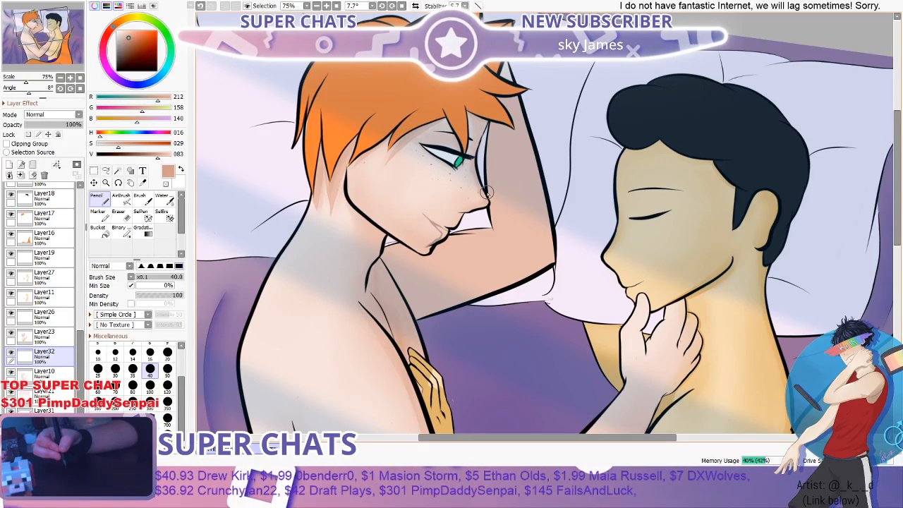
pyautogui.scroll(-1, 487, 192)
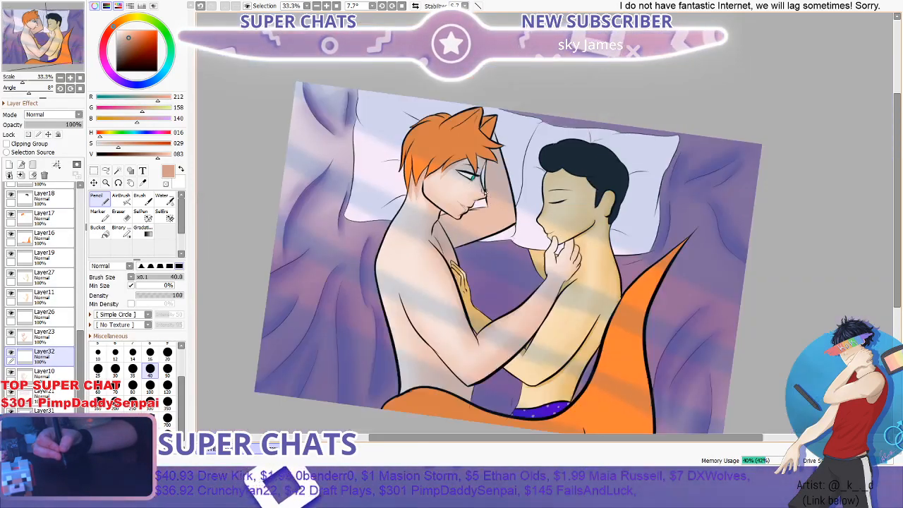
pyautogui.scroll(1, 482, 205)
pyautogui.moveTo(892, 125); pyautogui.dragTo(886, 150)
pyautogui.scroll(1, 713, 134)
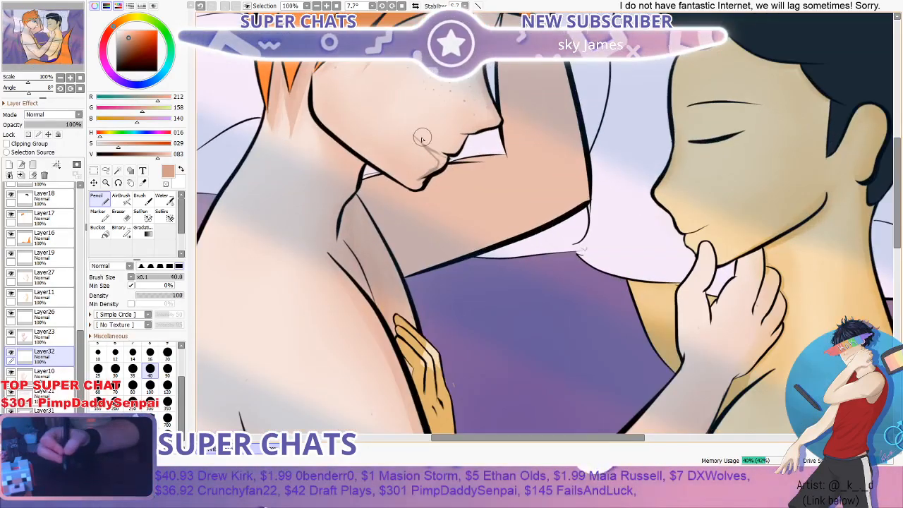
pyautogui.scroll(1, 360, 77)
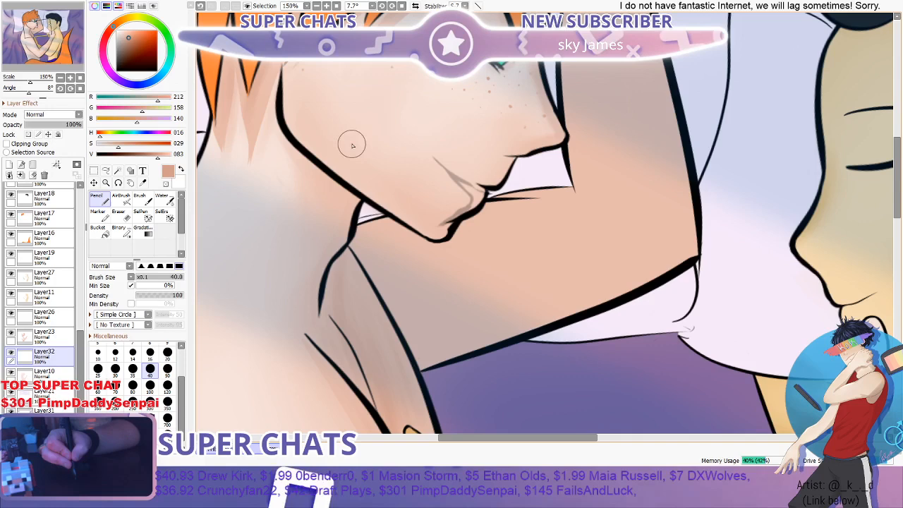
pyautogui.moveTo(353, 145); pyautogui.dragTo(409, 181)
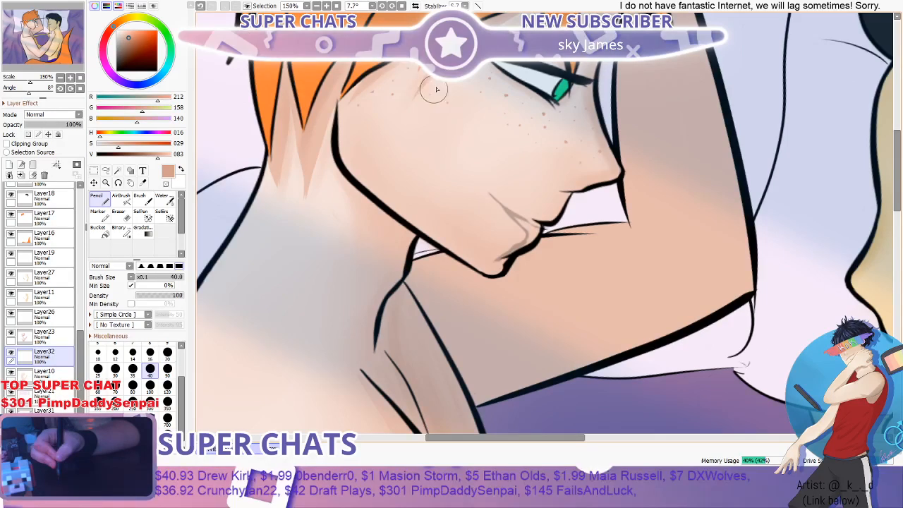
pyautogui.scroll(-1, 434, 90)
pyautogui.moveTo(470, 77); pyautogui.dragTo(564, 74)
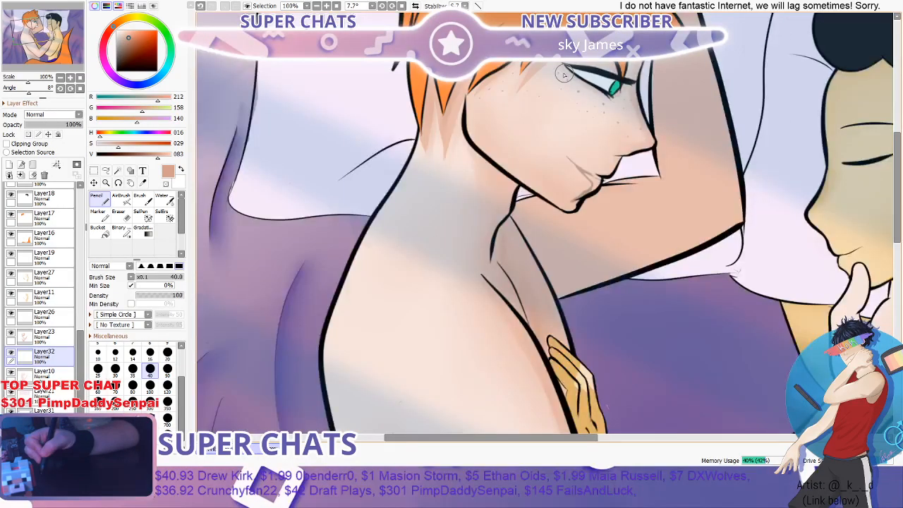
pyautogui.scroll(1, 564, 74)
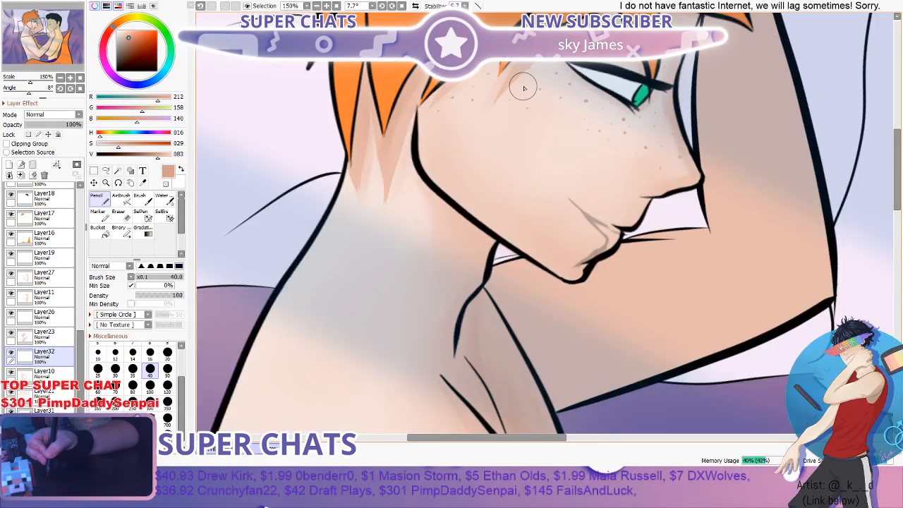
# - Lower the freckle layer's opacity to 42%
pyautogui.scroll(-3, 526, 91)
pyautogui.scroll(1, 509, 108)
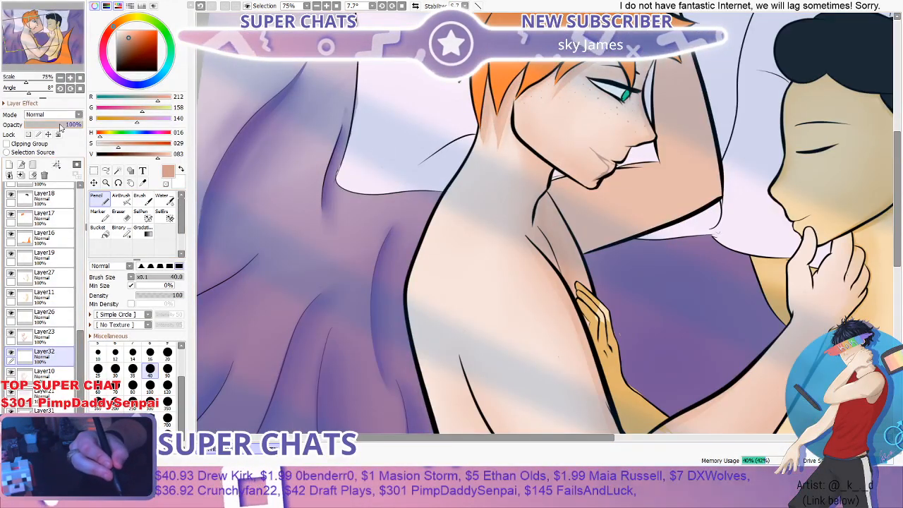
pyautogui.moveTo(60, 126); pyautogui.dragTo(49, 128)
pyautogui.scroll(-3, 195, 100)
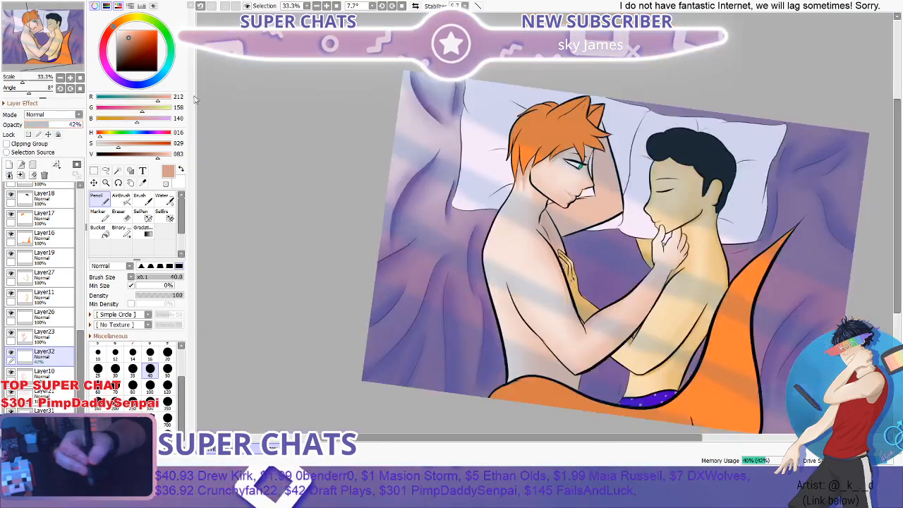
# - Examine the softened freckles at several magnifications, comparing the face with the whole illustration
pyautogui.scroll(4, 885, 142)
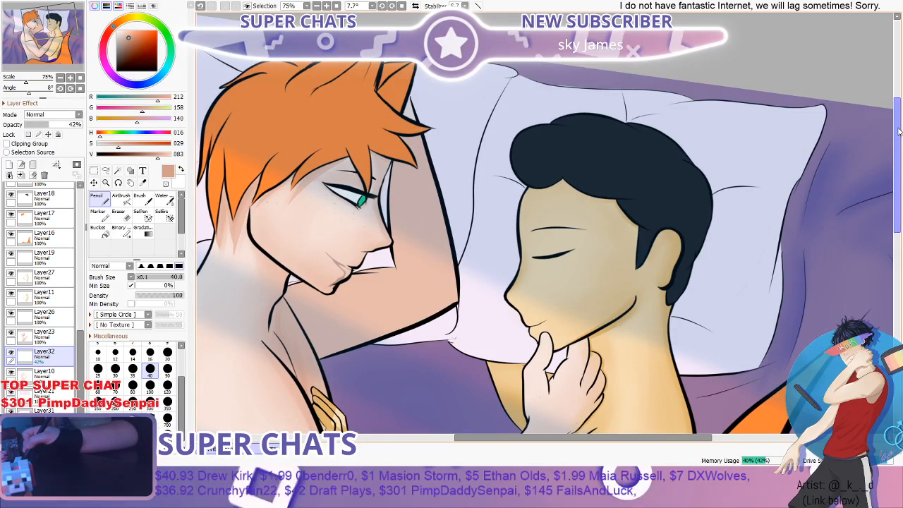
pyautogui.scroll(-2, 899, 132)
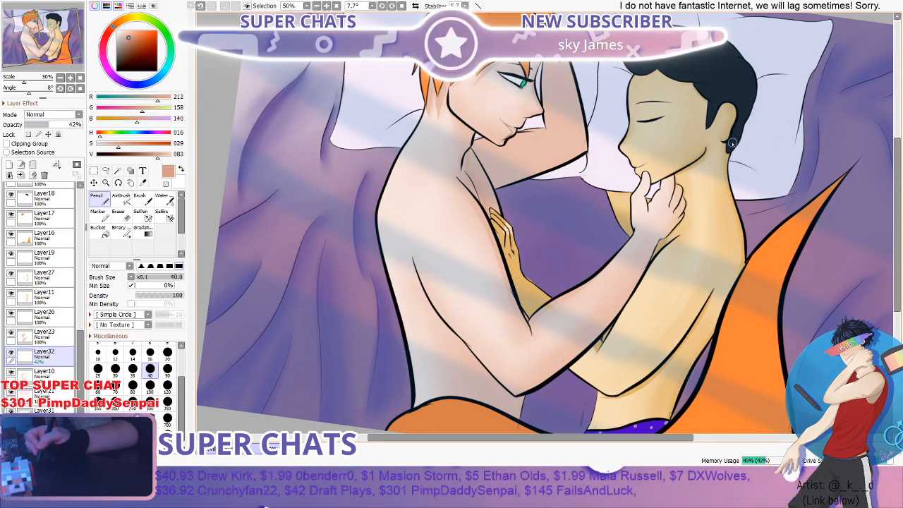
pyautogui.scroll(2, 851, 134)
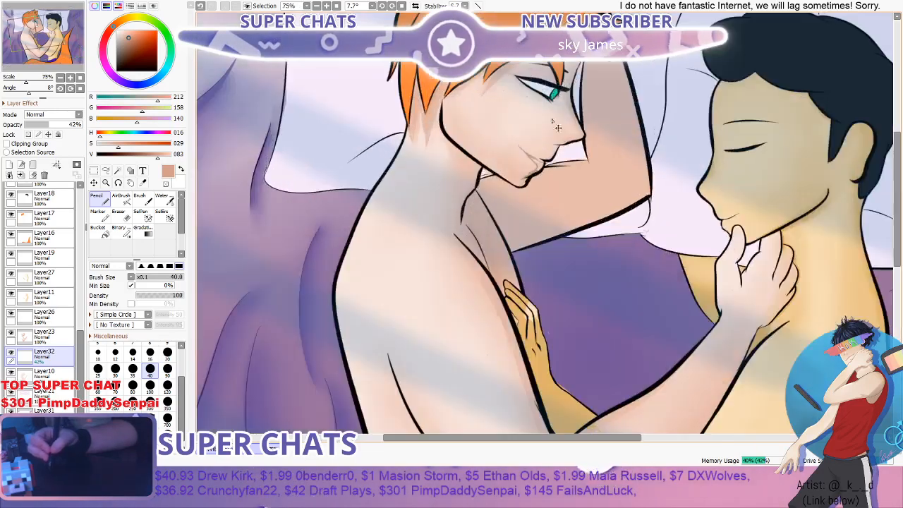
pyautogui.moveTo(898, 159)
pyautogui.mouseDown()
pyautogui.moveTo(900, 130)
pyautogui.moveTo(895, 169)
pyautogui.mouseUp()
pyautogui.scroll(-2, 503, 155)
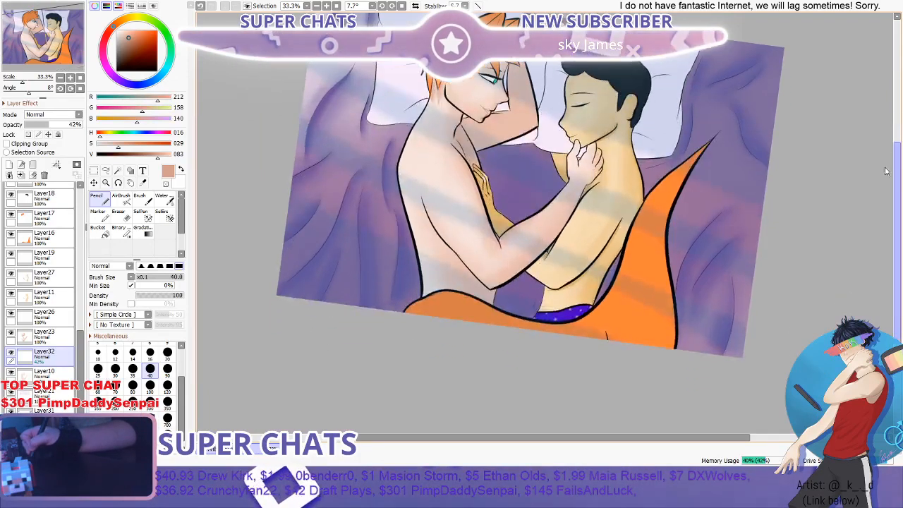
pyautogui.scroll(1, 621, 202)
pyautogui.scroll(-3, 393, 264)
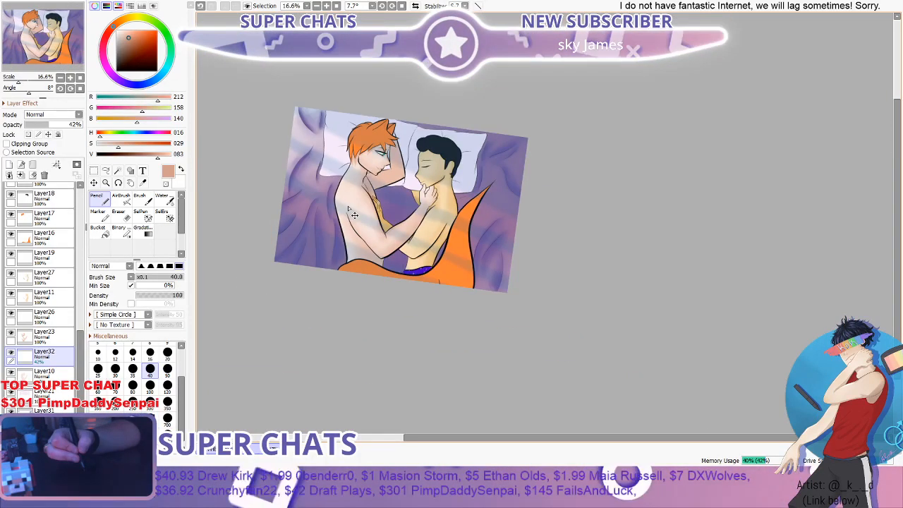
pyautogui.scroll(-2, 353, 215)
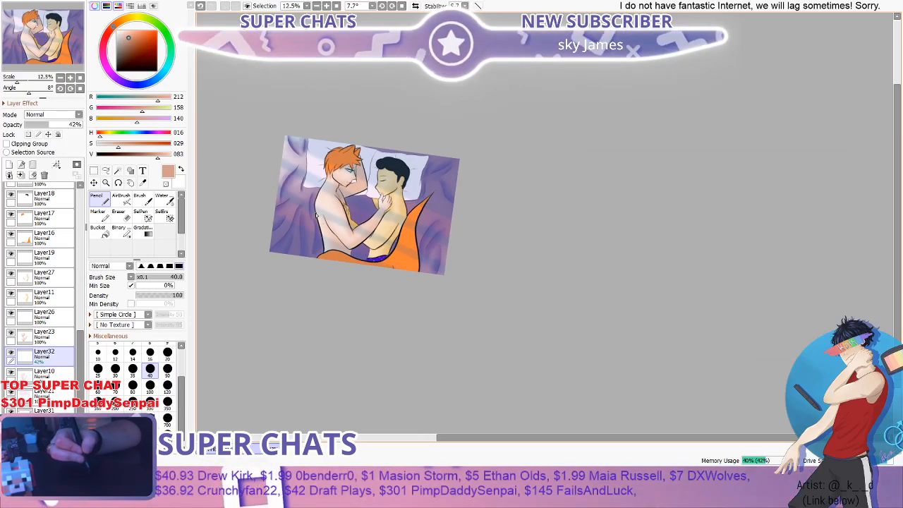
pyautogui.scroll(2, 378, 275)
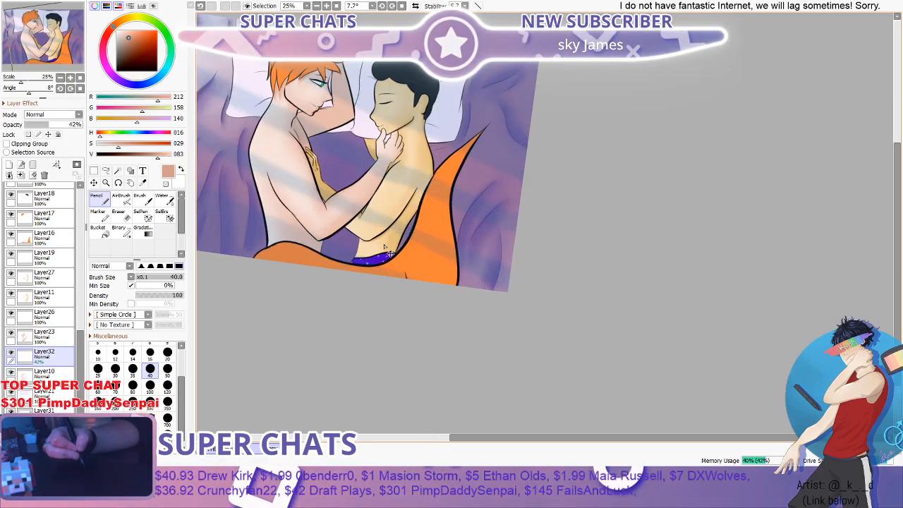
# - Create a new layer directly above Layer23 and sample the pale skin tone from the orange-haired figure's shoulder area
pyautogui.click(45, 332)
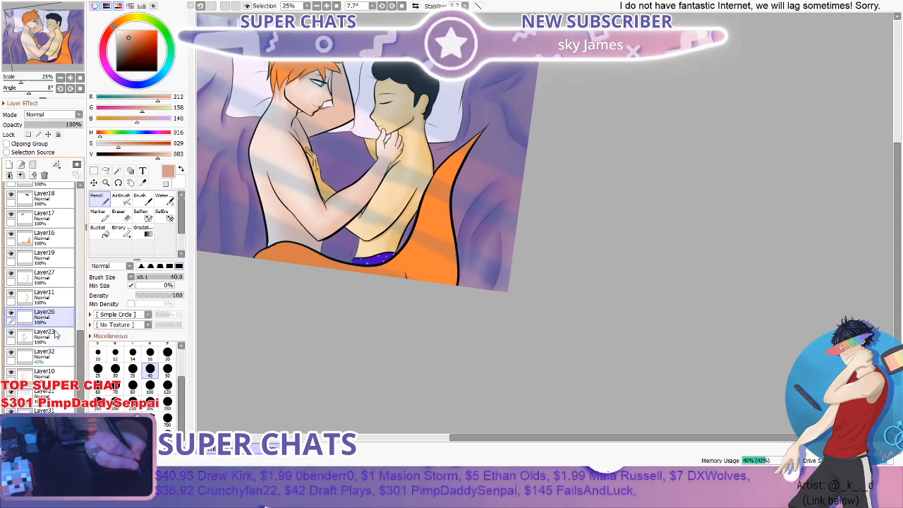
pyautogui.click(10, 166)
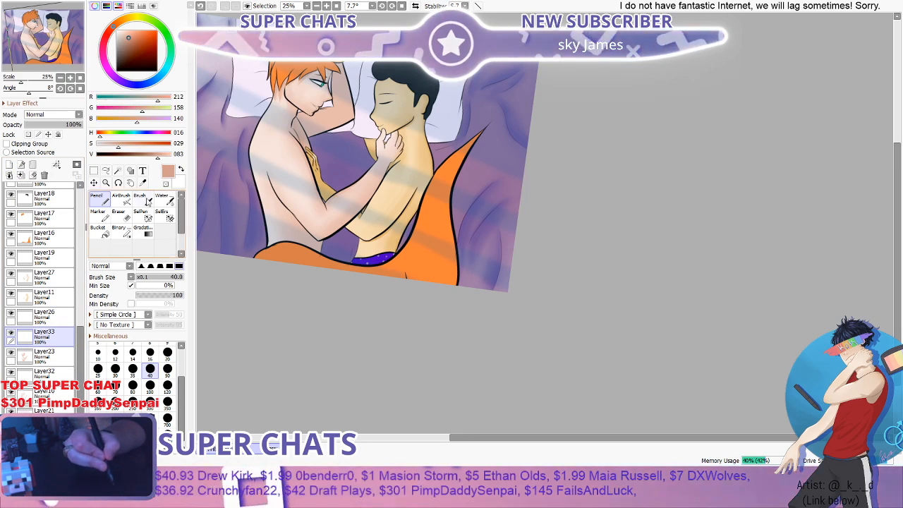
pyautogui.click(142, 183)
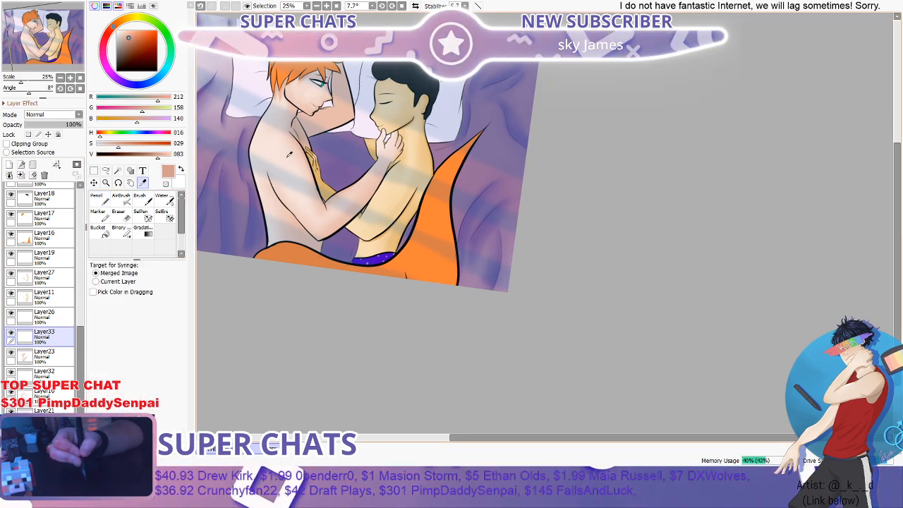
pyautogui.click(288, 154)
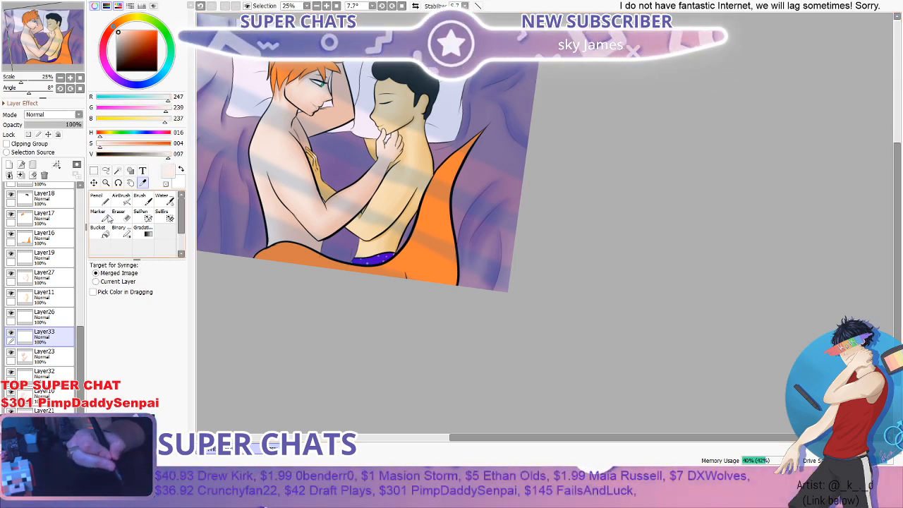
# - Paint pale highlights on the orange-haired figure's neck and shoulder using the Brush tool at size 35
pyautogui.click(140, 199)
pyautogui.click(166, 199)
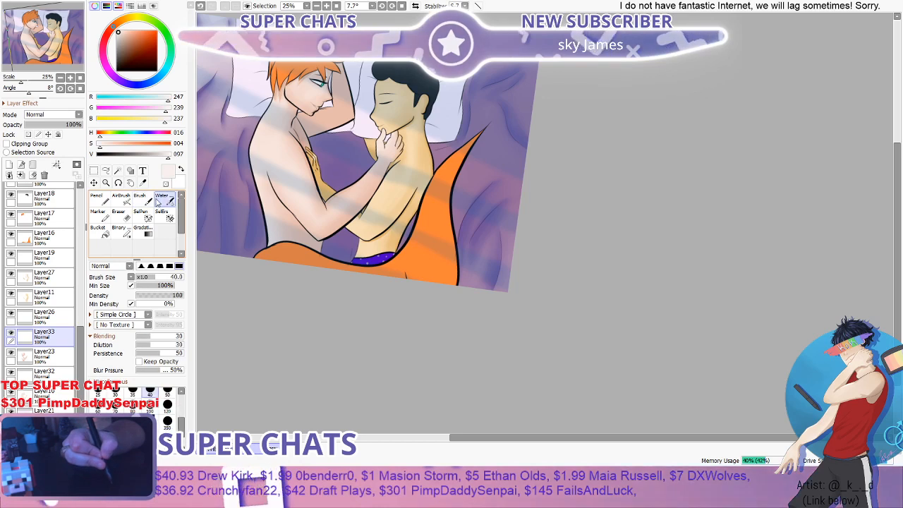
pyautogui.click(144, 199)
pyautogui.scroll(2, 285, 157)
pyautogui.scroll(-3, 285, 157)
pyautogui.scroll(4, 220, 128)
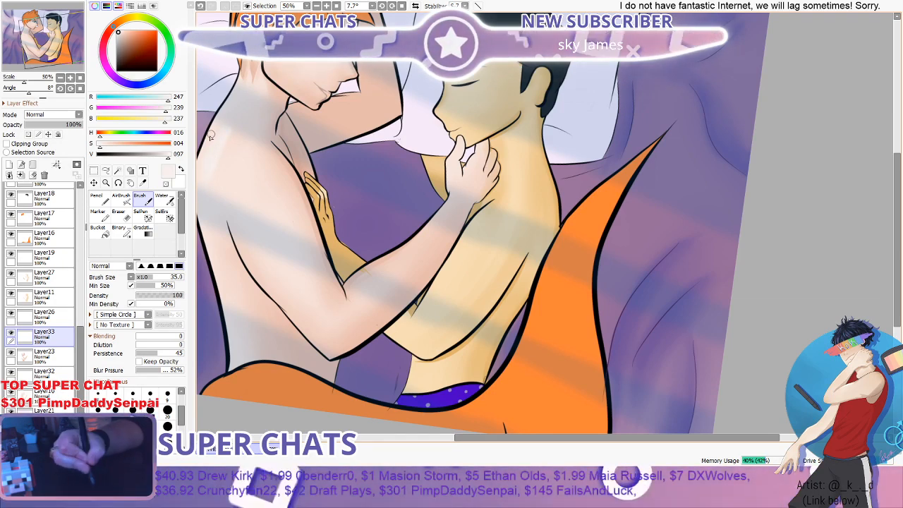
pyautogui.scroll(-3, 208, 176)
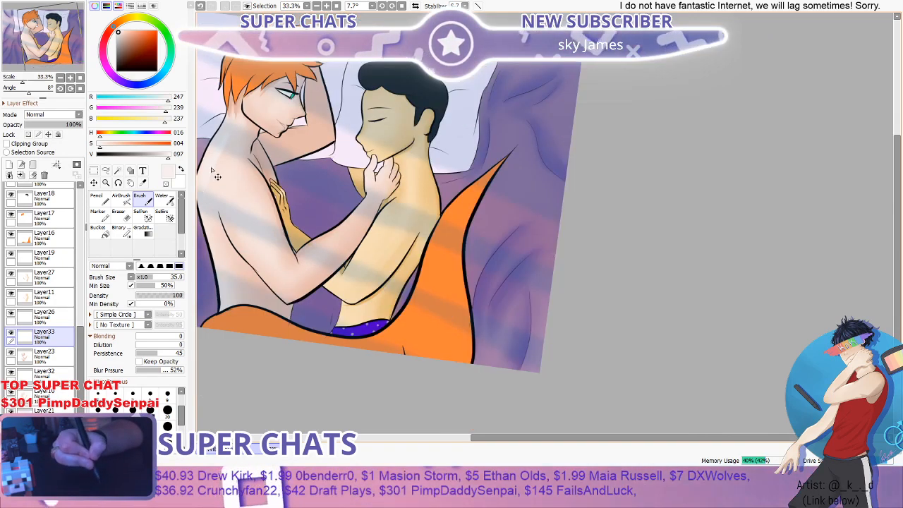
pyautogui.scroll(2, 207, 181)
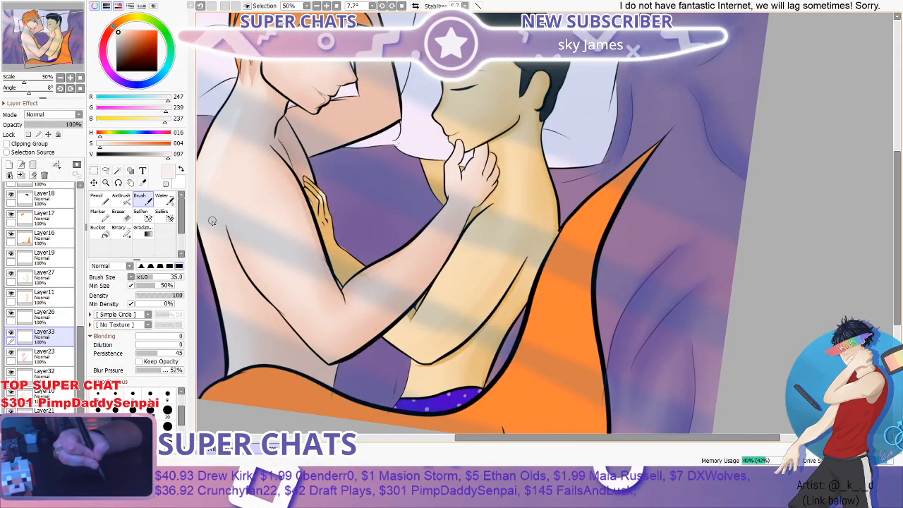
# - Soften the pale highlights on the orange-haired figure's neck and shoulder using the Water tool at size 40
pyautogui.click(163, 200)
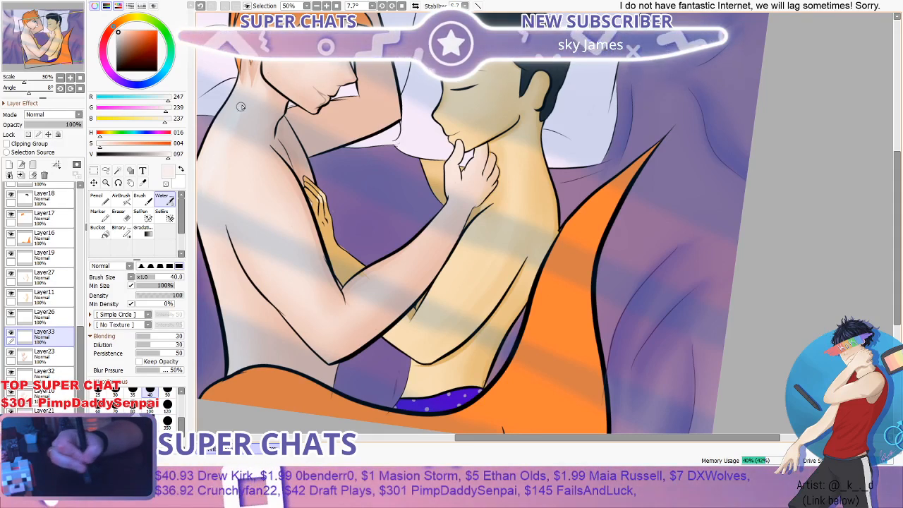
pyautogui.scroll(-1, 241, 106)
pyautogui.scroll(3, 268, 124)
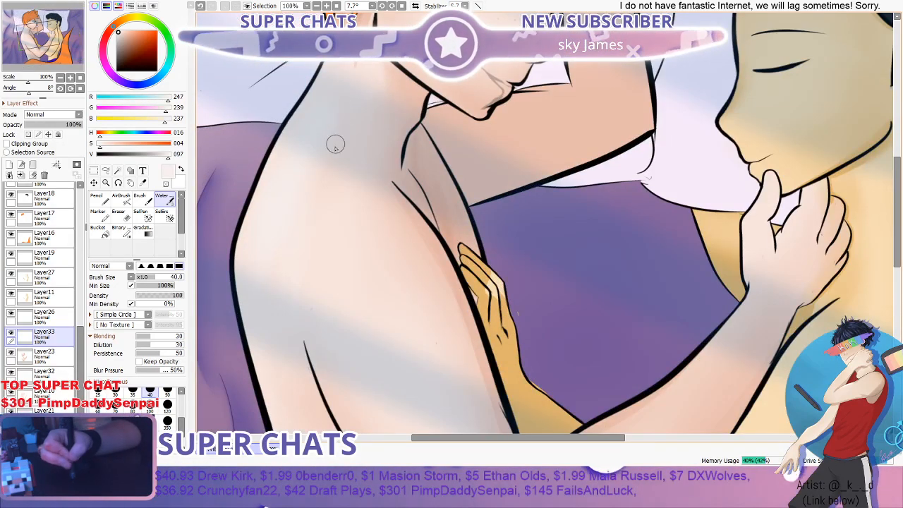
pyautogui.scroll(-3, 335, 145)
pyautogui.scroll(3, 326, 153)
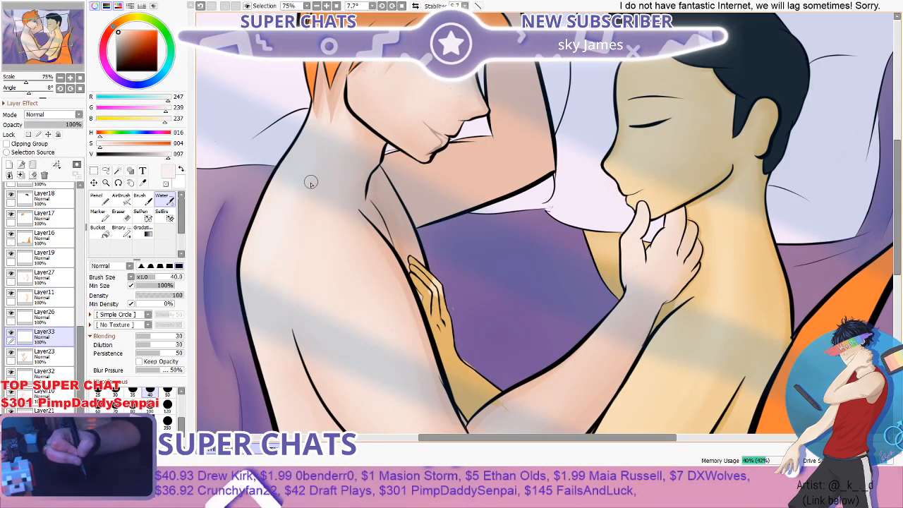
# - Add more pale highlight along the orange-haired figure's outer shoulder with the Brush and blend it with the Water tool
pyautogui.press('b')
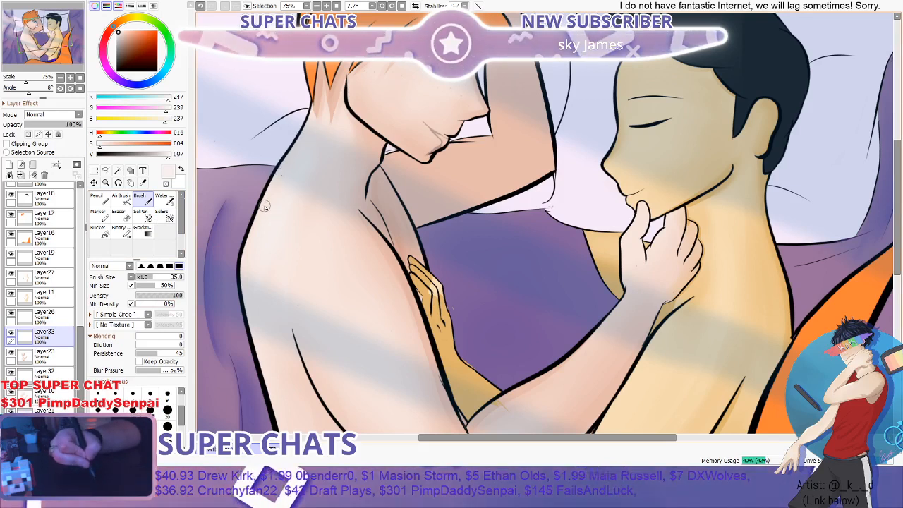
pyautogui.press('w')
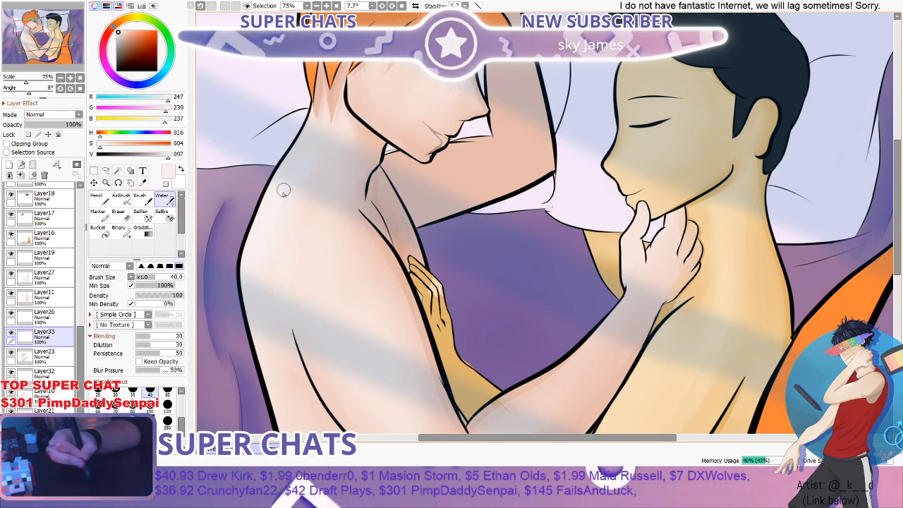
pyautogui.scroll(-4, 283, 191)
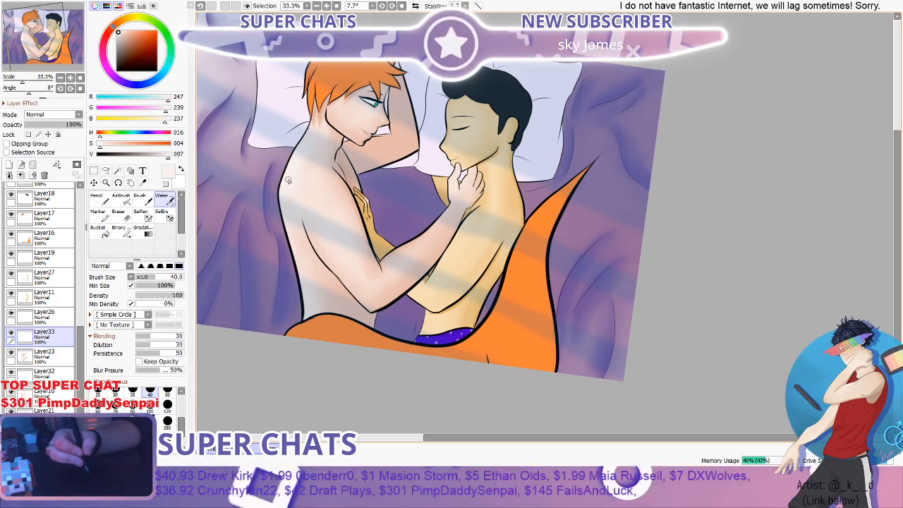
# - Blend the highlight at the base of the orange-haired figure's neck and check it against the full illustration
pyautogui.moveTo(342, 137); pyautogui.dragTo(330, 148)
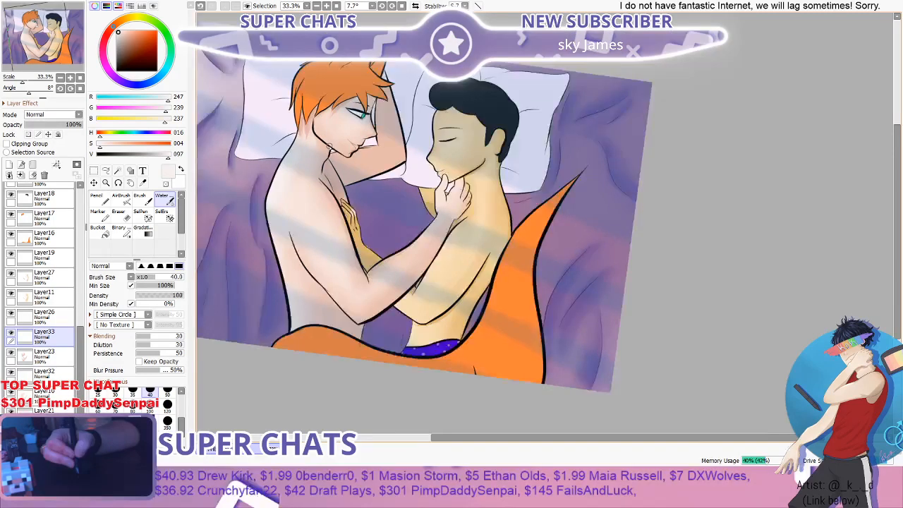
pyautogui.scroll(3, 329, 148)
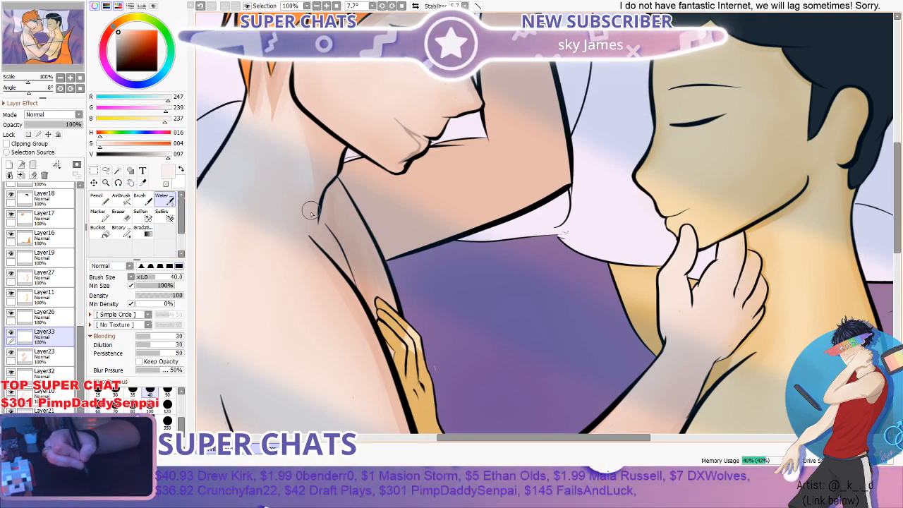
pyautogui.scroll(-3, 304, 258)
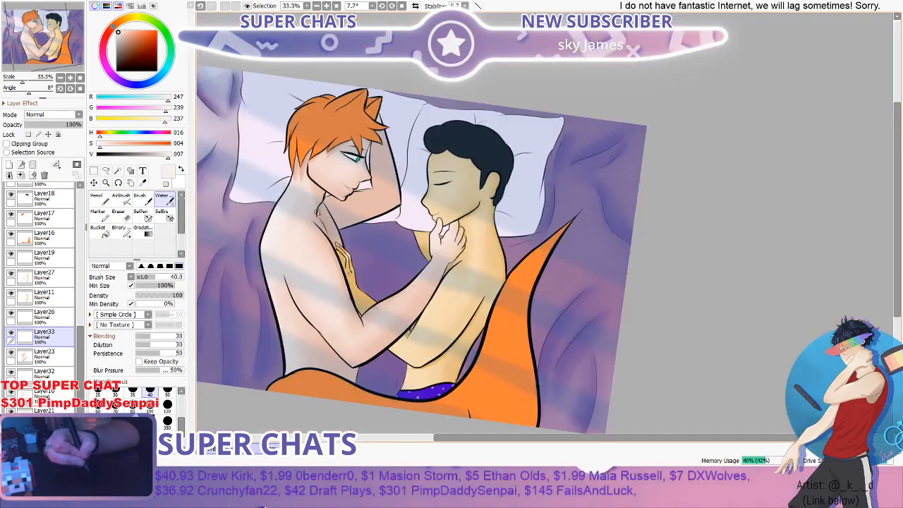
pyautogui.scroll(3, 317, 211)
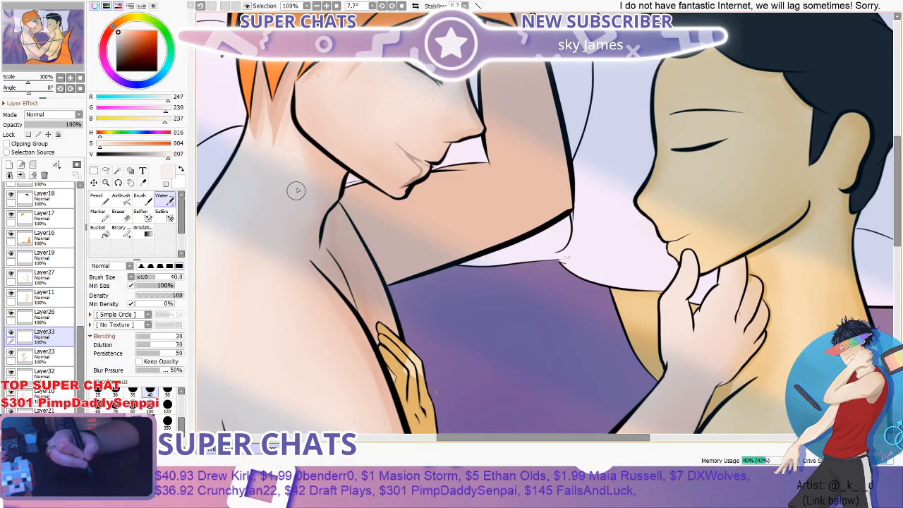
pyautogui.scroll(-3, 296, 190)
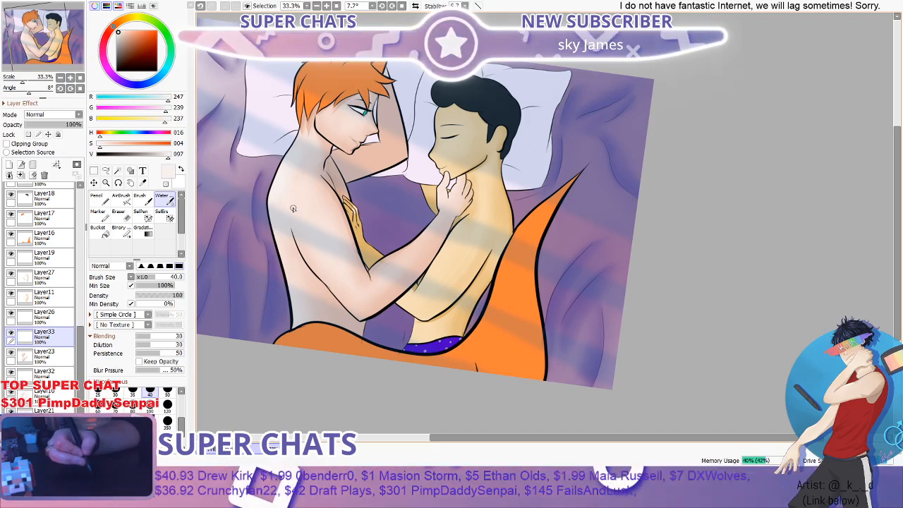
# - Paint pale highlights on the orange-haired figure's near arm around the elbow and forearm using the Brush at size 35
pyautogui.scroll(-2, 293, 211)
pyautogui.scroll(2, 278, 240)
pyautogui.click(149, 206)
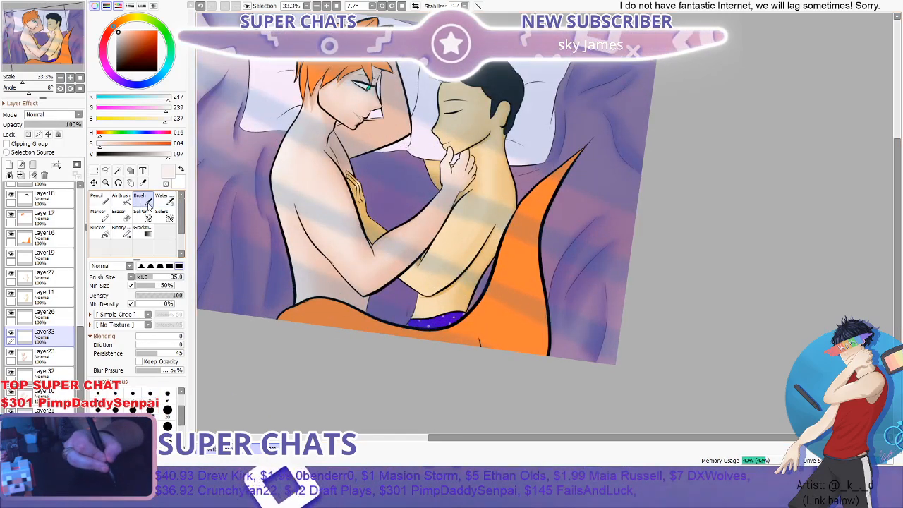
pyautogui.scroll(1, 289, 187)
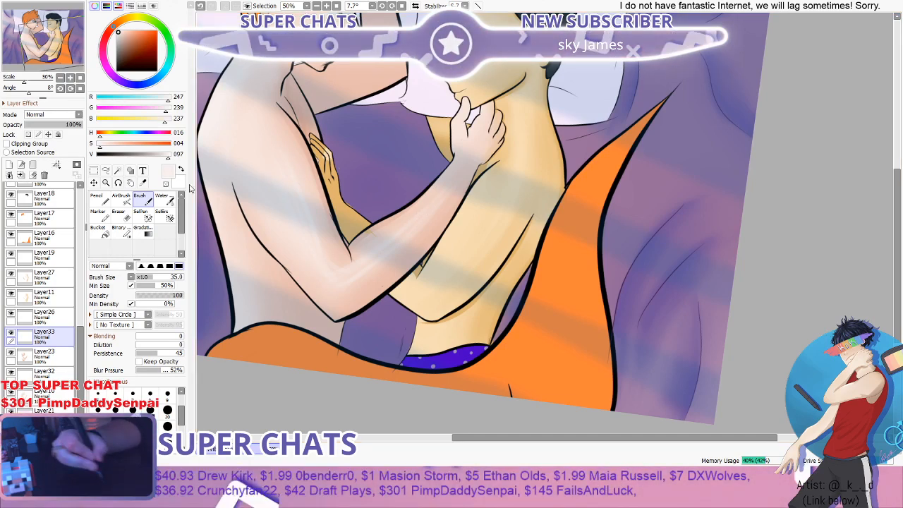
# - Soften the elbow and forearm highlights with the Water tool at size 100 and check them against the full illustration
pyautogui.click(162, 199)
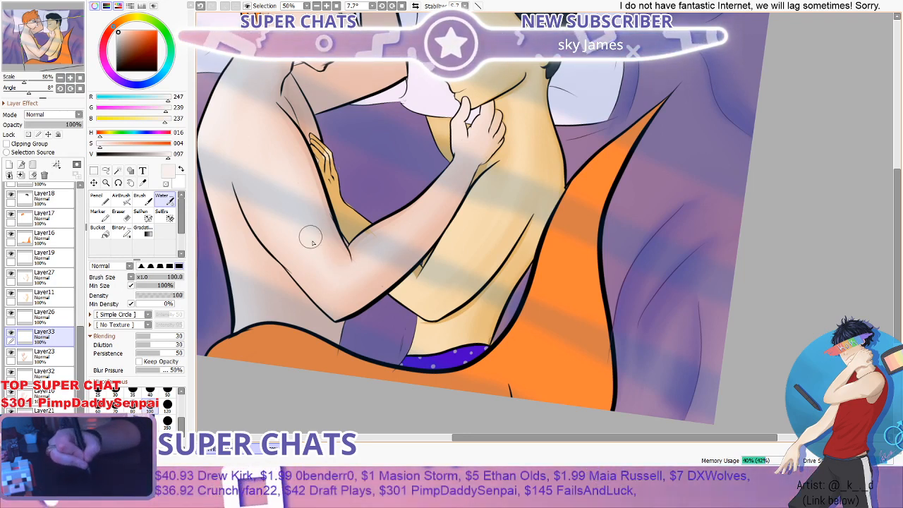
pyautogui.scroll(-4, 286, 139)
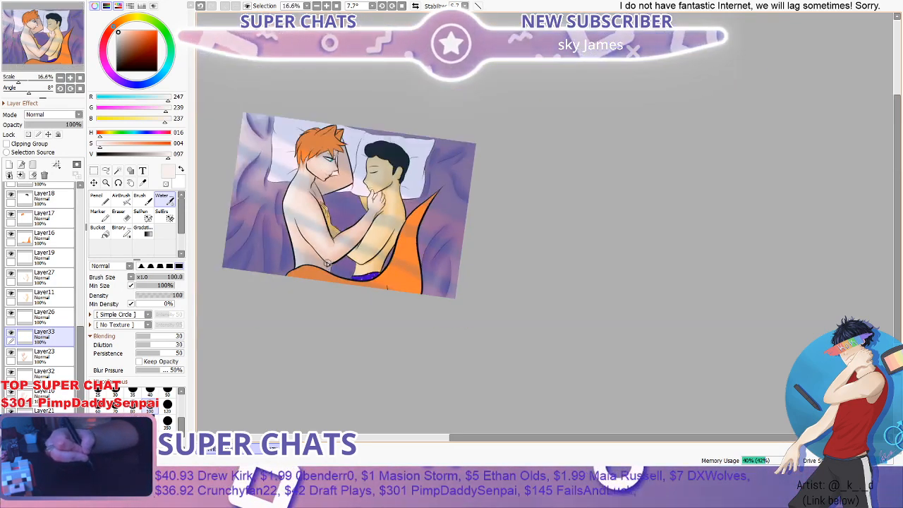
pyautogui.scroll(4, 303, 198)
pyautogui.scroll(-1, 320, 252)
pyautogui.scroll(-2, 320, 251)
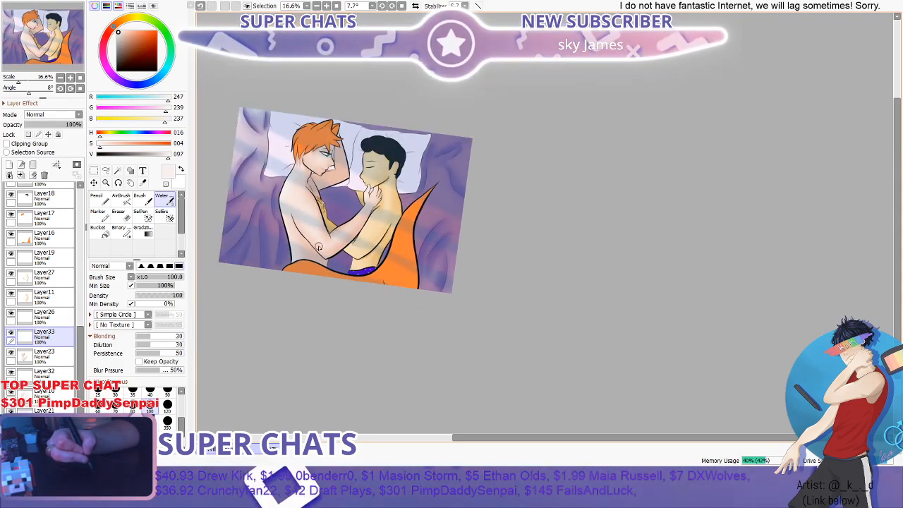
pyautogui.scroll(1, 320, 251)
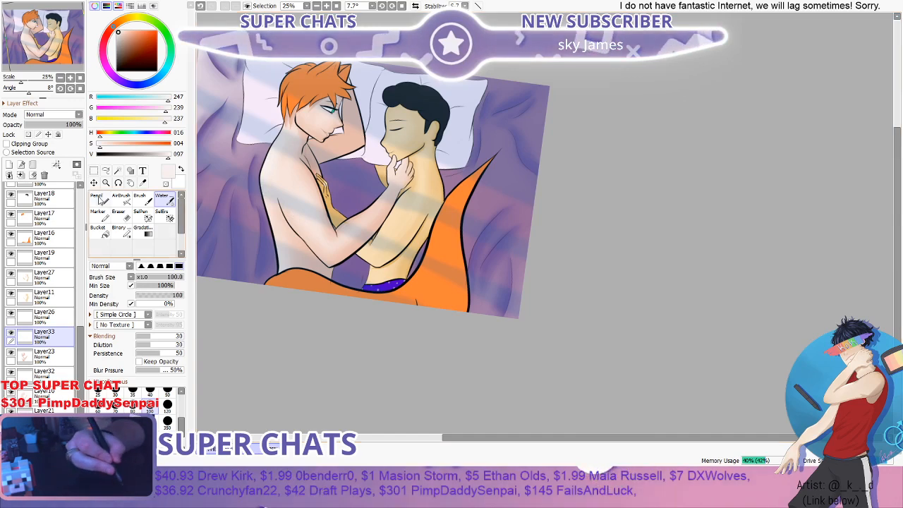
# - Paint pale highlight strokes down the side of the orange-haired figure's lower torso using the Brush at size 35
pyautogui.press('b')
pyautogui.scroll(-1, 282, 197)
pyautogui.scroll(2, 418, 216)
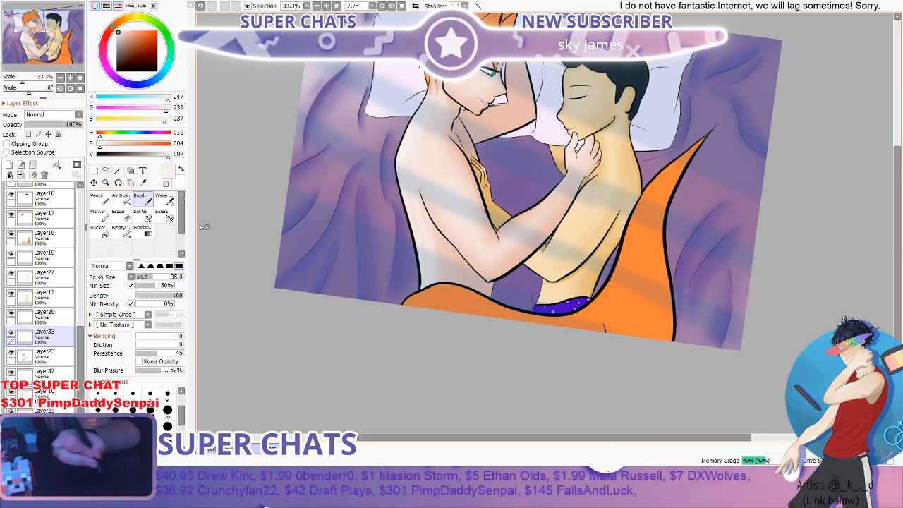
# - Blend the lower torso highlights into the skin with the Water tool at size 100 and review the shoulder and neck
pyautogui.click(165, 201)
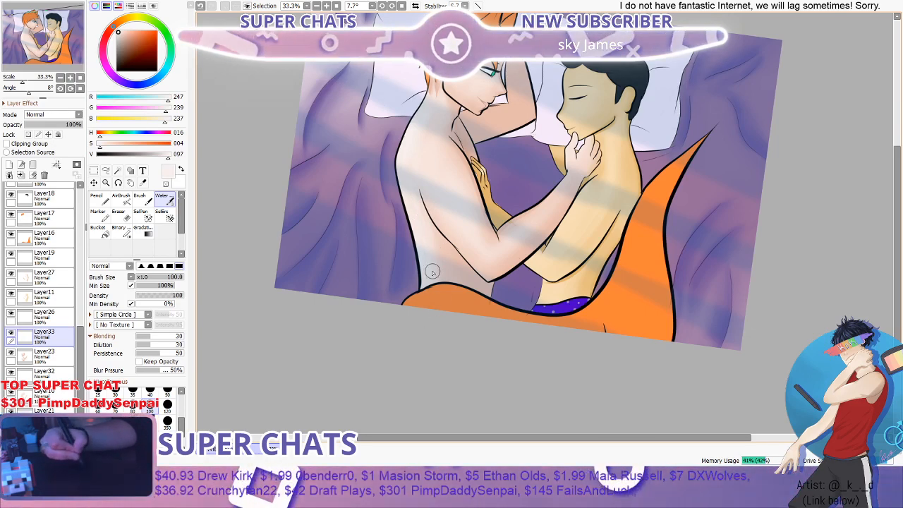
pyautogui.scroll(1, 437, 232)
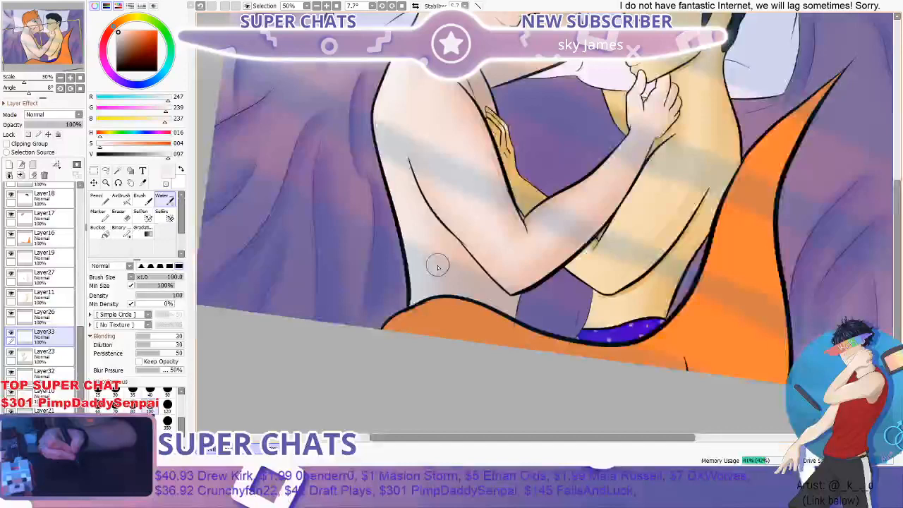
pyautogui.scroll(-1, 438, 267)
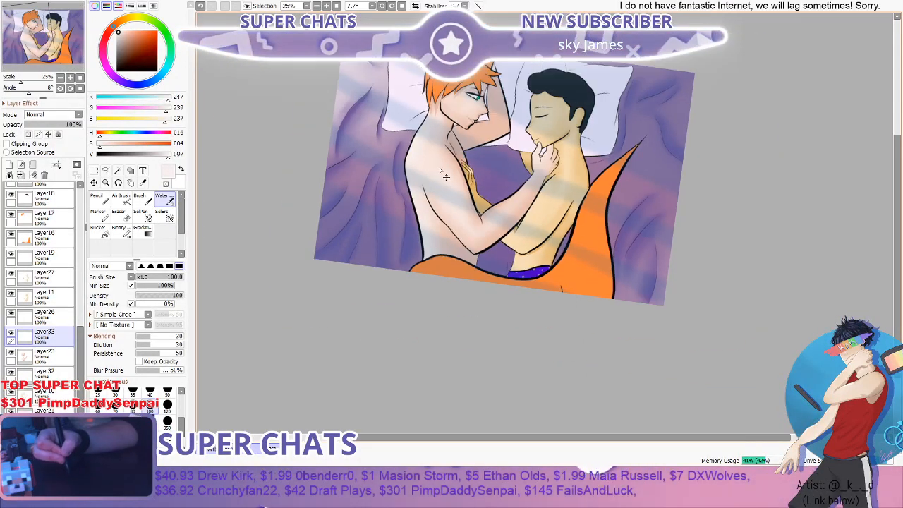
pyautogui.scroll(3, 440, 109)
pyautogui.scroll(-1, 383, 262)
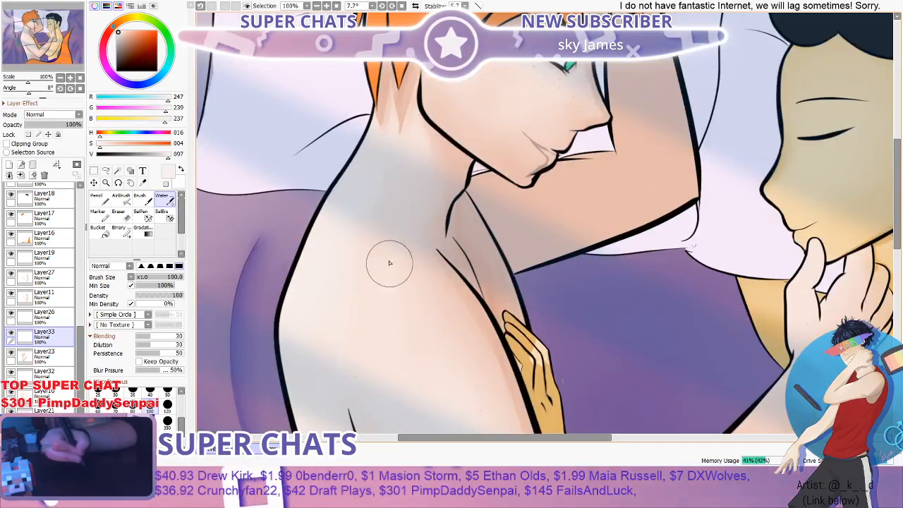
pyautogui.scroll(-3, 359, 276)
pyautogui.scroll(1, 399, 177)
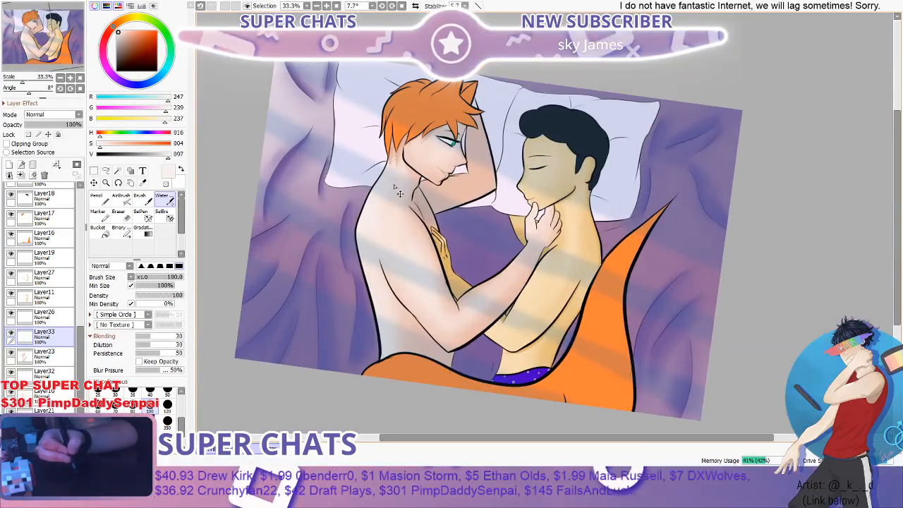
# - Lightly fade the highlights on the orange-haired figure's shoulder and arm using the Eraser at size 100 and density 12
pyautogui.scroll(1, 381, 233)
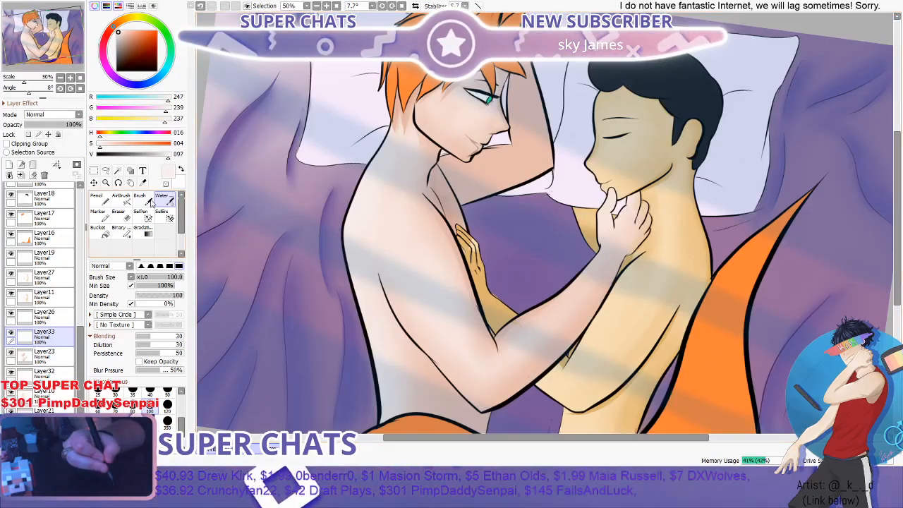
pyautogui.click(121, 214)
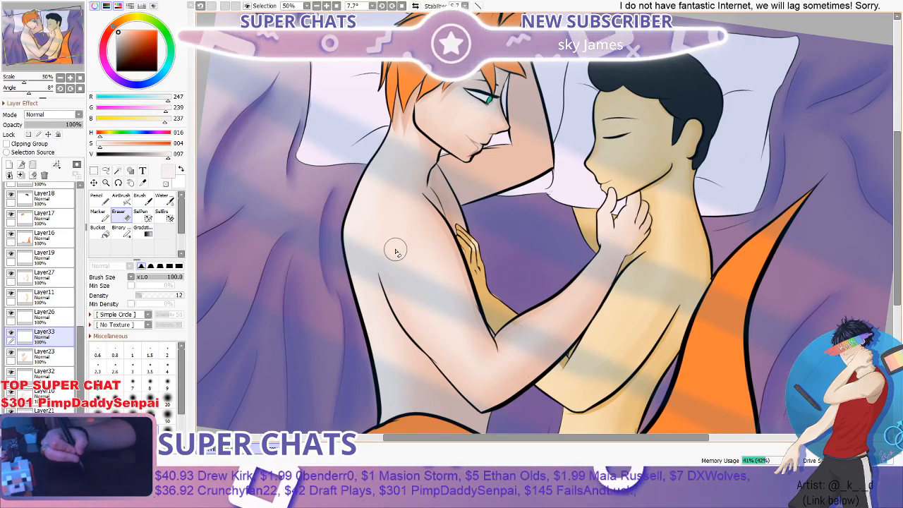
pyautogui.scroll(-2, 452, 364)
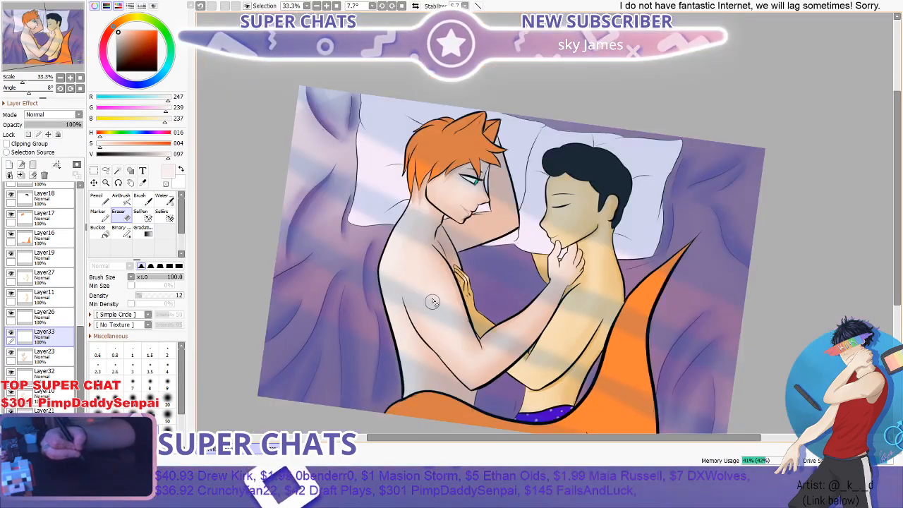
pyautogui.scroll(-1, 455, 227)
pyautogui.scroll(3, 440, 312)
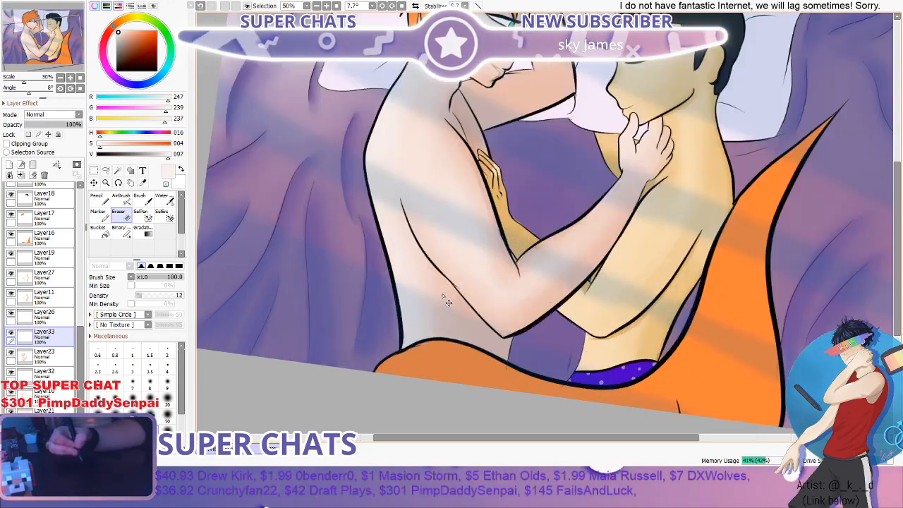
pyautogui.scroll(-1, 460, 281)
pyautogui.scroll(2, 533, 259)
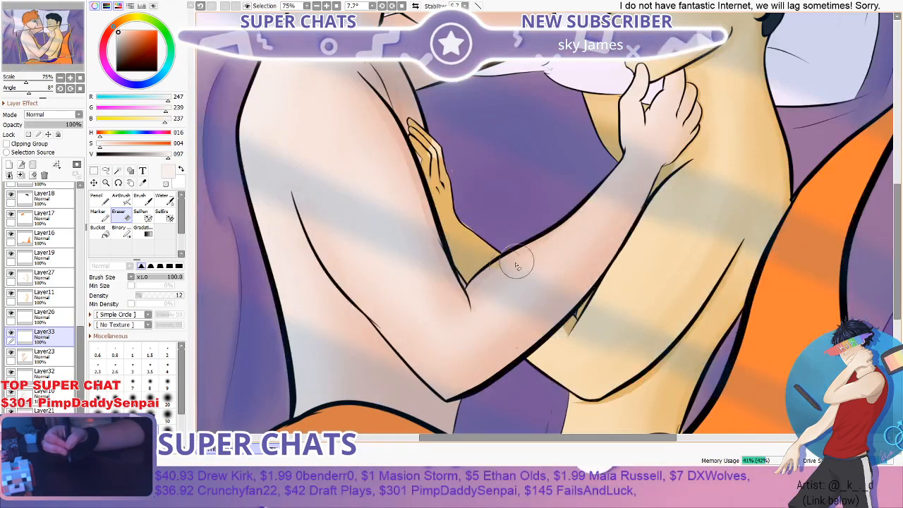
pyautogui.scroll(-3, 500, 267)
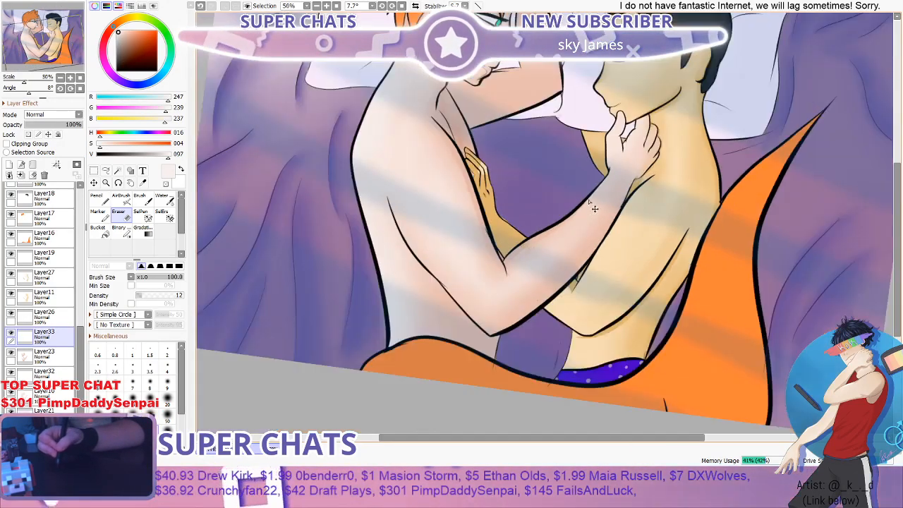
# - Paint pale highlights on the orange-haired figure's hand at the other figure's chin using the Brush at size 35
pyautogui.click(141, 202)
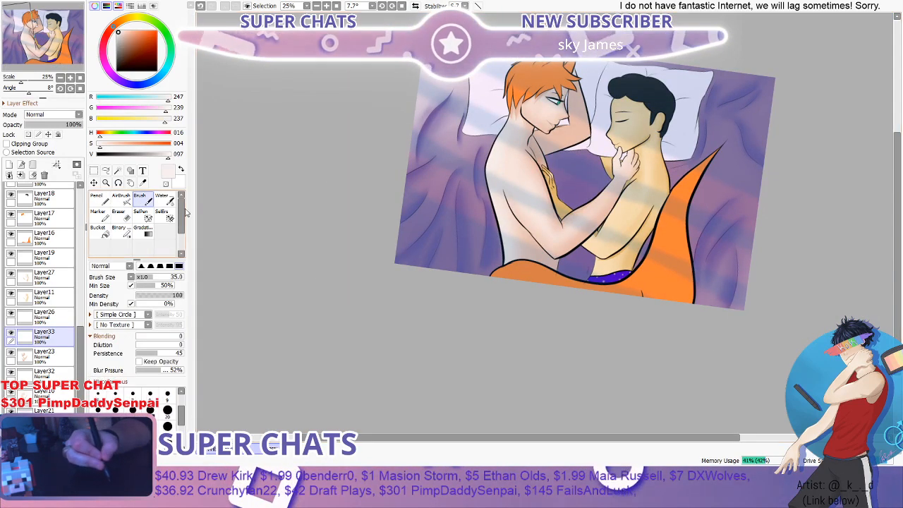
pyautogui.scroll(6, 710, 172)
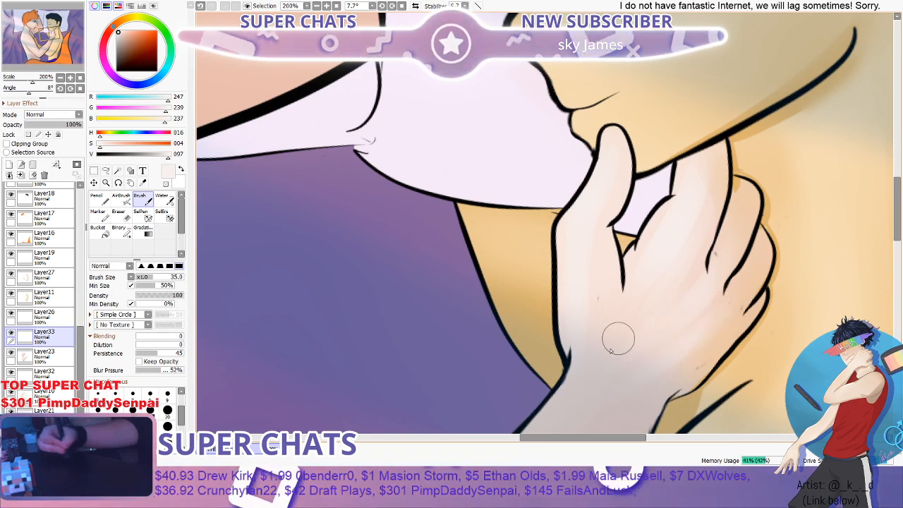
pyautogui.scroll(-3, 614, 340)
pyautogui.scroll(1, 646, 340)
# - Blend the highlights on the hand and fingers using the Water tool at size 40
pyautogui.click(164, 202)
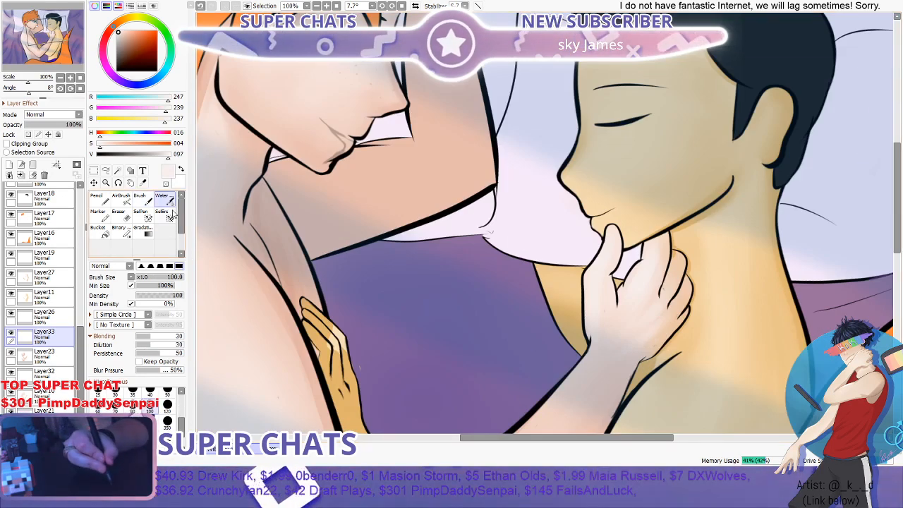
pyautogui.click(150, 393)
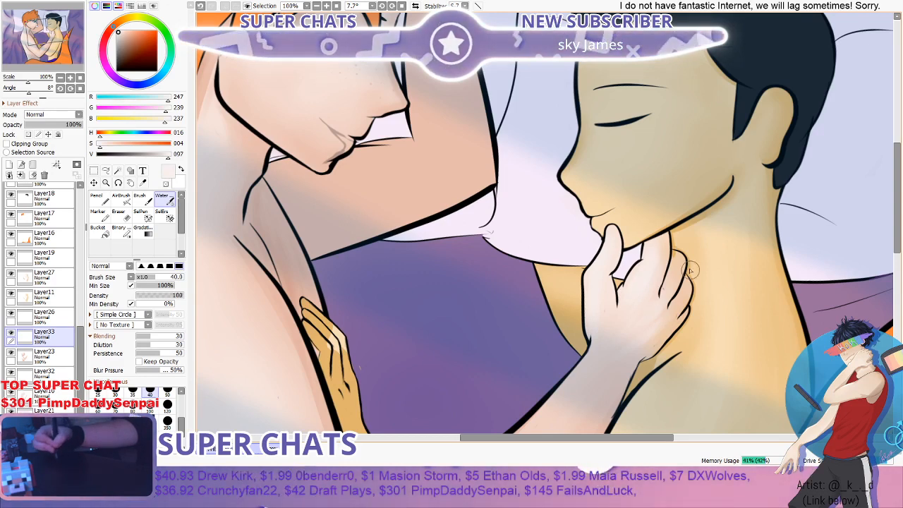
pyautogui.scroll(-1, 595, 385)
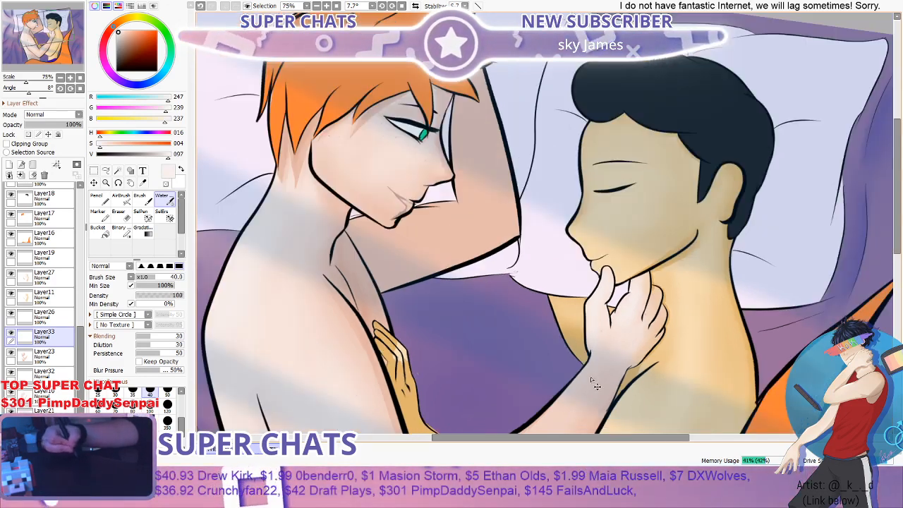
pyautogui.scroll(-2, 595, 385)
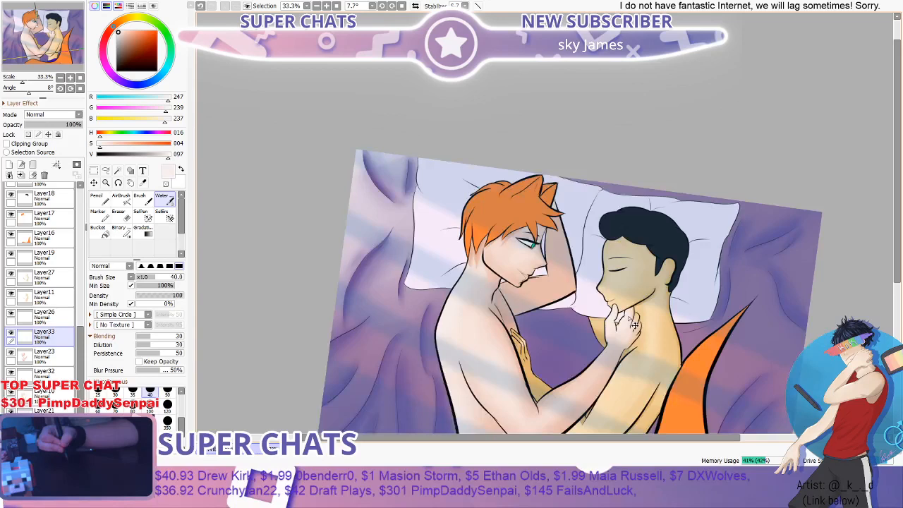
# - Add pale highlights to the orange-haired figure's face using the Brush at size 35
pyautogui.scroll(2, 635, 324)
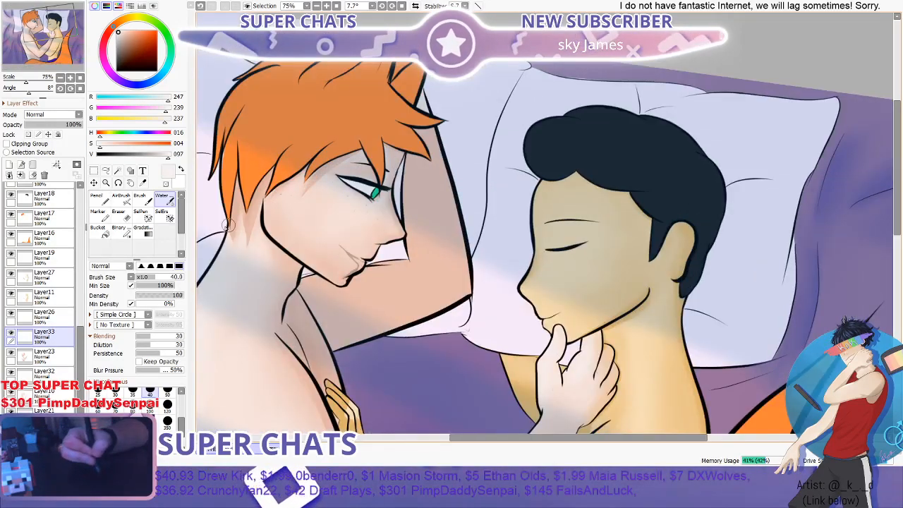
pyautogui.click(140, 198)
pyautogui.scroll(1, 273, 215)
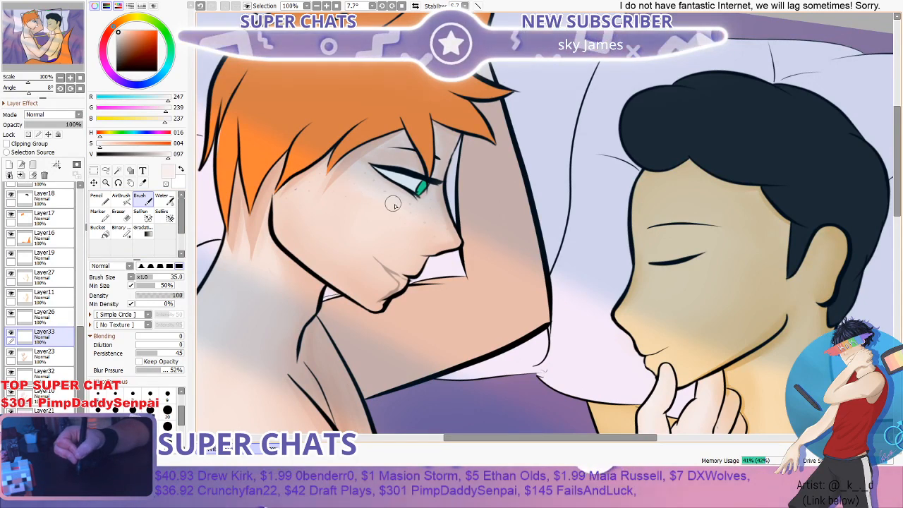
# - Smooth the face highlights with the Water tool at size 40 and check the result against the full illustration
pyautogui.click(159, 199)
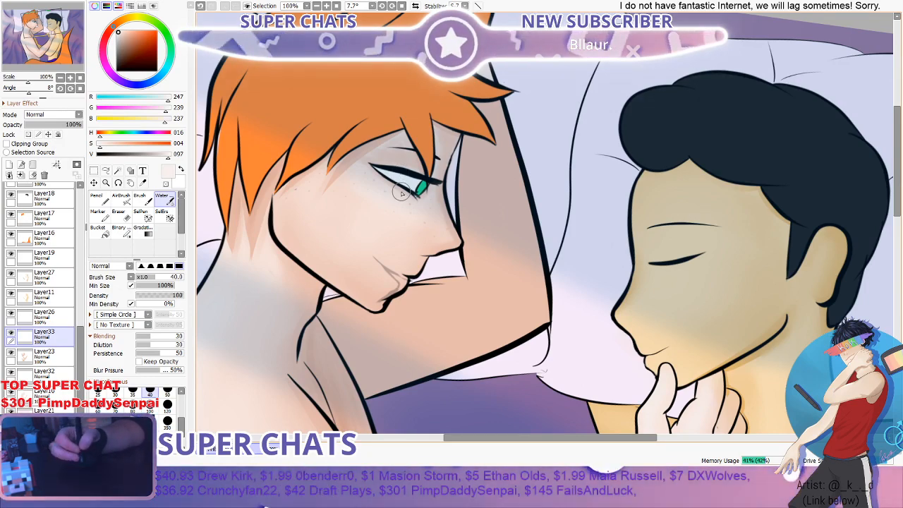
pyautogui.scroll(-7, 402, 192)
pyautogui.scroll(7, 393, 223)
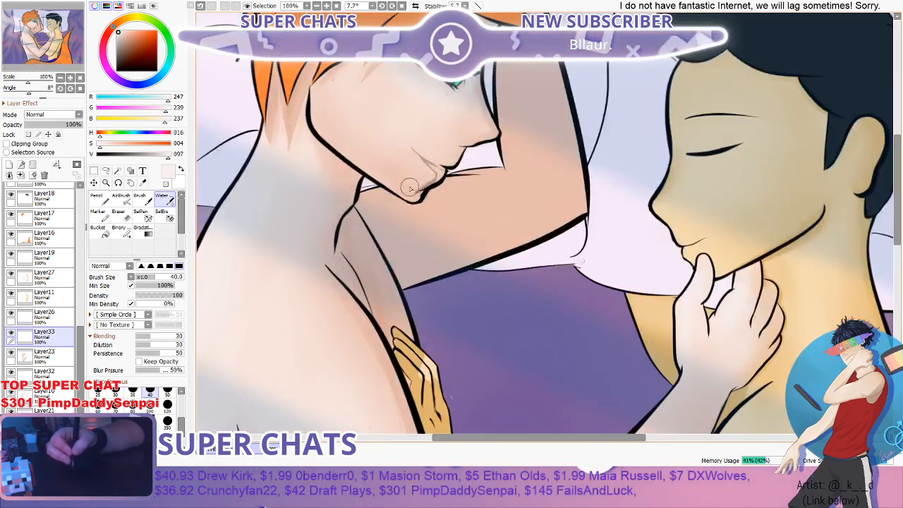
pyautogui.scroll(-4, 409, 187)
pyautogui.scroll(-3, 326, 308)
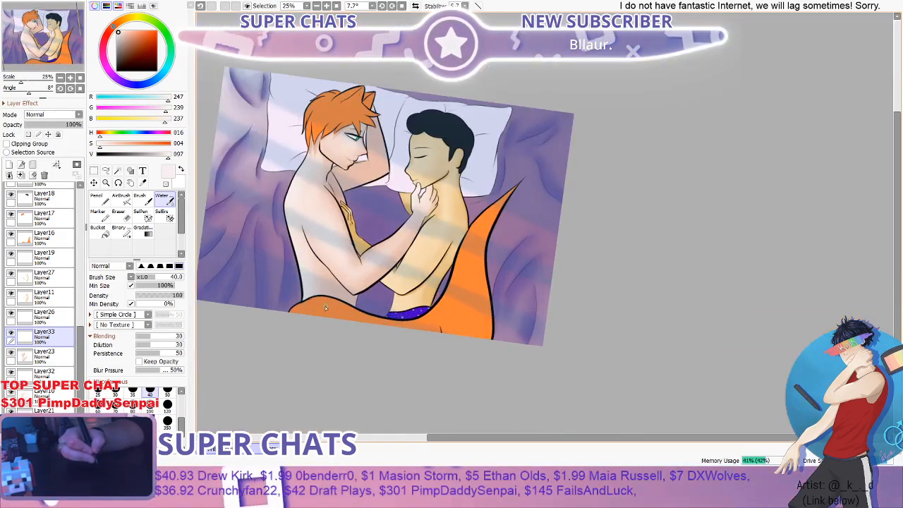
pyautogui.scroll(-1, 313, 282)
pyautogui.scroll(1, 329, 249)
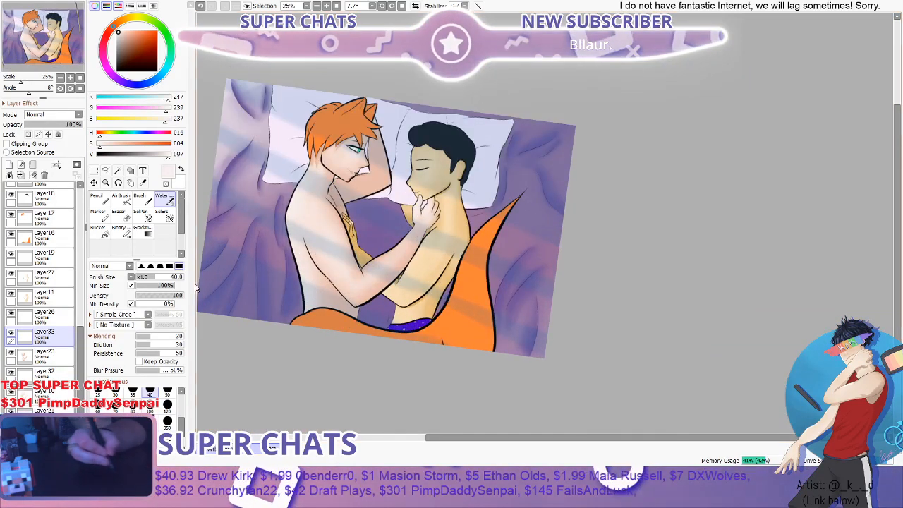
# - Paint pale highlight strokes on the orange-haired figure's raised arm with the Brush at size 35 and blend them with the Water tool at size 40
pyautogui.scroll(3, 328, 185)
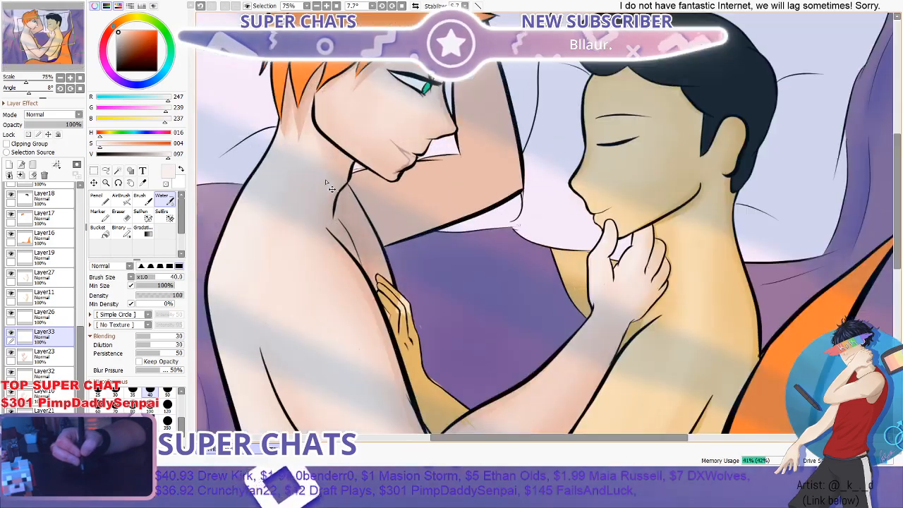
pyautogui.press('b')
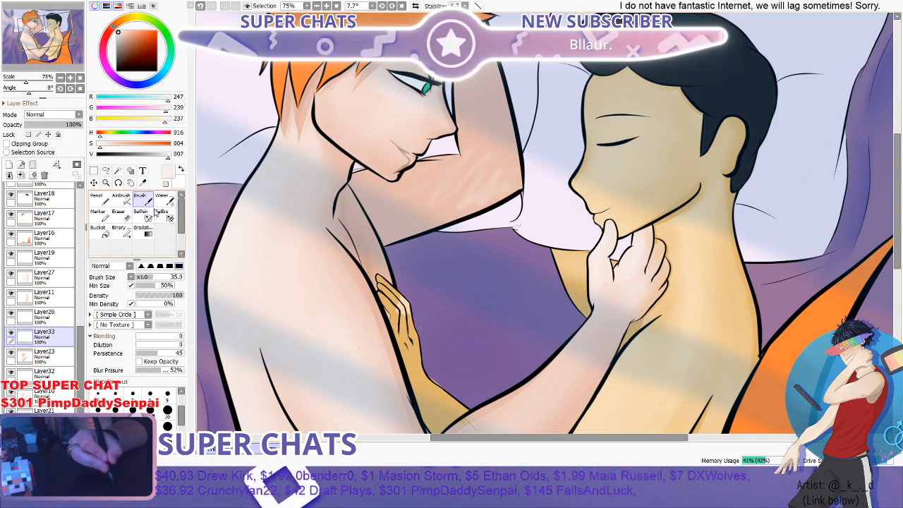
pyautogui.press('c')
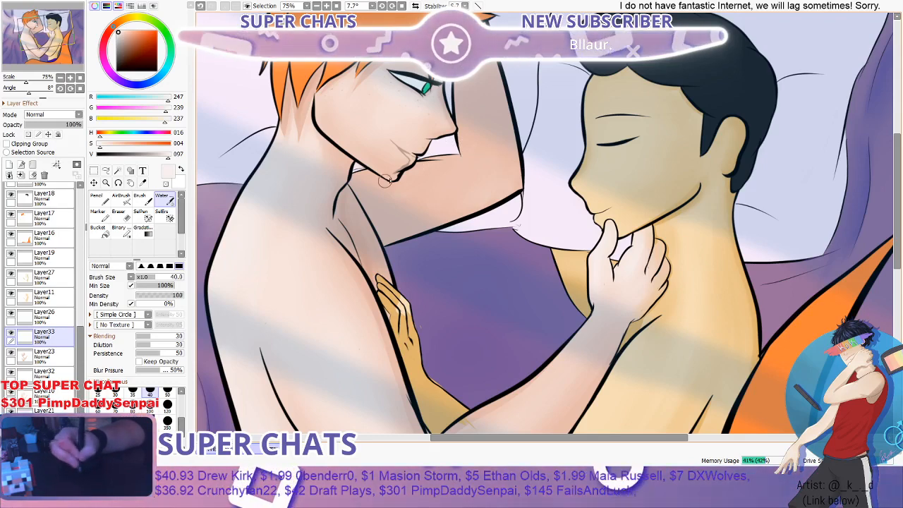
# - Paint a pale highlight beside the elbow of the orange-haired figure's raised arm with the Brush at size 35 and blend it using the Water tool
pyautogui.scroll(-3, 496, 203)
pyautogui.scroll(4, 499, 203)
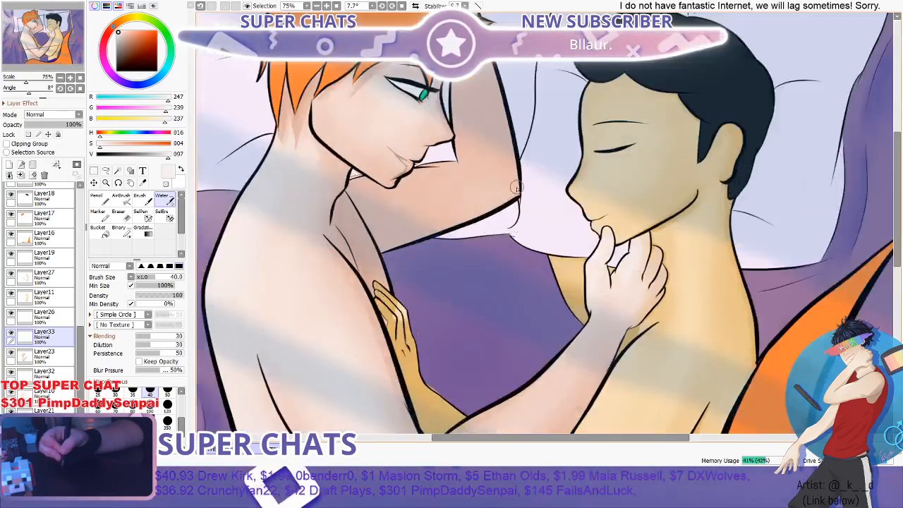
pyautogui.press('b')
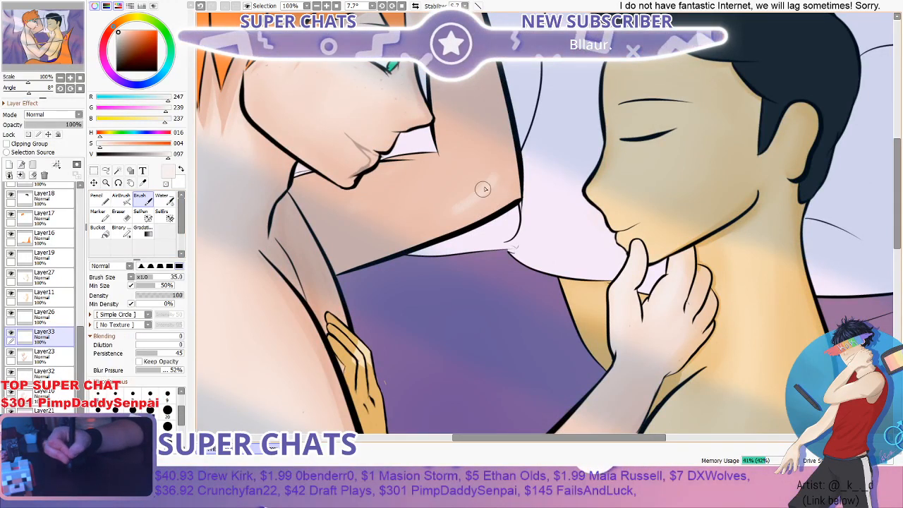
pyautogui.moveTo(493, 168); pyautogui.dragTo(422, 214)
pyautogui.click(163, 199)
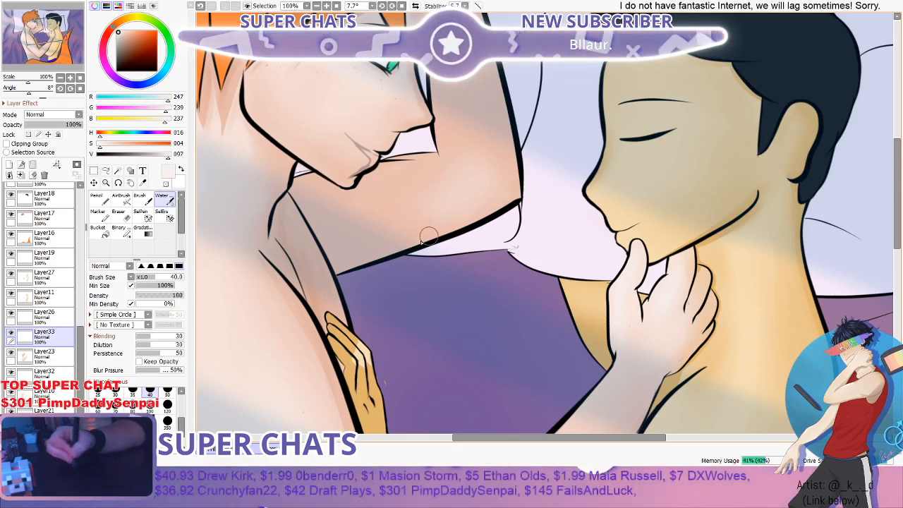
pyautogui.scroll(-3, 429, 236)
pyautogui.scroll(2, 452, 243)
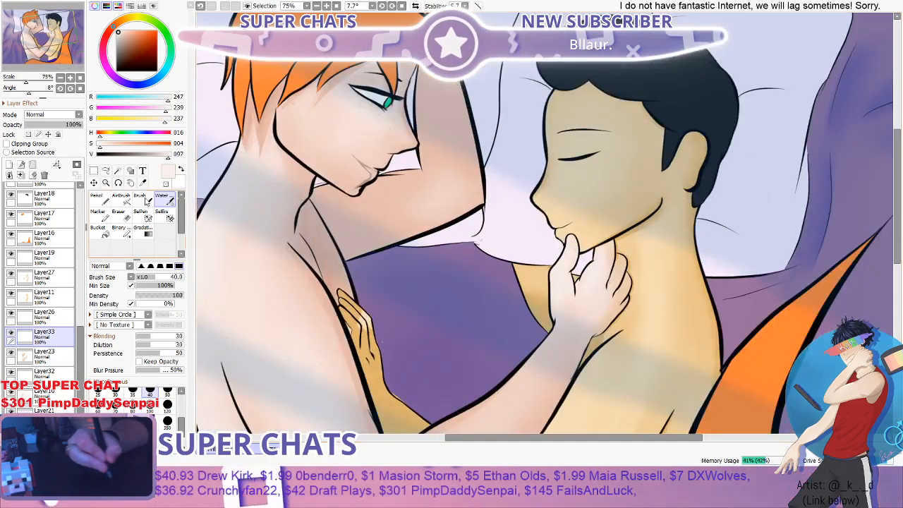
# - Touch up the highlights on the underside of the raised arm with the Brush at size 35, then soften them with the Water tool at size 40
pyautogui.click(140, 199)
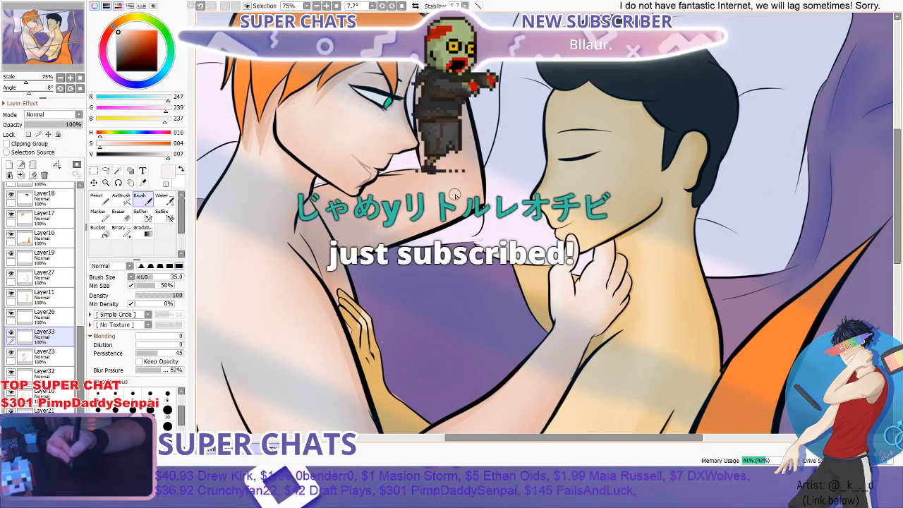
pyautogui.click(164, 199)
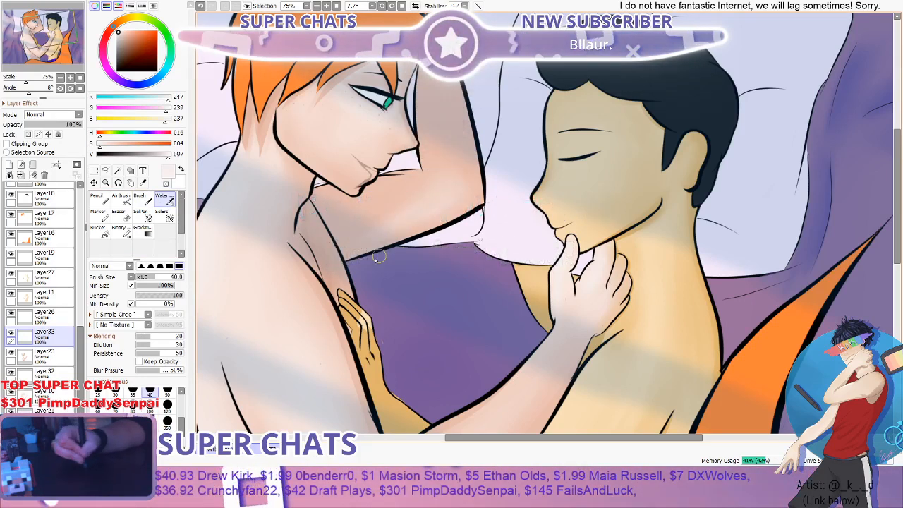
pyautogui.scroll(-5, 487, 172)
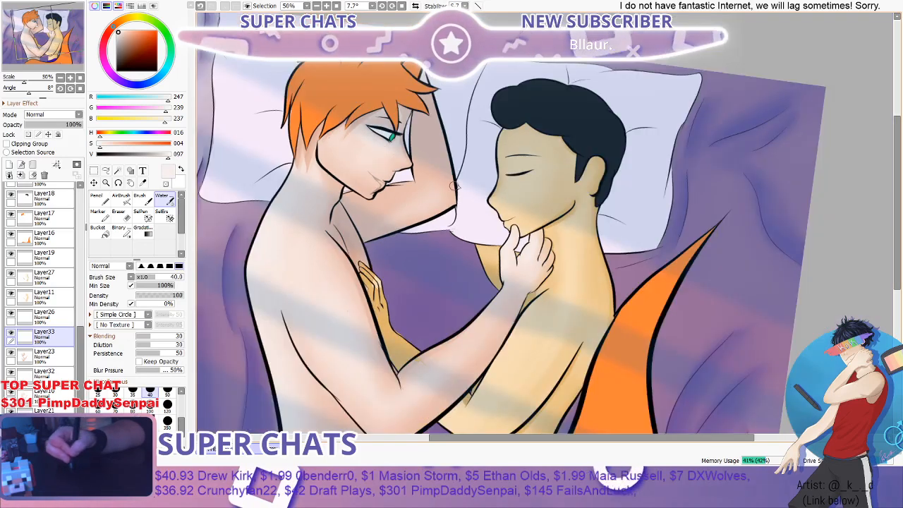
pyautogui.scroll(5, 475, 172)
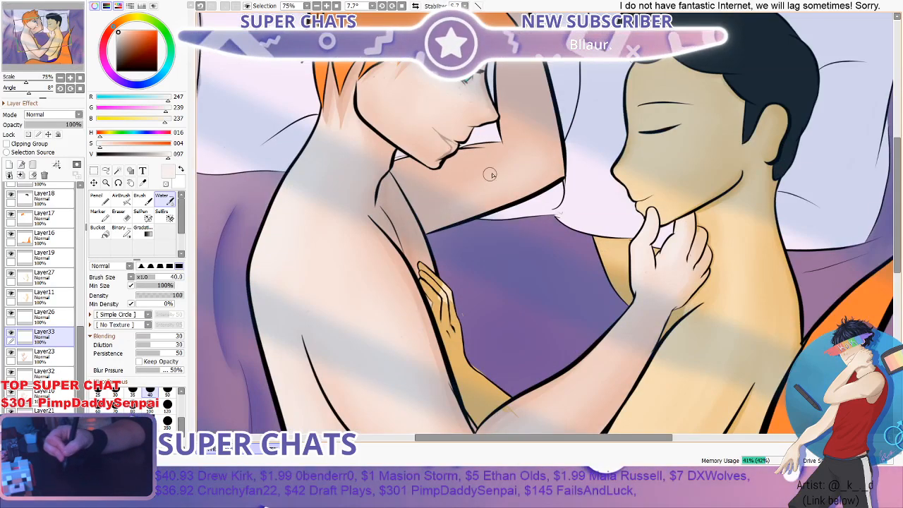
pyautogui.scroll(-3, 454, 198)
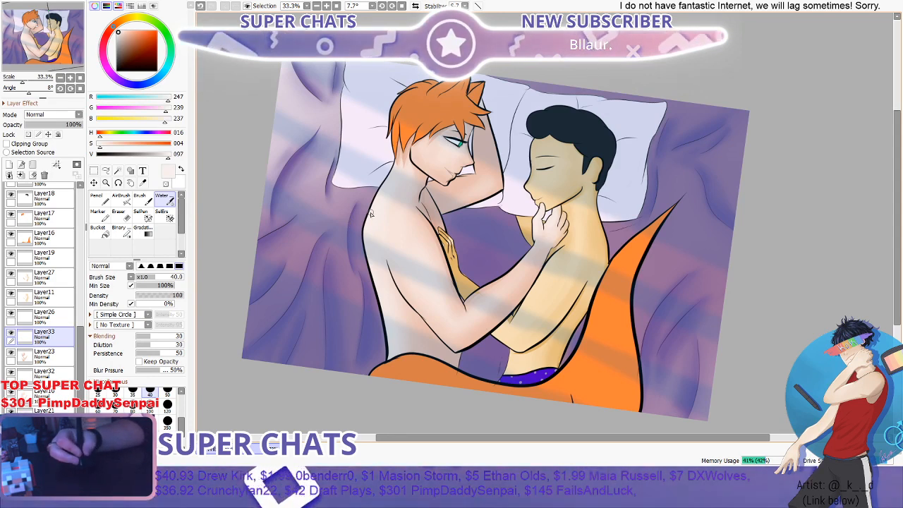
pyautogui.scroll(-2, 442, 223)
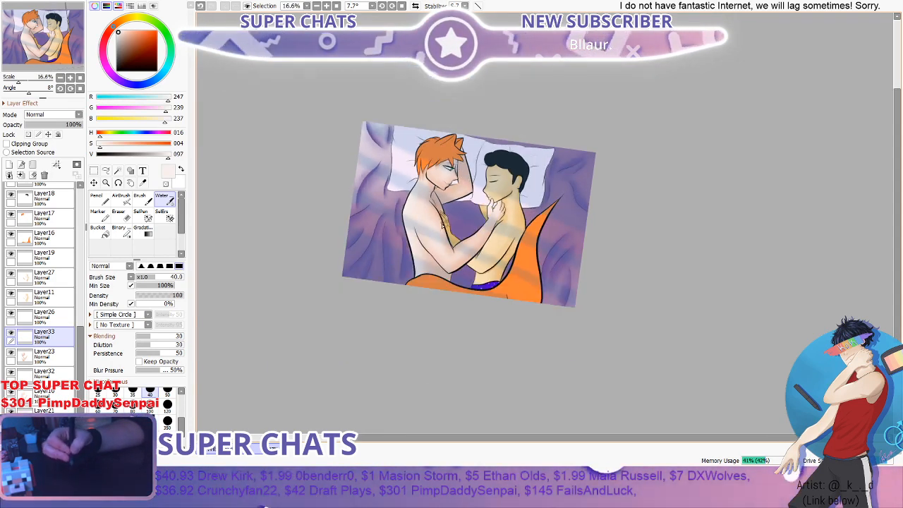
# - Paint pale highlight strokes along the upper edge of the orange-haired figure's lower forearm, near the elbow crease, with the Brush at size 35
pyautogui.scroll(2, 442, 223)
pyautogui.scroll(3, 523, 231)
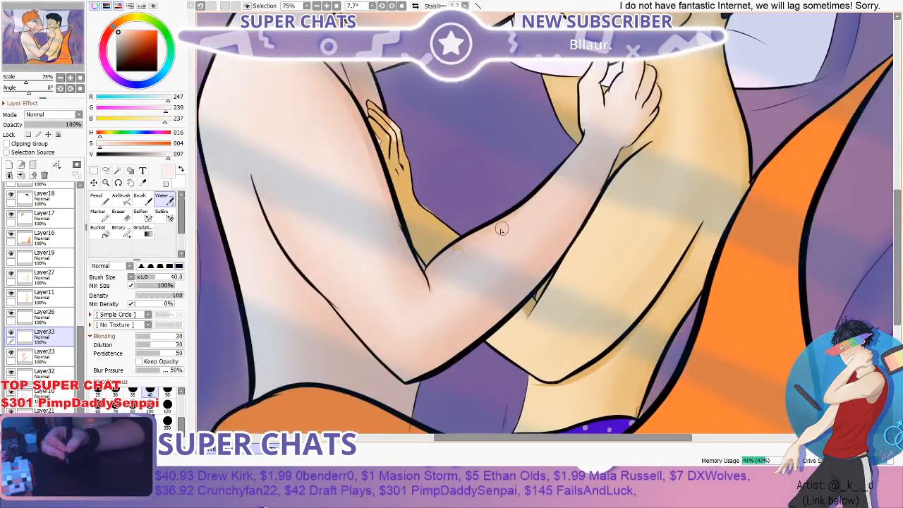
pyautogui.scroll(-2, 502, 229)
pyautogui.scroll(-2, 798, 196)
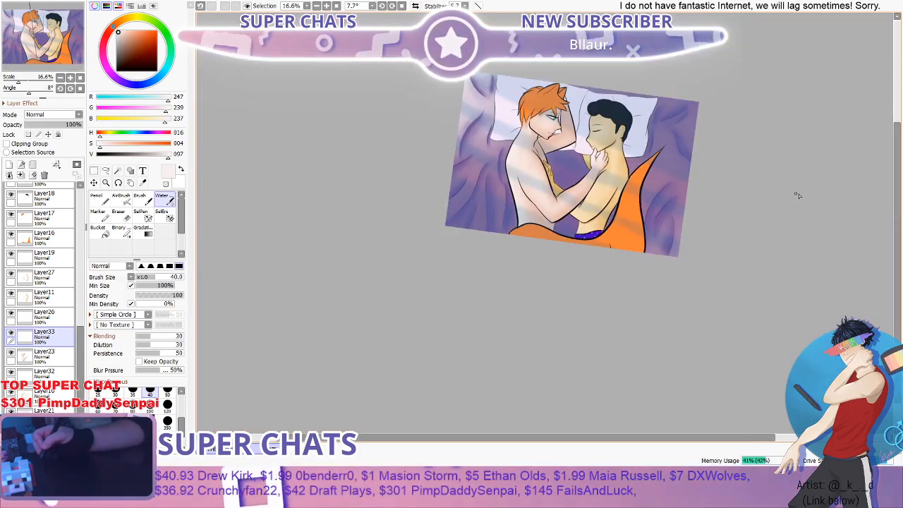
pyautogui.scroll(5, 505, 206)
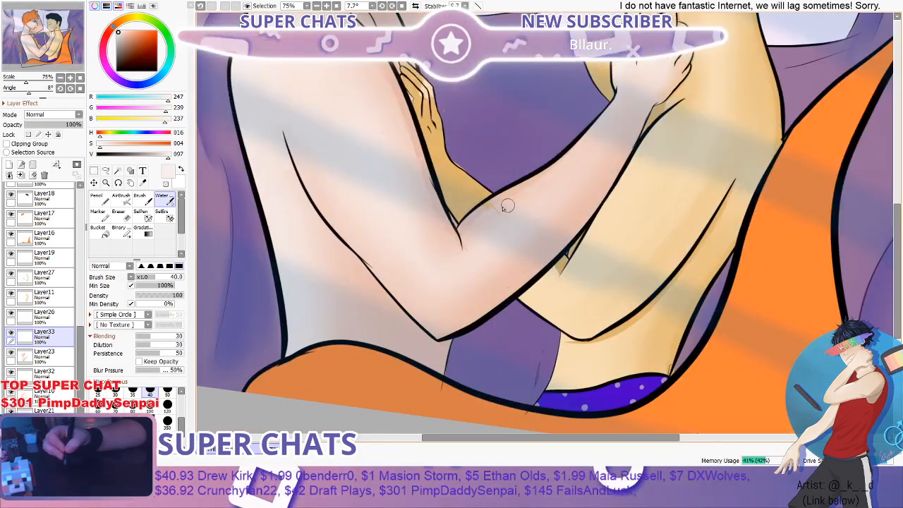
pyautogui.press('b')
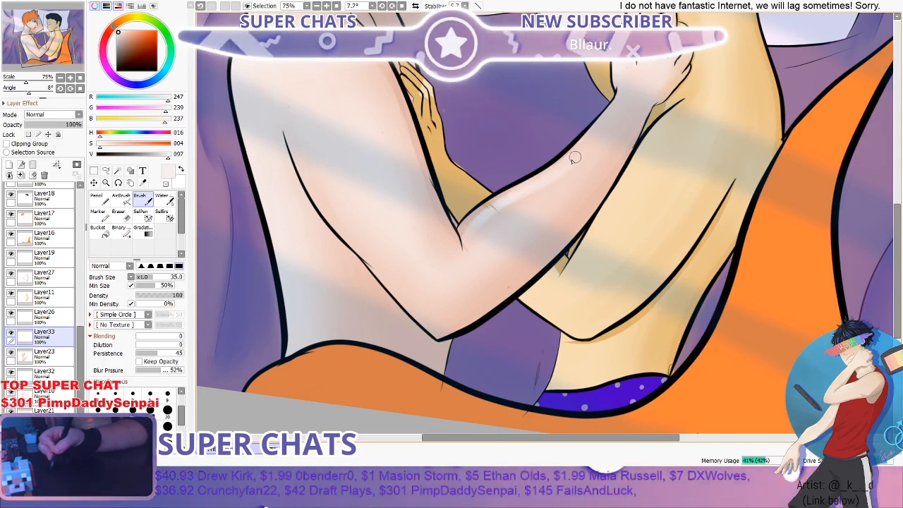
# - Blend the lower forearm highlights with the Water tool at size 40 and check them against the full illustration
pyautogui.click(163, 200)
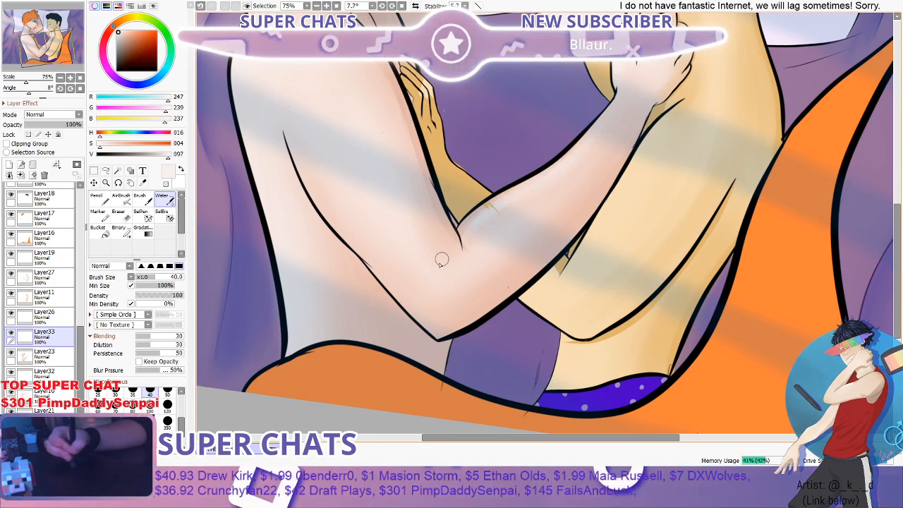
pyautogui.scroll(-3, 625, 120)
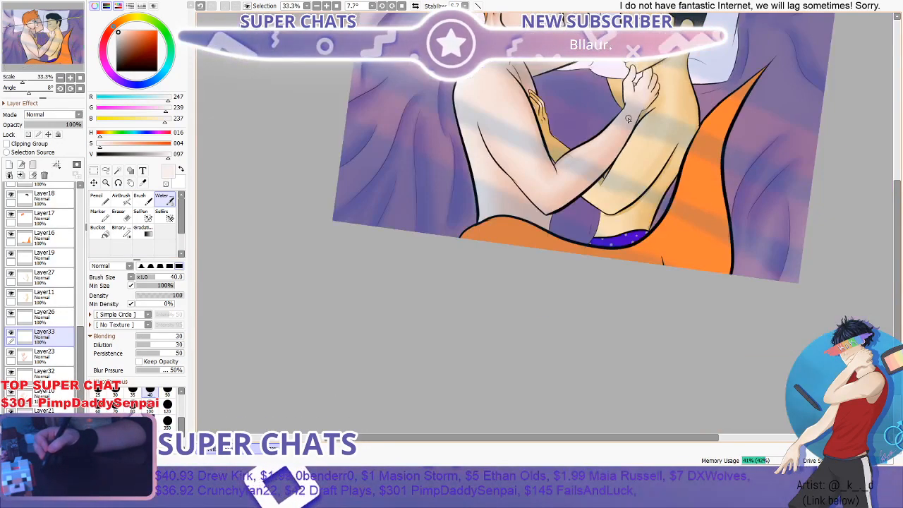
pyautogui.scroll(1, 625, 120)
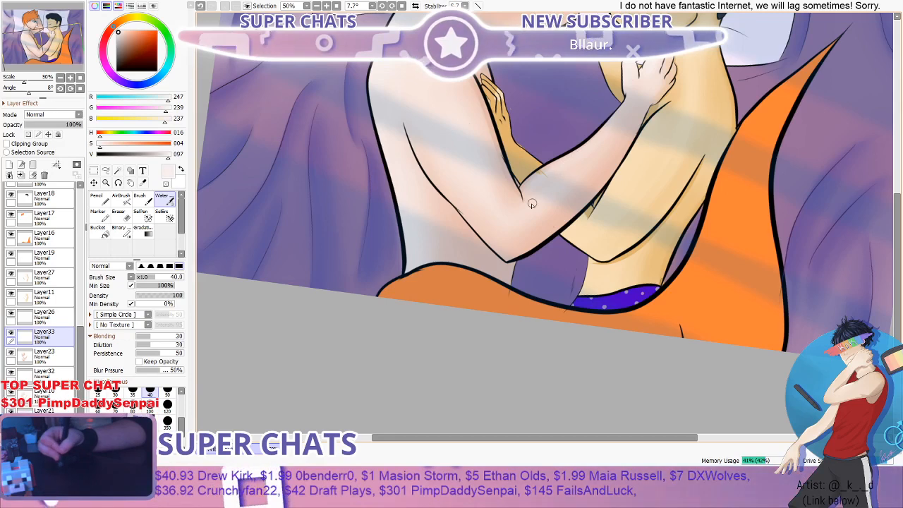
pyautogui.scroll(-2, 532, 204)
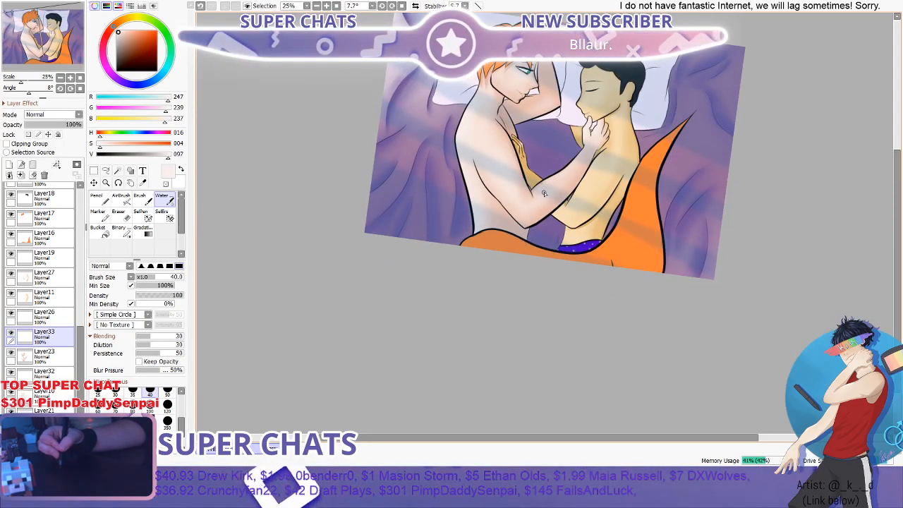
pyautogui.scroll(2, 521, 194)
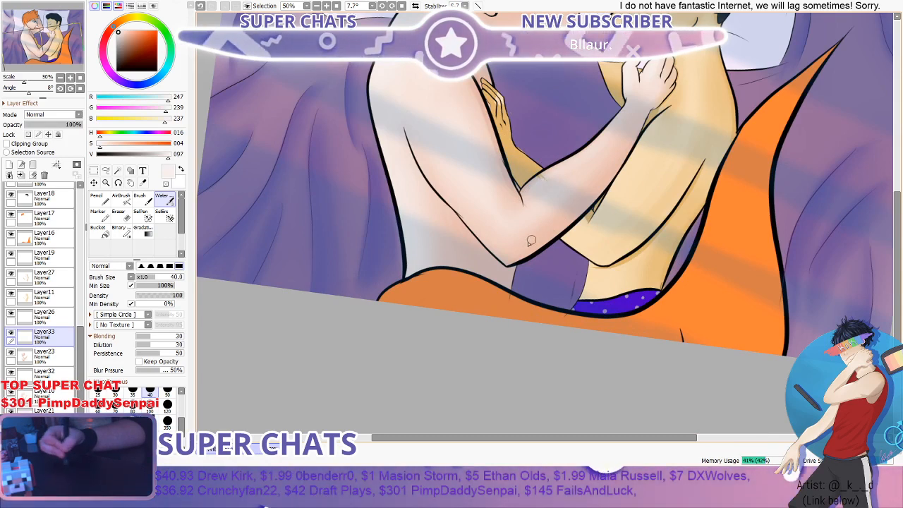
pyautogui.scroll(-3, 619, 124)
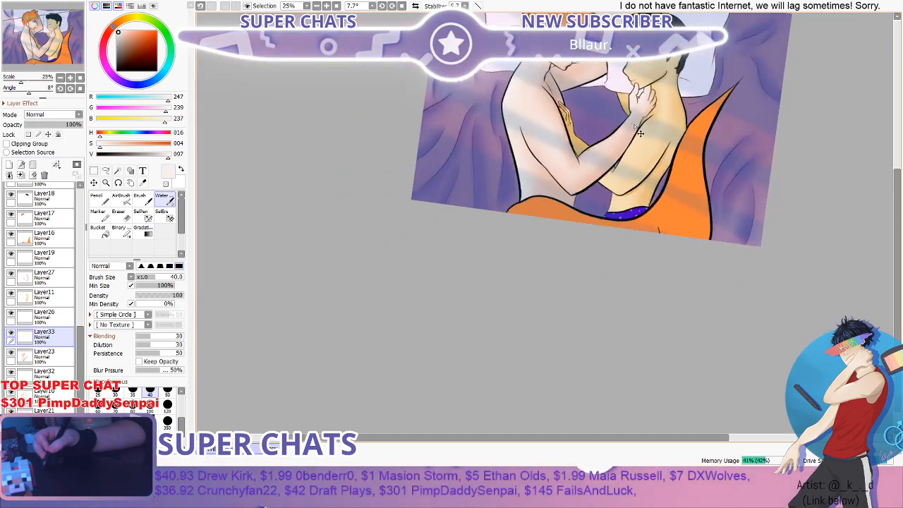
pyautogui.moveTo(899, 207); pyautogui.dragTo(894, 163)
pyautogui.scroll(2, 736, 154)
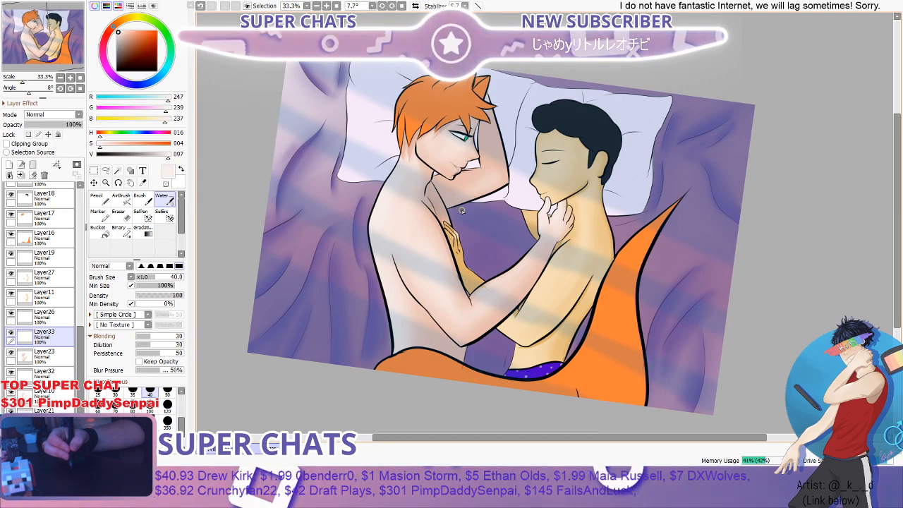
# - Touch up the highlights on the orange-haired figure's cheek with the Brush at size 35 and smooth them with the Water tool at size 40
pyautogui.scroll(-2, 462, 210)
pyautogui.scroll(4, 466, 189)
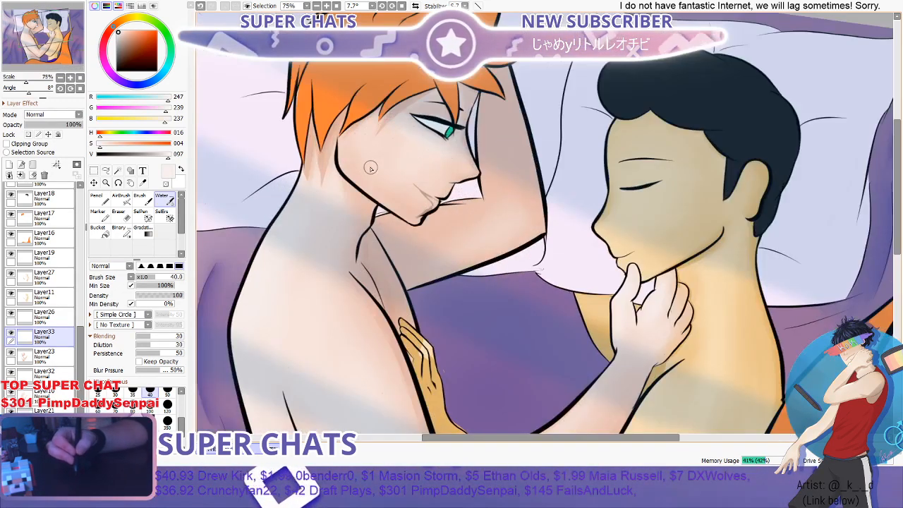
pyautogui.scroll(2, 343, 161)
pyautogui.click(142, 201)
pyautogui.scroll(1, 366, 159)
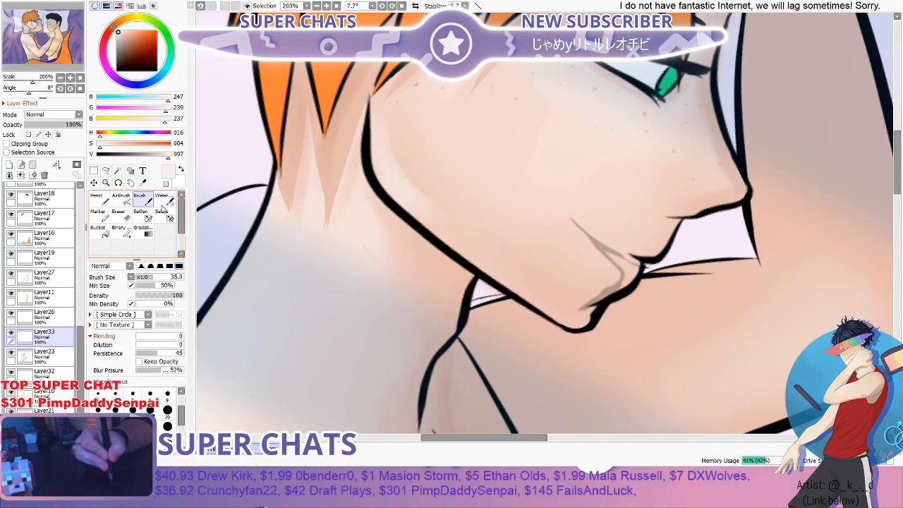
pyautogui.click(163, 201)
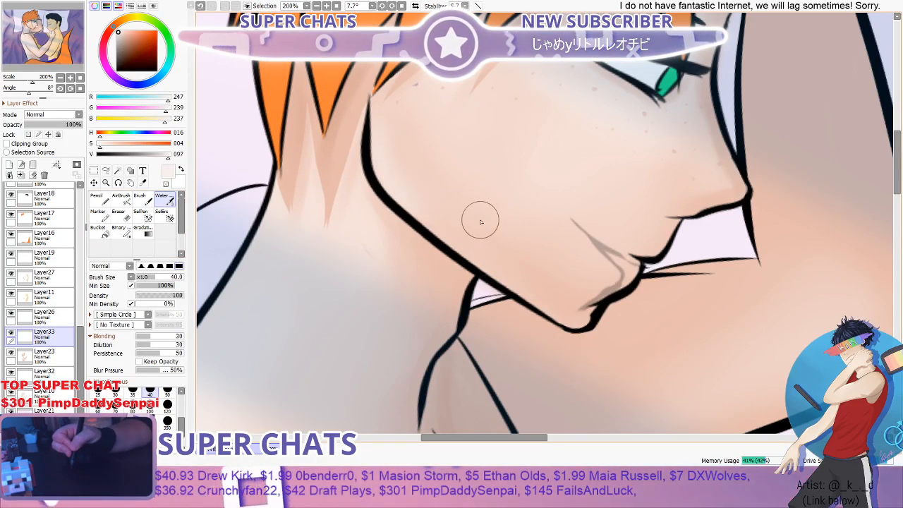
pyautogui.scroll(-3, 479, 218)
pyautogui.scroll(1, 532, 173)
# - Add highlights along the orange-haired figure's jawline and chin with the Brush at size 35 and blend them with the Water tool at size 40
pyautogui.press('b')
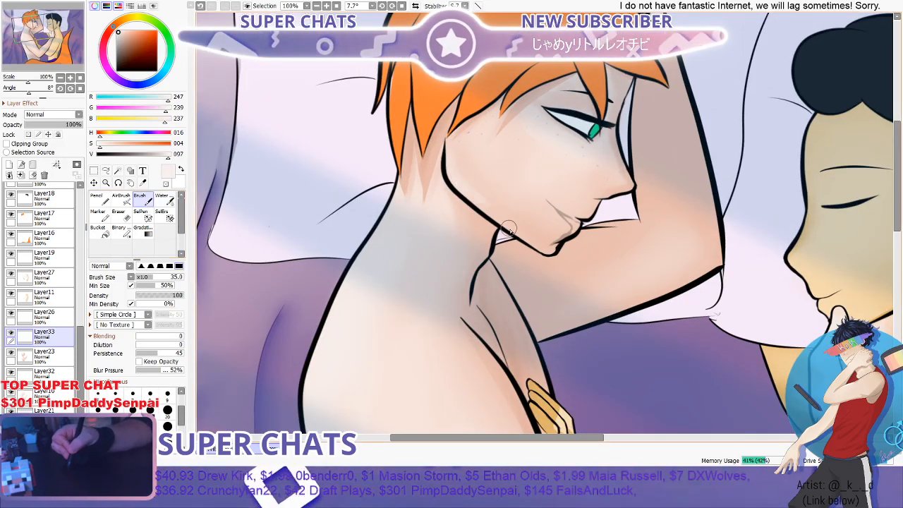
pyautogui.click(163, 200)
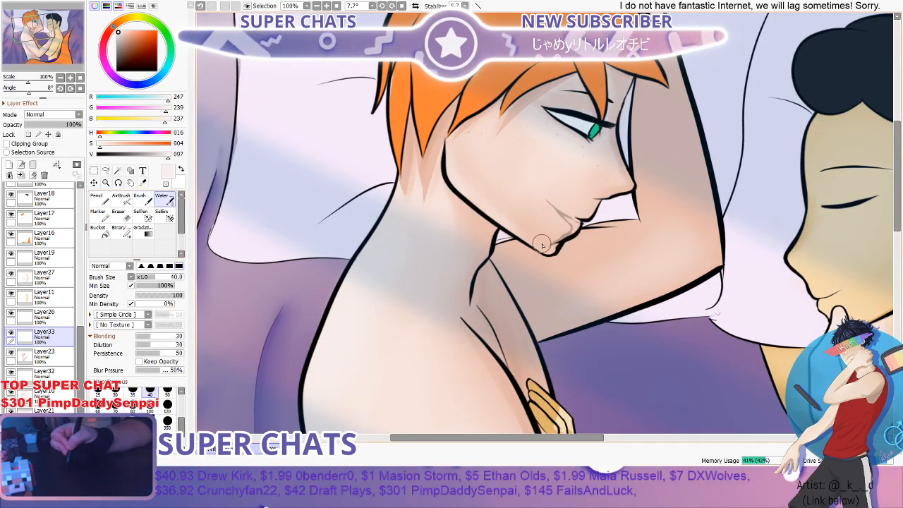
pyautogui.scroll(-2, 520, 175)
pyautogui.scroll(2, 524, 233)
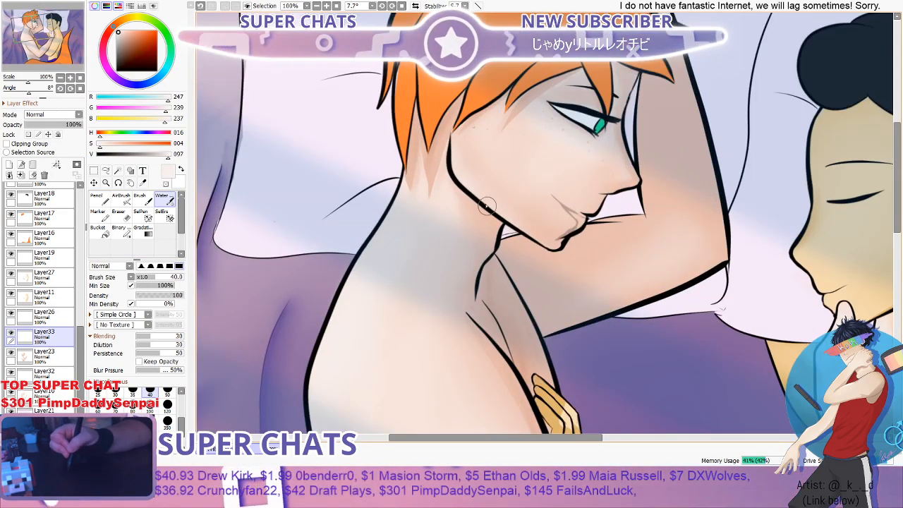
pyautogui.scroll(-3, 544, 238)
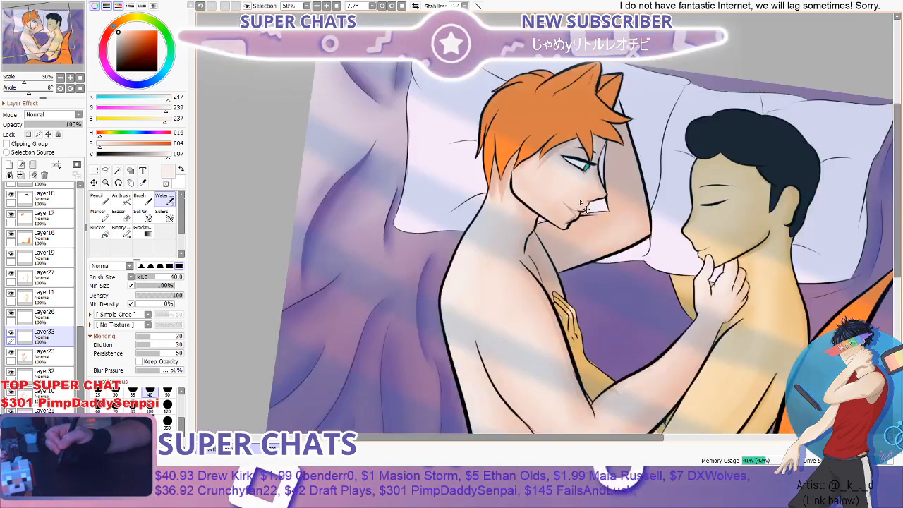
pyautogui.scroll(1, 660, 214)
pyautogui.scroll(1, 660, 213)
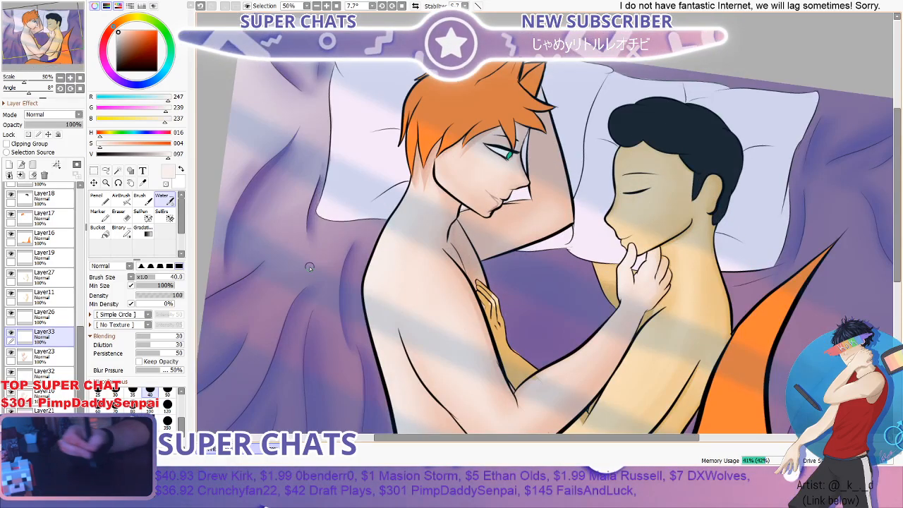
# - Toggle the visibility of Layer2 off and on to examine which line art it holds
pyautogui.moveTo(80, 336); pyautogui.dragTo(81, 263)
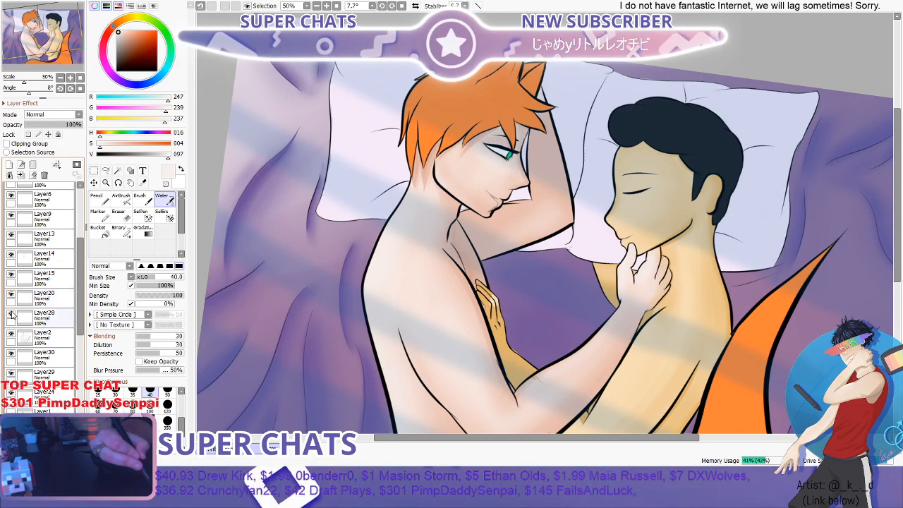
pyautogui.click(11, 340)
pyautogui.click(10, 339)
pyautogui.click(11, 339)
pyautogui.click(10, 339)
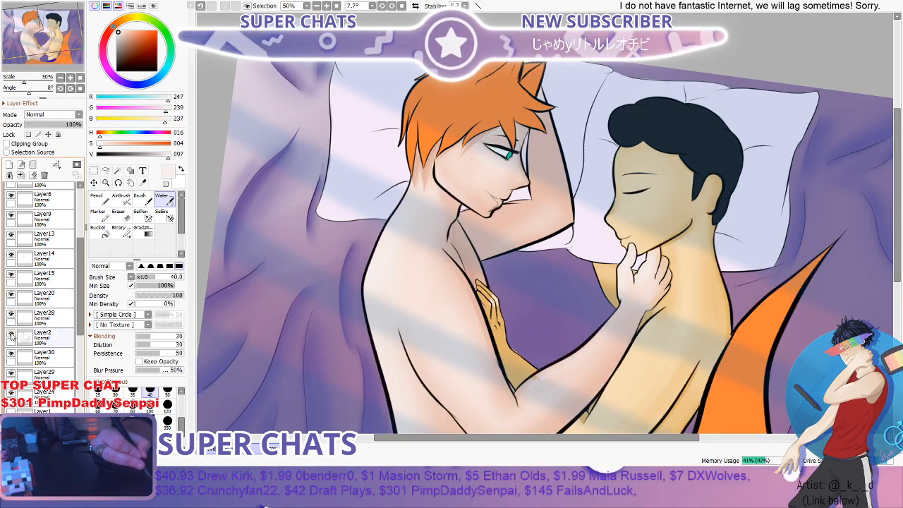
pyautogui.click(11, 337)
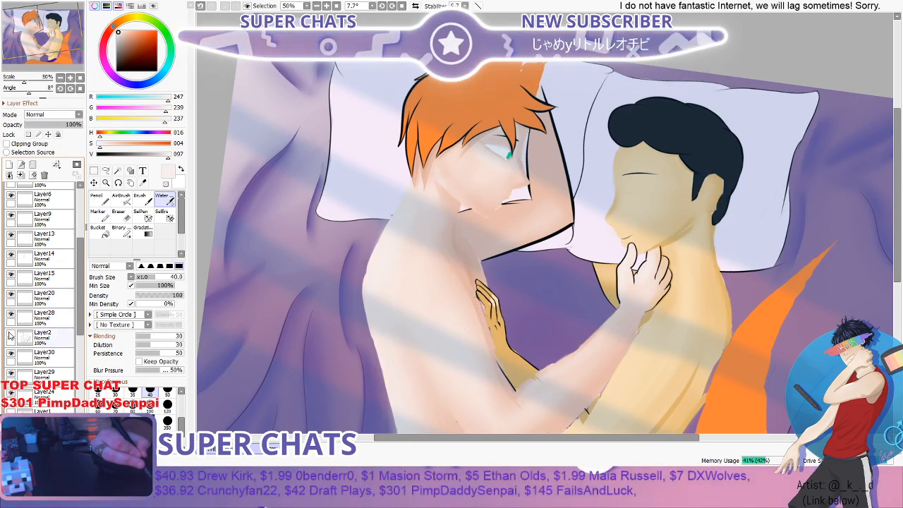
pyautogui.click(10, 337)
# - Erase the stray grey sketch lines beside the orange-haired figure's mouth and chin on Layer2 with the Eraser at size 16, density 100
pyautogui.scroll(3, 486, 210)
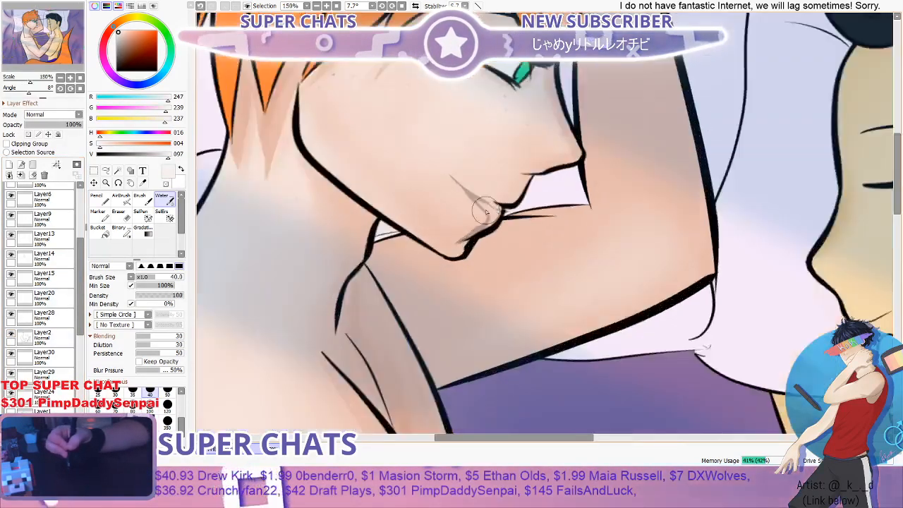
pyautogui.scroll(2, 486, 211)
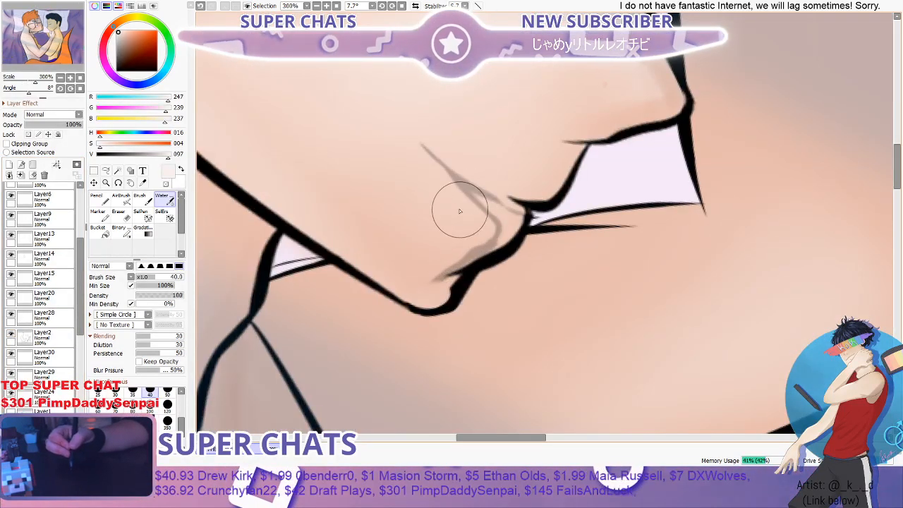
pyautogui.press('e')
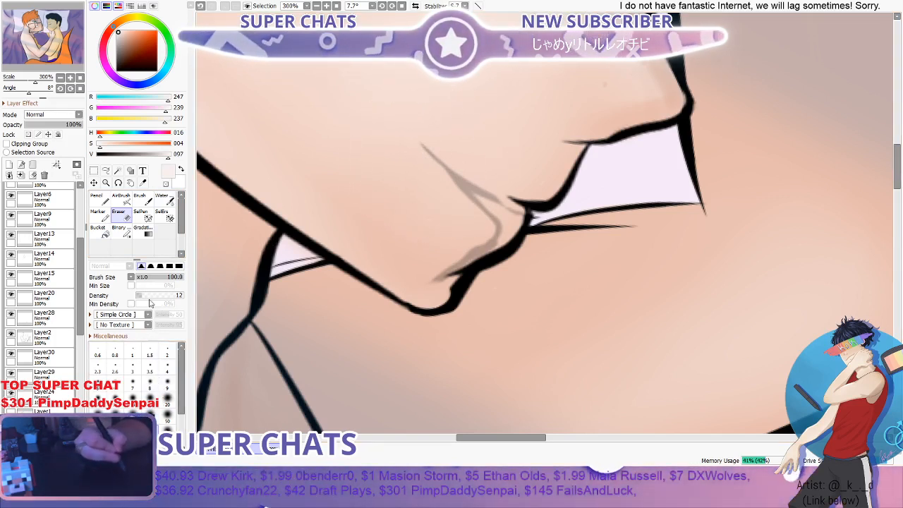
pyautogui.moveTo(159, 297); pyautogui.dragTo(182, 296)
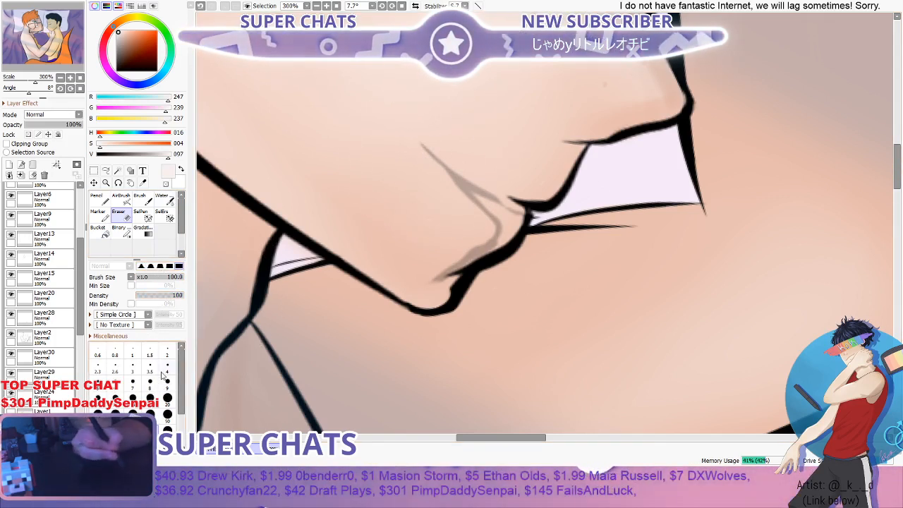
pyautogui.click(150, 398)
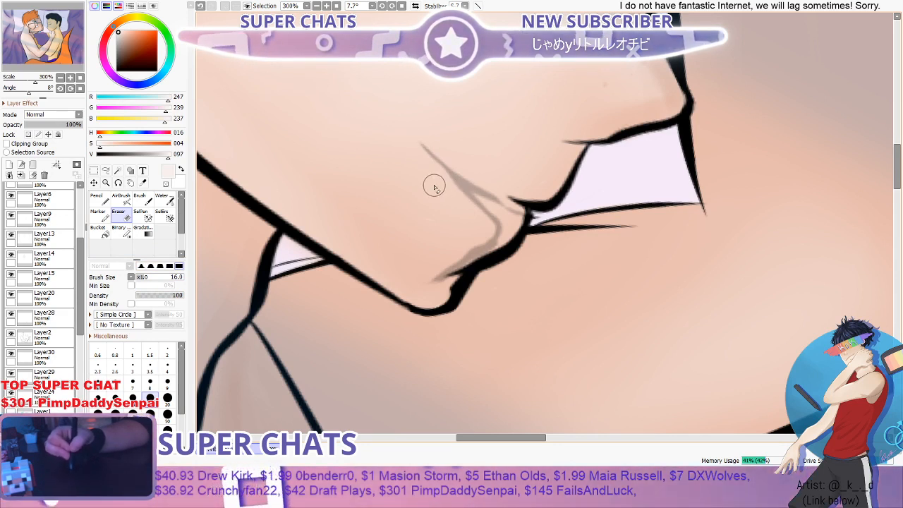
pyautogui.click(53, 338)
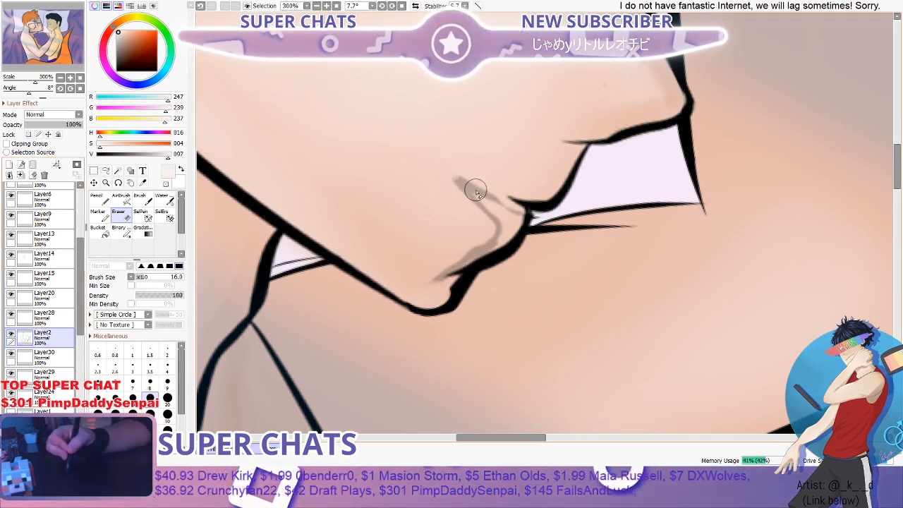
pyautogui.moveTo(493, 208)
pyautogui.mouseDown()
pyautogui.moveTo(471, 202)
pyautogui.moveTo(496, 222)
pyautogui.moveTo(473, 244)
pyautogui.moveTo(497, 233)
pyautogui.moveTo(470, 246)
pyautogui.mouseUp()
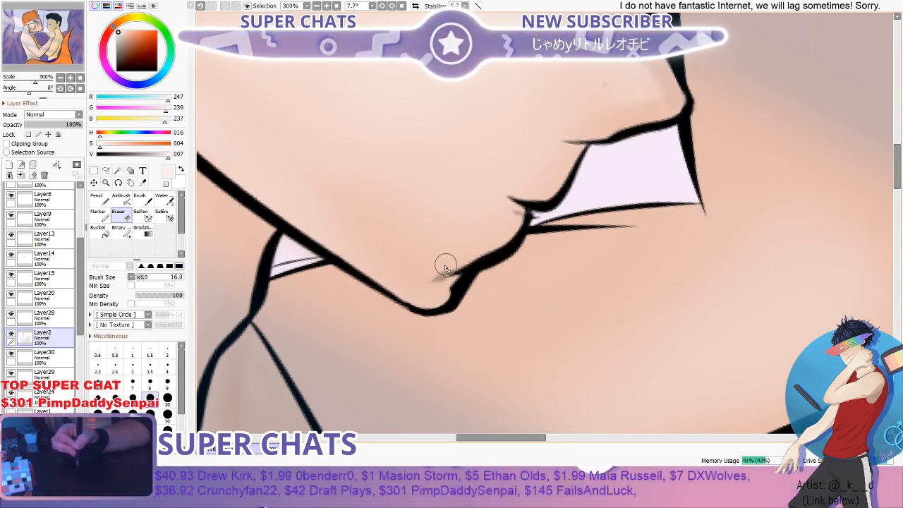
pyautogui.moveTo(445, 269)
pyautogui.mouseDown()
pyautogui.moveTo(467, 250)
pyautogui.moveTo(442, 275)
pyautogui.moveTo(474, 249)
pyautogui.moveTo(445, 282)
pyautogui.mouseUp()
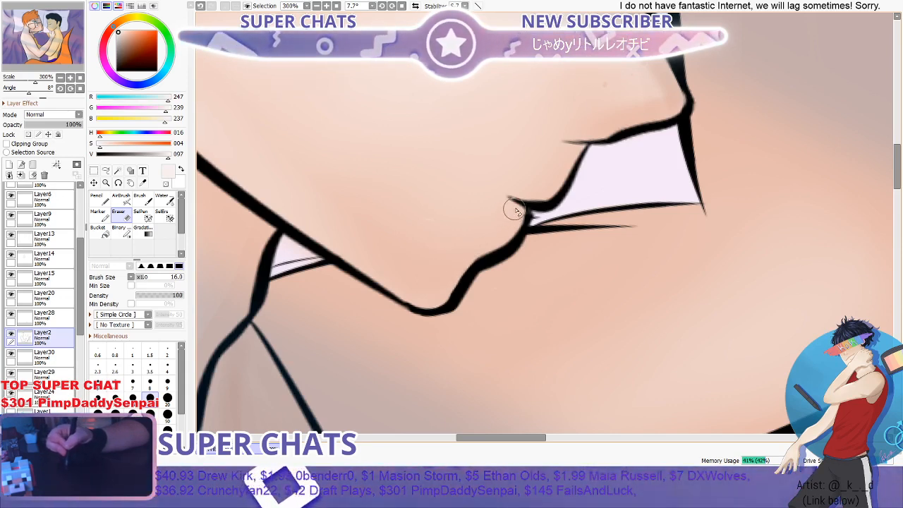
# - Erase the leftover line fragments at the corner of the orange-haired figure's lips with the Eraser at size 3.5
pyautogui.scroll(-3, 554, 166)
pyautogui.scroll(-2, 559, 159)
pyautogui.scroll(7, 547, 184)
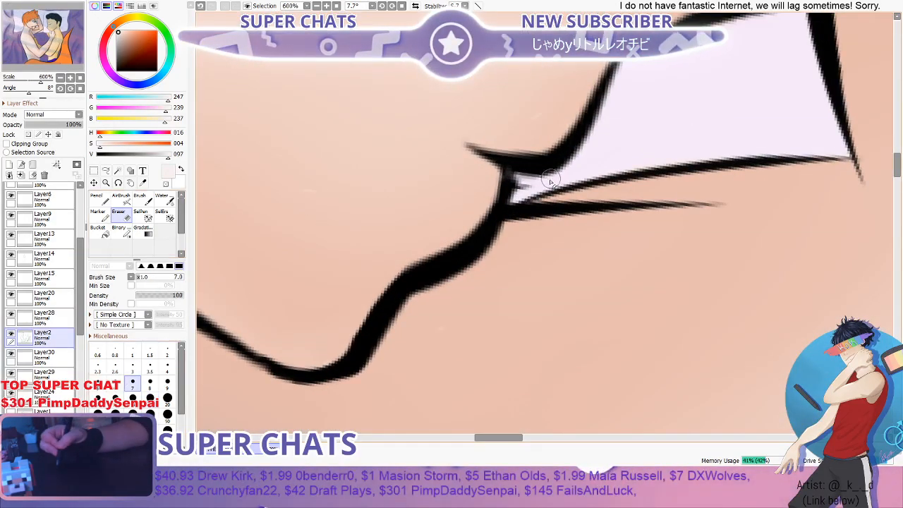
pyautogui.scroll(2, 533, 191)
pyautogui.click(150, 367)
pyautogui.moveTo(532, 185); pyautogui.dragTo(515, 195)
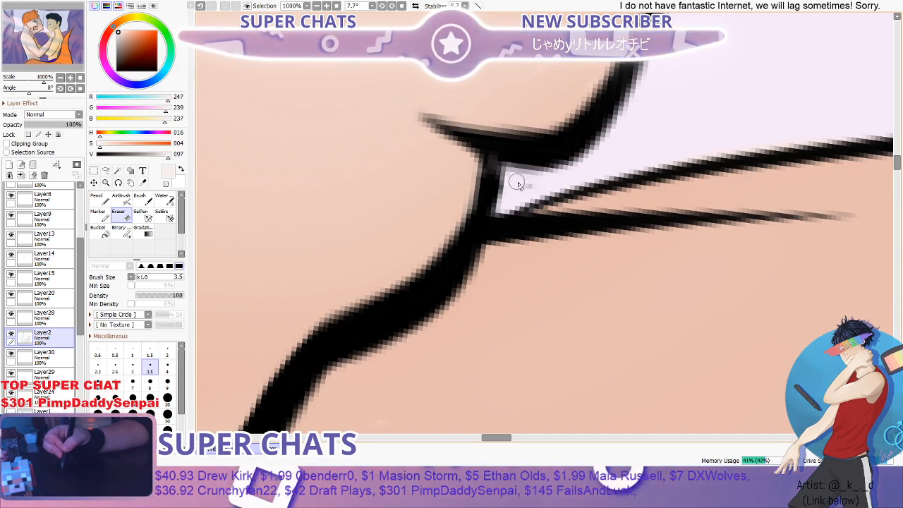
pyautogui.scroll(-5, 508, 187)
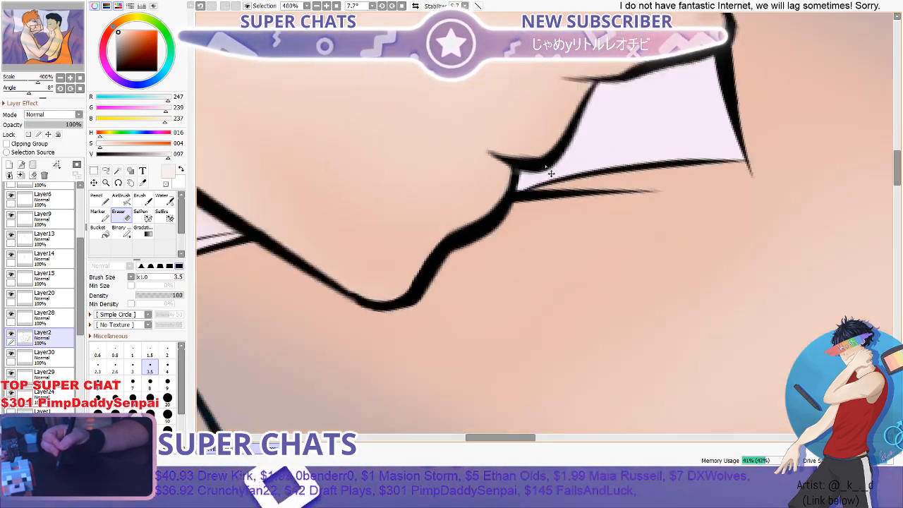
pyautogui.scroll(-6, 557, 157)
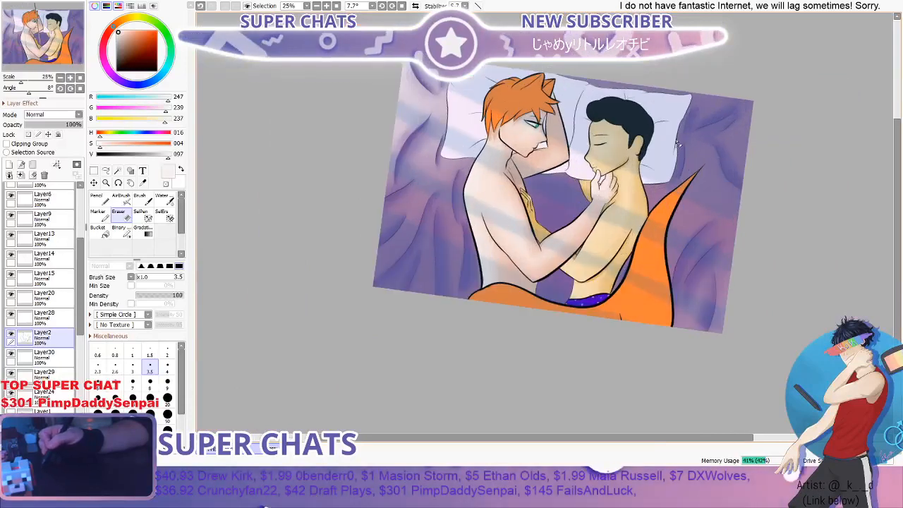
# - Examine the full illustration and both figures' faces, arms and torsos at several magnifications to judge the shading
pyautogui.moveTo(898, 180); pyautogui.dragTo(897, 166)
pyautogui.scroll(1, 751, 151)
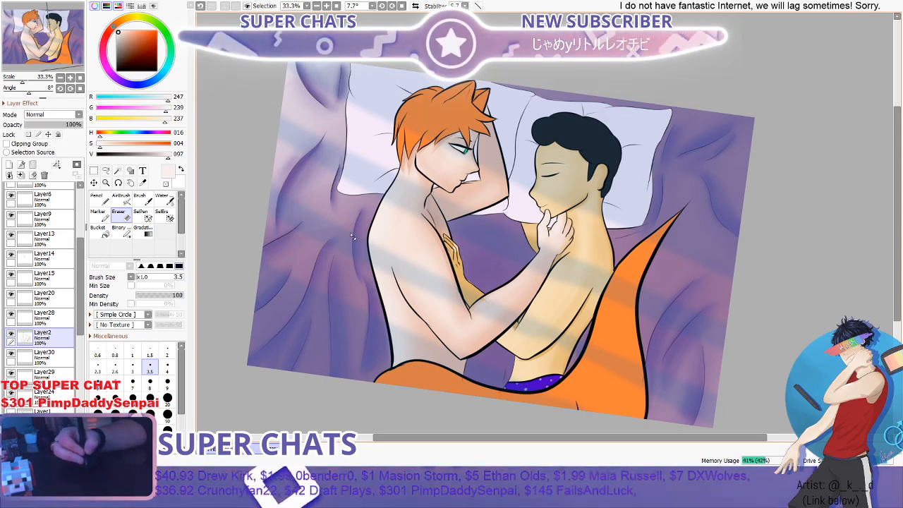
pyautogui.scroll(-2, 368, 238)
pyautogui.scroll(2, 484, 227)
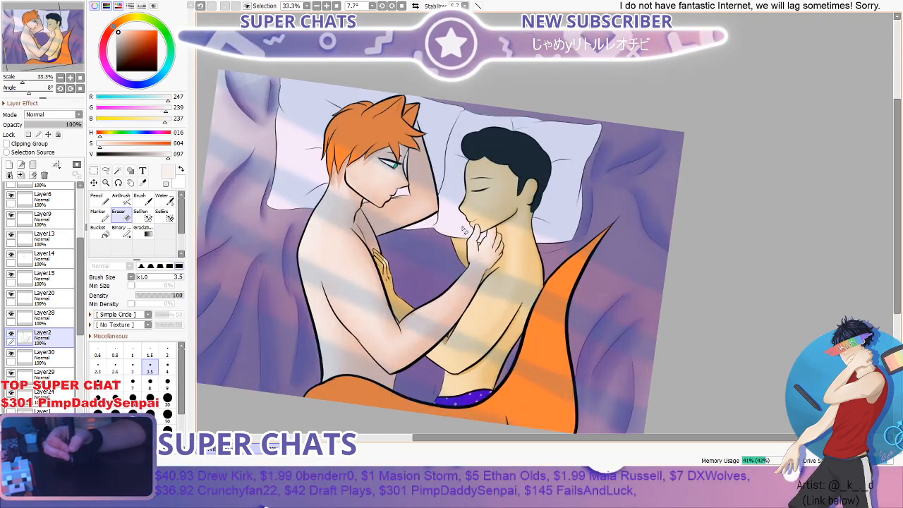
pyautogui.scroll(-1, 381, 286)
pyautogui.scroll(1, 368, 311)
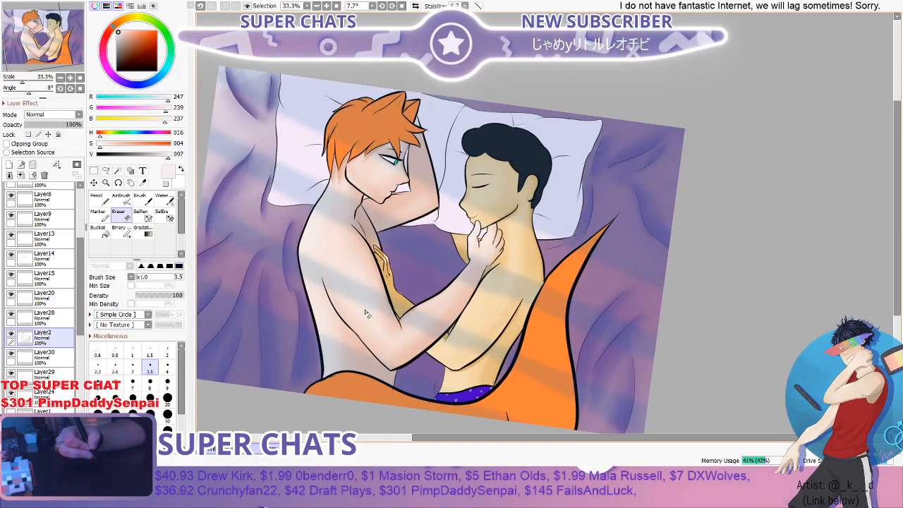
pyautogui.scroll(1, 359, 184)
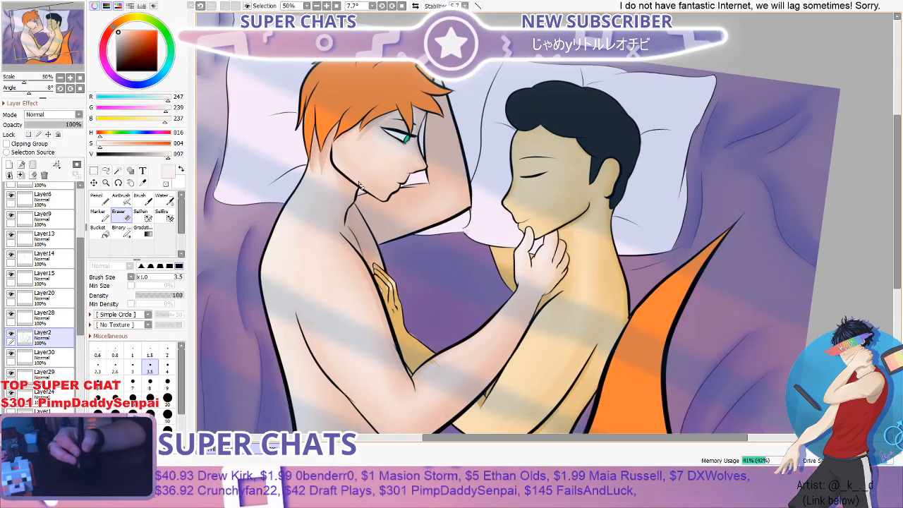
pyautogui.scroll(-2, 350, 173)
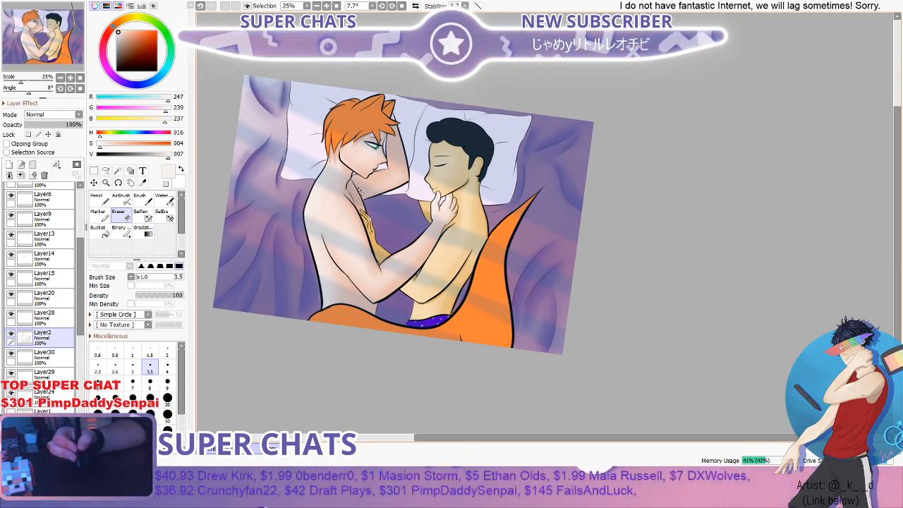
pyautogui.scroll(2, 359, 190)
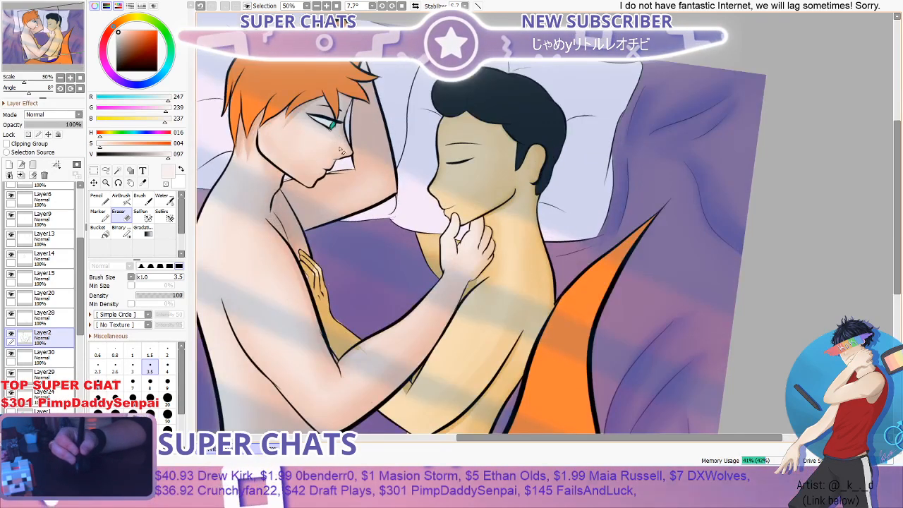
pyautogui.scroll(-2, 452, 132)
pyautogui.scroll(3, 351, 235)
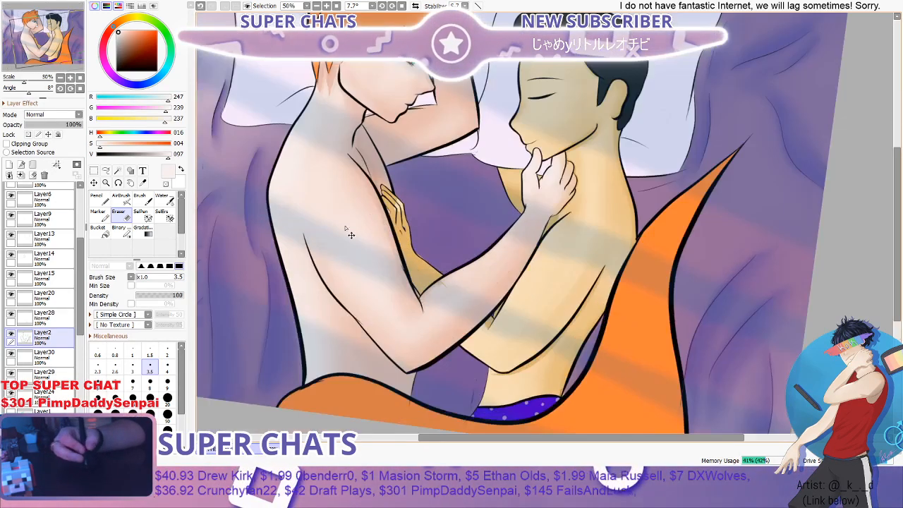
pyautogui.scroll(-2, 544, 130)
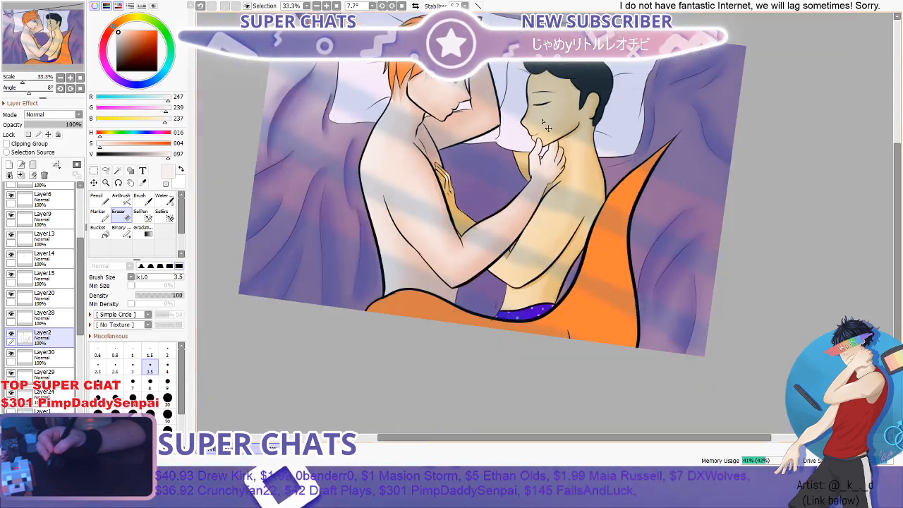
pyautogui.scroll(1, 550, 131)
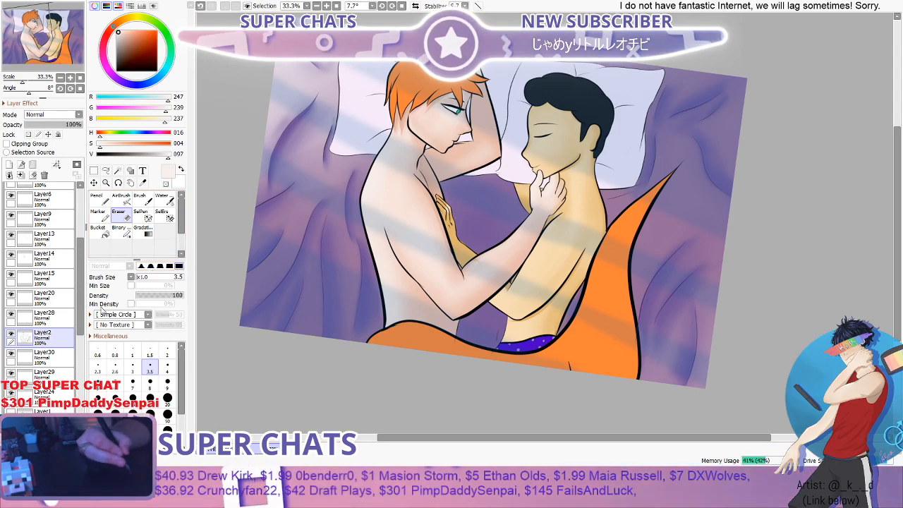
# - Create a new layer above Layer27 and sample the dark-haired figure's skin, lowering the colour's saturation to 6 for a pale cream
pyautogui.scroll(-6, 42, 296)
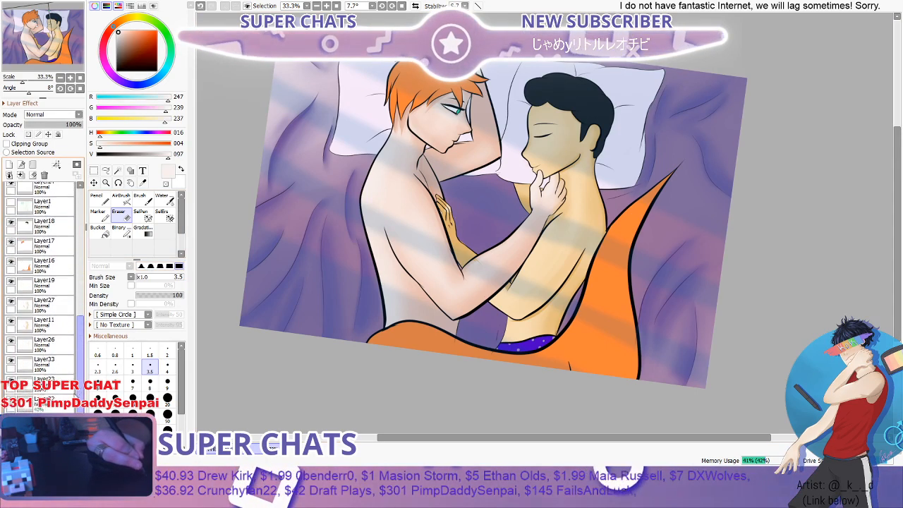
pyautogui.scroll(-1, 42, 282)
pyautogui.click(56, 297)
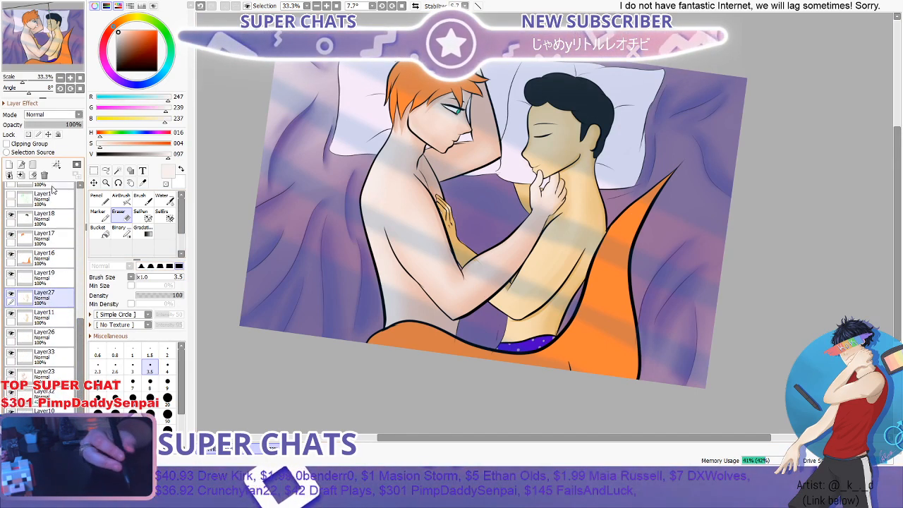
pyautogui.click(10, 165)
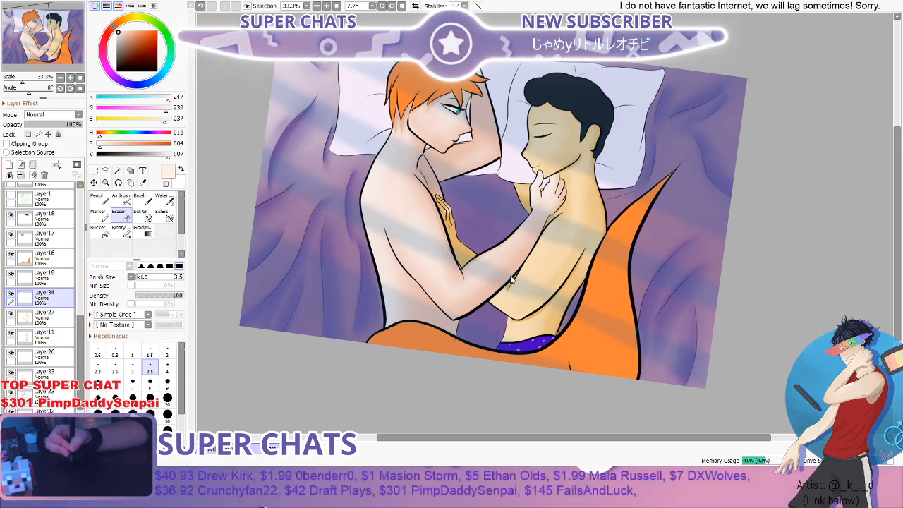
pyautogui.press('alt')
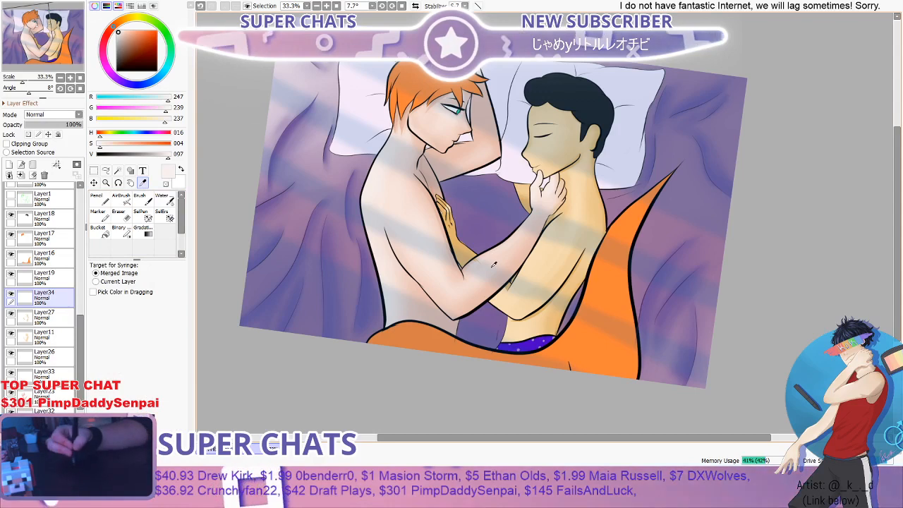
pyautogui.click(555, 262)
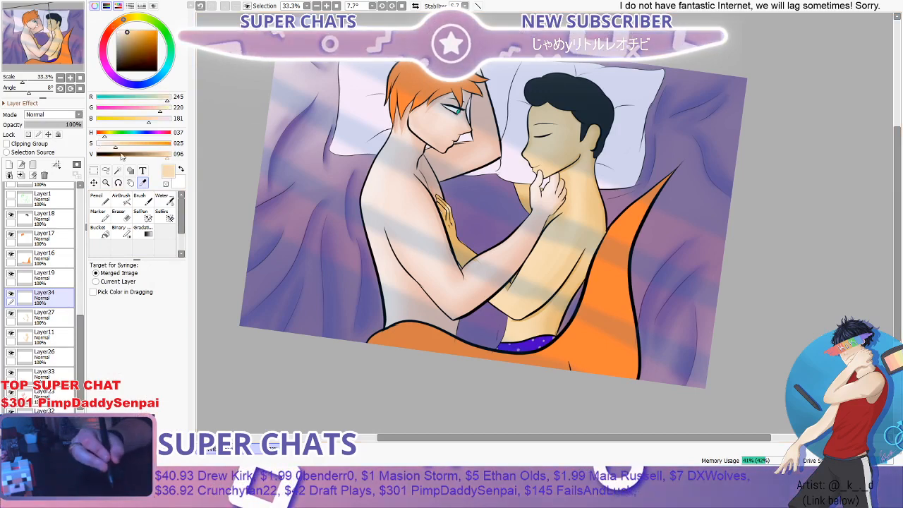
pyautogui.moveTo(113, 147); pyautogui.dragTo(101, 146)
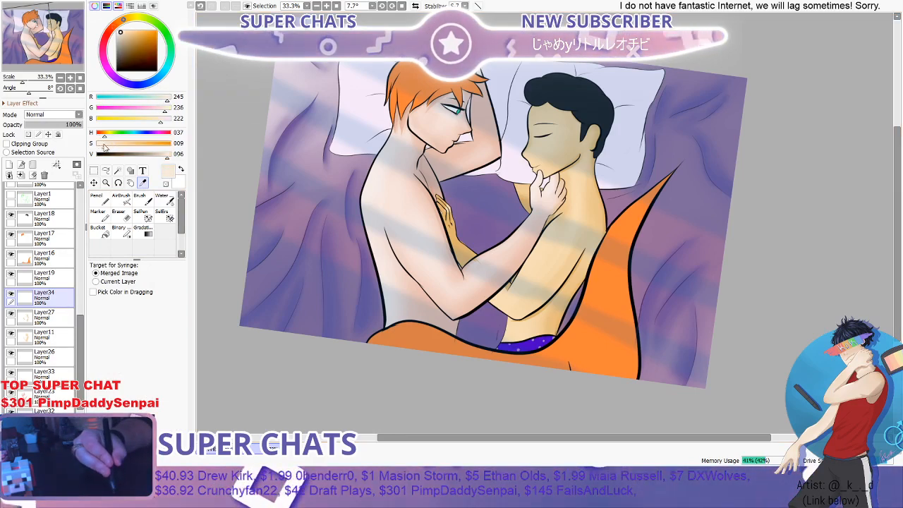
# - Paint pale cream highlights on the dark-haired figure's shoulder, upper arm and lower torso with the Brush at size 35
pyautogui.click(143, 199)
pyautogui.scroll(3, 545, 138)
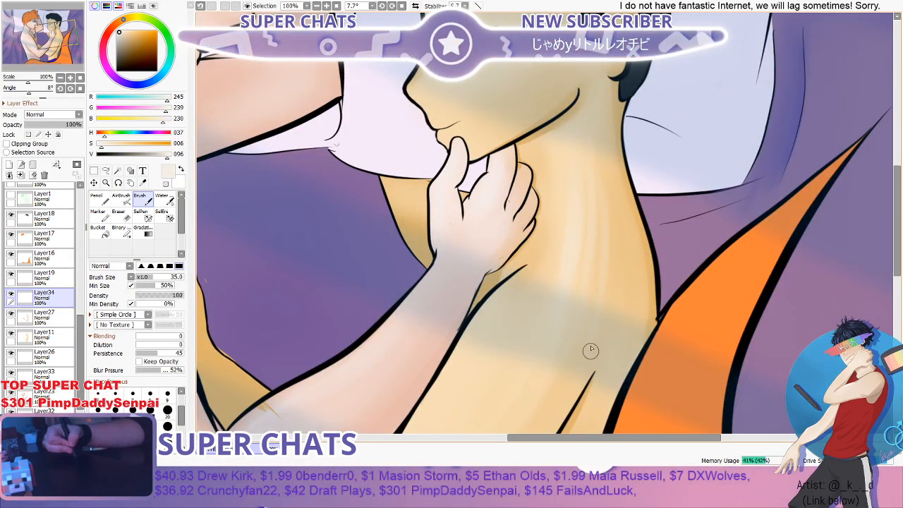
pyautogui.scroll(-2, 563, 259)
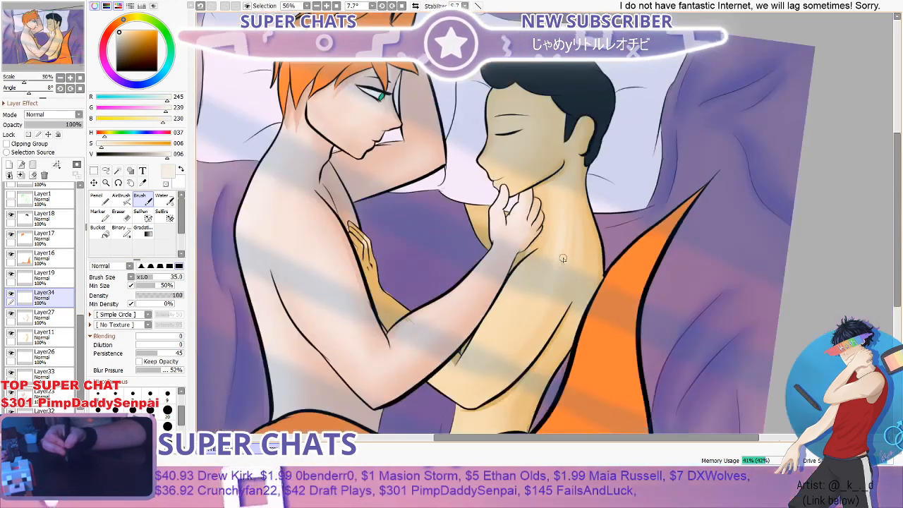
pyautogui.scroll(1, 563, 258)
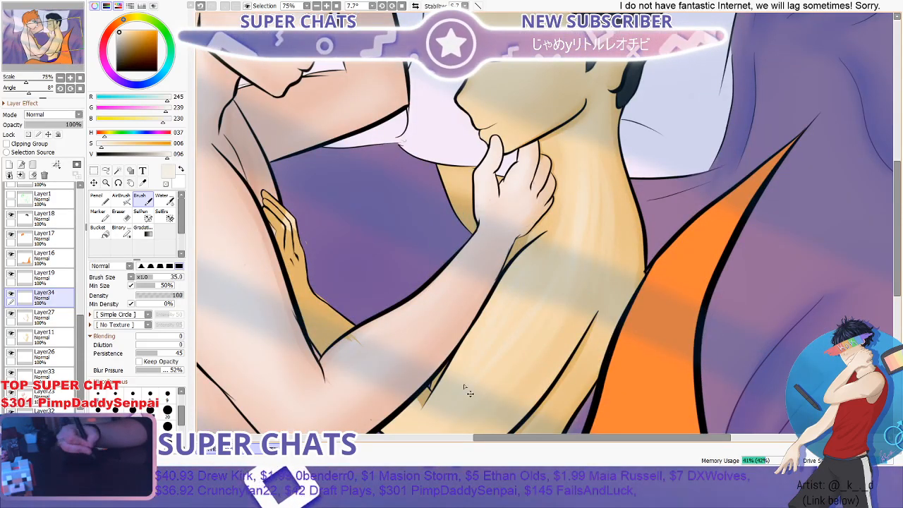
pyautogui.scroll(-3, 526, 313)
pyautogui.scroll(2, 525, 313)
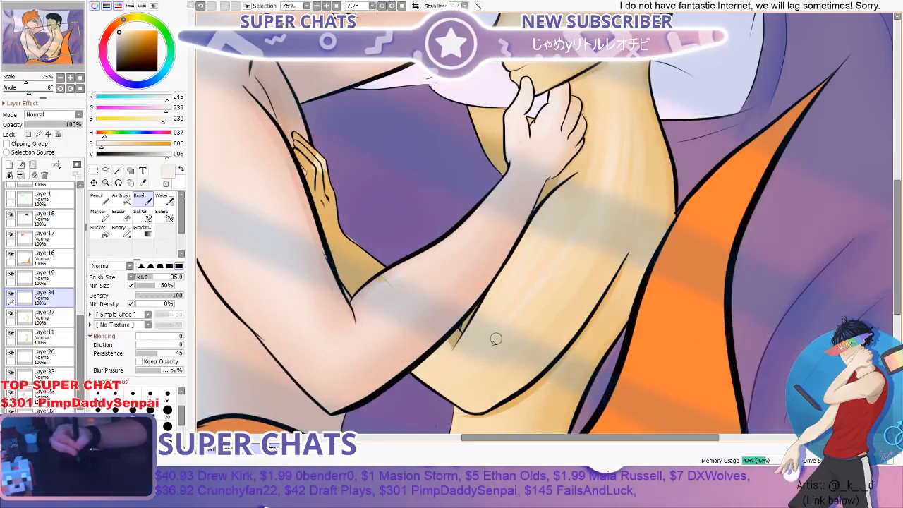
pyautogui.scroll(-2, 574, 235)
pyautogui.scroll(2, 497, 307)
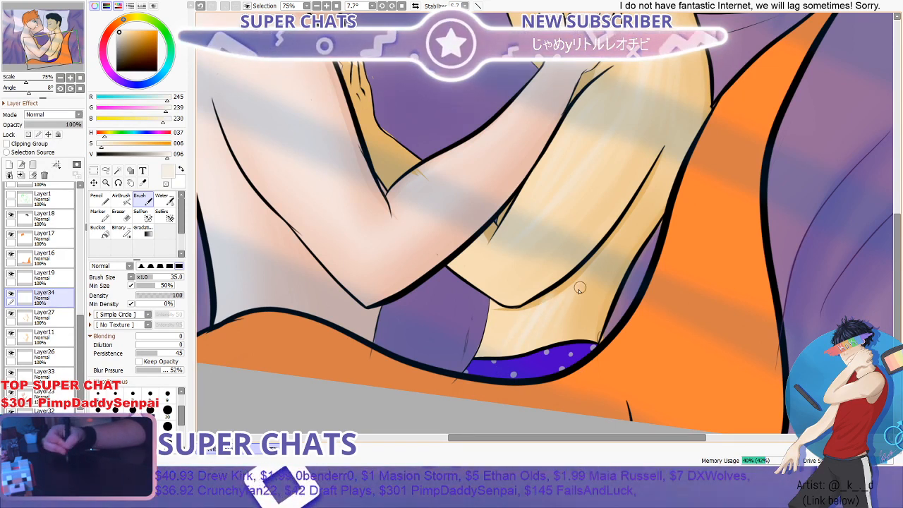
pyautogui.scroll(-2, 581, 240)
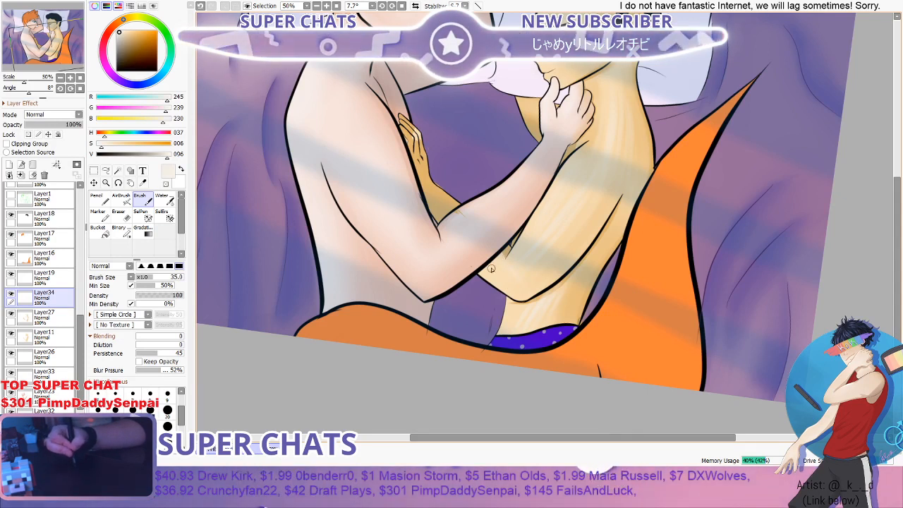
# - Blend the pale cream highlights on the dark-haired figure's shoulder, upper arm and torso with the Water brush at size 100
pyautogui.click(164, 199)
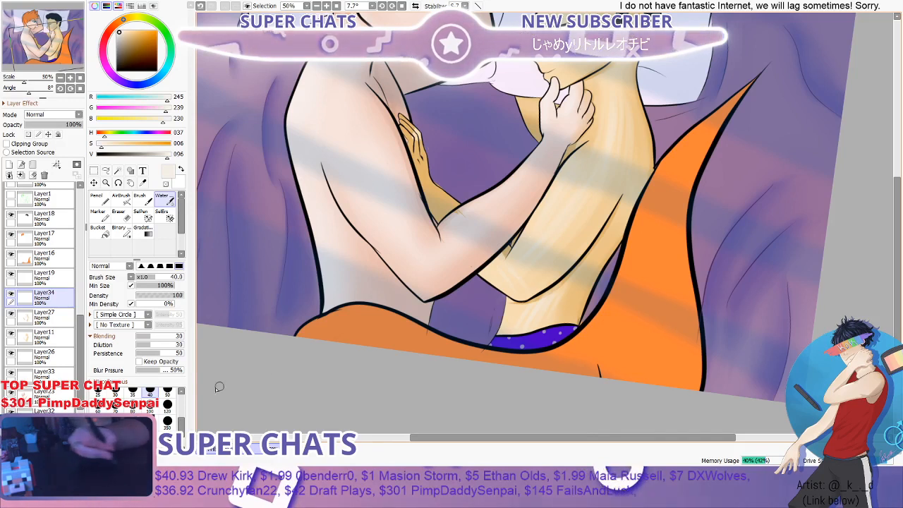
pyautogui.press(']')
pyautogui.press(']')
pyautogui.press(']')
pyautogui.press(']')
pyautogui.press(']')
pyautogui.moveTo(561, 216)
pyautogui.mouseDown()
pyautogui.moveTo(593, 188)
pyautogui.moveTo(535, 272)
pyautogui.moveTo(598, 163)
pyautogui.moveTo(524, 272)
pyautogui.moveTo(607, 157)
pyautogui.mouseUp()
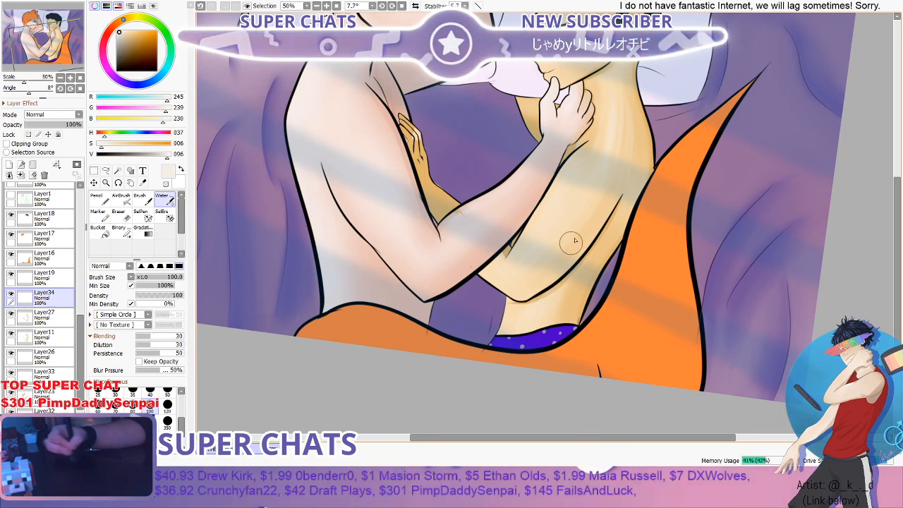
pyautogui.scroll(-1, 597, 193)
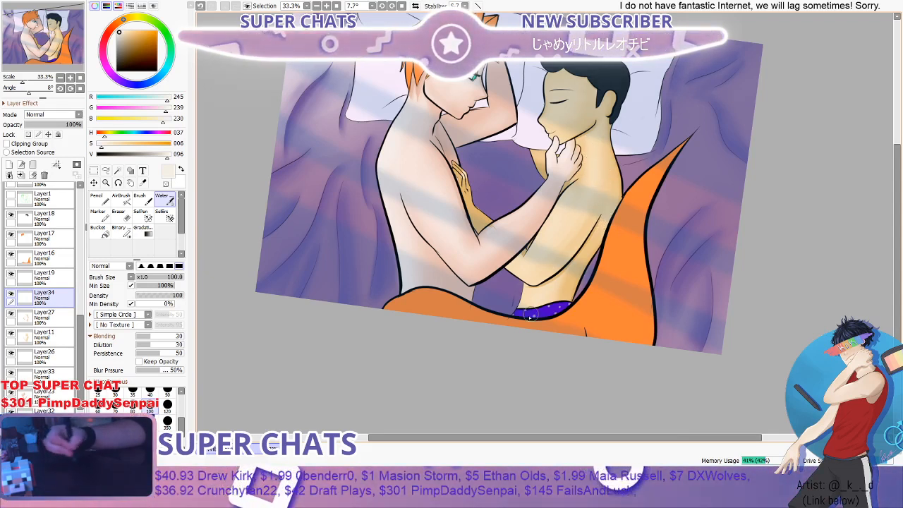
pyautogui.scroll(-1, 607, 162)
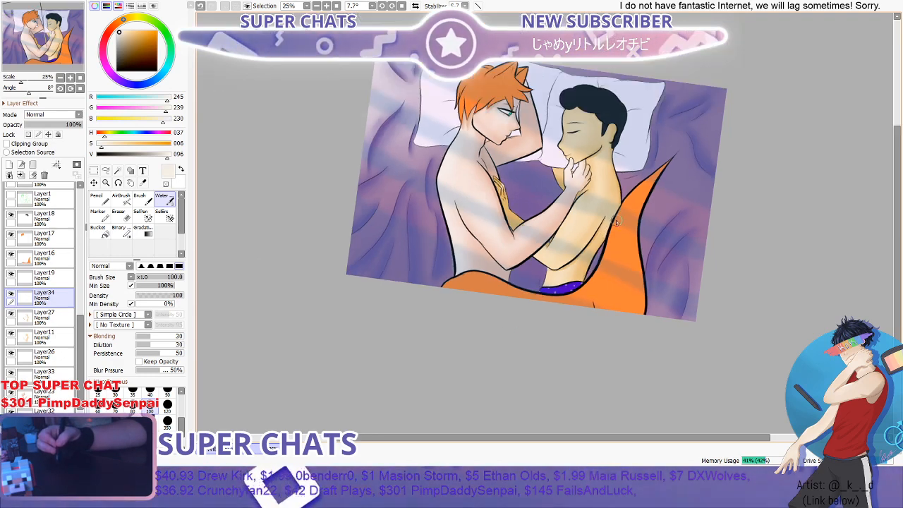
# - Paint a pale cream highlight on the dark-haired figure's neck below the jaw and soften it with the Water brush
pyautogui.scroll(4, 607, 162)
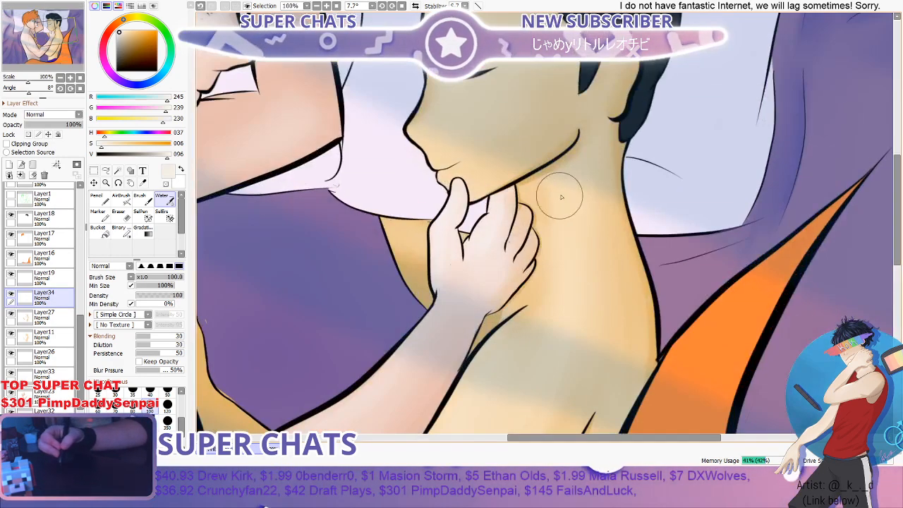
pyautogui.press('b')
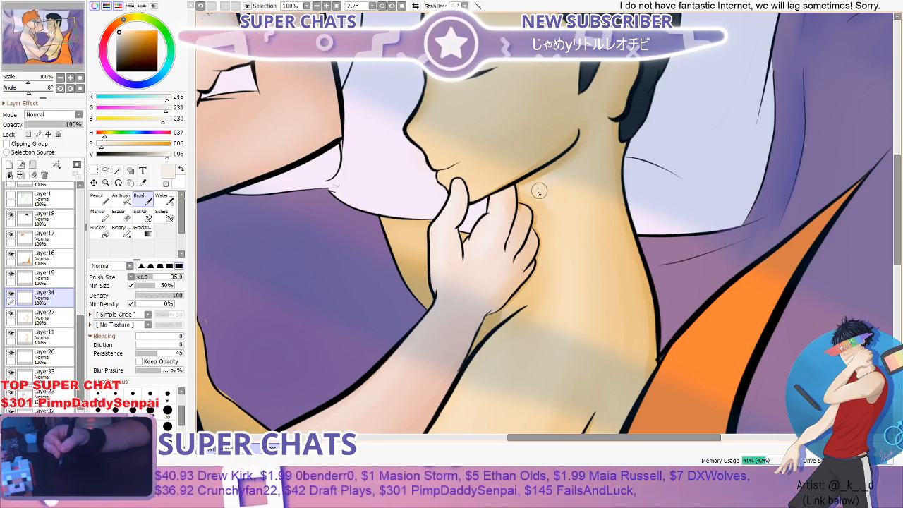
pyautogui.click(158, 198)
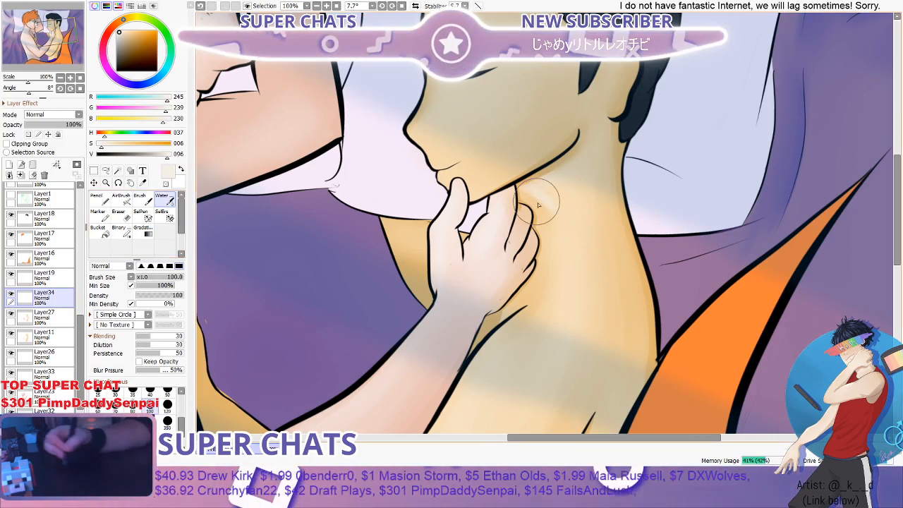
pyautogui.moveTo(537, 201)
pyautogui.mouseDown()
pyautogui.moveTo(559, 189)
pyautogui.moveTo(540, 214)
pyautogui.moveTo(520, 213)
pyautogui.moveTo(553, 187)
pyautogui.moveTo(510, 245)
pyautogui.moveTo(546, 192)
pyautogui.mouseUp()
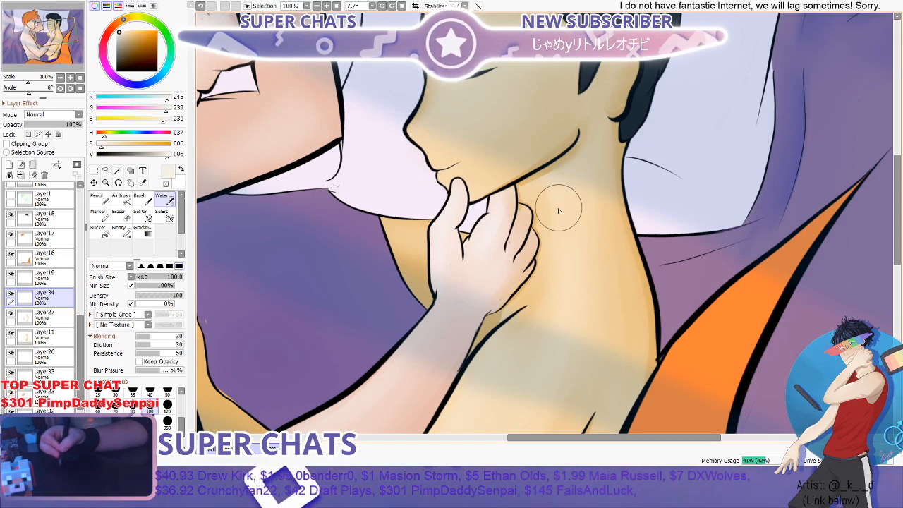
# - Paint pale cream highlights on the dark-haired figure's face below the closed eye with the Brush at size 35 and blend them with the Water brush
pyautogui.scroll(-2, 583, 244)
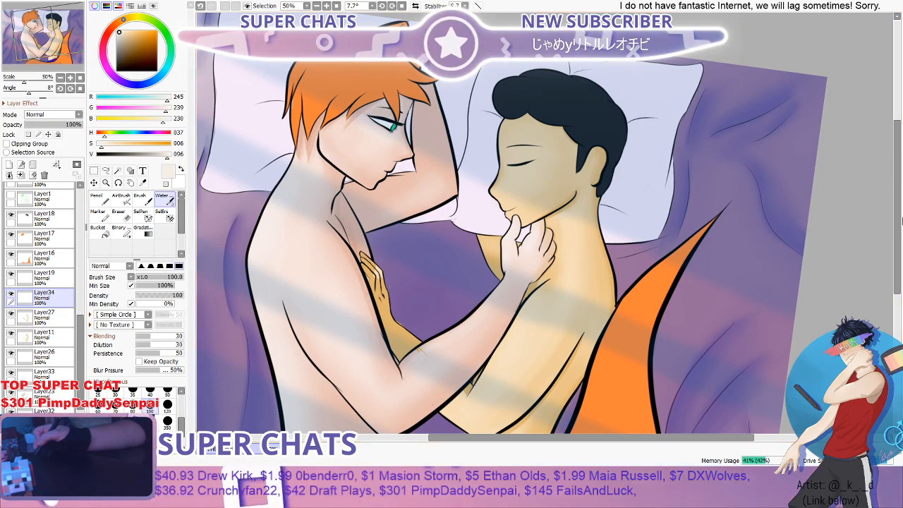
pyautogui.moveTo(900, 220); pyautogui.dragTo(898, 211)
pyautogui.scroll(1, 609, 210)
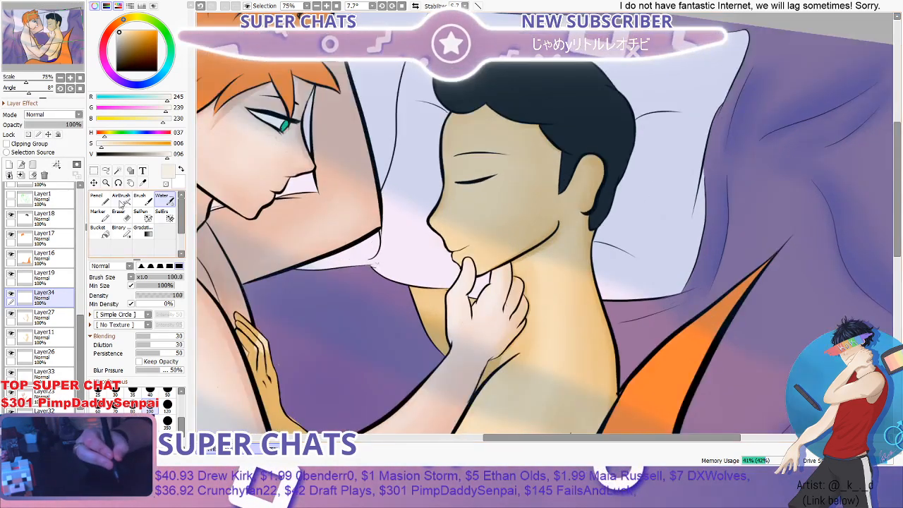
pyautogui.click(141, 200)
pyautogui.scroll(1, 497, 201)
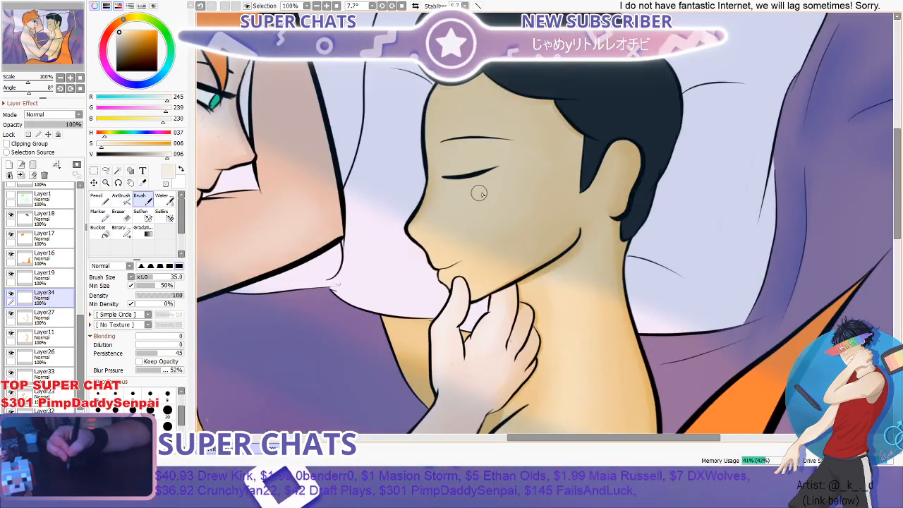
pyautogui.moveTo(448, 196); pyautogui.dragTo(523, 184)
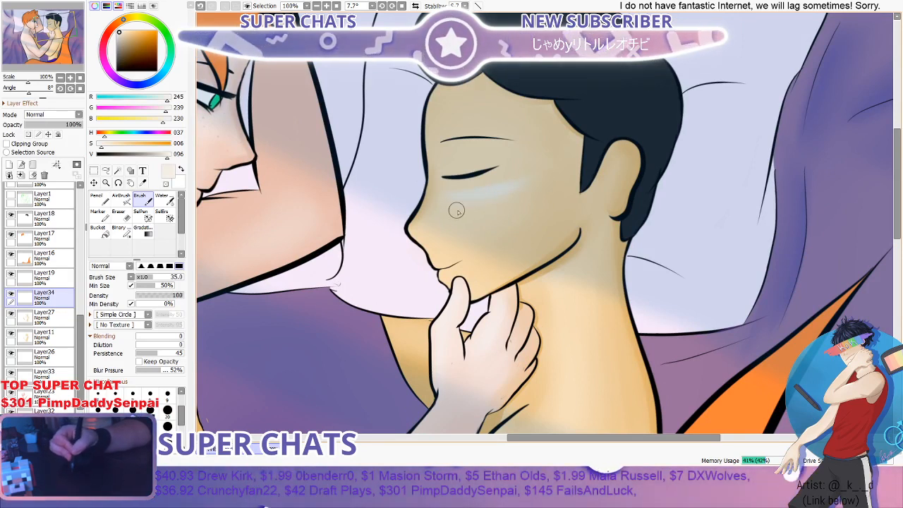
pyautogui.click(162, 200)
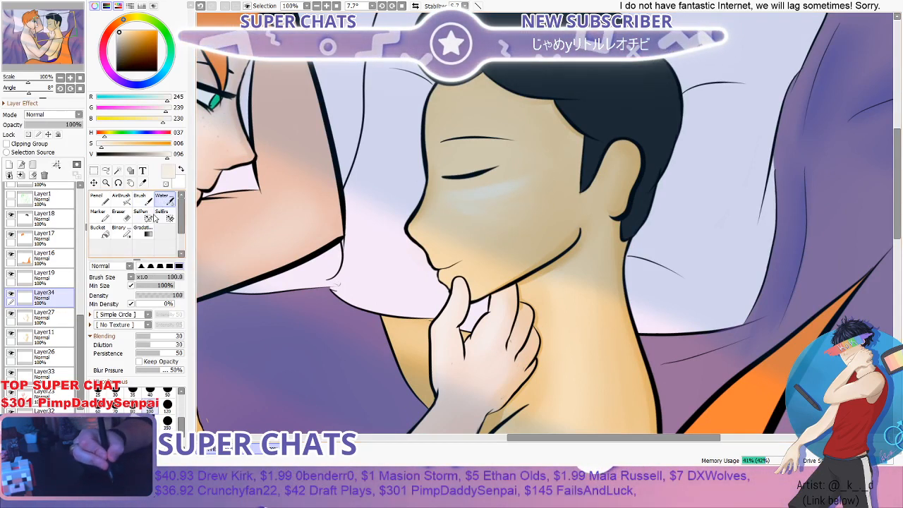
pyautogui.moveTo(438, 230)
pyautogui.mouseDown()
pyautogui.moveTo(520, 189)
pyautogui.moveTo(441, 210)
pyautogui.moveTo(553, 175)
pyautogui.moveTo(497, 216)
pyautogui.moveTo(524, 189)
pyautogui.mouseUp()
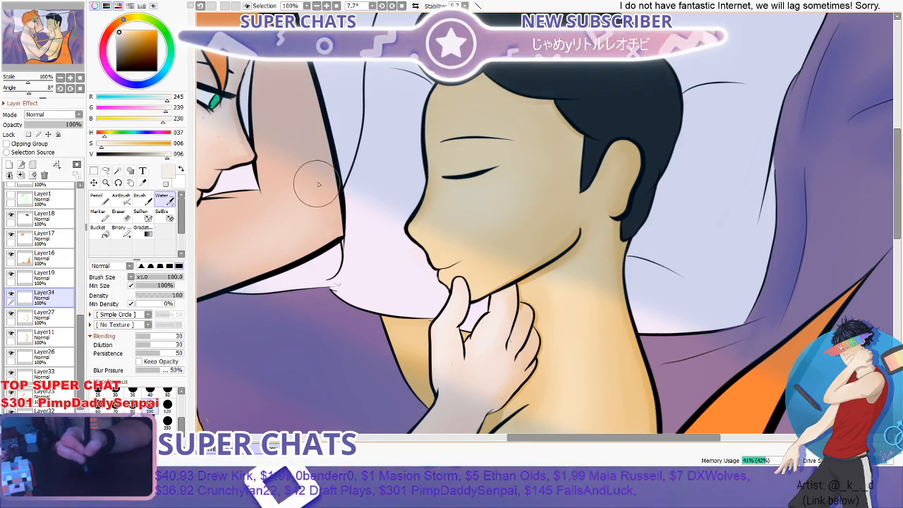
pyautogui.click(148, 201)
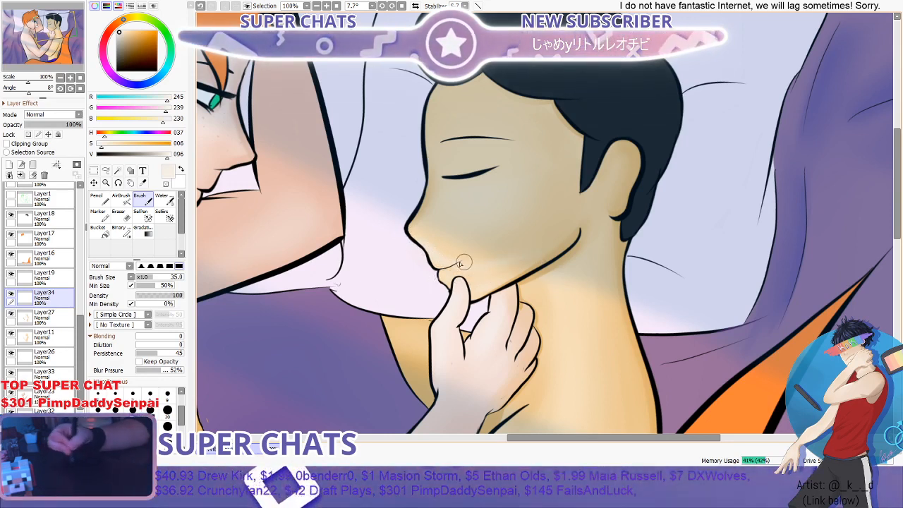
pyautogui.click(163, 199)
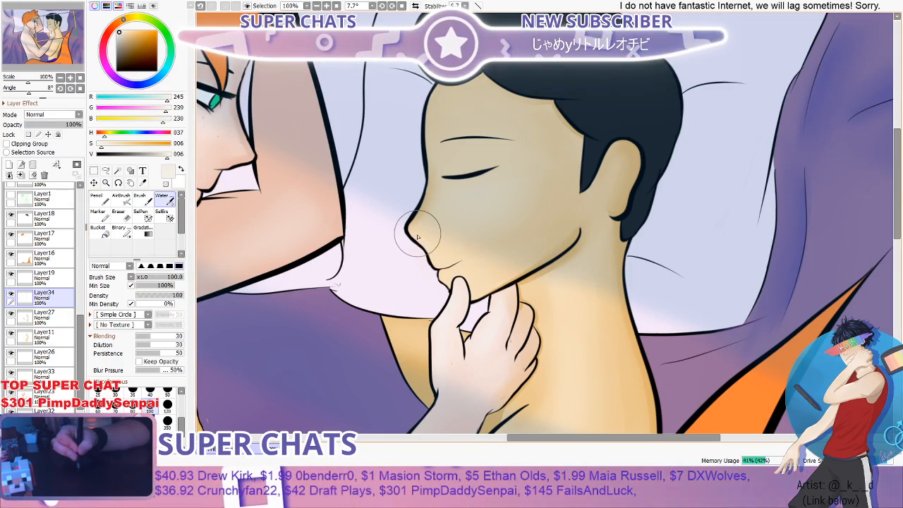
# - Examine both figures' faces and the full illustration at several magnifications to judge the blended skin highlights
pyautogui.scroll(-2, 575, 235)
pyautogui.scroll(2, 535, 223)
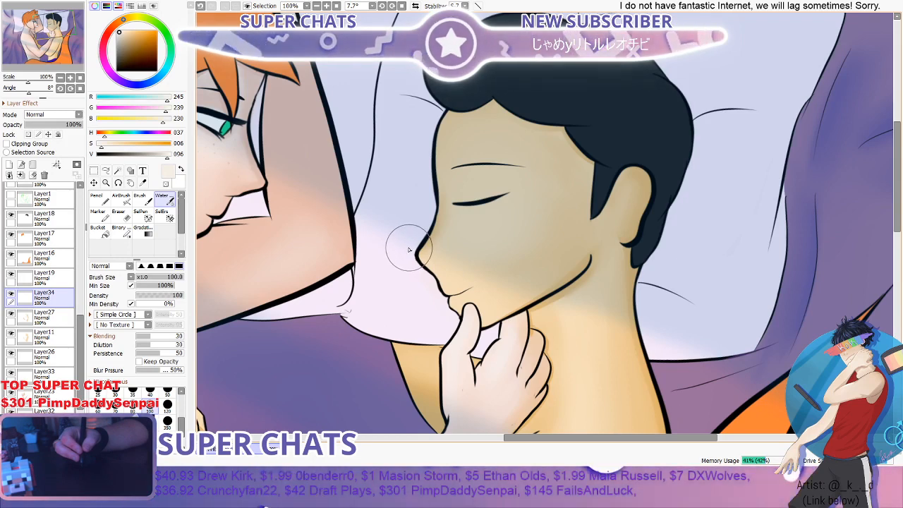
pyautogui.scroll(-2, 379, 286)
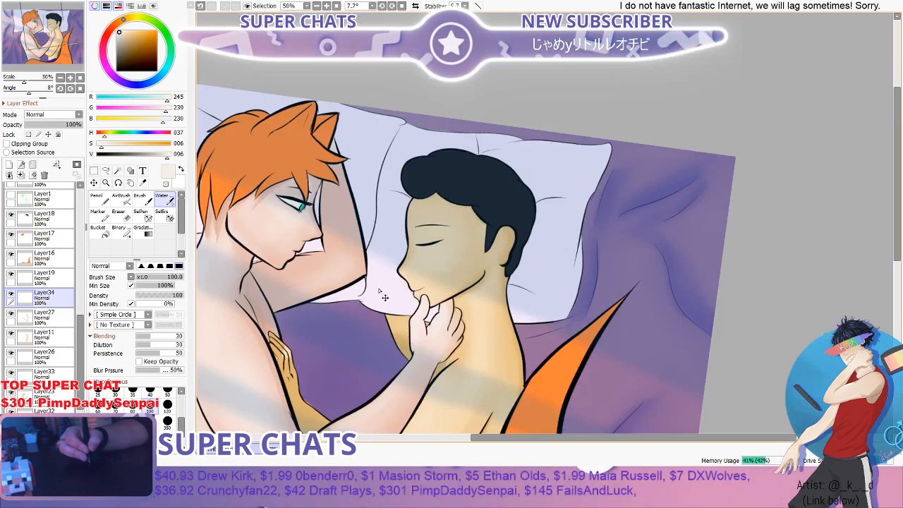
pyautogui.scroll(1, 386, 284)
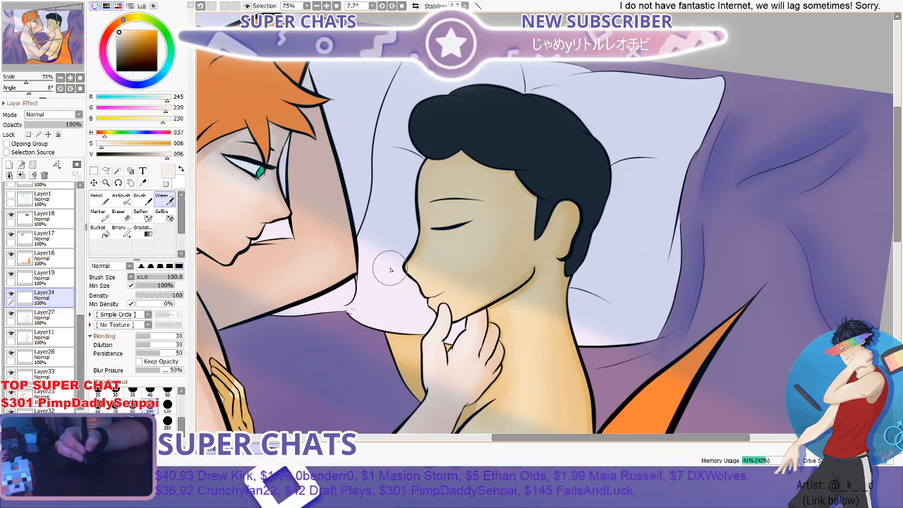
pyautogui.scroll(-1, 391, 271)
pyautogui.scroll(-2, 390, 271)
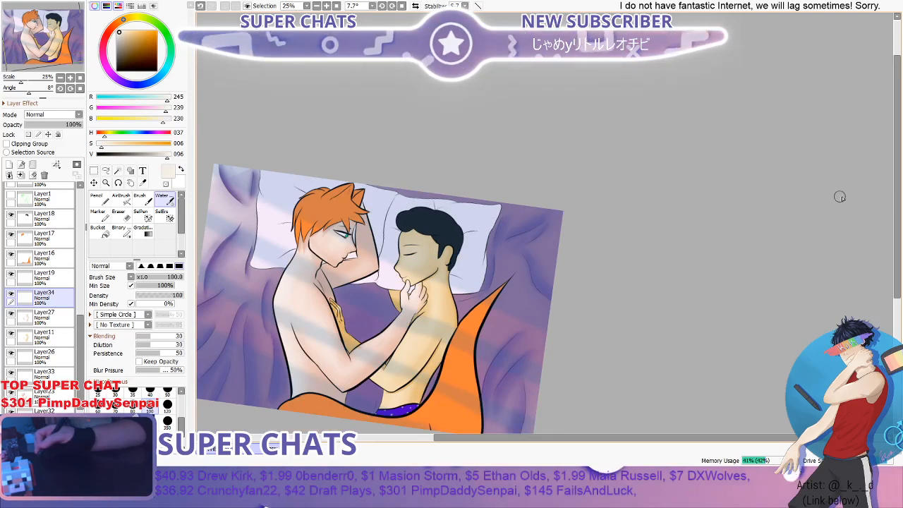
pyautogui.moveTo(899, 212); pyautogui.dragTo(874, 240)
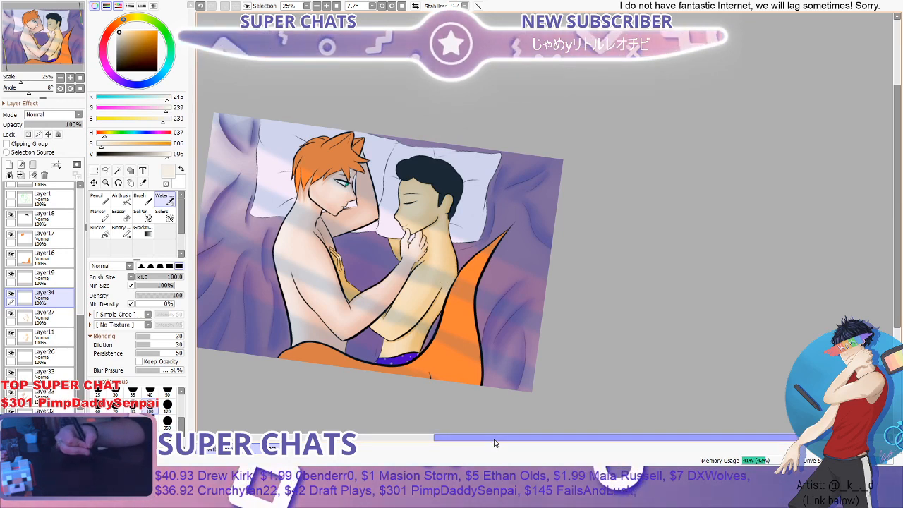
pyautogui.moveTo(494, 439); pyautogui.dragTo(412, 436)
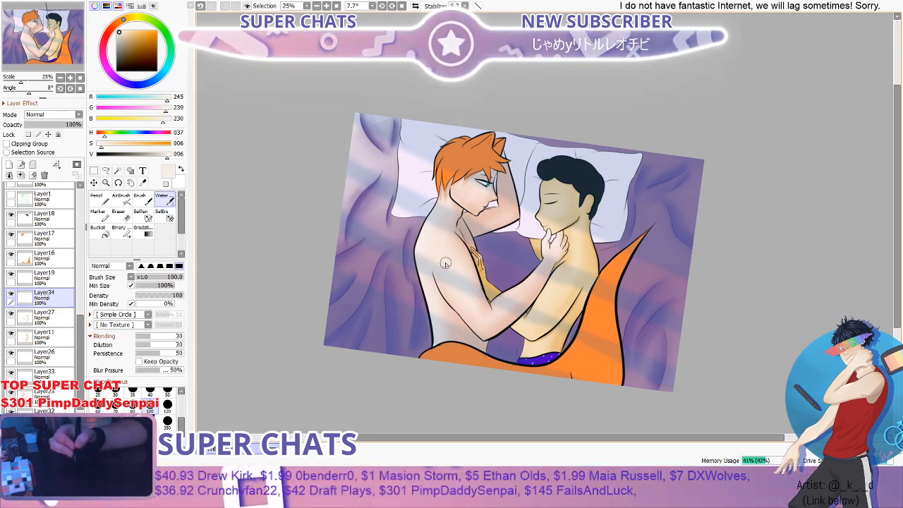
pyautogui.scroll(3, 535, 189)
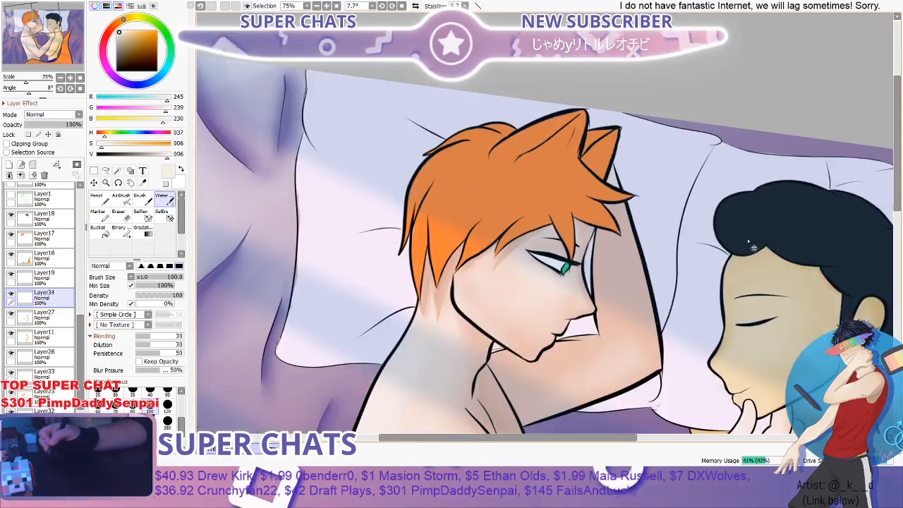
pyautogui.scroll(-2, 776, 267)
pyautogui.moveTo(481, 438); pyautogui.dragTo(602, 438)
pyautogui.moveTo(897, 256); pyautogui.dragTo(897, 298)
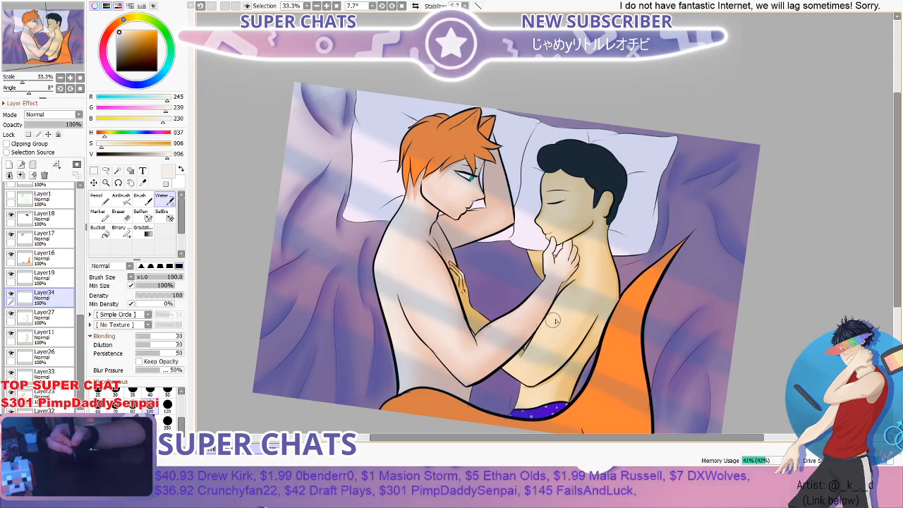
# - Paint pale cream highlights on the dark-haired figure's hand and forearm with the Brush at size 35 and blend them with the Water brush at size 100
pyautogui.scroll(3, 555, 321)
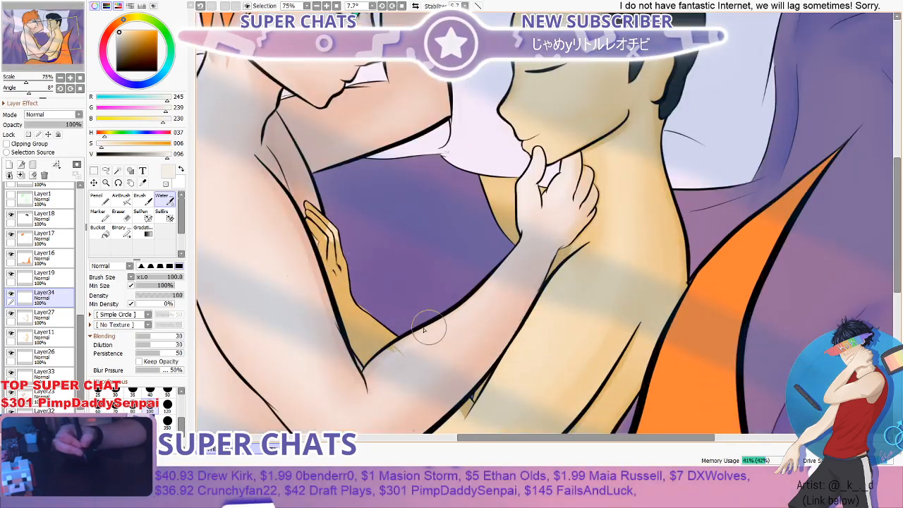
pyautogui.click(139, 199)
pyautogui.scroll(-3, 328, 265)
pyautogui.scroll(3, 328, 265)
pyautogui.scroll(1, 327, 247)
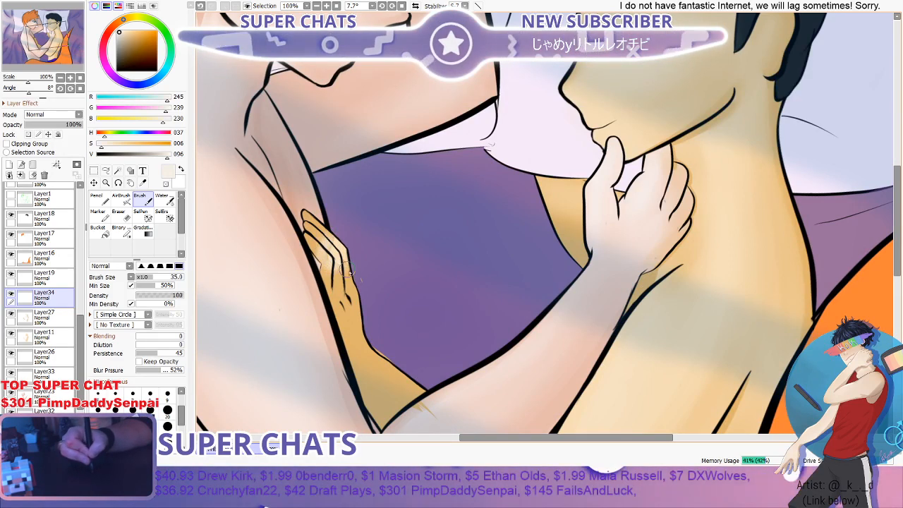
pyautogui.scroll(-2, 357, 361)
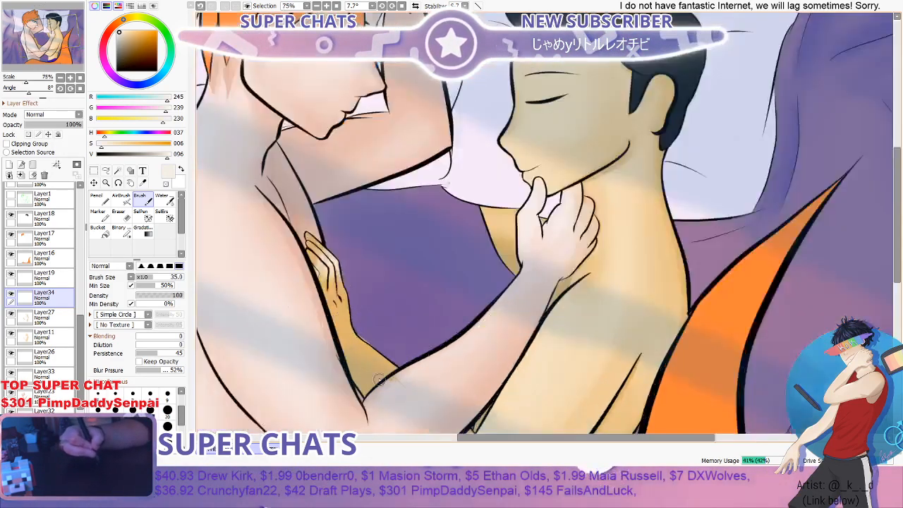
pyautogui.scroll(2, 382, 363)
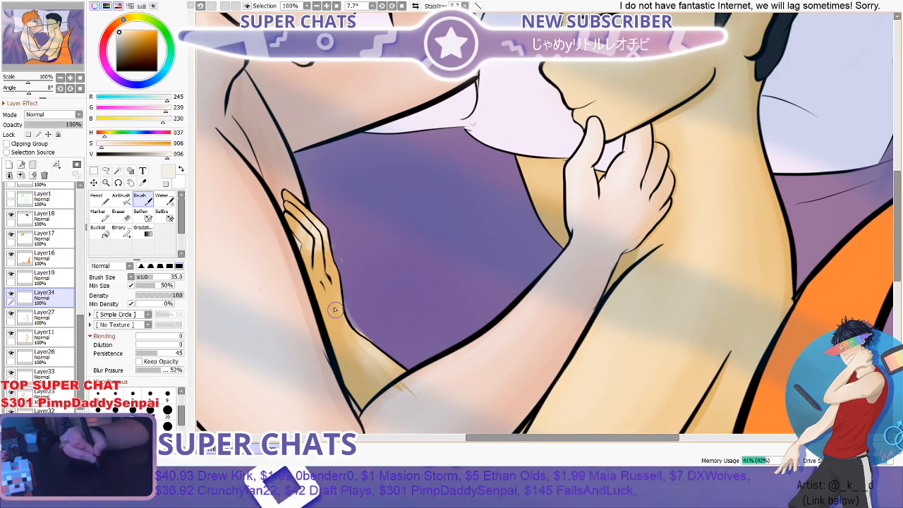
pyautogui.moveTo(336, 306); pyautogui.dragTo(381, 399)
pyautogui.click(164, 200)
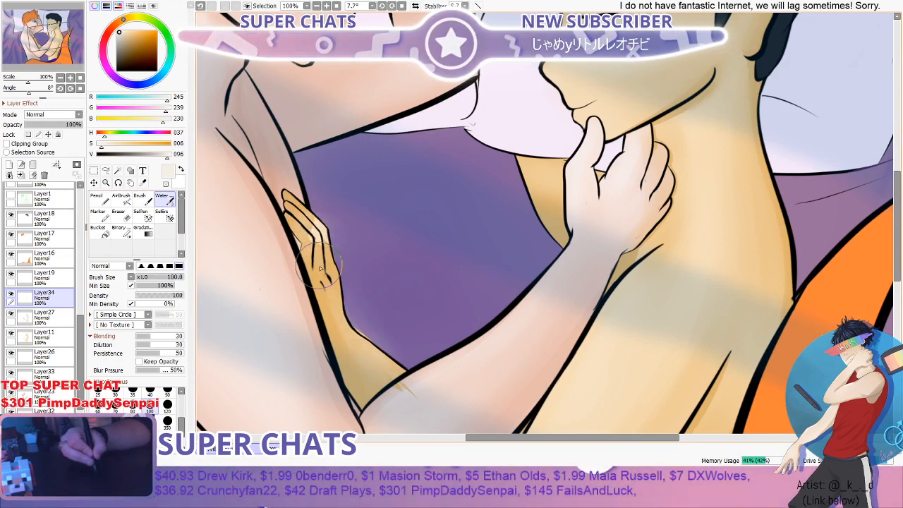
pyautogui.scroll(-3, 367, 259)
pyautogui.scroll(1, 392, 342)
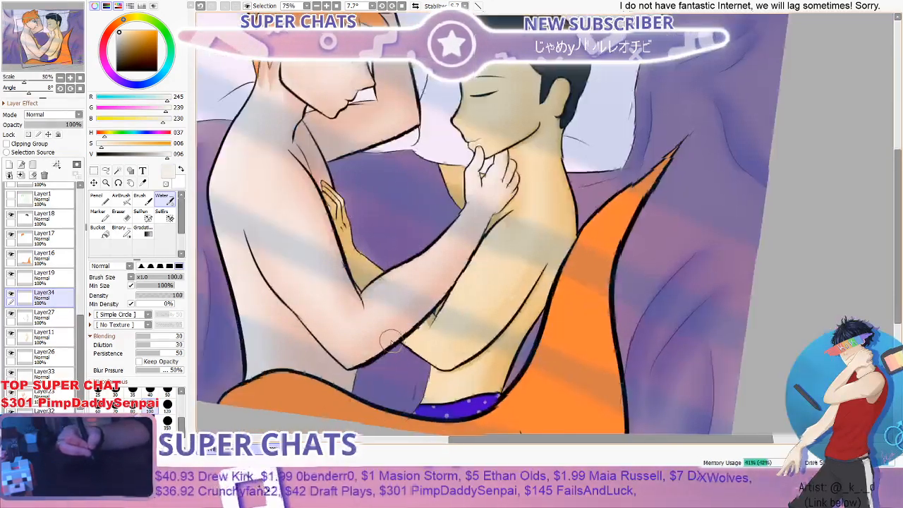
# - Touch up the highlight along the dark-haired figure's forearm near the orange-haired figure's elbow and smooth it with the Water brush
pyautogui.press('b')
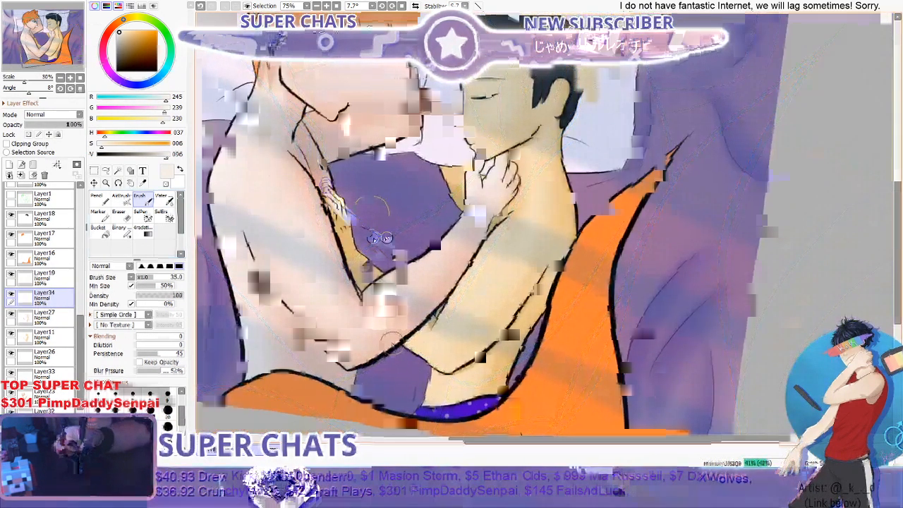
pyautogui.scroll(1, 353, 224)
pyautogui.click(167, 200)
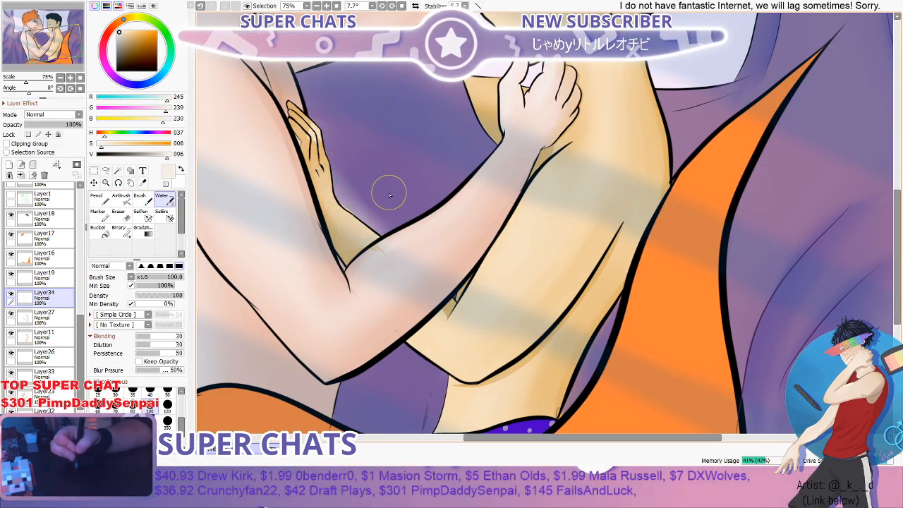
pyautogui.scroll(-1, 429, 200)
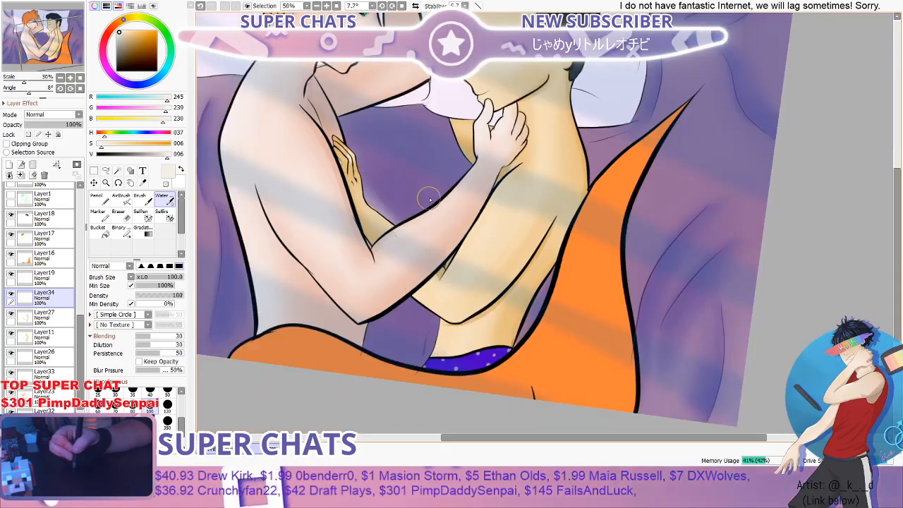
pyautogui.scroll(-1, 429, 200)
pyautogui.scroll(2, 433, 226)
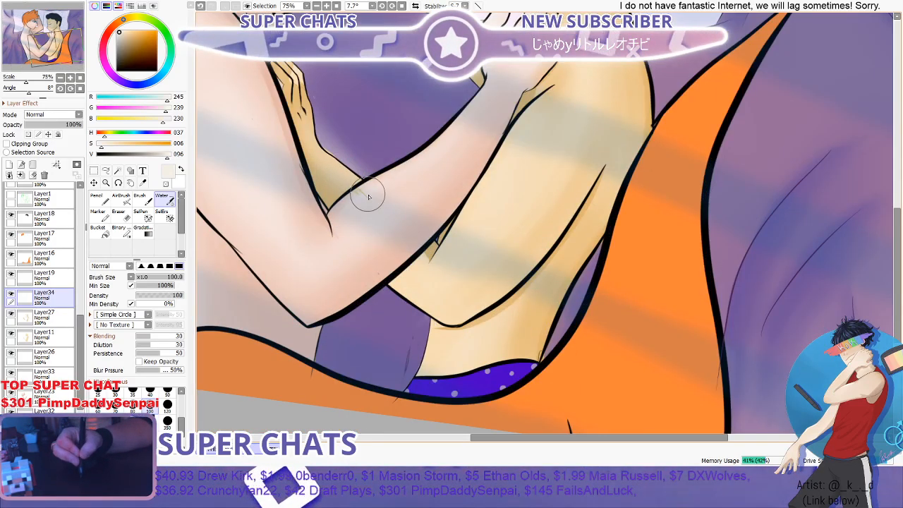
pyautogui.scroll(-2, 369, 197)
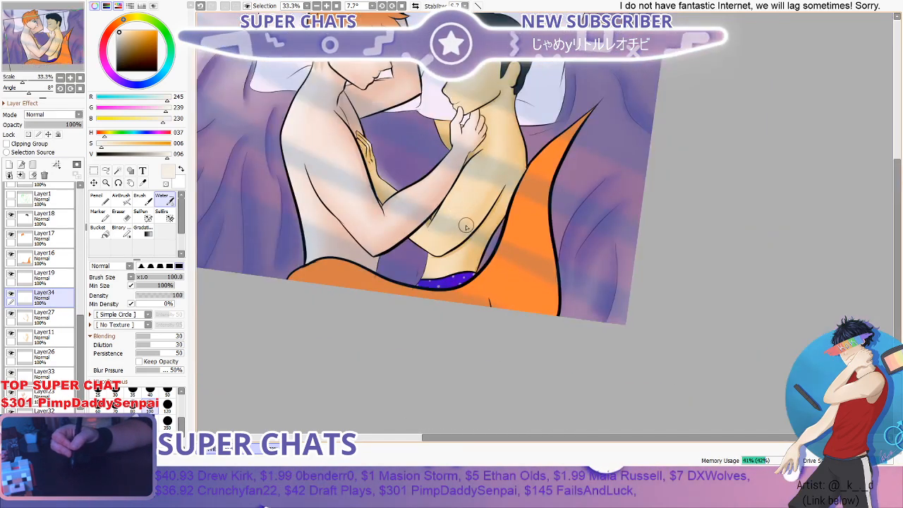
# - Switch to Layer27, sample the tan shadow colour beside the crossed arms, and ready the Pencil at size 40
pyautogui.scroll(3, 466, 226)
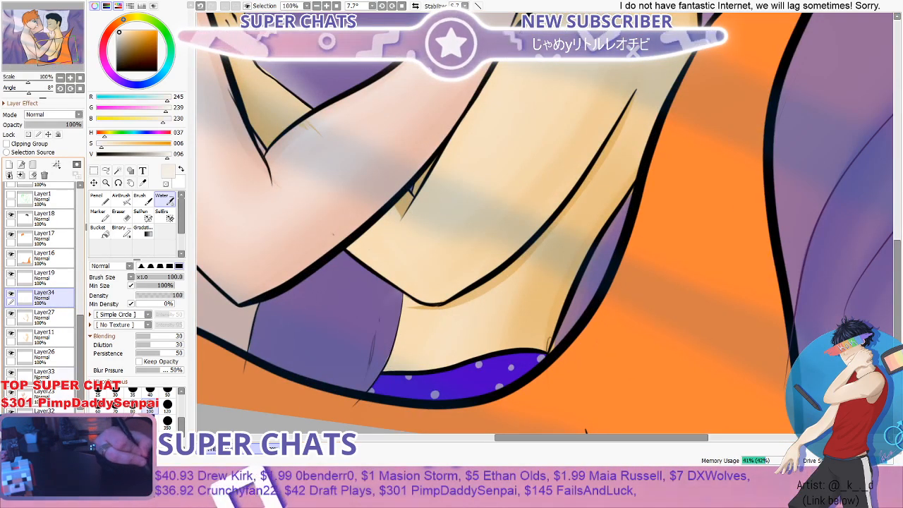
pyautogui.click(42, 315)
pyautogui.click(144, 183)
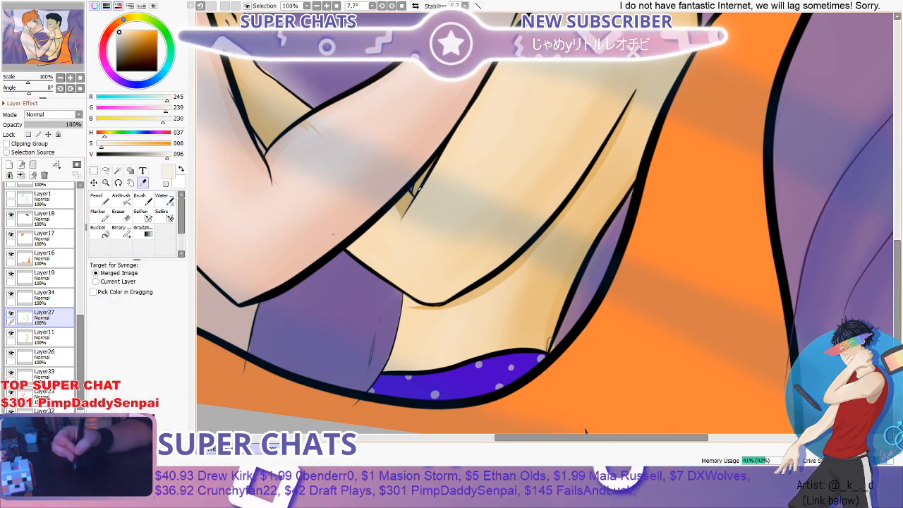
pyautogui.click(418, 187)
pyautogui.click(140, 200)
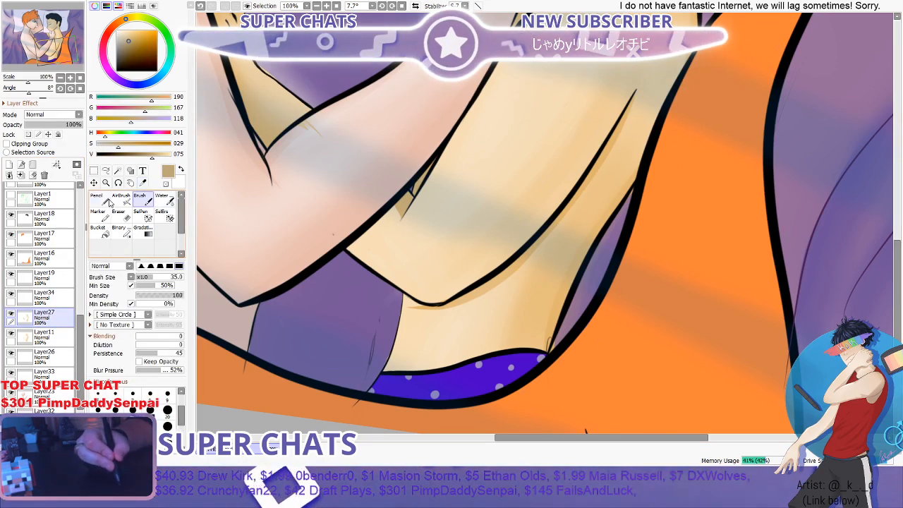
pyautogui.click(107, 202)
pyautogui.scroll(2, 395, 205)
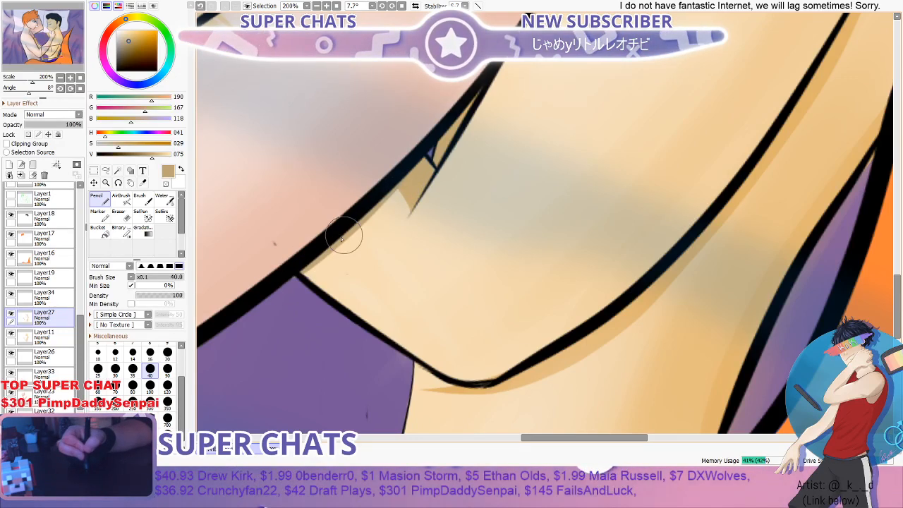
pyautogui.scroll(-2, 453, 148)
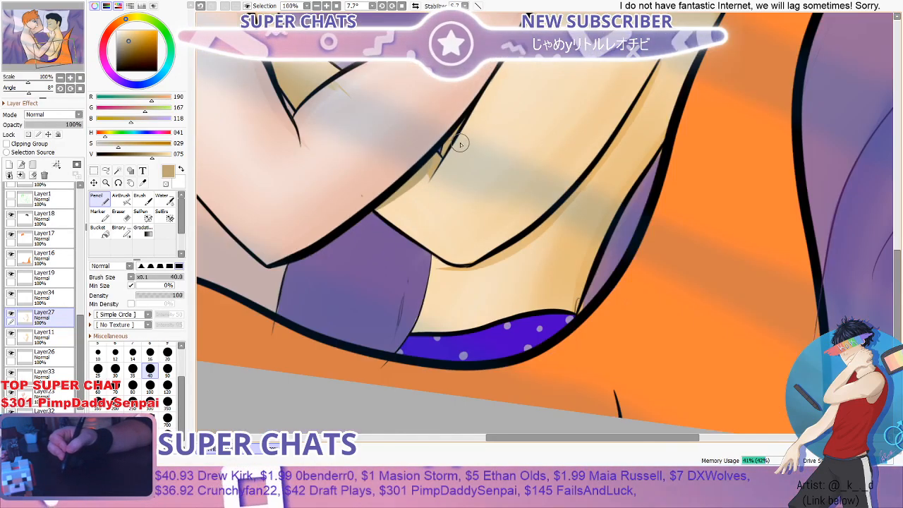
pyautogui.scroll(4, 444, 152)
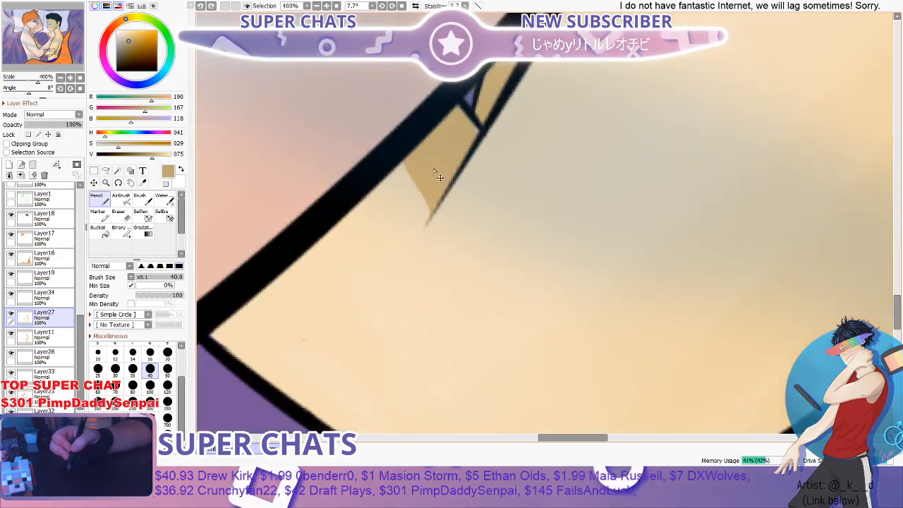
# - Try a resampled tan Pencil shadow on the dark-haired figure's arm under the orange-haired figure's forearm, and undo it
pyautogui.click(143, 183)
pyautogui.click(429, 204)
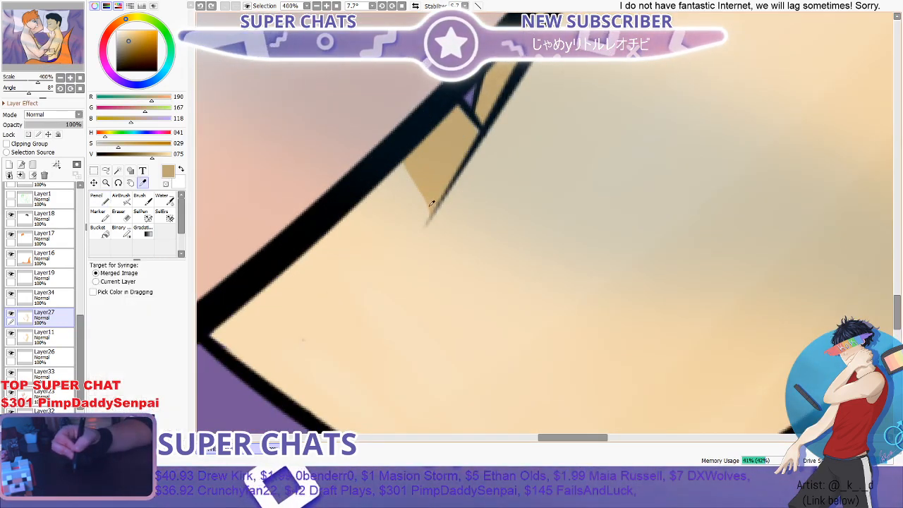
pyautogui.click(102, 200)
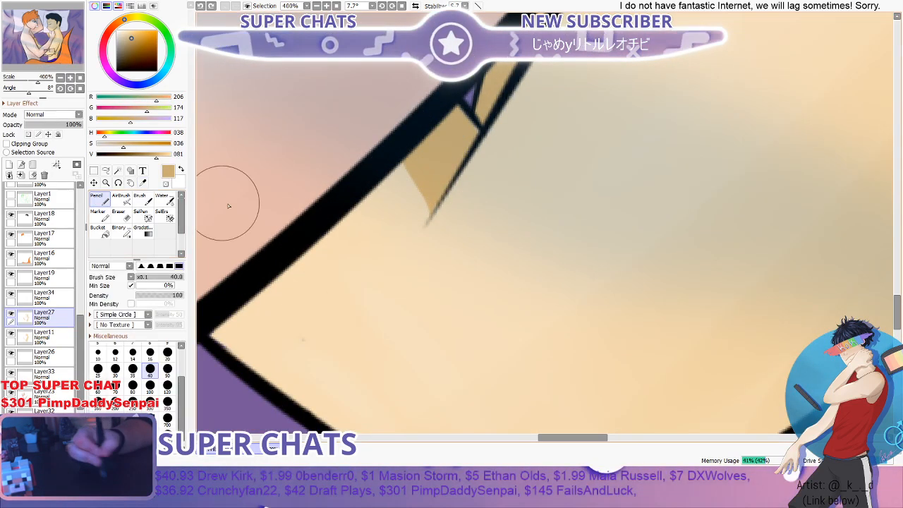
pyautogui.moveTo(413, 166)
pyautogui.mouseDown()
pyautogui.moveTo(288, 262)
pyautogui.moveTo(351, 217)
pyautogui.mouseUp()
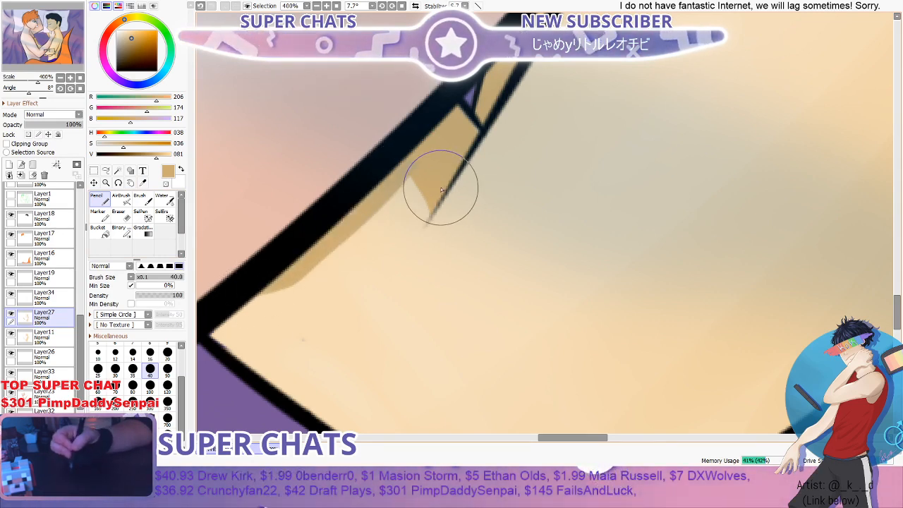
pyautogui.hotkey('ctrl', 'z')
pyautogui.moveTo(429, 191); pyautogui.dragTo(414, 223)
pyautogui.hotkey('ctrl', 'z')
# - Sample the warmer orange-tan shading and paint a Pencil shadow on the dark-haired figure's arm along the orange-haired figure's forearm
pyautogui.scroll(-4, 490, 172)
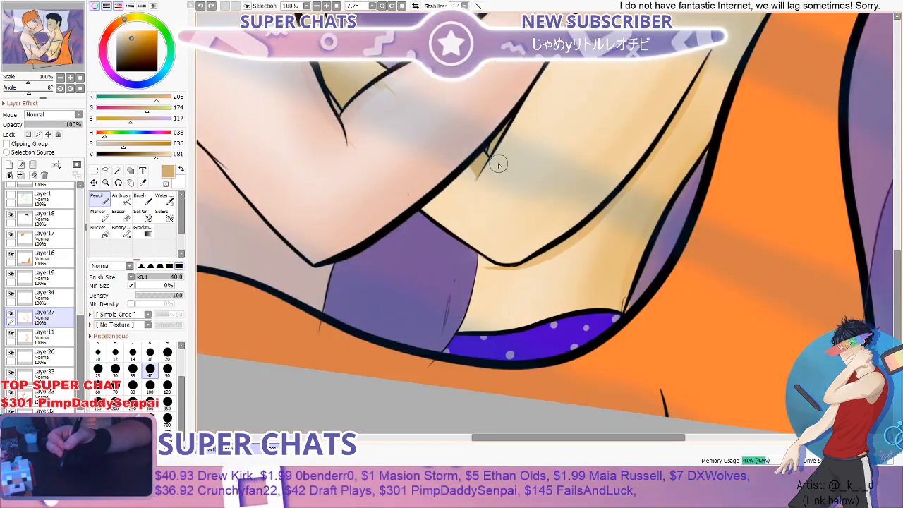
pyautogui.scroll(-3, 498, 164)
pyautogui.scroll(1, 541, 161)
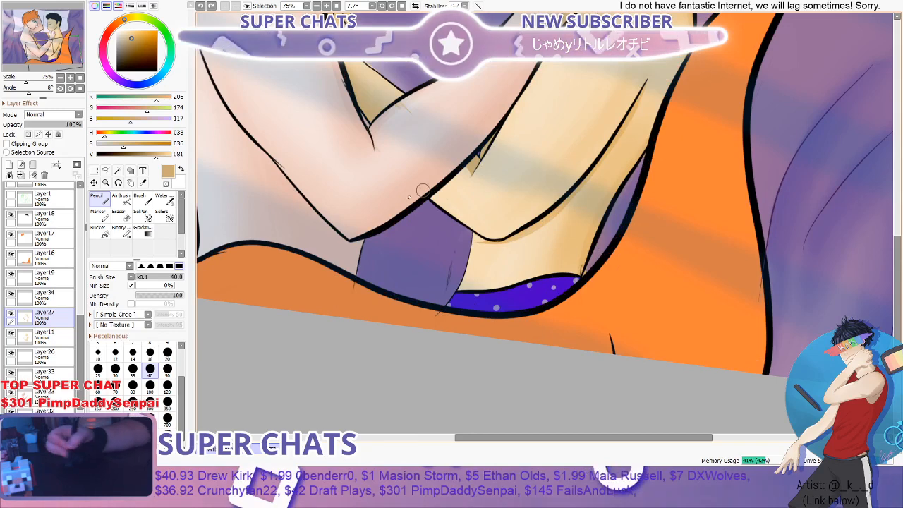
pyautogui.press('alt')
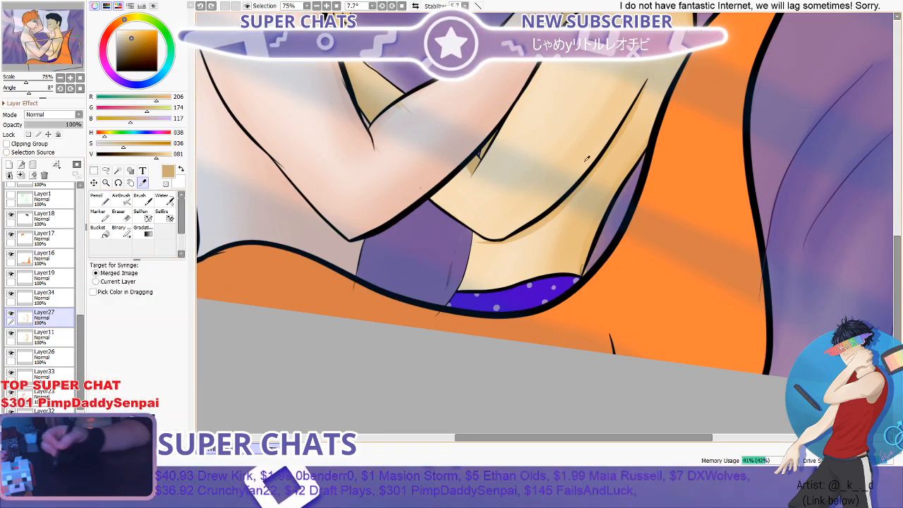
pyautogui.keyDown('alt'); pyautogui.click(622, 130); pyautogui.keyUp('alt')
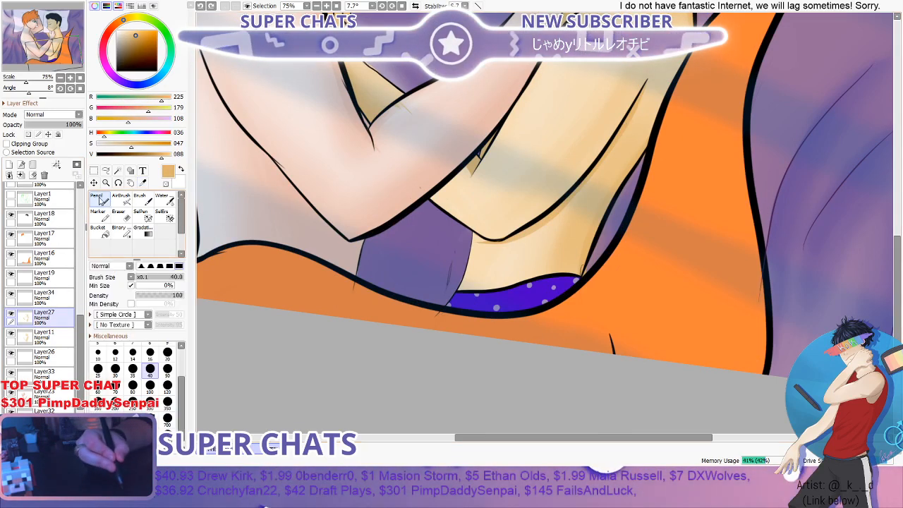
pyautogui.scroll(4, 498, 146)
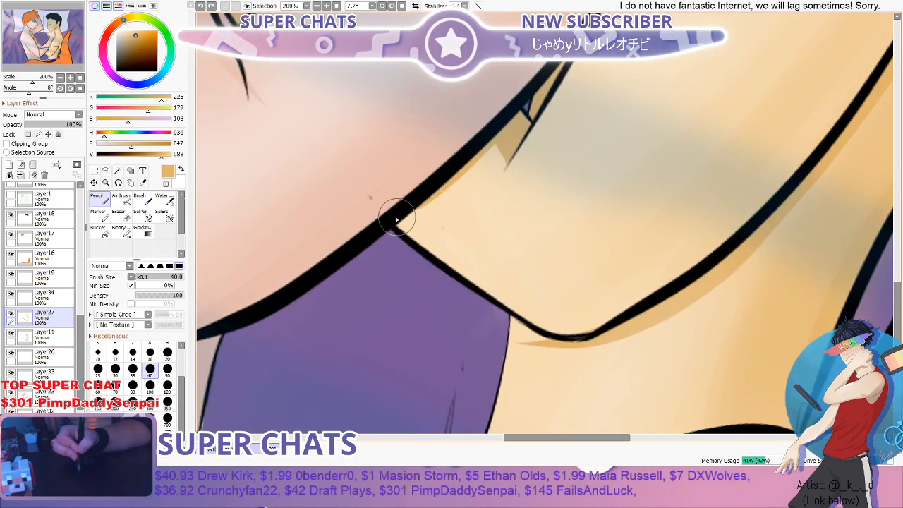
pyautogui.moveTo(399, 222)
pyautogui.mouseDown()
pyautogui.moveTo(460, 186)
pyautogui.moveTo(500, 137)
pyautogui.mouseUp()
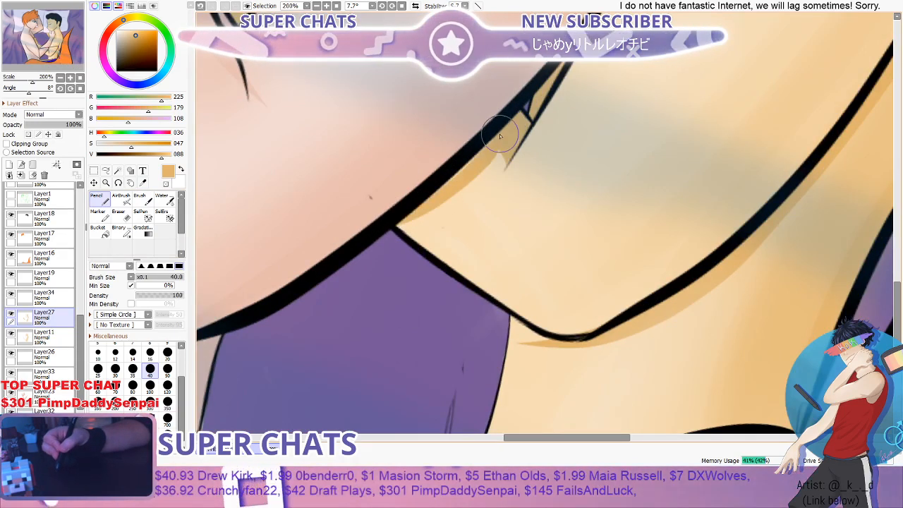
pyautogui.scroll(-5, 502, 142)
pyautogui.scroll(5, 503, 143)
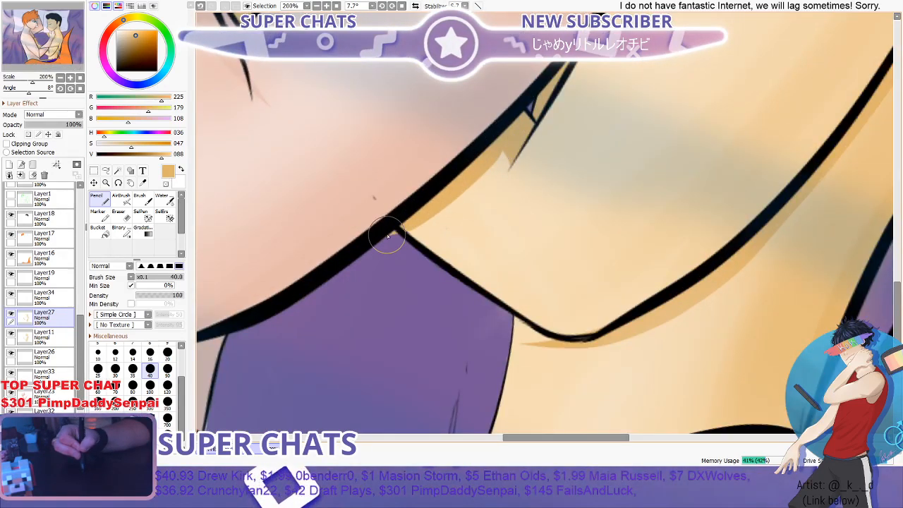
# - Erase the shadow paint that spills past the line art onto the purple background, using the Eraser at size 3.5
pyautogui.click(122, 217)
pyautogui.scroll(4, 398, 246)
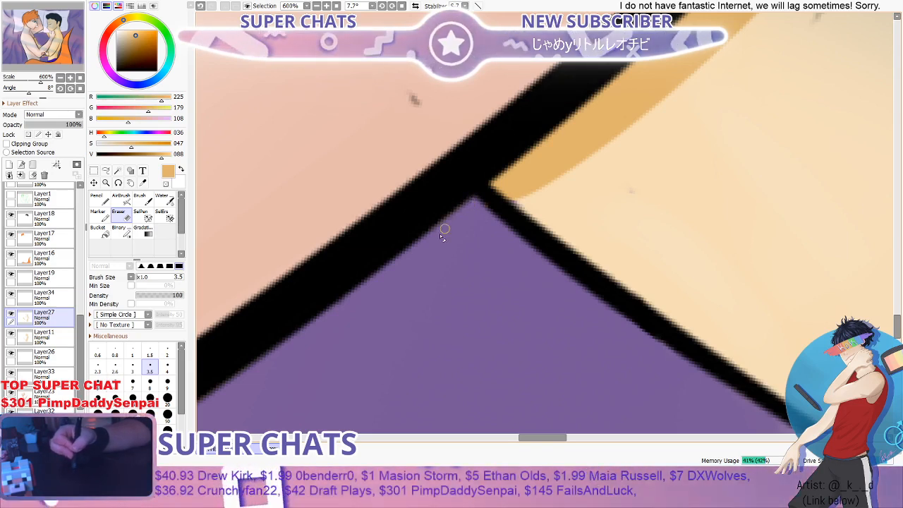
pyautogui.scroll(-5, 472, 204)
pyautogui.scroll(1, 487, 186)
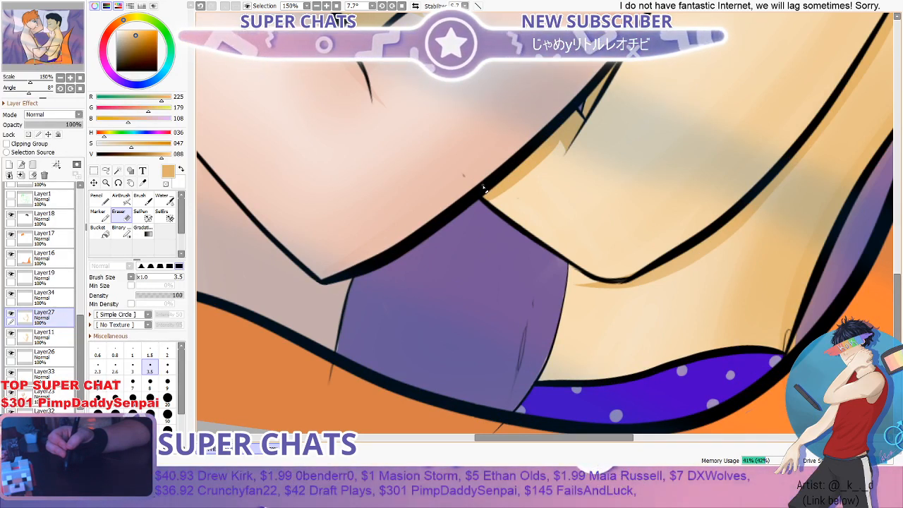
pyautogui.scroll(-2, 483, 189)
pyautogui.scroll(2, 523, 162)
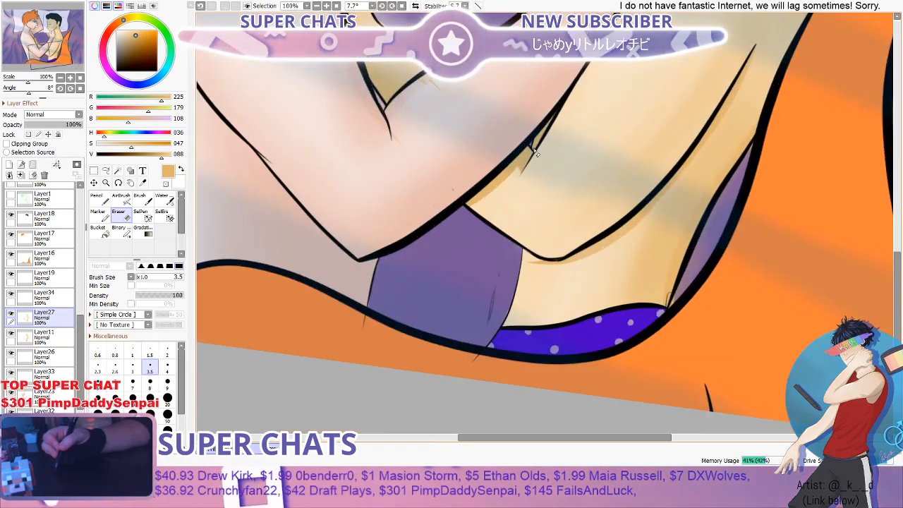
# - Blend the new shadow under the orange-haired figure's forearm into the surrounding skin with the Water brush at size 100
pyautogui.click(144, 201)
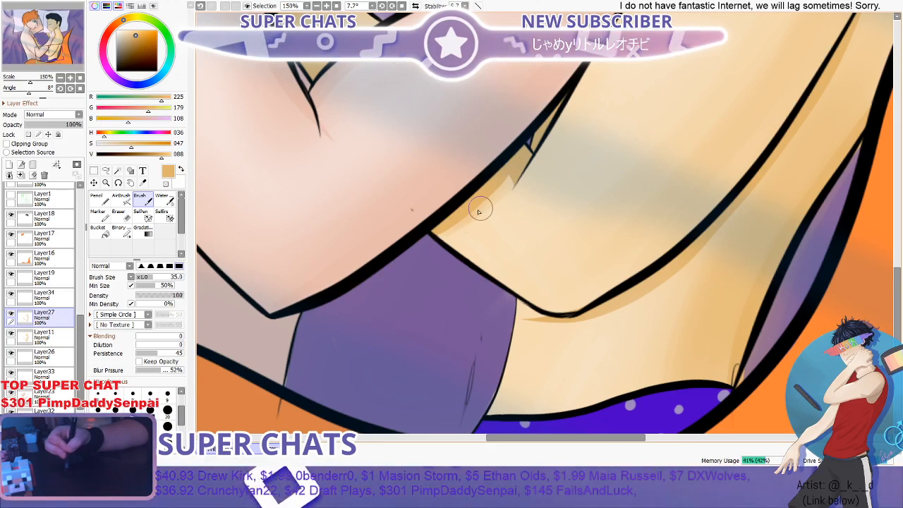
pyautogui.click(165, 200)
pyautogui.moveTo(506, 188); pyautogui.dragTo(487, 197)
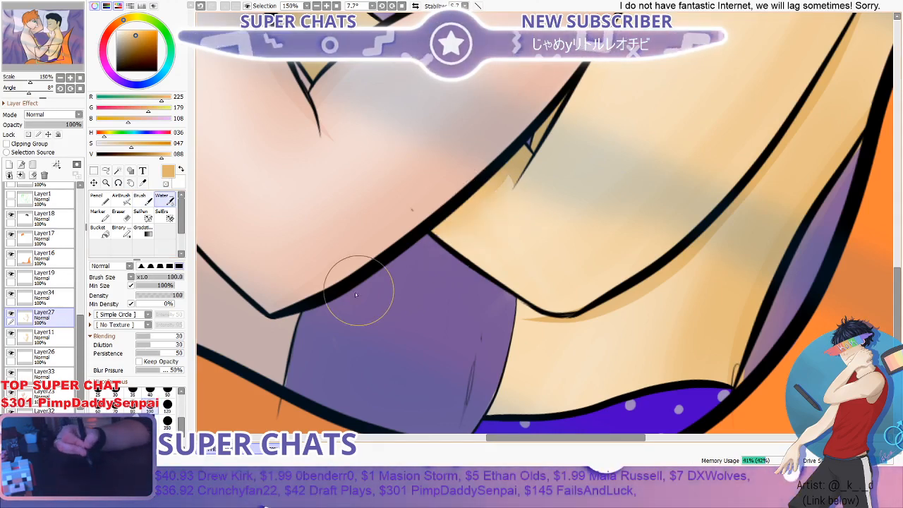
pyautogui.scroll(-2, 363, 254)
pyautogui.scroll(-2, 546, 172)
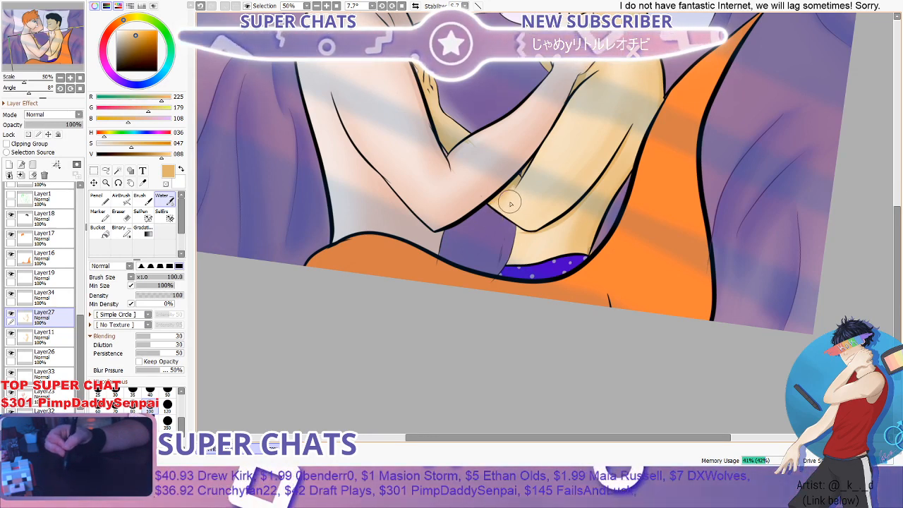
pyautogui.scroll(-4, 510, 203)
pyautogui.scroll(5, 563, 180)
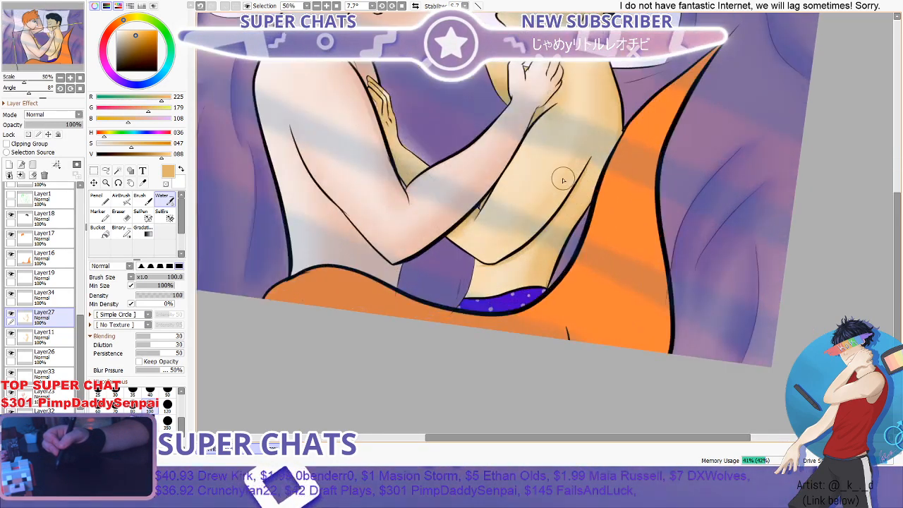
# - On Layer34, erase the pale highlight haze from the purple background beside the dark-haired figure's far forearm with the Eraser at size 40
pyautogui.click(44, 298)
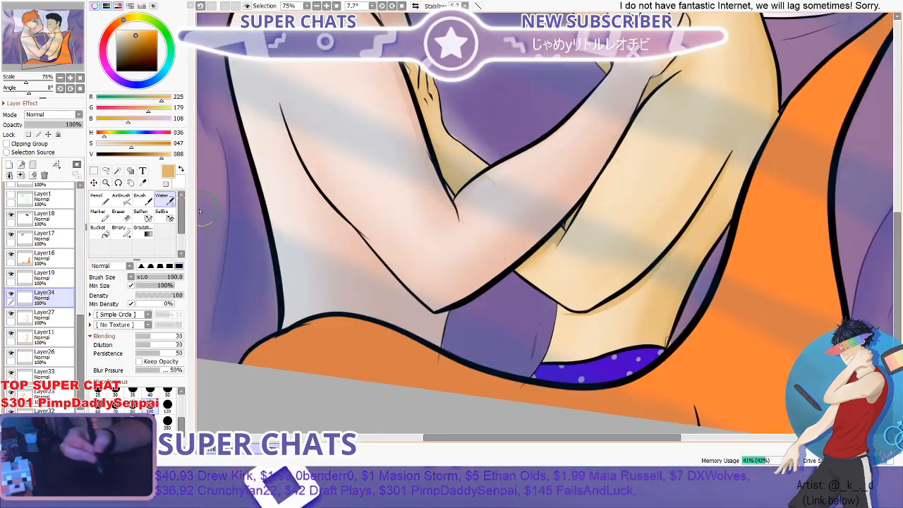
pyautogui.scroll(1, 368, 144)
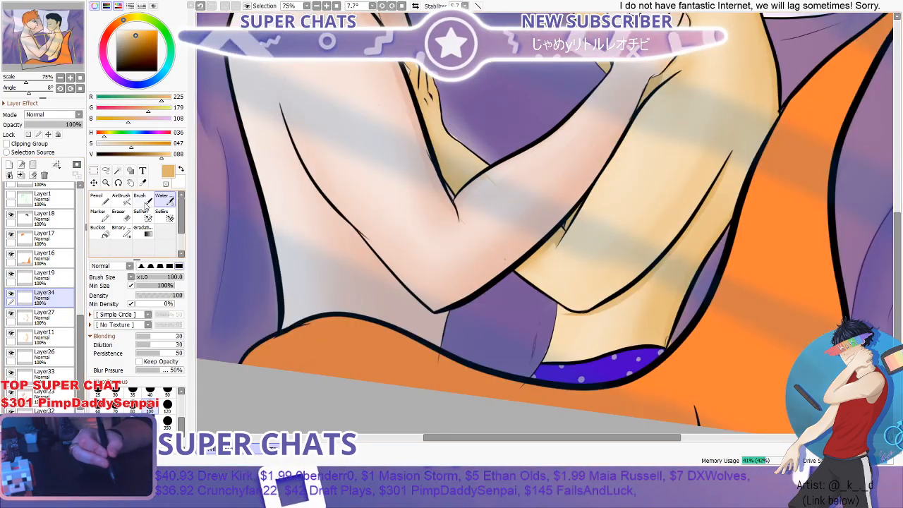
pyautogui.click(118, 183)
pyautogui.moveTo(391, 153)
pyautogui.mouseDown()
pyautogui.moveTo(459, 113)
pyautogui.moveTo(536, 105)
pyautogui.moveTo(589, 169)
pyautogui.moveTo(566, 168)
pyautogui.mouseUp()
pyautogui.moveTo(681, 106); pyautogui.dragTo(621, 138)
pyautogui.scroll(2, 624, 138)
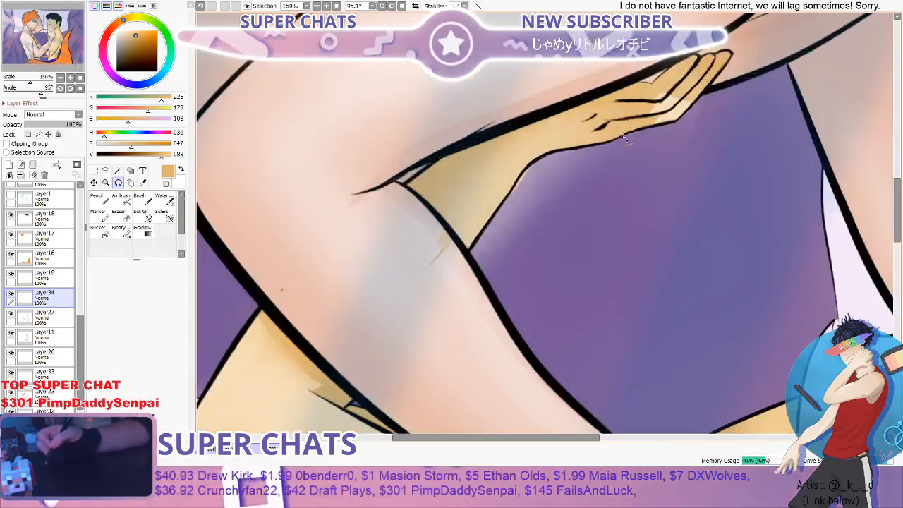
pyautogui.click(119, 215)
pyautogui.scroll(1, 518, 202)
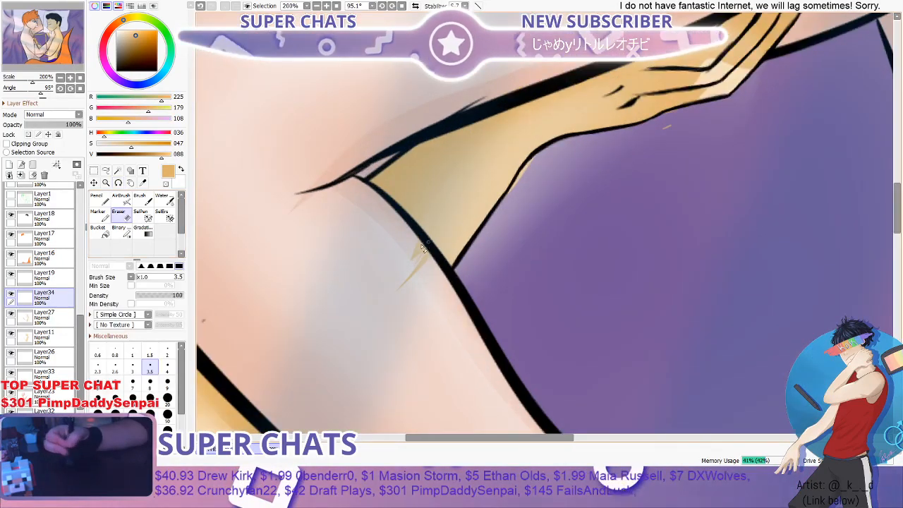
pyautogui.click(150, 397)
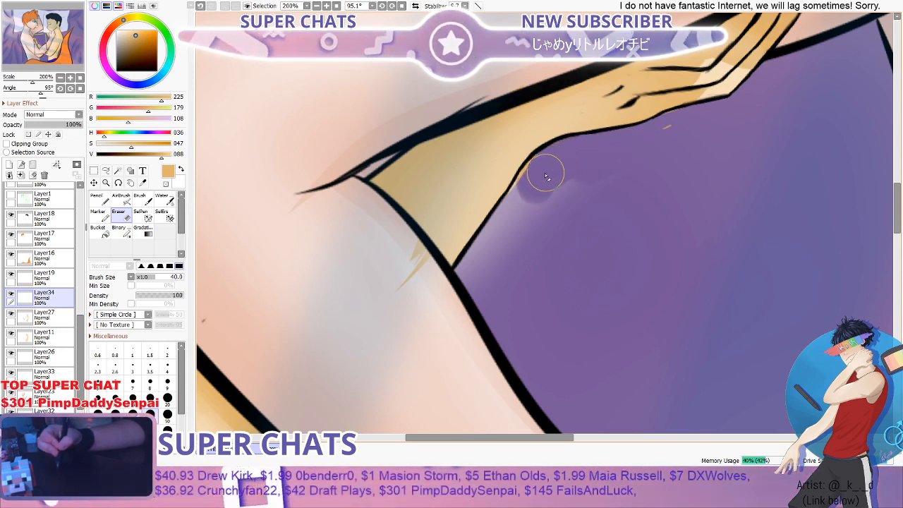
pyautogui.moveTo(545, 173); pyautogui.dragTo(535, 188)
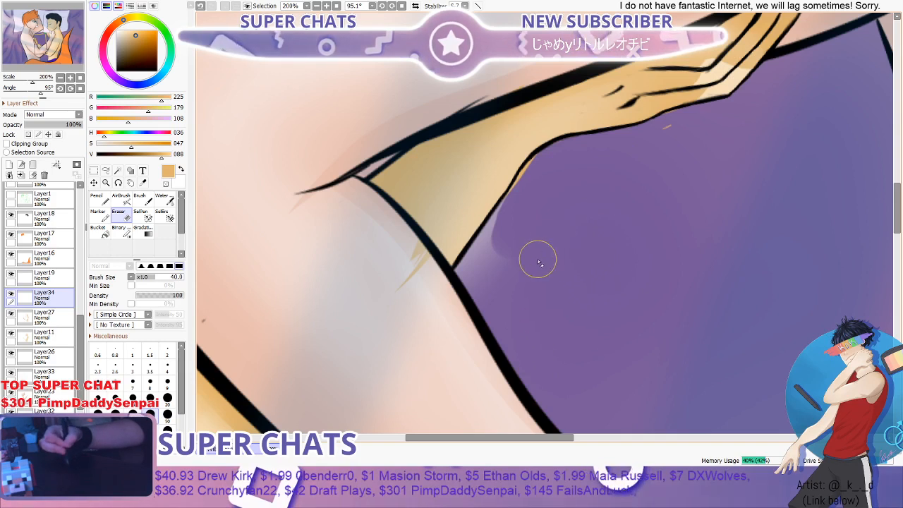
pyautogui.moveTo(520, 223)
pyautogui.mouseDown()
pyautogui.moveTo(496, 250)
pyautogui.moveTo(502, 272)
pyautogui.mouseUp()
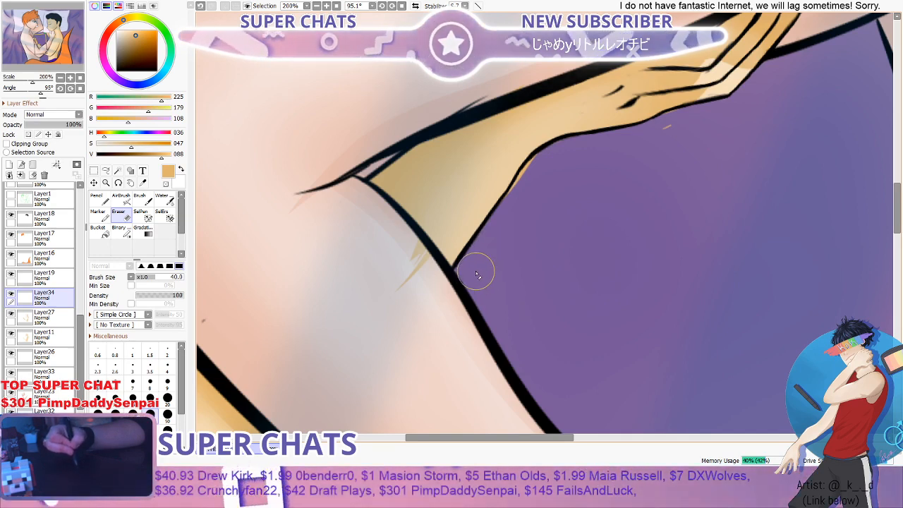
# - Rotate the canvas back to nearly upright and examine the whole illustration for remaining highlight spill around both figures
pyautogui.scroll(-6, 539, 280)
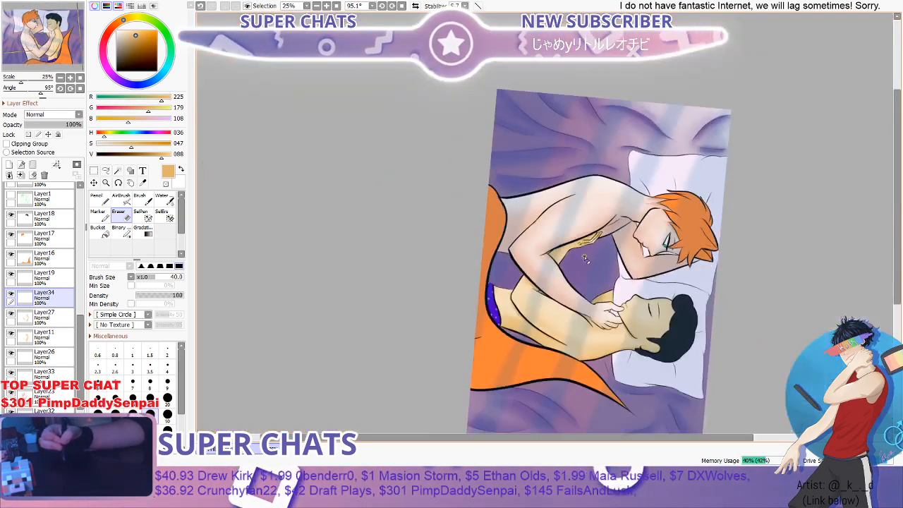
pyautogui.scroll(5, 550, 283)
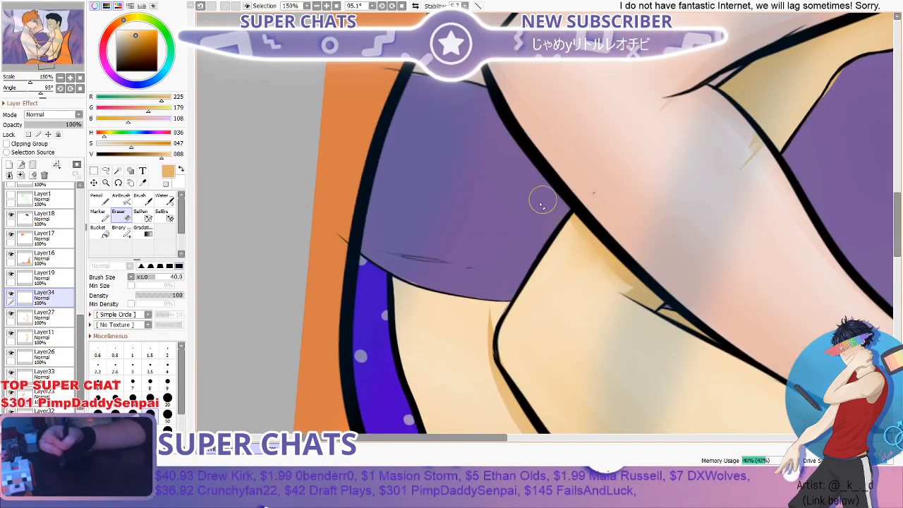
pyautogui.scroll(-4, 434, 144)
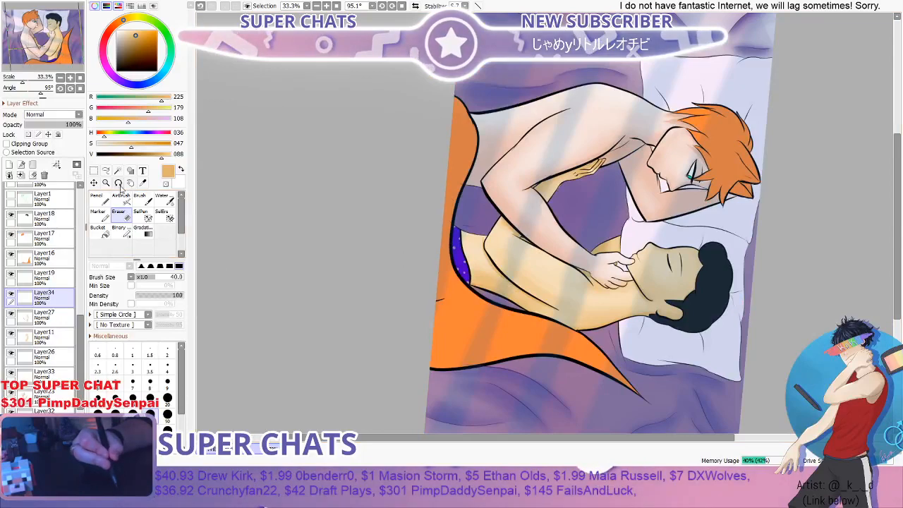
pyautogui.click(119, 184)
pyautogui.moveTo(540, 111); pyautogui.dragTo(428, 204)
pyautogui.scroll(-1, 413, 173)
pyautogui.scroll(1, 607, 120)
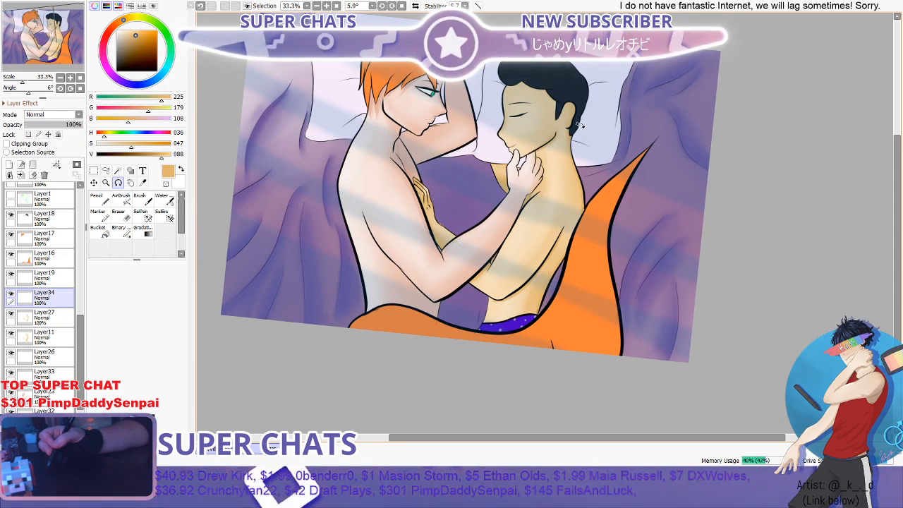
pyautogui.scroll(3, 554, 138)
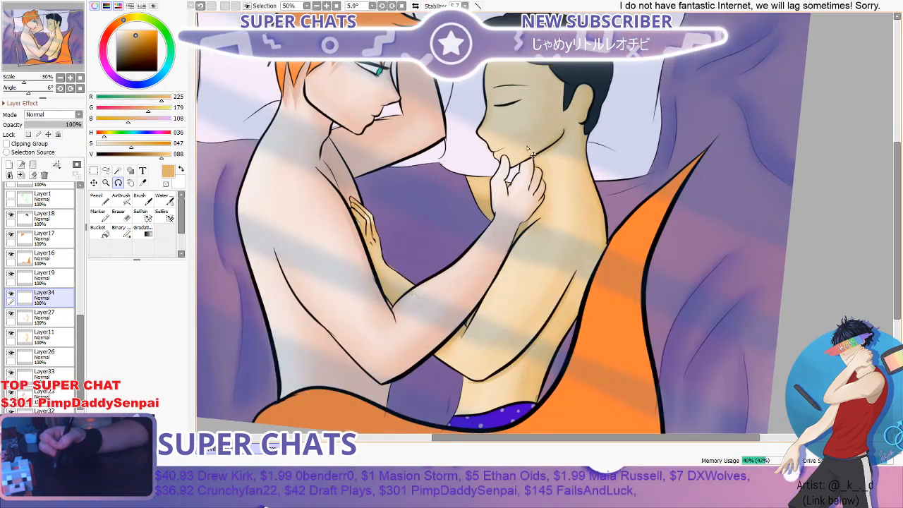
# - On Layer27, erase the tan spill on the orange-haired figure's forearm and the stray shading below the elbow crease with the Eraser at size 40
pyautogui.scroll(-3, 427, 208)
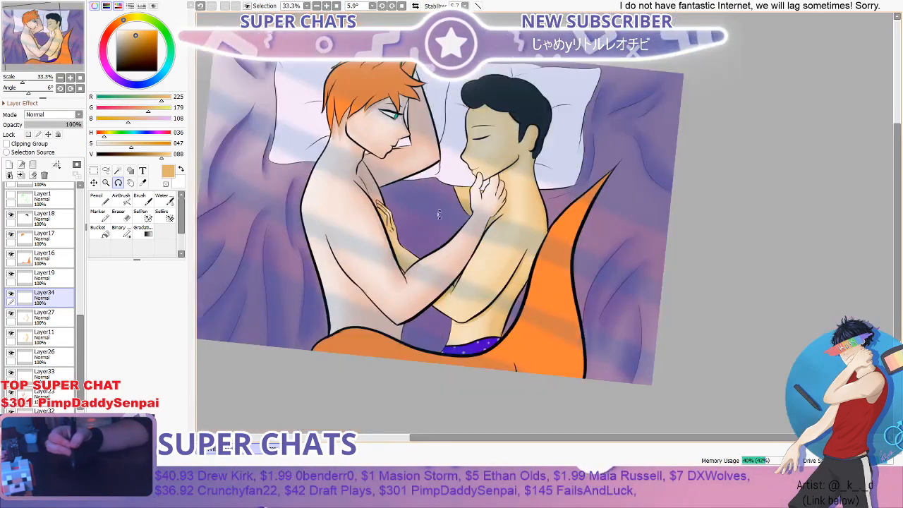
pyautogui.scroll(3, 445, 209)
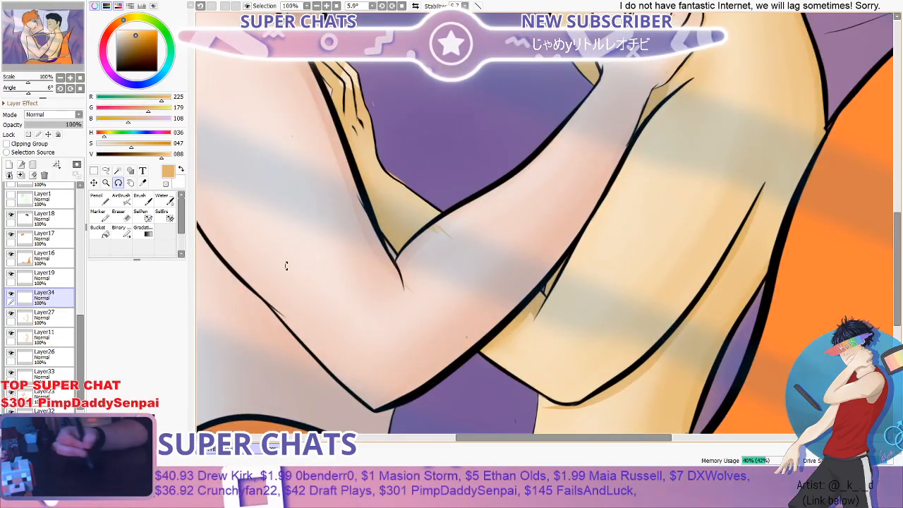
pyautogui.click(118, 213)
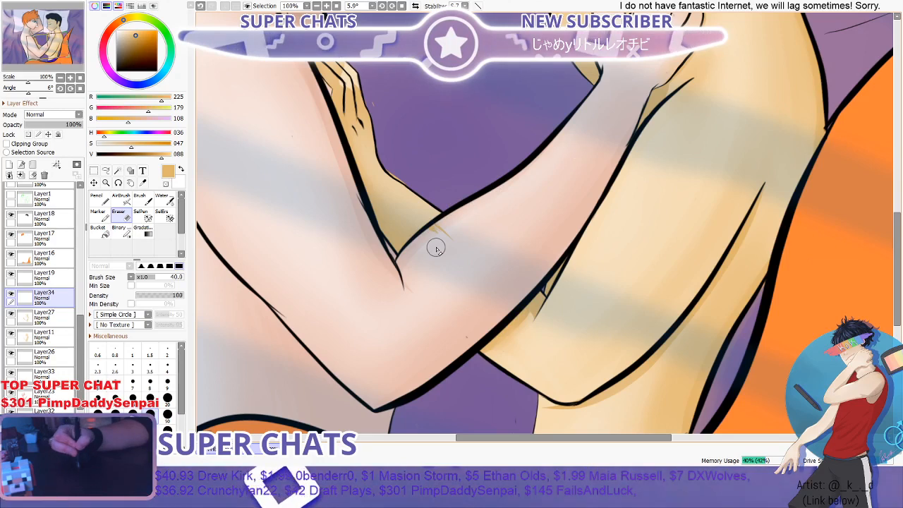
pyautogui.scroll(3, 422, 261)
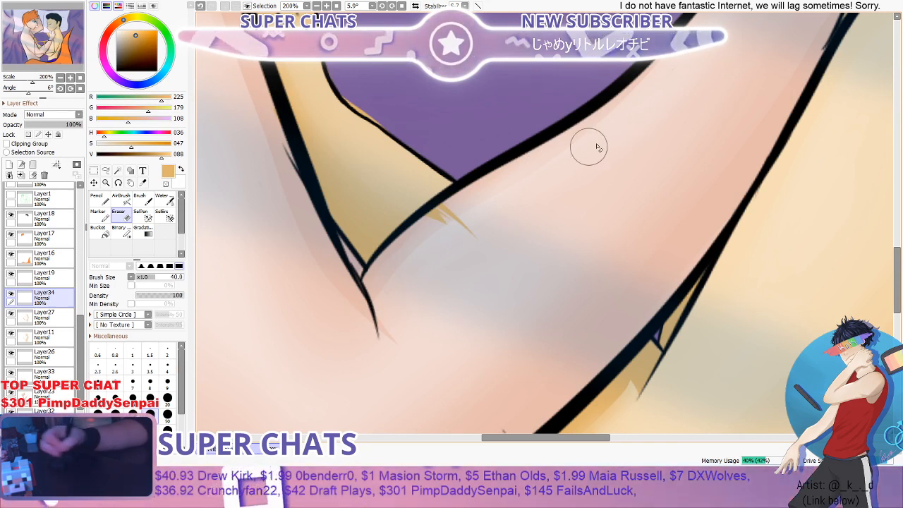
pyautogui.click(43, 318)
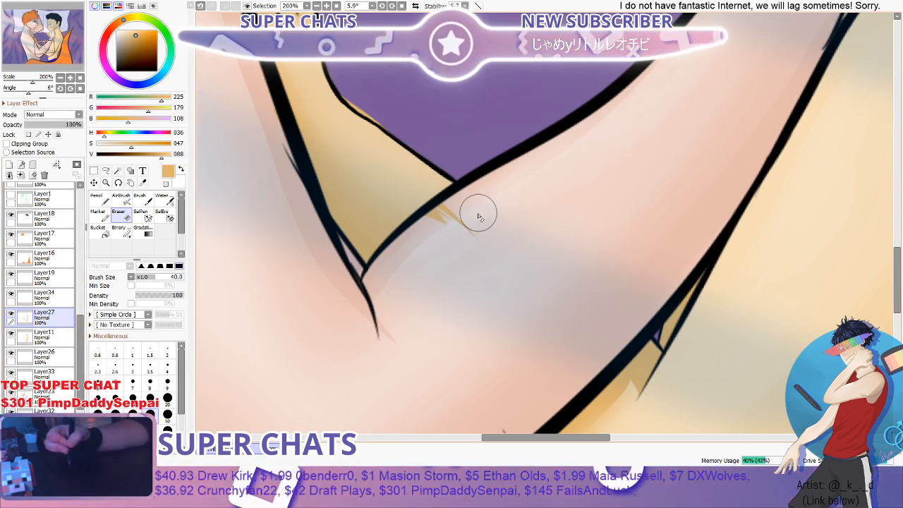
pyautogui.moveTo(484, 229)
pyautogui.mouseDown()
pyautogui.moveTo(459, 221)
pyautogui.moveTo(429, 230)
pyautogui.mouseUp()
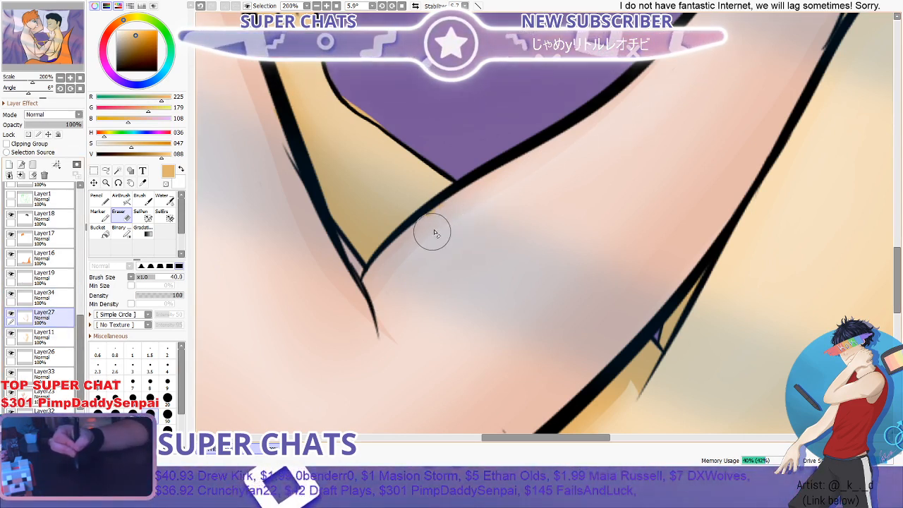
pyautogui.moveTo(392, 335); pyautogui.dragTo(403, 355)
# - Examine the edge of the dark-haired figure's far hand and forearm for paint spill, checking Layer11, Layer27 and Layer34 against the purple background
pyautogui.scroll(-5, 565, 282)
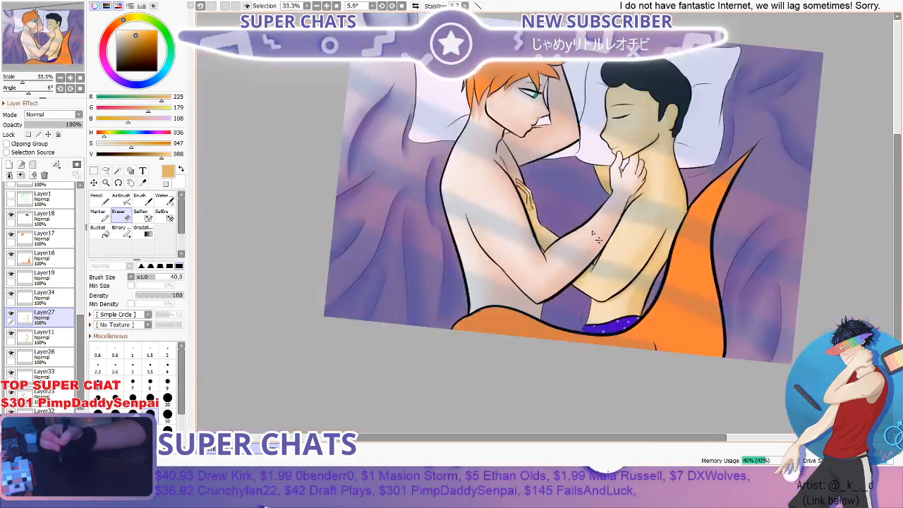
pyautogui.scroll(1, 641, 166)
pyautogui.scroll(2, 641, 164)
pyautogui.scroll(-2, 641, 163)
pyautogui.scroll(3, 427, 228)
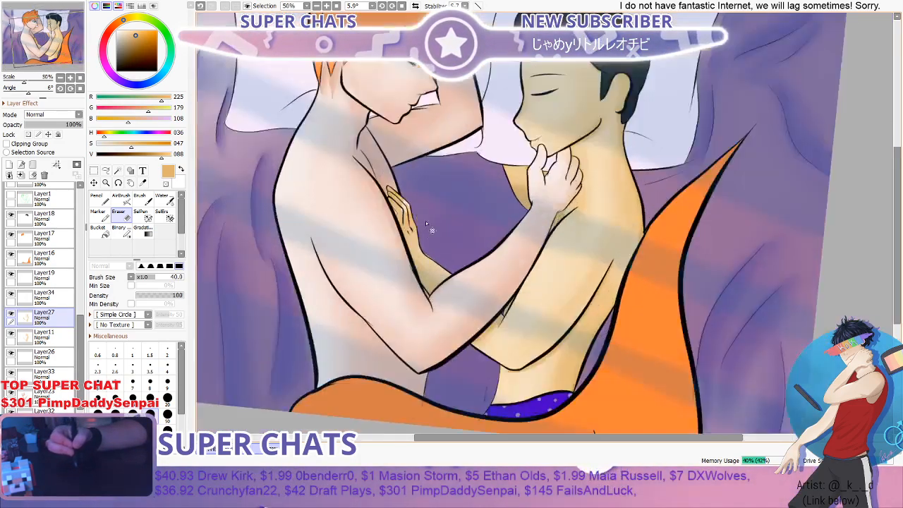
pyautogui.scroll(3, 424, 226)
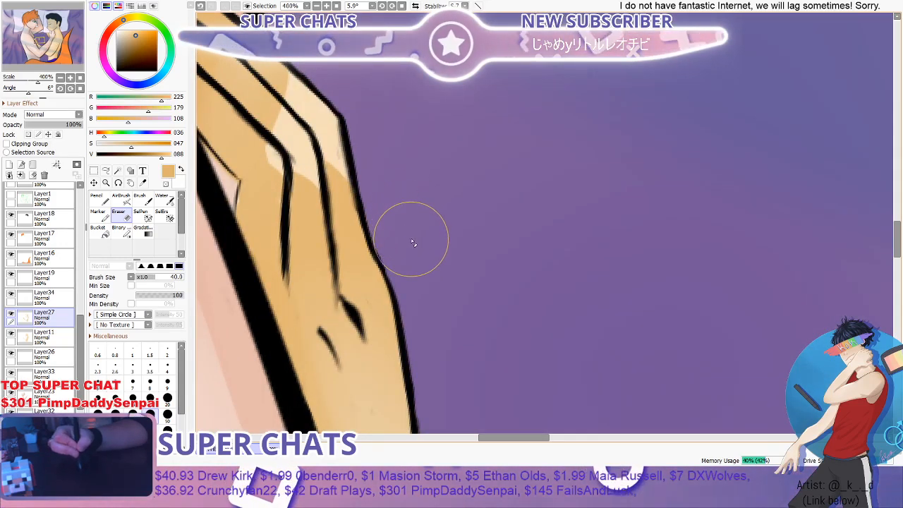
pyautogui.scroll(-4, 430, 226)
pyautogui.scroll(3, 466, 296)
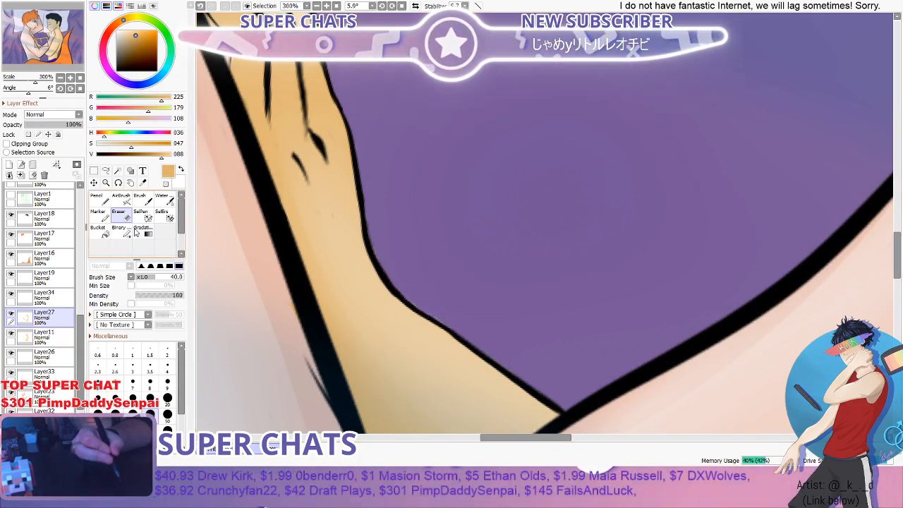
pyautogui.click(55, 336)
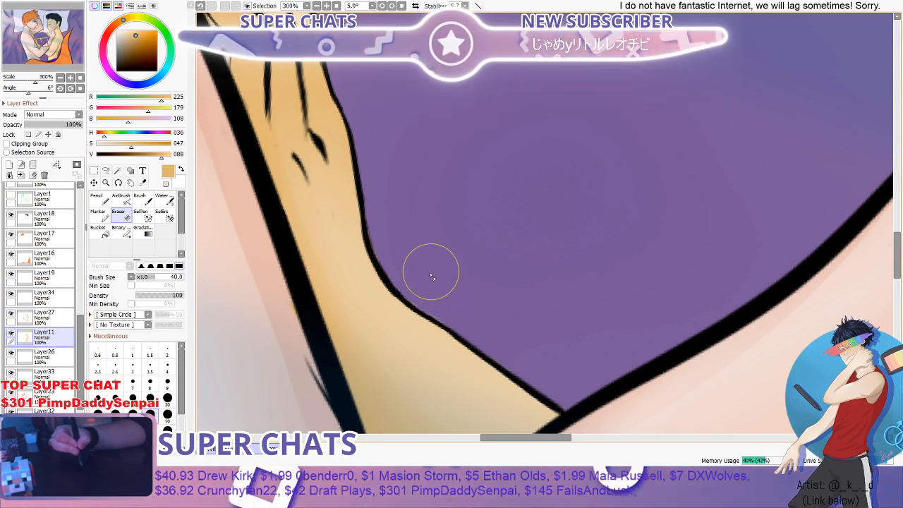
pyautogui.click(44, 296)
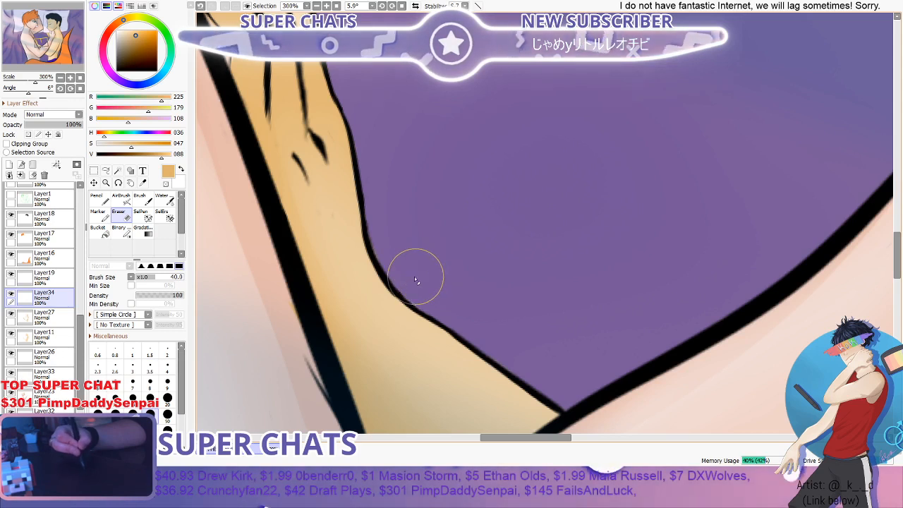
pyautogui.click(50, 335)
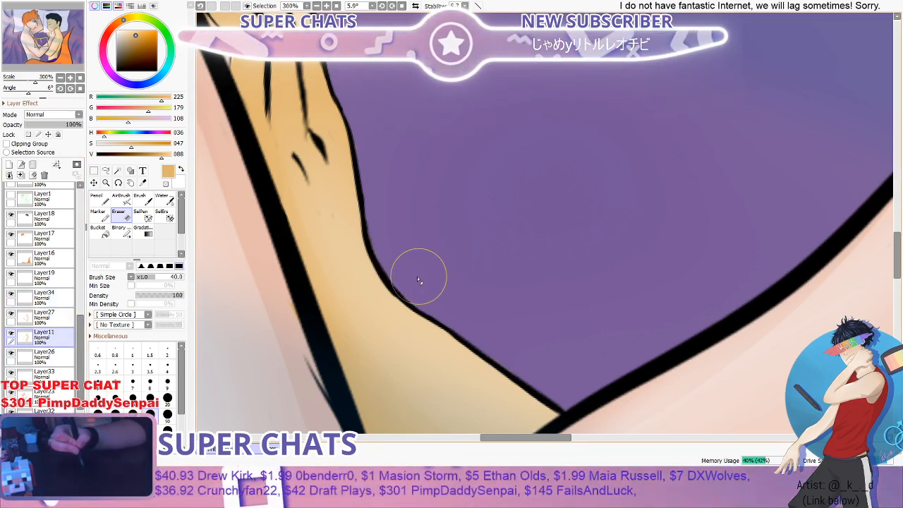
pyautogui.click(51, 311)
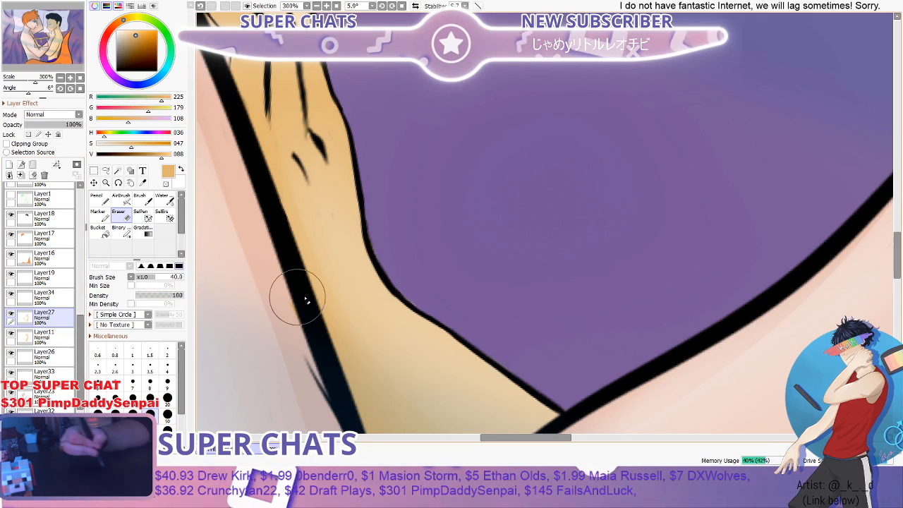
pyautogui.click(63, 299)
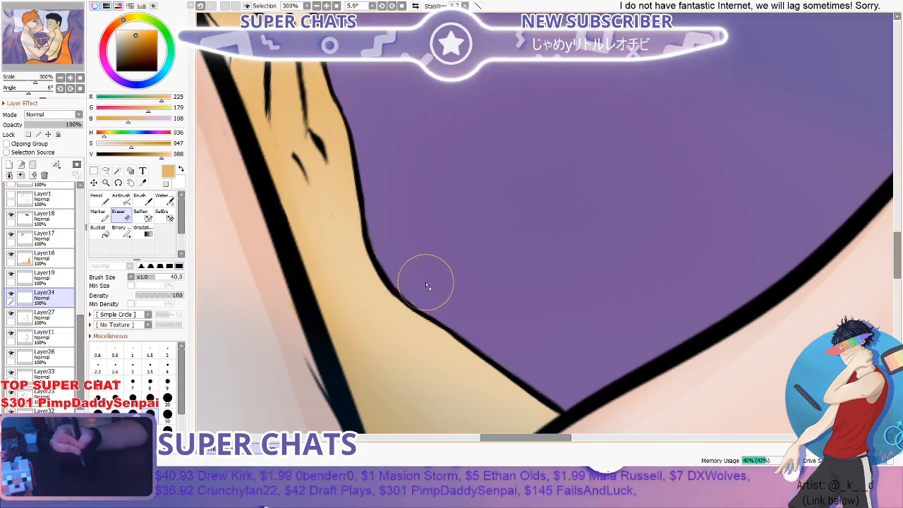
pyautogui.scroll(-6, 425, 288)
pyautogui.scroll(-1, 503, 202)
pyautogui.scroll(1, 563, 183)
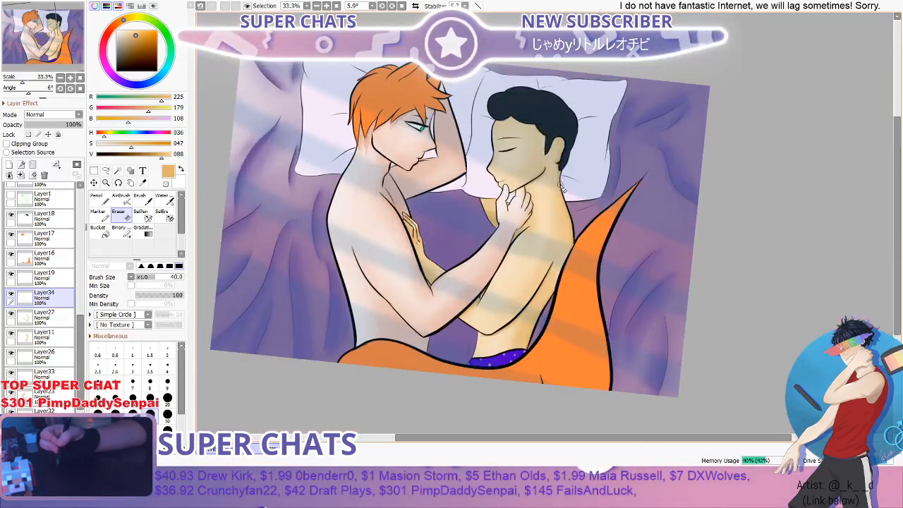
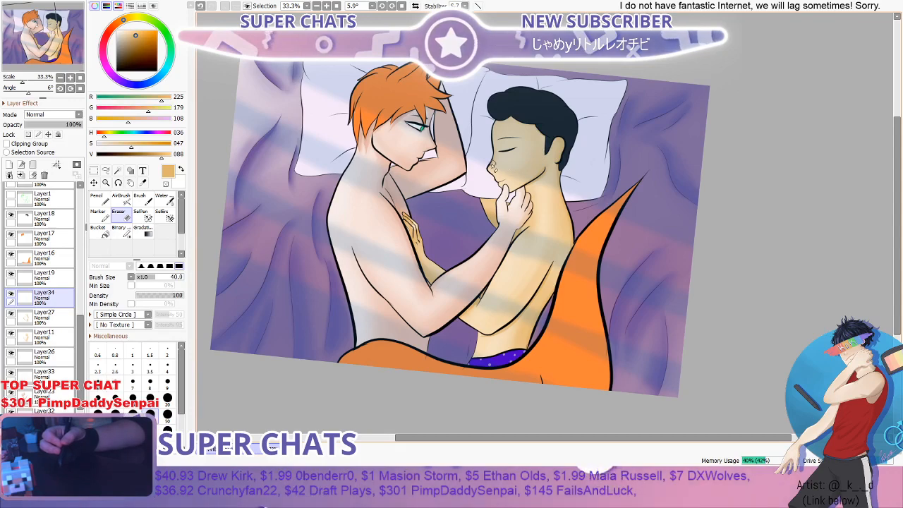
# - Examine the whole illustration around both figures and the purple bedding for areas that still need shading
pyautogui.scroll(-2, 430, 201)
pyautogui.scroll(5, 427, 168)
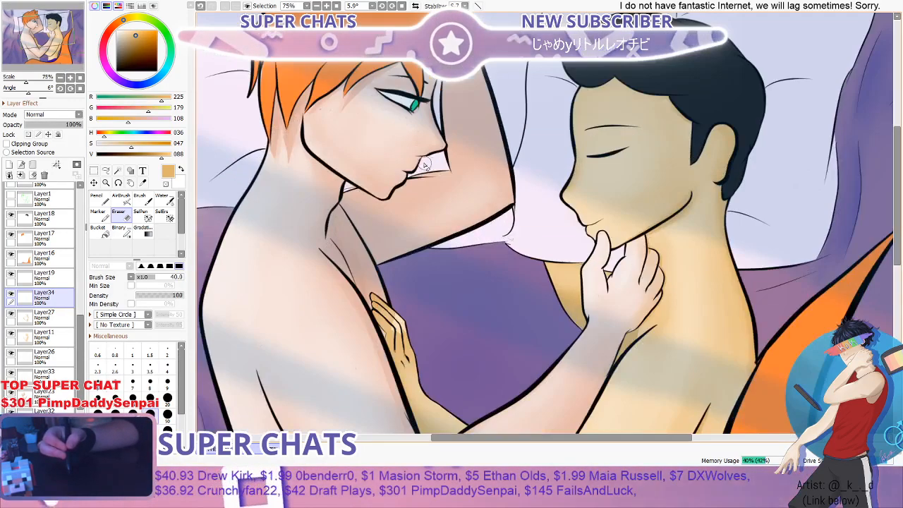
pyautogui.scroll(1, 425, 166)
pyautogui.scroll(-4, 430, 150)
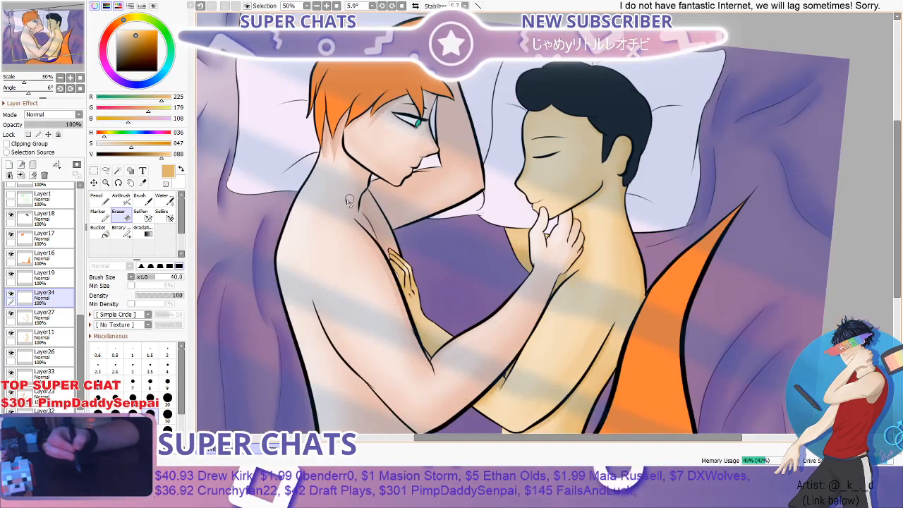
pyautogui.press('b')
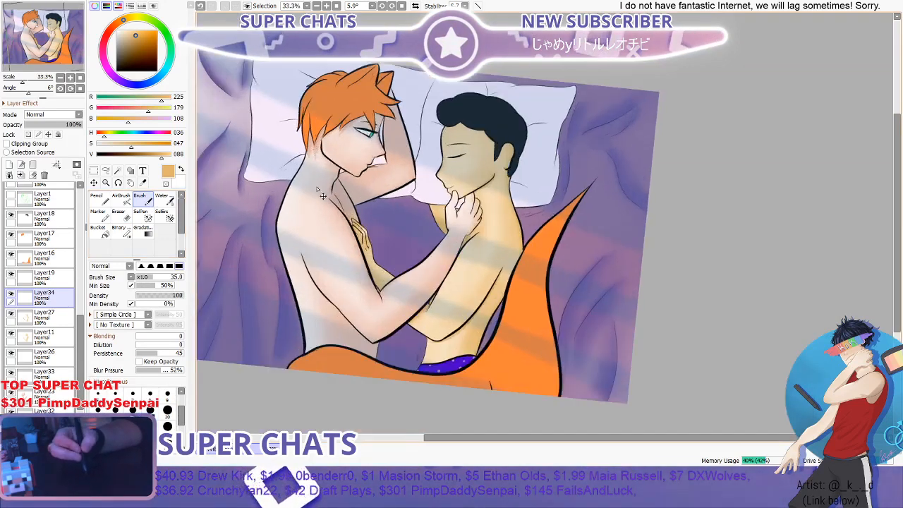
pyautogui.scroll(1, 288, 183)
pyautogui.scroll(-2, 204, 241)
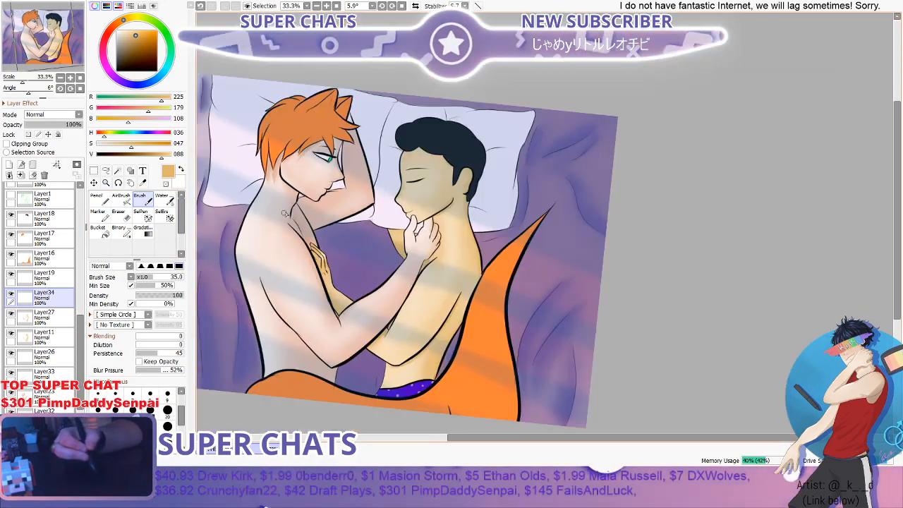
pyautogui.scroll(2, 339, 271)
pyautogui.moveTo(897, 160); pyautogui.dragTo(895, 228)
pyautogui.scroll(-1, 664, 198)
pyautogui.scroll(-1, 595, 203)
pyautogui.scroll(1, 366, 167)
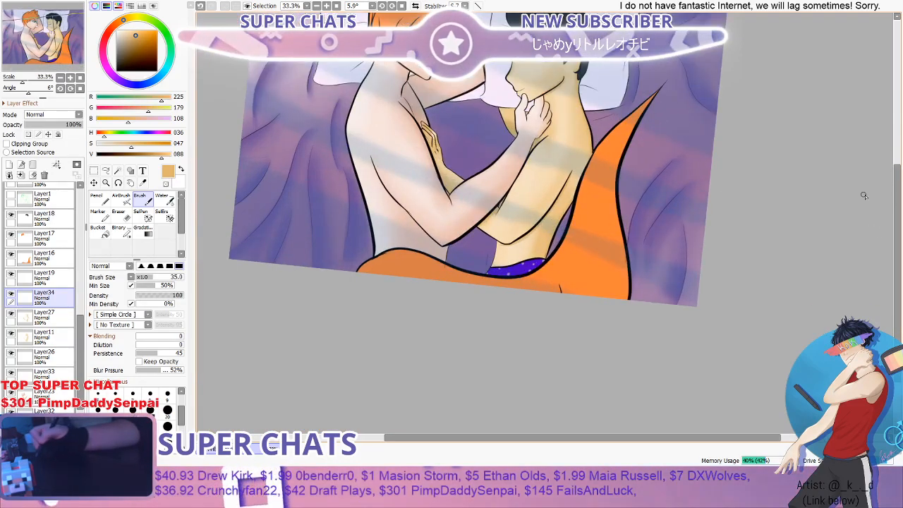
pyautogui.moveTo(897, 185); pyautogui.dragTo(899, 143)
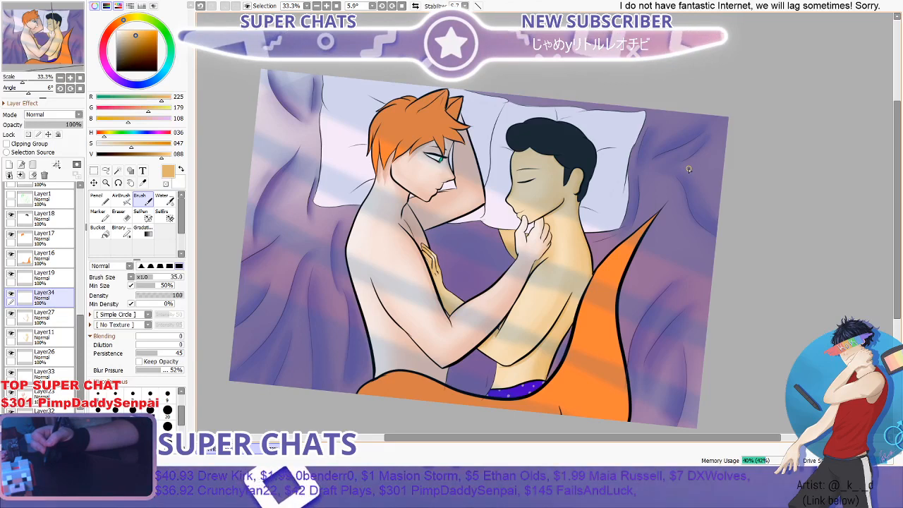
pyautogui.scroll(-1, 600, 191)
pyautogui.scroll(1, 486, 189)
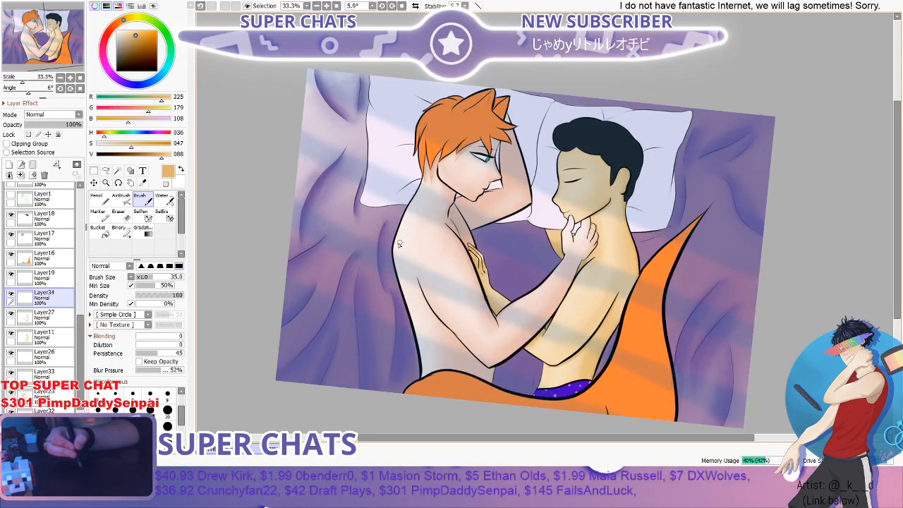
# - Add a new layer directly beneath Layer21 and sample the bedding's purple, RGB 95, 59, 153, from the merged image
pyautogui.scroll(1, 537, 326)
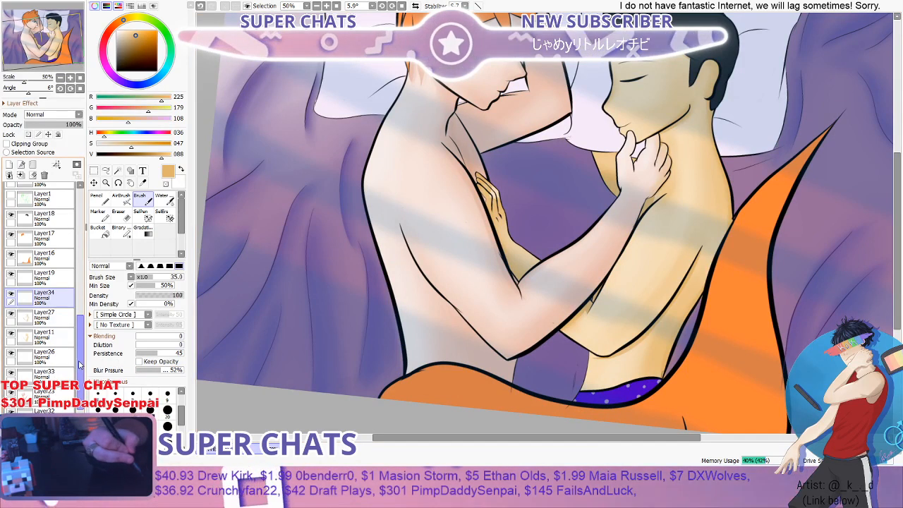
pyautogui.moveTo(80, 364); pyautogui.dragTo(79, 409)
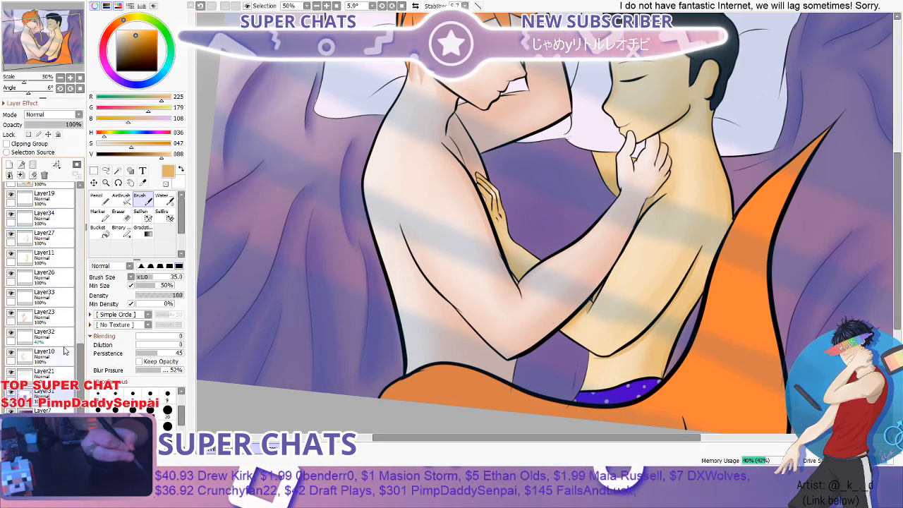
pyautogui.click(9, 164)
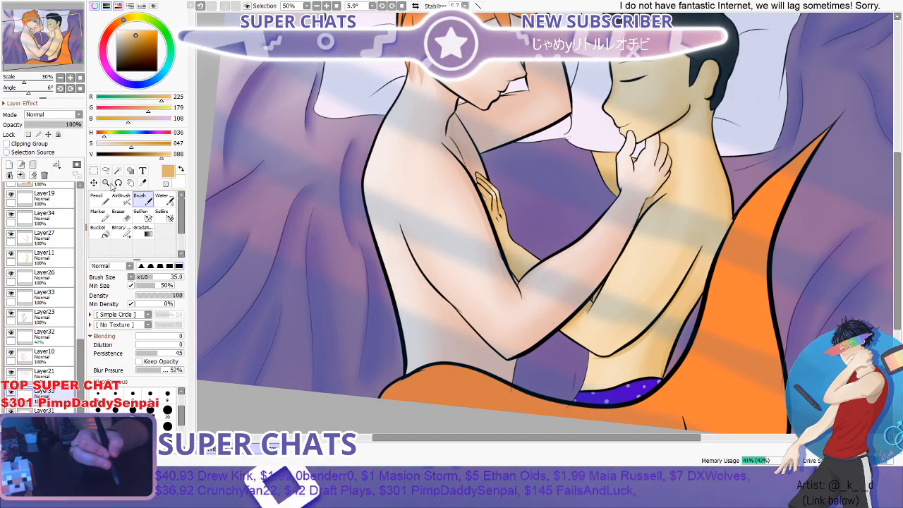
pyautogui.click(142, 182)
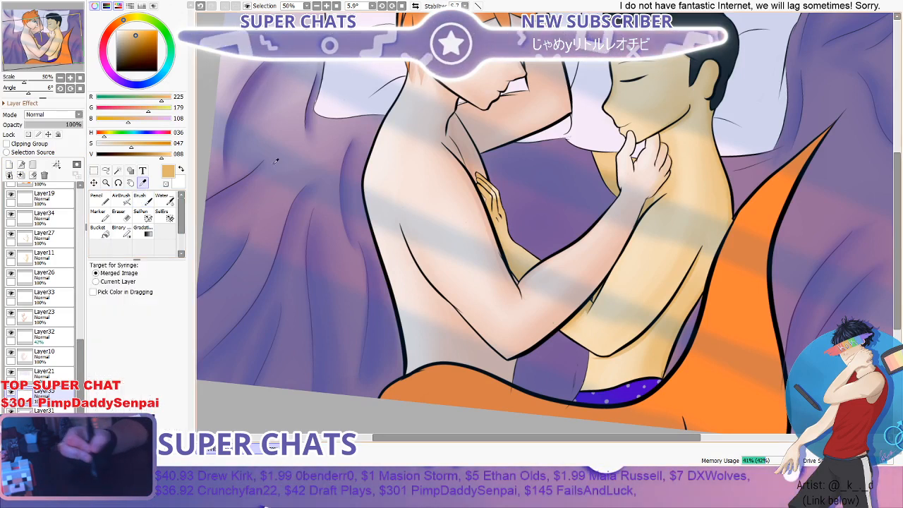
pyautogui.click(246, 86)
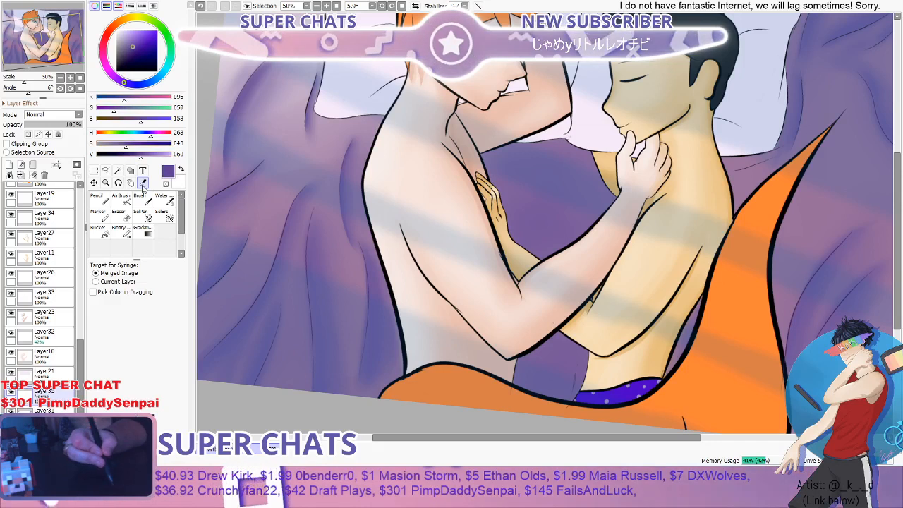
pyautogui.click(126, 143)
# - Paint a purple shadow along the orange-haired figure's back with the Brush at size 35 and blend it with the Water brush at 100
pyautogui.click(139, 200)
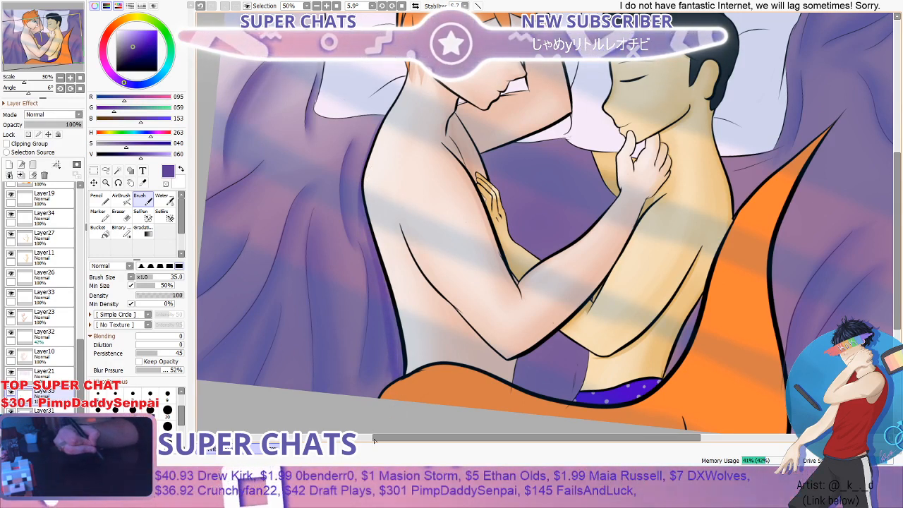
pyautogui.click(163, 200)
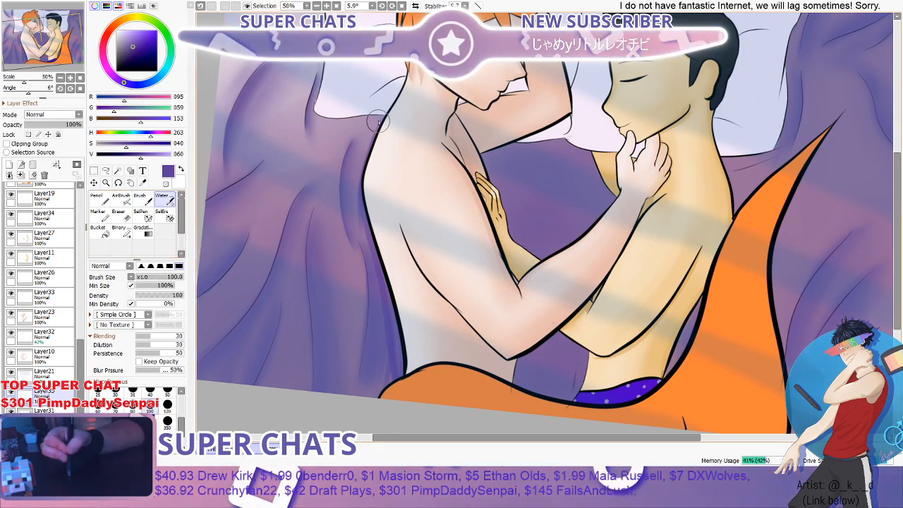
pyautogui.moveTo(367, 138)
pyautogui.mouseDown()
pyautogui.moveTo(353, 185)
pyautogui.moveTo(385, 325)
pyautogui.mouseUp()
pyautogui.scroll(-2, 389, 378)
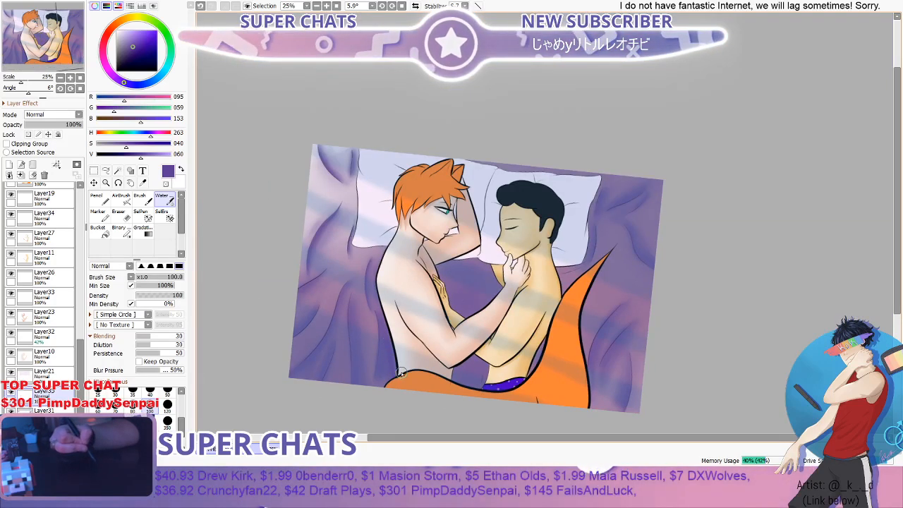
pyautogui.scroll(4, 401, 372)
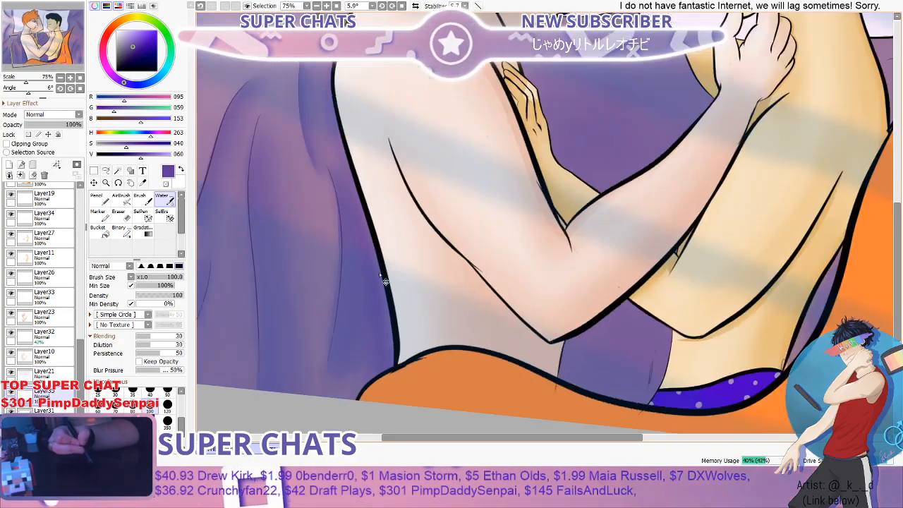
pyautogui.scroll(-3, 386, 282)
pyautogui.scroll(2, 449, 212)
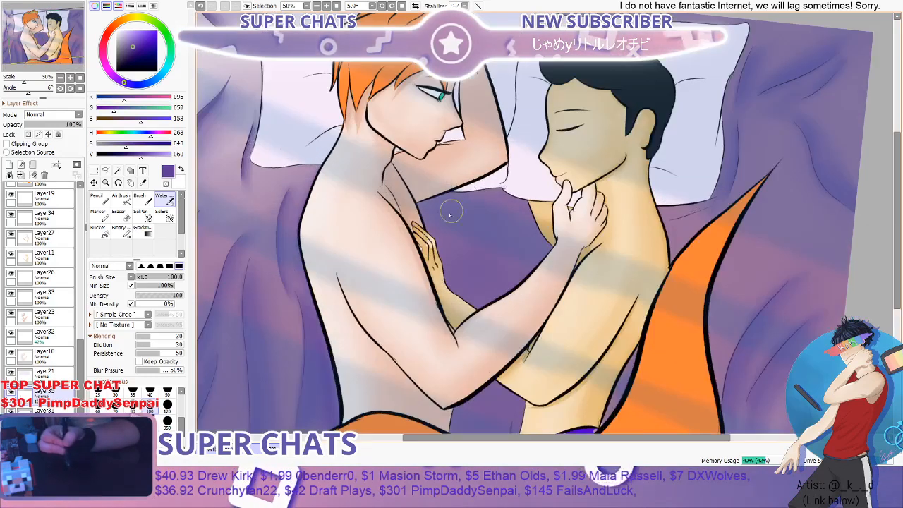
# - Paint purple shading on the bedding between the two figures' chests with the Brush at 35 and smooth it with the Water brush at 300
pyautogui.click(139, 201)
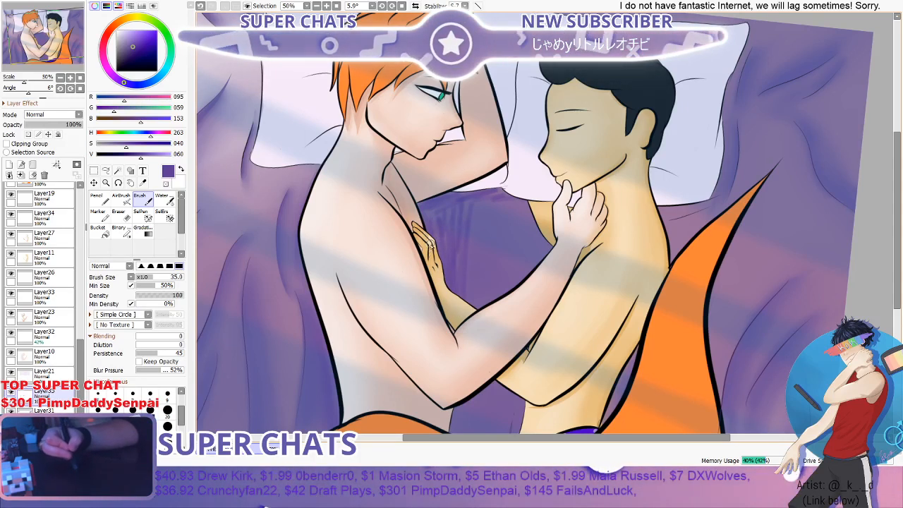
pyautogui.scroll(-3, 462, 346)
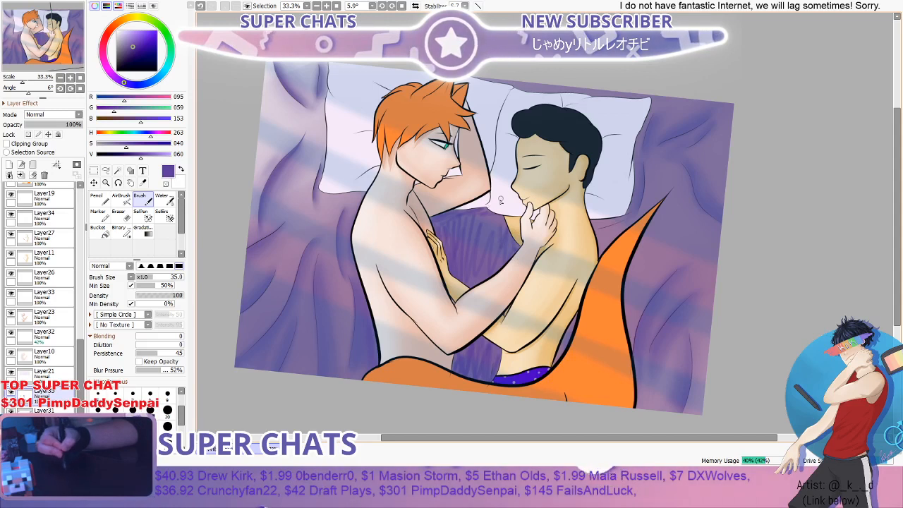
pyautogui.press('c')
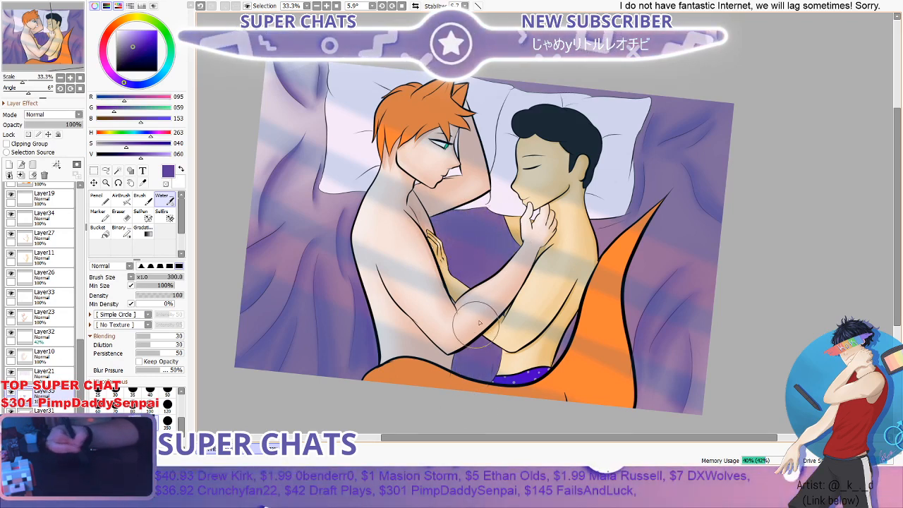
# - Touch up the purple shading in the background gaps between the figures with the Brush at 35 and blend it with the Water brush at 300
pyautogui.press('b')
pyautogui.scroll(2, 408, 219)
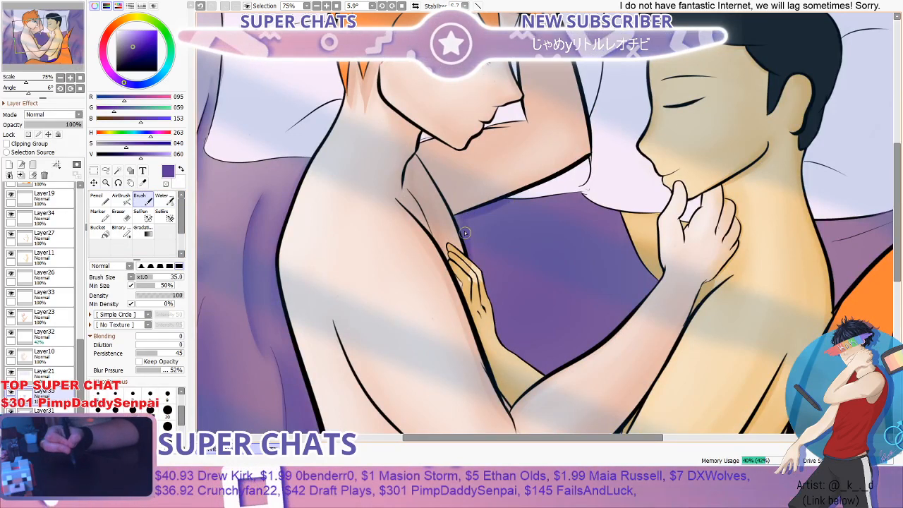
pyautogui.scroll(-3, 499, 364)
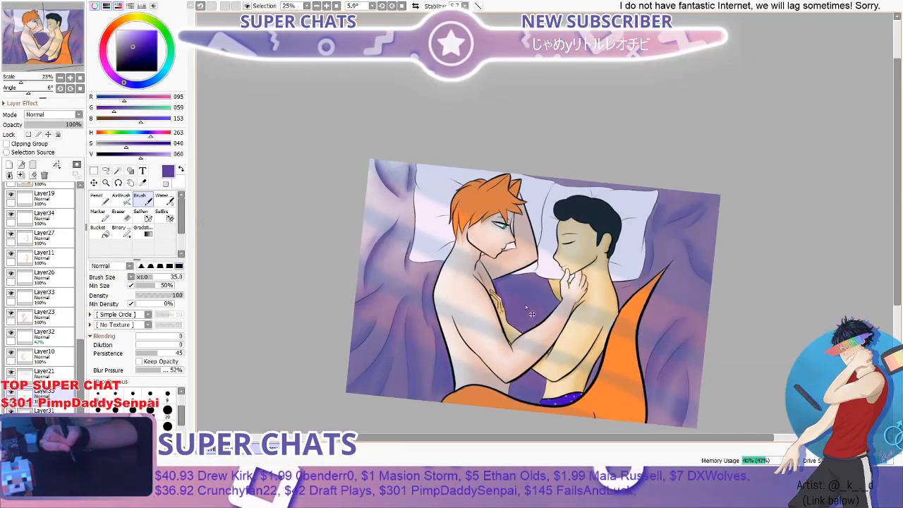
pyautogui.moveTo(897, 182); pyautogui.dragTo(897, 227)
pyautogui.scroll(2, 522, 321)
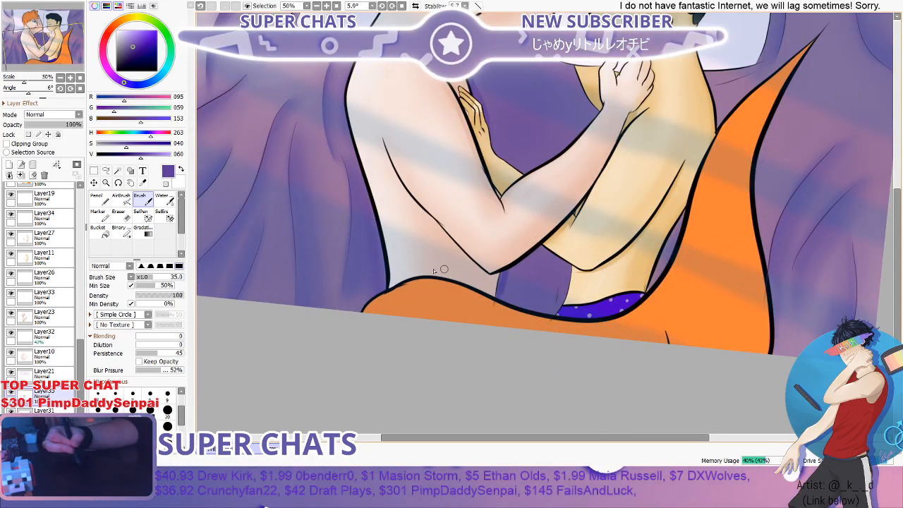
pyautogui.click(164, 200)
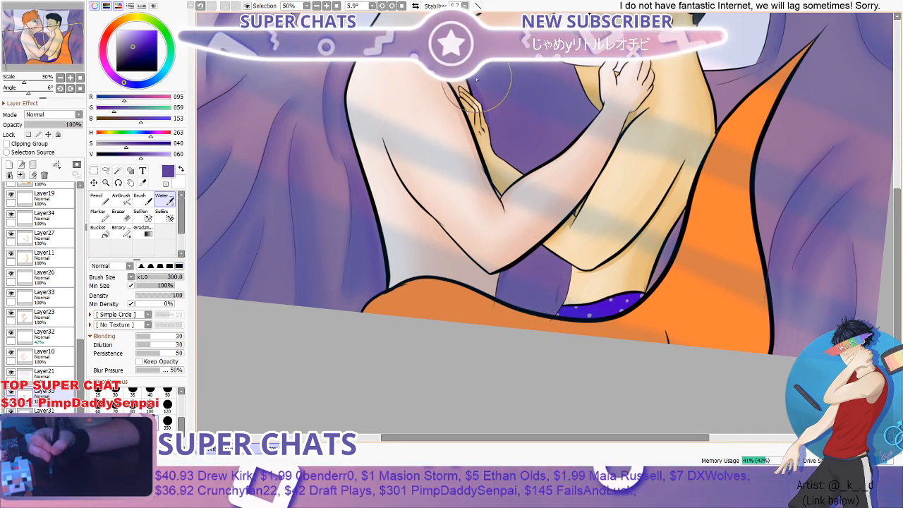
pyautogui.scroll(-2, 607, 92)
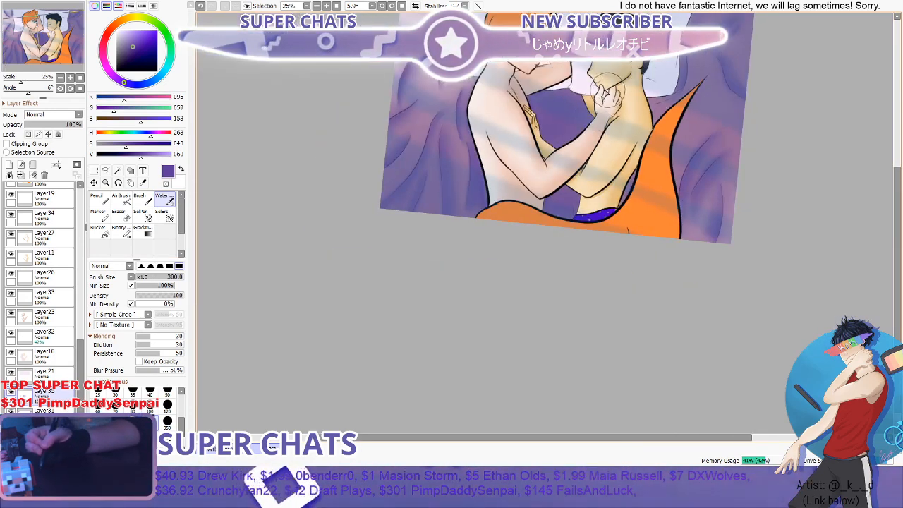
# - Paint purple shading in the narrow gap between the dark-haired figure's lower back and the orange tail with the Pencil at 40, and blend it at 300
pyautogui.press('n')
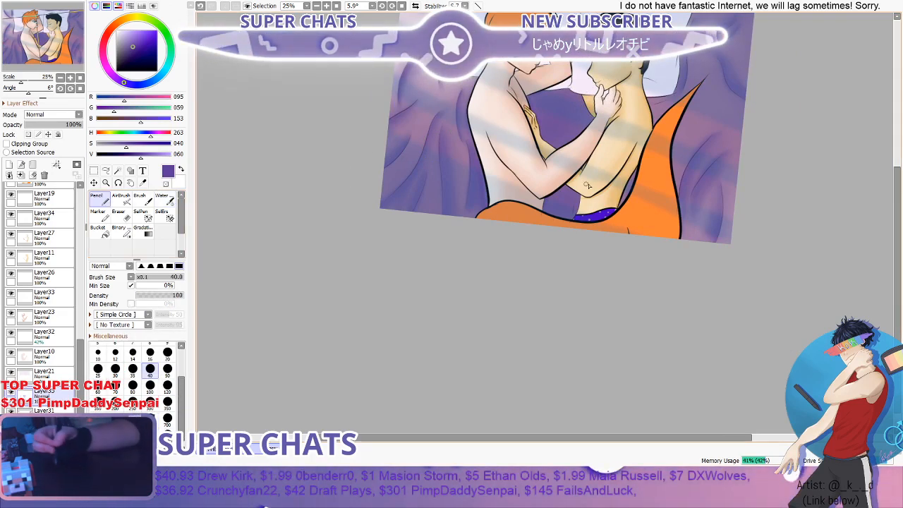
pyautogui.scroll(4, 587, 185)
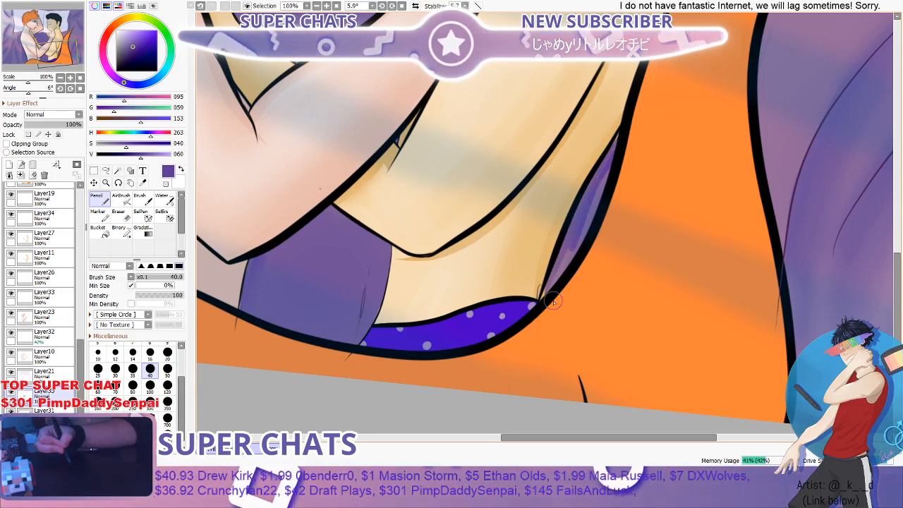
pyautogui.click(164, 201)
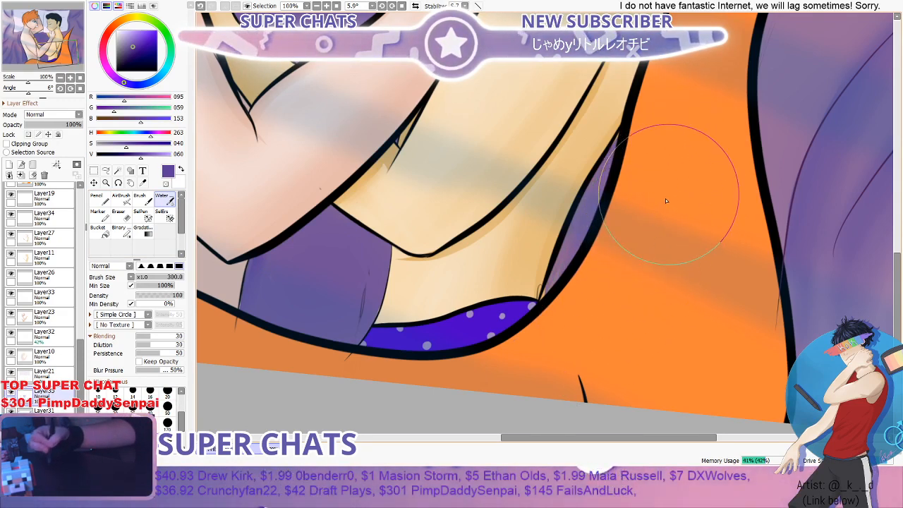
# - Paint a purple shadow behind the dark-haired figure's upper back above the tail with the Brush at 35 and blend it with the Water brush at 300
pyautogui.scroll(-4, 644, 272)
pyautogui.scroll(2, 716, 180)
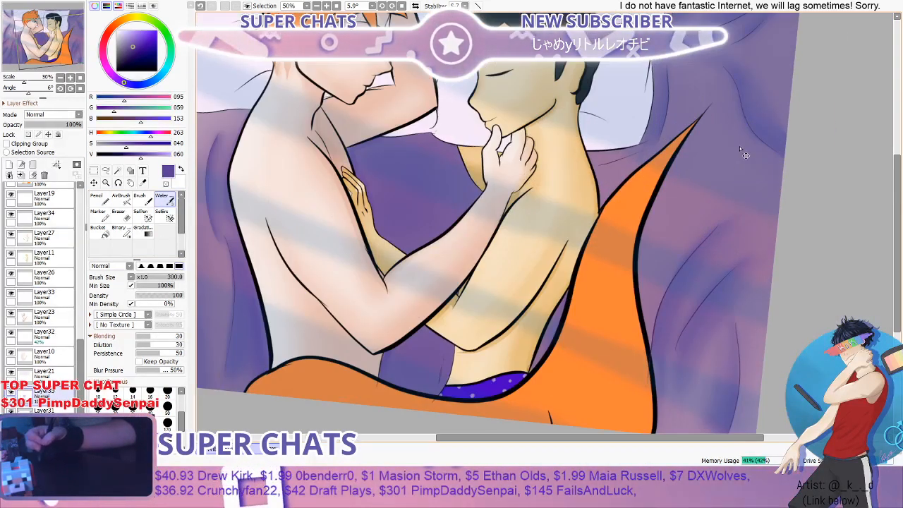
pyautogui.scroll(3, 740, 148)
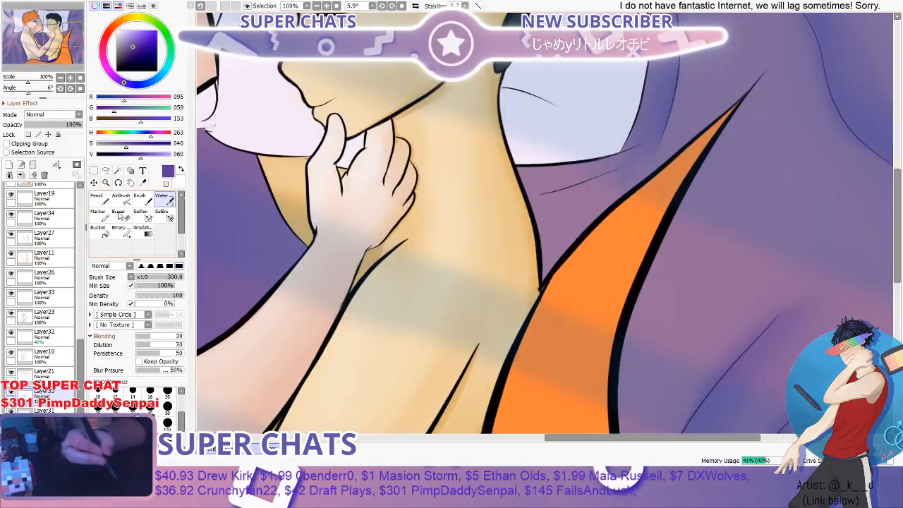
pyautogui.click(140, 201)
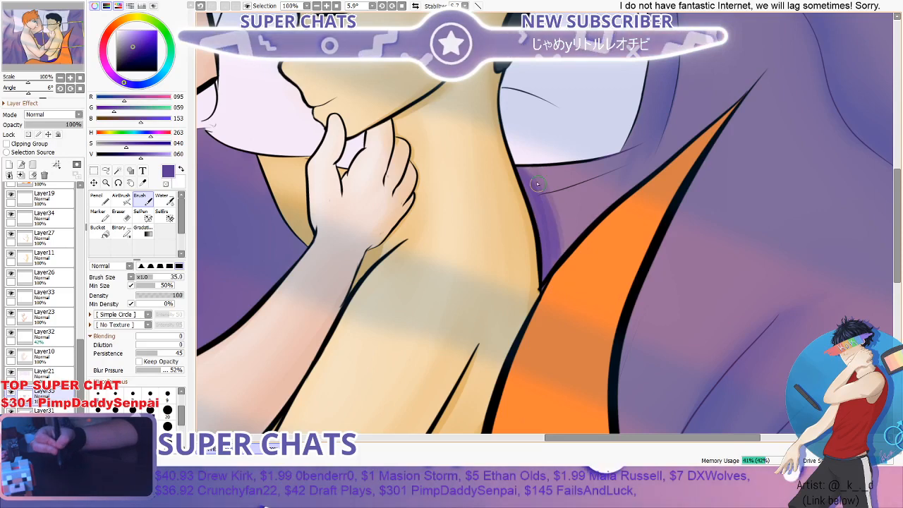
pyautogui.click(173, 201)
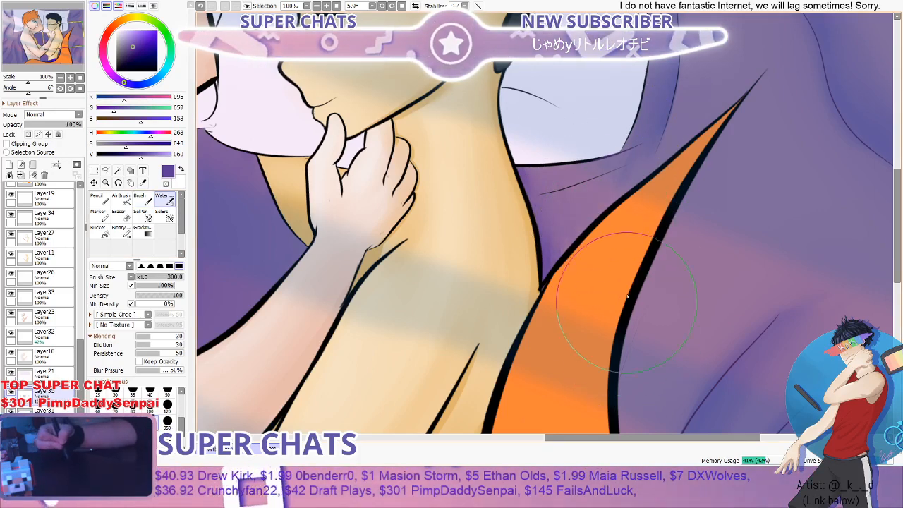
pyautogui.scroll(-3, 614, 186)
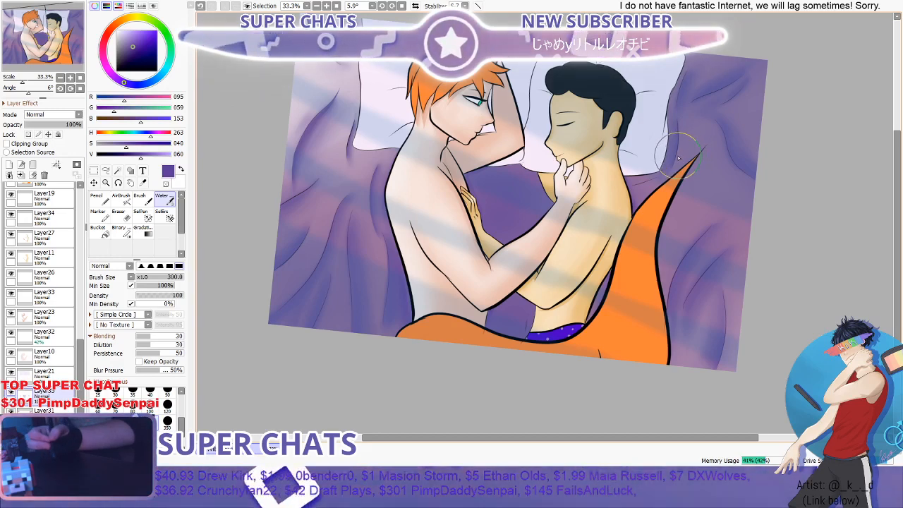
pyautogui.scroll(-1, 534, 227)
pyautogui.scroll(1, 543, 201)
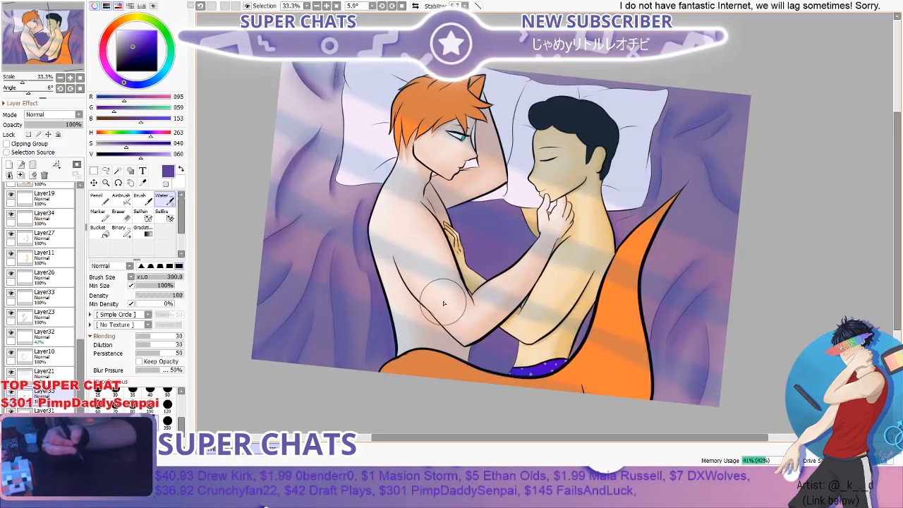
pyautogui.scroll(-2, 444, 303)
pyautogui.scroll(1, 457, 270)
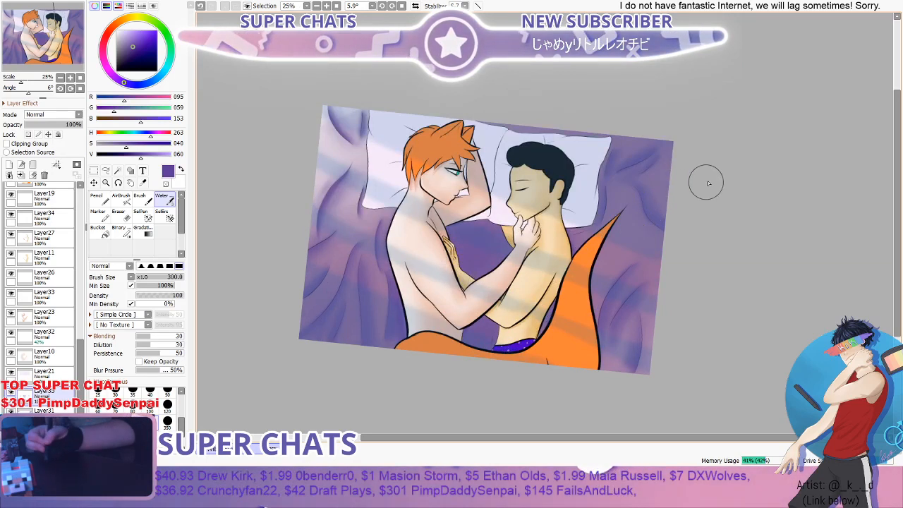
# - Paint purple shading on the bedding along the dark-haired figure's chest above the wrist with the Pencil at 40, and blend it with the Water brush at 40
pyautogui.moveTo(898, 156); pyautogui.dragTo(898, 194)
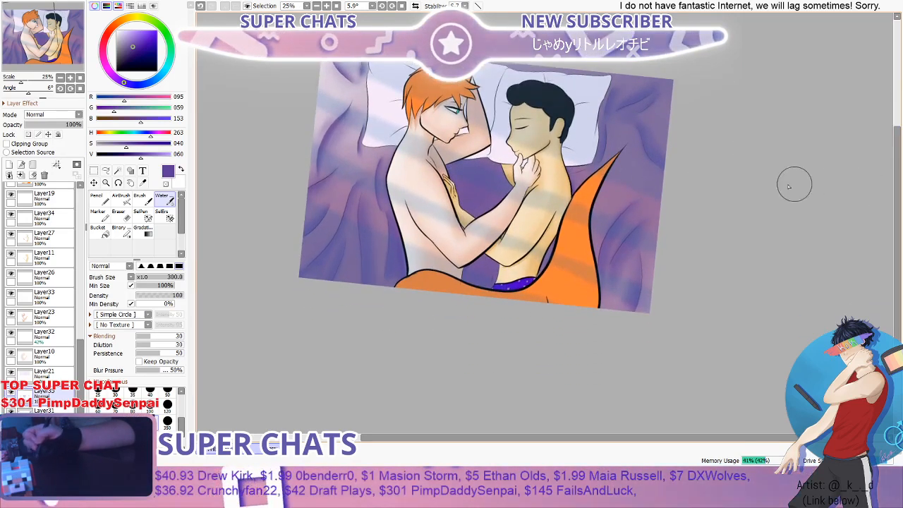
pyautogui.scroll(3, 795, 185)
pyautogui.click(101, 198)
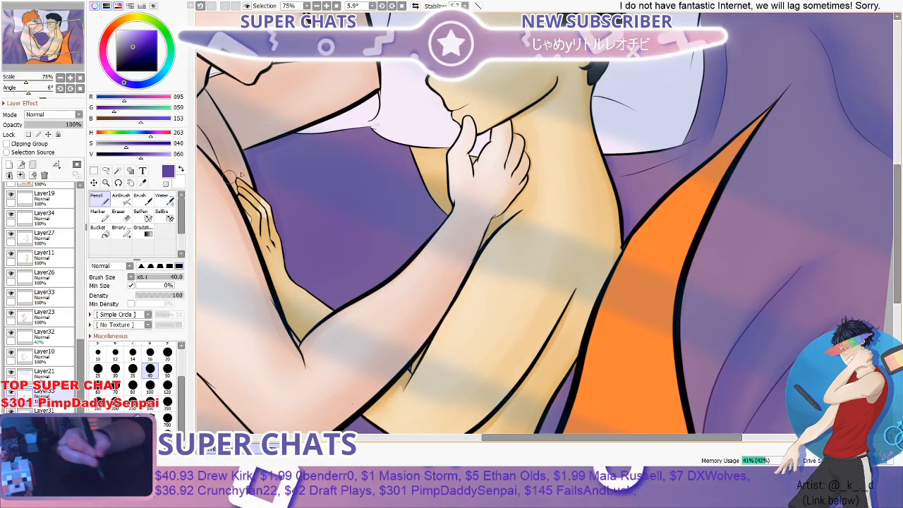
pyautogui.scroll(2, 372, 141)
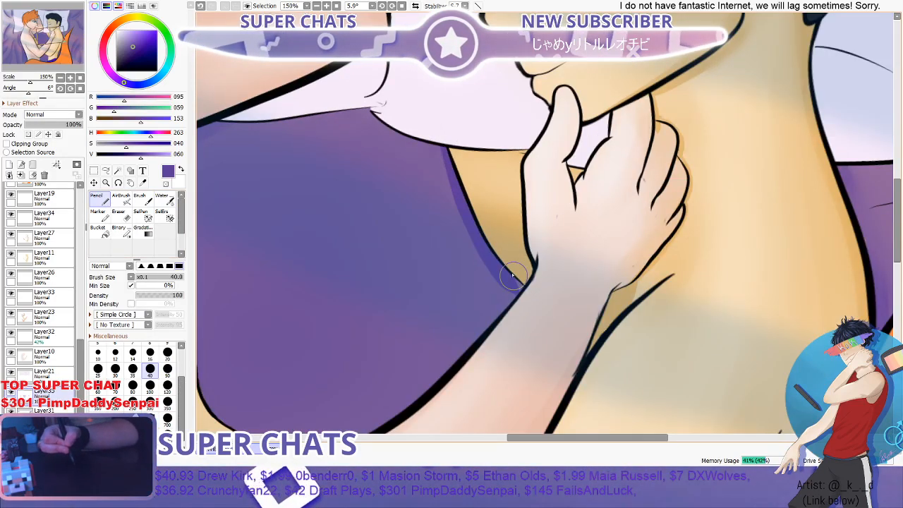
pyautogui.click(145, 200)
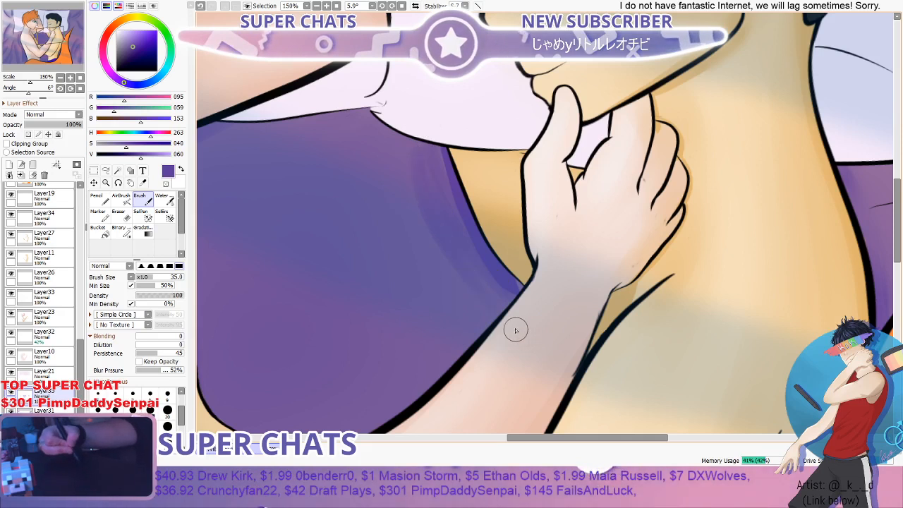
pyautogui.click(163, 199)
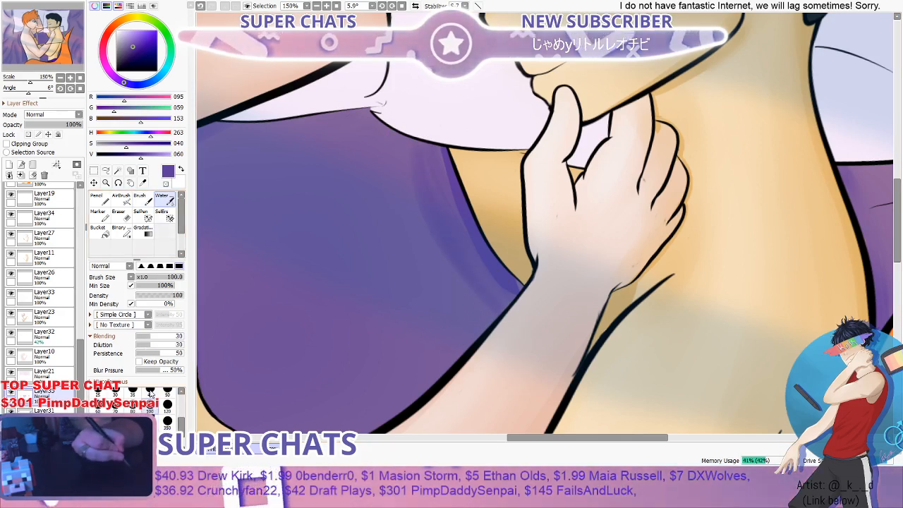
pyautogui.click(150, 392)
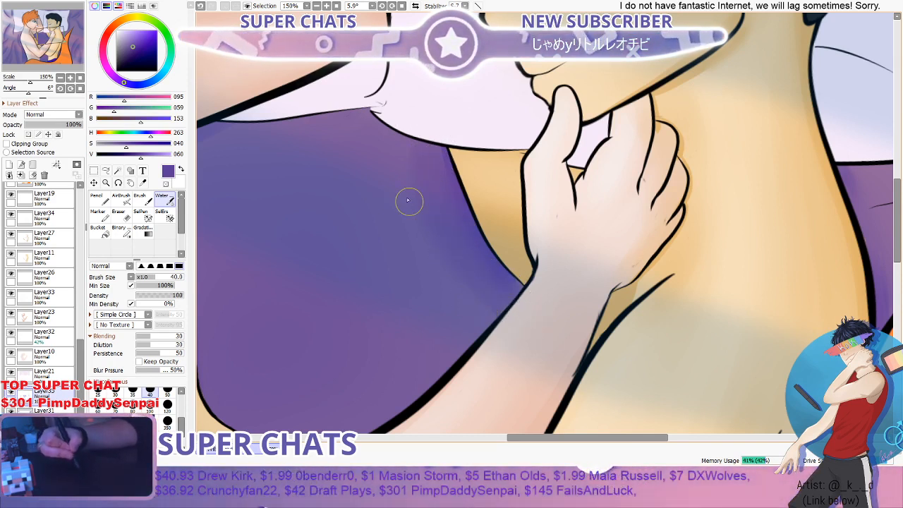
pyautogui.scroll(-4, 439, 205)
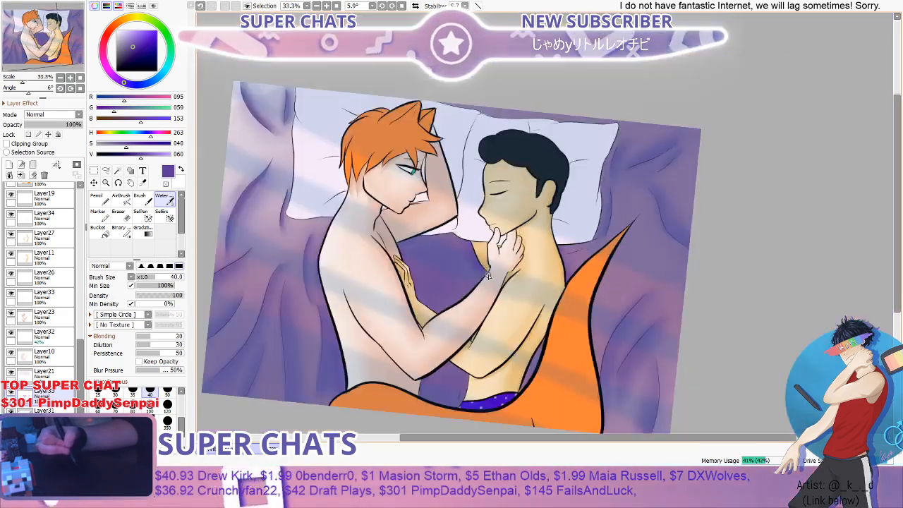
# - Examine the blended bedding shading between the figures both close up and across the whole illustration
pyautogui.scroll(-1, 488, 276)
pyautogui.scroll(2, 480, 262)
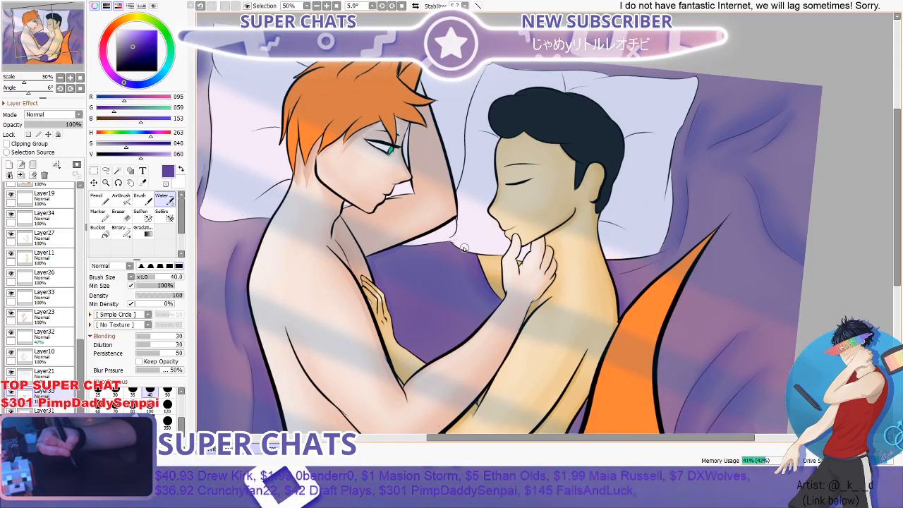
pyautogui.scroll(-3, 502, 335)
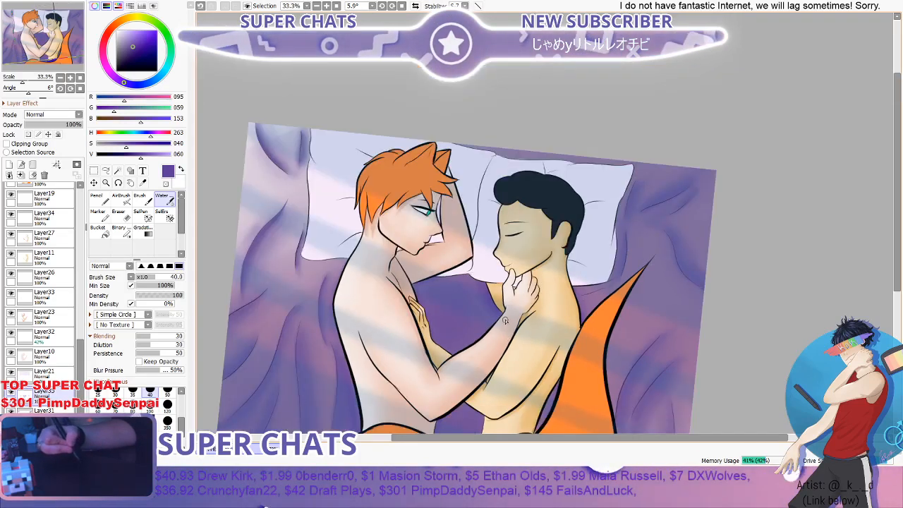
pyautogui.scroll(1, 561, 304)
pyautogui.moveTo(896, 171); pyautogui.dragTo(872, 244)
pyautogui.scroll(-2, 420, 226)
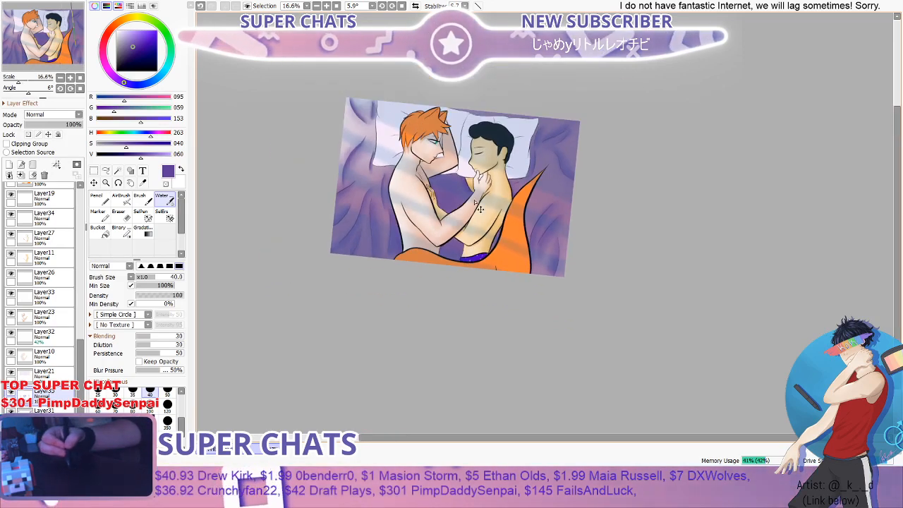
pyautogui.scroll(3, 420, 227)
pyautogui.scroll(-4, 420, 226)
pyautogui.scroll(1, 410, 252)
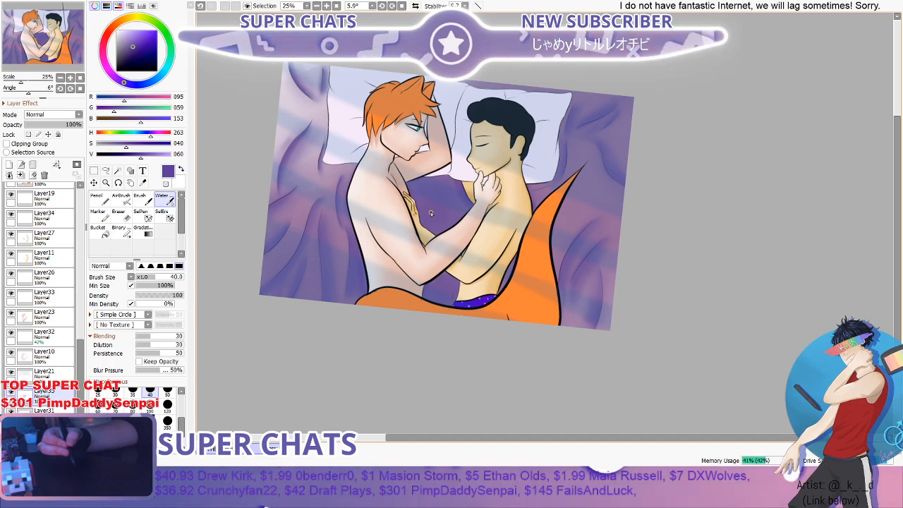
# - On Layer27, smooth the pale highlight patch on the knuckles of the hand resting against the orange-haired figure's chest with the Water brush at 40
pyautogui.scroll(10, 431, 211)
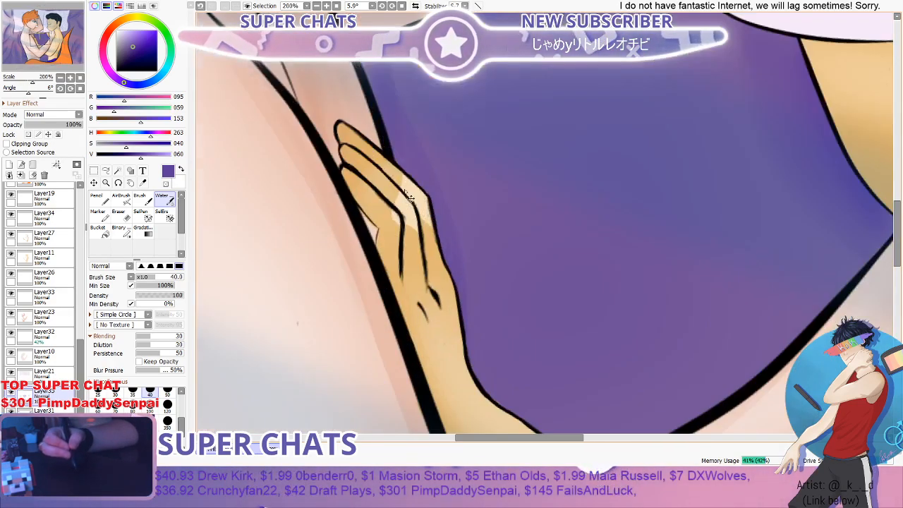
pyautogui.scroll(-3, 403, 211)
pyautogui.scroll(4, 404, 211)
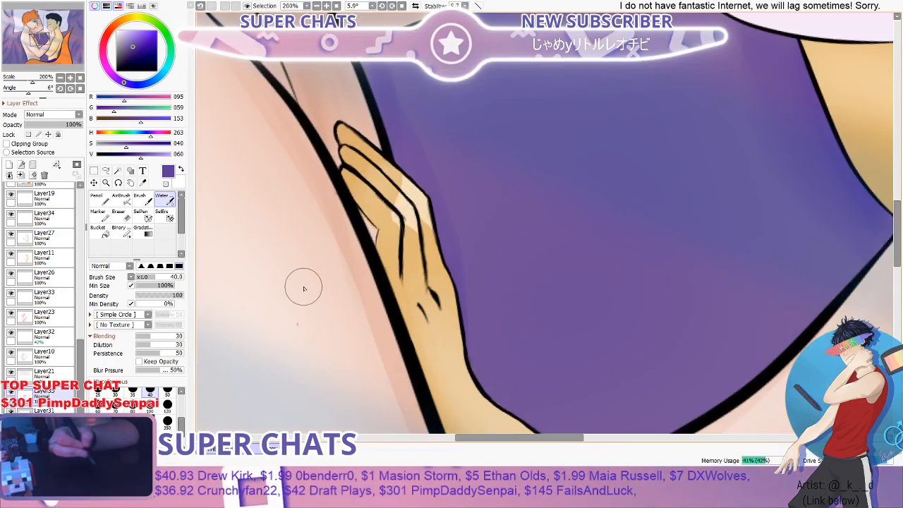
pyautogui.click(48, 238)
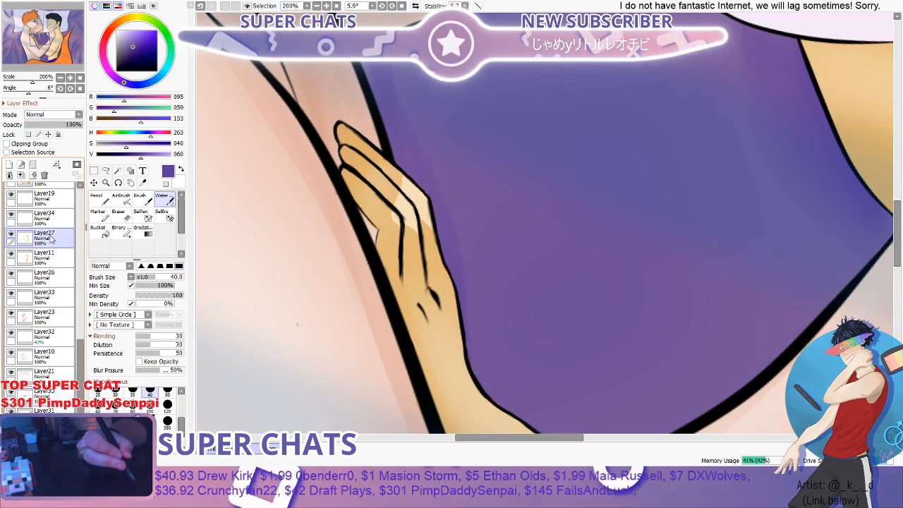
pyautogui.click(99, 201)
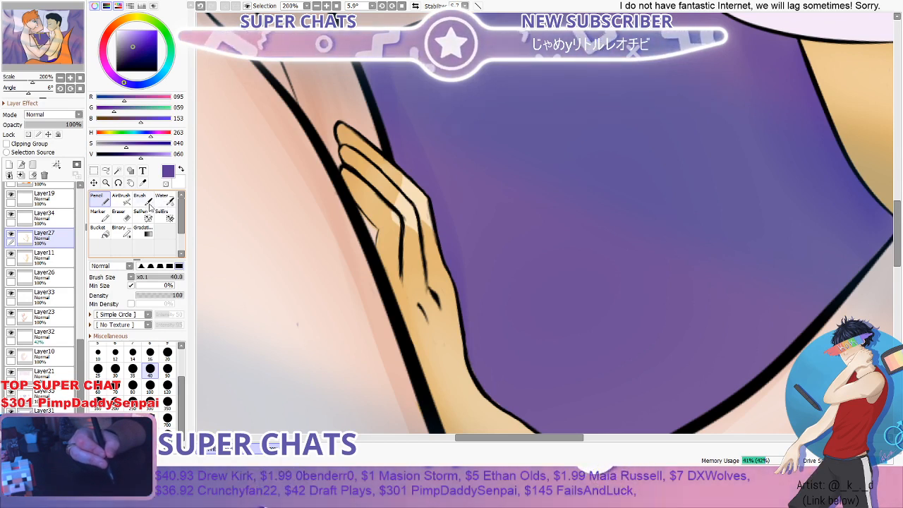
pyautogui.moveTo(400, 186); pyautogui.dragTo(420, 207)
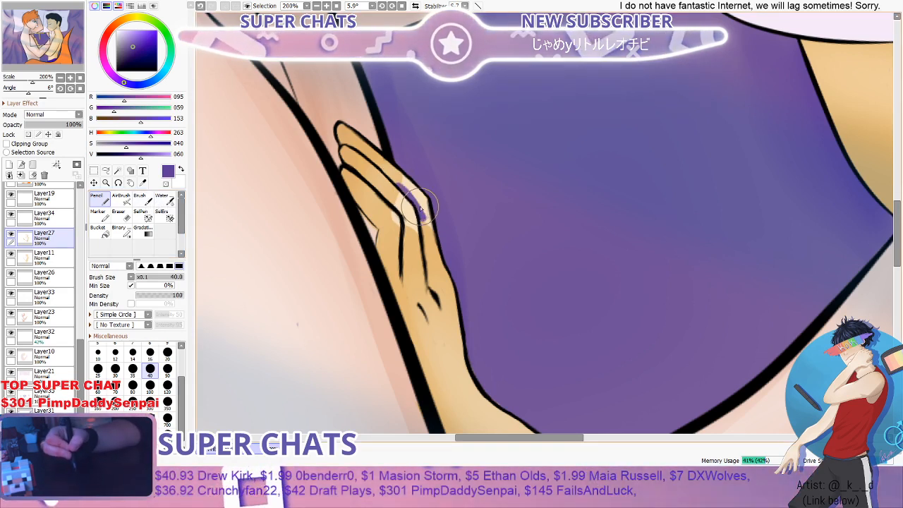
pyautogui.click(165, 199)
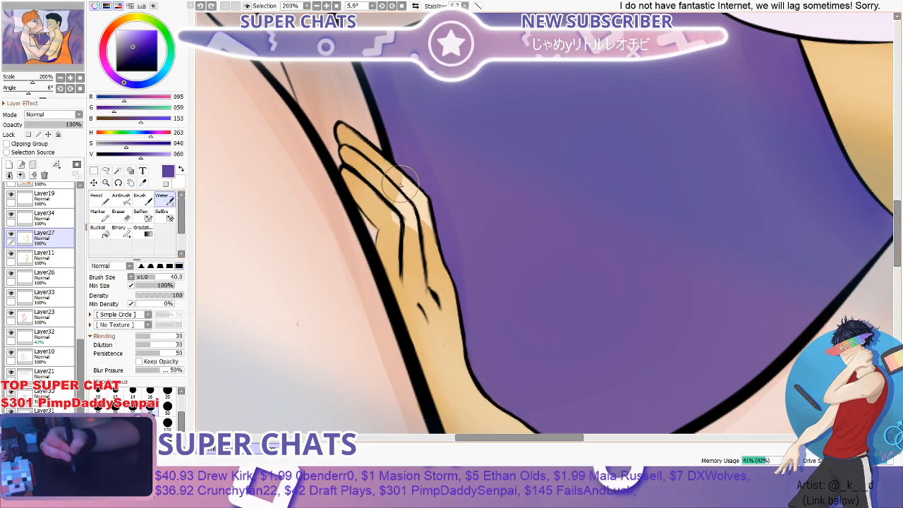
pyautogui.moveTo(414, 218)
pyautogui.mouseDown()
pyautogui.moveTo(397, 180)
pyautogui.moveTo(417, 281)
pyautogui.moveTo(394, 187)
pyautogui.moveTo(435, 260)
pyautogui.moveTo(404, 222)
pyautogui.moveTo(381, 167)
pyautogui.moveTo(414, 229)
pyautogui.moveTo(385, 178)
pyautogui.mouseUp()
# - Erase the skin-colored spill on the bedding just outside the resting hand's outline with the Eraser at 40
pyautogui.scroll(-7, 447, 231)
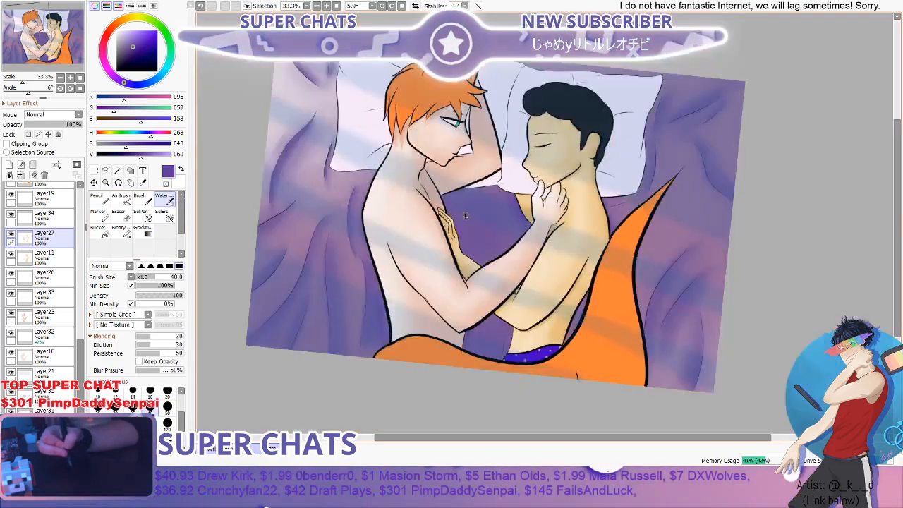
pyautogui.scroll(3, 465, 215)
pyautogui.scroll(4, 463, 234)
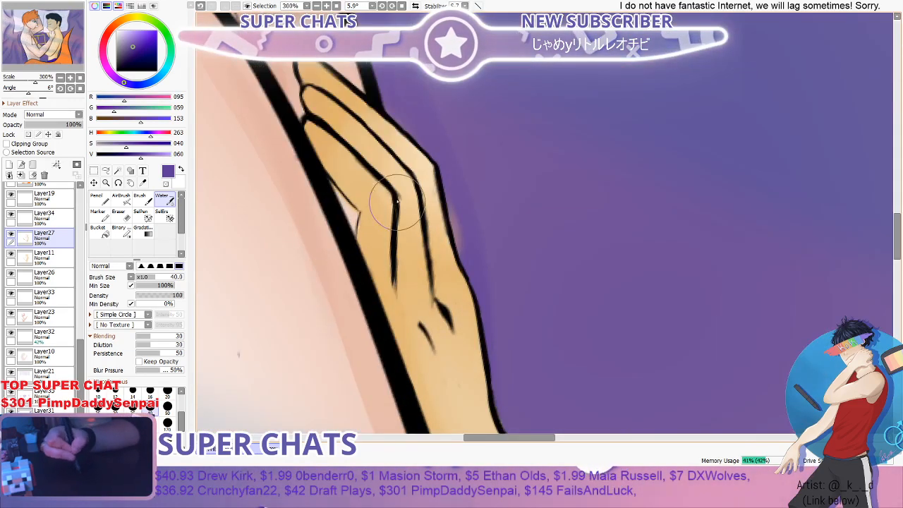
pyautogui.press('e')
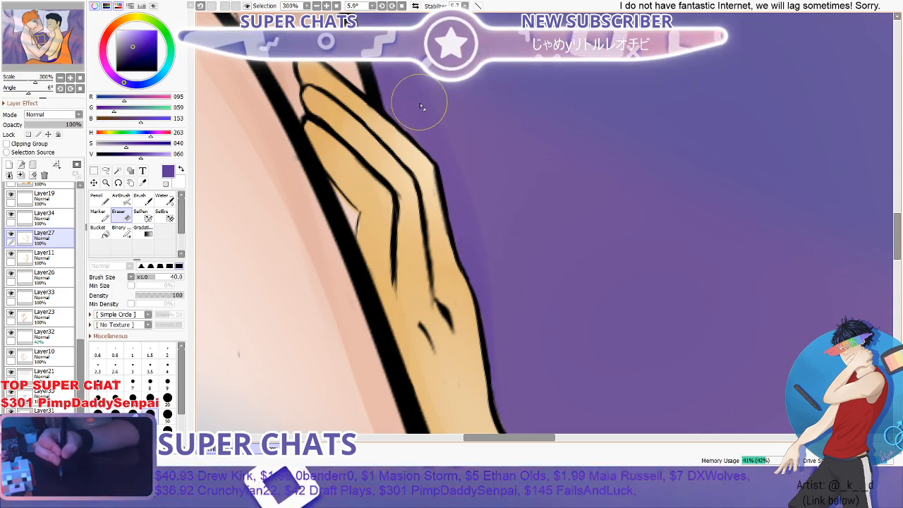
pyautogui.scroll(-8, 498, 260)
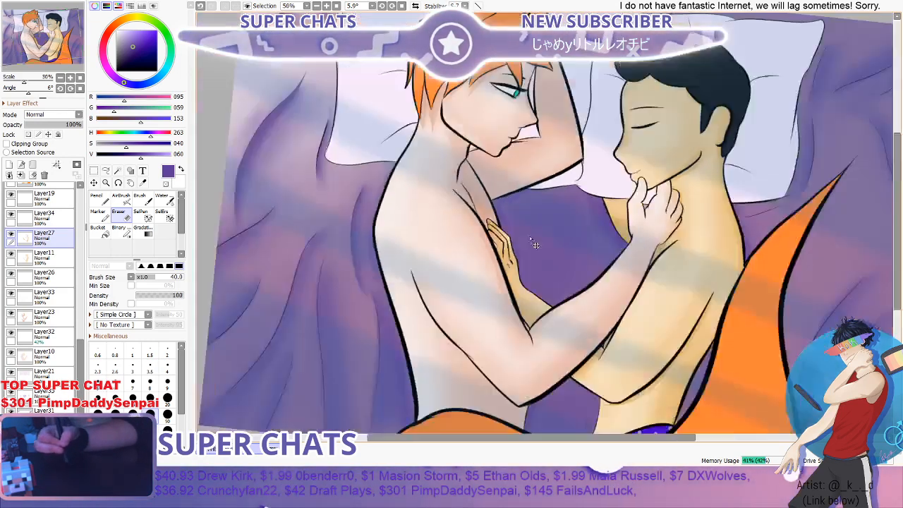
# - Examine the whole illustration and compare it with and without the diagonal light streaks on Layer22
pyautogui.scroll(1, 565, 253)
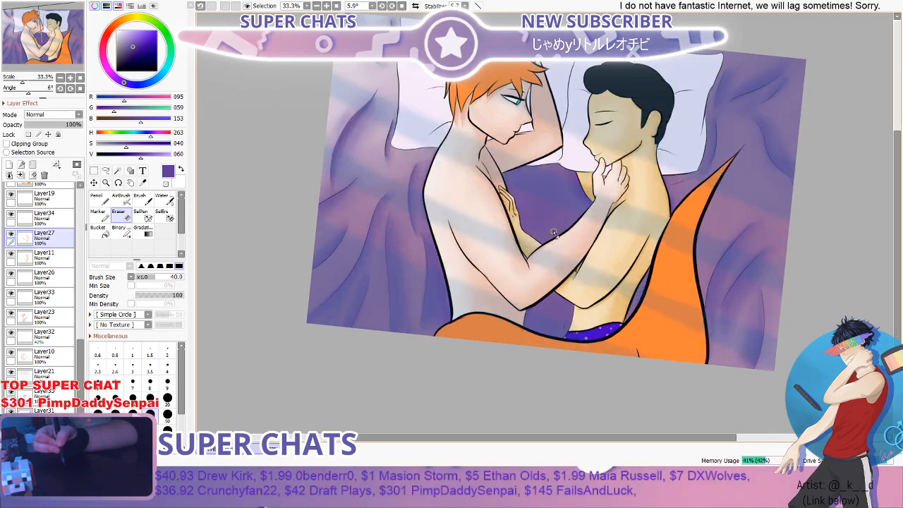
pyautogui.scroll(1, 540, 204)
pyautogui.scroll(-2, 538, 203)
pyautogui.scroll(1, 538, 197)
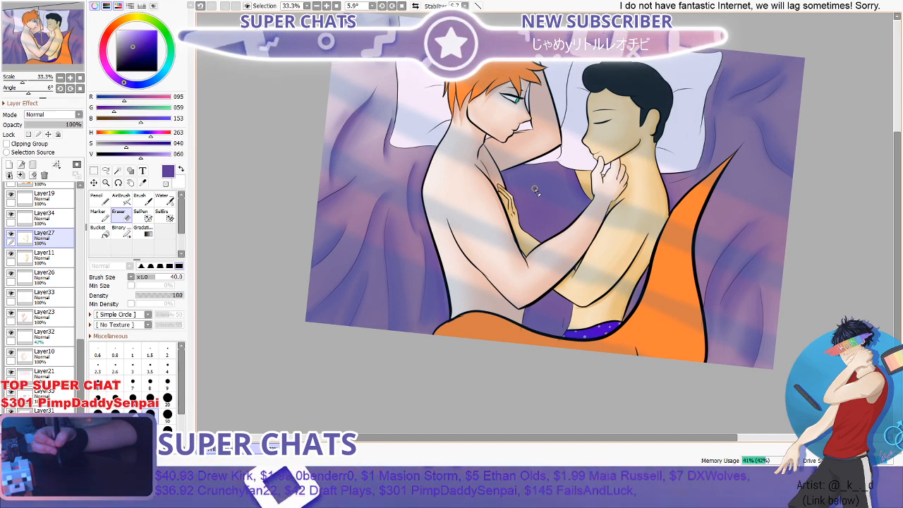
pyautogui.scroll(-2, 535, 187)
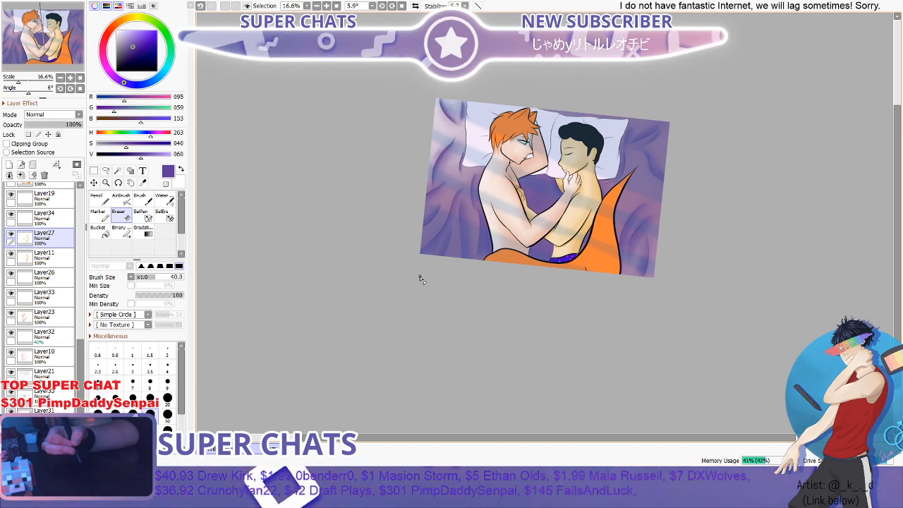
pyautogui.scroll(5, 38, 282)
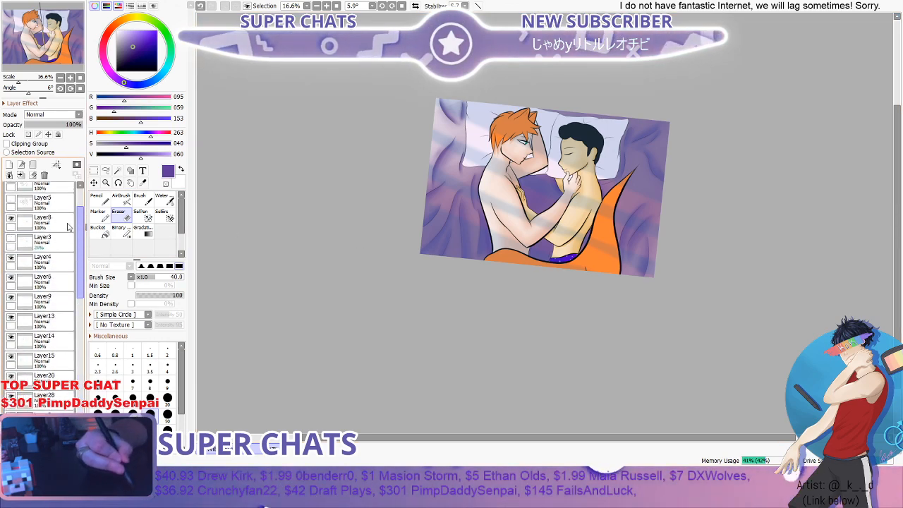
pyautogui.click(36, 212)
pyautogui.click(11, 209)
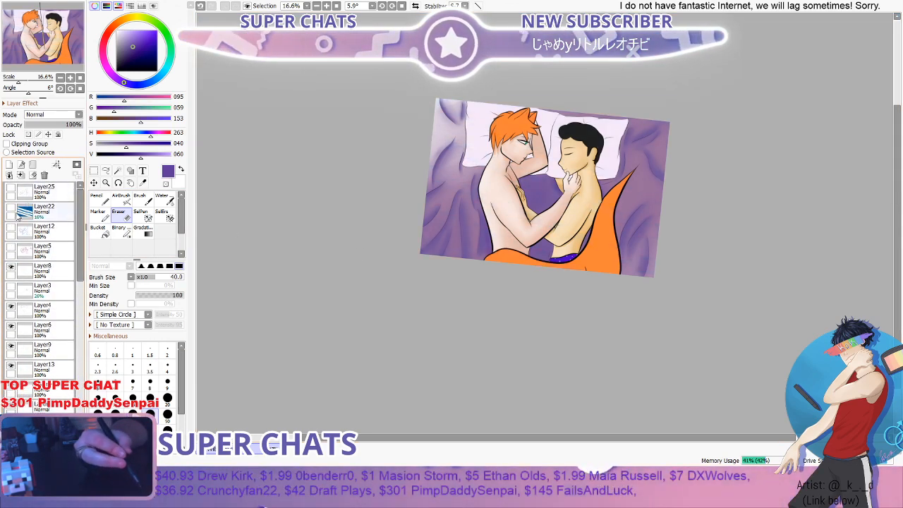
pyautogui.click(11, 209)
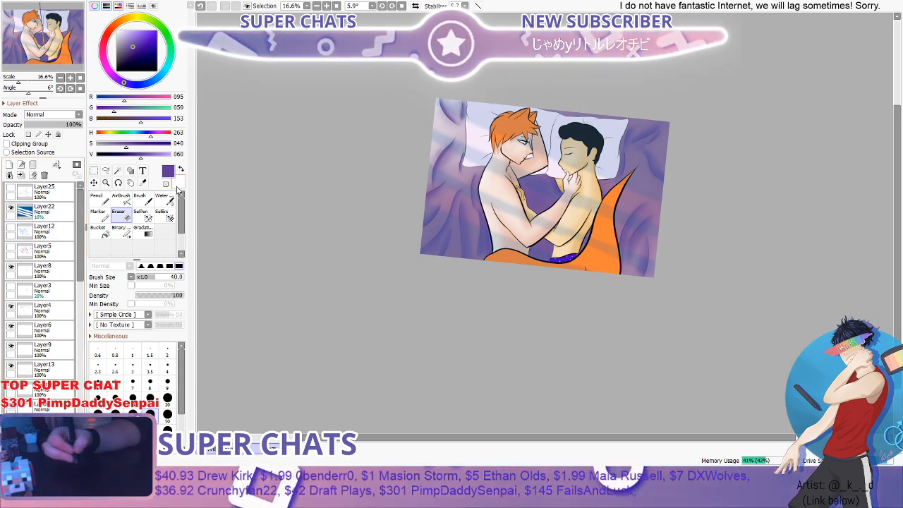
pyautogui.scroll(-1, 408, 284)
pyautogui.scroll(1, 425, 171)
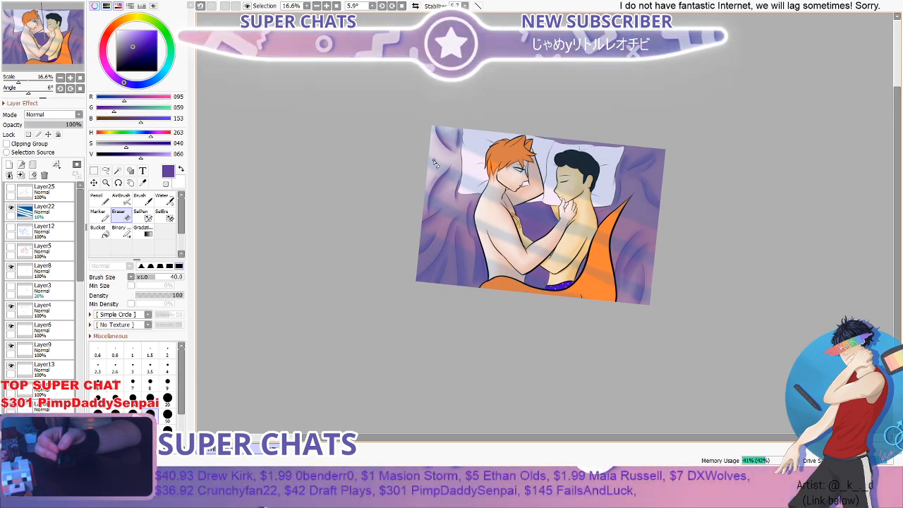
# - Add a new layer directly above the orange hair color layer, Layer17, and hide the light streaks on Layer22
pyautogui.scroll(1, 499, 147)
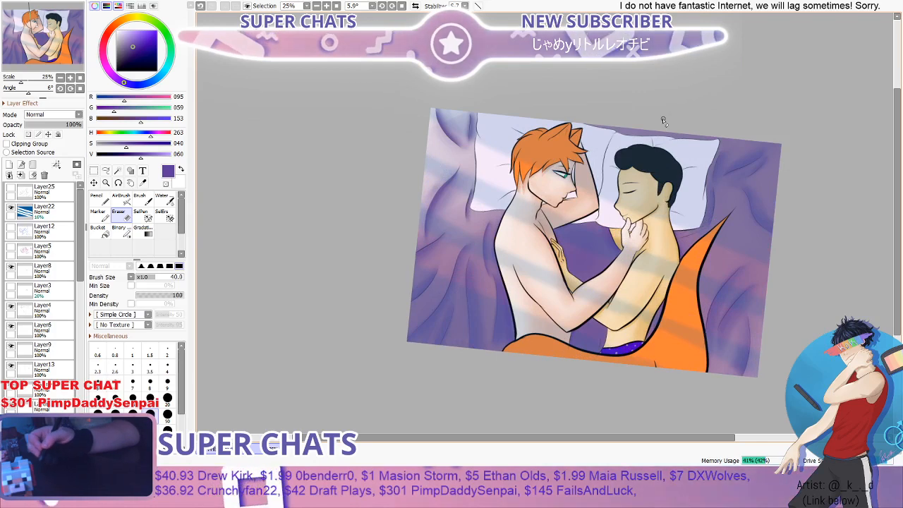
pyautogui.scroll(1, 657, 125)
pyautogui.scroll(1, 657, 125)
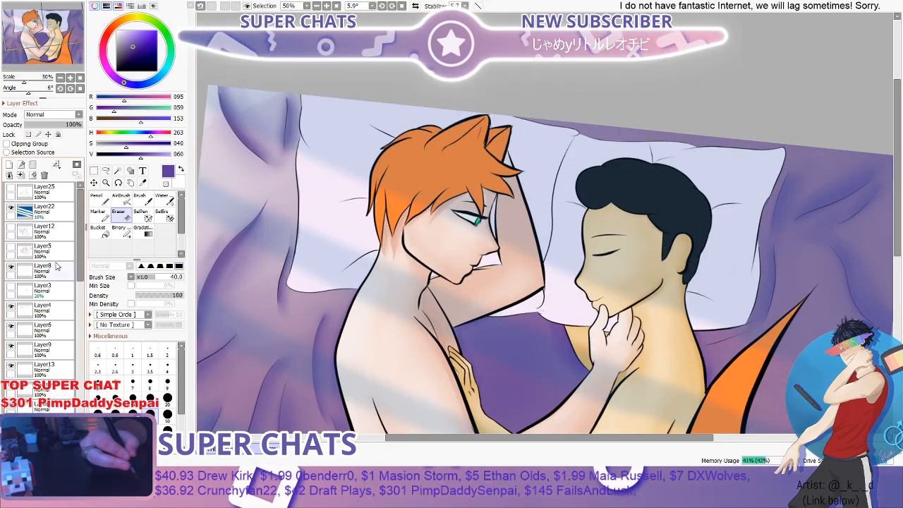
pyautogui.scroll(-5, 79, 263)
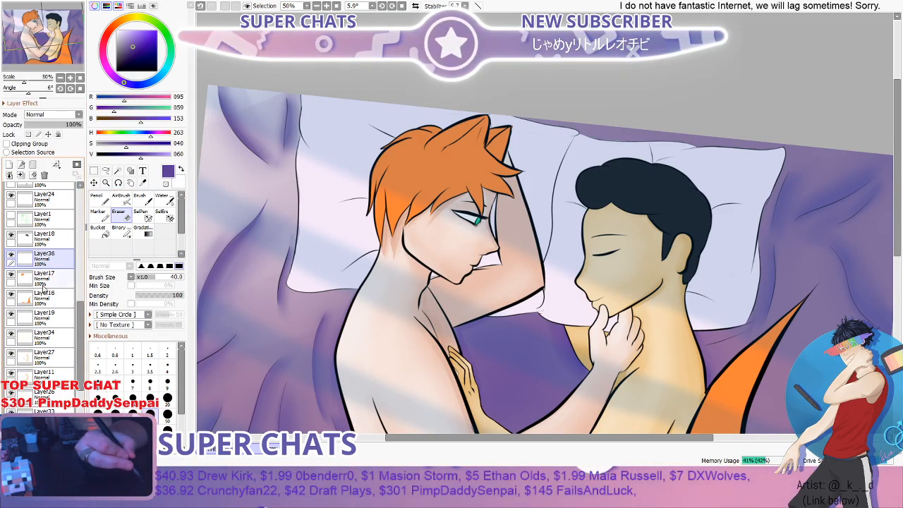
pyautogui.scroll(5, 71, 194)
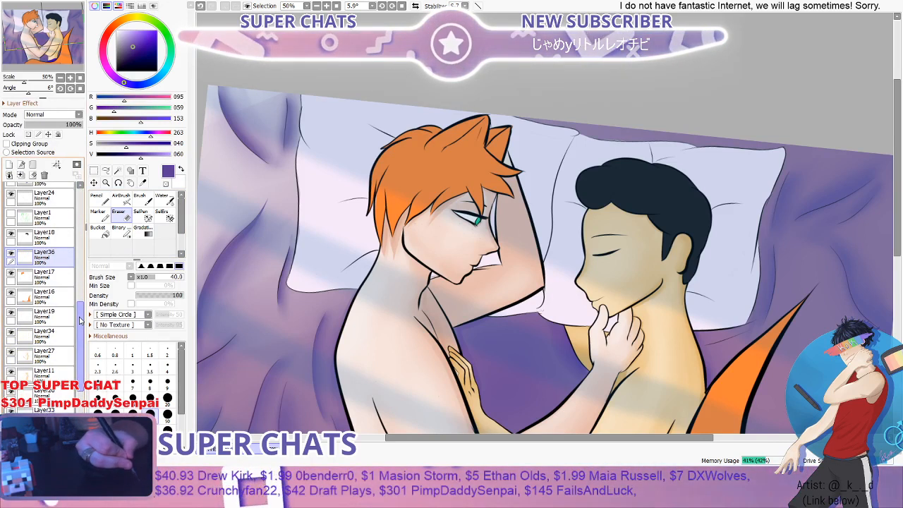
pyautogui.click(11, 209)
pyautogui.scroll(-5, 60, 345)
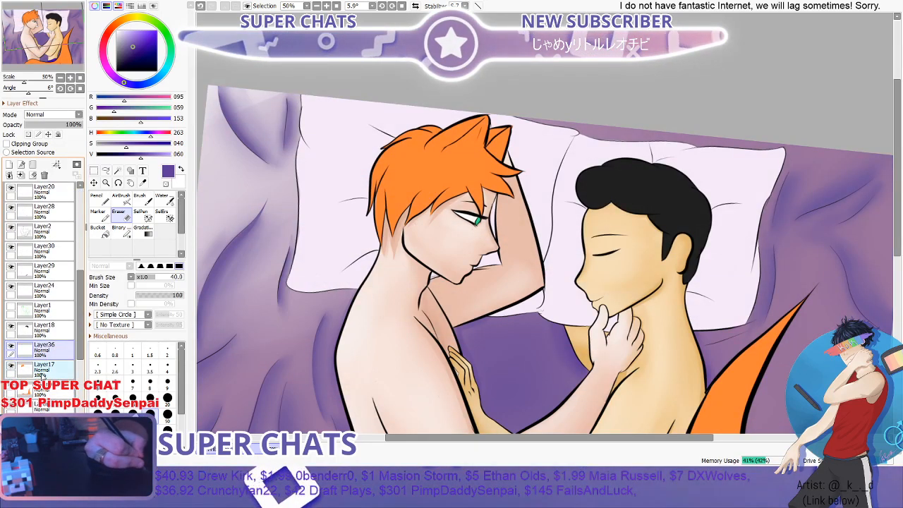
# - Sample the orange hair color from Layer17, darken it to value 88, and choose the Pencil at 40 on Layer36
pyautogui.click(42, 367)
pyautogui.click(142, 183)
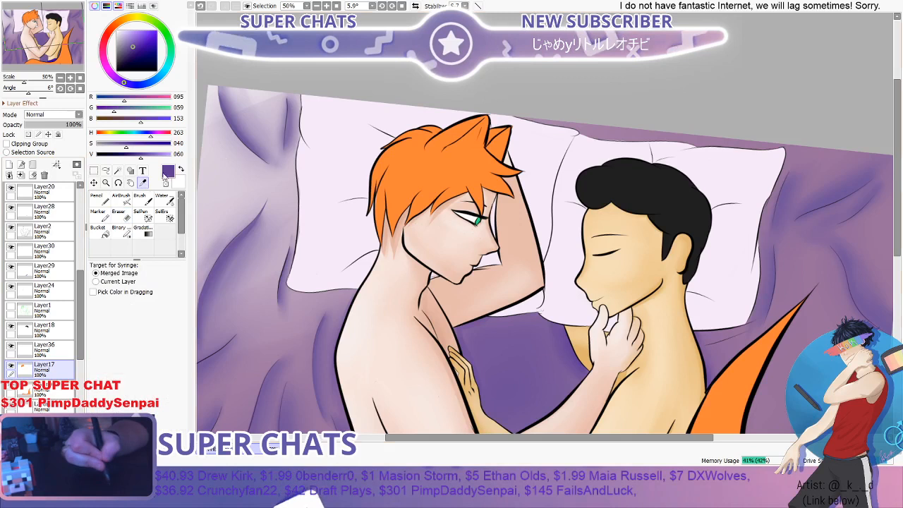
pyautogui.click(421, 162)
pyautogui.click(44, 348)
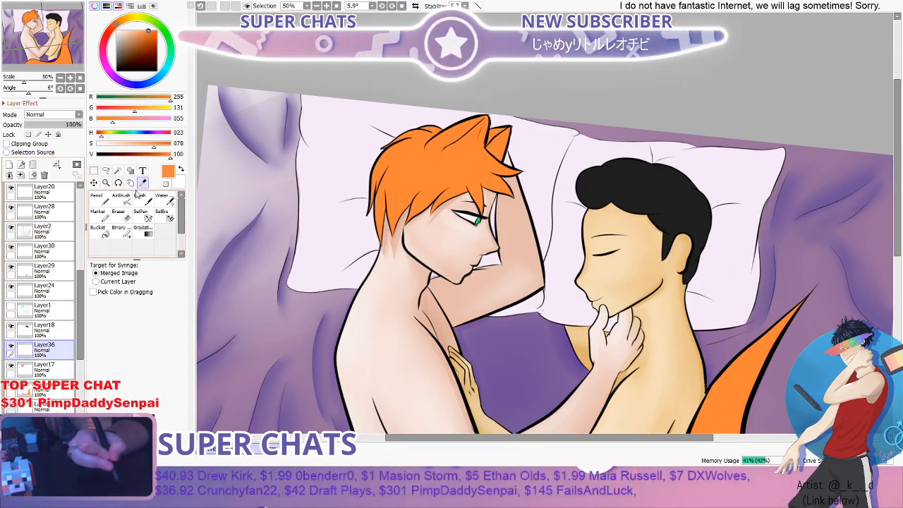
pyautogui.click(164, 155)
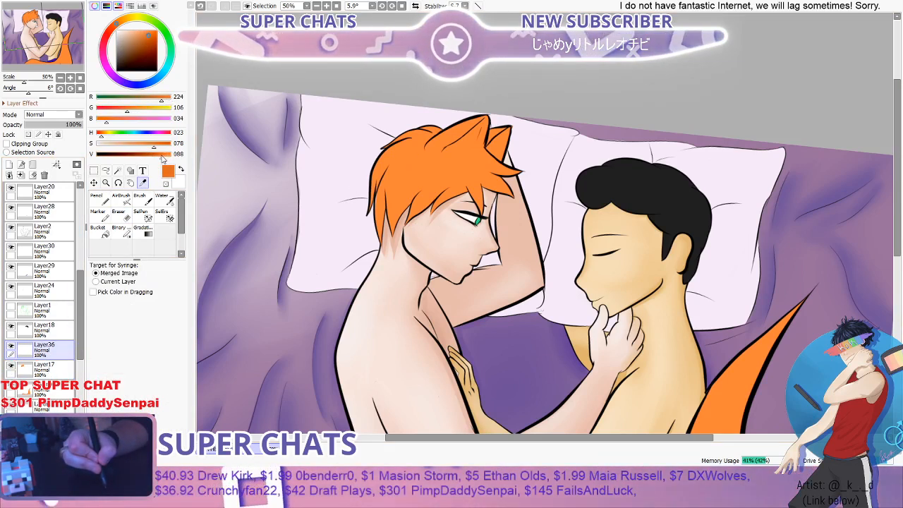
pyautogui.moveTo(163, 154); pyautogui.dragTo(161, 155)
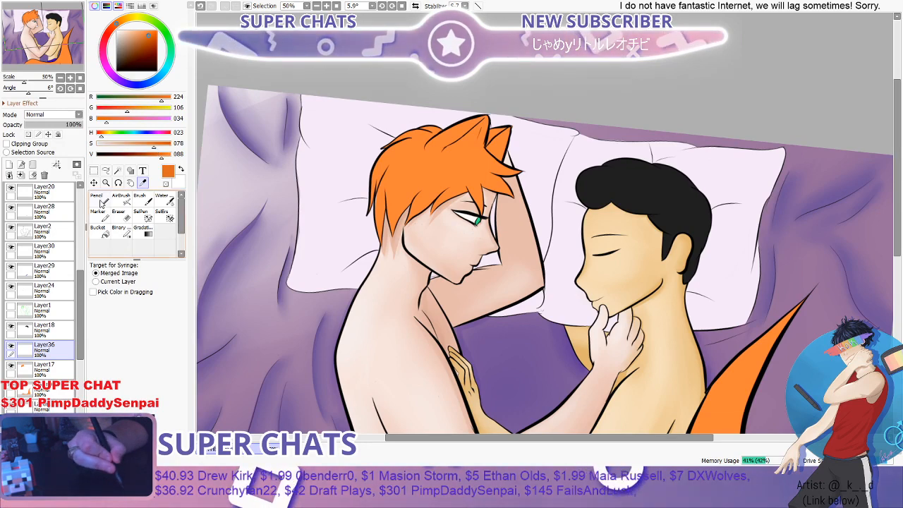
pyautogui.click(101, 204)
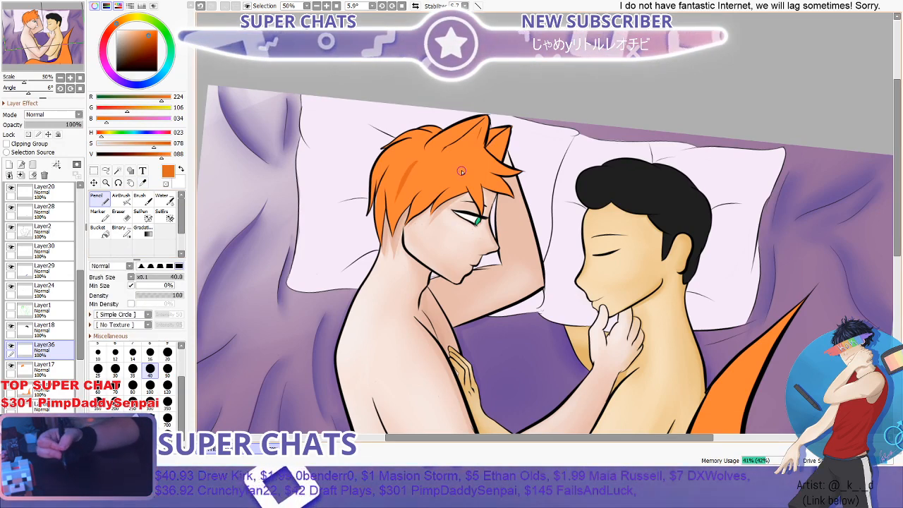
# - Paint darker orange shadows on the two pointed hair locks over the temple, following the line between them
pyautogui.scroll(4, 461, 171)
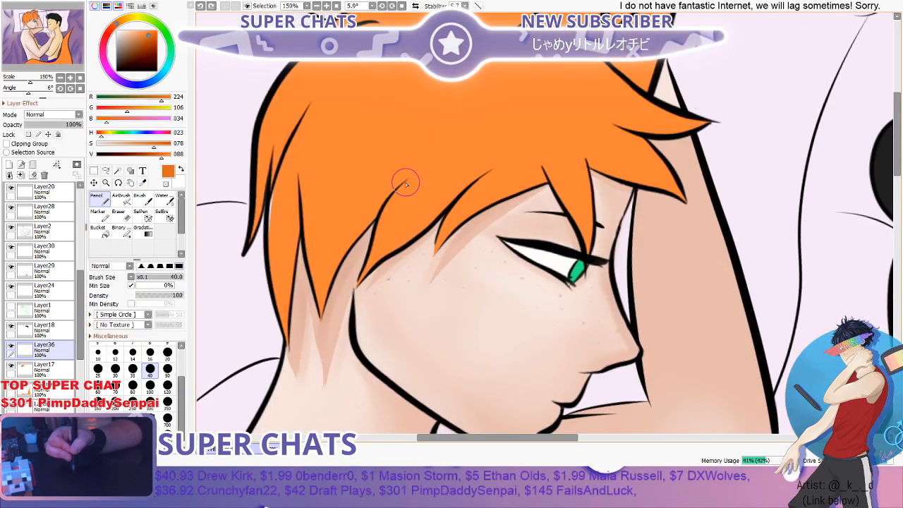
pyautogui.scroll(-3, 412, 184)
pyautogui.scroll(4, 431, 183)
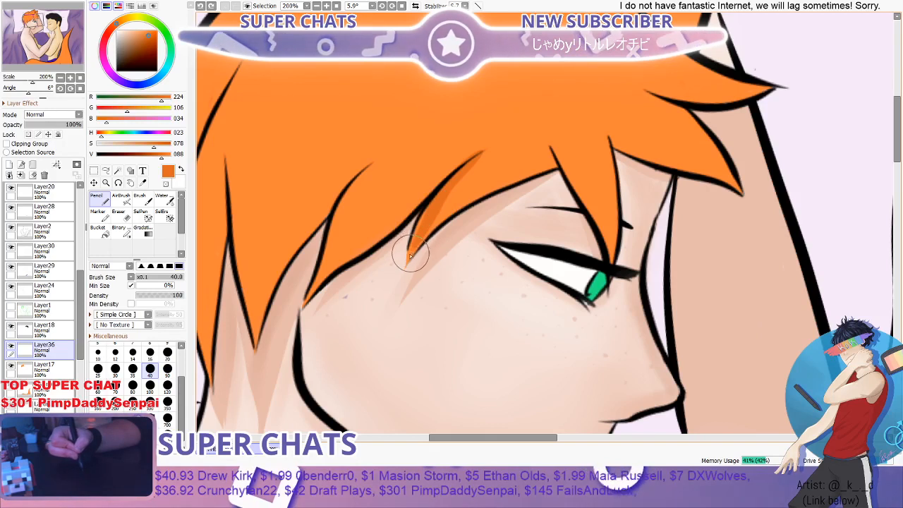
pyautogui.moveTo(407, 265)
pyautogui.mouseDown()
pyautogui.moveTo(432, 202)
pyautogui.moveTo(421, 224)
pyautogui.moveTo(477, 149)
pyautogui.mouseUp()
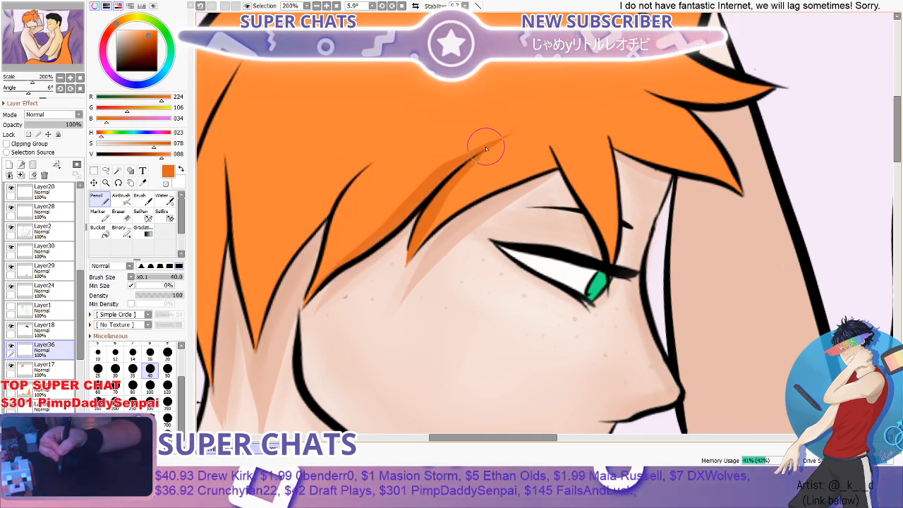
pyautogui.moveTo(443, 172); pyautogui.dragTo(306, 288)
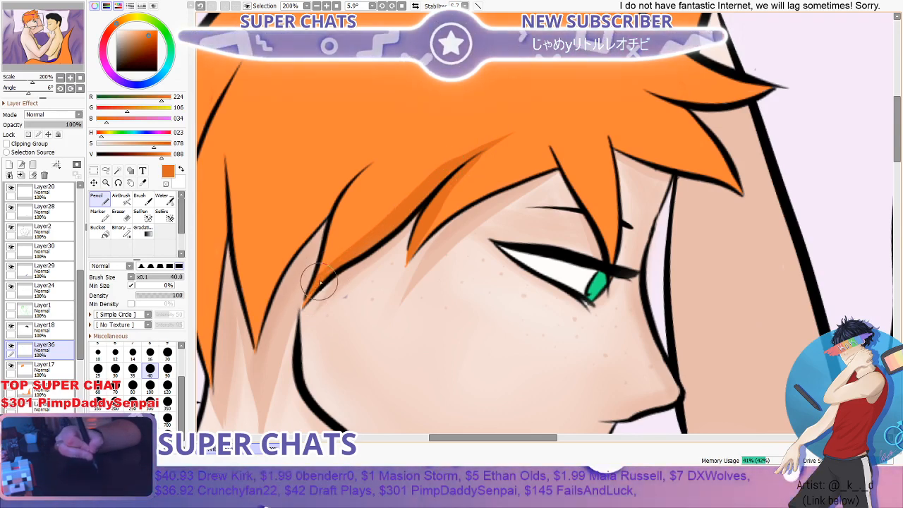
# - Shade the edges of the long hair locks beside the jaw and at the nape in darker orange
pyautogui.scroll(-2, 390, 194)
pyautogui.scroll(2, 342, 216)
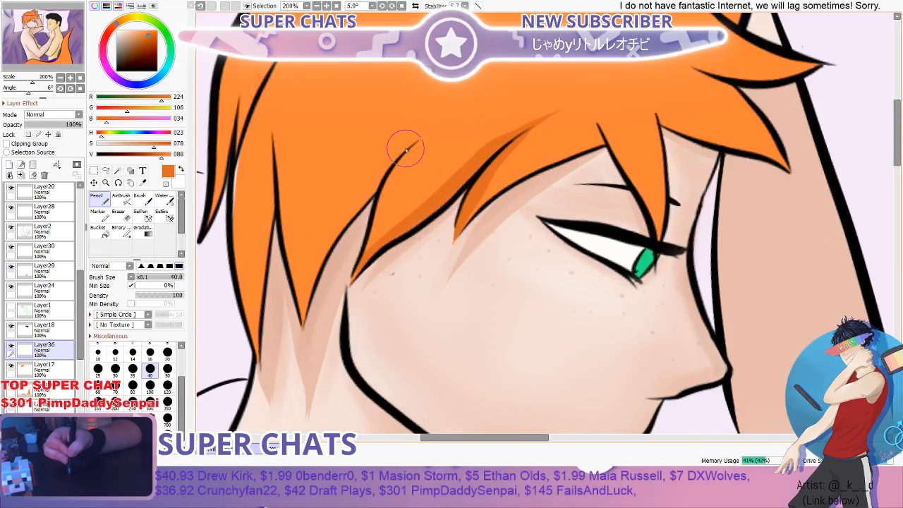
pyautogui.moveTo(381, 183)
pyautogui.mouseDown()
pyautogui.moveTo(325, 250)
pyautogui.moveTo(304, 329)
pyautogui.mouseUp()
pyautogui.scroll(-1, 309, 264)
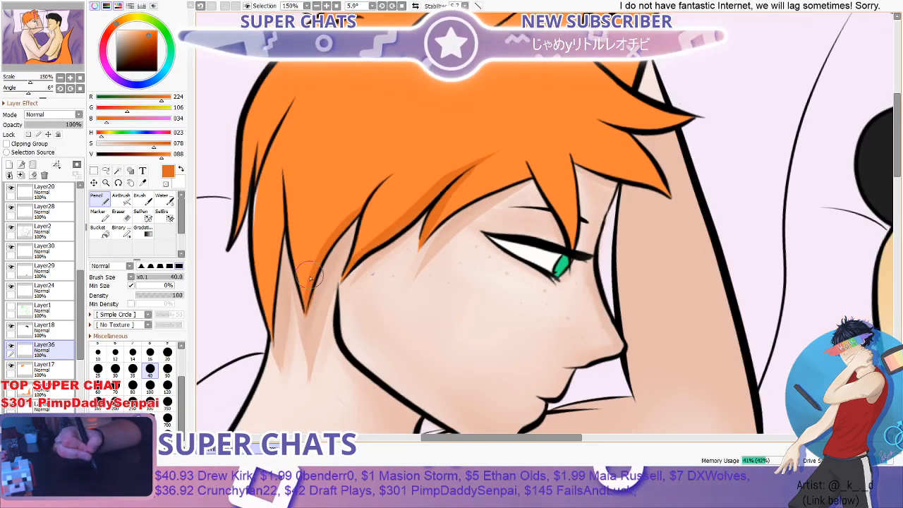
pyautogui.scroll(1, 311, 278)
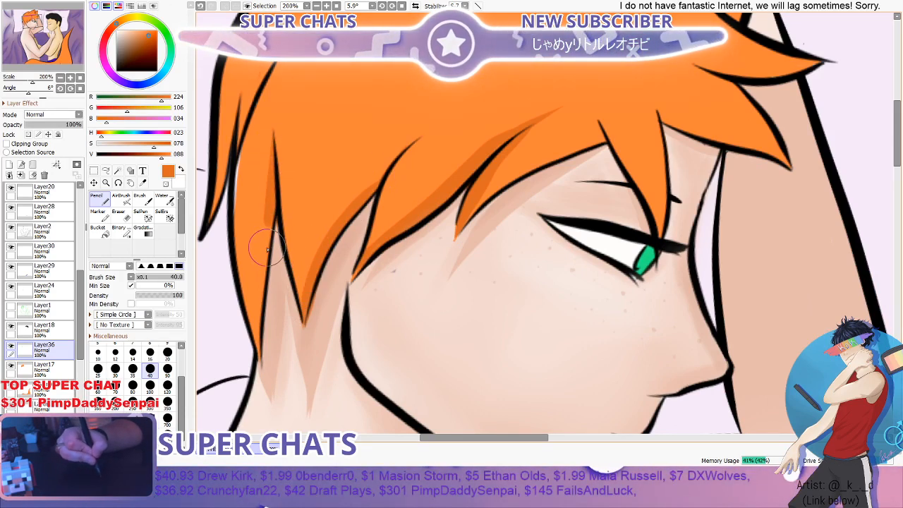
# - Add darker orange shadows to the outer hair locks at the back of the head
pyautogui.scroll(-3, 275, 211)
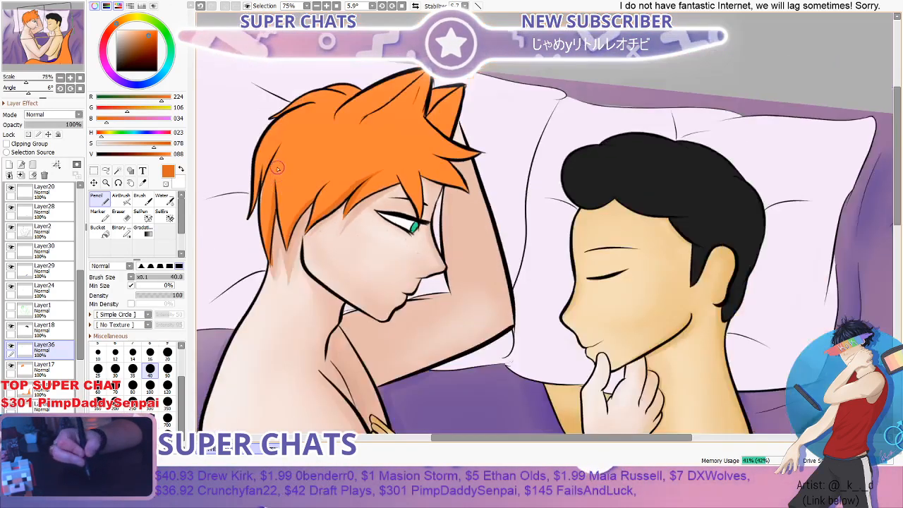
pyautogui.scroll(3, 280, 157)
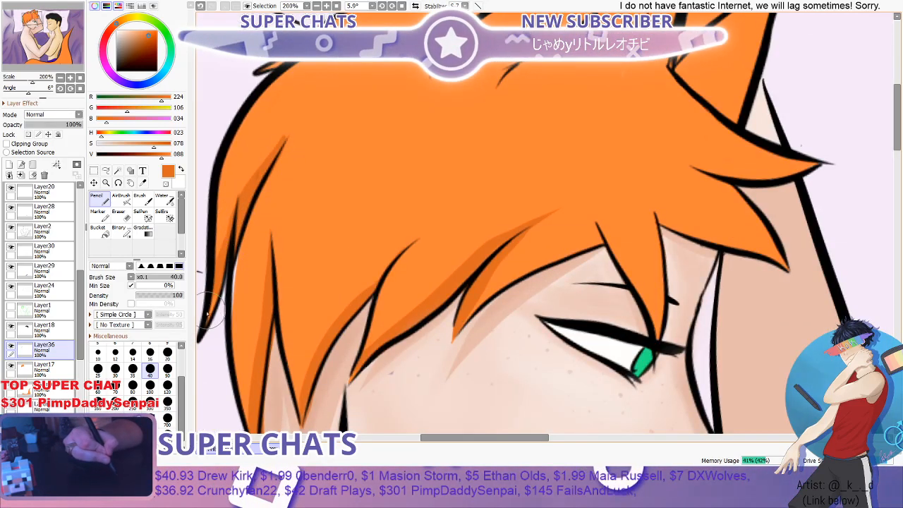
pyautogui.scroll(-3, 258, 226)
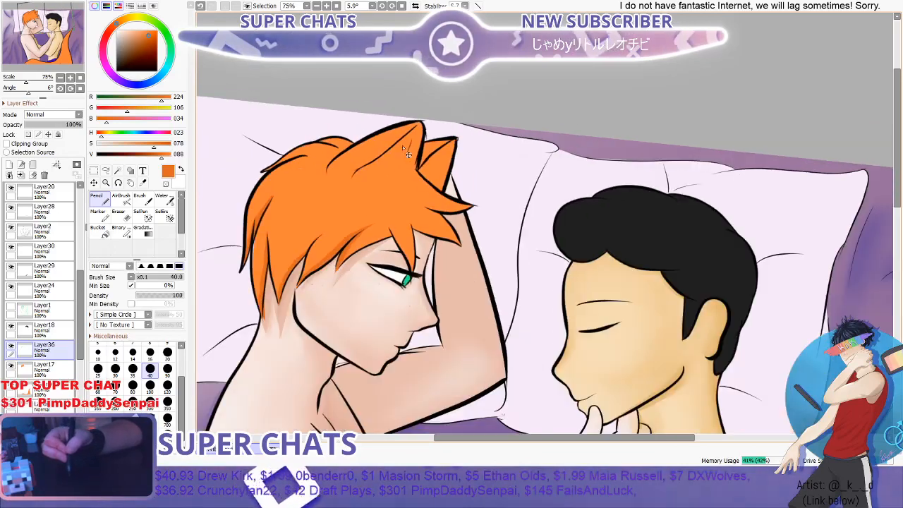
# - Extend the darker orange shadow along the lower edge of the fringe up to the center bang above the eye
pyautogui.scroll(3, 407, 154)
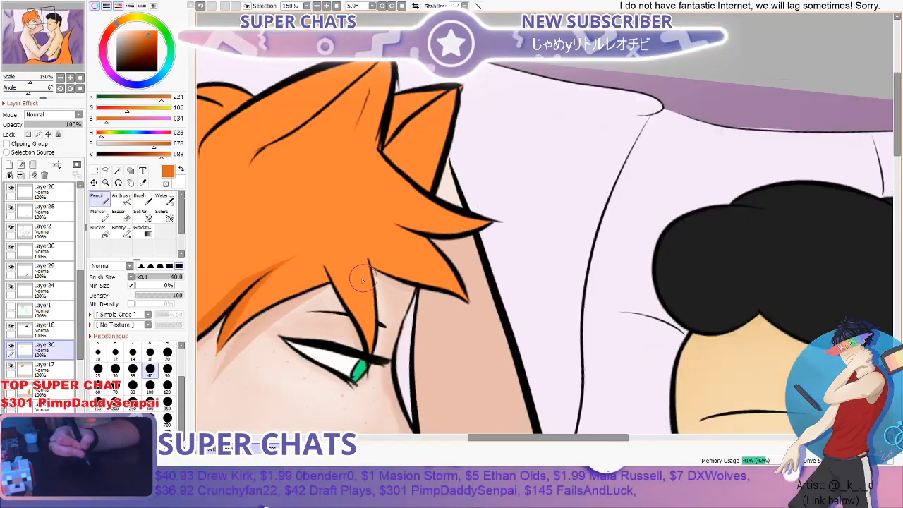
pyautogui.scroll(-3, 299, 324)
pyautogui.scroll(3, 283, 330)
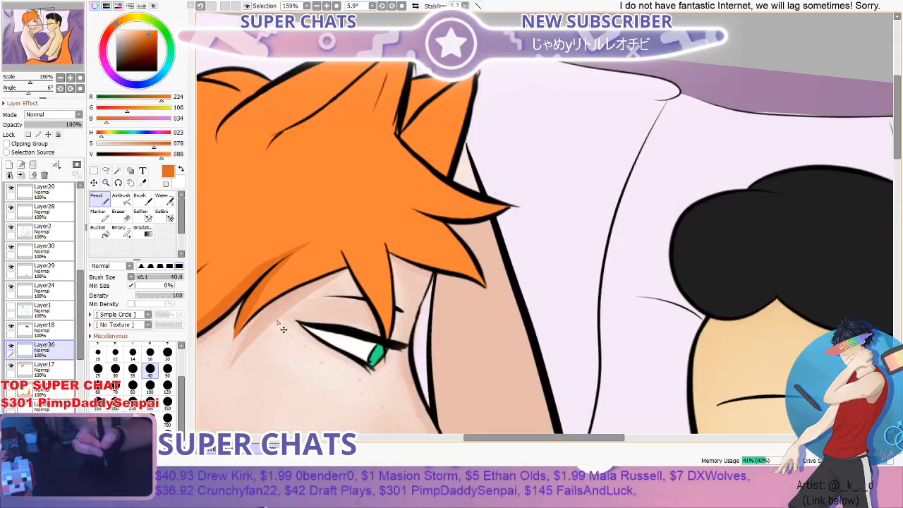
pyautogui.scroll(1, 258, 315)
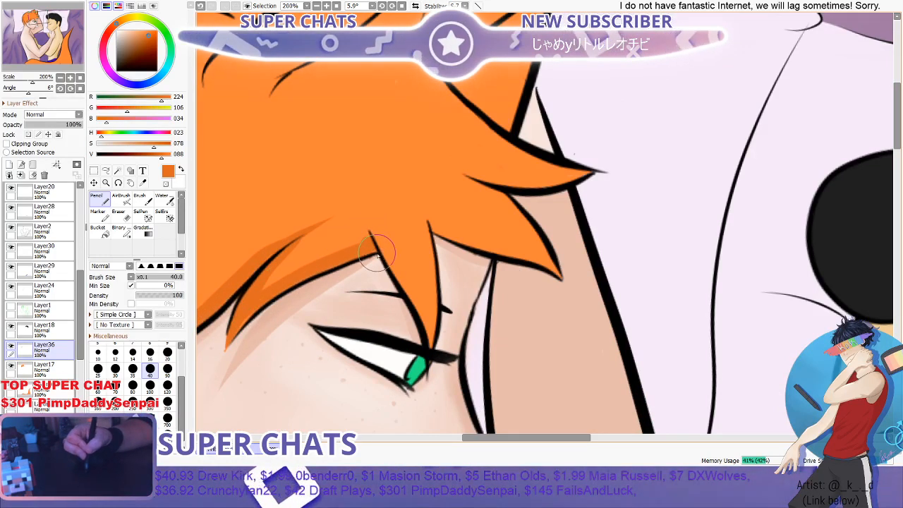
# - Shade the front edge of the center bang and the lower edge of the bang beside it, undoing the misplaced strokes
pyautogui.scroll(-2, 372, 266)
pyautogui.scroll(-1, 372, 266)
pyautogui.scroll(2, 428, 235)
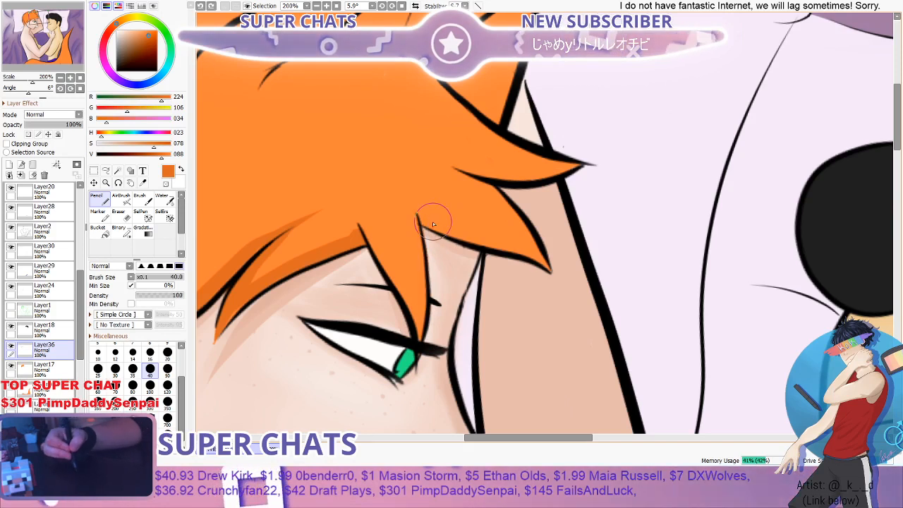
pyautogui.moveTo(431, 339)
pyautogui.mouseDown()
pyautogui.moveTo(418, 321)
pyautogui.moveTo(418, 226)
pyautogui.mouseUp()
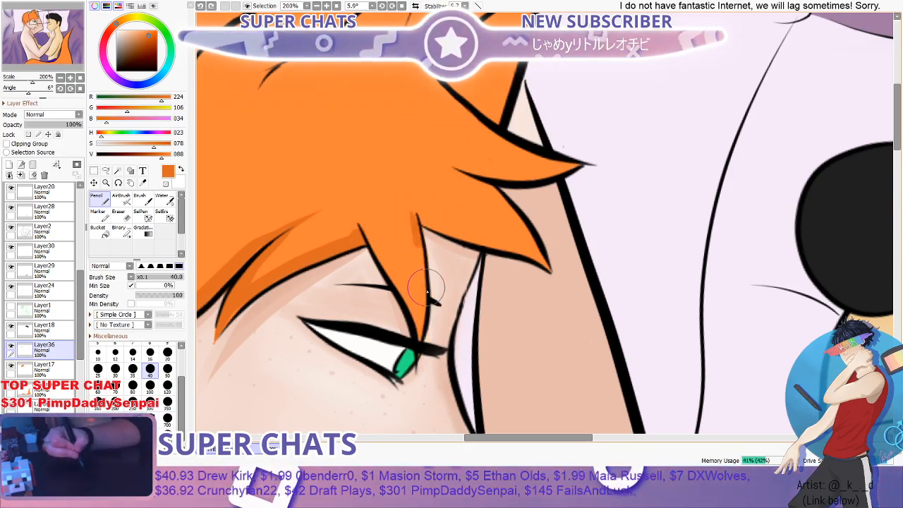
pyautogui.moveTo(427, 288); pyautogui.dragTo(422, 354)
pyautogui.moveTo(423, 213); pyautogui.dragTo(554, 277)
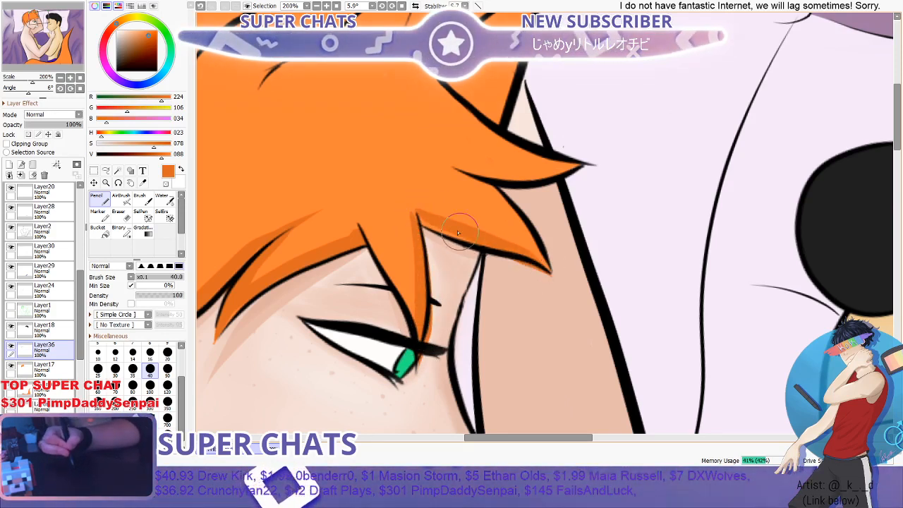
pyautogui.moveTo(429, 216); pyautogui.dragTo(556, 268)
pyautogui.hotkey('ctrl', 'z')
pyautogui.hotkey('ctrl', 'z')
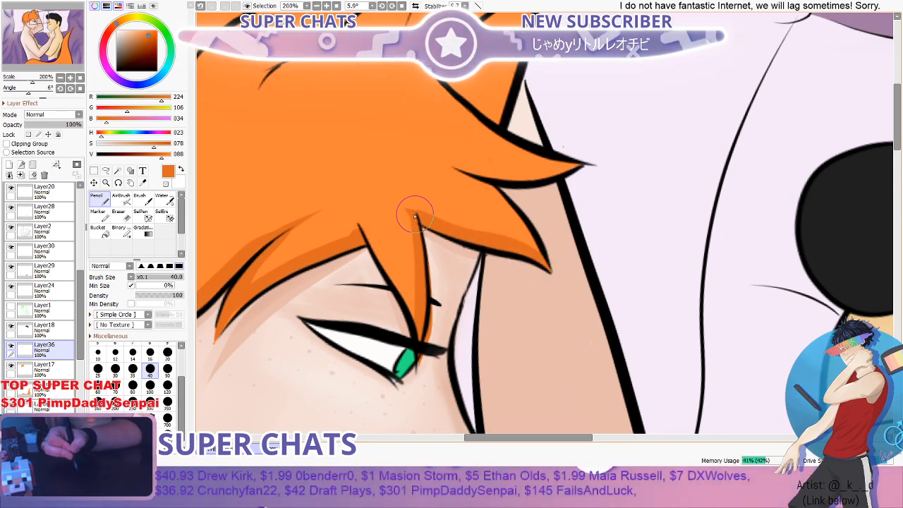
# - Paint a darker orange shadow along the underside of the pointed hair tuft that overlaps the raised arm
pyautogui.scroll(-2, 482, 210)
pyautogui.scroll(3, 490, 189)
pyautogui.moveTo(430, 188); pyautogui.dragTo(585, 183)
pyautogui.hotkey('ctrl', 'z')
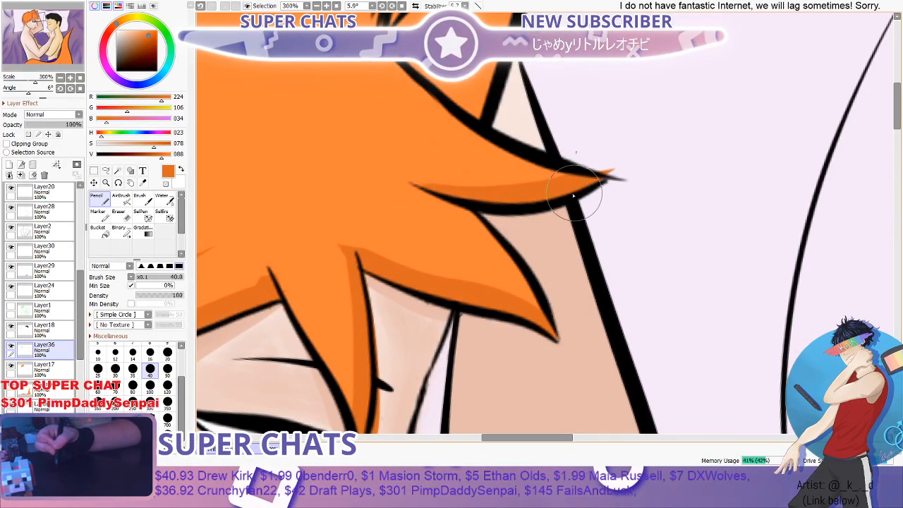
# - Paint darker orange shadows along the hair tufts on the crown, behind the cat ear
pyautogui.scroll(-5, 547, 190)
pyautogui.scroll(4, 554, 135)
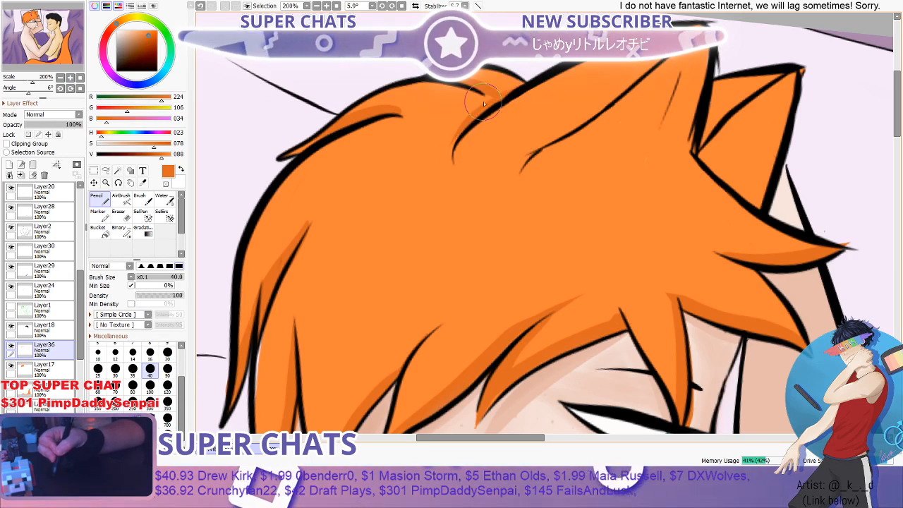
pyautogui.scroll(-1, 468, 127)
pyautogui.scroll(2, 537, 139)
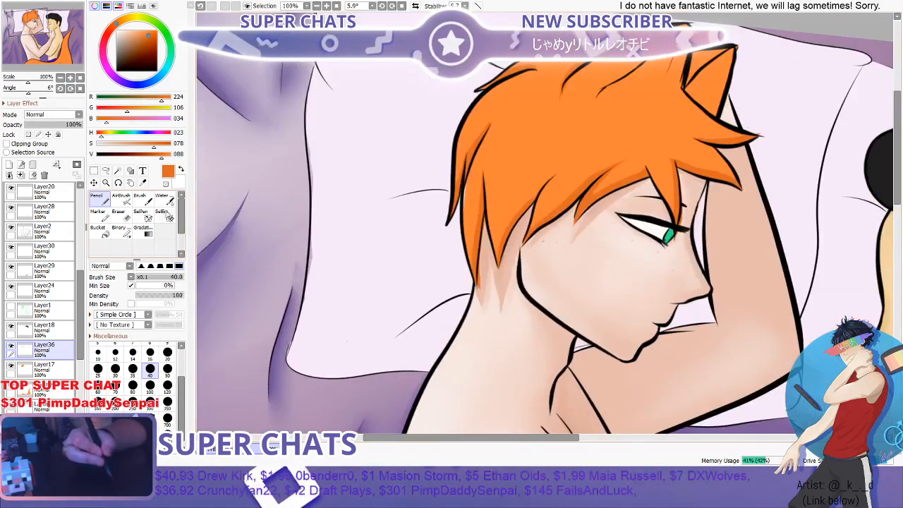
# - Paint broad darker orange strokes across the side and top of the hair with the Brush at 35
pyautogui.press('b')
pyautogui.scroll(2, 515, 169)
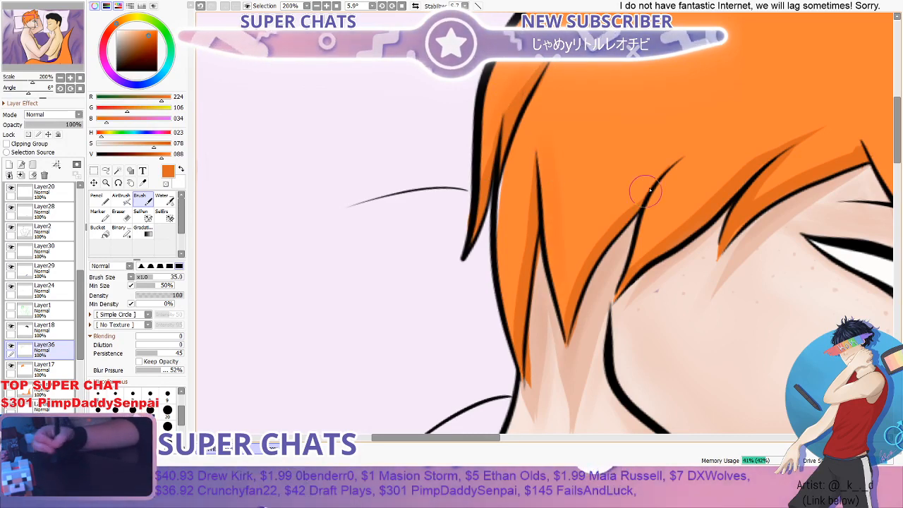
pyautogui.scroll(-1, 514, 314)
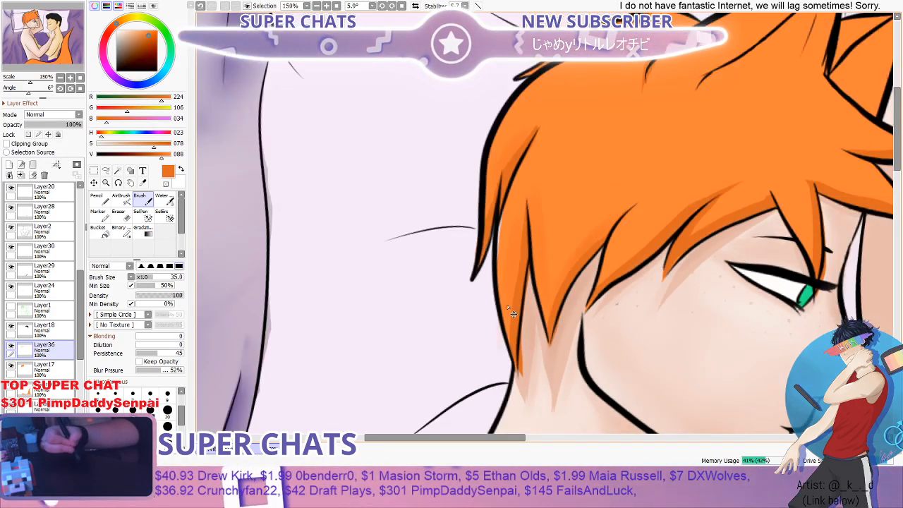
pyautogui.moveTo(508, 307); pyautogui.dragTo(487, 308)
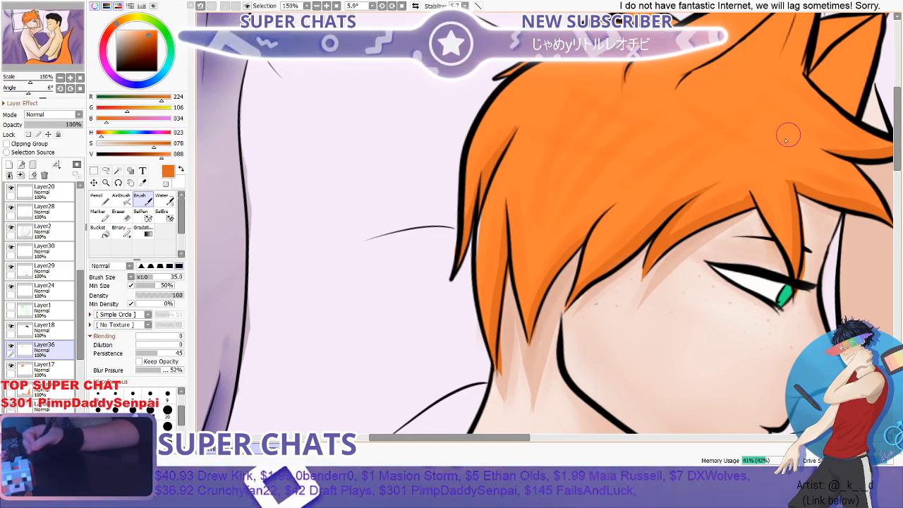
# - Blend the broad hair shadow strokes into the base orange with the Water brush at 40
pyautogui.scroll(-2, 790, 139)
pyautogui.scroll(-1, 792, 141)
pyautogui.scroll(1, 802, 139)
pyautogui.click(164, 200)
pyautogui.scroll(2, 629, 186)
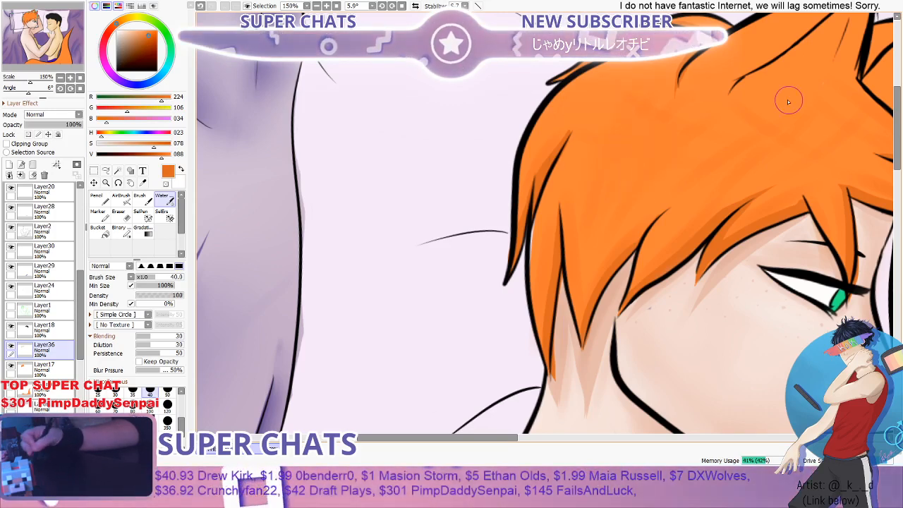
pyautogui.scroll(-1, 613, 172)
pyautogui.scroll(1, 615, 113)
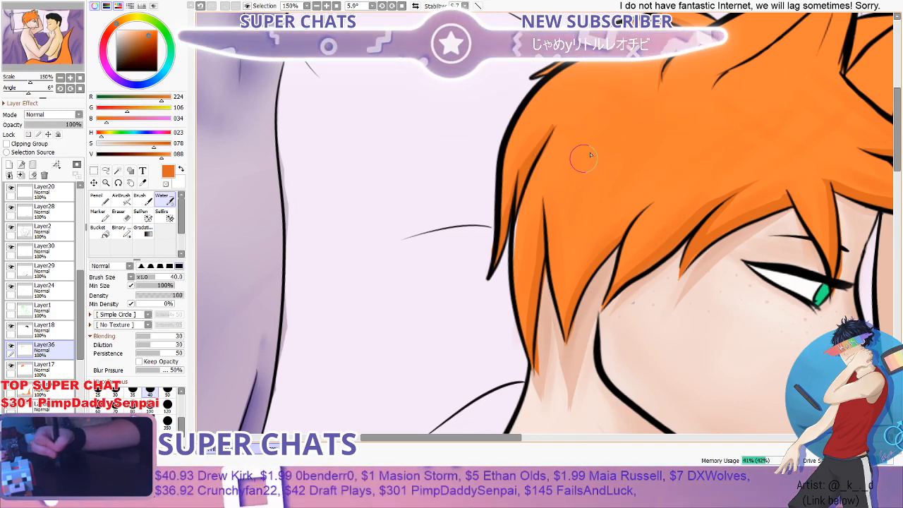
# - Build up and smooth the soft shading through the middle and back of the hair with the Water brush
pyautogui.scroll(-1, 817, 106)
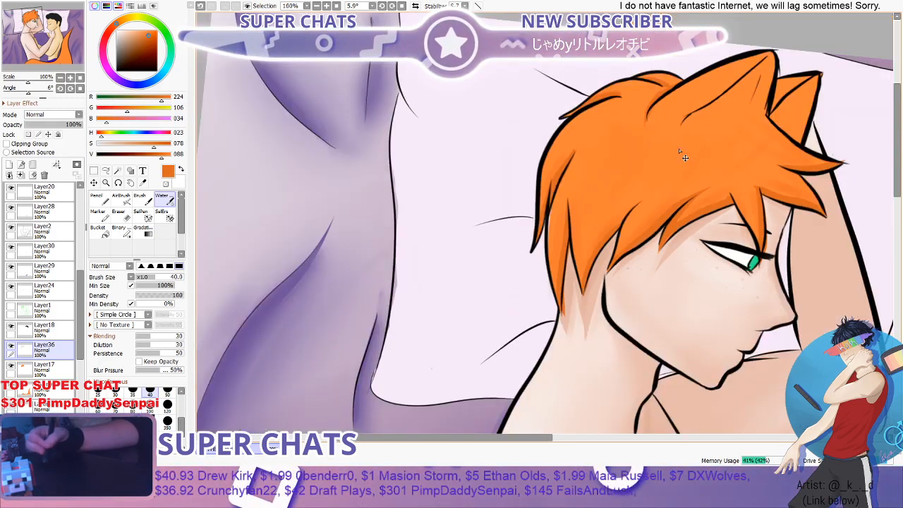
pyautogui.moveTo(681, 153); pyautogui.dragTo(625, 161)
pyautogui.scroll(1, 710, 151)
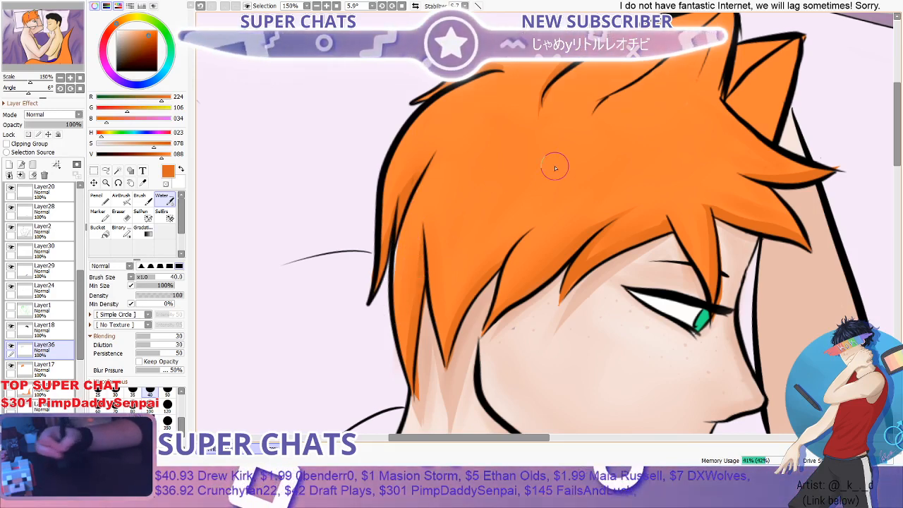
pyautogui.scroll(-1, 595, 169)
pyautogui.scroll(1, 540, 201)
# - Soften the shading at the front of the hair, between the cat ears and the fringe, with the Water brush
pyautogui.scroll(-1, 708, 152)
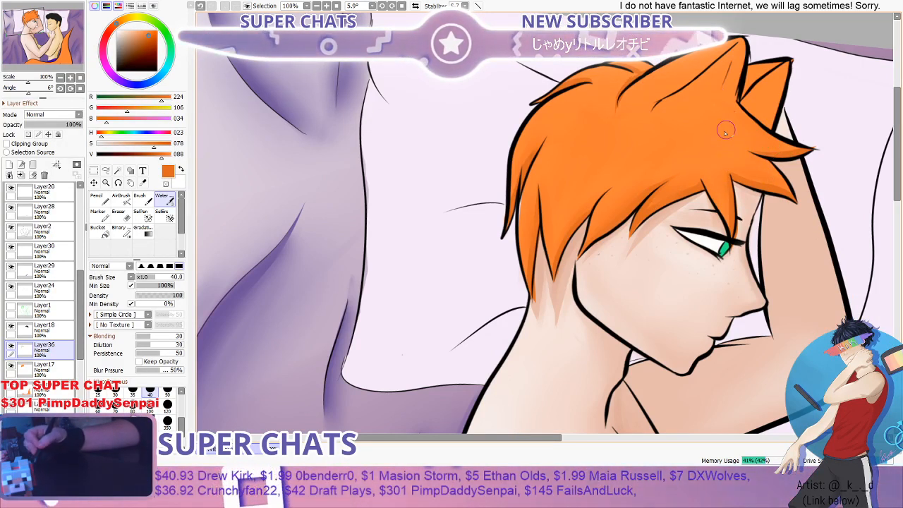
pyautogui.scroll(-1, 725, 130)
pyautogui.scroll(1, 749, 131)
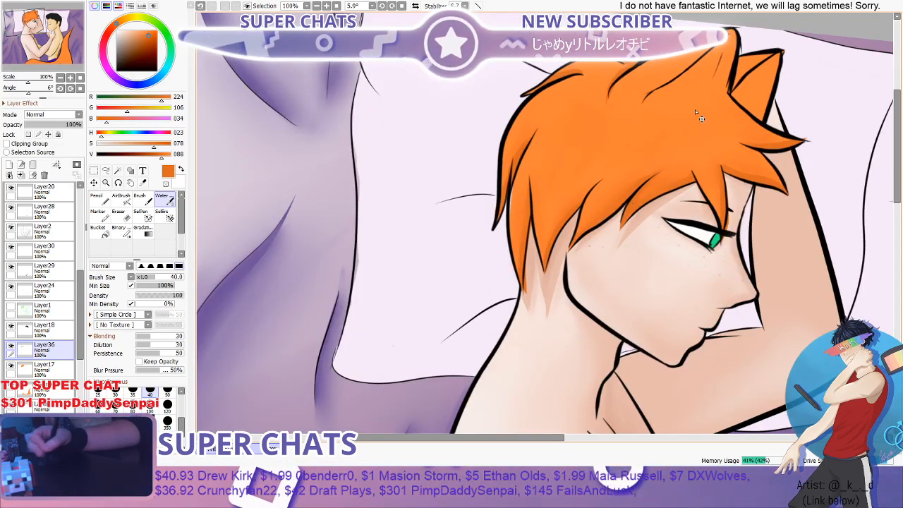
pyautogui.scroll(-3, 755, 117)
pyautogui.scroll(2, 777, 115)
pyautogui.scroll(-1, 750, 116)
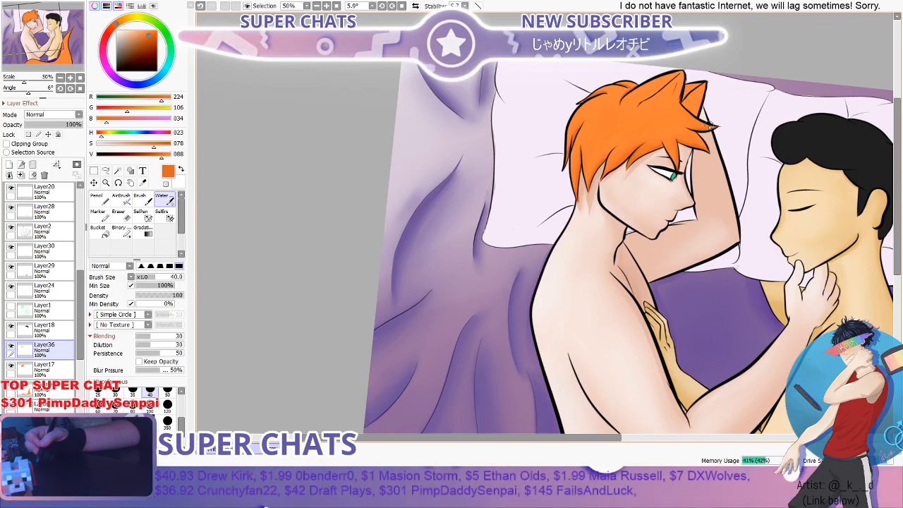
# - Paint darker orange shadow strokes along the lower side of the hair and above the fringe with the Brush at 35
pyautogui.scroll(2, 709, 125)
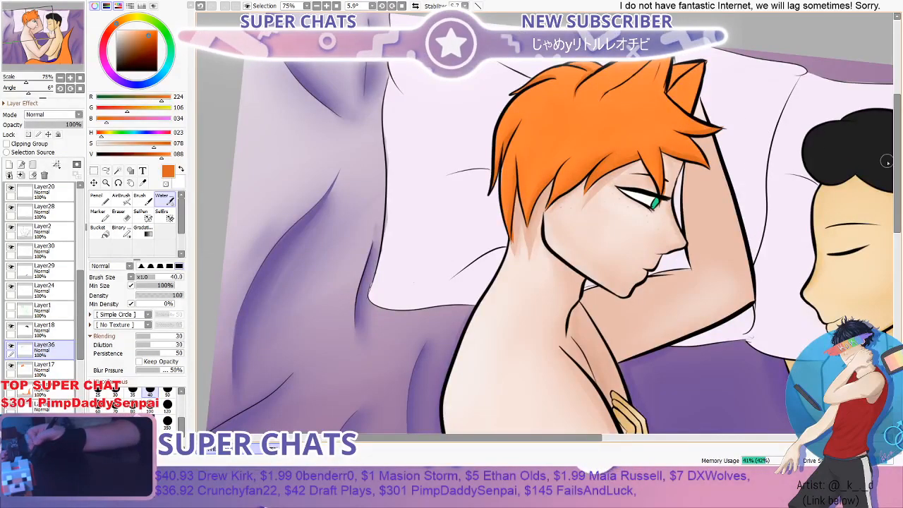
pyautogui.moveTo(897, 163); pyautogui.dragTo(897, 140)
pyautogui.scroll(1, 600, 156)
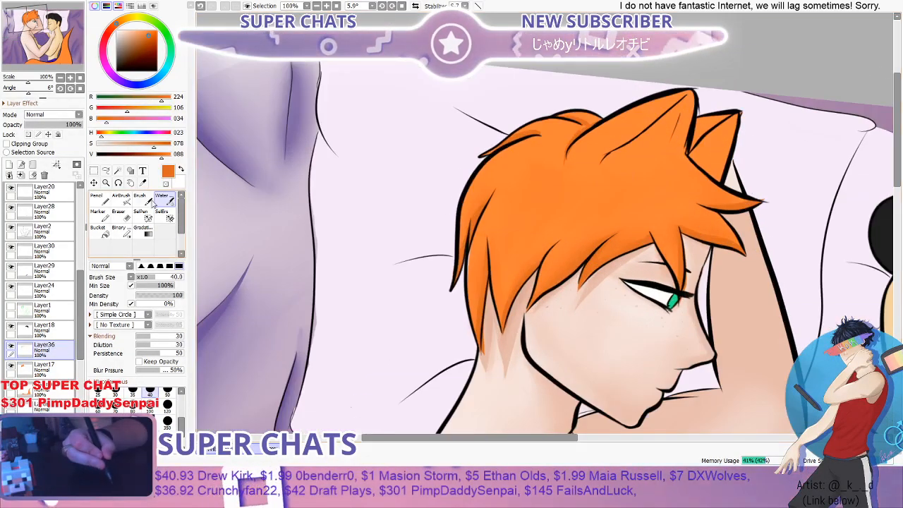
pyautogui.click(141, 201)
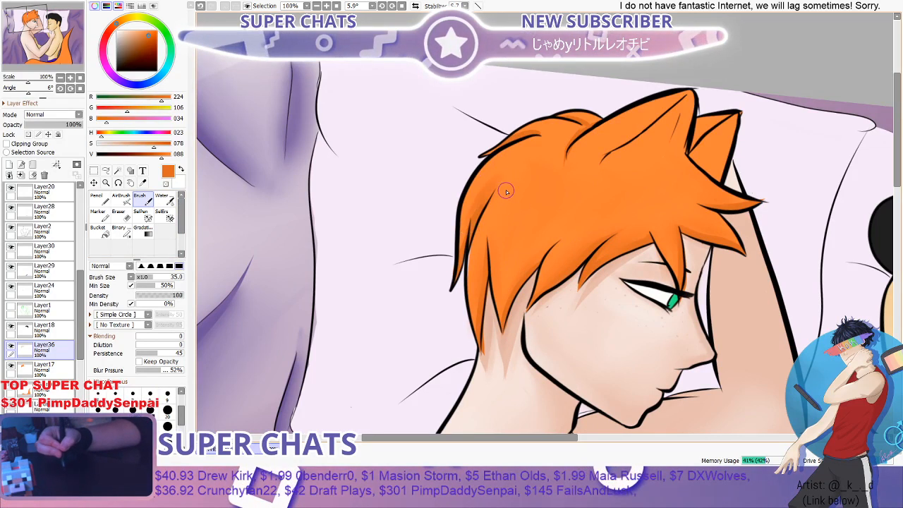
pyautogui.moveTo(496, 298); pyautogui.dragTo(560, 242)
pyautogui.moveTo(509, 292)
pyautogui.mouseDown()
pyautogui.moveTo(556, 234)
pyautogui.moveTo(628, 215)
pyautogui.mouseUp()
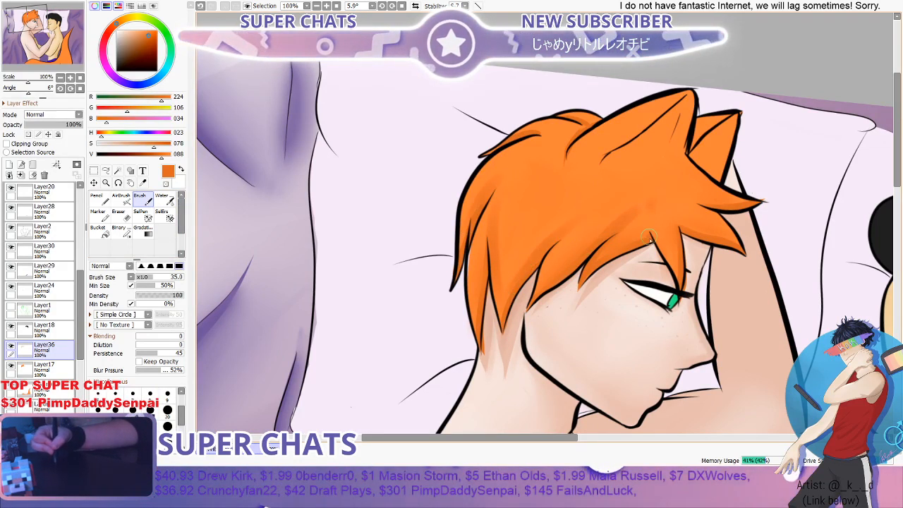
pyautogui.moveTo(684, 191)
pyautogui.mouseDown()
pyautogui.moveTo(649, 165)
pyautogui.moveTo(686, 202)
pyautogui.mouseUp()
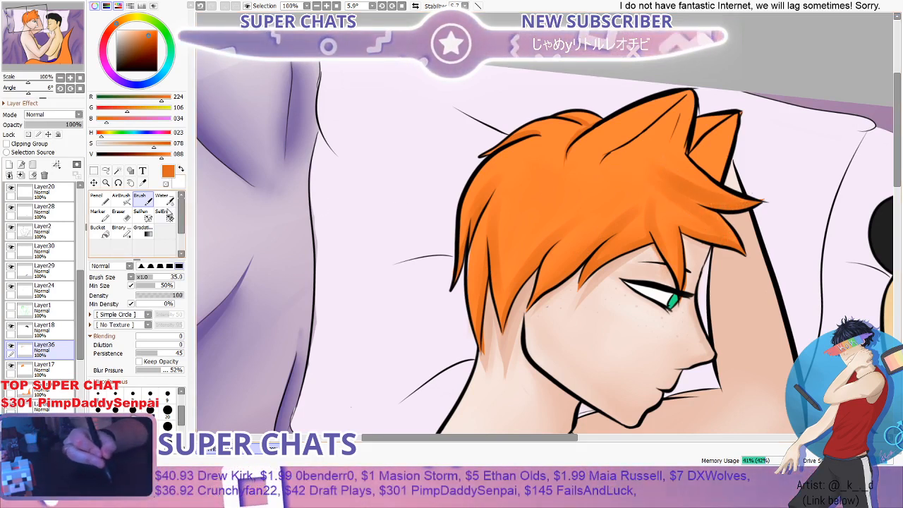
# - Blend the new shadows above the fringe and along the side of the hair with the Water brush at 40
pyautogui.press('c')
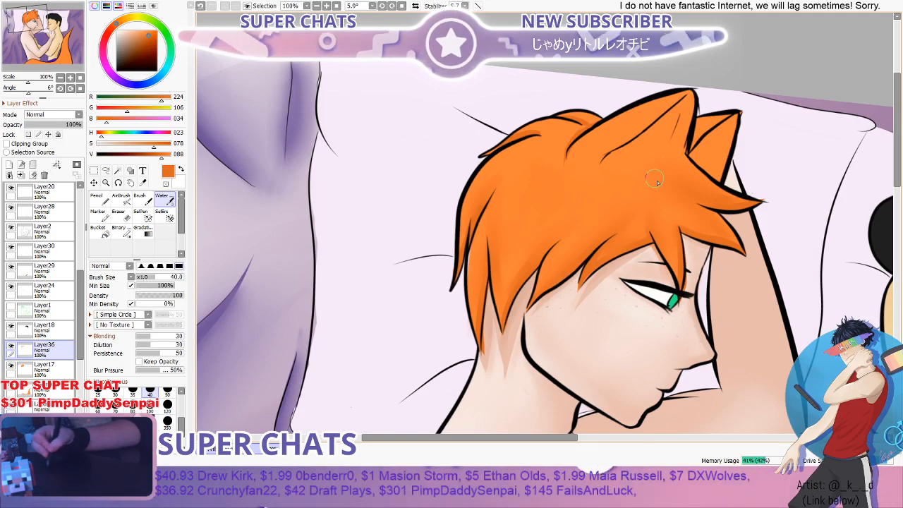
pyautogui.scroll(-4, 681, 173)
pyautogui.scroll(1, 754, 165)
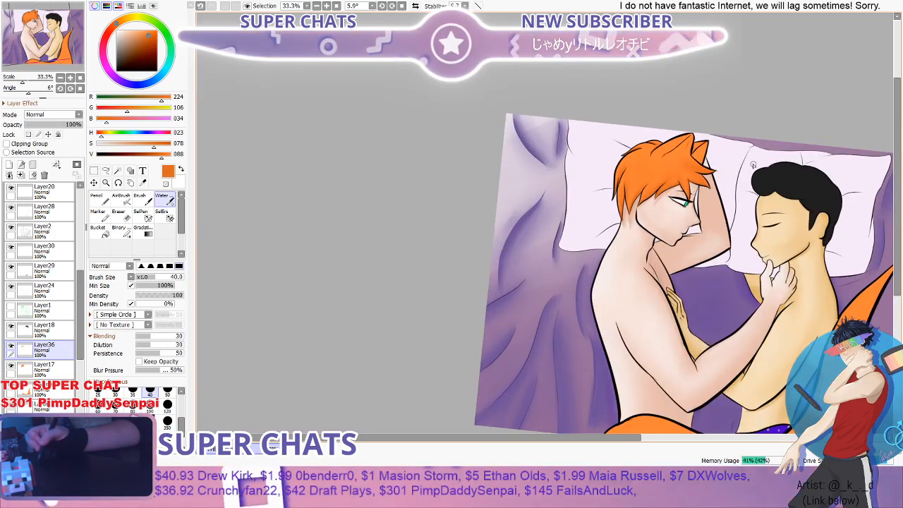
pyautogui.scroll(4, 754, 165)
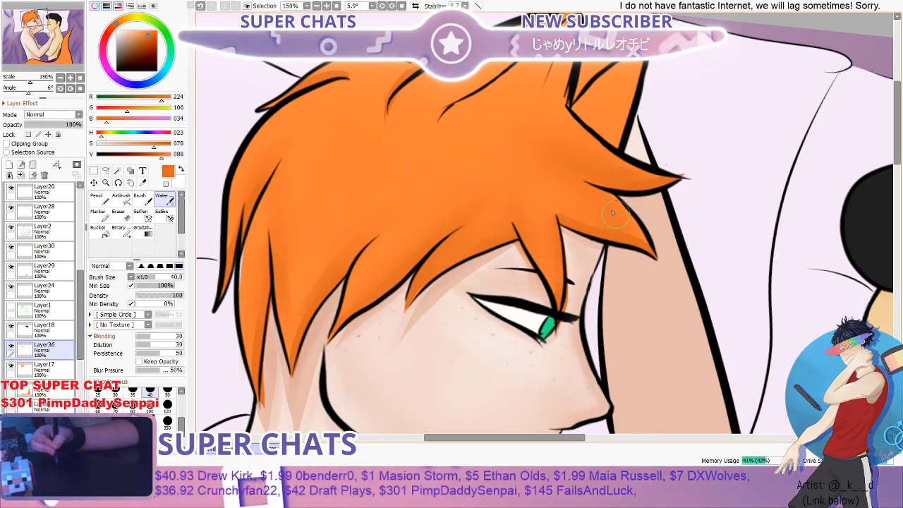
pyautogui.scroll(-2, 542, 188)
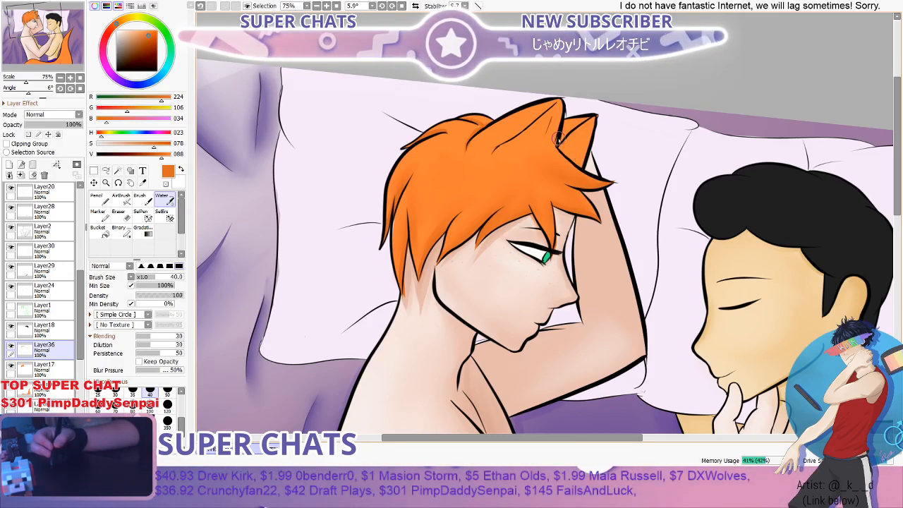
# - Smooth the shading in the tuft behind the near cat ear and across the crown with the Water brush
pyautogui.scroll(2, 557, 139)
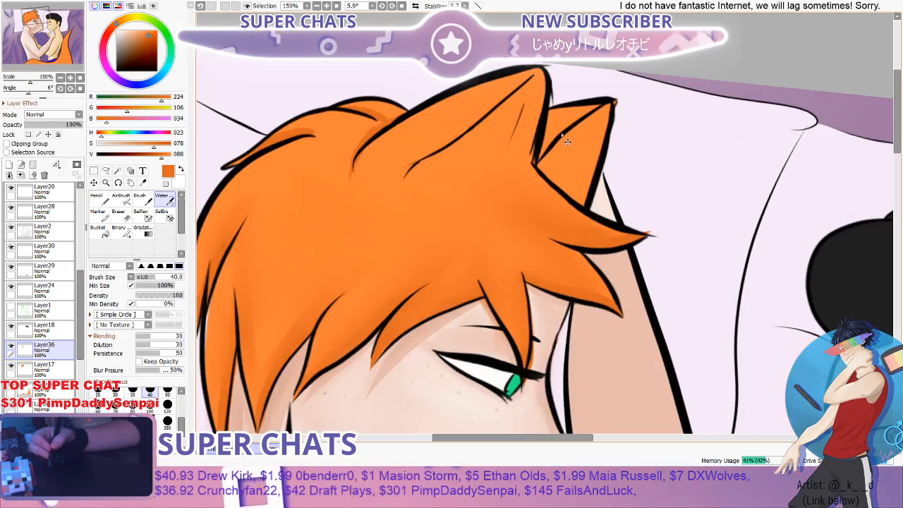
pyautogui.scroll(1, 465, 144)
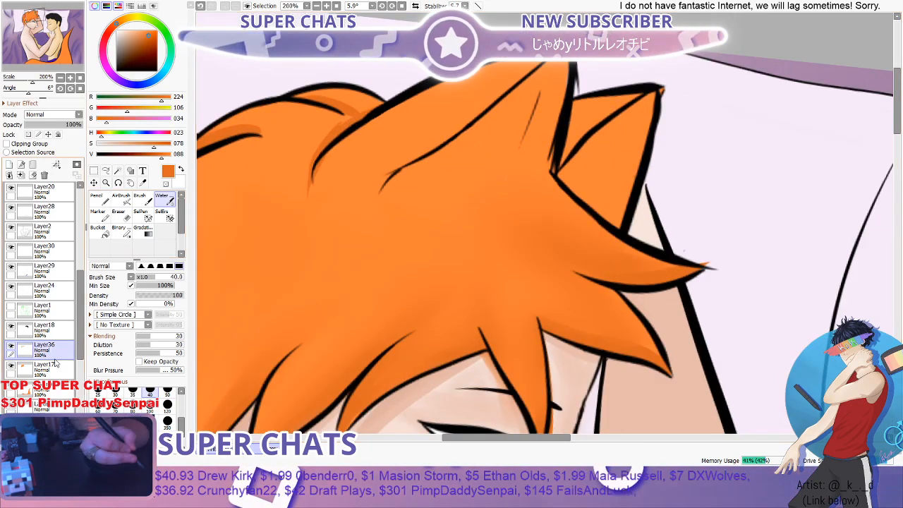
pyautogui.scroll(-2, 204, 238)
pyautogui.scroll(1, 360, 185)
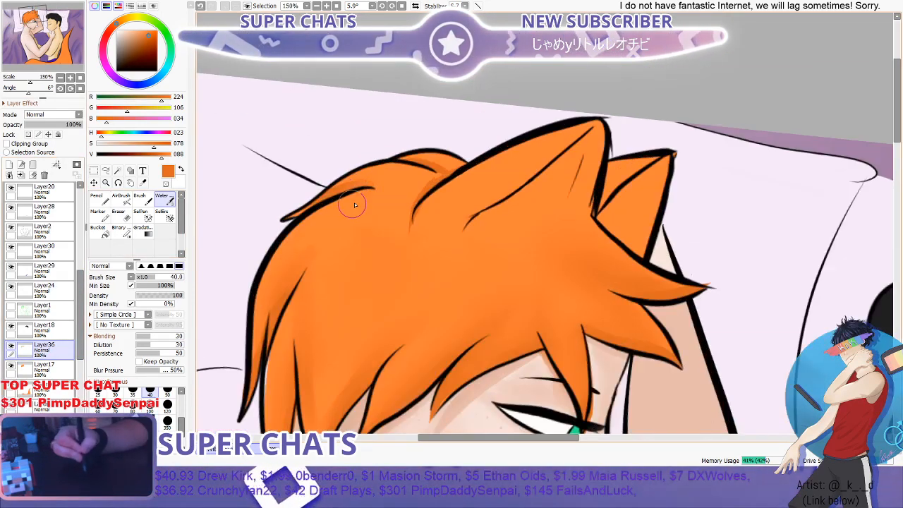
pyautogui.moveTo(439, 176); pyautogui.dragTo(422, 204)
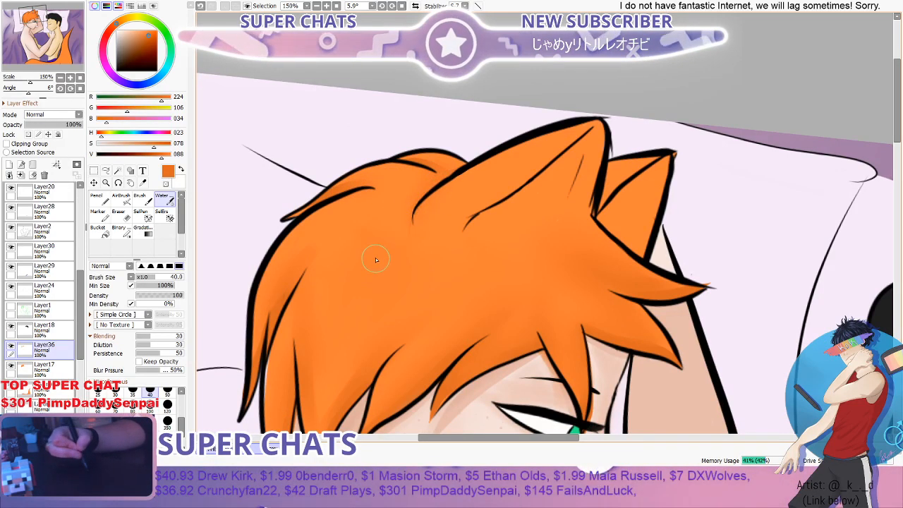
pyautogui.scroll(-2, 376, 261)
pyautogui.scroll(2, 395, 212)
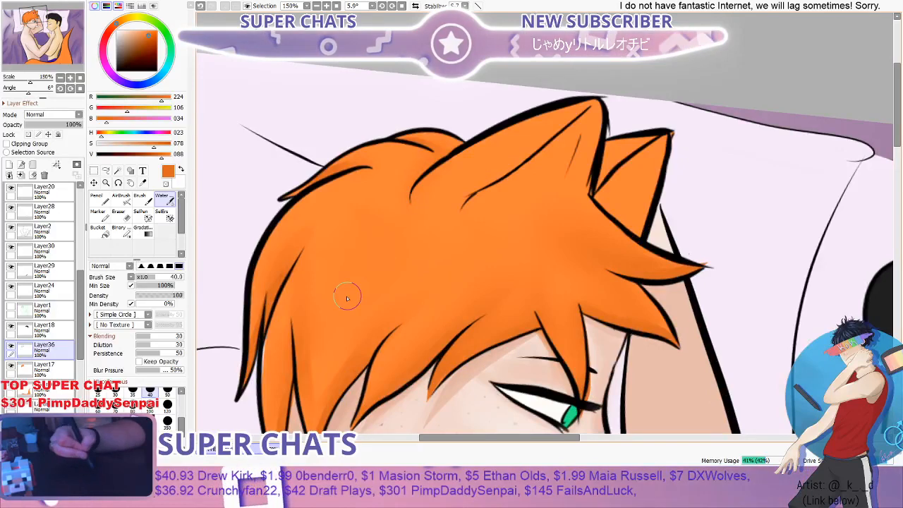
pyautogui.scroll(-3, 285, 255)
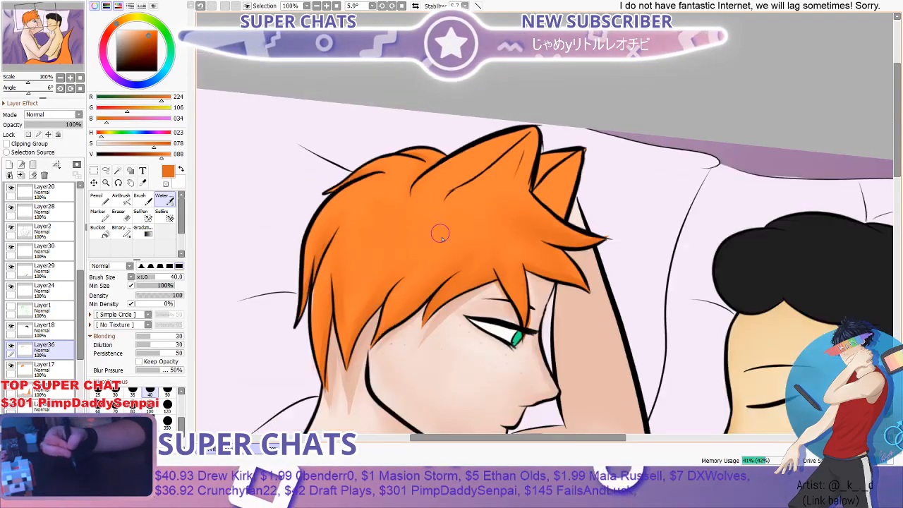
pyautogui.scroll(2, 470, 276)
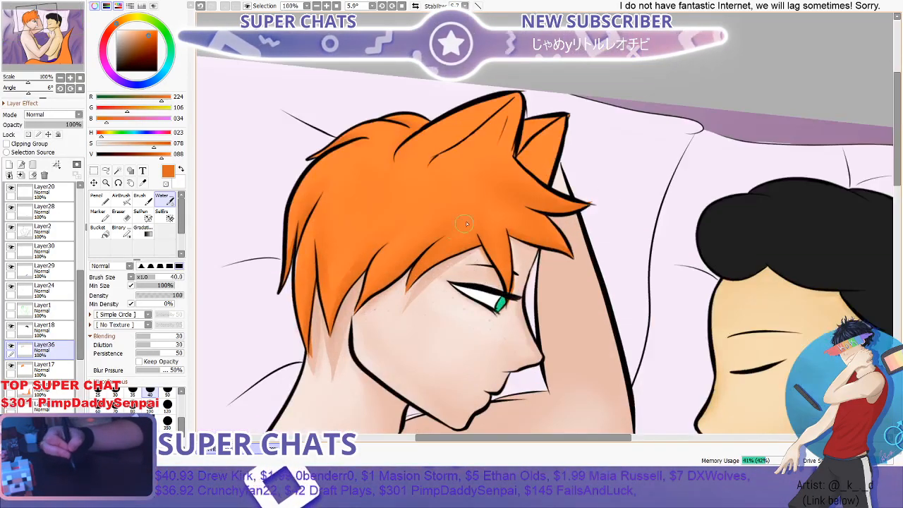
# - Examine the hair shading up close and against the whole illustration
pyautogui.scroll(-2, 507, 211)
pyautogui.scroll(-1, 528, 198)
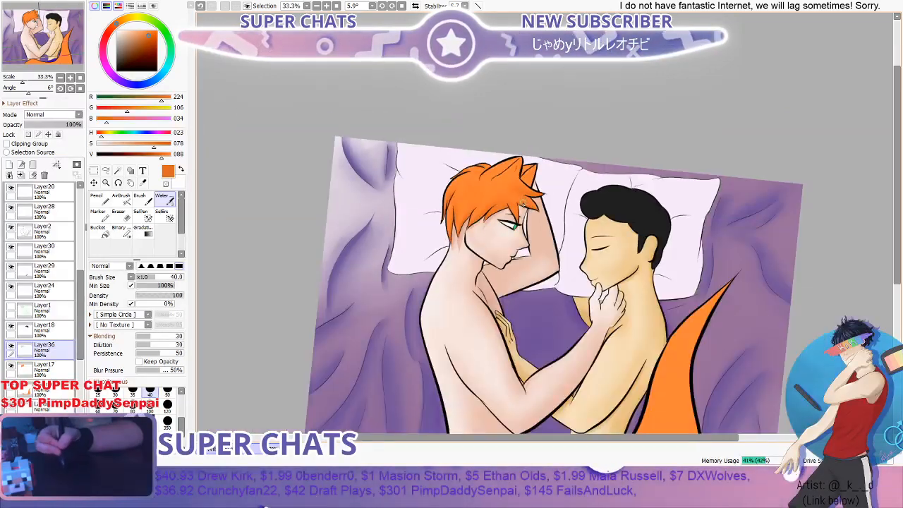
pyautogui.moveTo(528, 198); pyautogui.dragTo(535, 186)
pyautogui.scroll(1, 535, 186)
pyautogui.moveTo(898, 131)
pyautogui.mouseDown()
pyautogui.moveTo(899, 168)
pyautogui.moveTo(898, 139)
pyautogui.mouseUp()
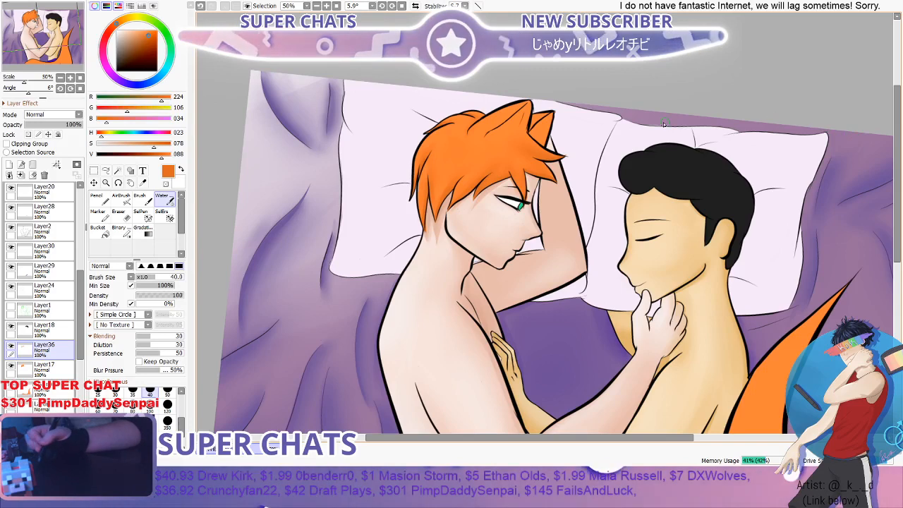
pyautogui.scroll(-2, 598, 149)
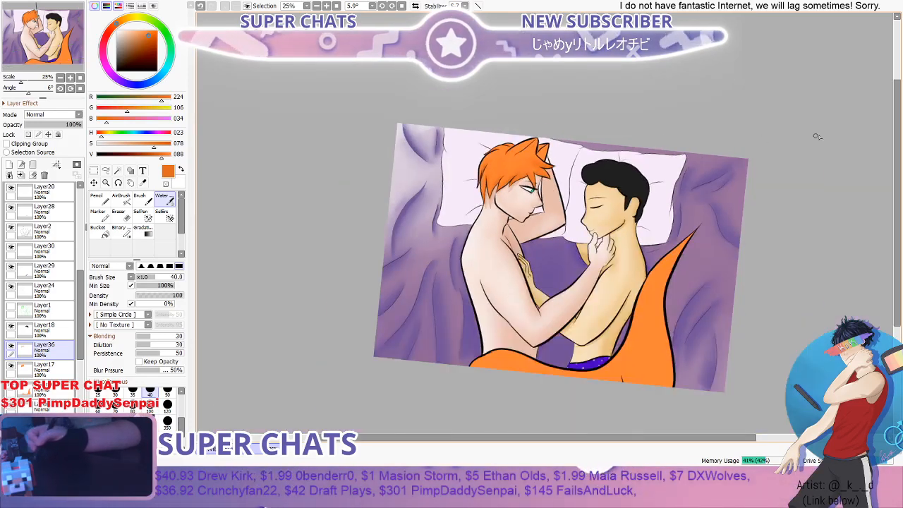
pyautogui.scroll(1, 520, 115)
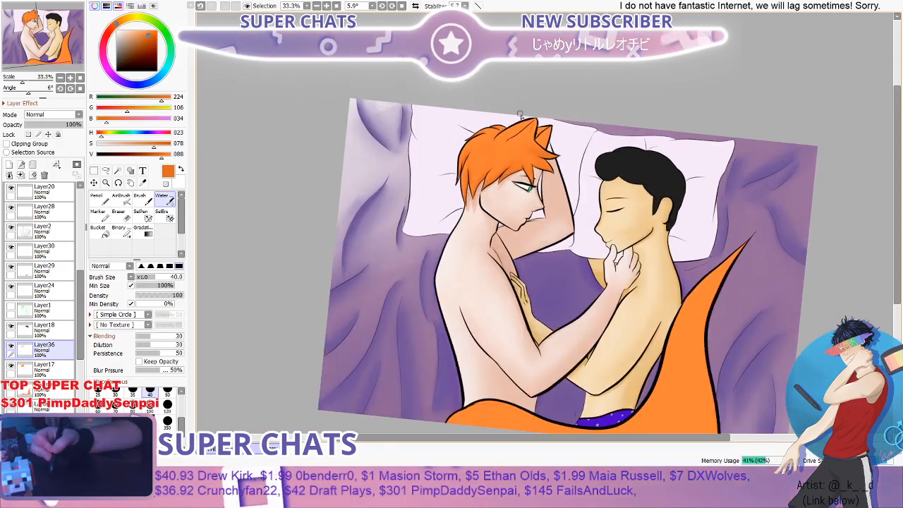
pyautogui.scroll(3, 521, 115)
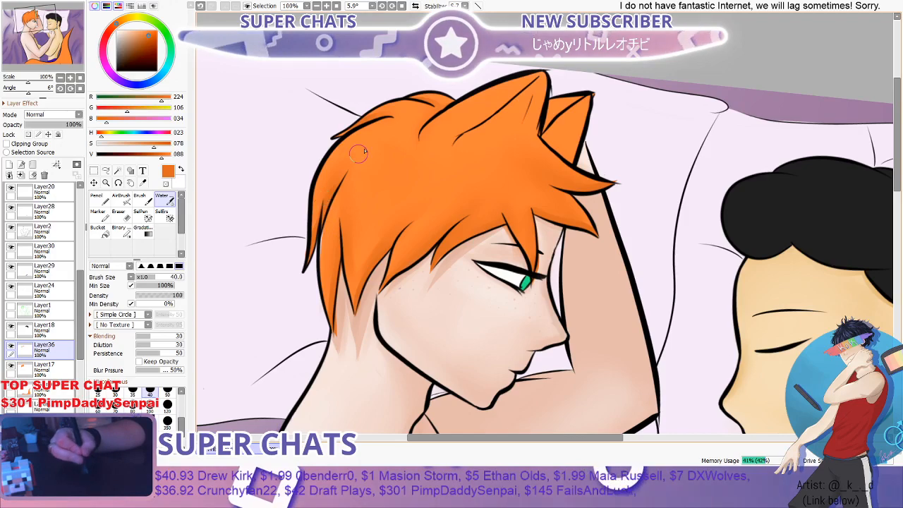
pyautogui.scroll(-4, 487, 175)
pyautogui.scroll(3, 526, 141)
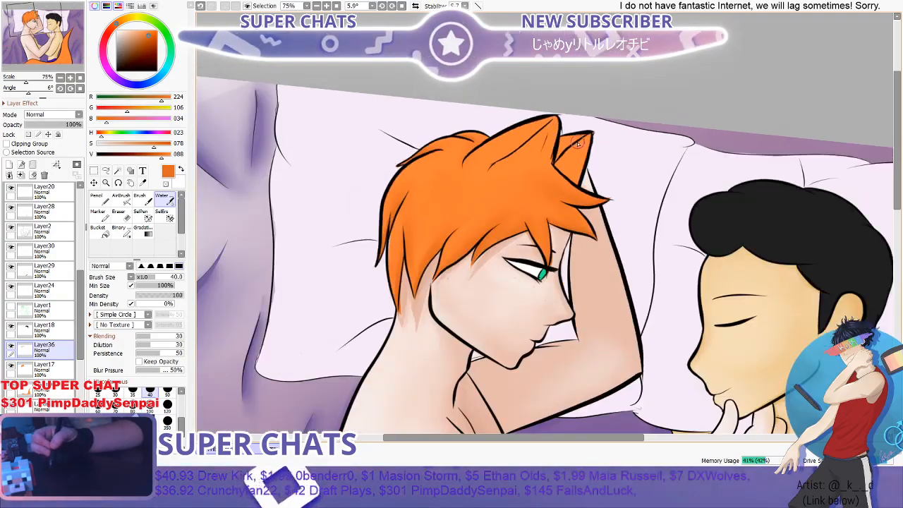
pyautogui.scroll(-4, 577, 143)
pyautogui.scroll(4, 541, 183)
pyautogui.scroll(-3, 541, 182)
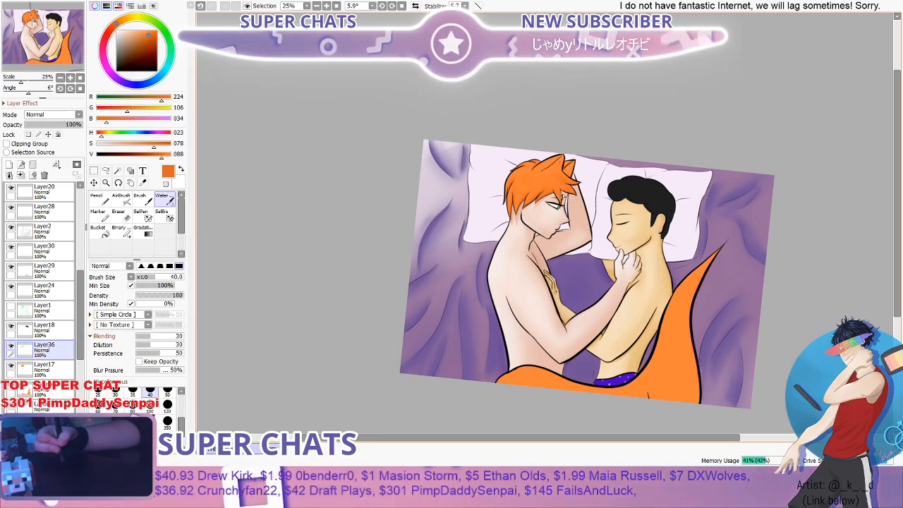
# - Pick a reddish orange, RGB 224, 106, 70, and shade the inside of the near cat ear with the Water brush at 40
pyautogui.scroll(4, 573, 177)
pyautogui.scroll(1, 490, 156)
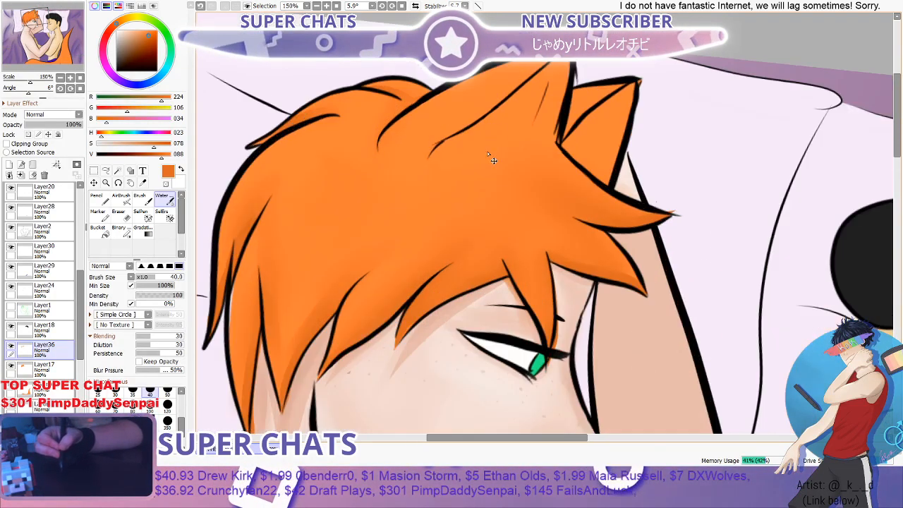
pyautogui.click(129, 120)
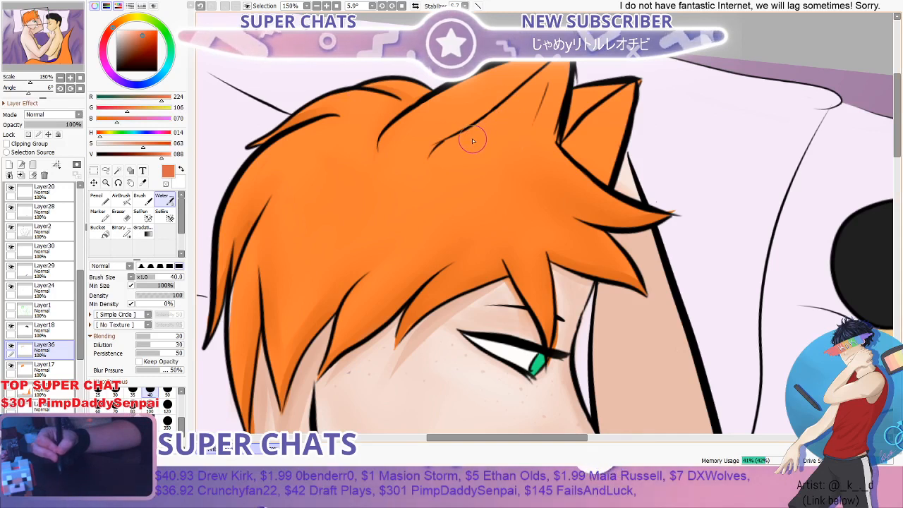
pyautogui.moveTo(501, 125)
pyautogui.mouseDown()
pyautogui.moveTo(540, 81)
pyautogui.moveTo(509, 143)
pyautogui.moveTo(521, 116)
pyautogui.moveTo(465, 149)
pyautogui.moveTo(489, 124)
pyautogui.mouseUp()
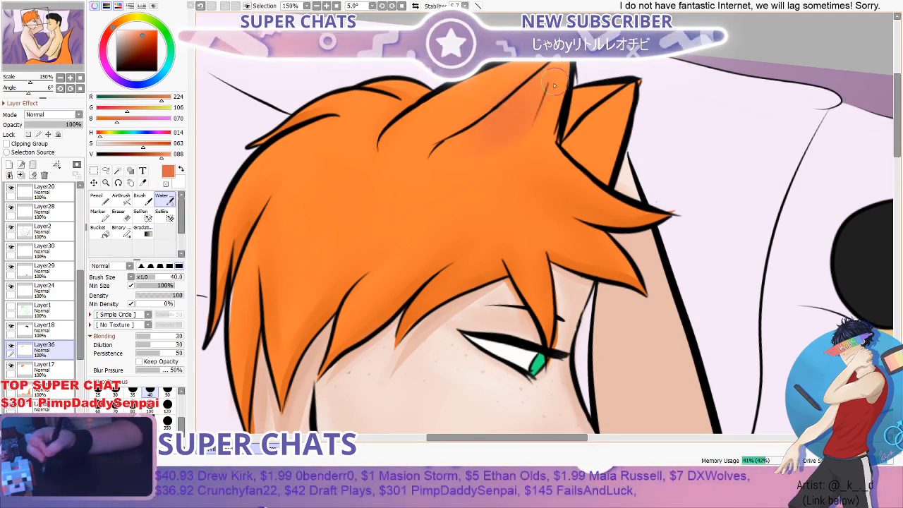
pyautogui.scroll(-4, 555, 85)
pyautogui.scroll(3, 519, 126)
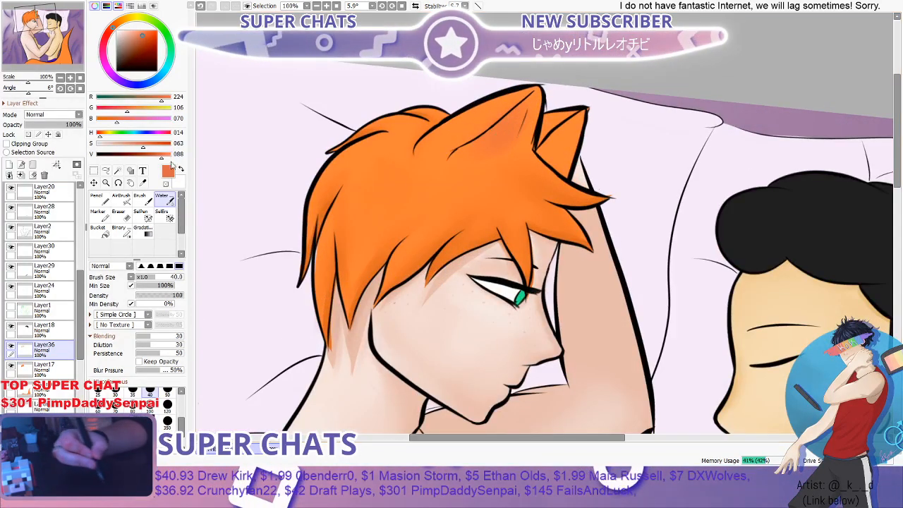
# - Paint the reddish orange inside the far cat ear with the Brush at 35 and blend it with the Water brush
pyautogui.click(142, 200)
pyautogui.moveTo(559, 121)
pyautogui.mouseDown()
pyautogui.moveTo(542, 209)
pyautogui.moveTo(542, 132)
pyautogui.mouseUp()
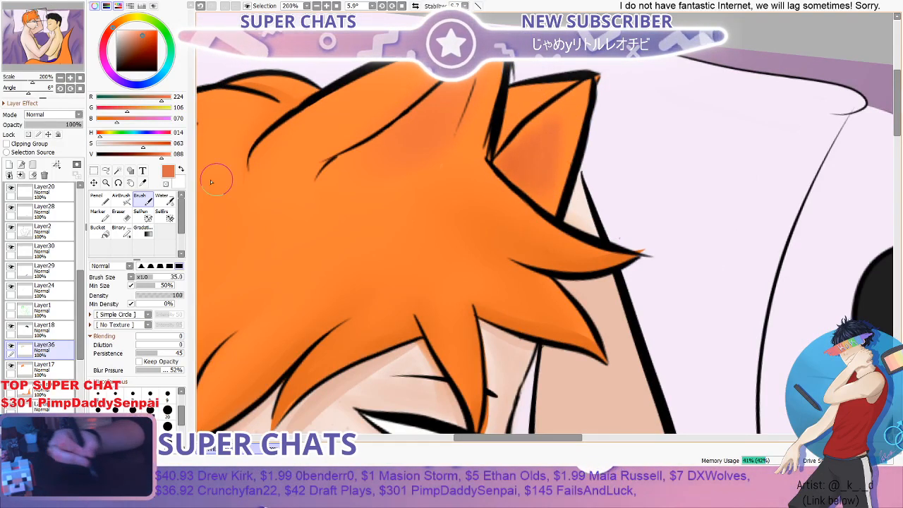
pyautogui.click(164, 200)
pyautogui.moveTo(555, 126); pyautogui.dragTo(542, 188)
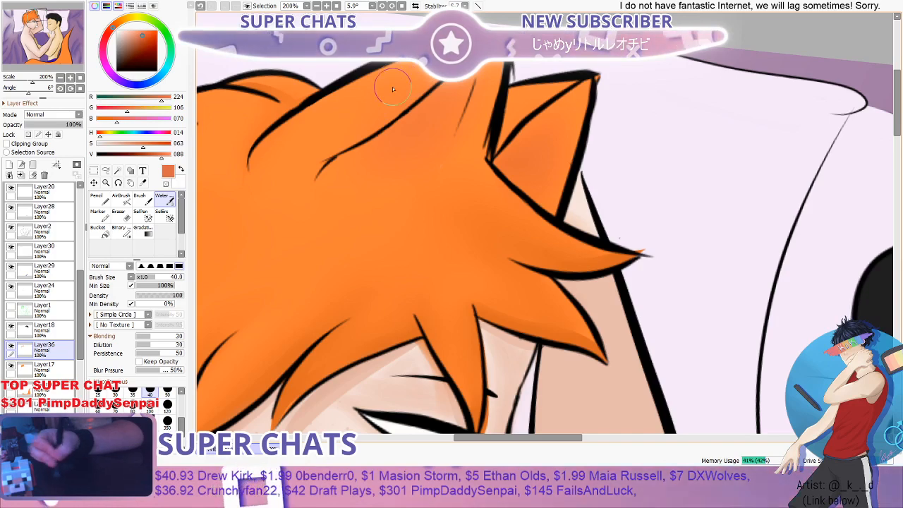
# - Pick a soft pink, RGB 240, 139, 156, for the inner cat ears and set up the Brush at 35
pyautogui.scroll(-3, 393, 89)
pyautogui.scroll(1, 615, 68)
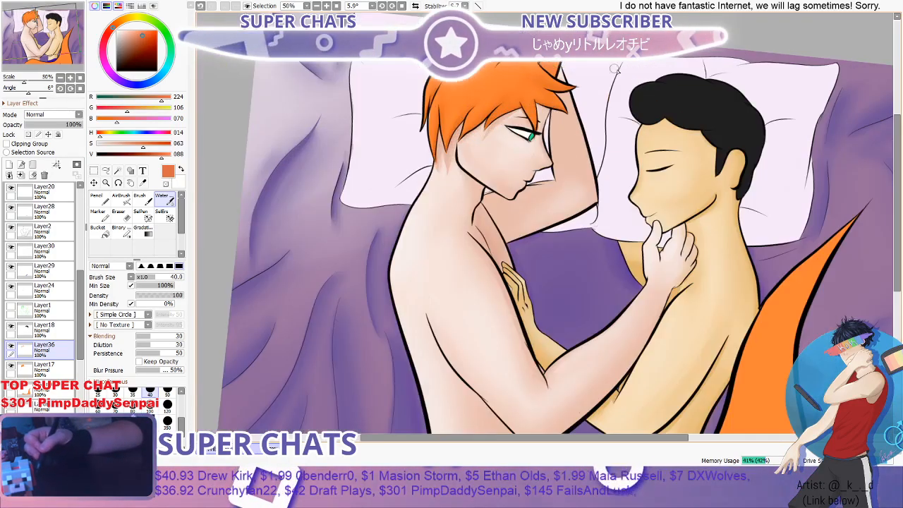
pyautogui.moveTo(897, 154); pyautogui.dragTo(896, 125)
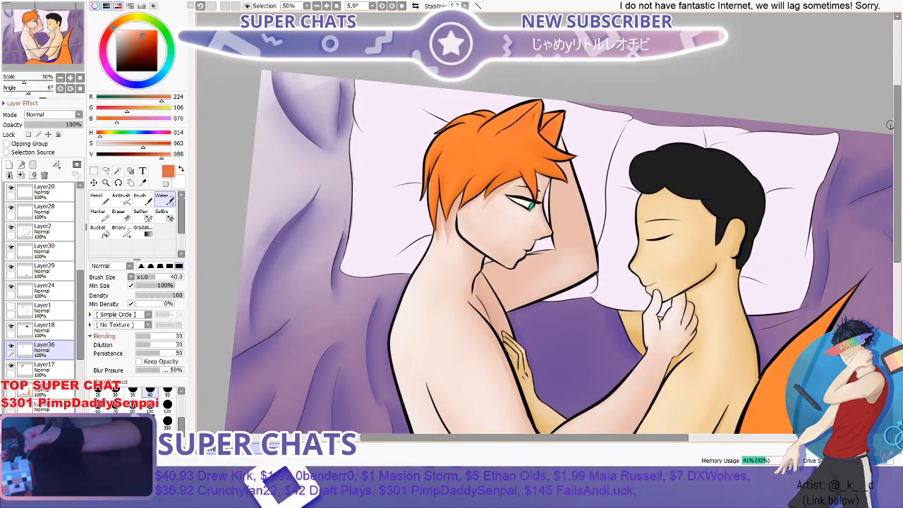
pyautogui.scroll(2, 632, 118)
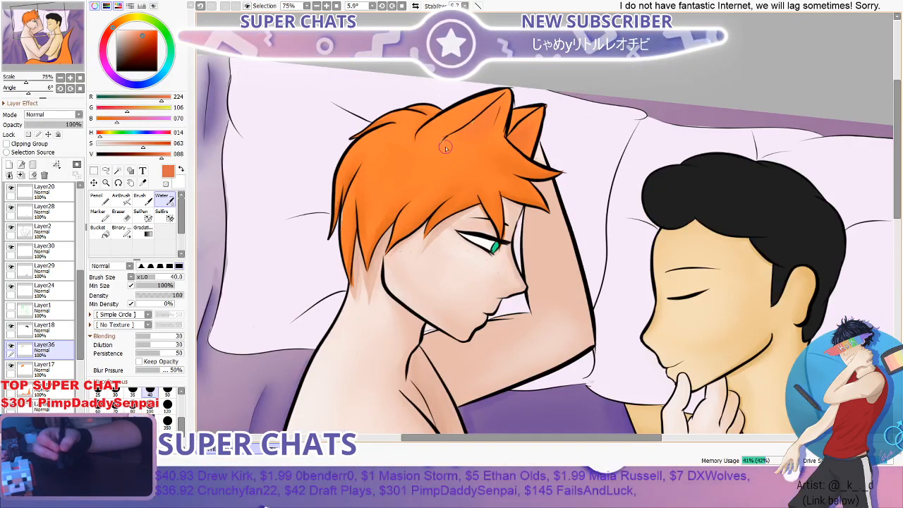
pyautogui.click(142, 198)
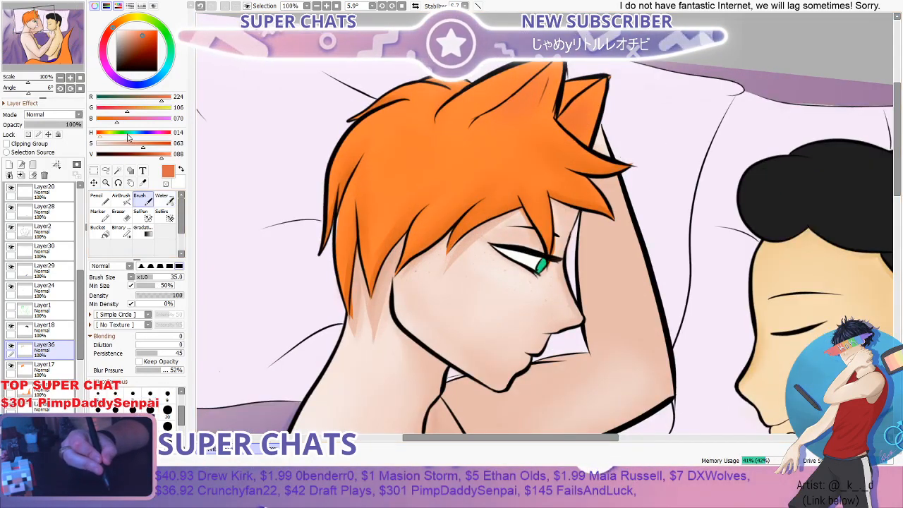
pyautogui.moveTo(127, 108)
pyautogui.mouseDown()
pyautogui.moveTo(137, 109)
pyautogui.moveTo(136, 121)
pyautogui.mouseUp()
pyautogui.scroll(1, 559, 96)
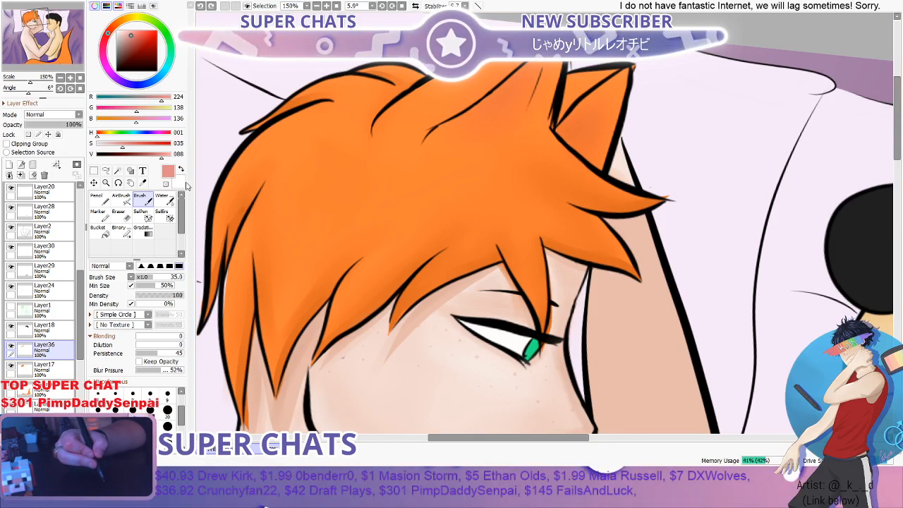
pyautogui.press('pageup')
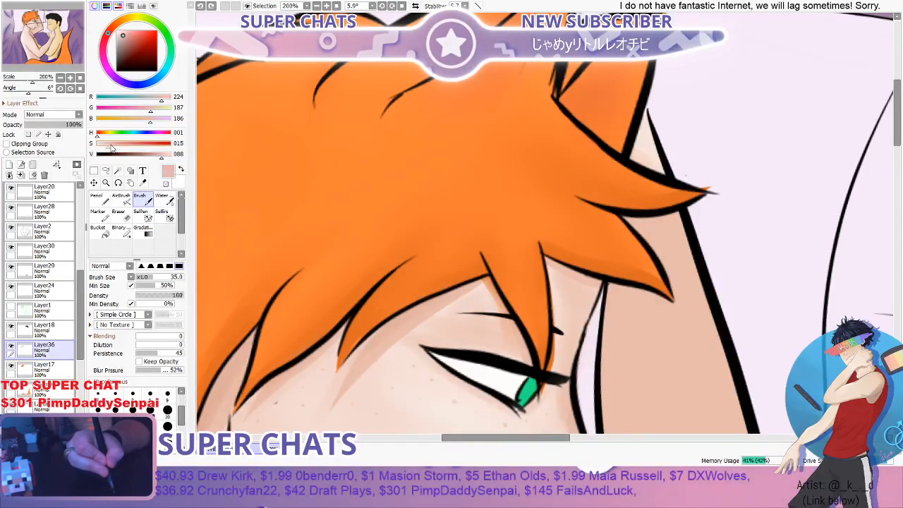
pyautogui.moveTo(150, 120); pyautogui.dragTo(169, 135)
pyautogui.moveTo(116, 145); pyautogui.dragTo(166, 156)
pyautogui.scroll(-2, 653, 67)
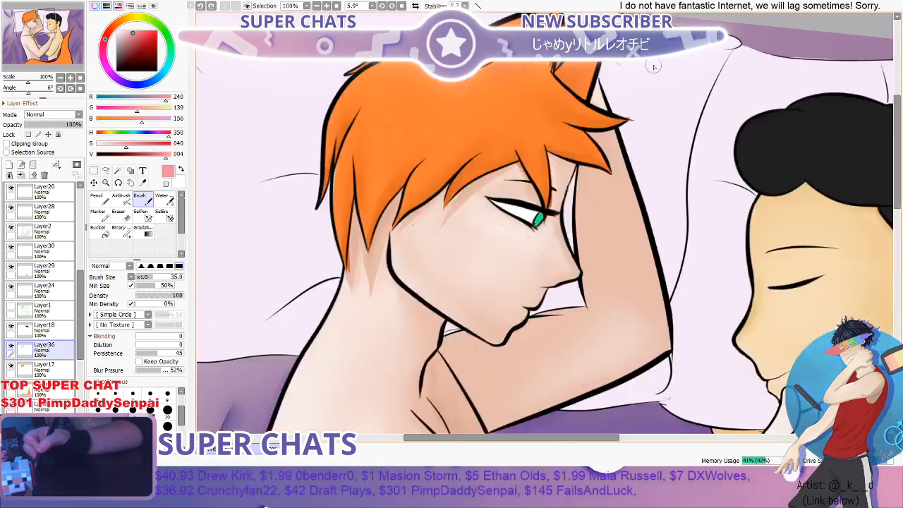
pyautogui.scroll(2, 504, 105)
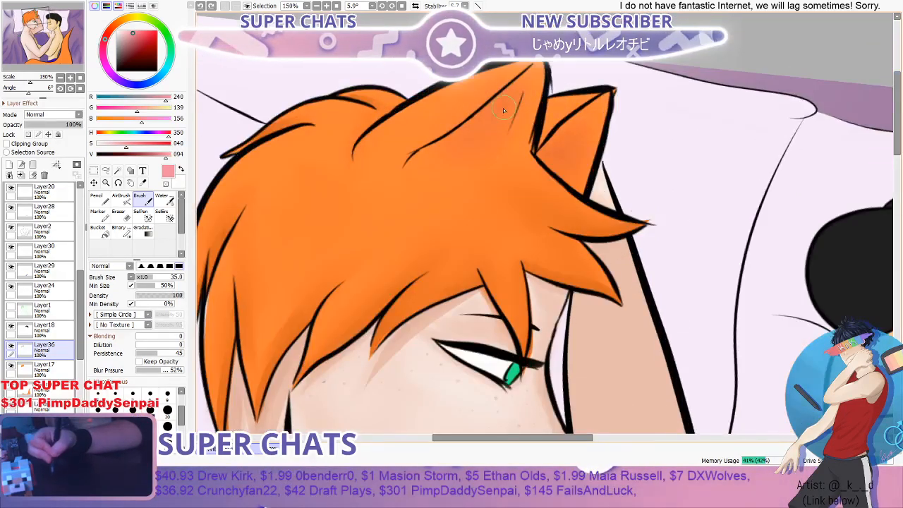
# - Paint the pink inside both cat ears with the Brush and blend it with the Water brush at 40
pyautogui.moveTo(521, 90); pyautogui.dragTo(485, 129)
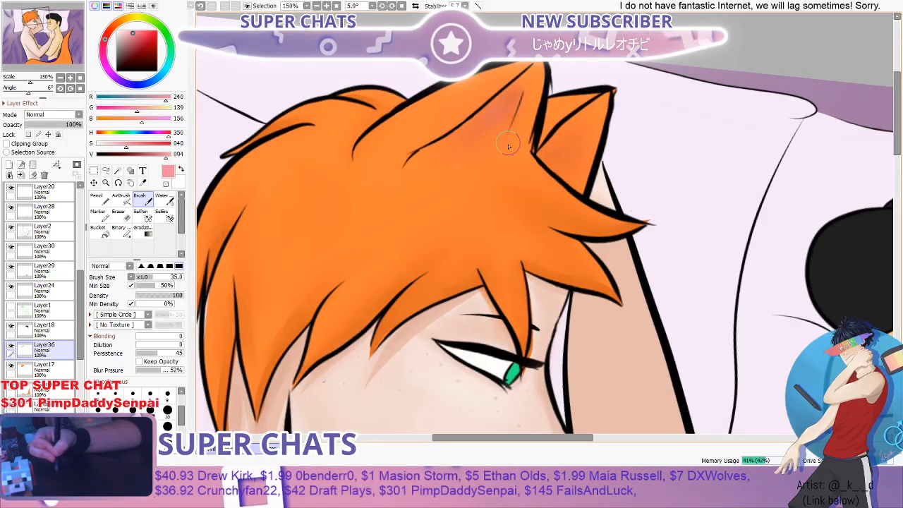
pyautogui.moveTo(602, 105); pyautogui.dragTo(595, 127)
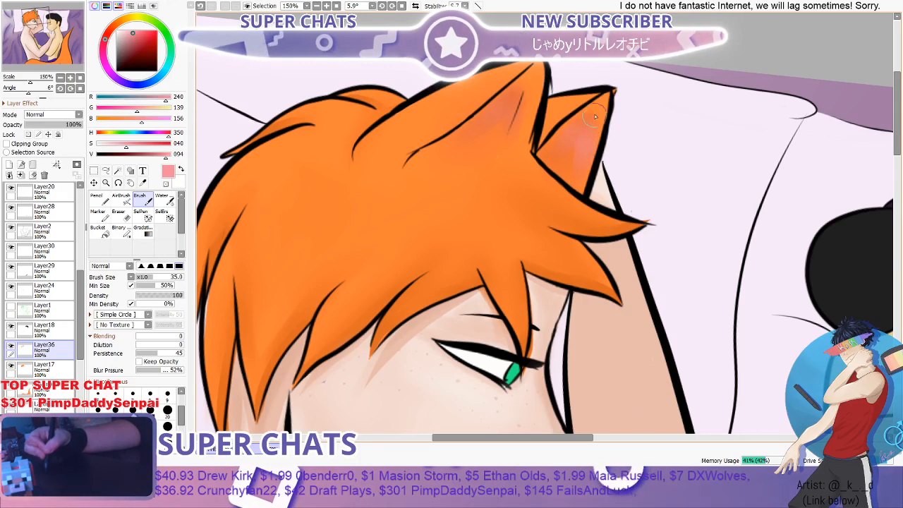
pyautogui.click(163, 200)
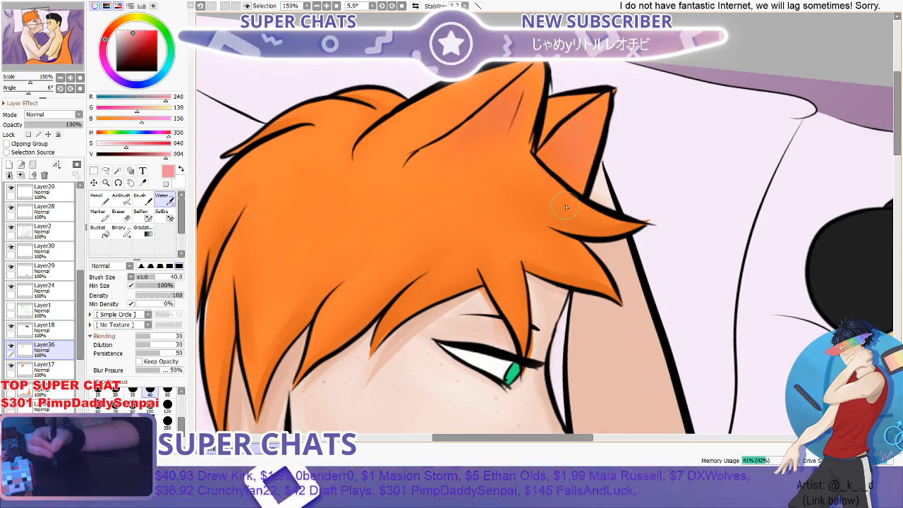
# - Examine the pink ear shading up close and against the whole illustration
pyautogui.scroll(-3, 593, 155)
pyautogui.scroll(-1, 600, 149)
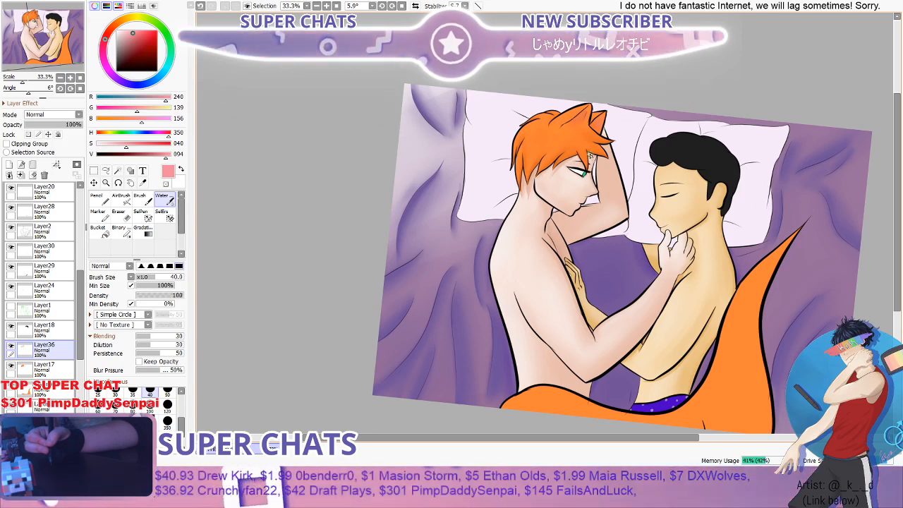
pyautogui.scroll(-2, 583, 149)
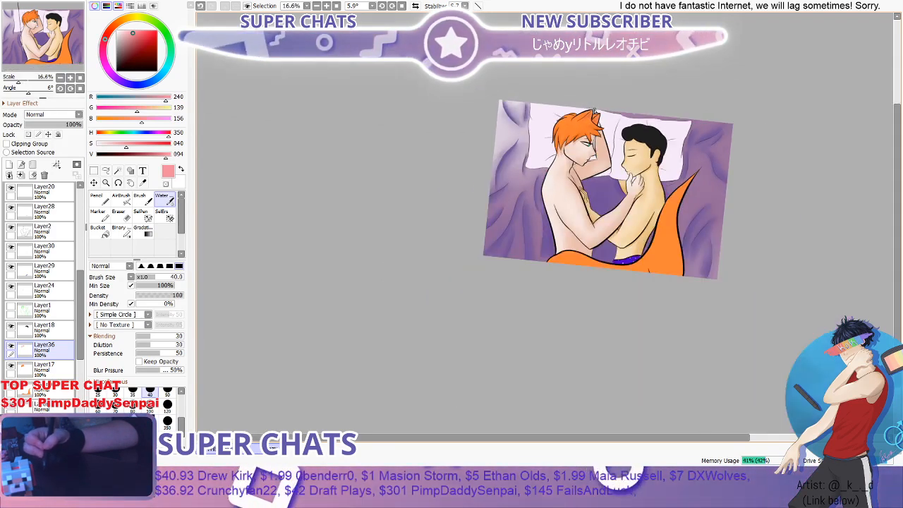
pyautogui.scroll(6, 595, 111)
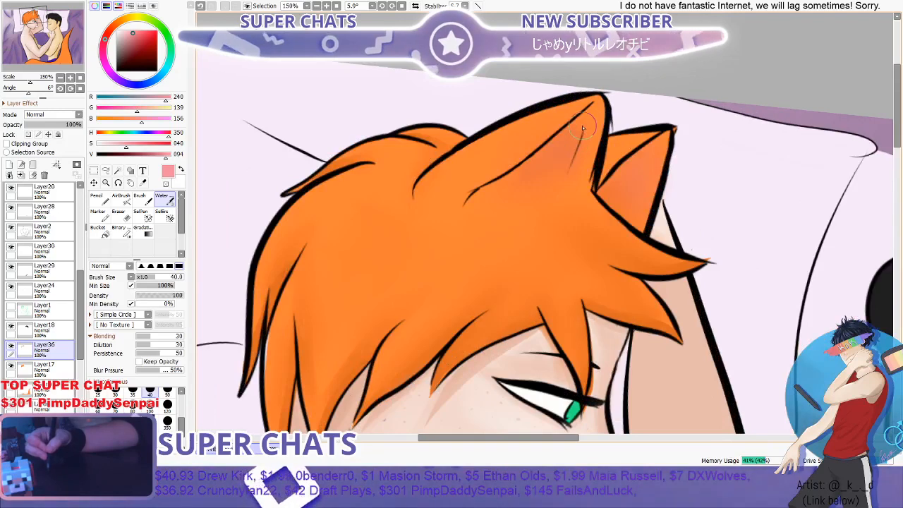
pyautogui.scroll(-6, 582, 125)
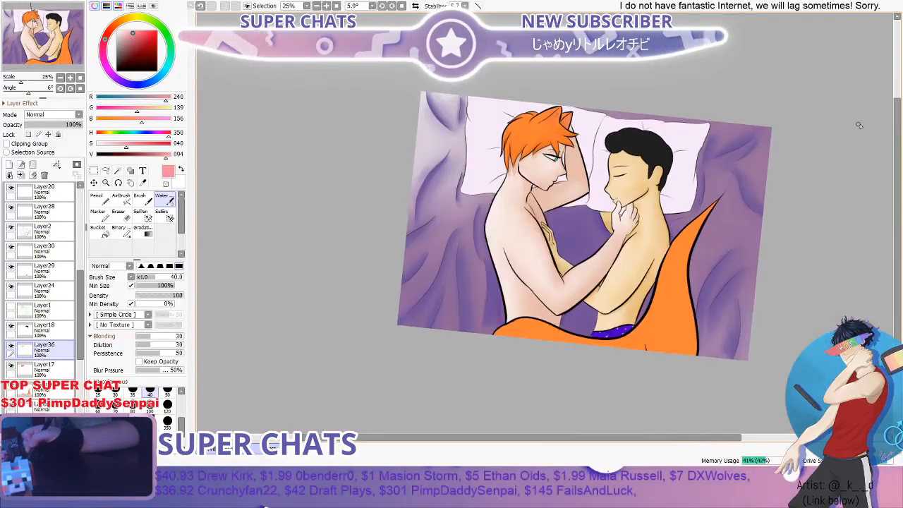
pyautogui.moveTo(893, 121); pyautogui.dragTo(892, 134)
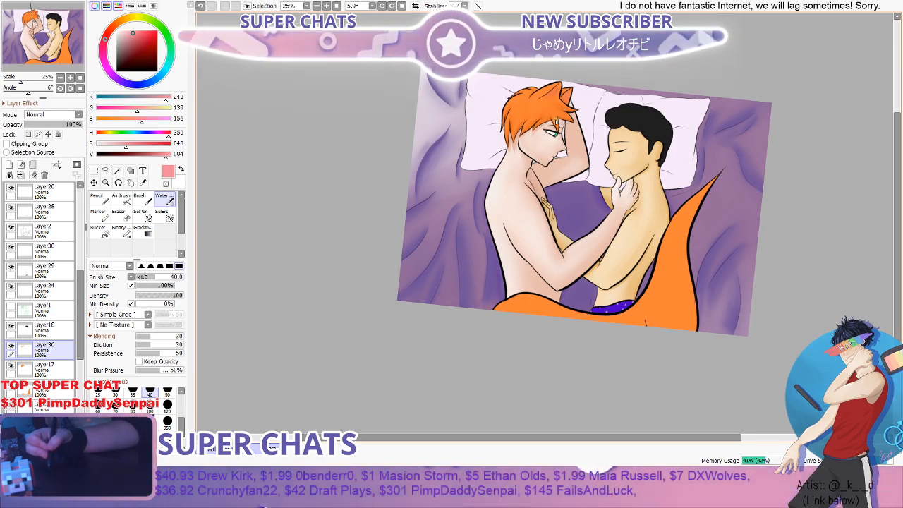
pyautogui.scroll(1, 556, 119)
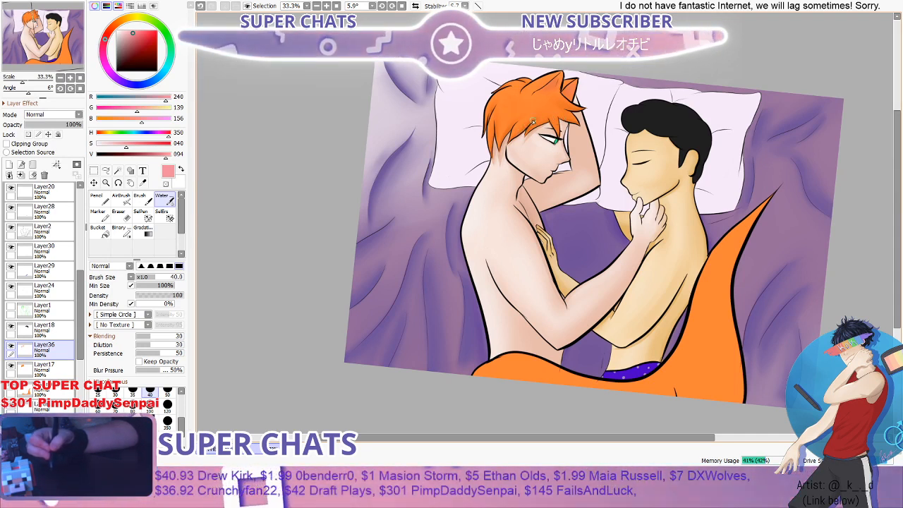
pyautogui.scroll(-2, 534, 120)
pyautogui.scroll(5, 561, 112)
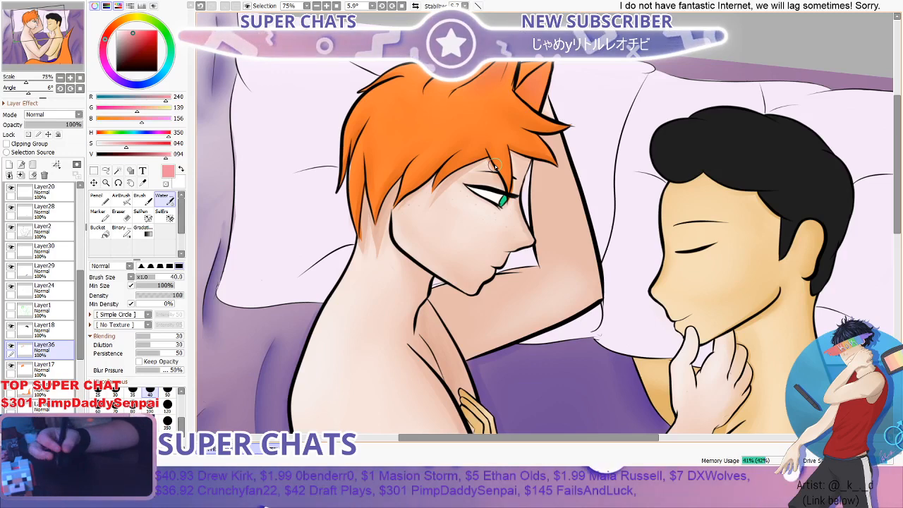
pyautogui.scroll(-3, 590, 92)
pyautogui.scroll(2, 646, 136)
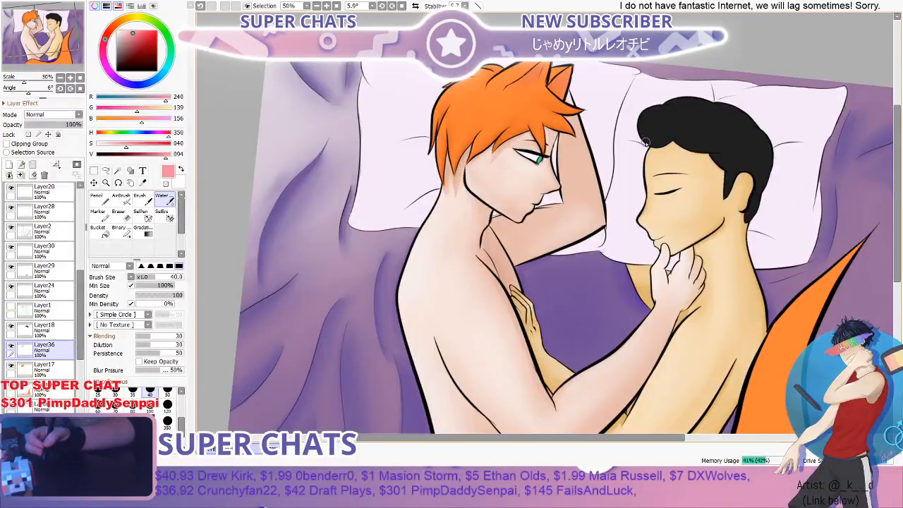
pyautogui.scroll(-2, 645, 142)
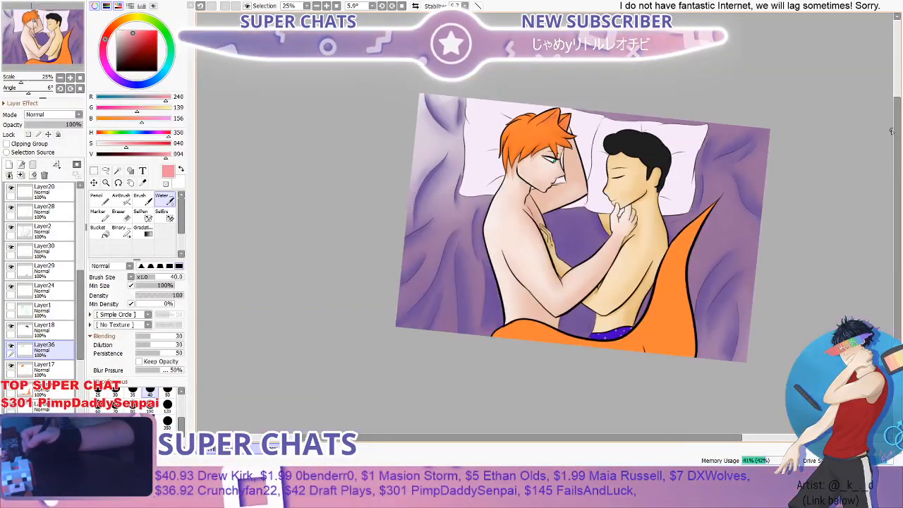
# - Pick a dark orange, RGB 209, 97, 29, and try a Brush stroke at 35 on the tail, undoing the stroke
pyautogui.moveTo(897, 154); pyautogui.dragTo(895, 174)
pyautogui.scroll(1, 661, 258)
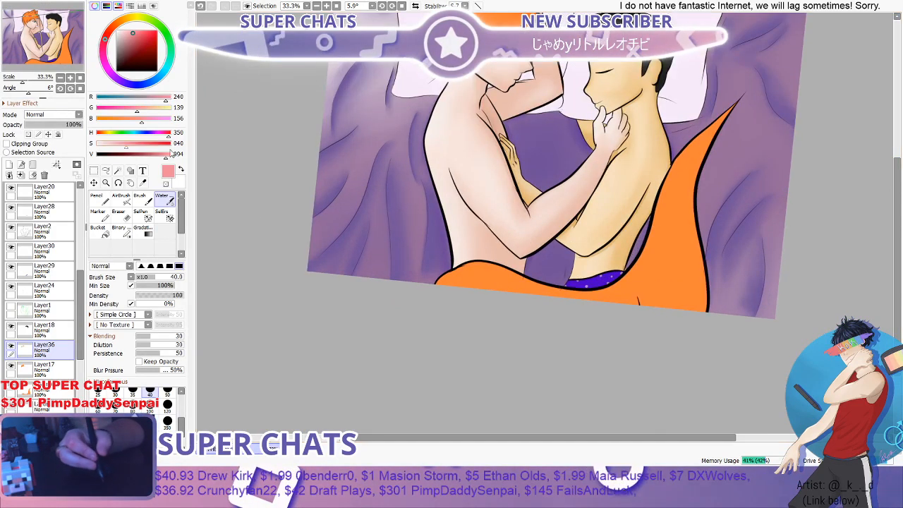
pyautogui.click(142, 183)
pyautogui.click(460, 269)
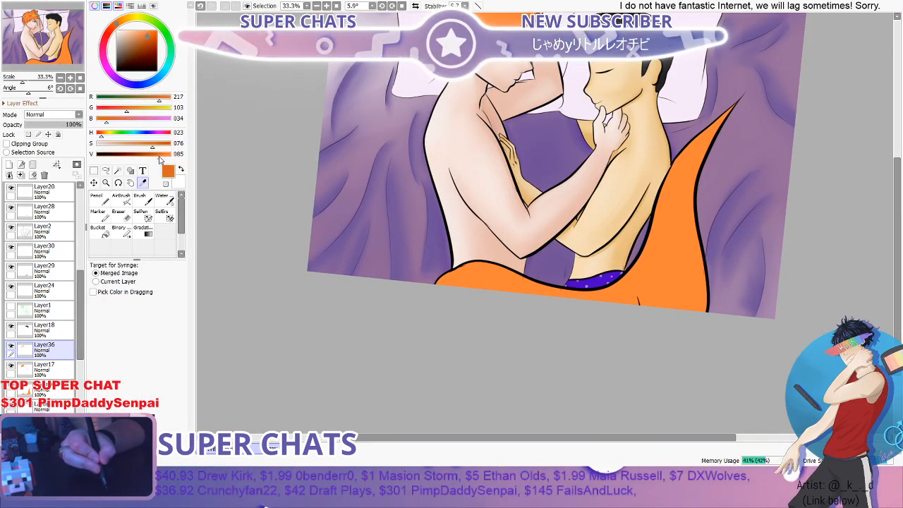
pyautogui.click(142, 200)
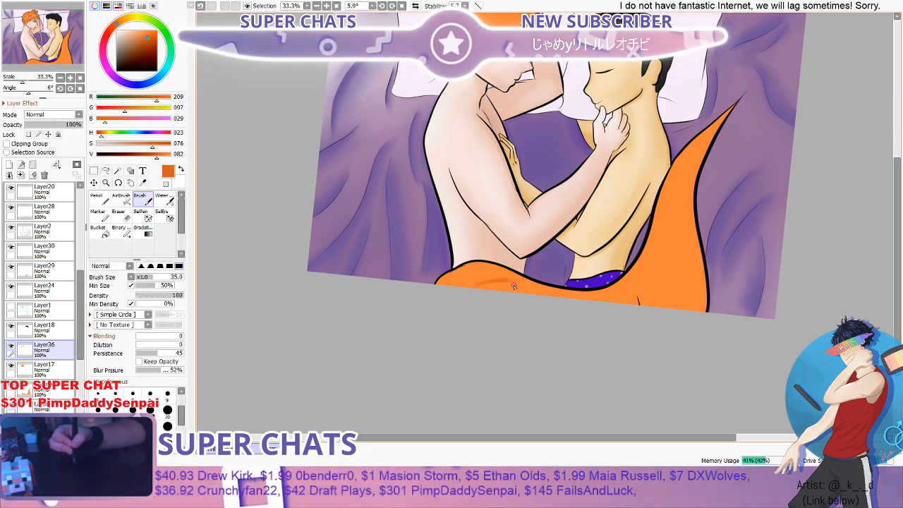
pyautogui.hotkey('ctrl', 'z')
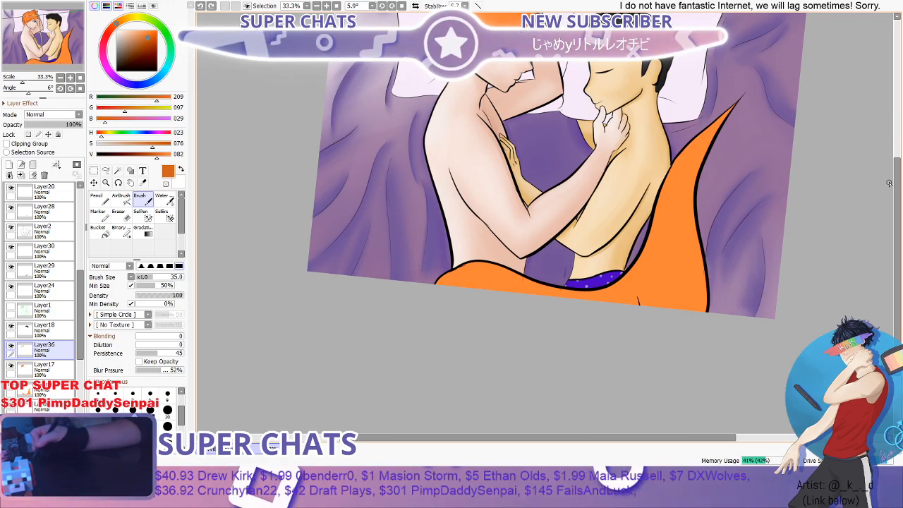
# - Paint dark orange shadows along the tail's edges and streaks through its wide part with the Brush at 120
pyautogui.moveTo(897, 185); pyautogui.dragTo(897, 197)
pyautogui.scroll(3, 636, 192)
pyautogui.scroll(-2, 647, 196)
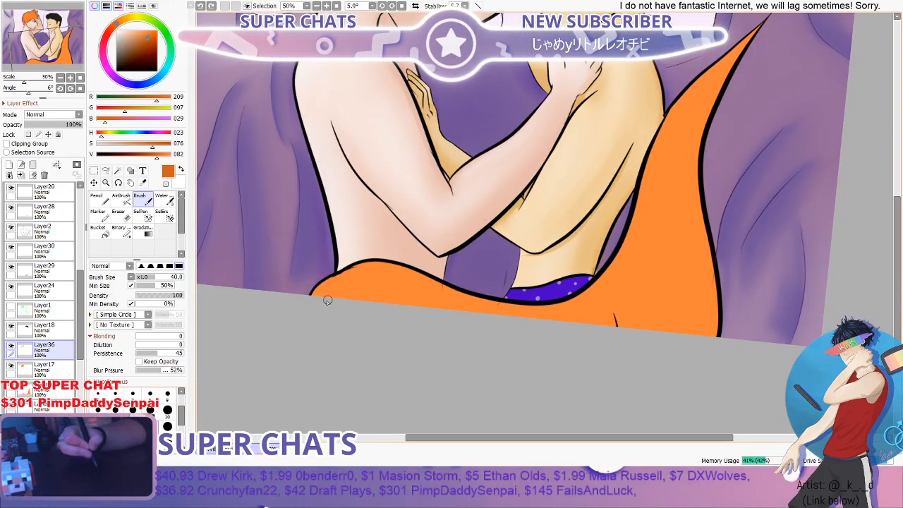
pyautogui.moveTo(358, 275)
pyautogui.mouseDown()
pyautogui.moveTo(392, 275)
pyautogui.moveTo(459, 302)
pyautogui.moveTo(578, 297)
pyautogui.moveTo(617, 272)
pyautogui.moveTo(640, 234)
pyautogui.moveTo(687, 85)
pyautogui.moveTo(772, 31)
pyautogui.moveTo(747, 46)
pyautogui.moveTo(701, 143)
pyautogui.moveTo(717, 338)
pyautogui.mouseUp()
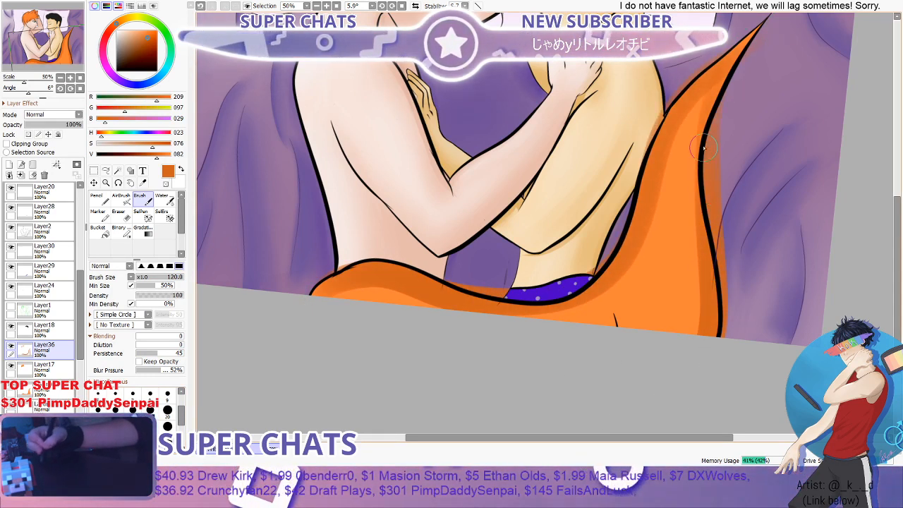
pyautogui.moveTo(704, 148)
pyautogui.mouseDown()
pyautogui.moveTo(668, 299)
pyautogui.moveTo(640, 330)
pyautogui.mouseUp()
pyautogui.moveTo(702, 214); pyautogui.dragTo(669, 335)
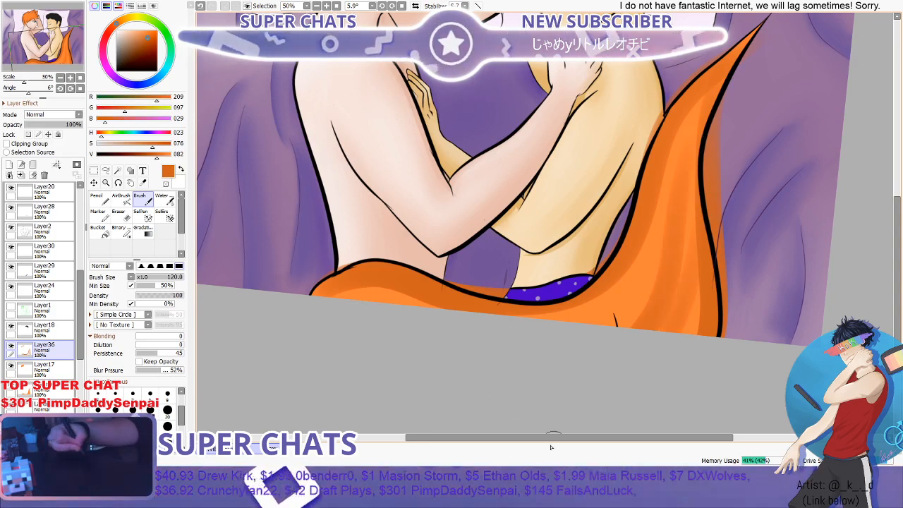
pyautogui.moveTo(687, 222); pyautogui.dragTo(600, 324)
pyautogui.scroll(-2, 417, 291)
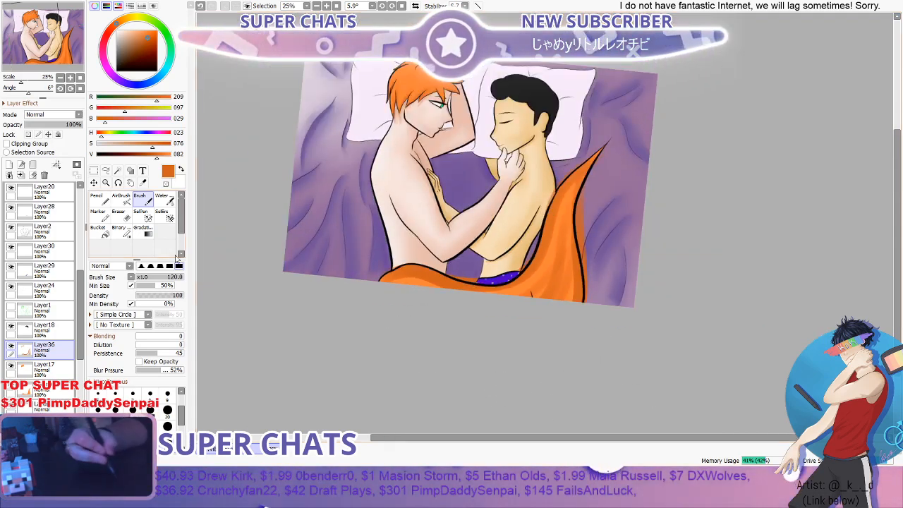
# - Blend the dark orange shadows along the whole tail with the Water brush at 100
pyautogui.click(168, 203)
pyautogui.click(133, 422)
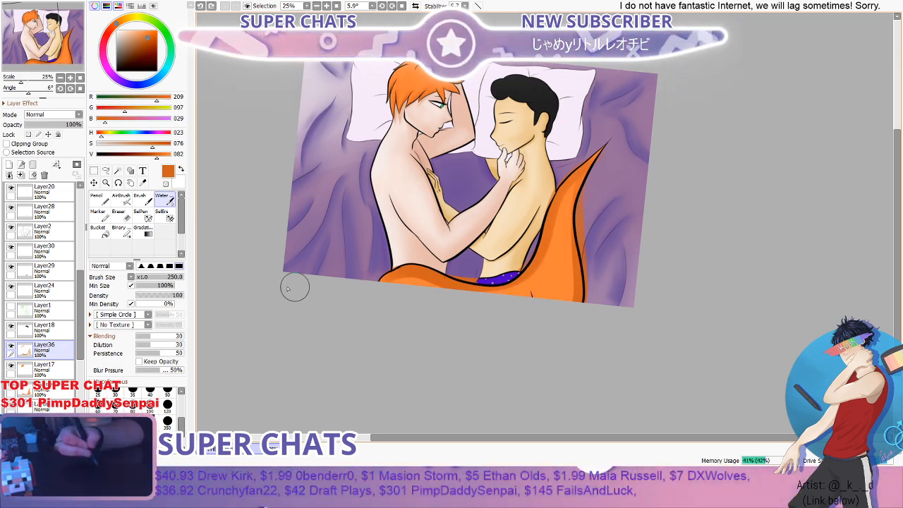
pyautogui.click(149, 406)
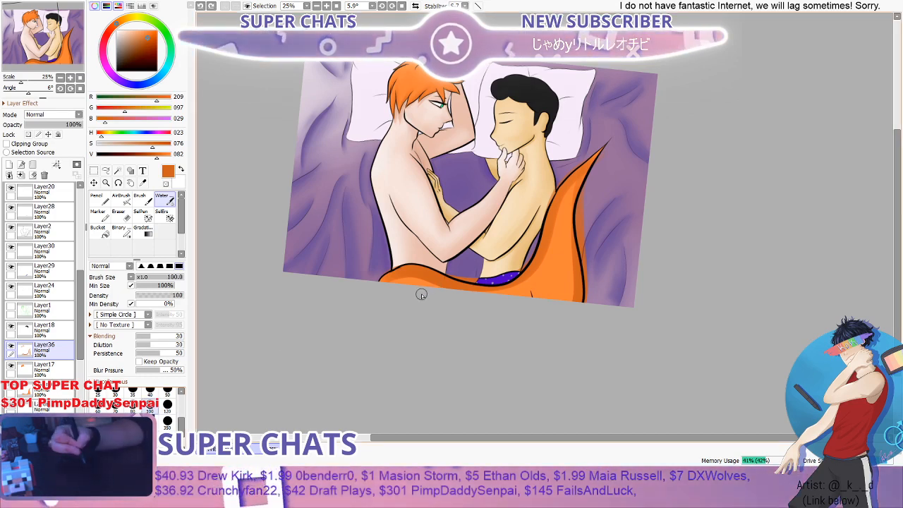
pyautogui.scroll(4, 422, 293)
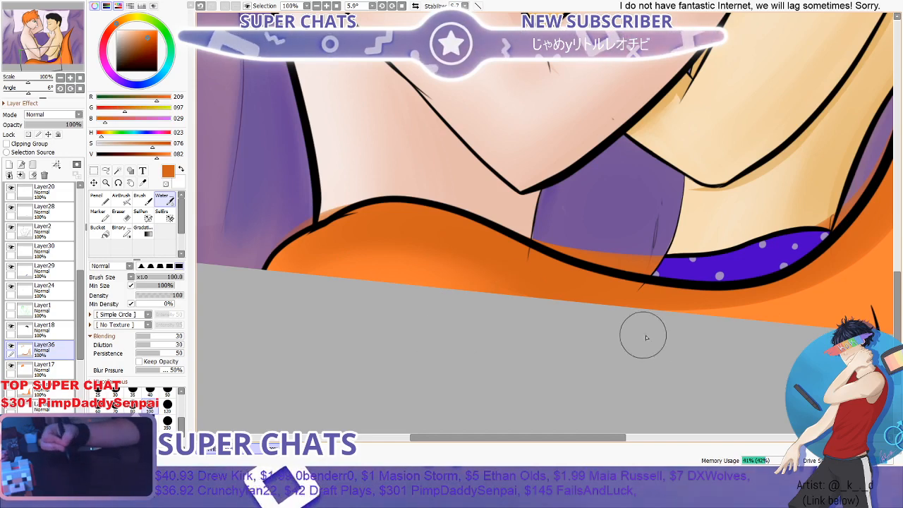
pyautogui.scroll(-4, 695, 304)
pyautogui.scroll(2, 802, 215)
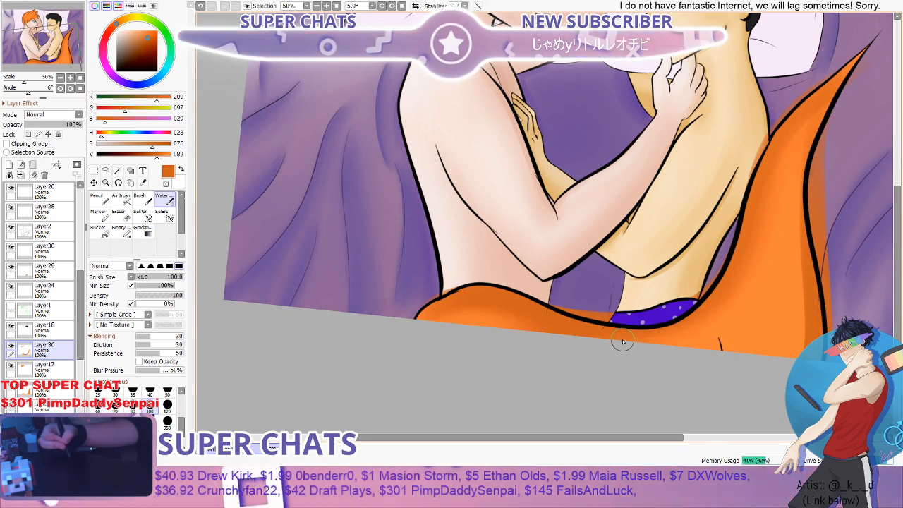
pyautogui.scroll(-2, 769, 242)
pyautogui.scroll(1, 769, 242)
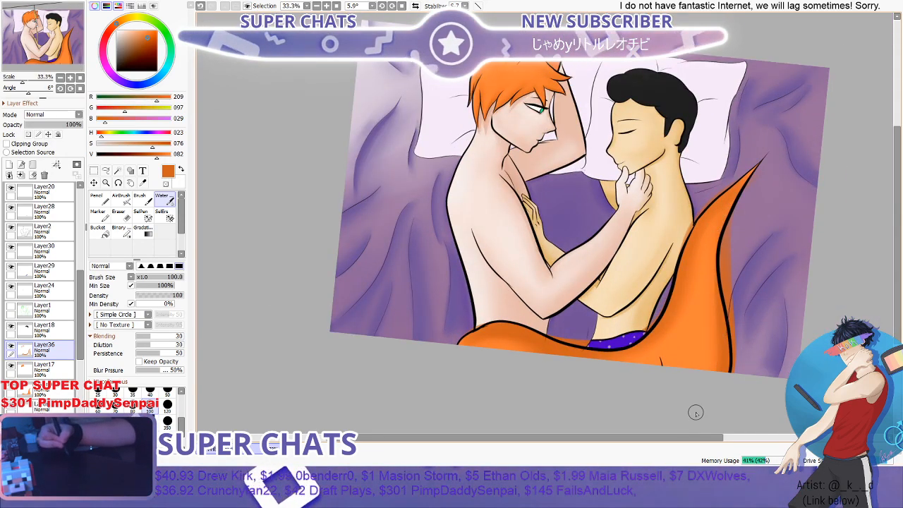
pyautogui.scroll(-1, 737, 305)
pyautogui.scroll(1, 738, 304)
pyautogui.scroll(-2, 738, 305)
pyautogui.scroll(1, 732, 328)
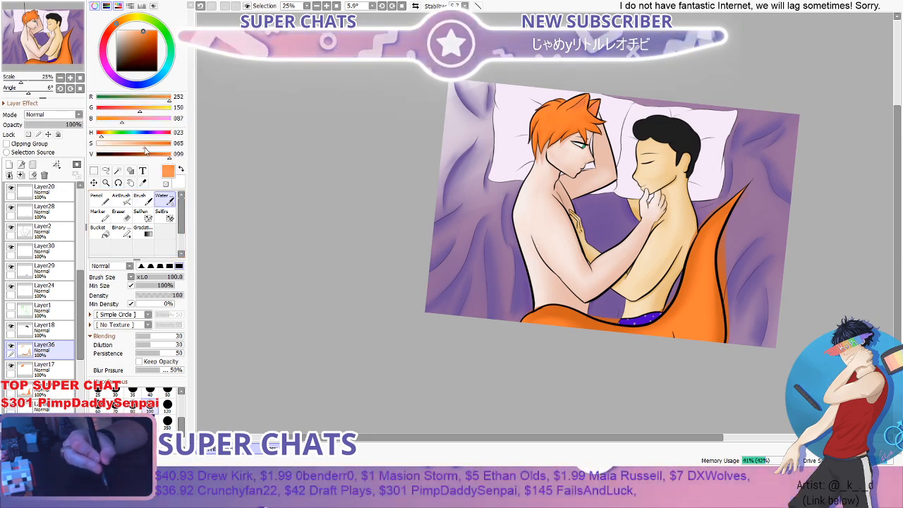
# - Pick a light peach orange, RGB 252, 188, 148, and try a Brush stroke at 120 on the tail, undoing the stroke
pyautogui.moveTo(146, 150); pyautogui.dragTo(127, 148)
pyautogui.scroll(1, 676, 228)
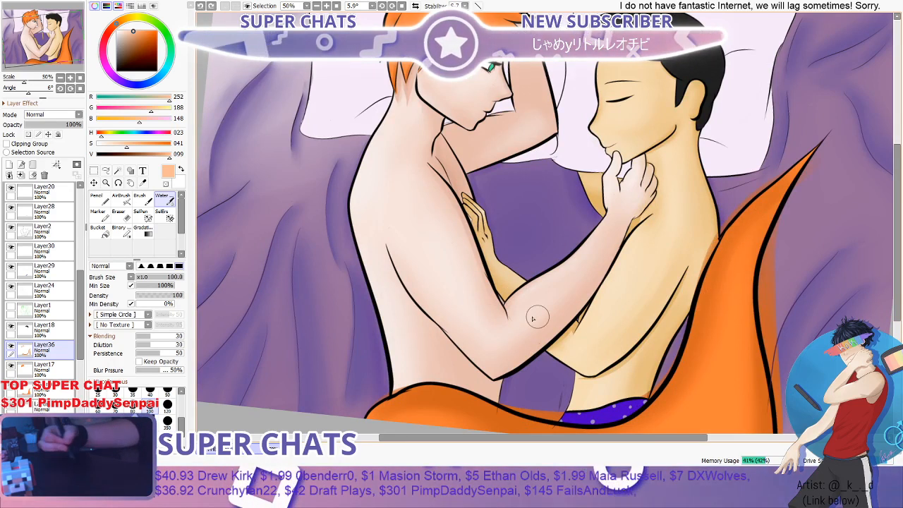
pyautogui.press('b')
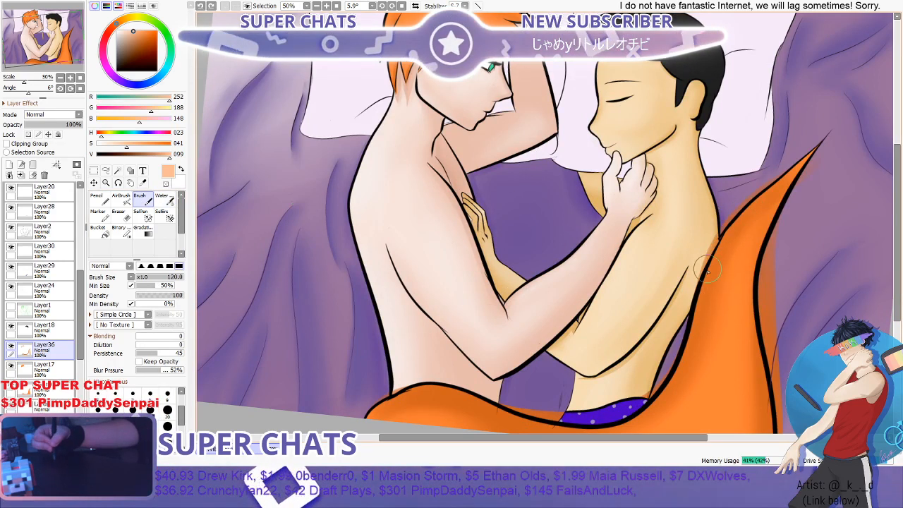
pyautogui.moveTo(708, 248)
pyautogui.mouseDown()
pyautogui.moveTo(697, 353)
pyautogui.moveTo(708, 291)
pyautogui.moveTo(759, 199)
pyautogui.mouseUp()
pyautogui.hotkey('ctrl', 'z')
# - Paint light peach orange highlights along the tail's inner edge and lower curve with the Brush at 120
pyautogui.scroll(-2, 790, 180)
pyautogui.scroll(1, 747, 273)
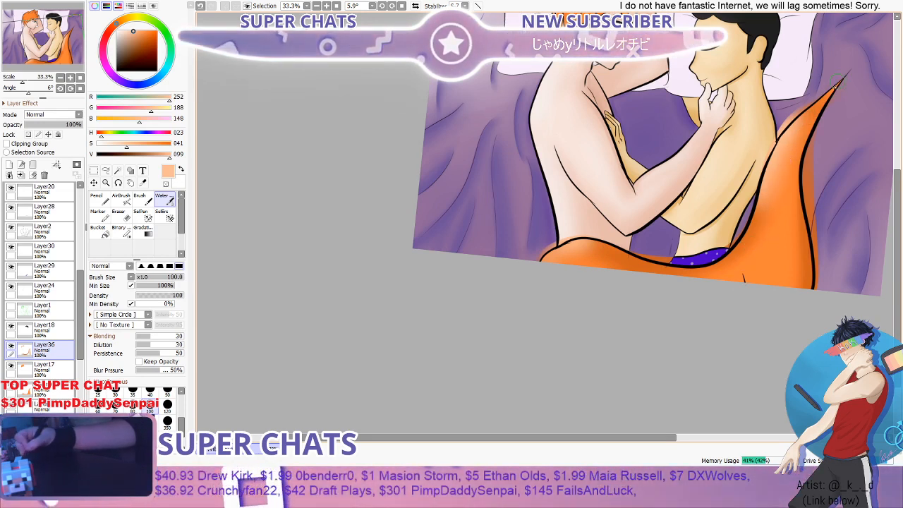
pyautogui.scroll(-2, 725, 291)
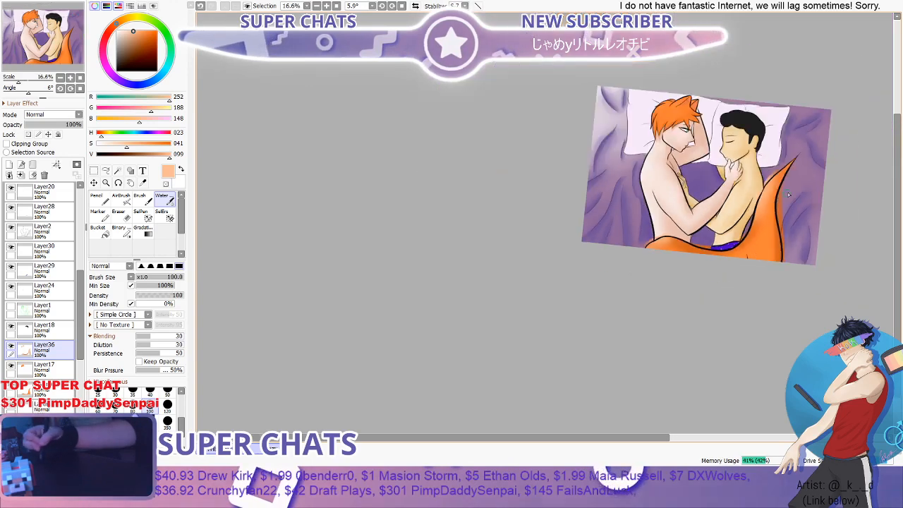
pyautogui.scroll(2, 741, 232)
pyautogui.scroll(-1, 759, 199)
pyautogui.scroll(-1, 762, 189)
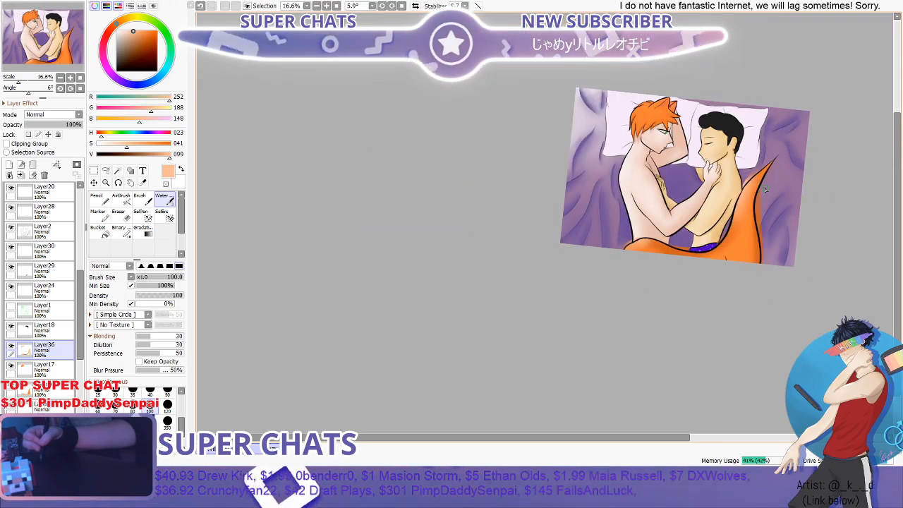
pyautogui.scroll(1, 762, 189)
pyautogui.press('b')
pyautogui.scroll(1, 671, 224)
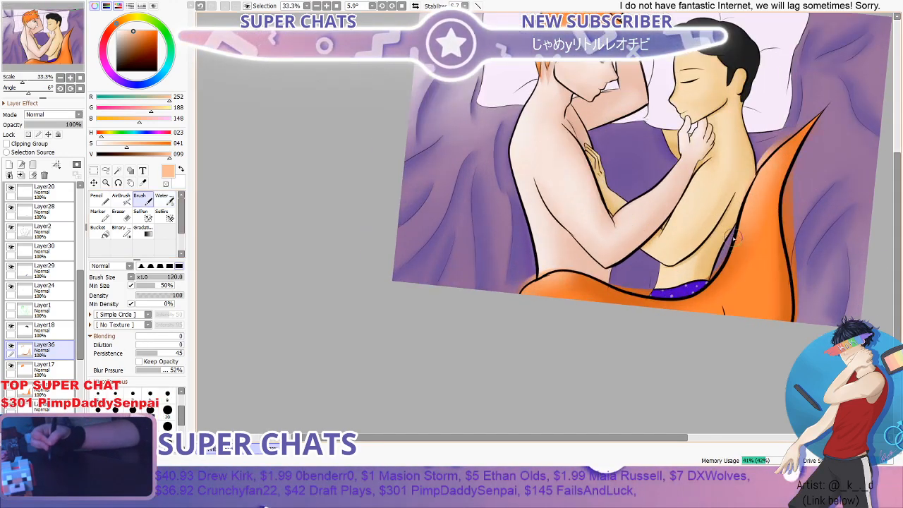
pyautogui.moveTo(734, 264)
pyautogui.mouseDown()
pyautogui.moveTo(707, 306)
pyautogui.moveTo(649, 318)
pyautogui.mouseUp()
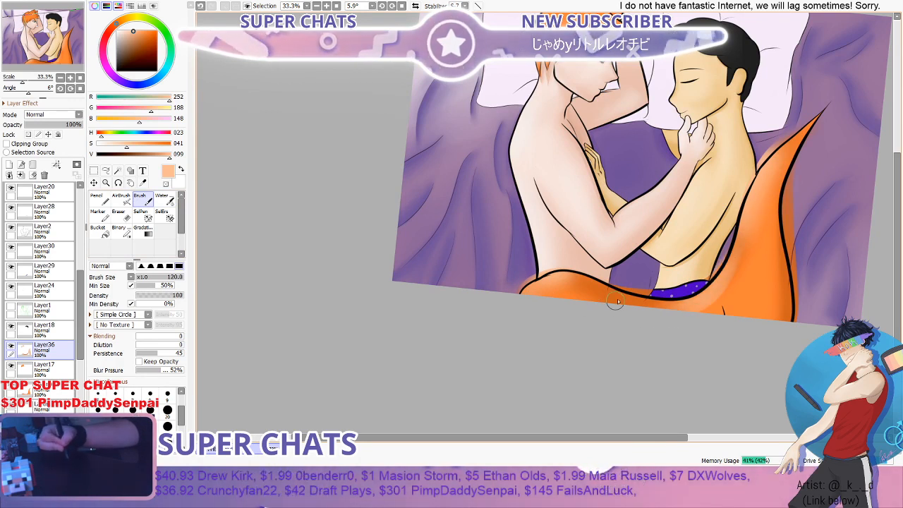
# - Blend the light highlights along the tail and into its curved part by the paler figure's waist with the Water brush at 100
pyautogui.click(168, 204)
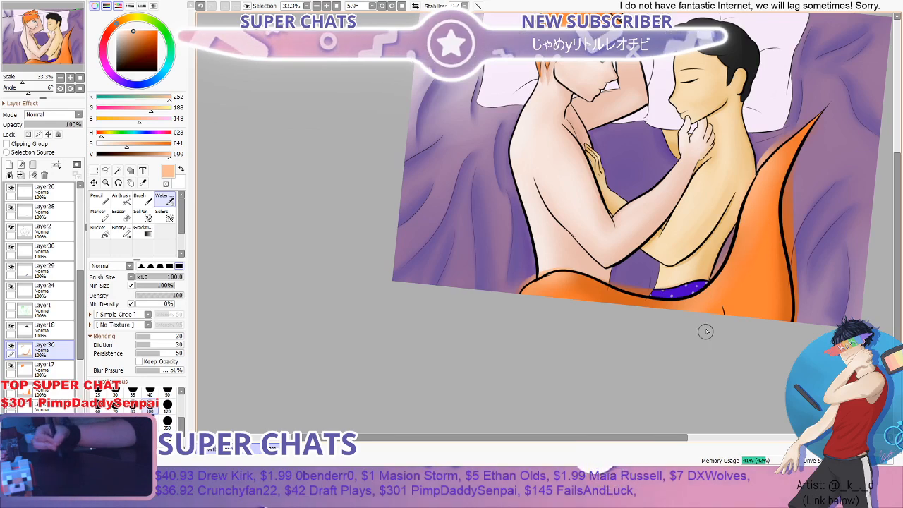
pyautogui.scroll(-1, 792, 205)
pyautogui.scroll(-1, 791, 204)
pyautogui.scroll(1, 791, 204)
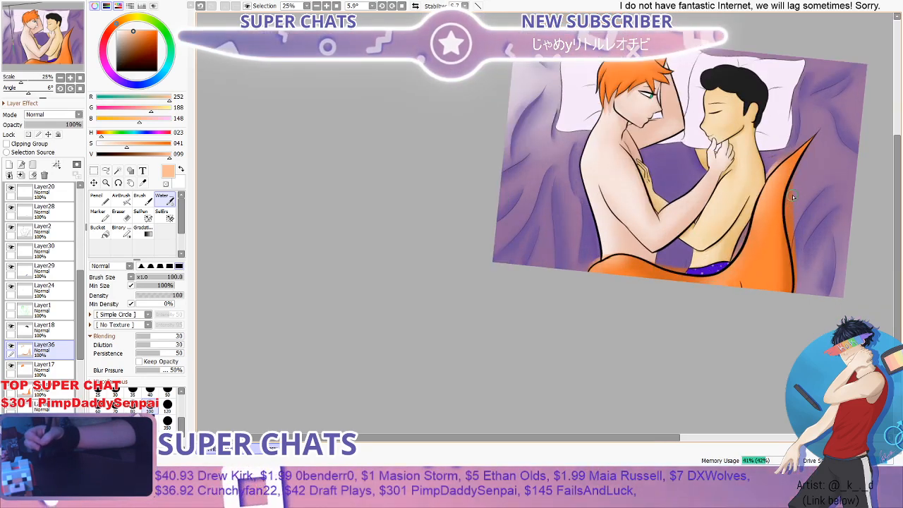
pyautogui.scroll(3, 621, 258)
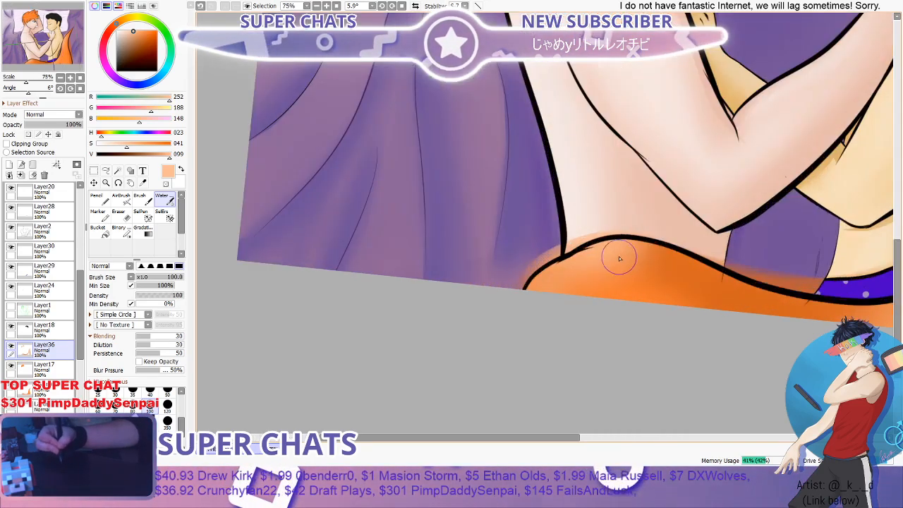
pyautogui.moveTo(618, 257)
pyautogui.mouseDown()
pyautogui.moveTo(714, 281)
pyautogui.moveTo(582, 253)
pyautogui.moveTo(671, 272)
pyautogui.moveTo(557, 284)
pyautogui.mouseUp()
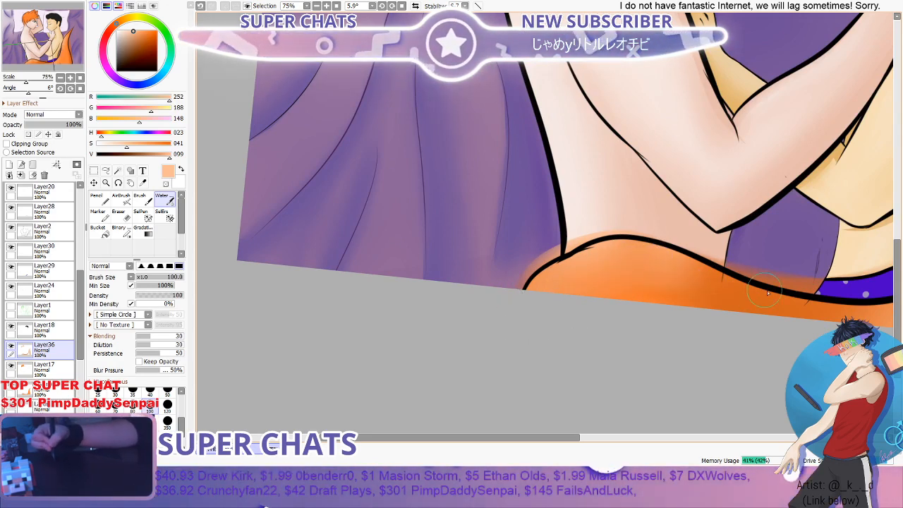
pyautogui.scroll(-3, 515, 324)
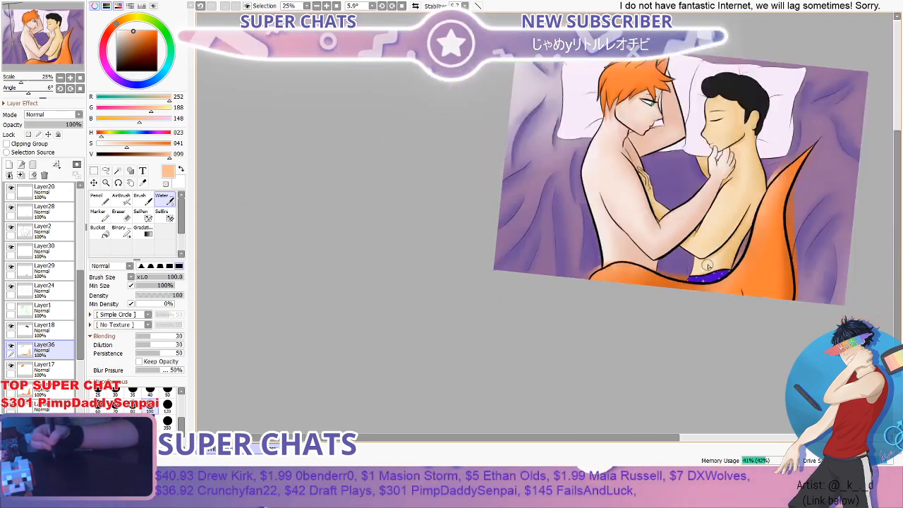
pyautogui.moveTo(901, 209); pyautogui.dragTo(899, 189)
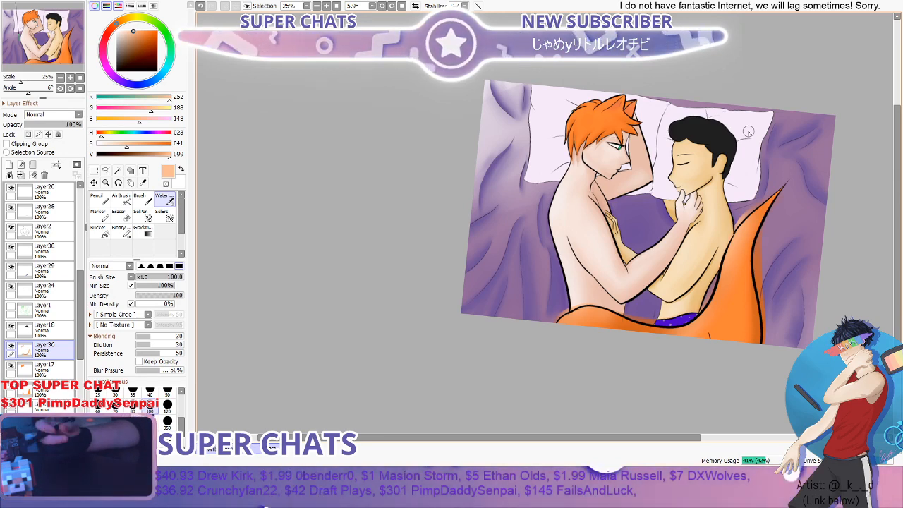
# - Pick a more saturated orange, RGB 252, 147, 82, for the tail
pyautogui.scroll(-2, 741, 205)
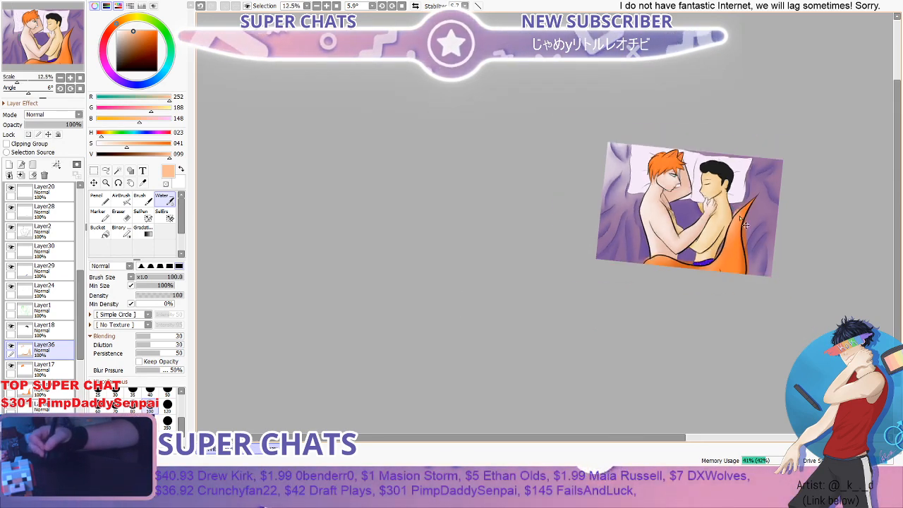
pyautogui.scroll(3, 763, 207)
pyautogui.moveTo(898, 202); pyautogui.dragTo(896, 216)
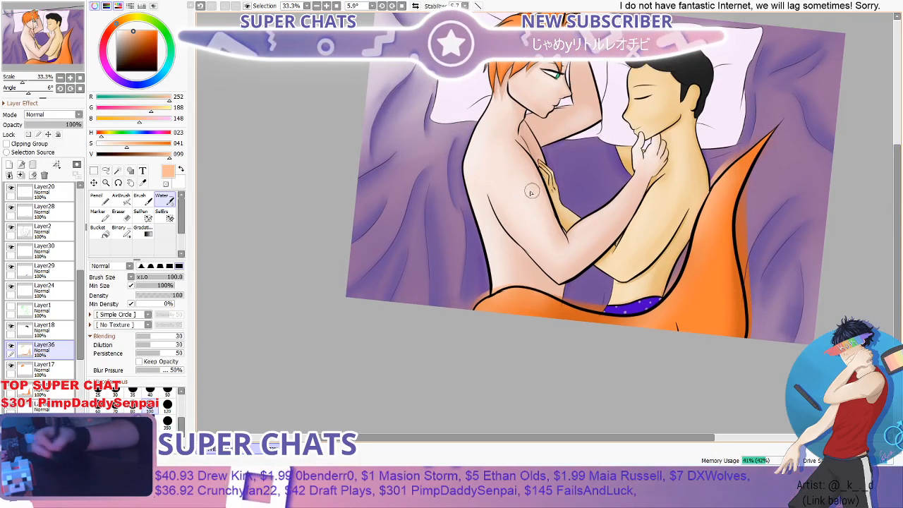
pyautogui.click(146, 144)
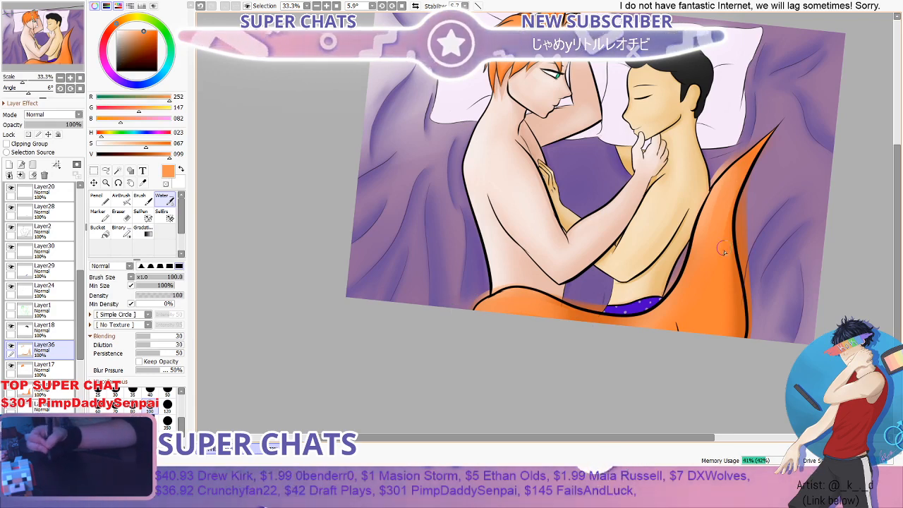
# - Examine the tail's blended highlights and shadows up close and against the whole illustration
pyautogui.scroll(-2, 748, 213)
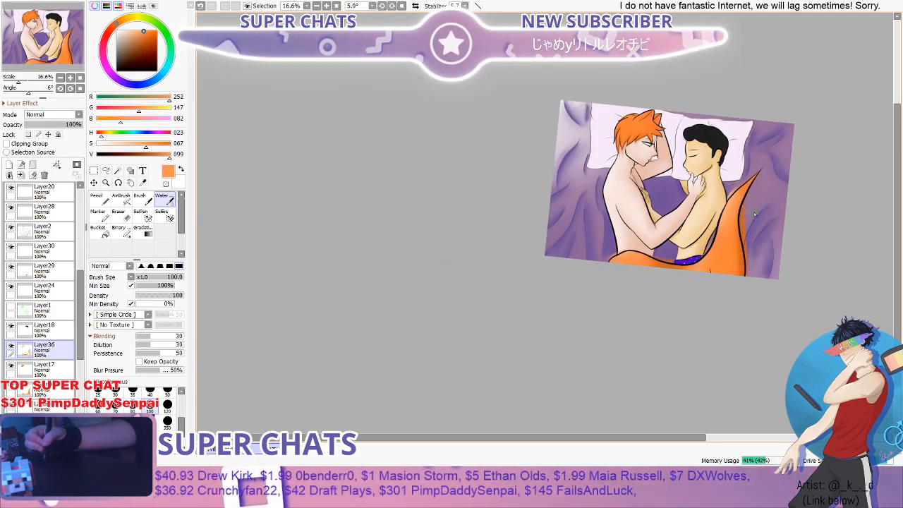
pyautogui.scroll(2, 754, 211)
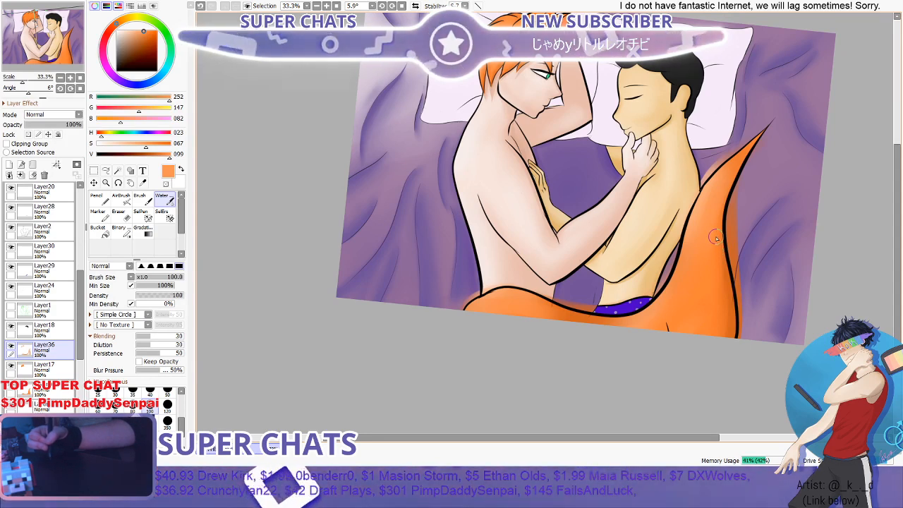
pyautogui.scroll(-2, 709, 190)
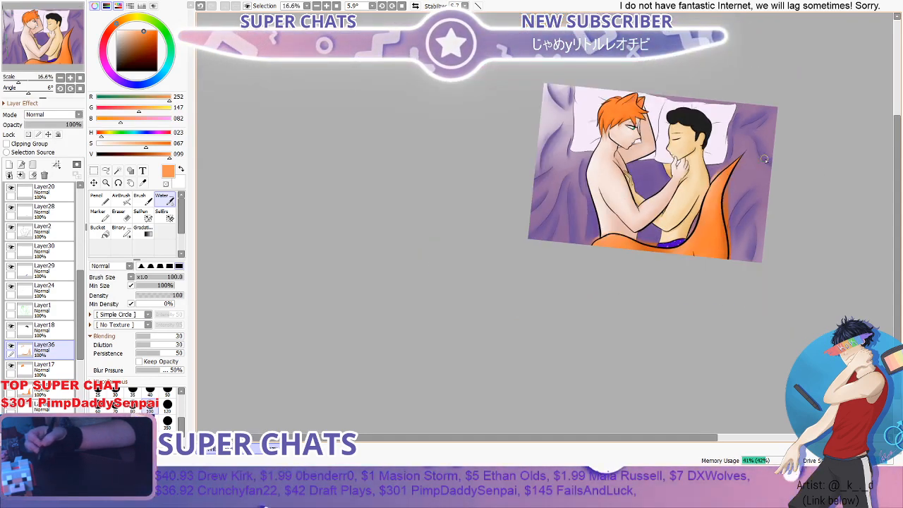
pyautogui.scroll(2, 735, 189)
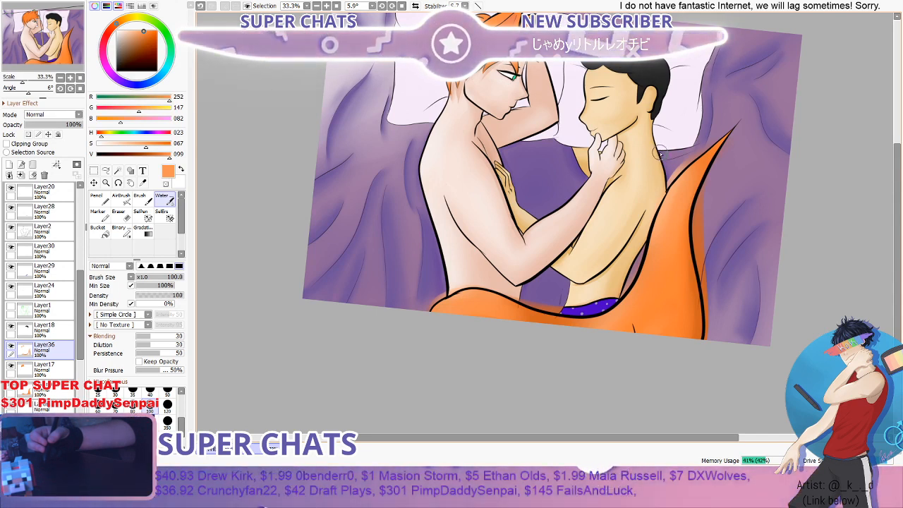
pyautogui.scroll(-1, 660, 154)
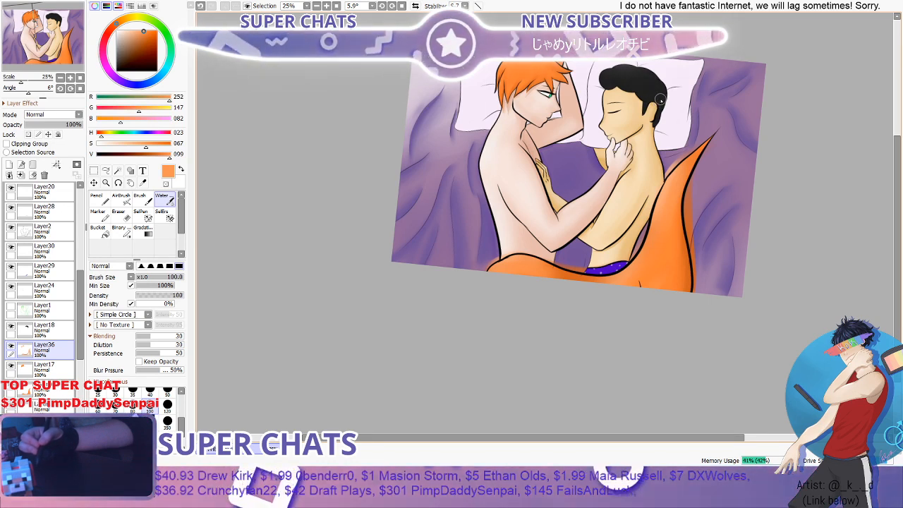
pyautogui.scroll(-3, 660, 100)
pyautogui.scroll(3, 662, 101)
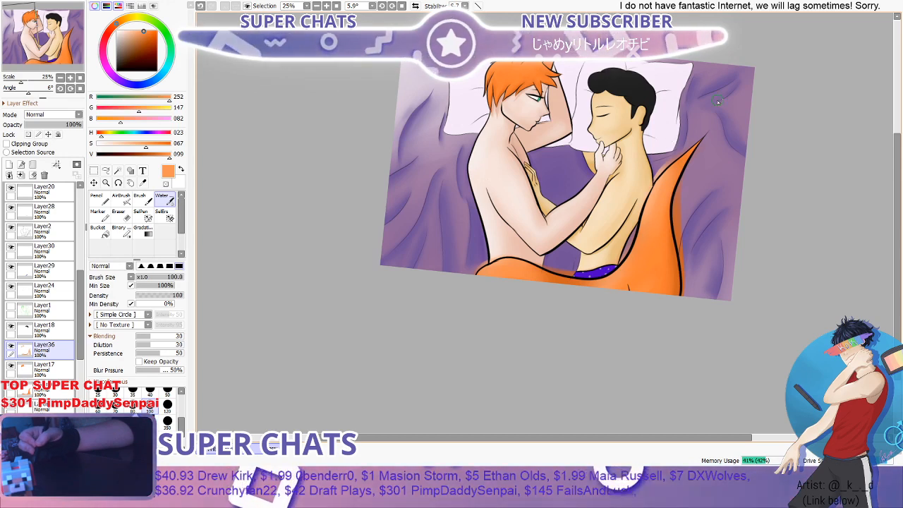
pyautogui.scroll(3, 869, 134)
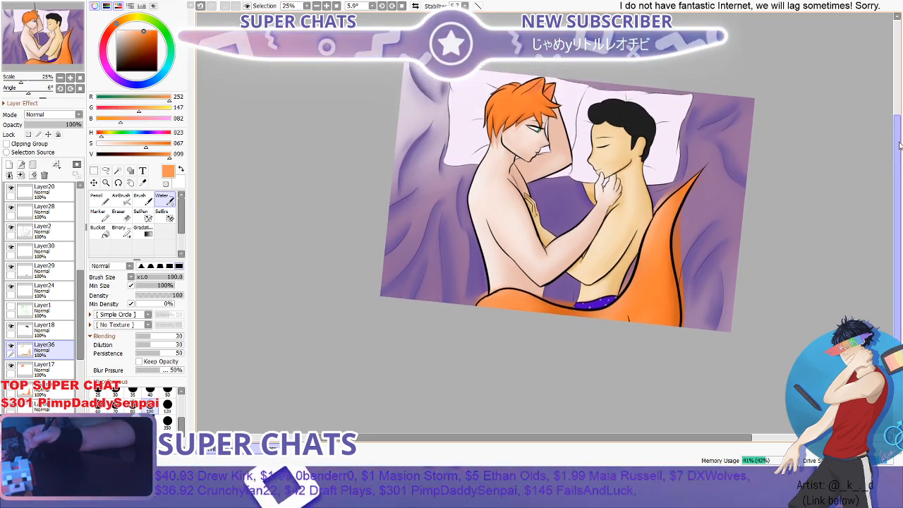
pyautogui.scroll(1, 841, 140)
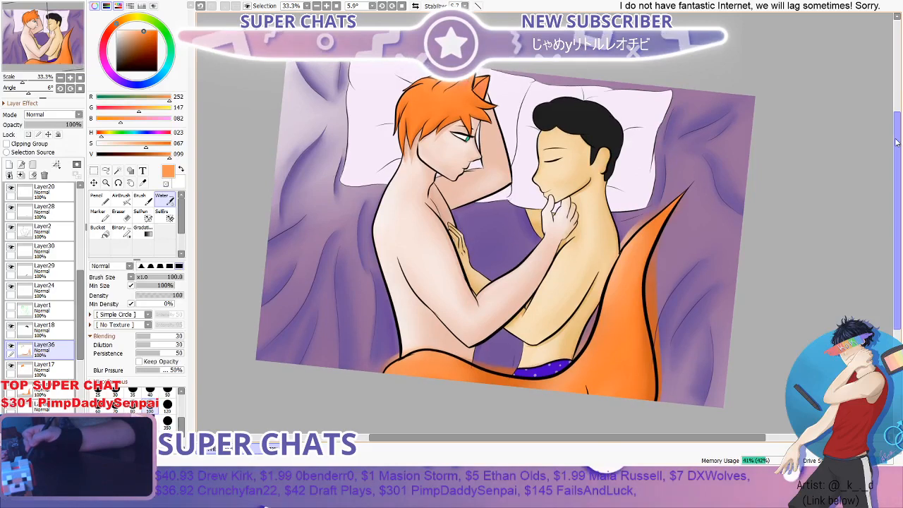
pyautogui.scroll(-1, 638, 147)
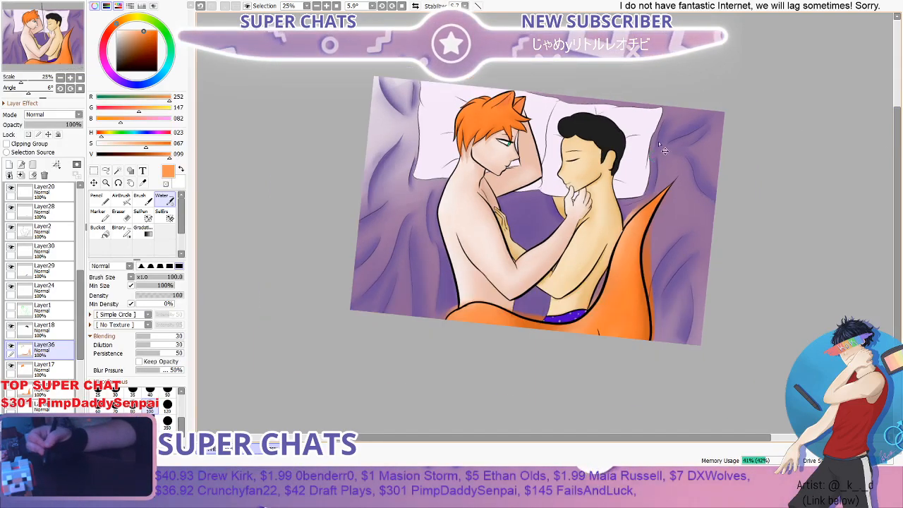
pyautogui.scroll(1, 656, 182)
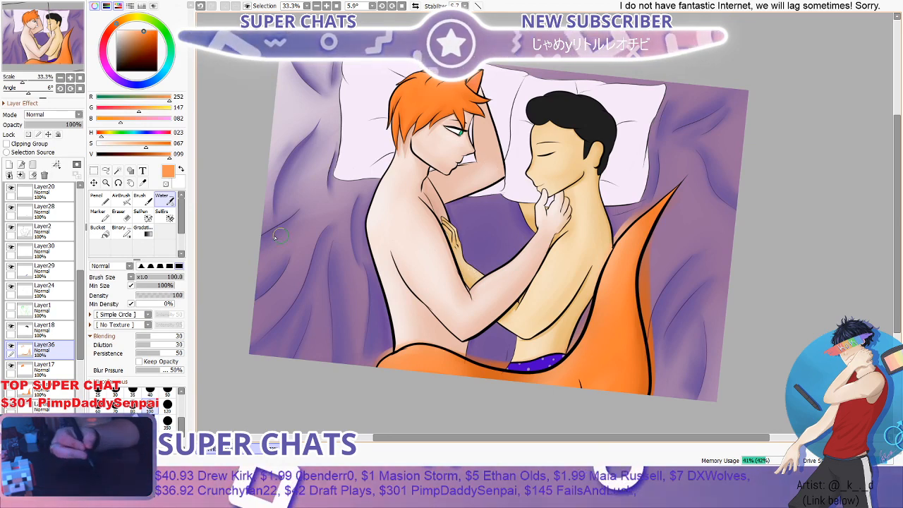
# - Erase the orange shading that spills past the upper part of the tail's outer outline with the Eraser at 40
pyautogui.press('e')
pyautogui.scroll(3, 639, 198)
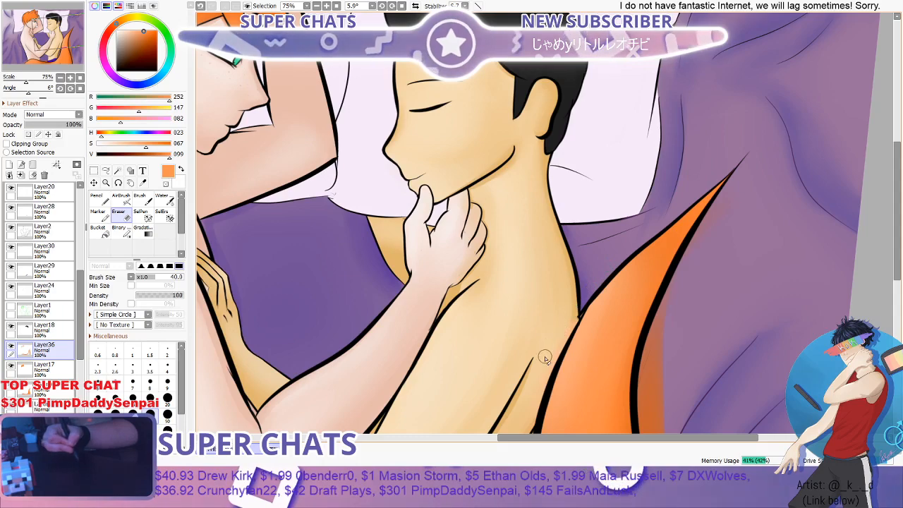
pyautogui.scroll(-3, 561, 303)
pyautogui.scroll(3, 568, 325)
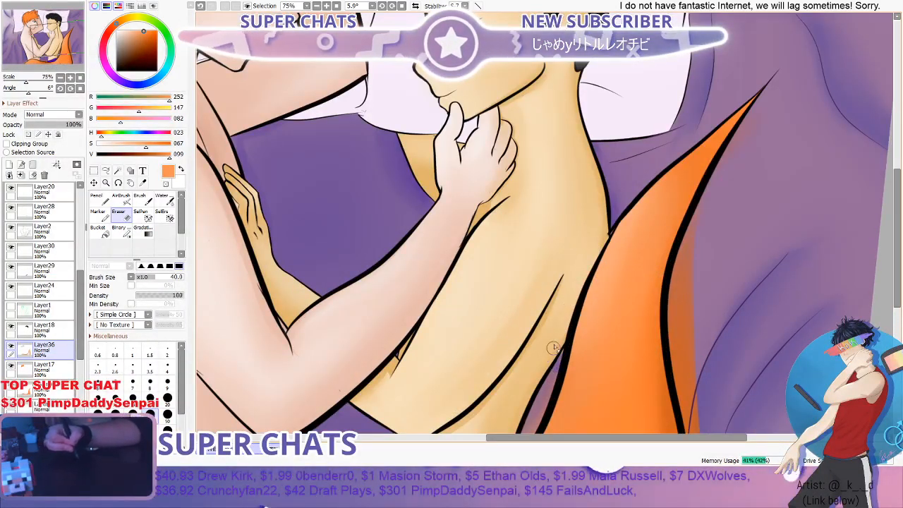
pyautogui.scroll(-3, 554, 348)
pyautogui.scroll(3, 607, 297)
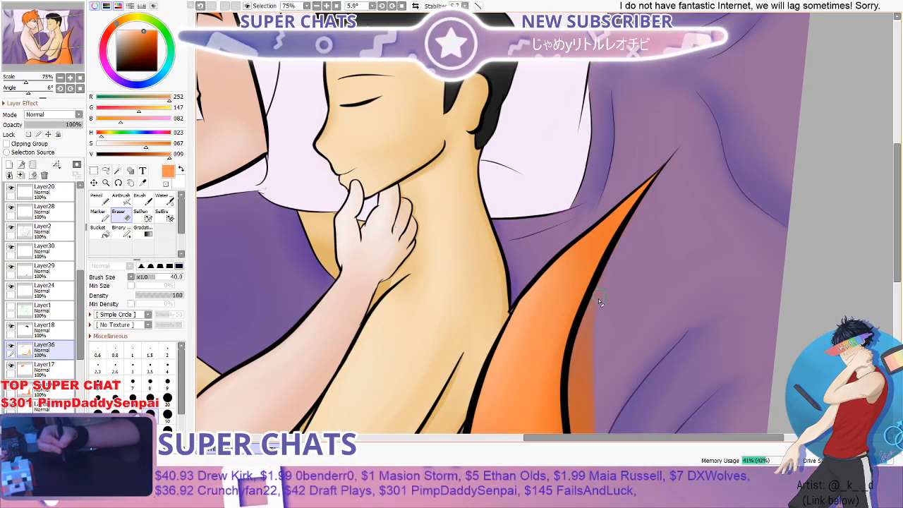
pyautogui.moveTo(599, 299); pyautogui.dragTo(590, 325)
pyautogui.scroll(-3, 582, 338)
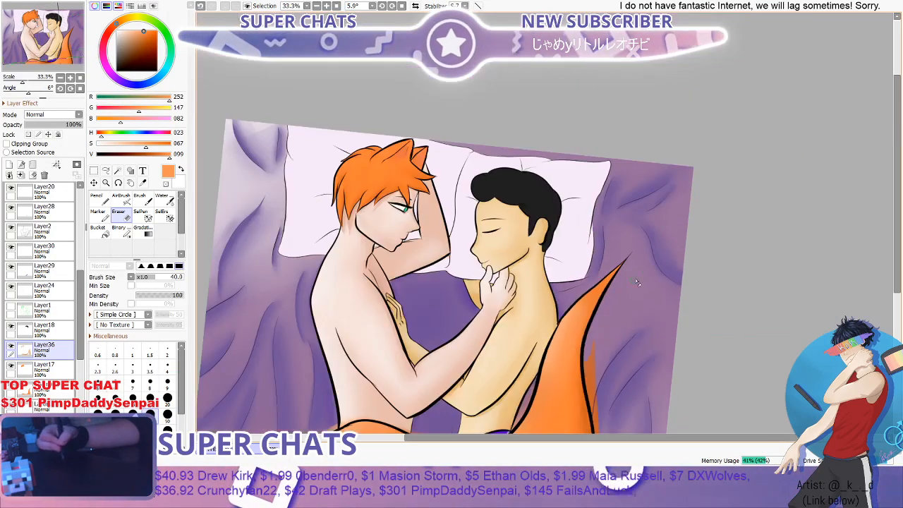
# - Erase the remaining orange spill along the tail's outer outline down to the canvas edge with the Eraser at 40
pyautogui.scroll(3, 596, 363)
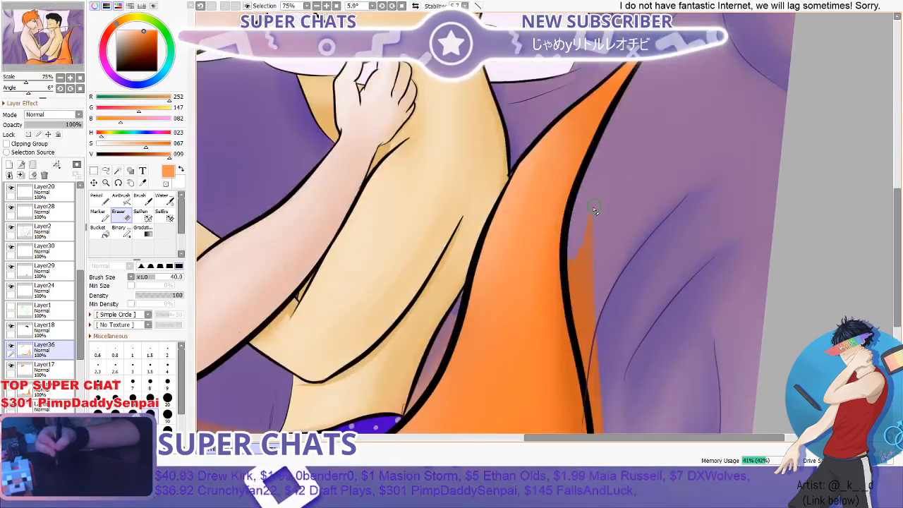
pyautogui.moveTo(596, 363); pyautogui.dragTo(592, 231)
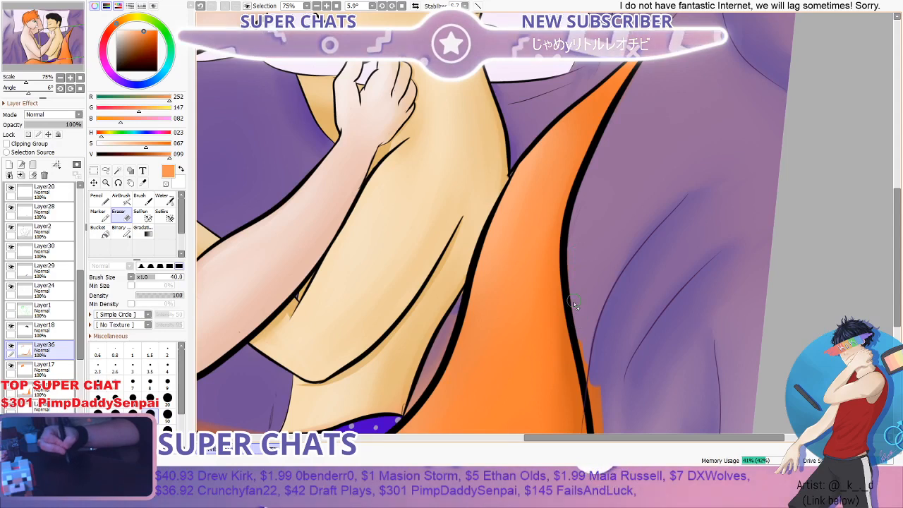
pyautogui.scroll(-3, 674, 281)
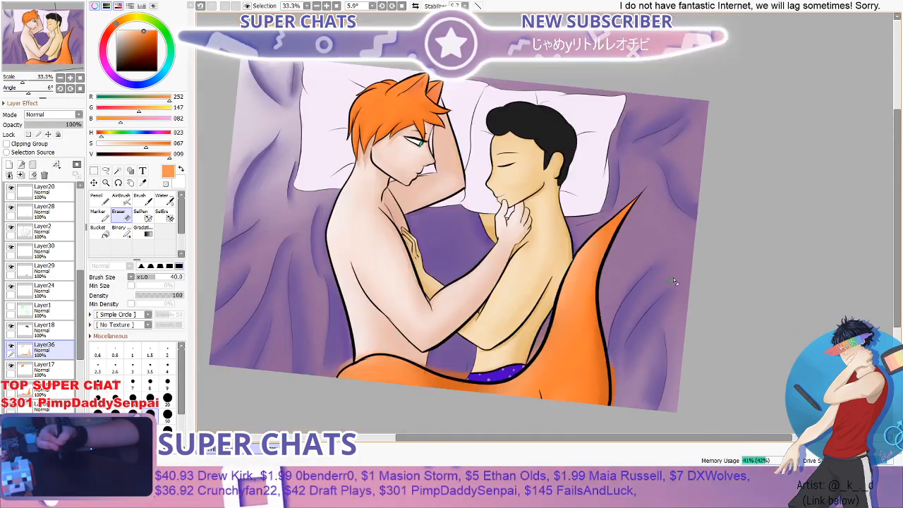
pyautogui.scroll(3, 674, 281)
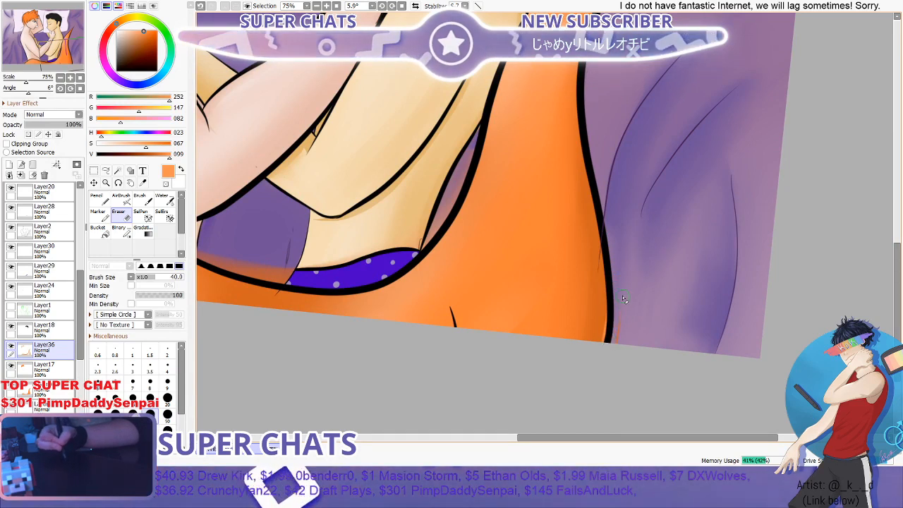
pyautogui.moveTo(614, 253); pyautogui.dragTo(621, 280)
pyautogui.scroll(-3, 613, 345)
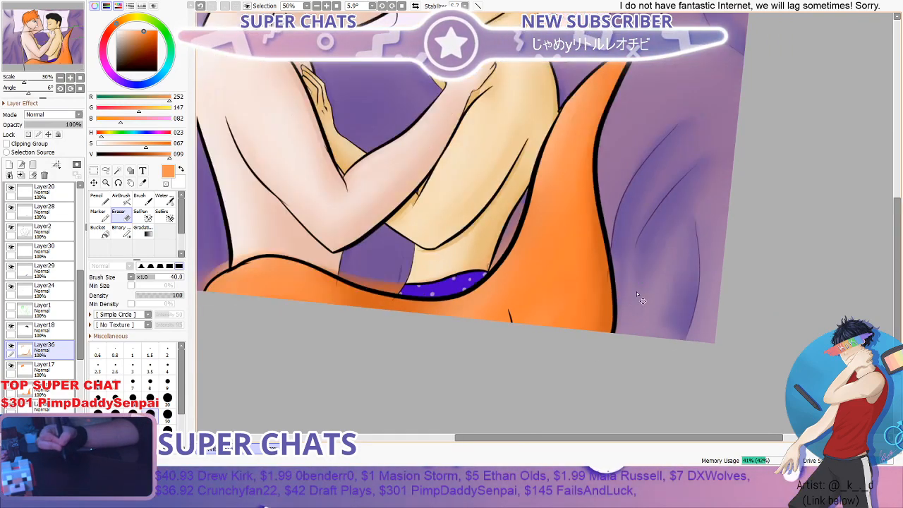
# - Erase the orange spill along the tail's inner outline beside the dark-haired figure's back and the purple underwear with the Eraser at 40
pyautogui.scroll(2, 681, 194)
pyautogui.scroll(2, 679, 192)
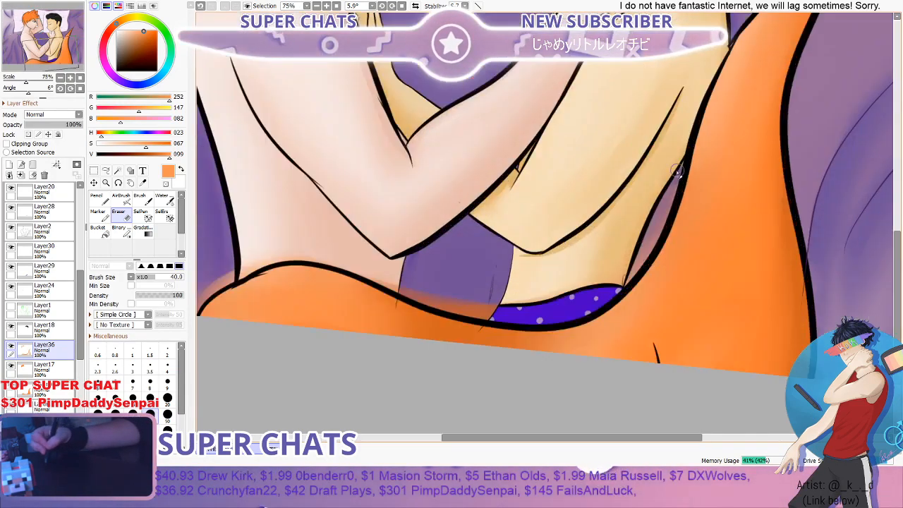
pyautogui.moveTo(673, 182)
pyautogui.mouseDown()
pyautogui.moveTo(599, 292)
pyautogui.moveTo(670, 212)
pyautogui.mouseUp()
pyautogui.moveTo(608, 310); pyautogui.dragTo(653, 241)
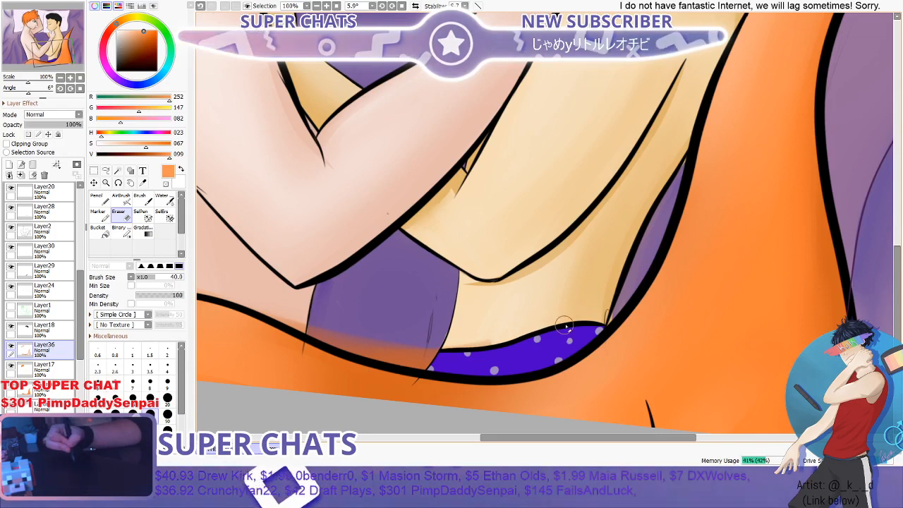
pyautogui.scroll(-2, 512, 325)
pyautogui.scroll(1, 505, 323)
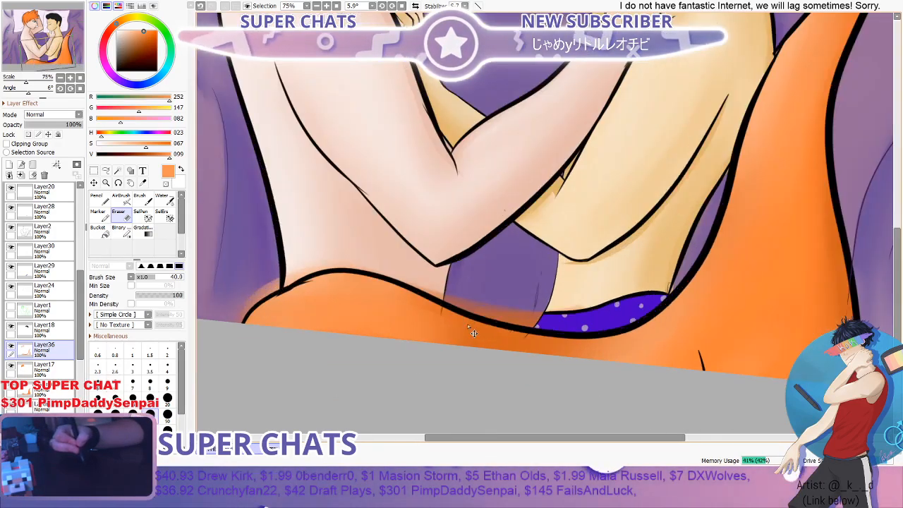
# - Rotate the canvas and erase the orange spill over the purple sheet between the two figures with the Eraser at 40
pyautogui.click(119, 183)
pyautogui.moveTo(423, 138); pyautogui.dragTo(308, 244)
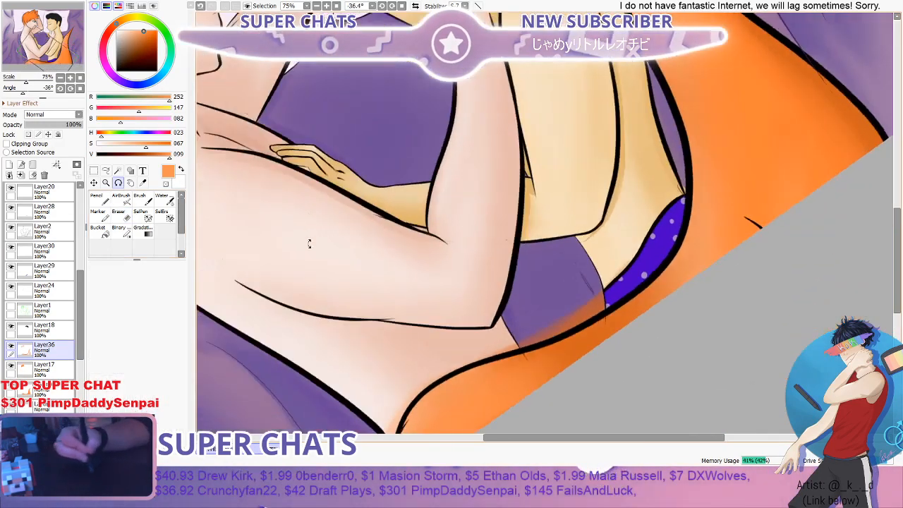
pyautogui.moveTo(494, 123)
pyautogui.mouseDown()
pyautogui.moveTo(456, 195)
pyautogui.moveTo(345, 277)
pyautogui.moveTo(407, 227)
pyautogui.moveTo(406, 213)
pyautogui.mouseUp()
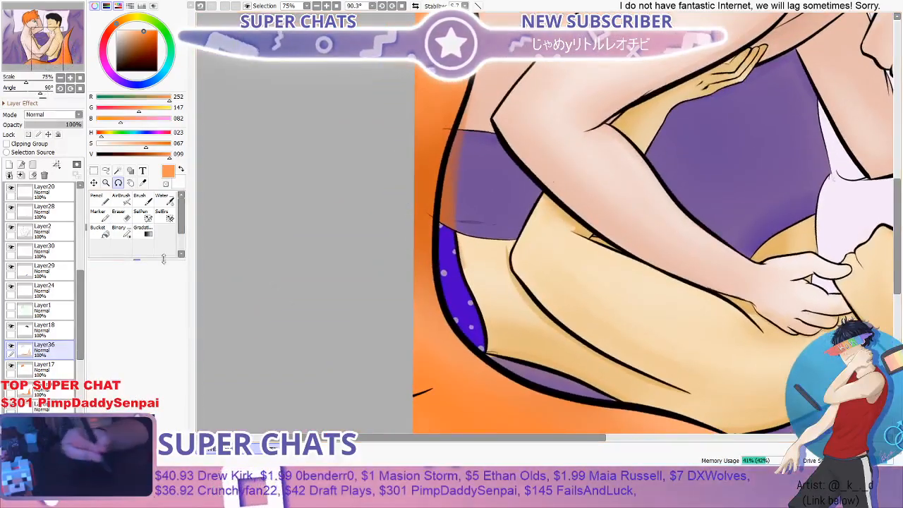
pyautogui.click(124, 219)
pyautogui.scroll(1, 489, 168)
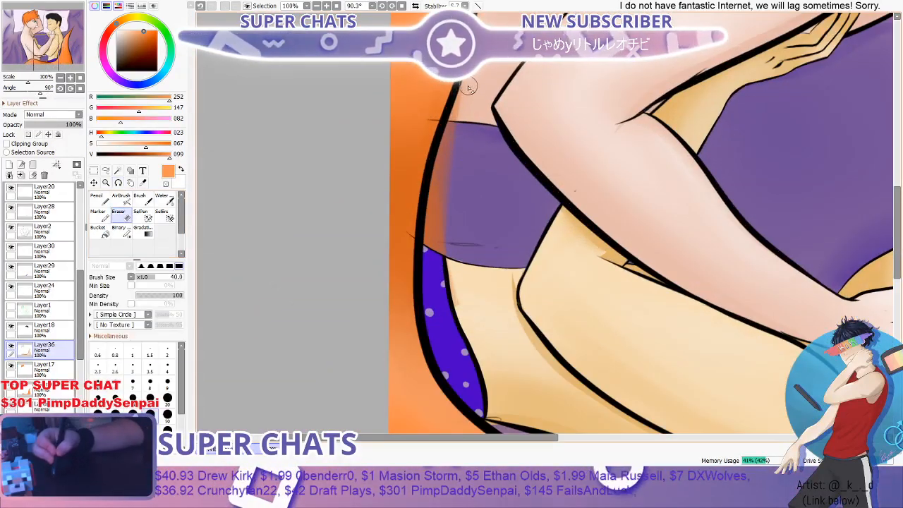
pyautogui.moveTo(456, 120)
pyautogui.mouseDown()
pyautogui.moveTo(441, 163)
pyautogui.moveTo(433, 271)
pyautogui.moveTo(472, 163)
pyautogui.mouseUp()
pyautogui.scroll(-2, 481, 202)
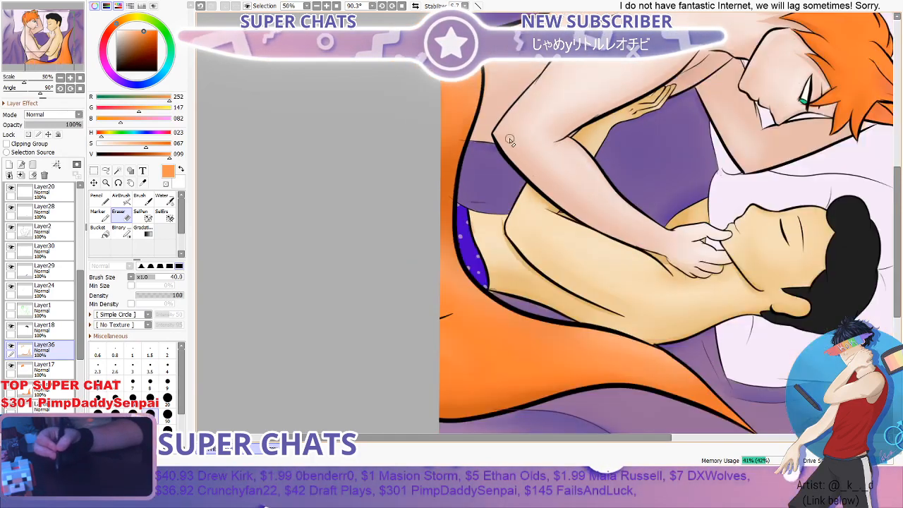
# - Rotate the canvas further and erase the orange spill around the tail beside the red-haired figure's hip with the Eraser at 40
pyautogui.scroll(2, 763, 168)
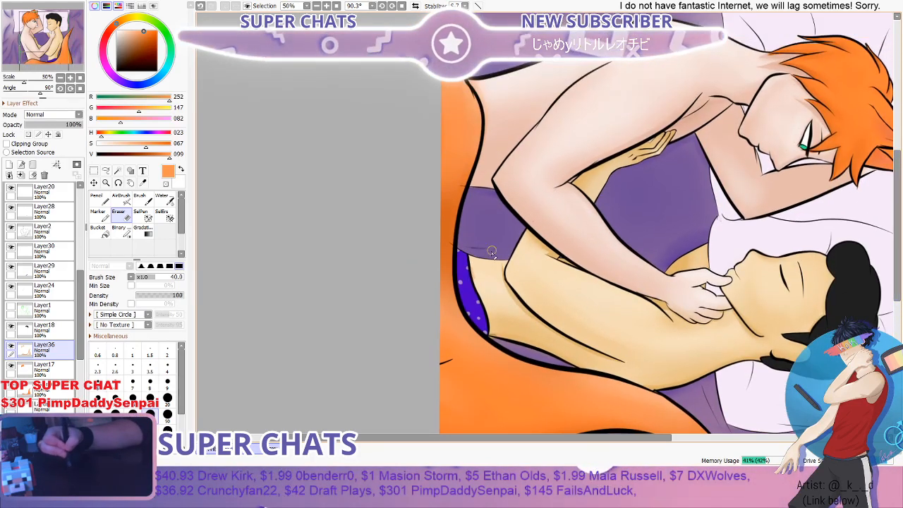
pyautogui.scroll(4, 492, 252)
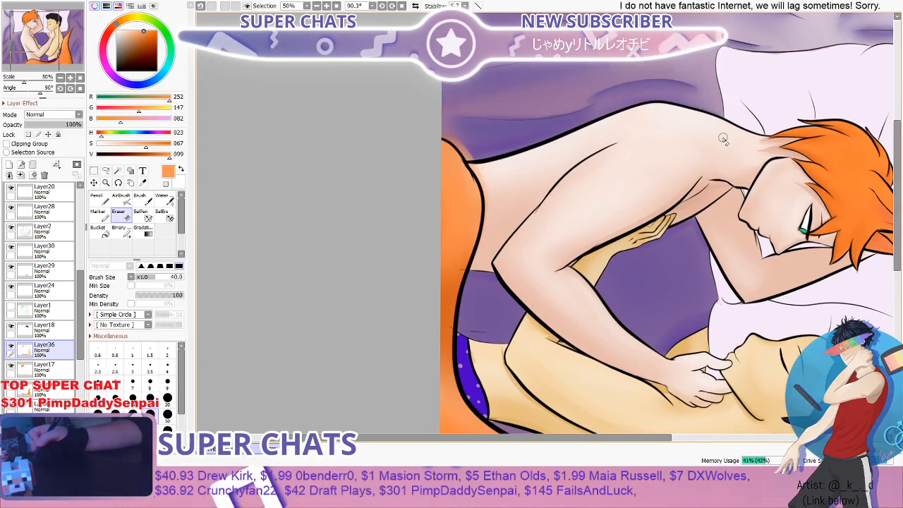
pyautogui.click(117, 183)
pyautogui.moveTo(416, 177); pyautogui.dragTo(478, 95)
pyautogui.scroll(1, 538, 66)
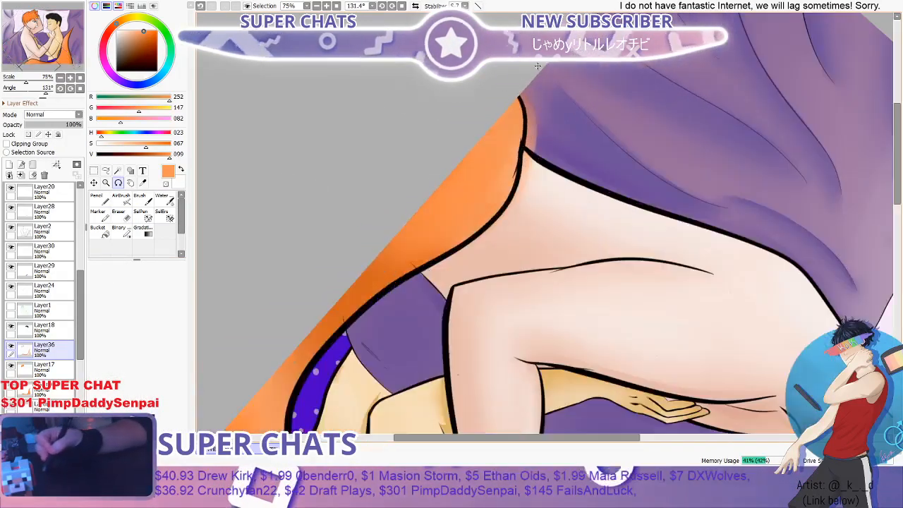
pyautogui.click(118, 212)
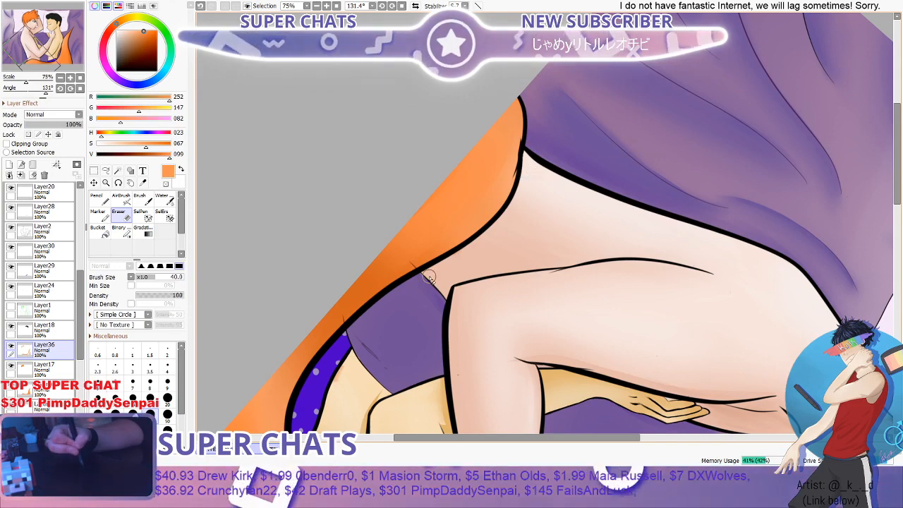
pyautogui.moveTo(387, 303); pyautogui.dragTo(494, 116)
# - Straighten the canvas and toggle Clipping Group on Layer36 to compare the tail's shading with and without clipping
pyautogui.scroll(-3, 480, 123)
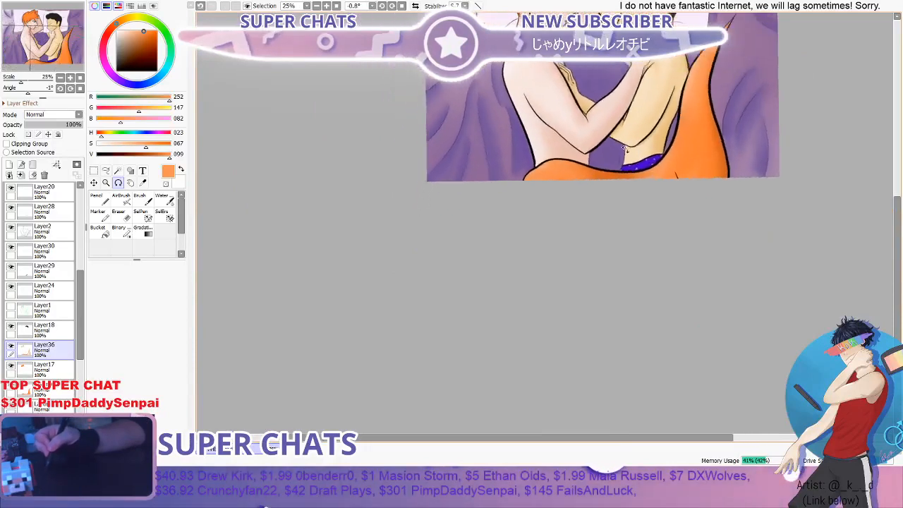
pyautogui.scroll(-1, 644, 149)
pyautogui.scroll(-1, 650, 151)
pyautogui.scroll(3, 706, 81)
pyautogui.moveTo(898, 219); pyautogui.dragTo(901, 163)
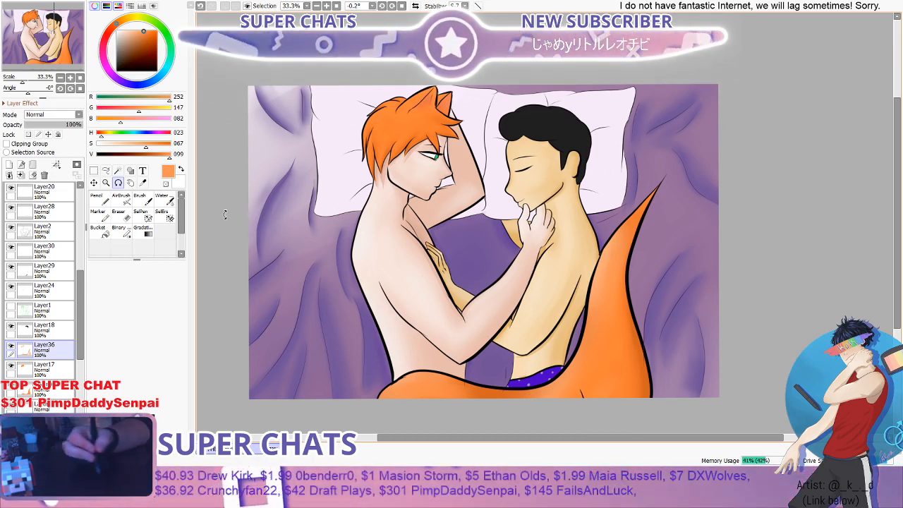
pyautogui.click(10, 144)
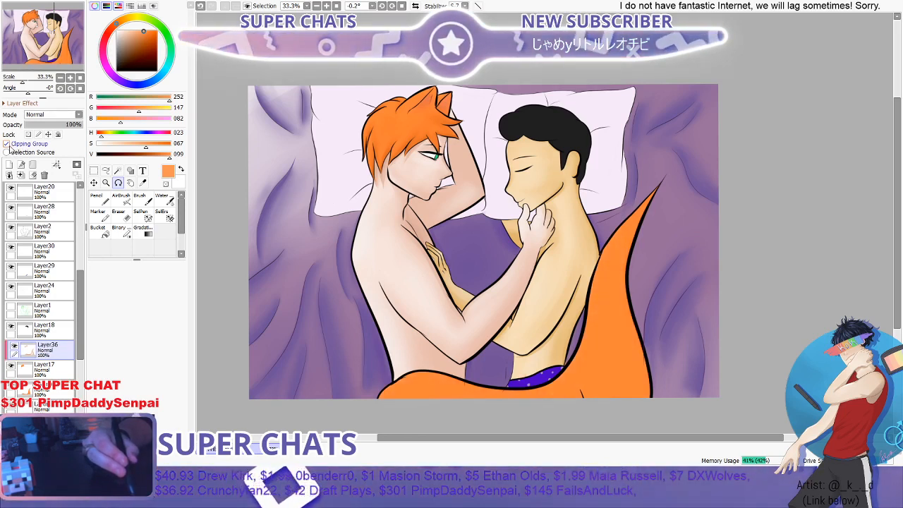
pyautogui.click(8, 145)
pyautogui.click(10, 146)
pyautogui.click(9, 147)
pyautogui.click(10, 146)
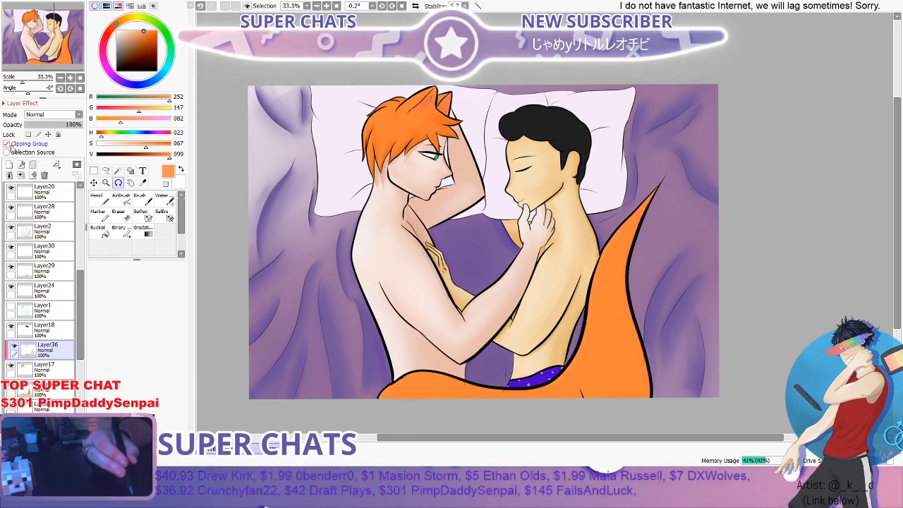
pyautogui.click(9, 146)
pyautogui.click(9, 145)
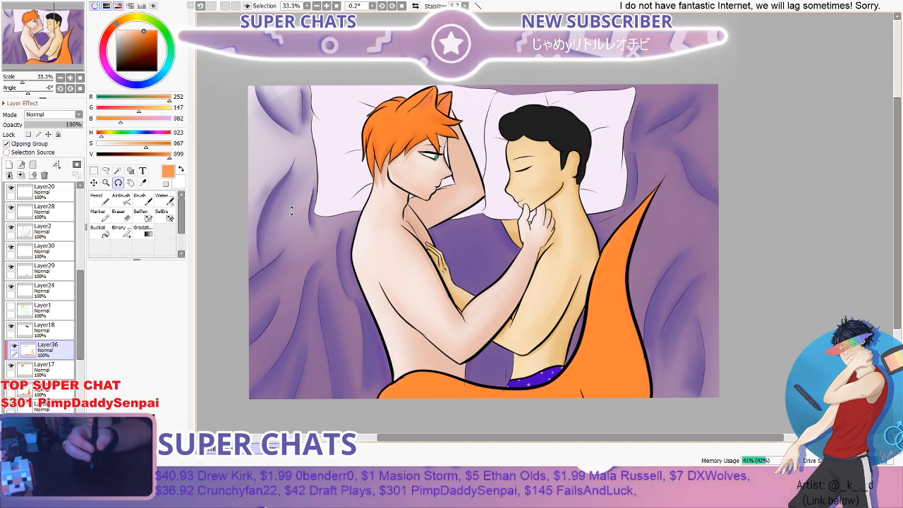
# - Try the Brush at 120 on the tail with Layer36 clipped, undo the trial, and turn Clipping Group off
pyautogui.click(141, 201)
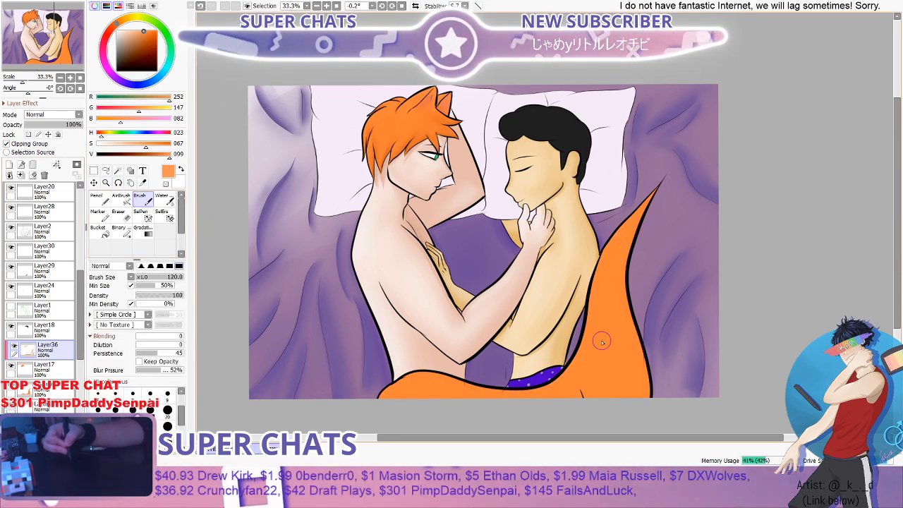
pyautogui.click(11, 146)
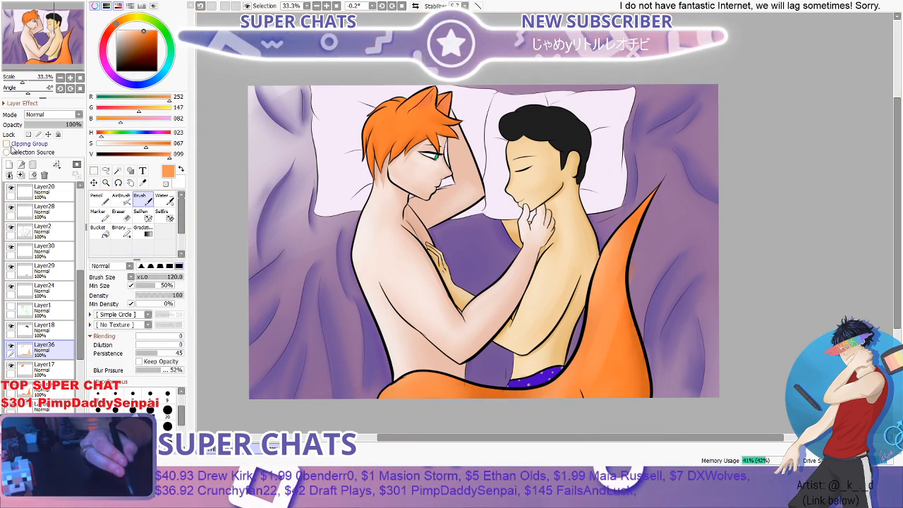
pyautogui.hotkey('ctrl', 'z')
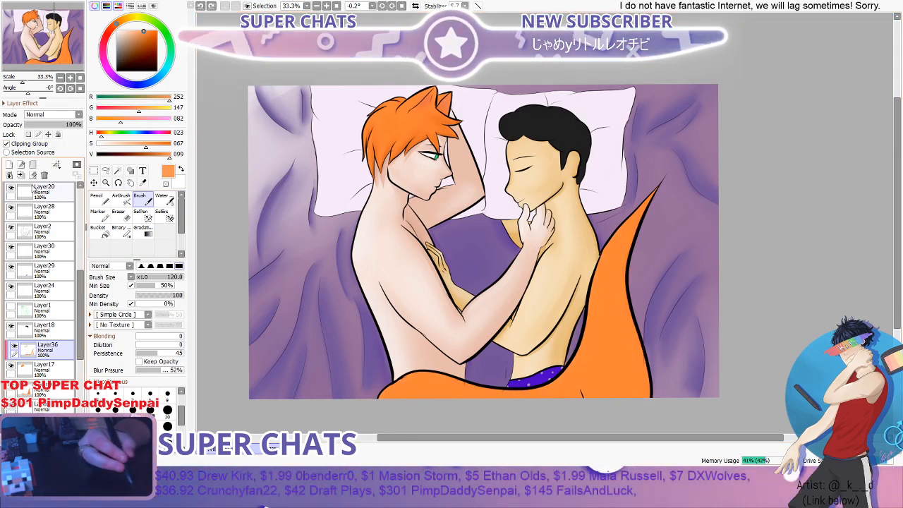
pyautogui.click(11, 145)
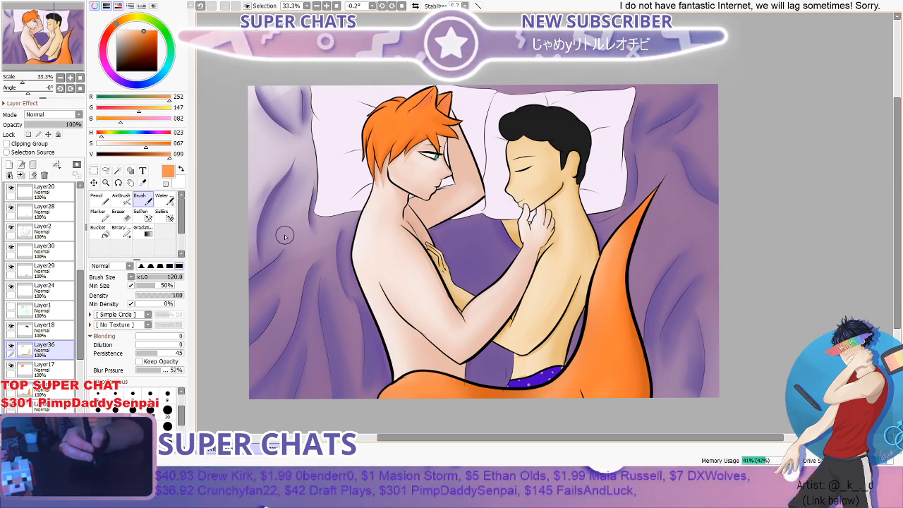
# - Examine the whole illustration and the faces, necks and hands up close for areas that still need refinement
pyautogui.scroll(-1, 285, 235)
pyautogui.scroll(-1, 459, 248)
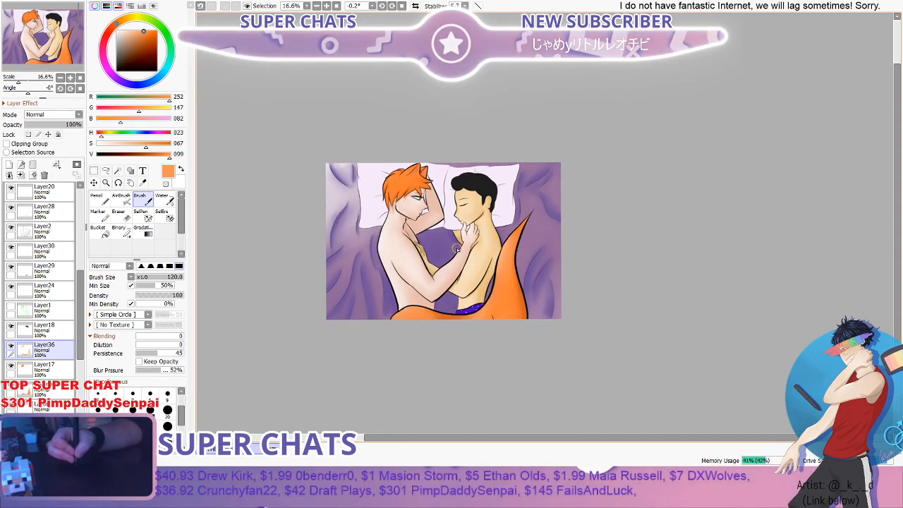
pyautogui.scroll(1, 457, 247)
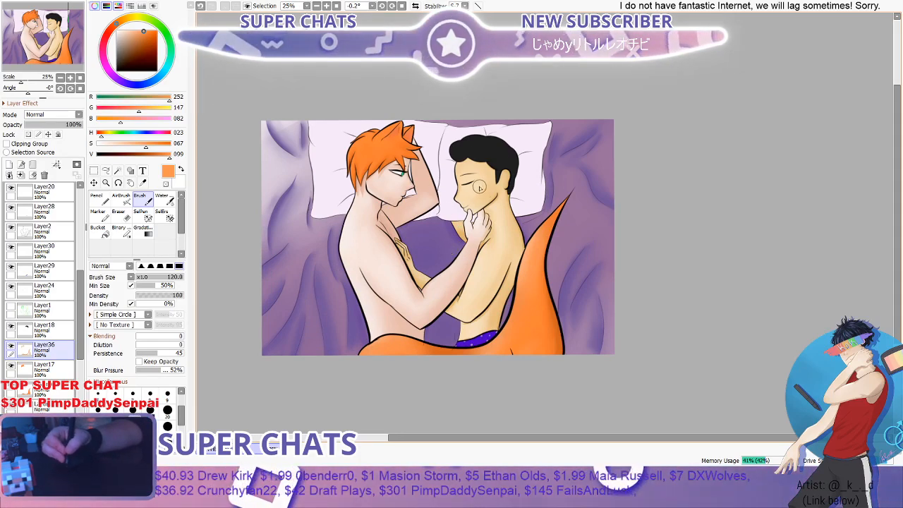
pyautogui.scroll(4, 479, 187)
pyautogui.scroll(-1, 477, 187)
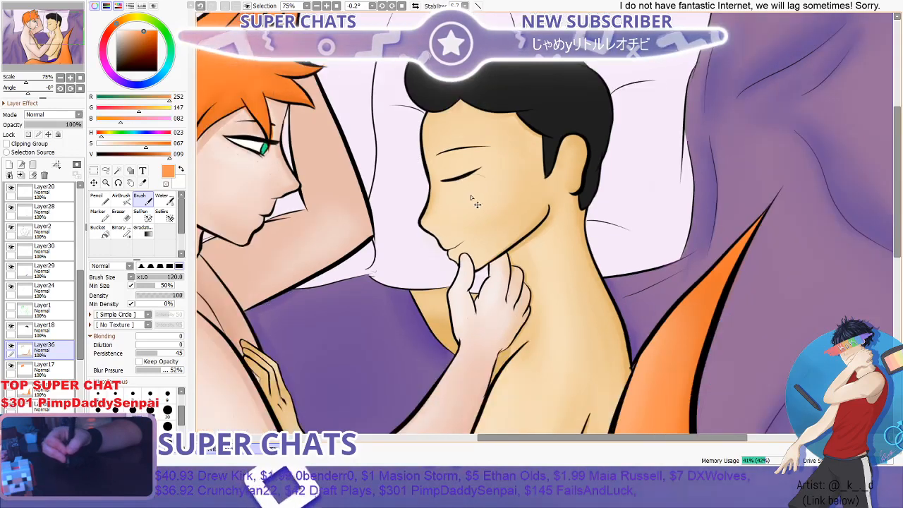
pyautogui.scroll(-3, 477, 204)
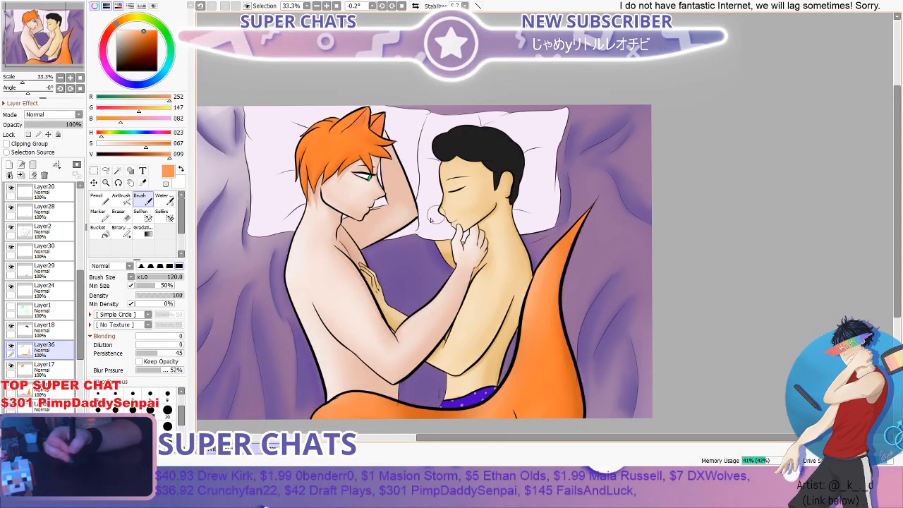
pyautogui.scroll(-2, 467, 220)
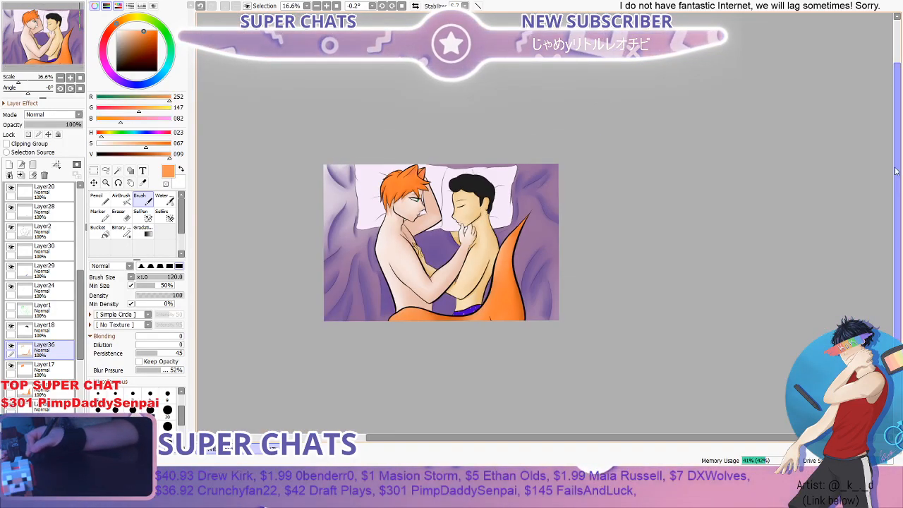
pyautogui.moveTo(896, 170)
pyautogui.mouseDown()
pyautogui.moveTo(893, 207)
pyautogui.moveTo(895, 180)
pyautogui.mouseUp()
pyautogui.scroll(1, 554, 189)
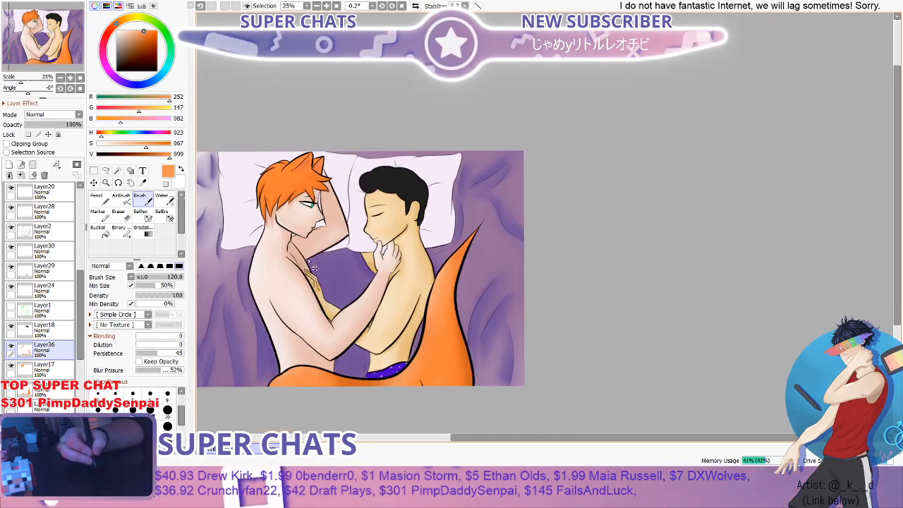
pyautogui.scroll(1, 286, 261)
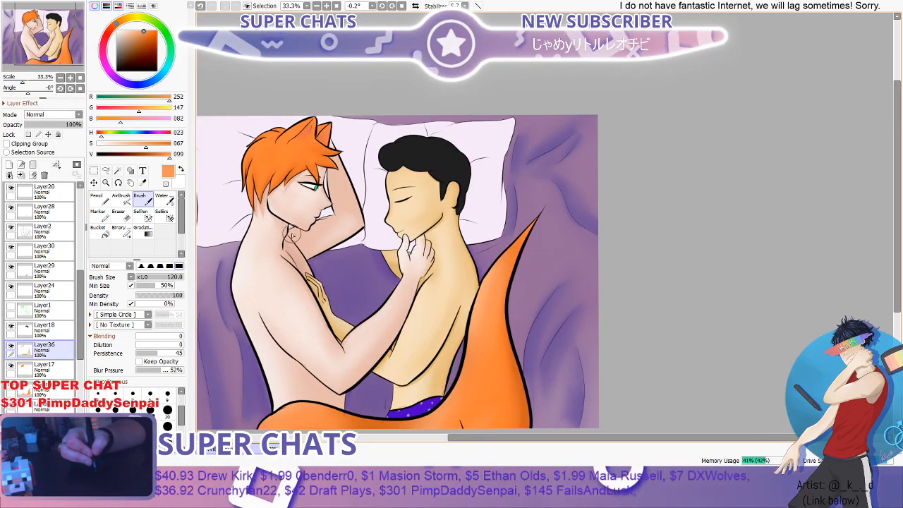
pyautogui.scroll(3, 291, 235)
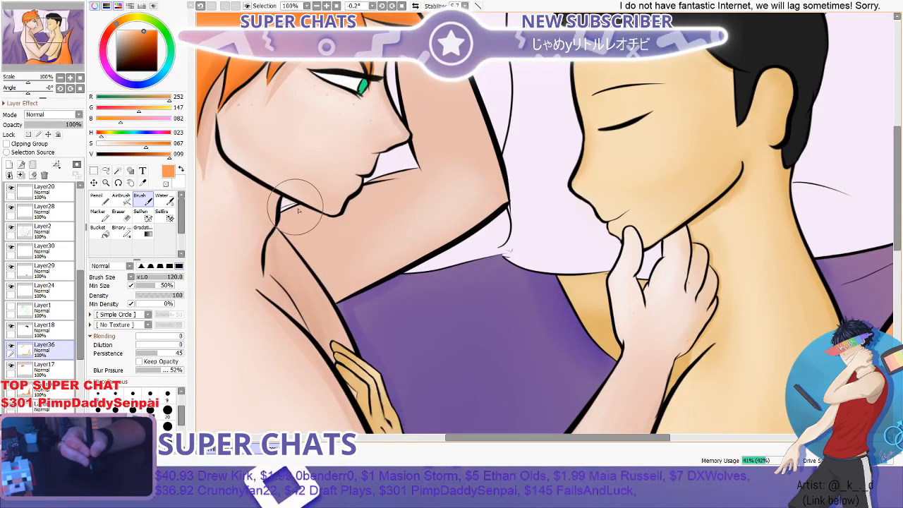
pyautogui.scroll(-3, 314, 210)
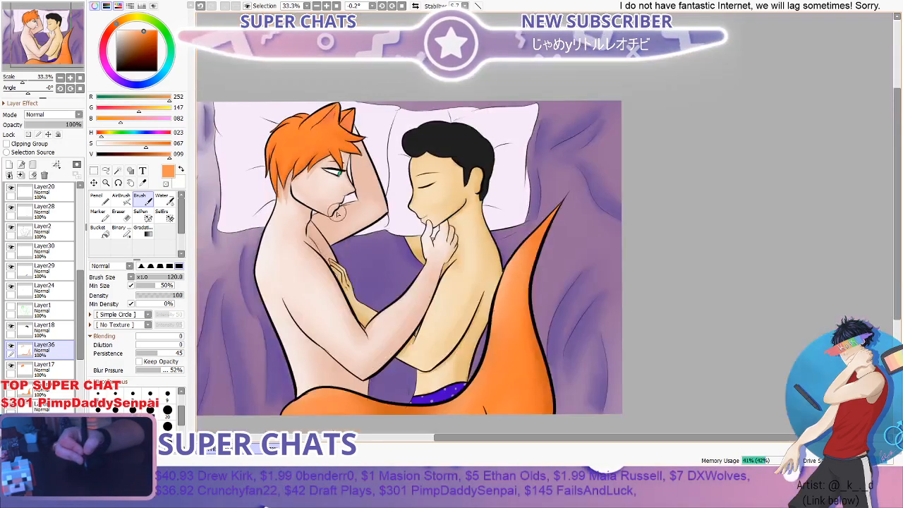
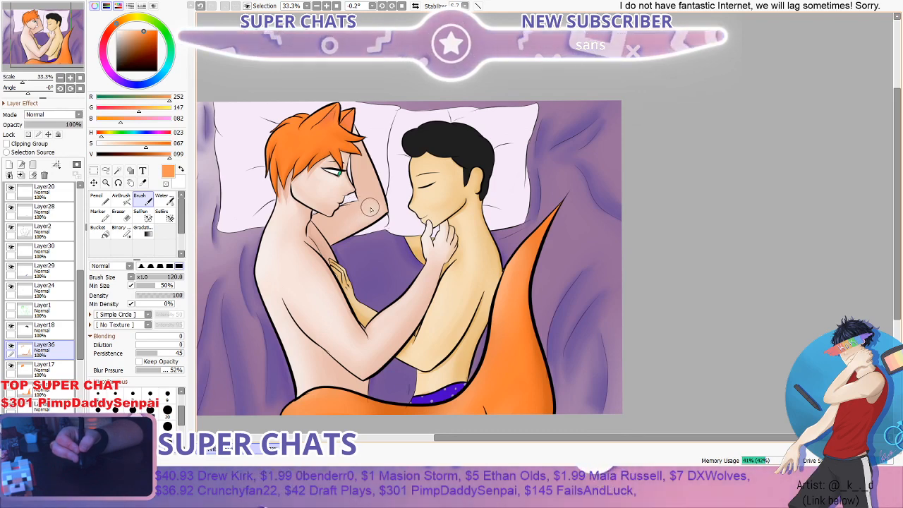
# - Add a new layer directly above Layer23 for the skin shading
pyautogui.scroll(-1, 379, 223)
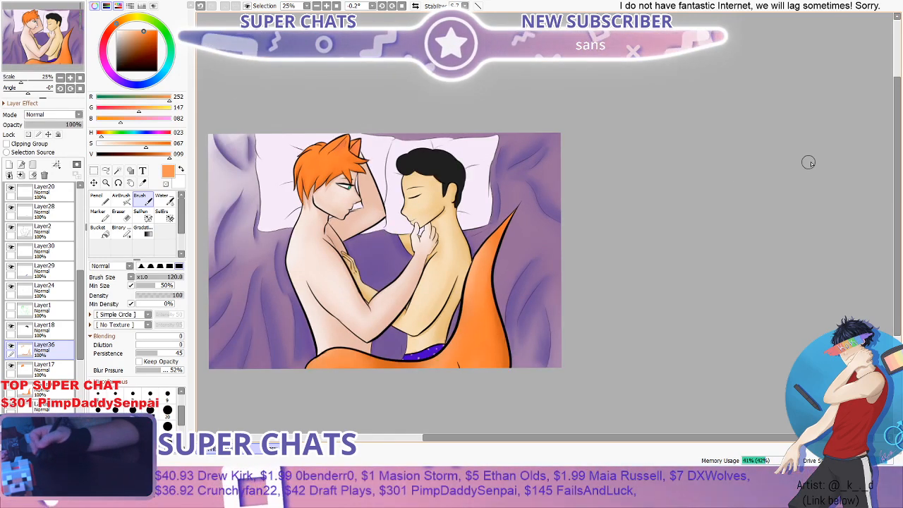
pyautogui.moveTo(898, 168); pyautogui.dragTo(897, 213)
pyautogui.scroll(1, 423, 225)
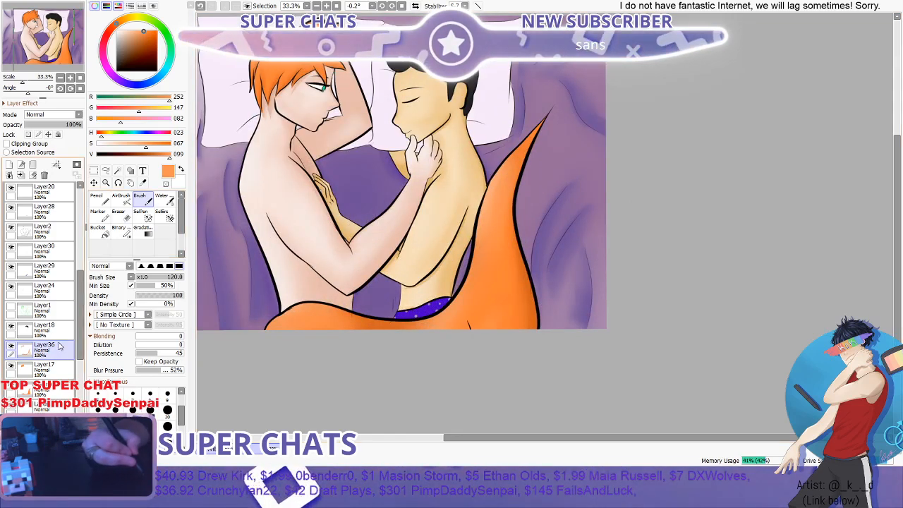
pyautogui.scroll(-6, 56, 346)
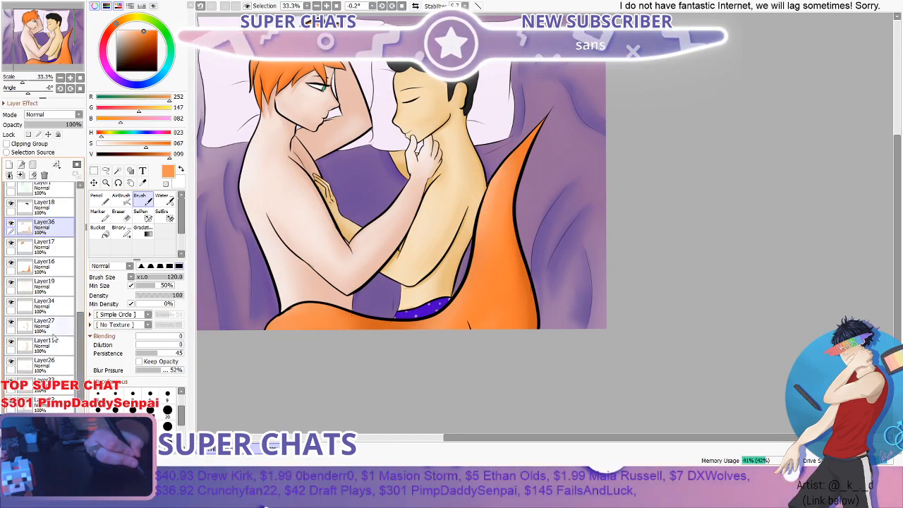
pyautogui.scroll(-4, 65, 347)
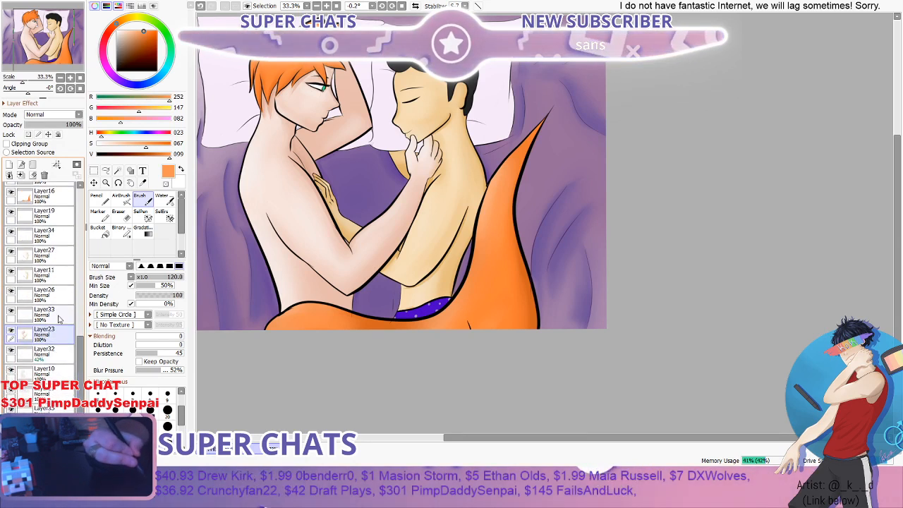
pyautogui.click(9, 176)
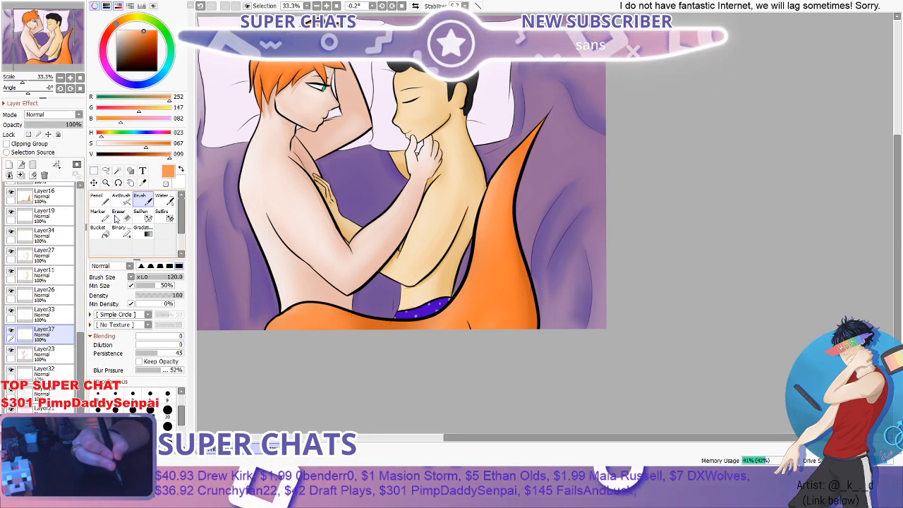
# - Sample the reddish skin-shadow colour (209, 144, 120) from the artwork and try it with the Pencil at 40 on the red-haired figure's upper arm
pyautogui.click(142, 183)
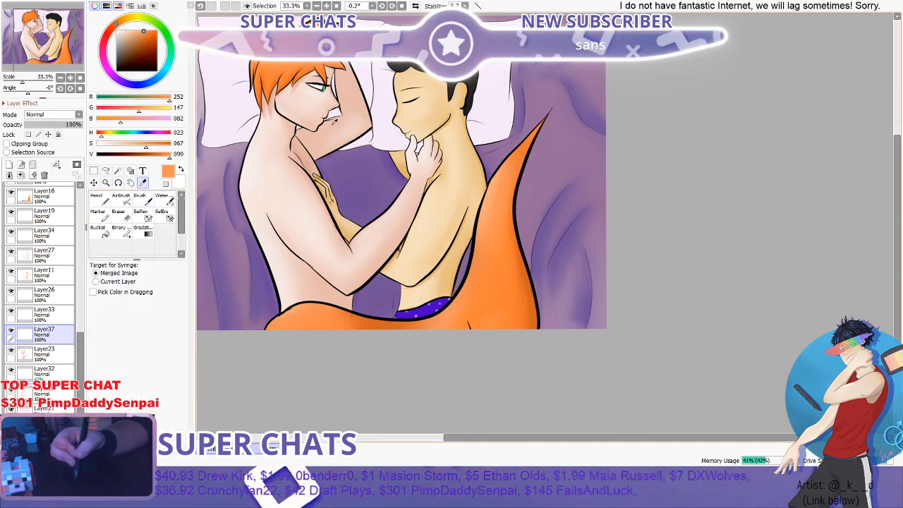
pyautogui.click(300, 261)
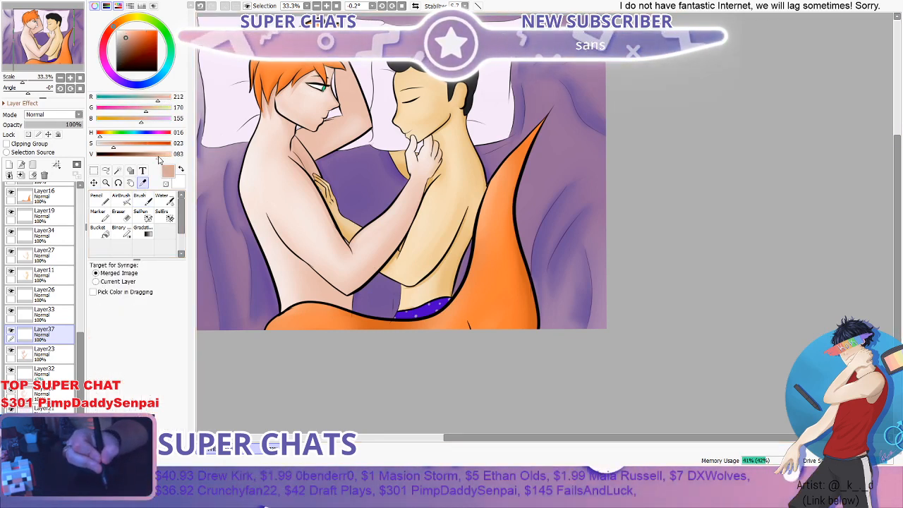
pyautogui.click(101, 200)
pyautogui.moveTo(315, 199); pyautogui.dragTo(332, 234)
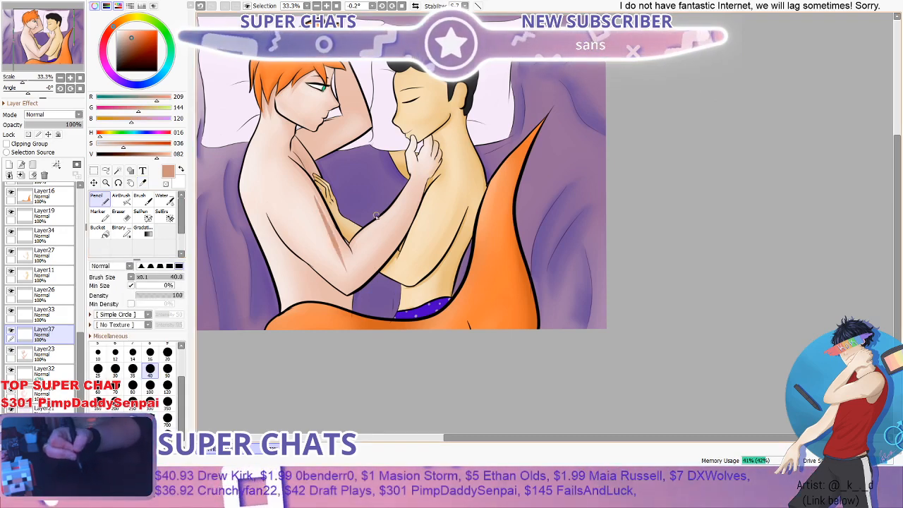
pyautogui.scroll(3, 376, 216)
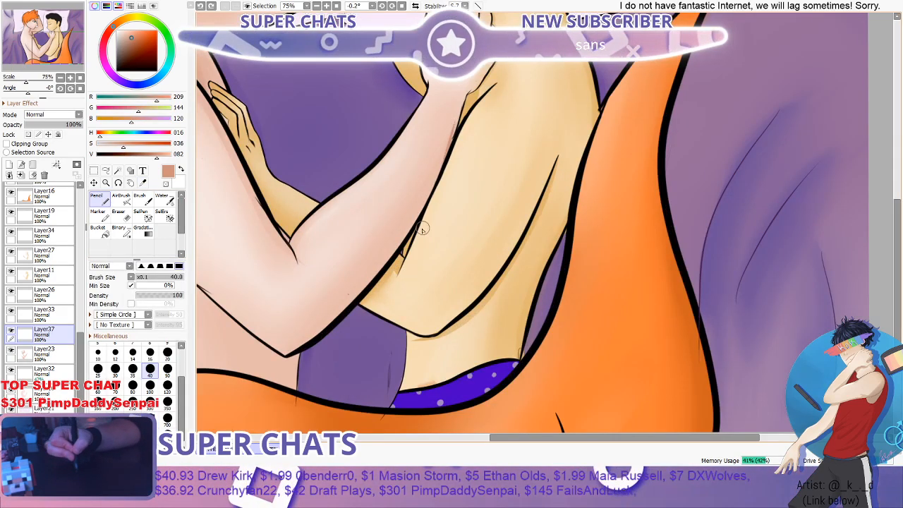
# - Paint shadow along the underside of the red-haired figure's forearm from wrist to elbow with the Brush at 40
pyautogui.press('b')
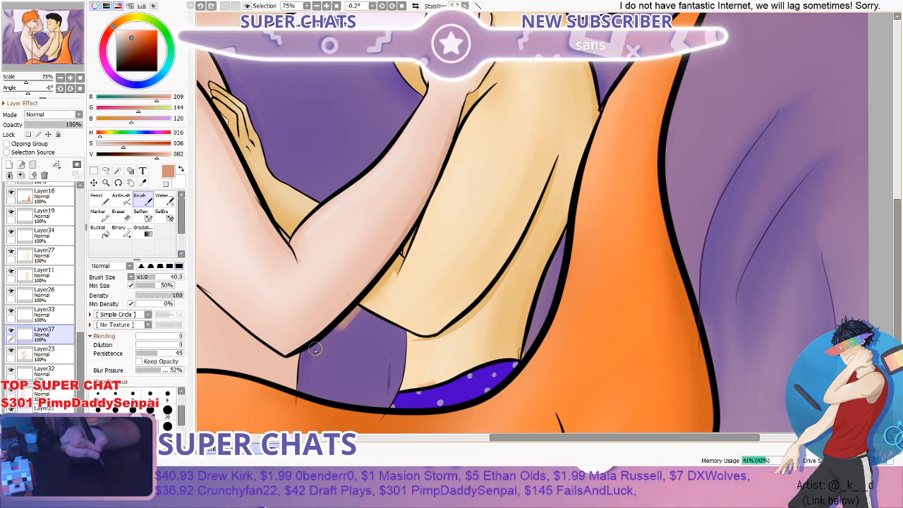
pyautogui.scroll(-3, 408, 240)
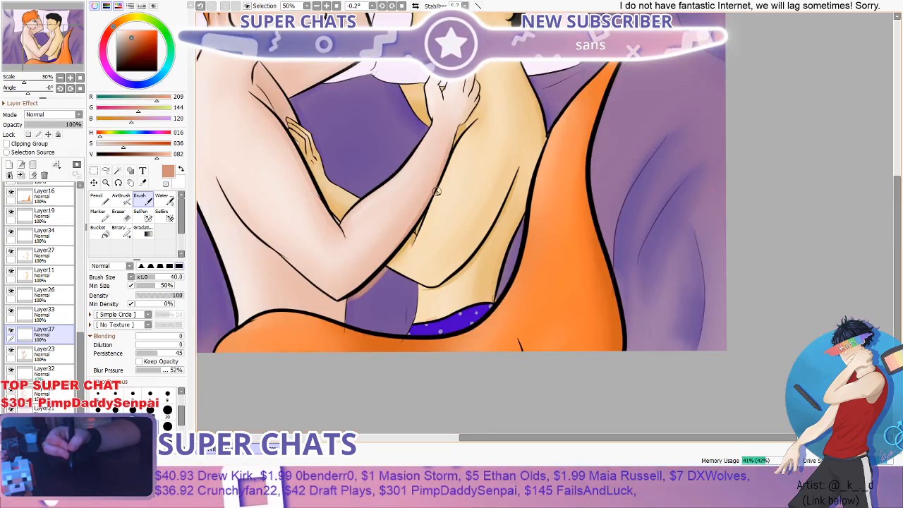
pyautogui.scroll(3, 438, 207)
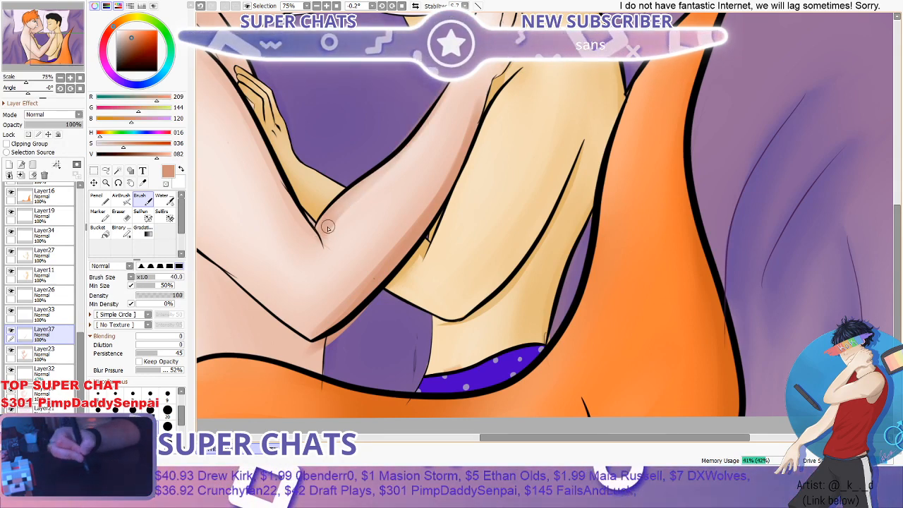
pyautogui.scroll(-2, 487, 118)
pyautogui.scroll(2, 416, 194)
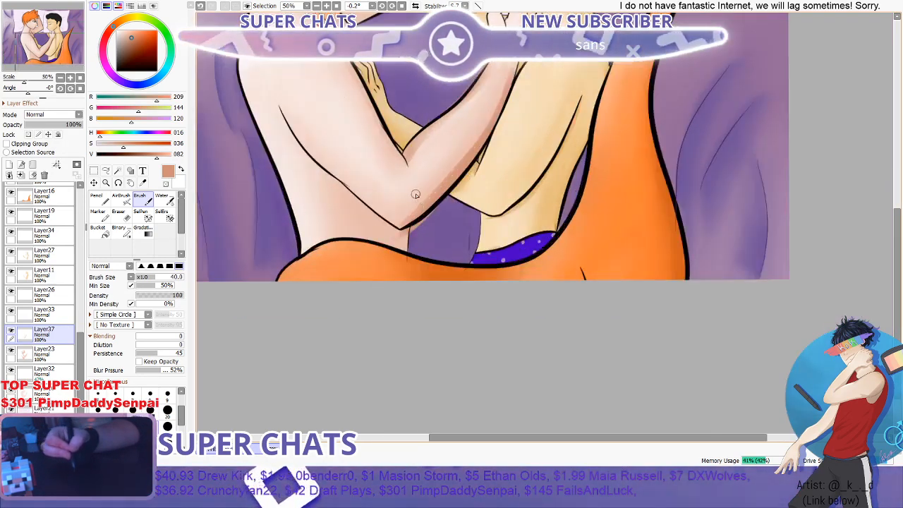
# - Blend the shading along both edges of the red-haired figure's forearm with the Water brush at 100
pyautogui.click(164, 200)
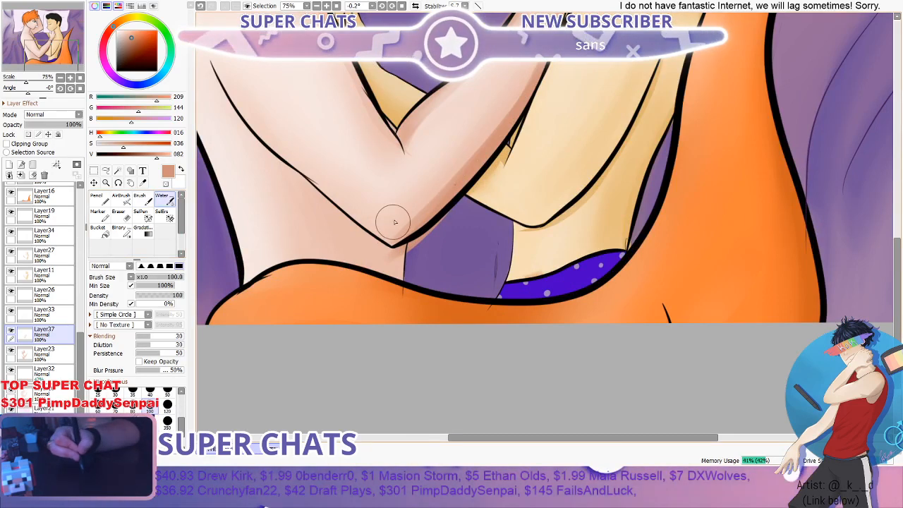
pyautogui.scroll(-2, 519, 97)
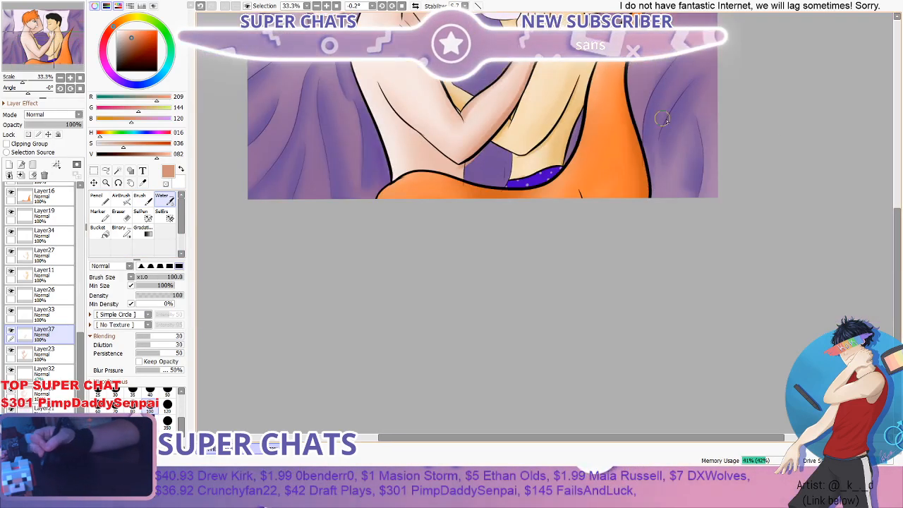
pyautogui.moveTo(898, 225); pyautogui.dragTo(901, 214)
pyautogui.scroll(2, 507, 84)
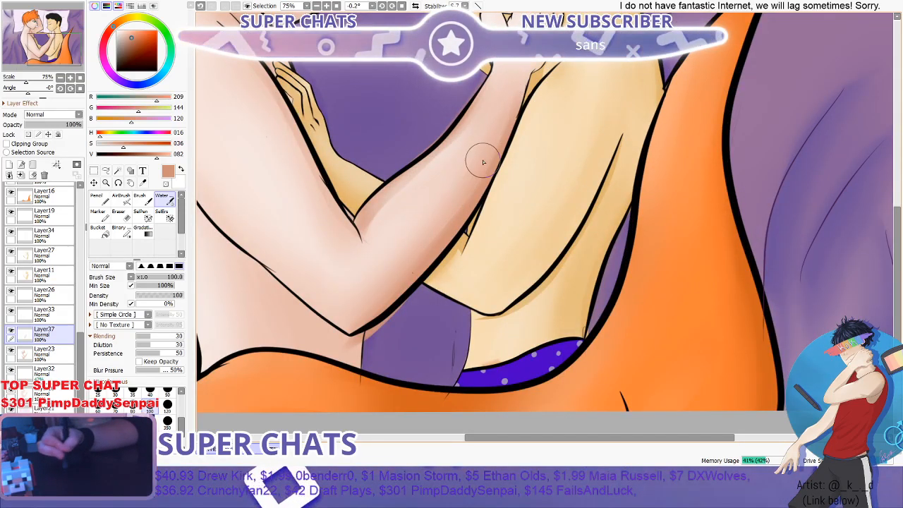
pyautogui.scroll(-1, 494, 121)
pyautogui.scroll(2, 485, 134)
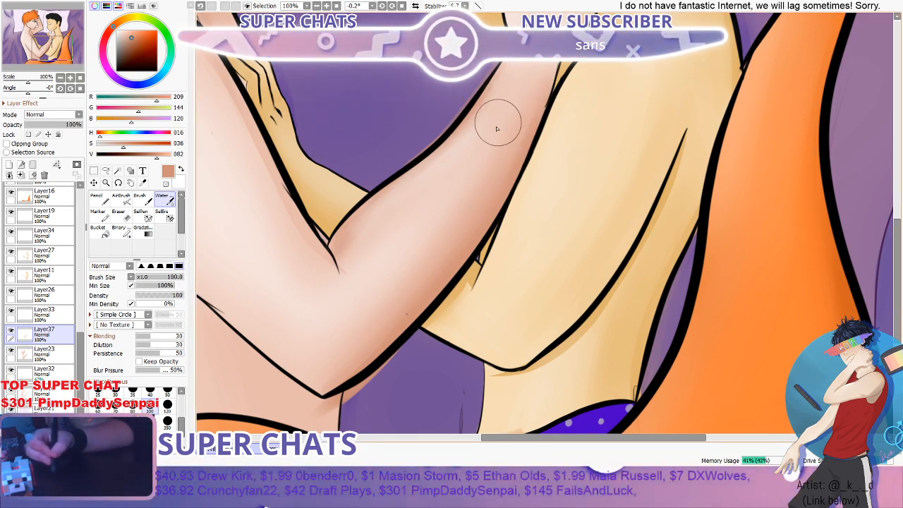
# - Examine the blended forearm shading up close and against the whole picture
pyautogui.scroll(-4, 452, 191)
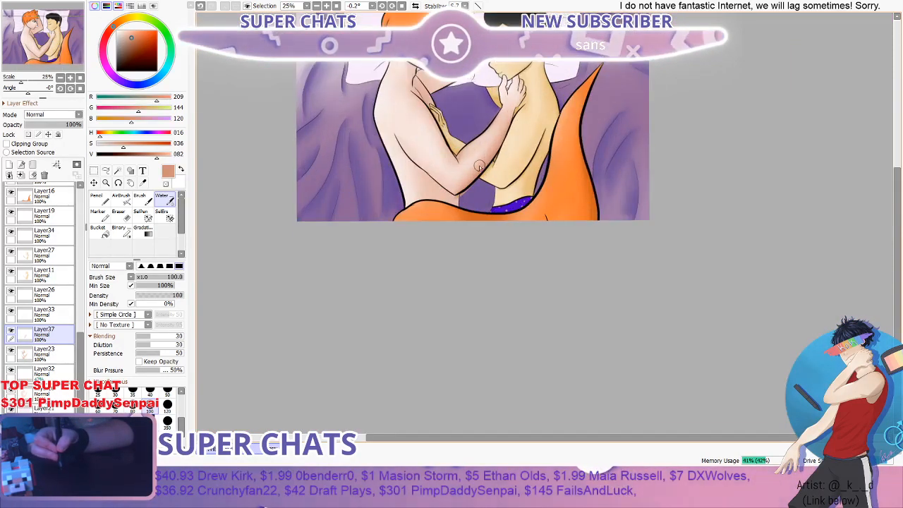
pyautogui.scroll(2, 437, 224)
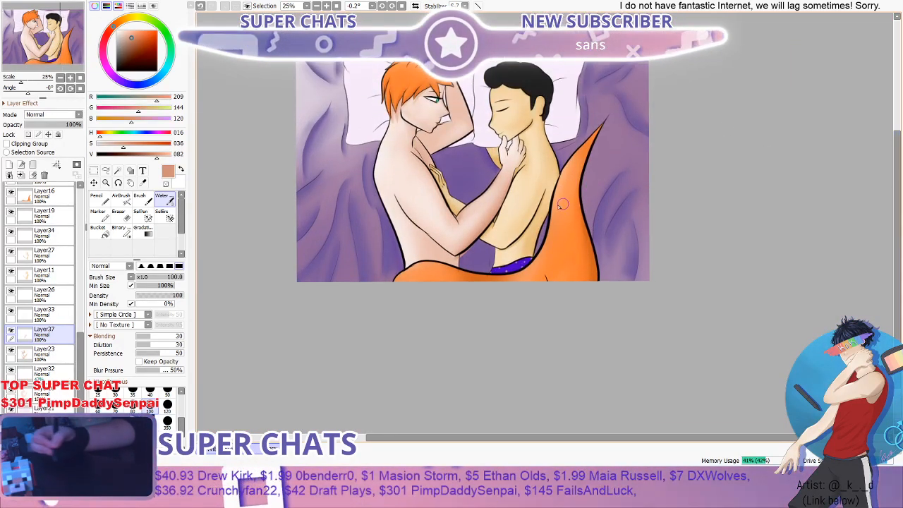
pyautogui.scroll(2, 469, 241)
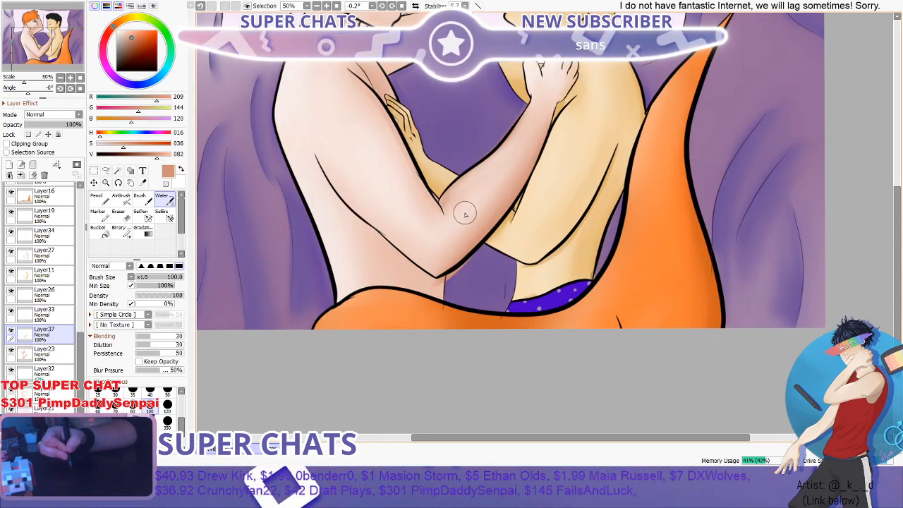
pyautogui.scroll(-1, 487, 194)
pyautogui.scroll(-1, 492, 189)
pyautogui.scroll(2, 492, 189)
pyautogui.scroll(-1, 492, 189)
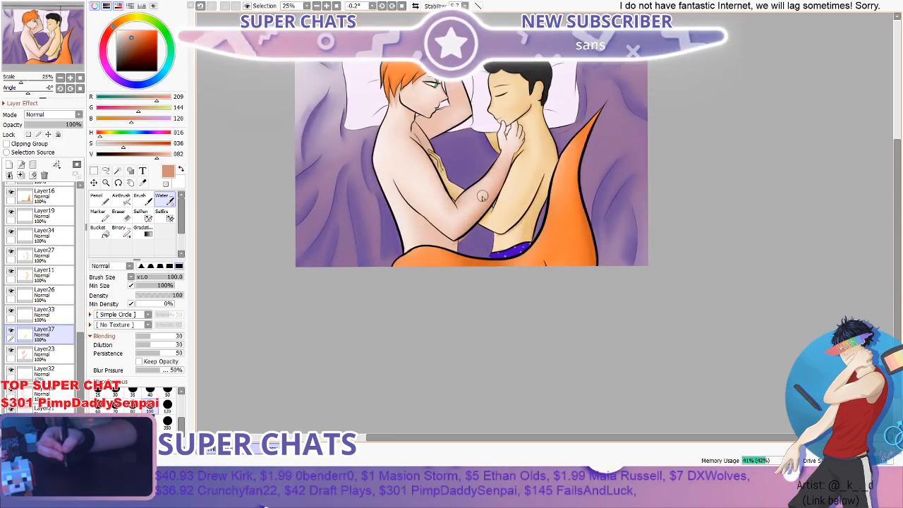
pyautogui.scroll(1, 485, 185)
pyautogui.scroll(1, 485, 186)
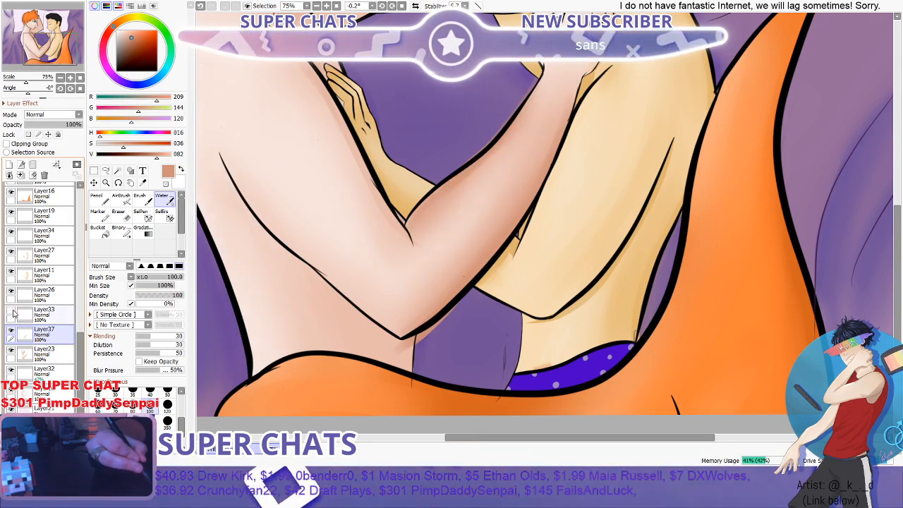
# - Select Layer33 and try a soft-edged Eraser at 120 with density 47 around the red-haired figure's forearm
pyautogui.click(43, 313)
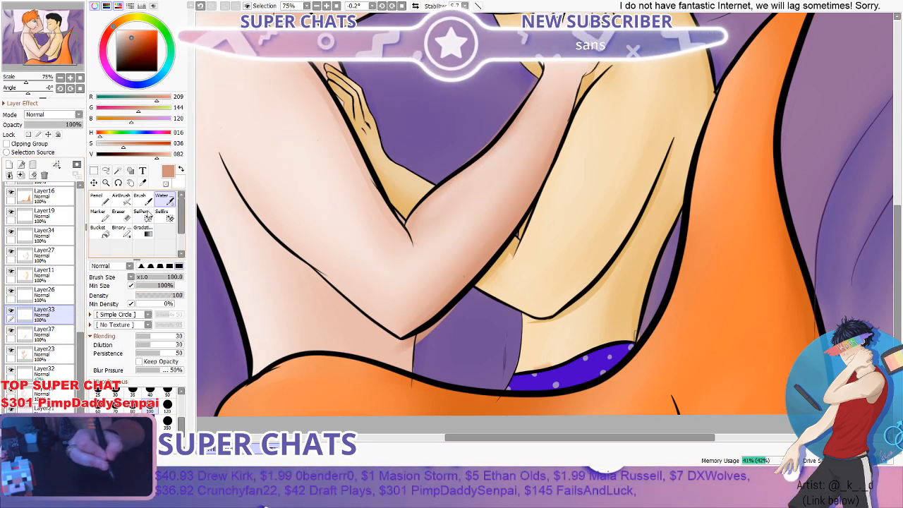
pyautogui.click(118, 213)
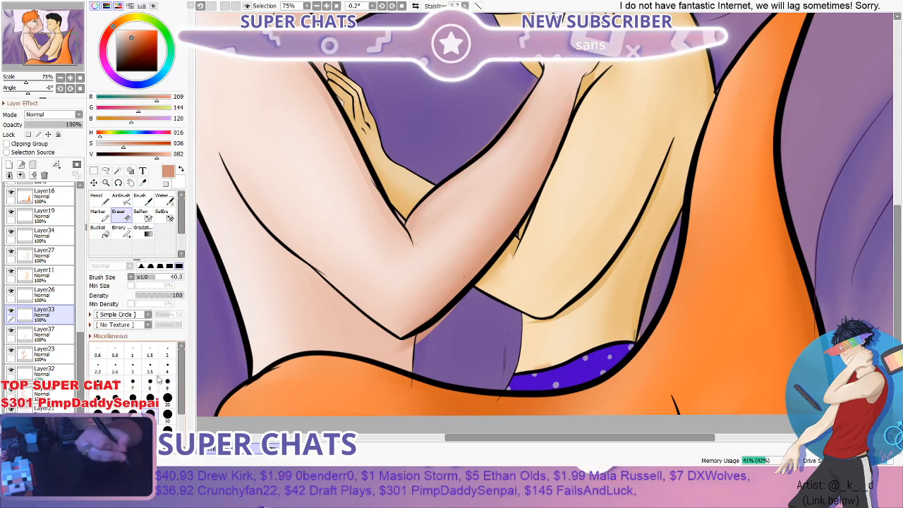
pyautogui.click(142, 266)
pyautogui.click(168, 430)
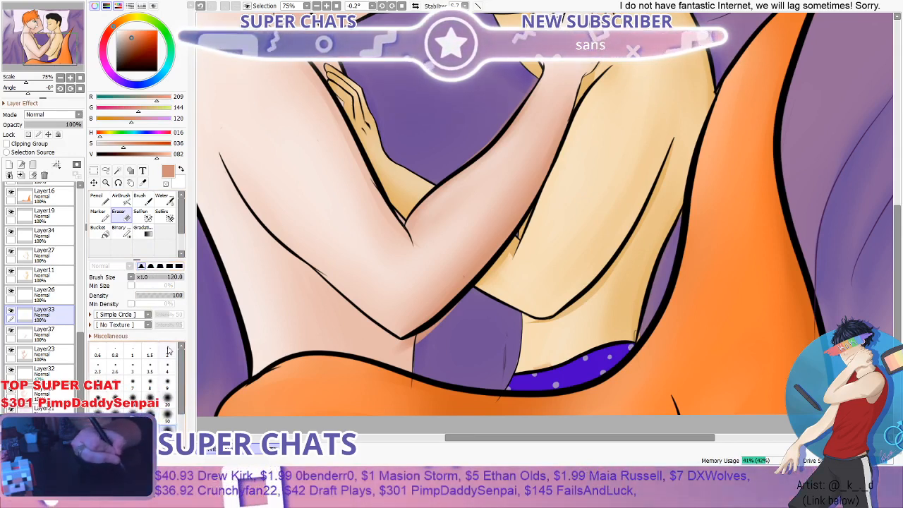
pyautogui.click(159, 297)
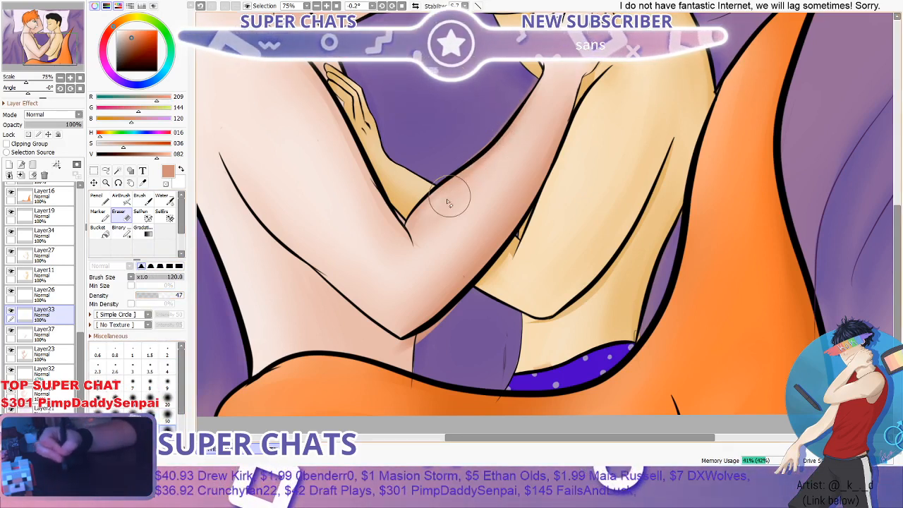
pyautogui.scroll(-2, 520, 95)
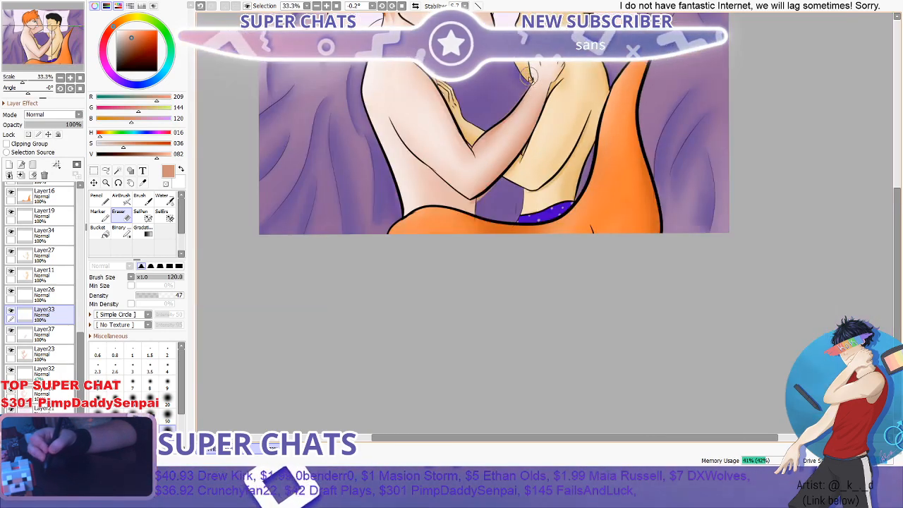
pyautogui.scroll(1, 516, 101)
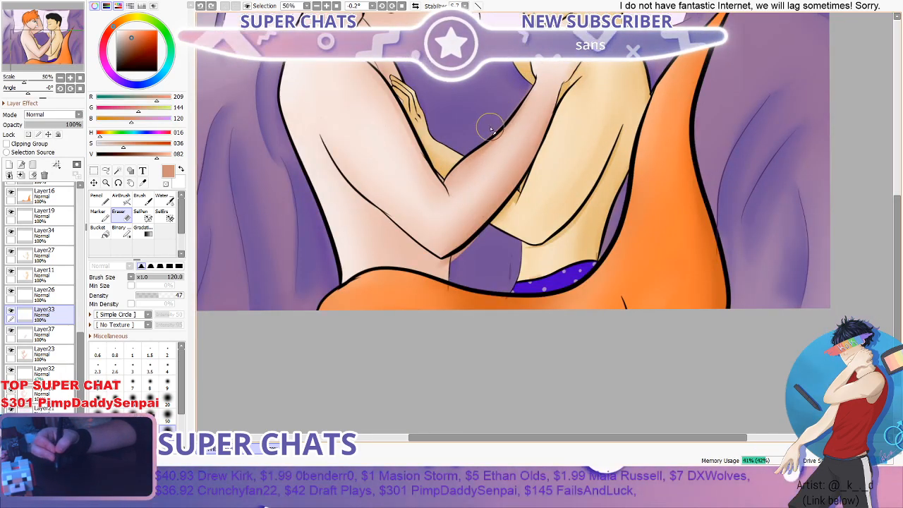
pyautogui.scroll(-1, 487, 134)
pyautogui.scroll(-1, 474, 148)
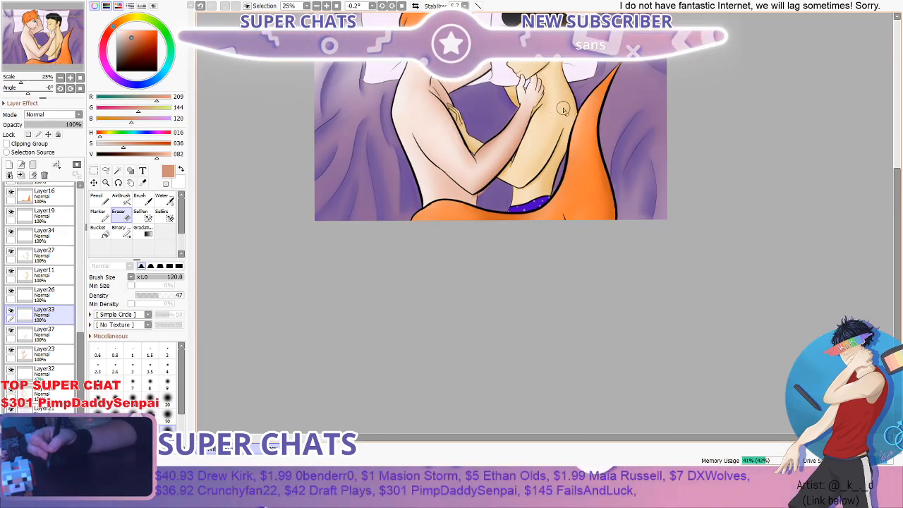
# - Paint shadow on Layer33 along the inner edge of the red-haired figure's upper arm down to the elbow crease with the Brush at 40
pyautogui.moveTo(900, 212); pyautogui.dragTo(898, 146)
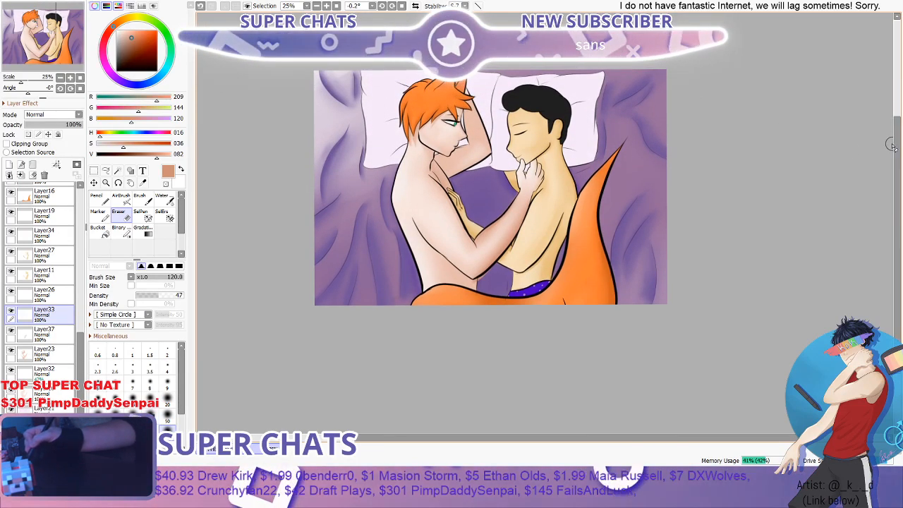
pyautogui.scroll(2, 587, 168)
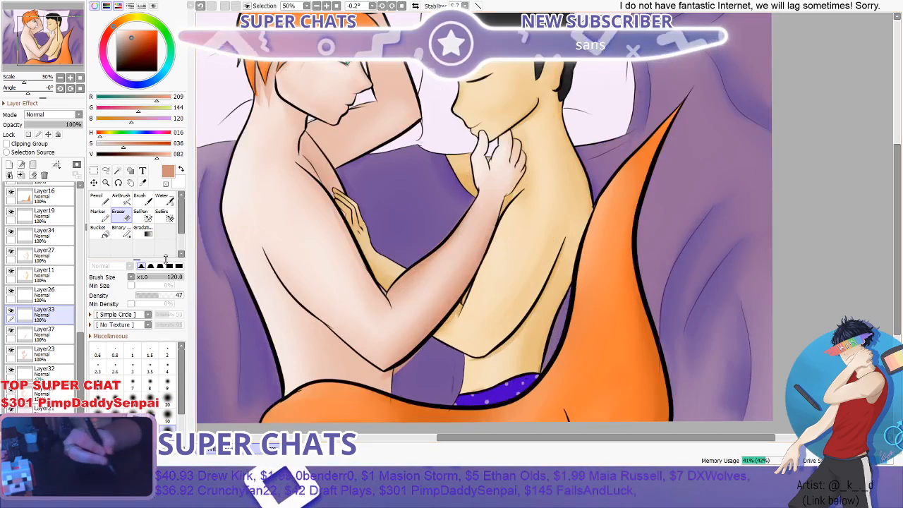
pyautogui.click(141, 201)
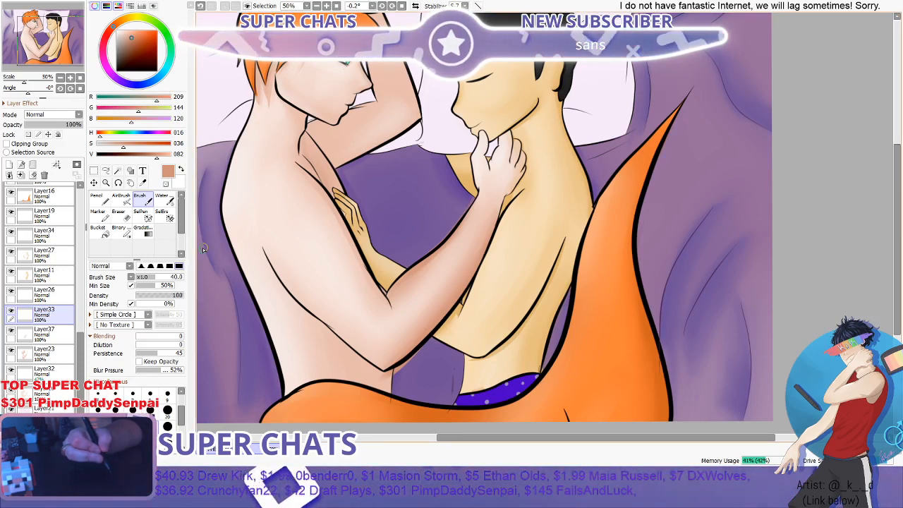
pyautogui.scroll(2, 215, 249)
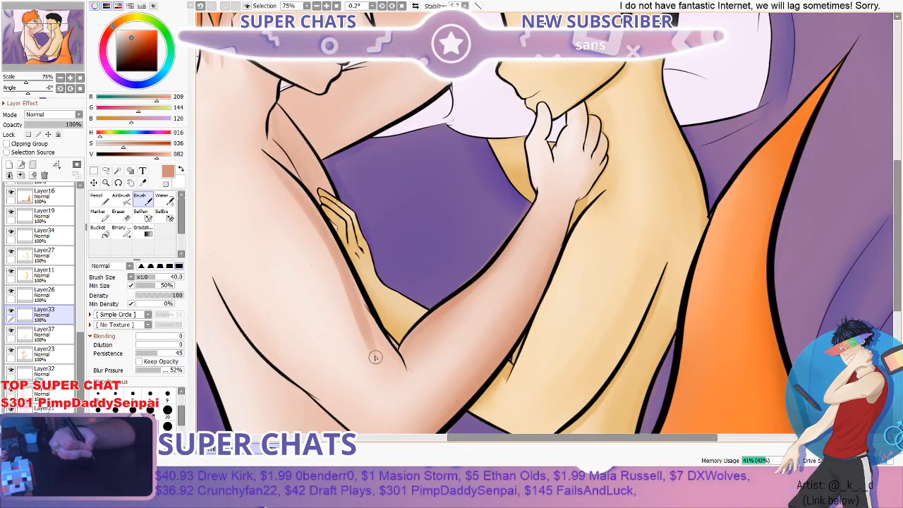
pyautogui.scroll(-3, 376, 358)
pyautogui.scroll(3, 327, 276)
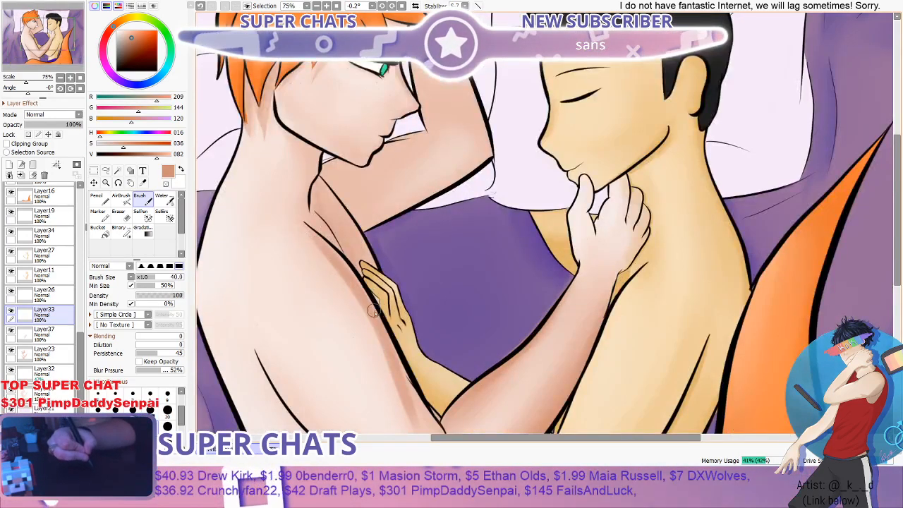
pyautogui.scroll(-3, 373, 311)
pyautogui.scroll(2, 438, 361)
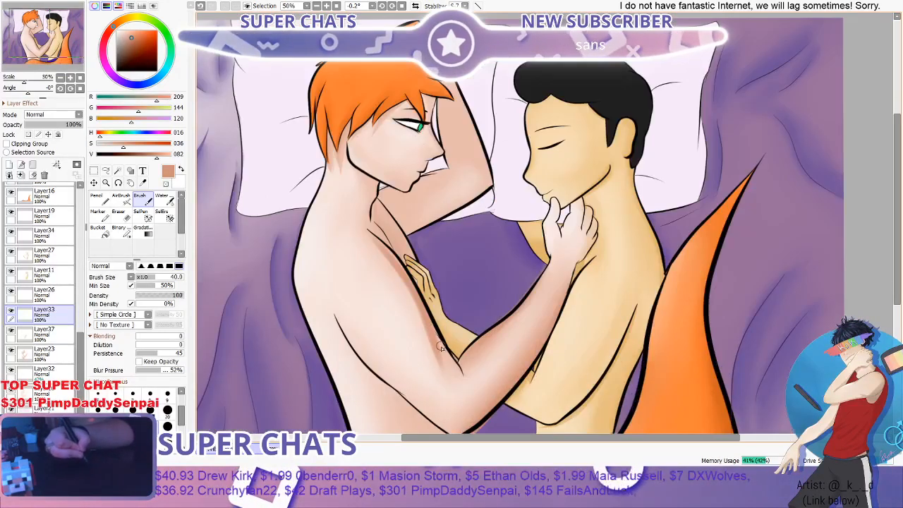
# - Remove the existing shading from the red-haired figure's arm, using the Eraser at 120 with density 47 and undoing the forearm shadow
pyautogui.scroll(-2, 445, 350)
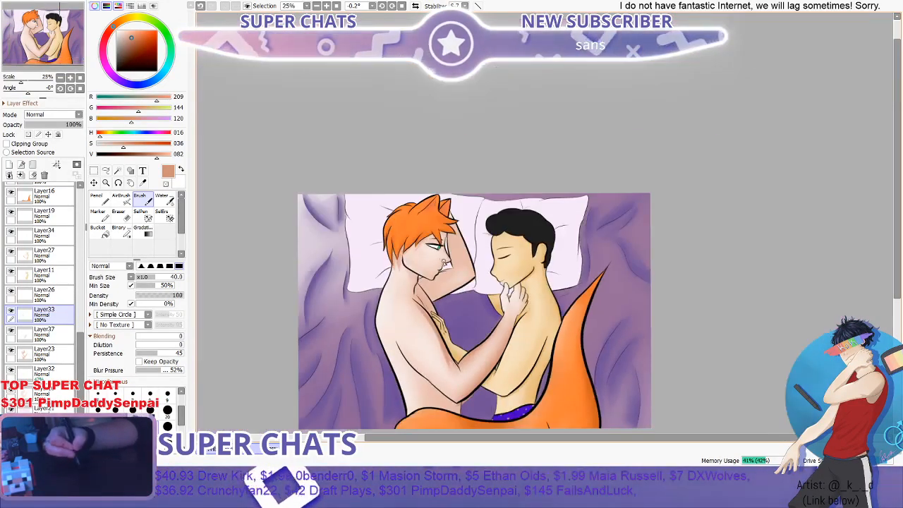
pyautogui.scroll(3, 427, 323)
pyautogui.scroll(-3, 428, 323)
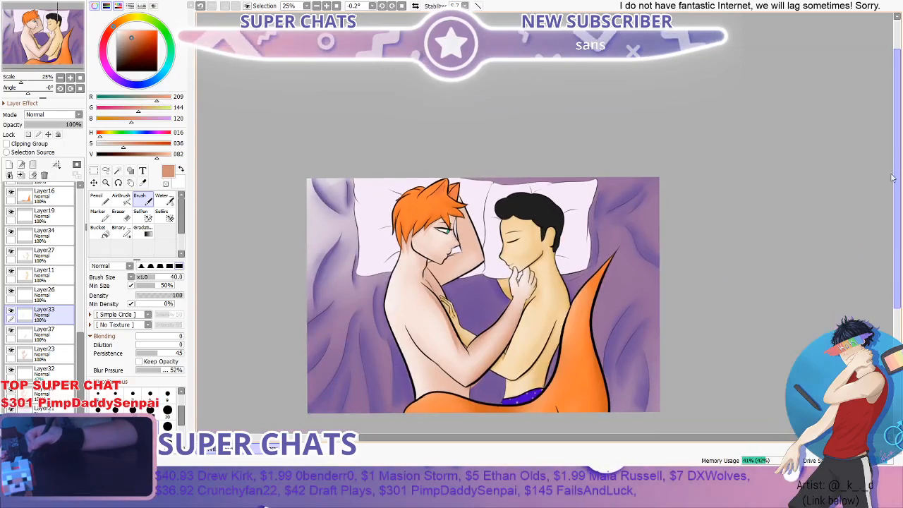
pyautogui.scroll(2, 640, 232)
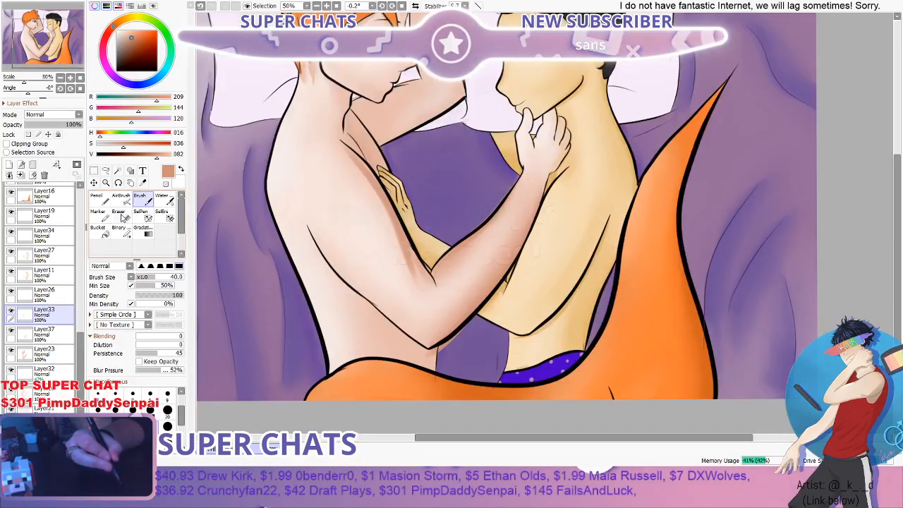
pyautogui.click(120, 215)
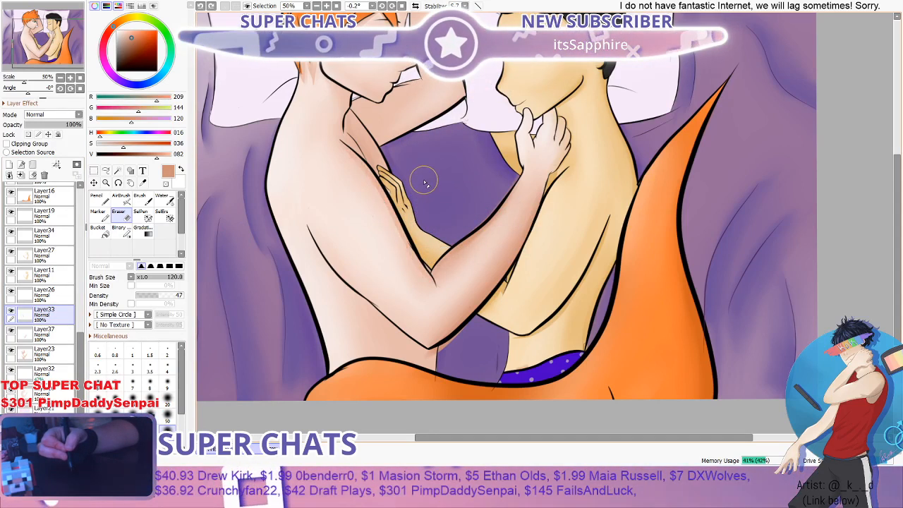
pyautogui.hotkey('ctrl', 'z')
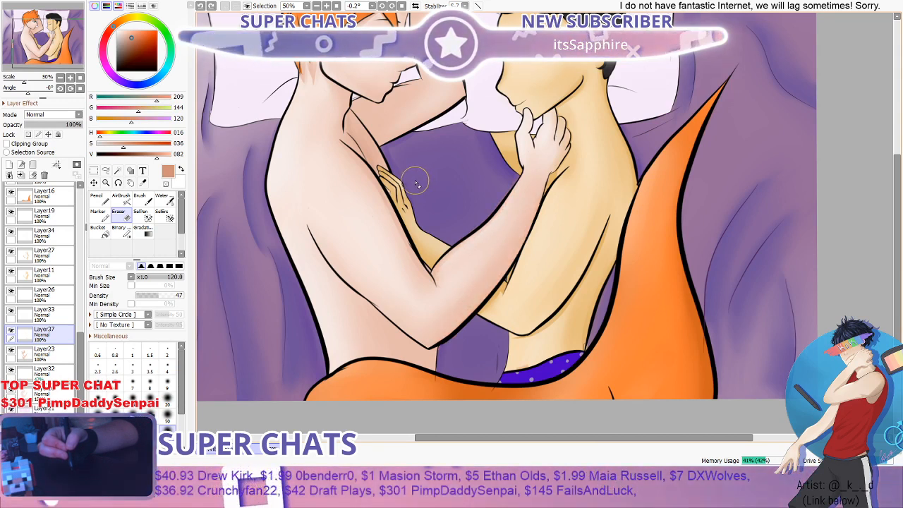
# - Add a layer above Layer37, paint shadow along both forearm edges with the Brush at 40, and blend it with the Water brush at 100
pyautogui.click(9, 165)
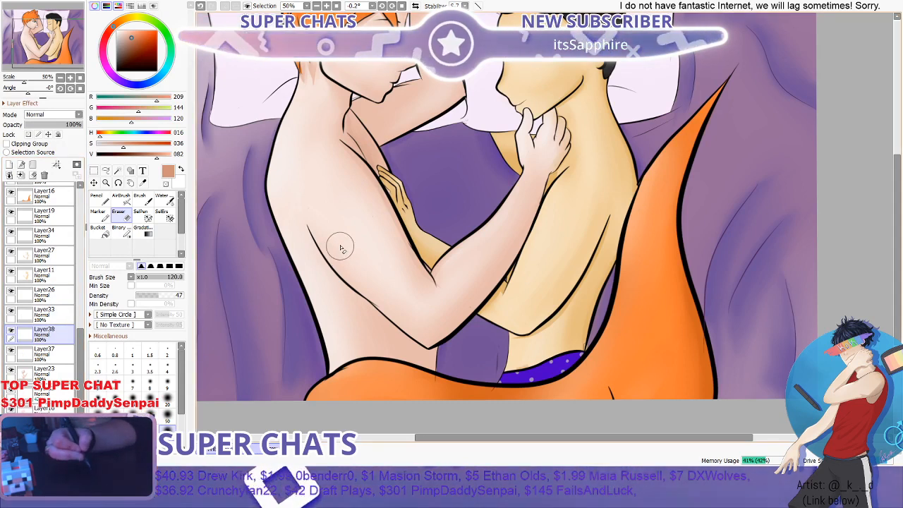
pyautogui.click(144, 201)
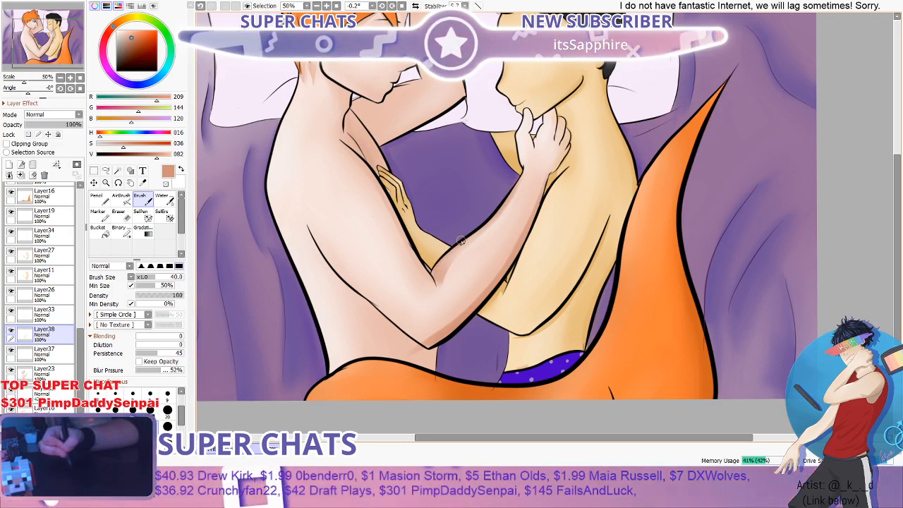
pyautogui.click(164, 200)
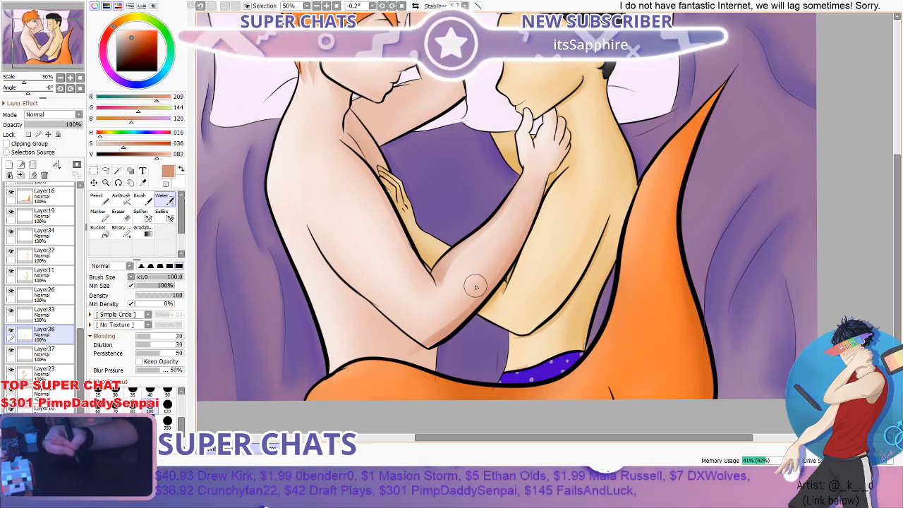
pyautogui.scroll(-1, 476, 287)
pyautogui.scroll(2, 453, 307)
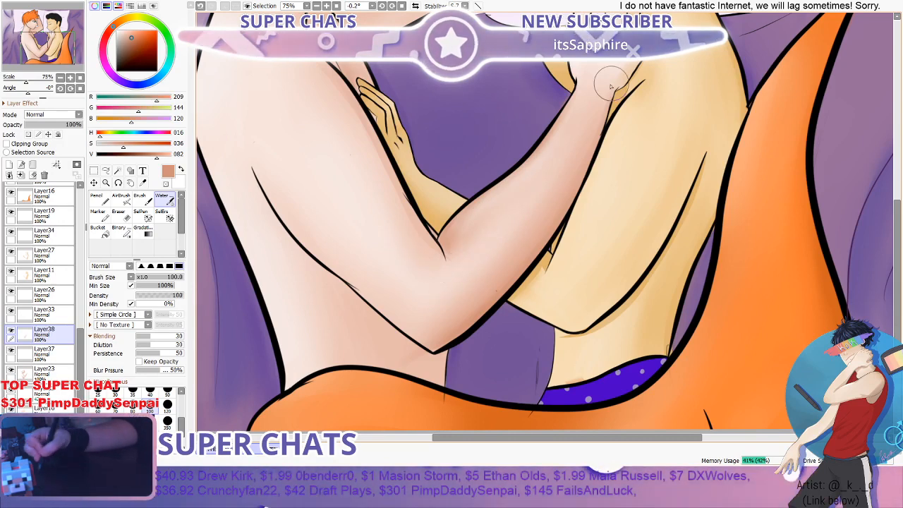
pyautogui.scroll(-2, 473, 271)
pyautogui.scroll(2, 479, 253)
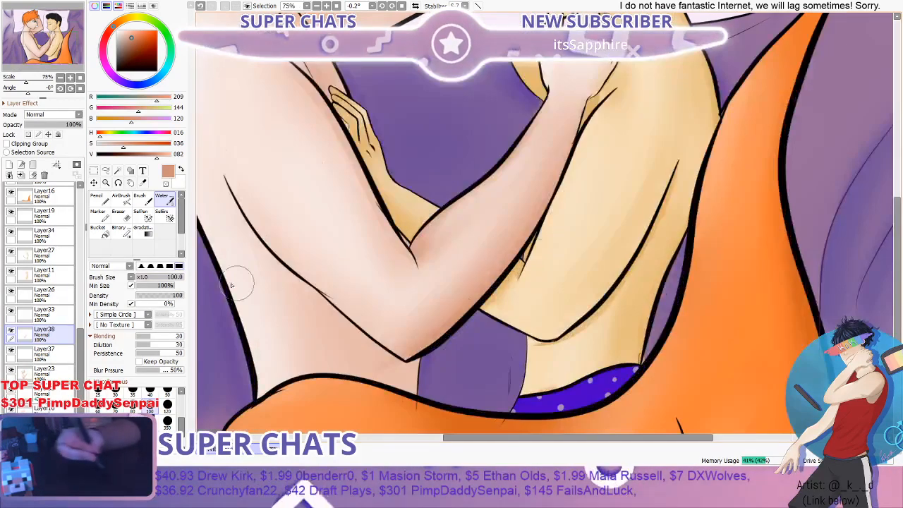
# - Select Layer33, check its content by switching its visibility off and on, and hide Layer26
pyautogui.click(28, 315)
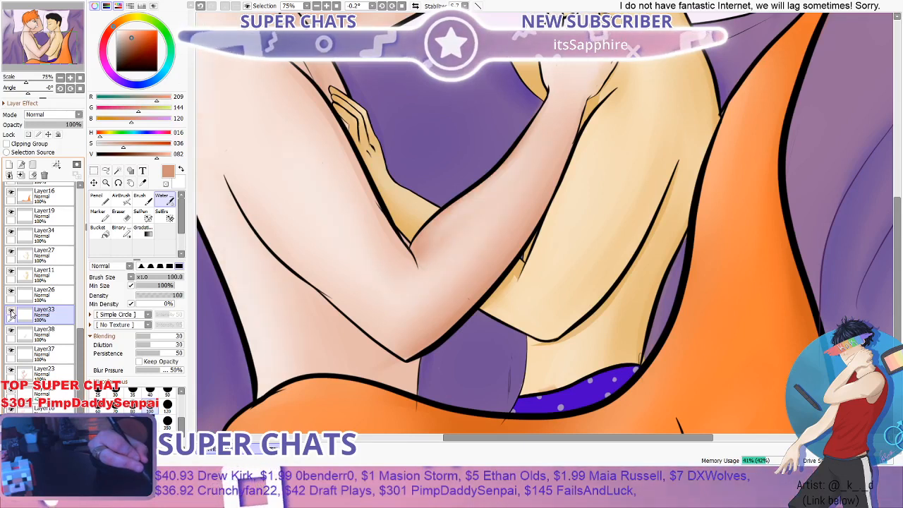
pyautogui.click(11, 314)
pyautogui.click(11, 314)
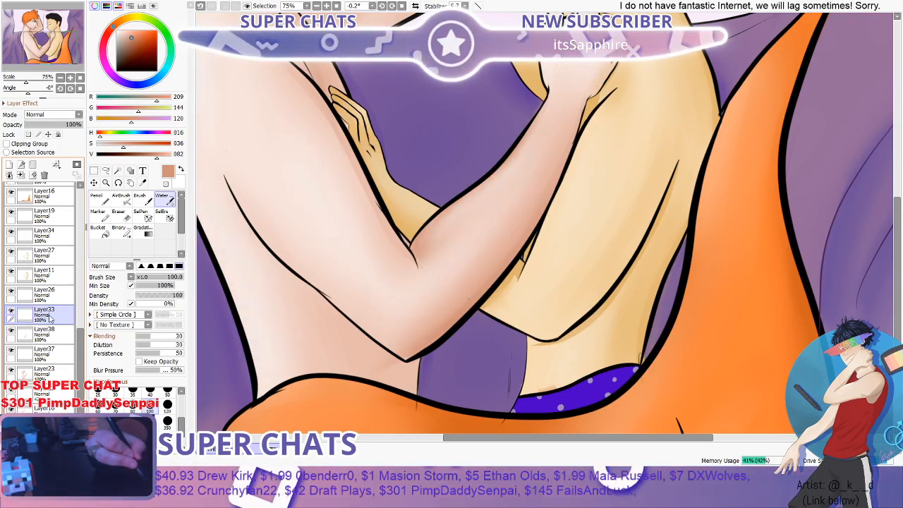
pyautogui.click(11, 294)
pyautogui.click(12, 311)
pyautogui.click(12, 312)
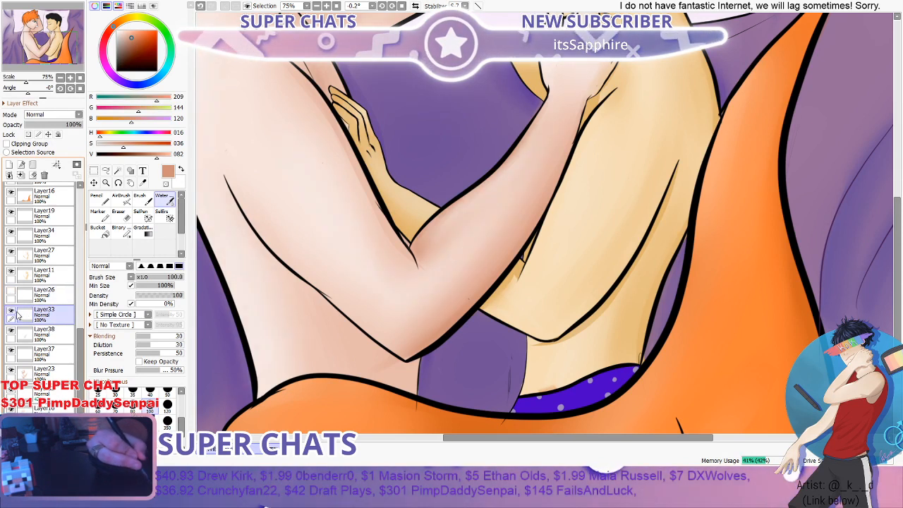
# - Go over the red-haired figure's inner forearm near the elbow on Layer33 with the Eraser at 120 and density 47
pyautogui.click(123, 216)
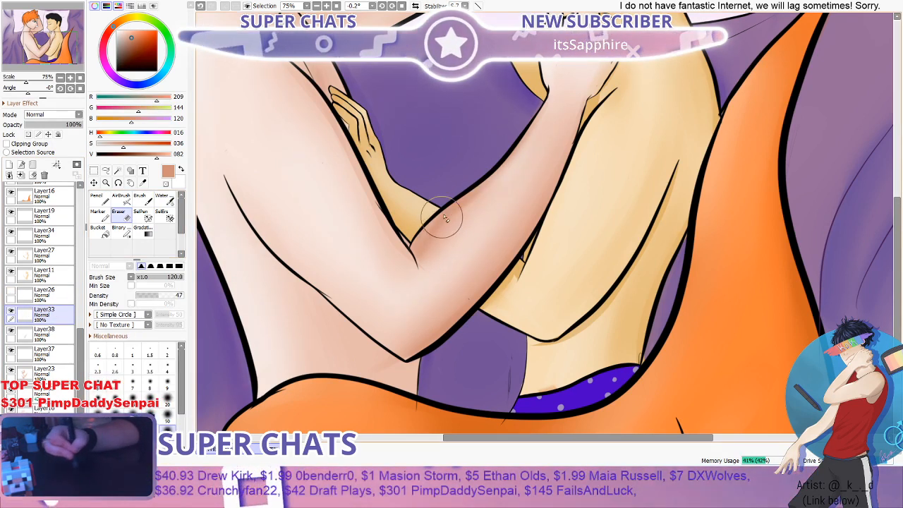
pyautogui.scroll(-3, 468, 137)
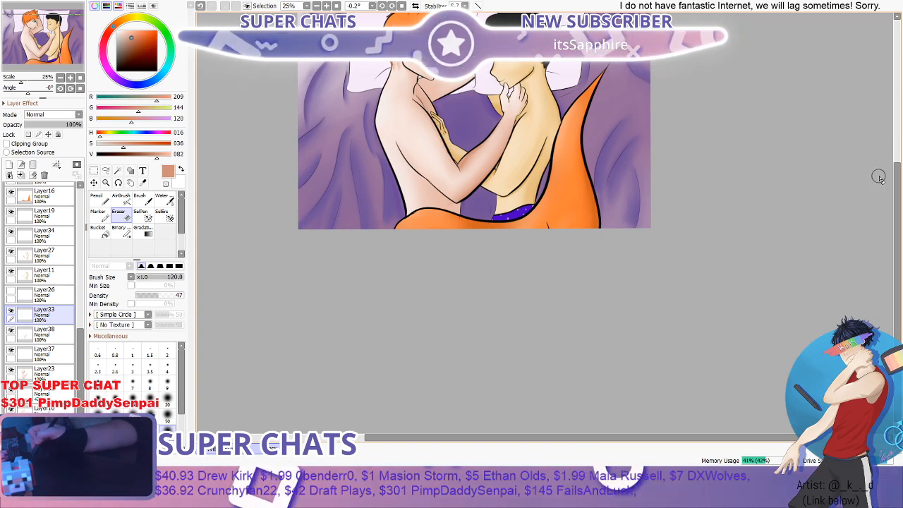
pyautogui.moveTo(897, 181); pyautogui.dragTo(896, 139)
pyautogui.scroll(4, 458, 230)
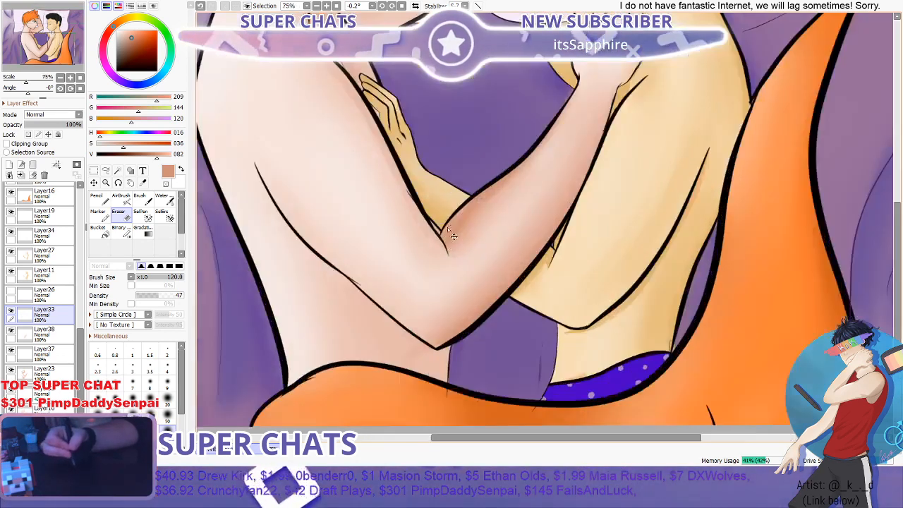
# - Paint shadow on Layer33 from the red-haired figure's armpit down the inner edge of the upper arm with the Brush at 40
pyautogui.press('b')
pyautogui.scroll(2, 462, 226)
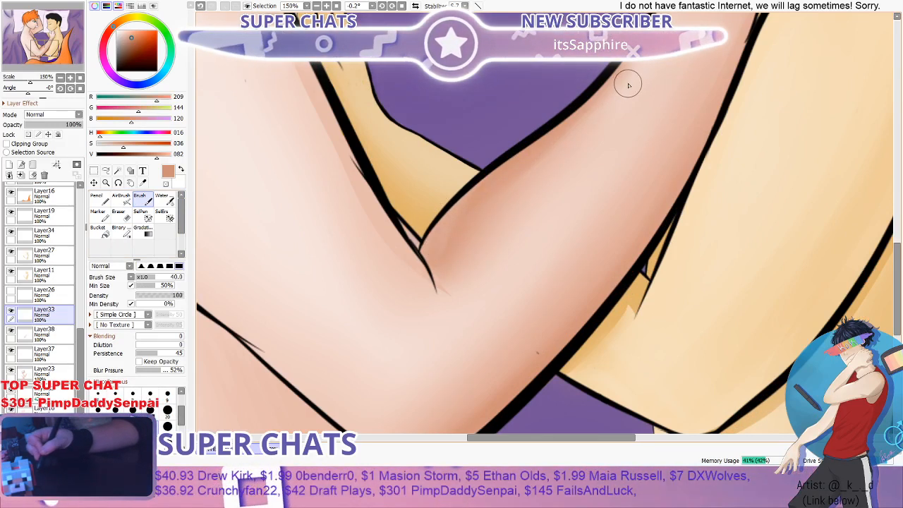
pyautogui.scroll(-3, 445, 242)
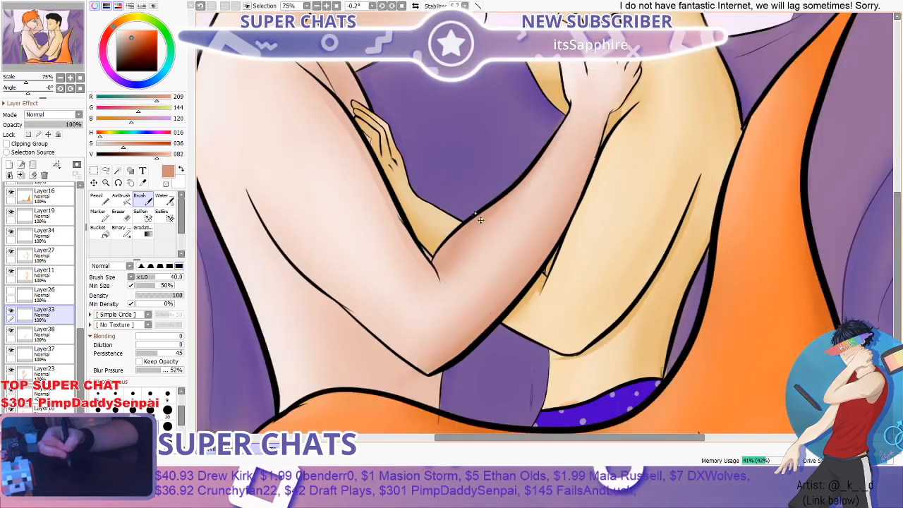
pyautogui.scroll(2, 484, 222)
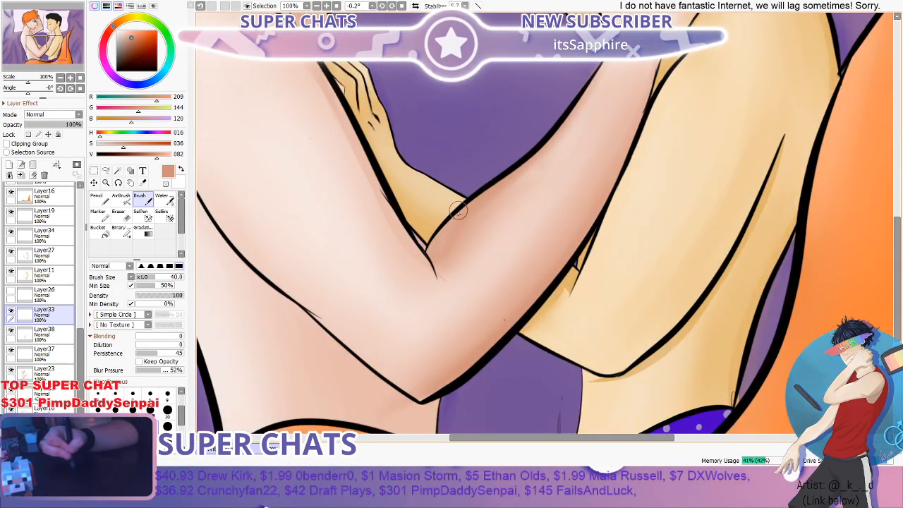
pyautogui.scroll(-4, 459, 210)
pyautogui.scroll(1, 436, 261)
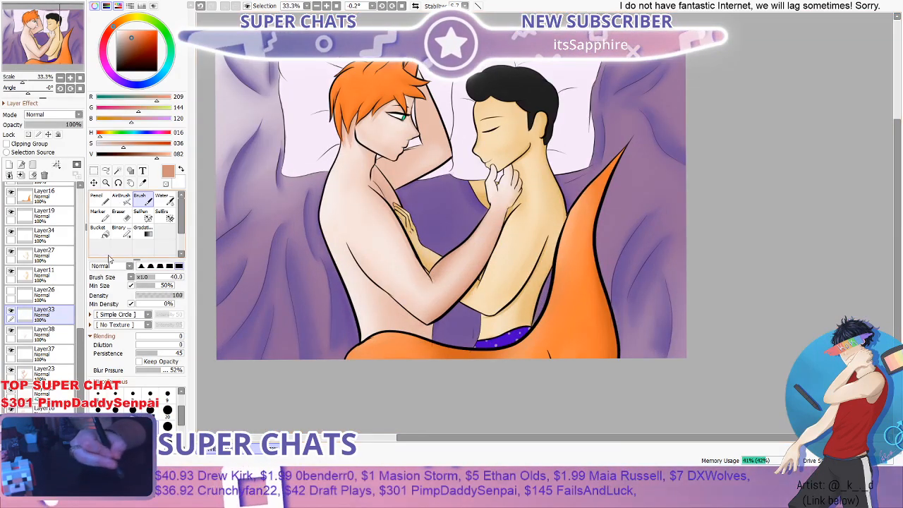
pyautogui.scroll(3, 394, 195)
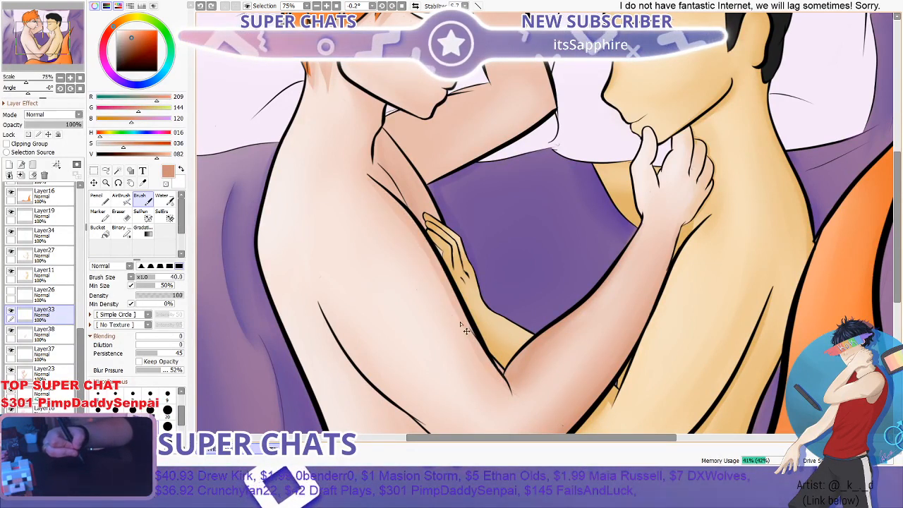
pyautogui.moveTo(374, 184); pyautogui.dragTo(462, 280)
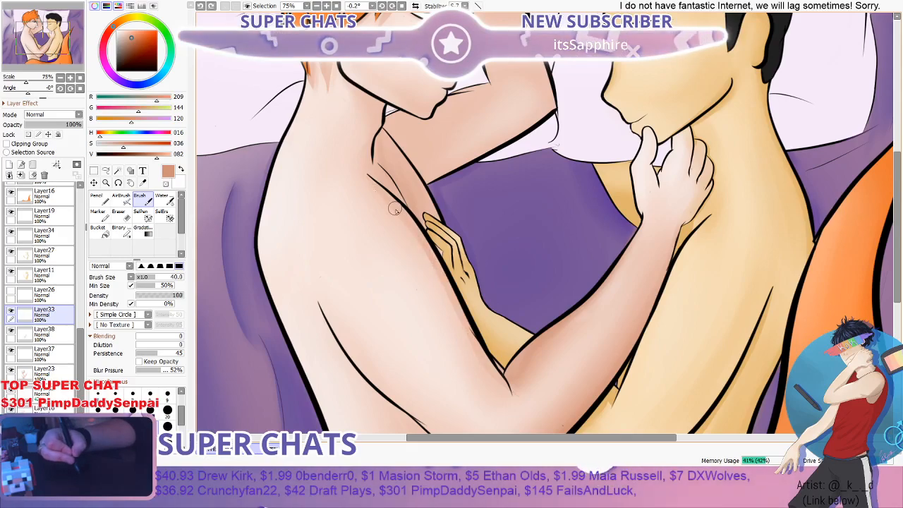
# - Rotate the canvas to about 65°, extend the upper-arm shadow towards the elbow, and blend it with the Water brush at 50
pyautogui.click(118, 183)
pyautogui.moveTo(620, 307)
pyautogui.mouseDown()
pyautogui.moveTo(542, 338)
pyautogui.moveTo(604, 319)
pyautogui.moveTo(638, 165)
pyautogui.moveTo(539, 140)
pyautogui.moveTo(589, 297)
pyautogui.moveTo(519, 296)
pyautogui.mouseUp()
pyautogui.click(141, 200)
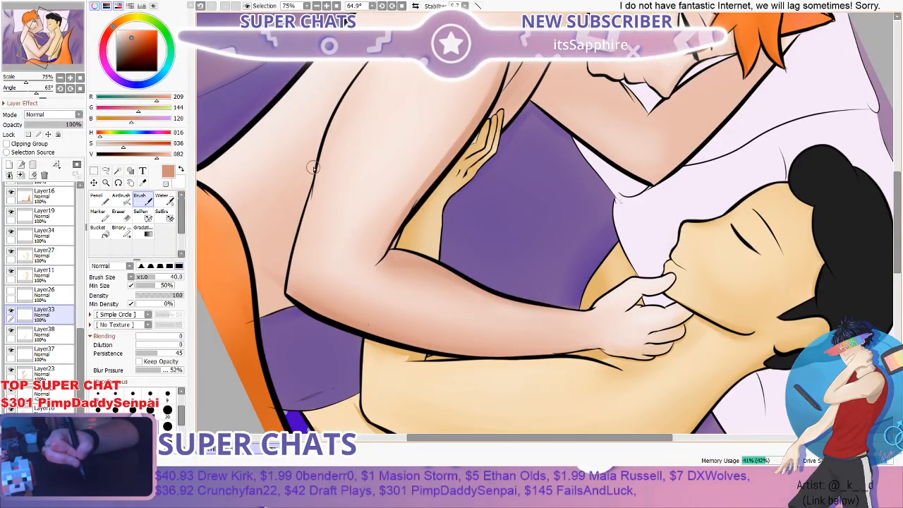
pyautogui.click(163, 201)
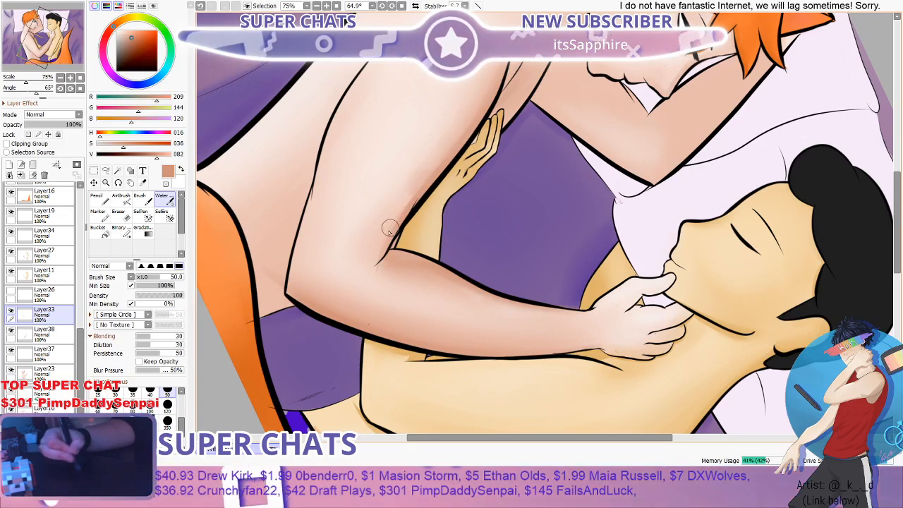
# - Examine the blended upper-arm shading up close and against the whole picture, turning the canvas back nearly upright
pyautogui.scroll(-2, 425, 165)
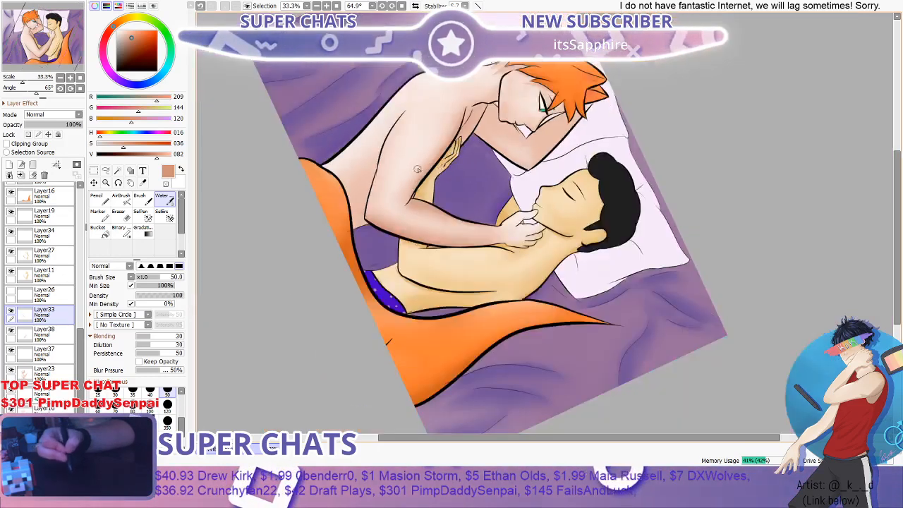
pyautogui.scroll(3, 419, 170)
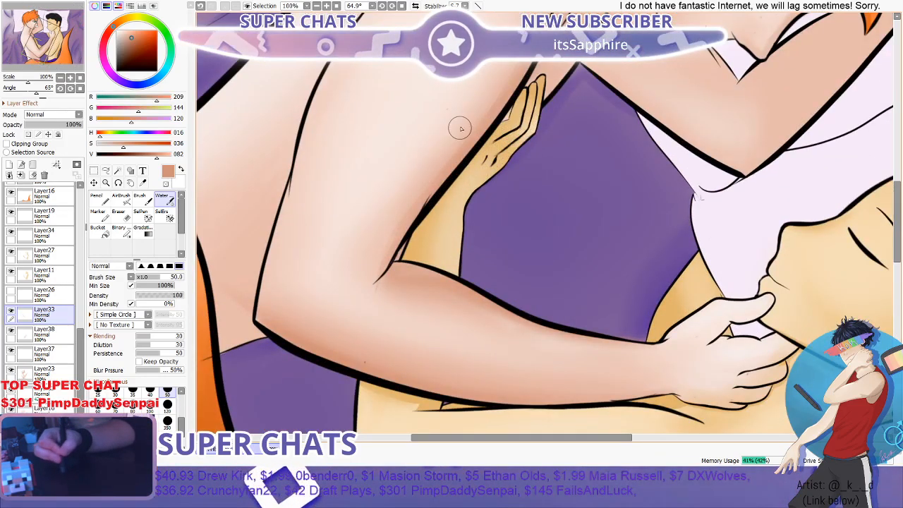
pyautogui.scroll(-2, 392, 254)
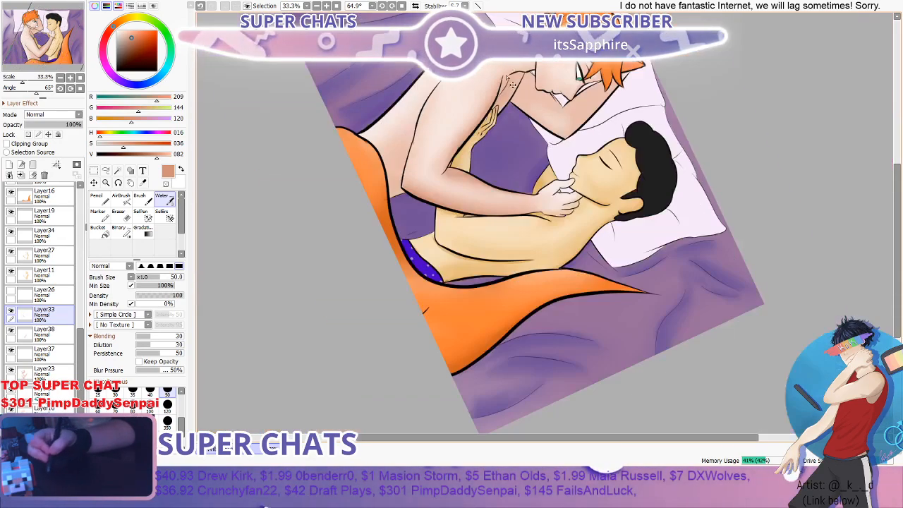
pyautogui.scroll(1, 499, 94)
pyautogui.scroll(-1, 494, 101)
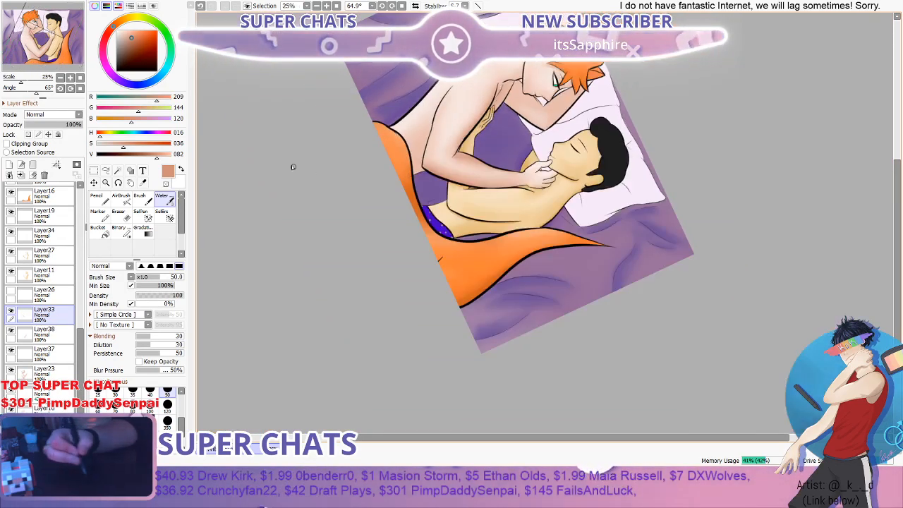
pyautogui.click(118, 182)
pyautogui.moveTo(335, 28)
pyautogui.mouseDown()
pyautogui.moveTo(248, 141)
pyautogui.moveTo(242, 287)
pyautogui.moveTo(252, 262)
pyautogui.moveTo(289, 249)
pyautogui.mouseUp()
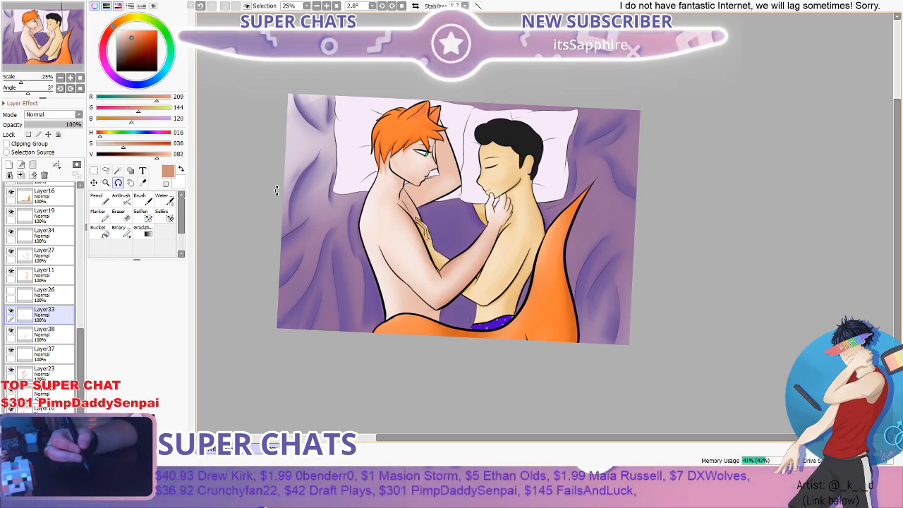
pyautogui.scroll(-1, 277, 191)
pyautogui.scroll(2, 276, 190)
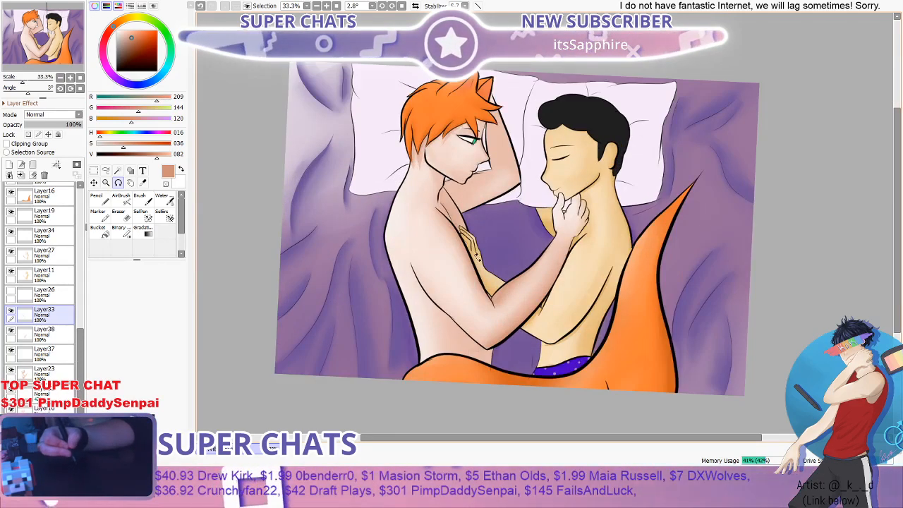
# - Deepen the shadow along the inner upper arm on Layer33 with the Brush at 40 and blend it with the Water brush at 50
pyautogui.scroll(3, 435, 295)
pyautogui.click(142, 199)
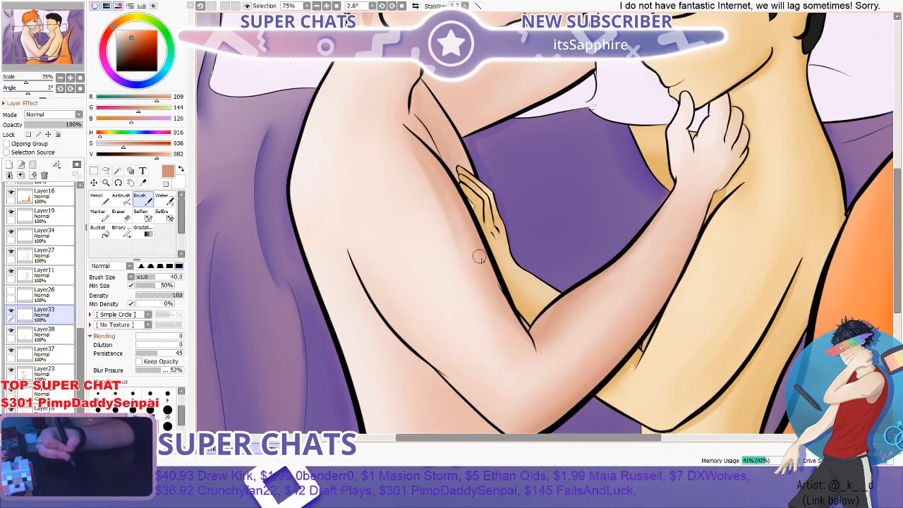
pyautogui.click(164, 214)
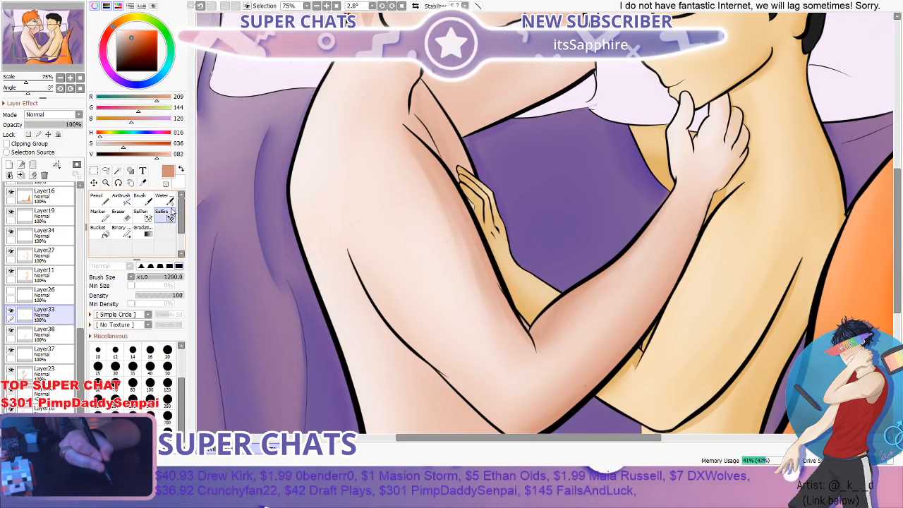
pyautogui.click(164, 199)
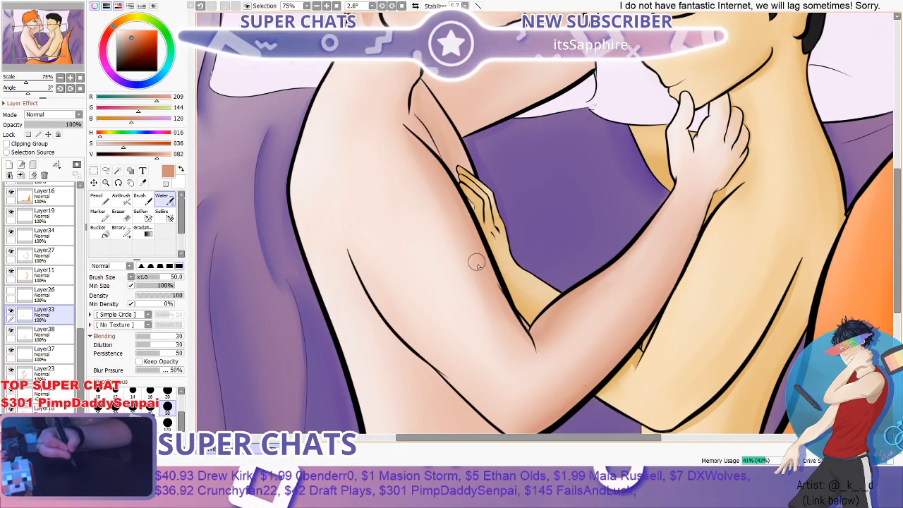
pyautogui.scroll(-4, 502, 347)
pyautogui.scroll(5, 487, 300)
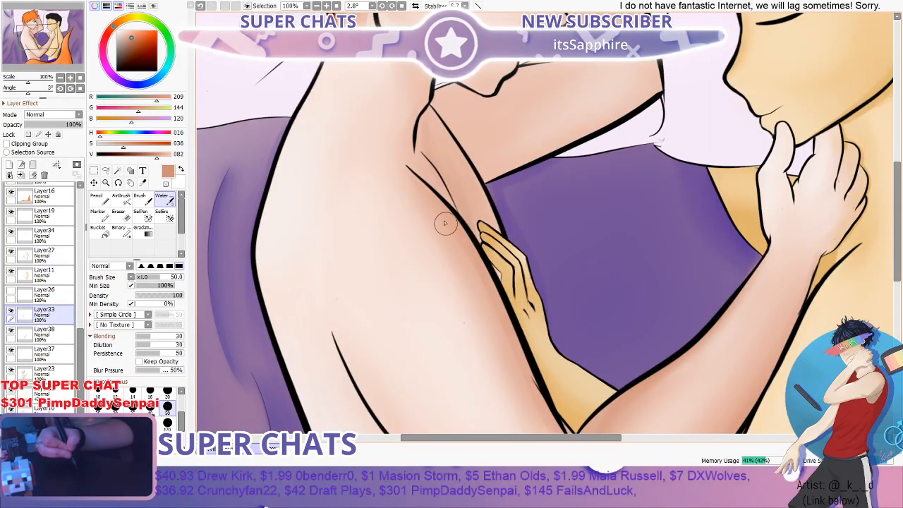
pyautogui.scroll(-3, 420, 206)
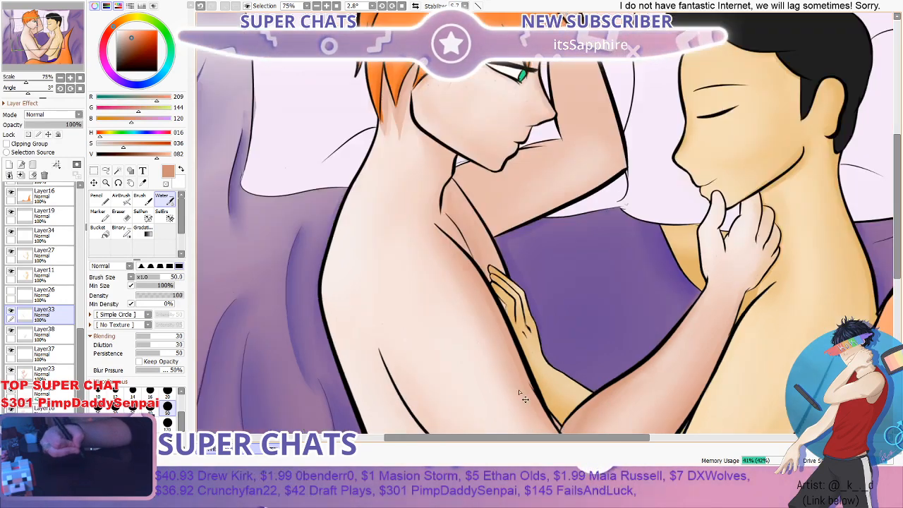
# - Examine the blended shading on the red-haired figure's arm and elbow up close and against the whole picture
pyautogui.scroll(2, 510, 190)
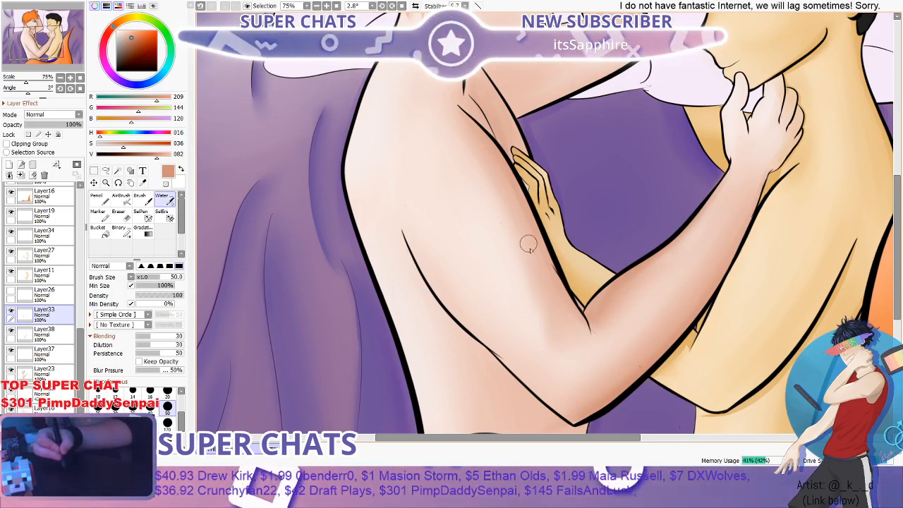
pyautogui.scroll(-2, 530, 300)
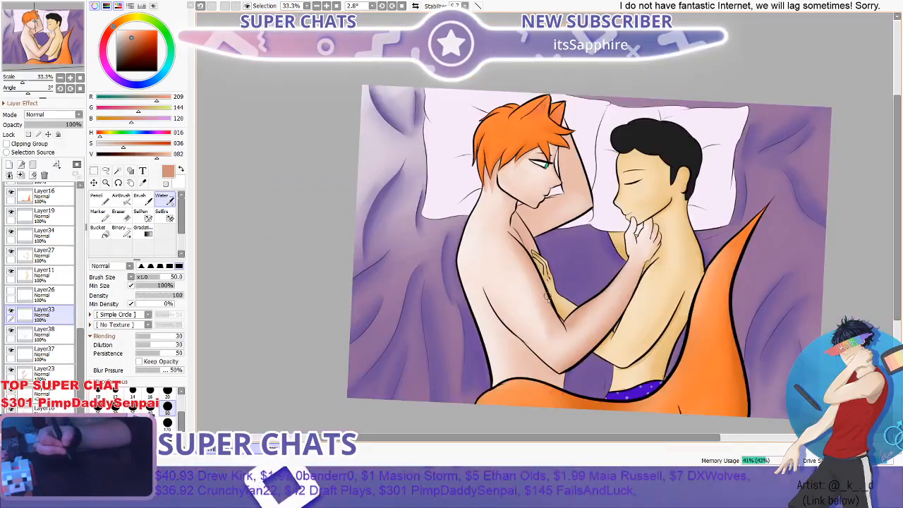
pyautogui.scroll(1, 525, 277)
pyautogui.press('e')
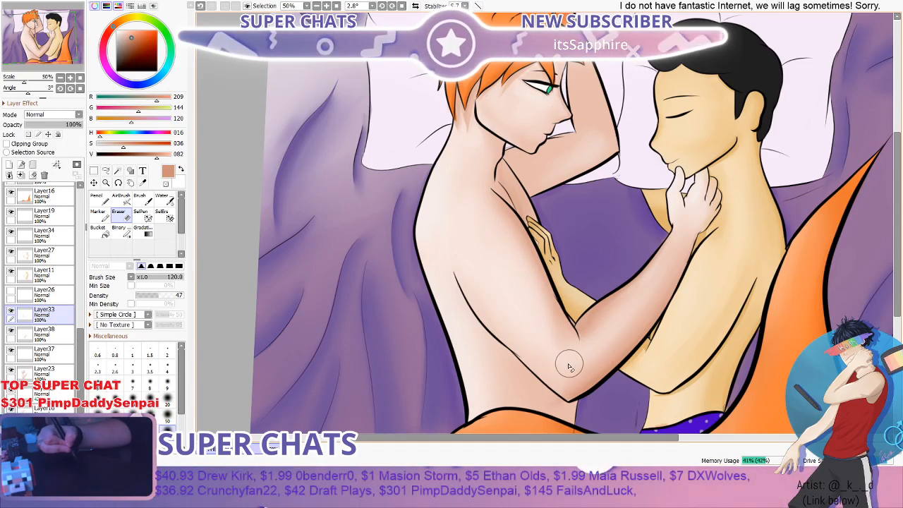
pyautogui.scroll(-2, 574, 363)
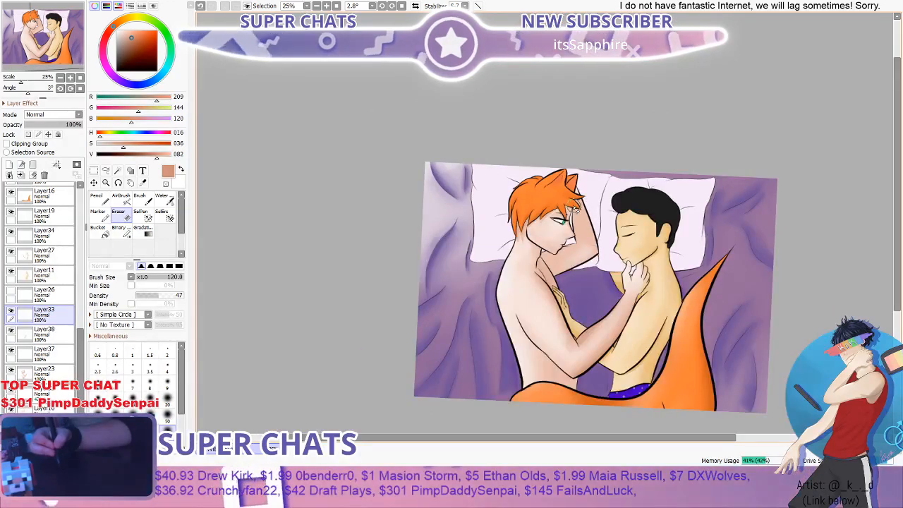
pyautogui.scroll(1, 573, 206)
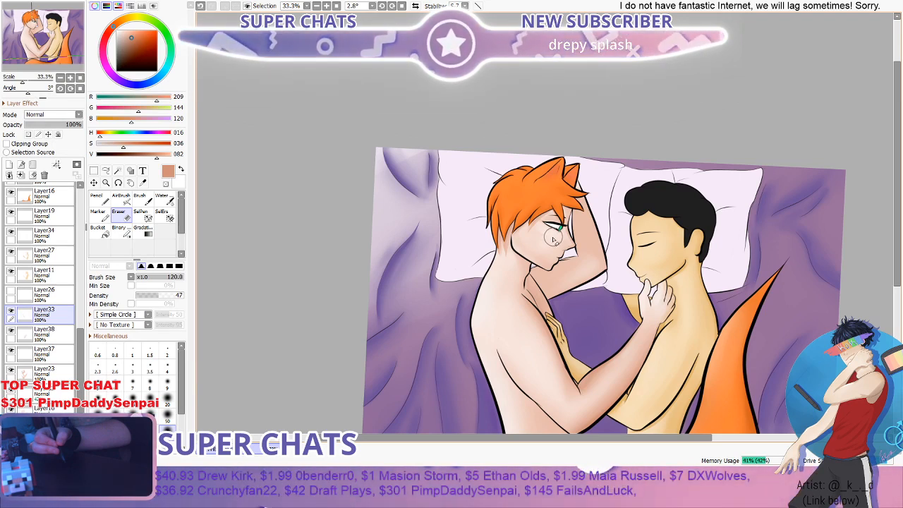
pyautogui.scroll(-2, 508, 249)
pyautogui.scroll(2, 511, 295)
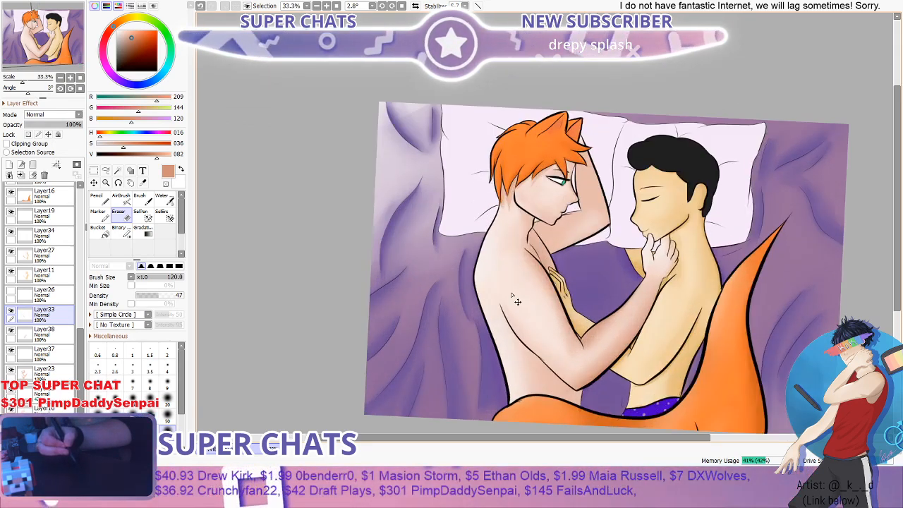
pyautogui.scroll(-3, 670, 170)
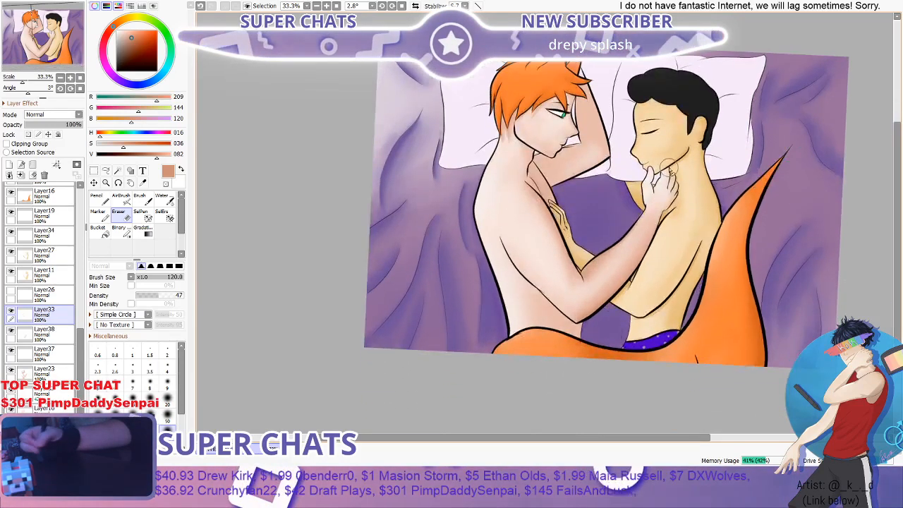
pyautogui.scroll(1, 670, 169)
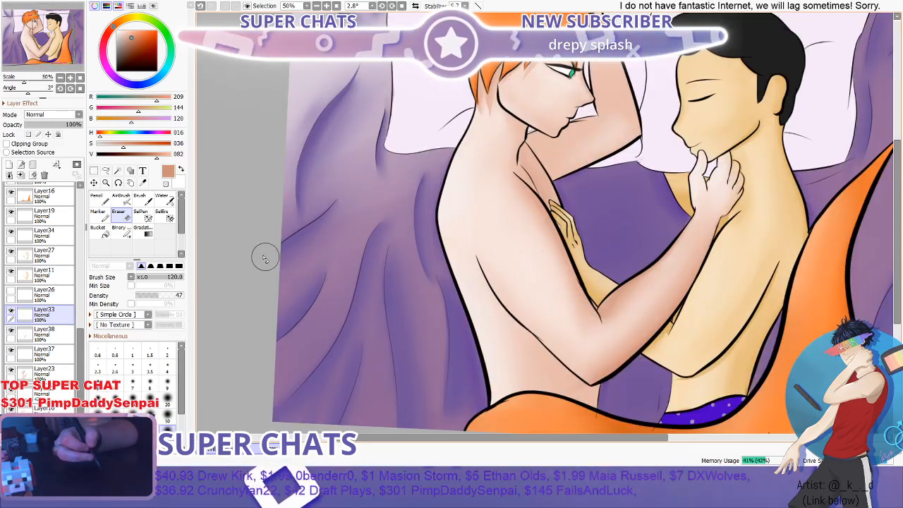
# - Try shadow strokes on Layer33 across the red-haired figure's shoulder with the Brush at 40 and undo them
pyautogui.press('b')
pyautogui.scroll(2, 509, 134)
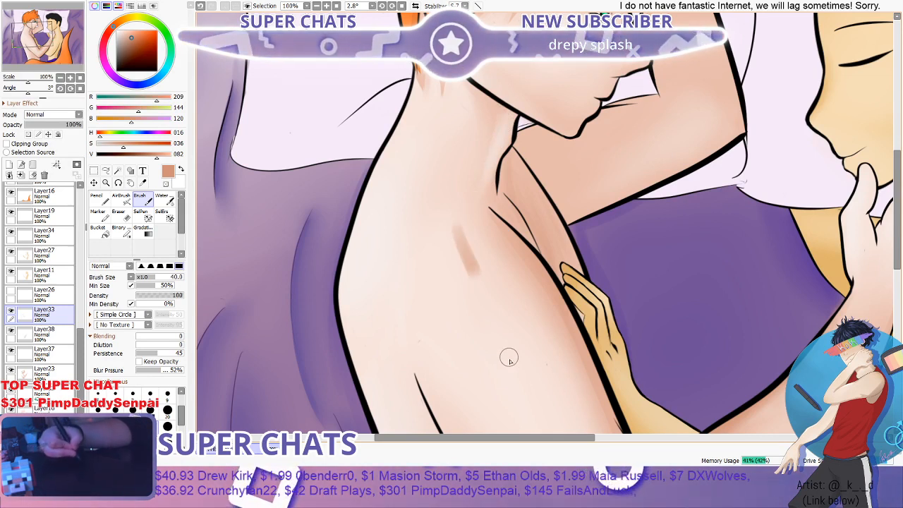
pyautogui.hotkey('ctrl', 'z')
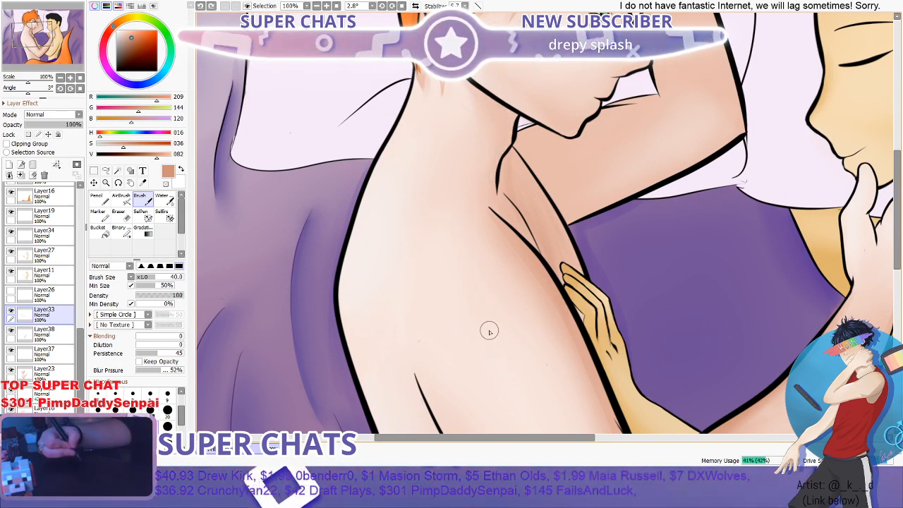
pyautogui.moveTo(471, 134); pyautogui.dragTo(559, 172)
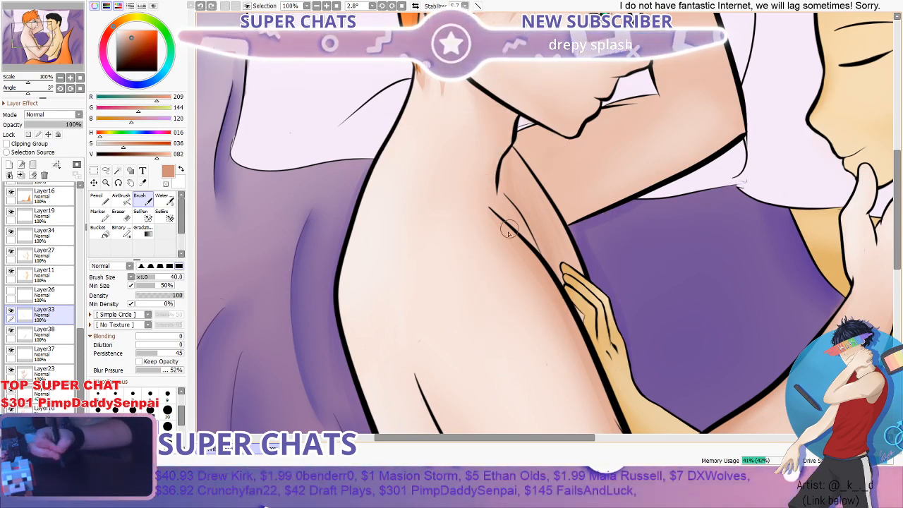
pyautogui.hotkey('ctrl', 'z')
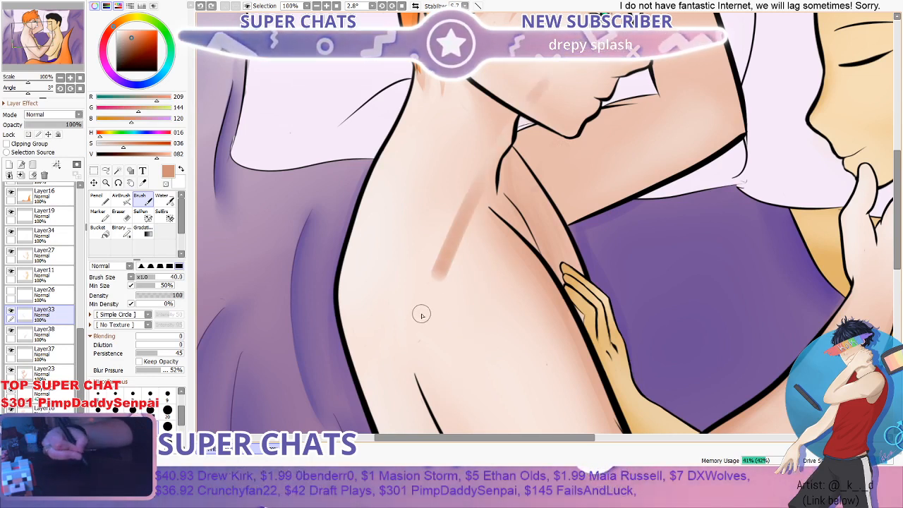
pyautogui.moveTo(421, 314); pyautogui.dragTo(422, 318)
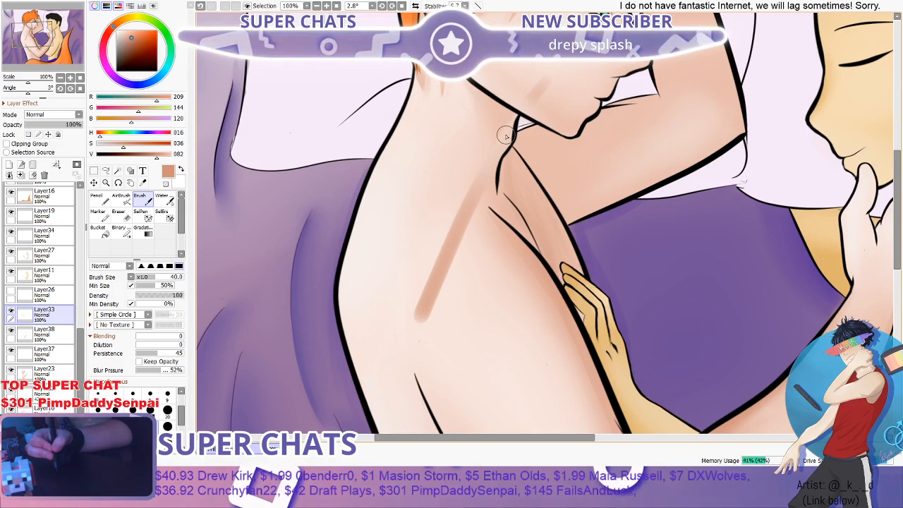
pyautogui.hotkey('ctrl', 'z')
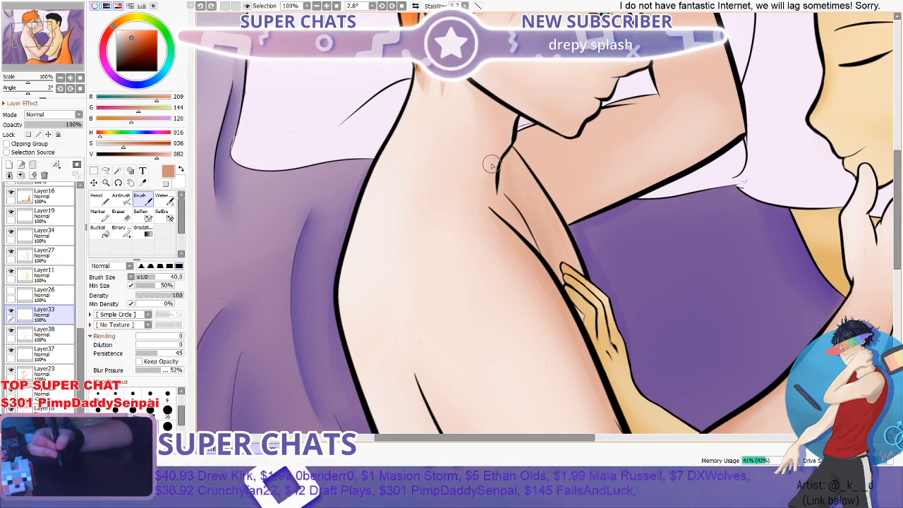
# - Paint a shadow on Layer33 over the red-haired figure's waist just beneath the elbow with the Brush at 40
pyautogui.scroll(-2, 495, 162)
pyautogui.scroll(-2, 497, 161)
pyautogui.scroll(2, 526, 150)
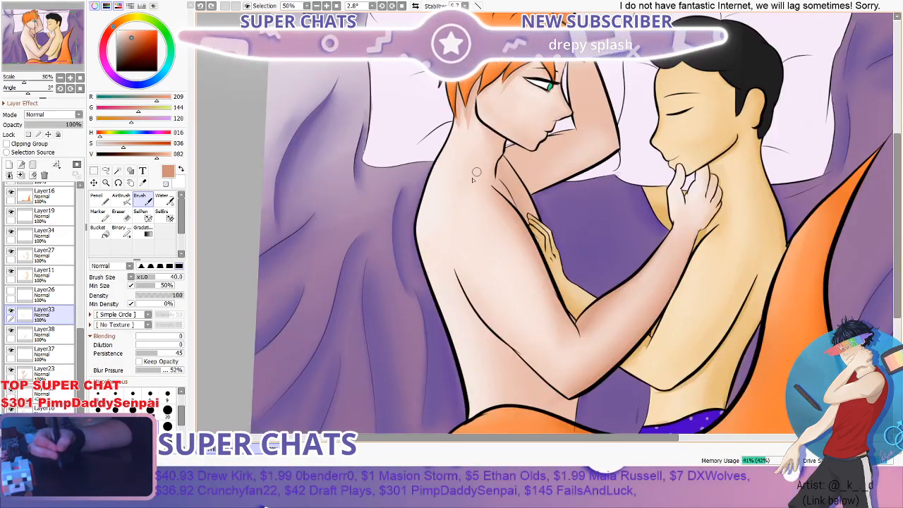
pyautogui.scroll(-1, 465, 129)
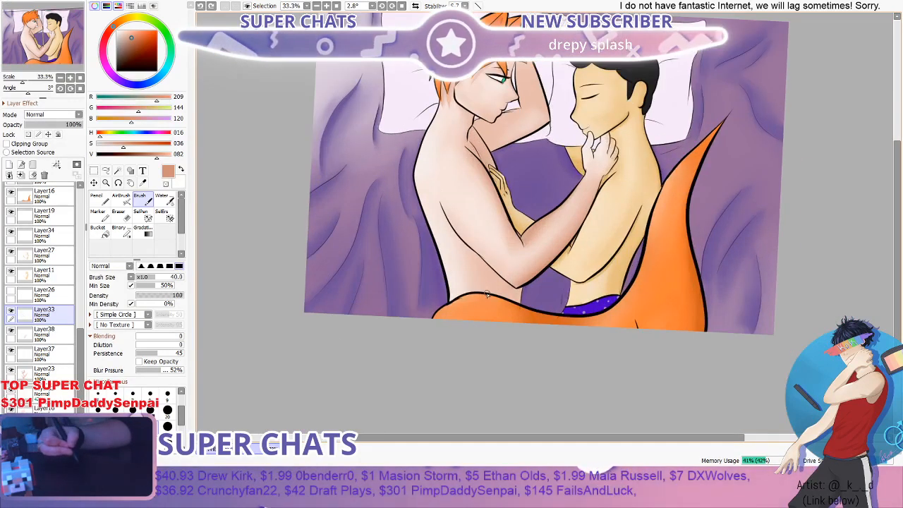
pyautogui.scroll(3, 520, 310)
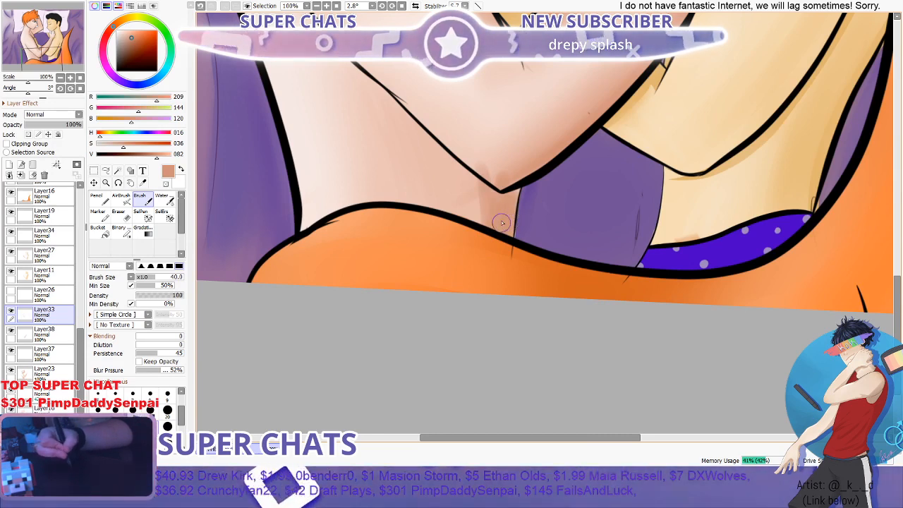
pyautogui.scroll(-3, 498, 162)
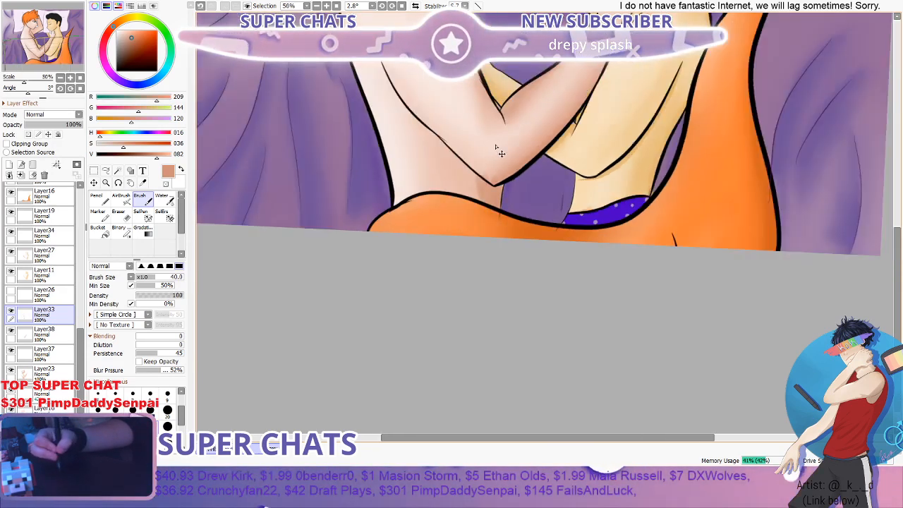
# - Blend the waist shadow beneath the elbow into the surrounding skin with the Water brush at 50
pyautogui.scroll(1, 493, 166)
pyautogui.click(164, 200)
pyautogui.scroll(1, 376, 187)
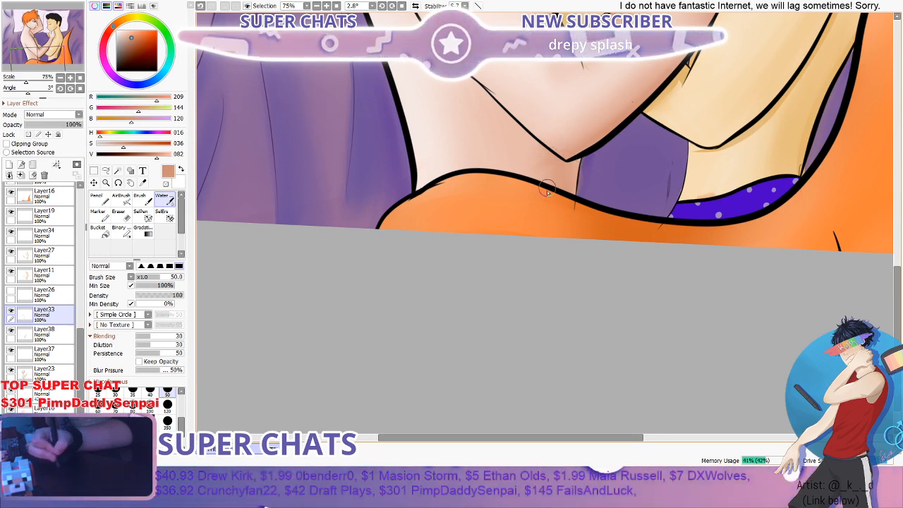
pyautogui.scroll(-3, 584, 192)
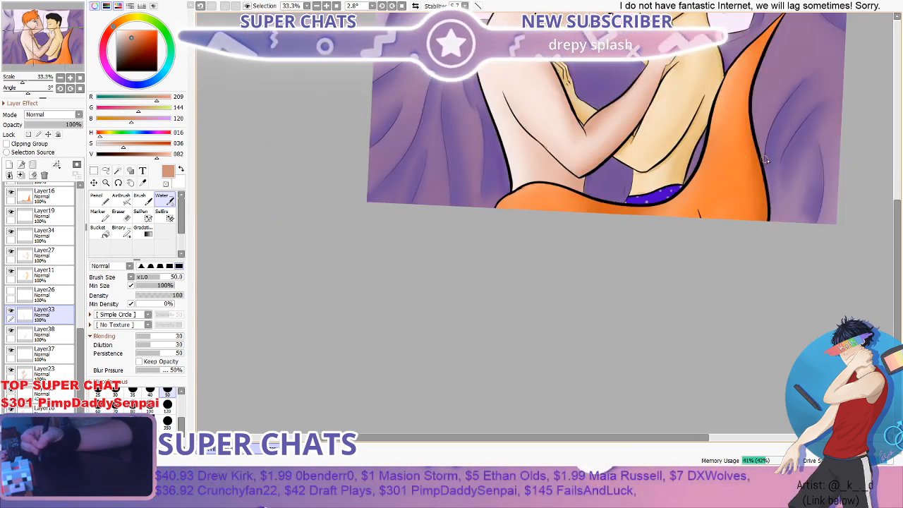
pyautogui.moveTo(898, 223); pyautogui.dragTo(897, 191)
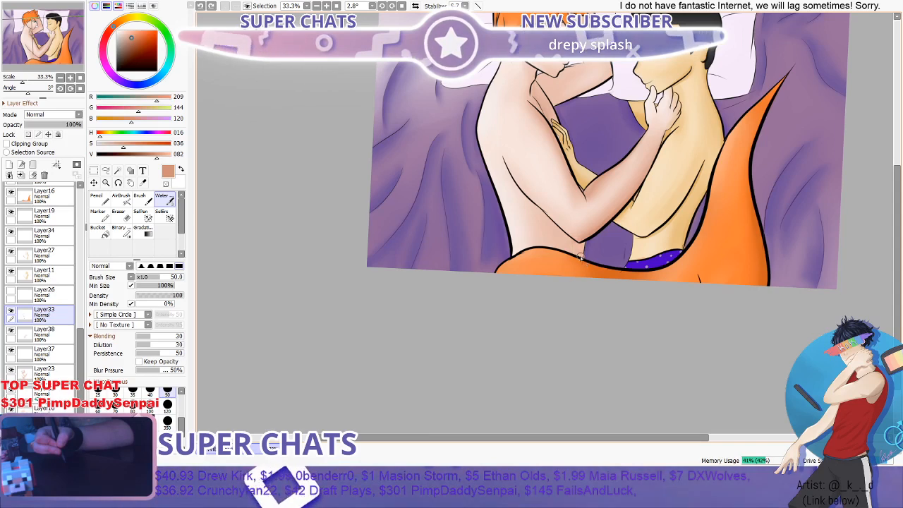
# - Deepen the waist shadow beneath the elbow with the Brush at 40 and soften it with the Water brush at 50
pyautogui.scroll(3, 583, 265)
pyautogui.scroll(1, 584, 264)
pyautogui.press('b')
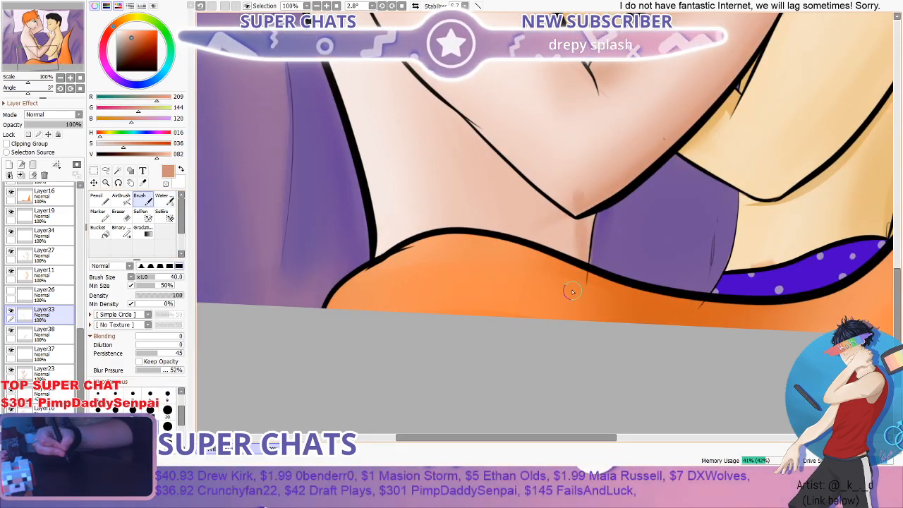
pyautogui.moveTo(561, 201); pyautogui.dragTo(585, 255)
pyautogui.moveTo(579, 189); pyautogui.dragTo(586, 262)
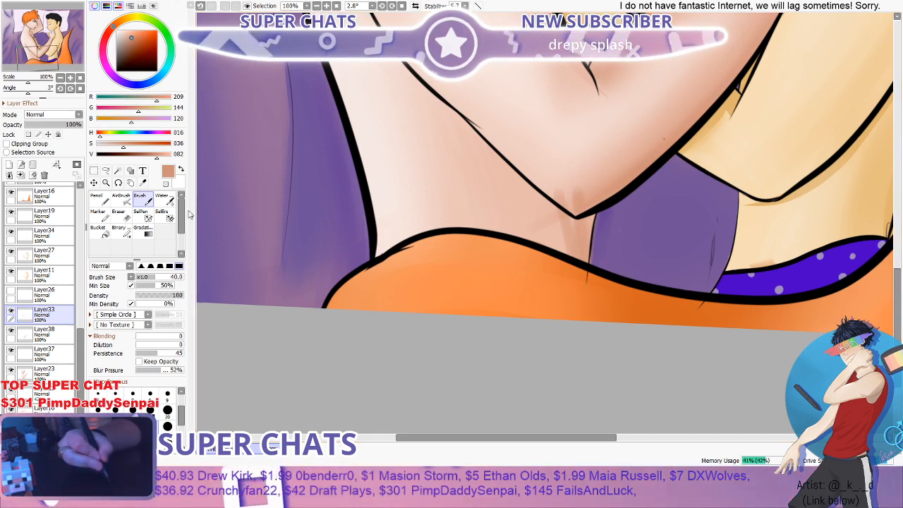
pyautogui.click(164, 200)
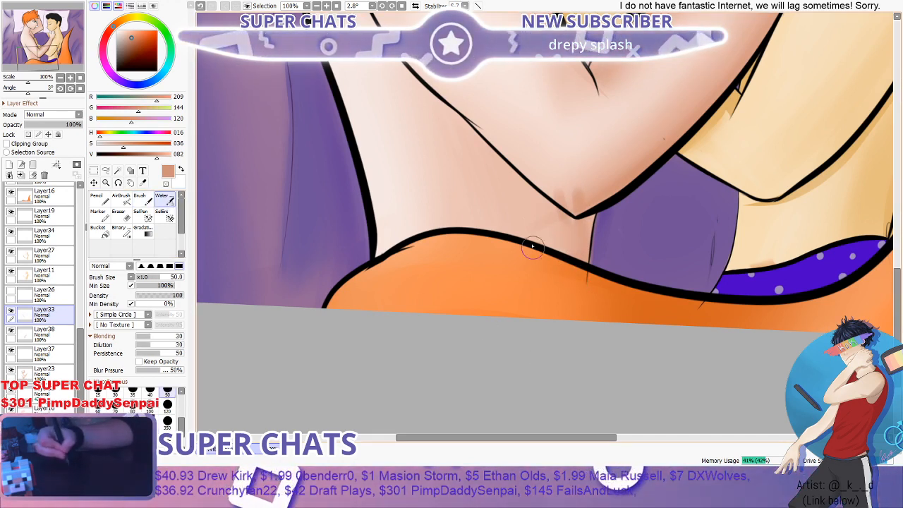
pyautogui.moveTo(557, 199)
pyautogui.mouseDown()
pyautogui.moveTo(574, 204)
pyautogui.moveTo(541, 198)
pyautogui.mouseUp()
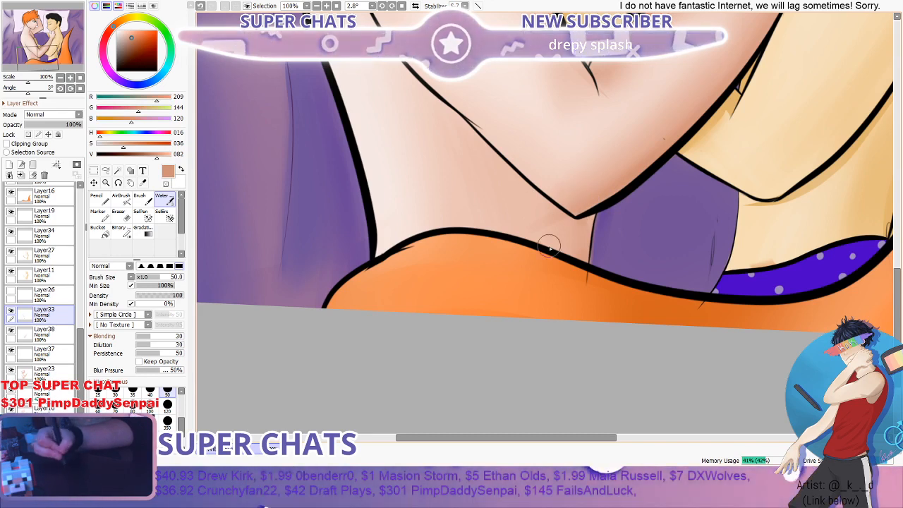
# - Examine the blended waist shadow and elbow edge up close and against the rest of the picture
pyautogui.scroll(-3, 591, 224)
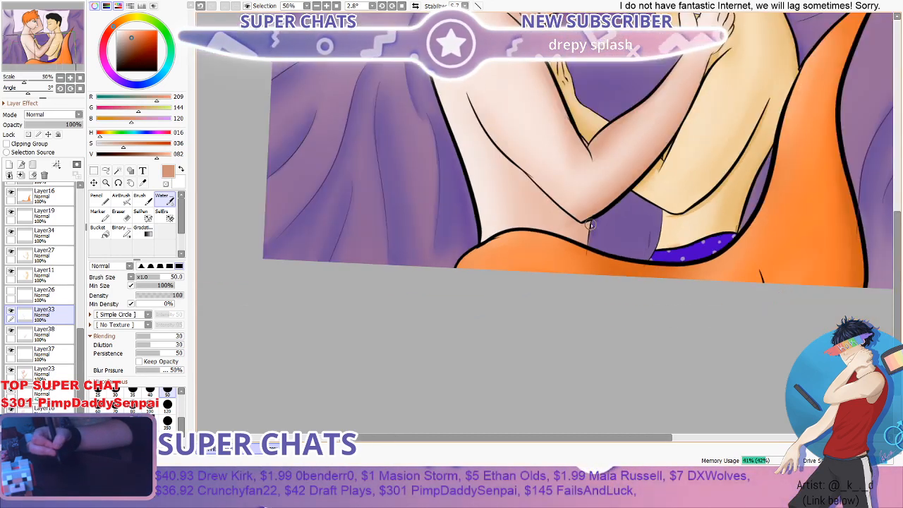
pyautogui.scroll(2, 593, 284)
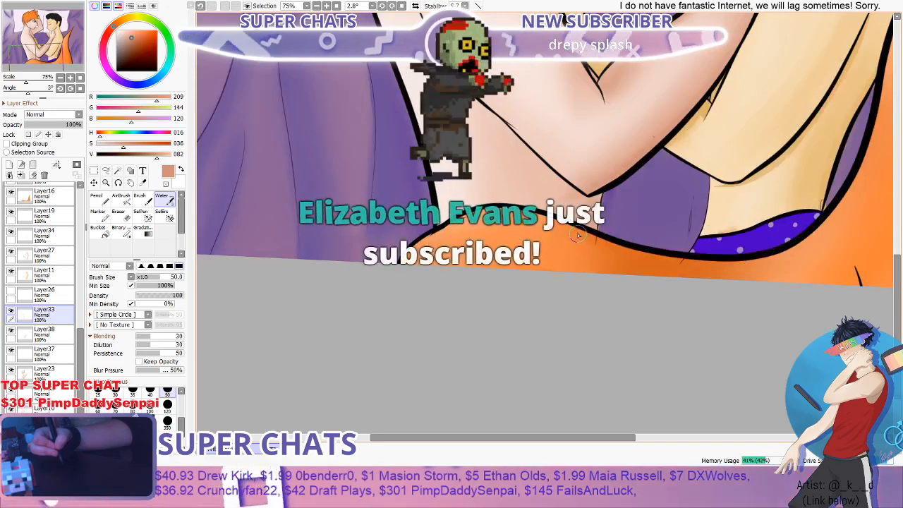
pyautogui.scroll(-1, 577, 240)
pyautogui.scroll(2, 581, 201)
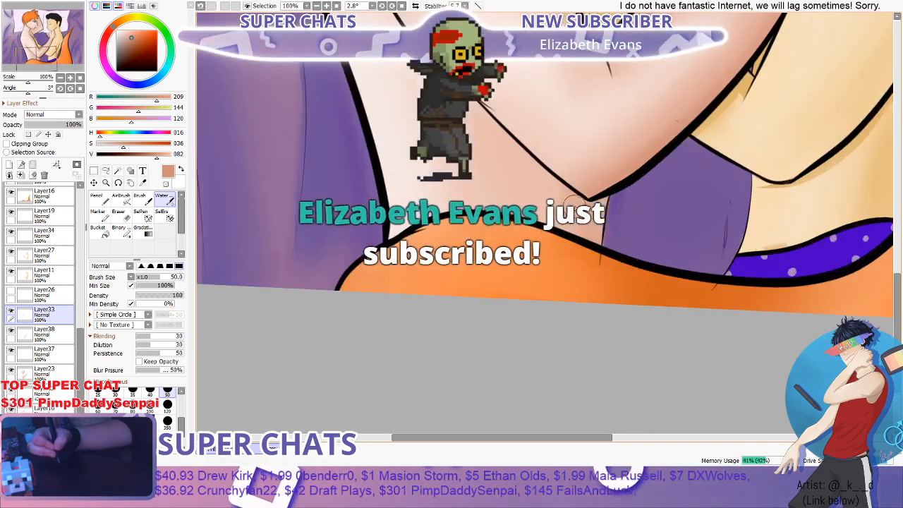
pyautogui.scroll(-1, 616, 189)
pyautogui.scroll(1, 616, 189)
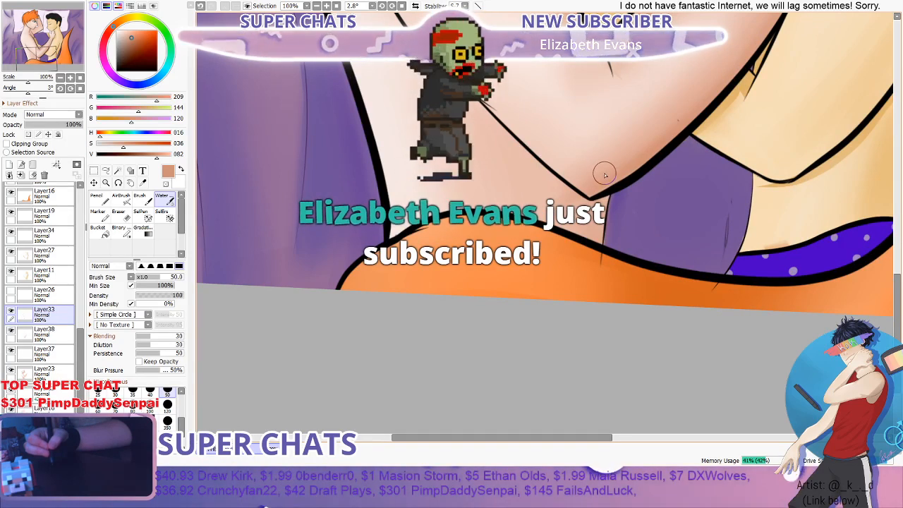
pyautogui.scroll(-2, 601, 176)
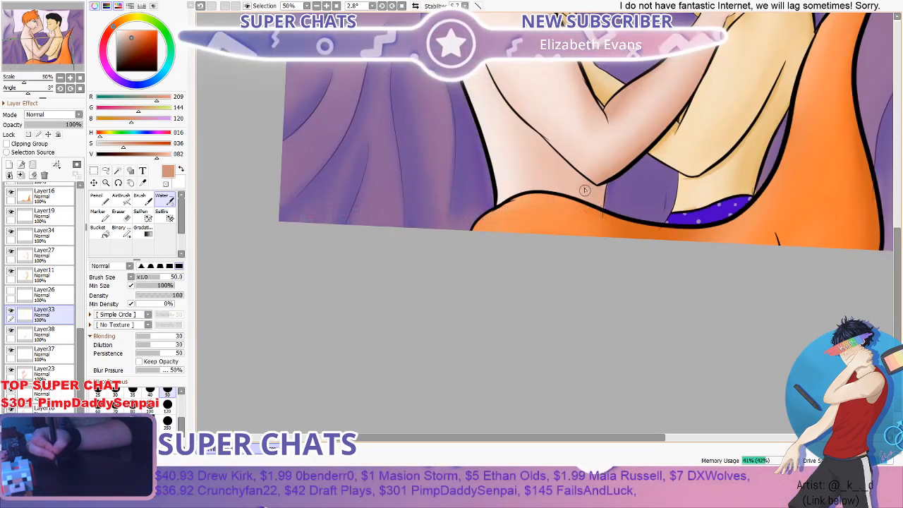
pyautogui.scroll(-2, 590, 187)
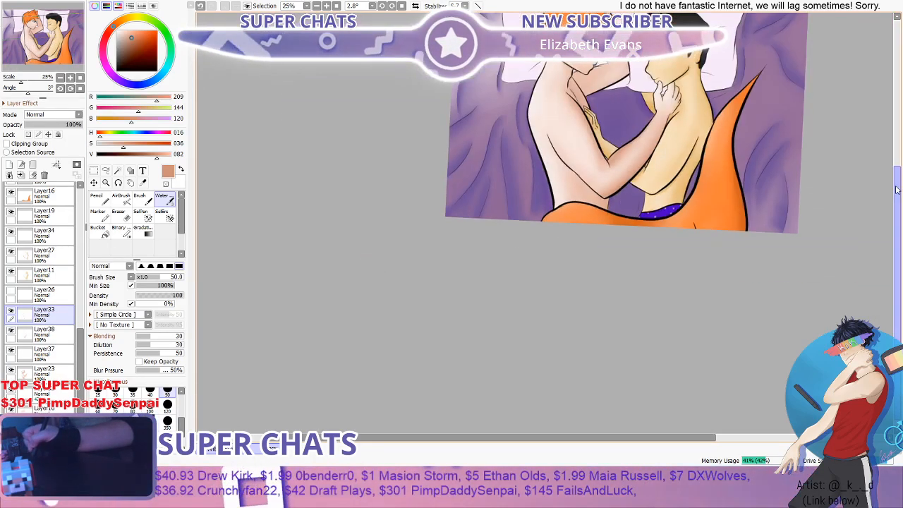
pyautogui.moveTo(897, 190); pyautogui.dragTo(897, 160)
pyautogui.scroll(2, 610, 202)
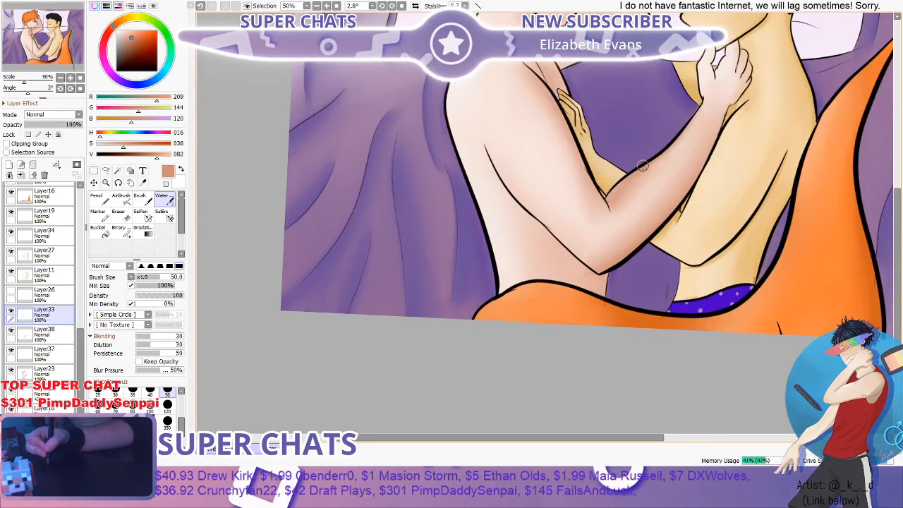
# - Switch back to the Brush at 40 and check the skin shading against the whole picture
pyautogui.click(140, 198)
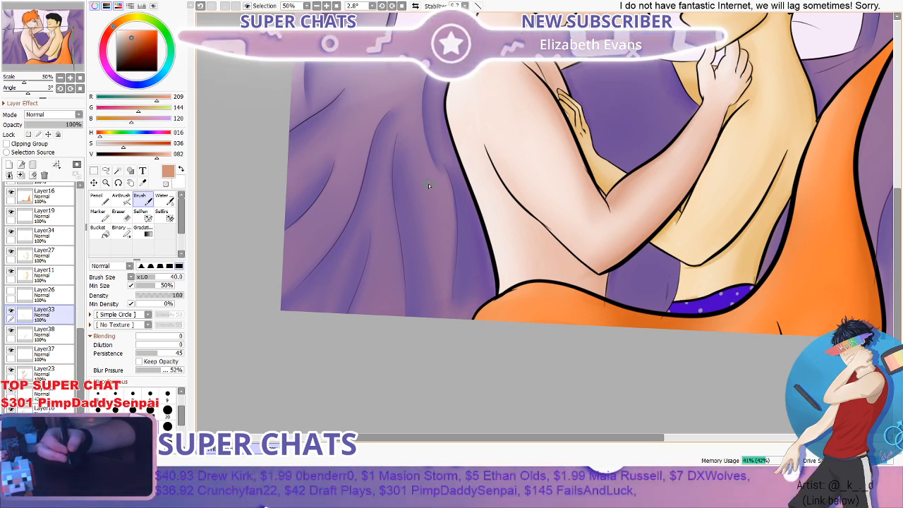
pyautogui.scroll(-2, 475, 174)
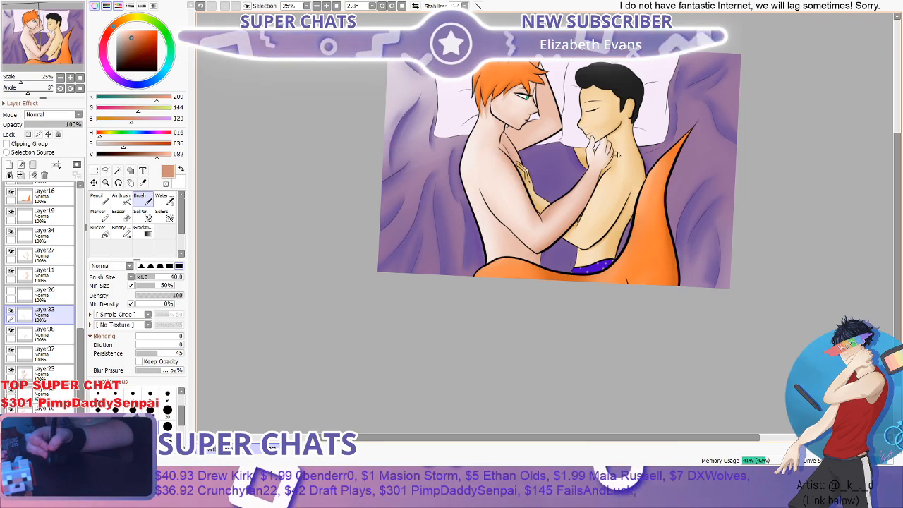
pyautogui.scroll(2, 433, 245)
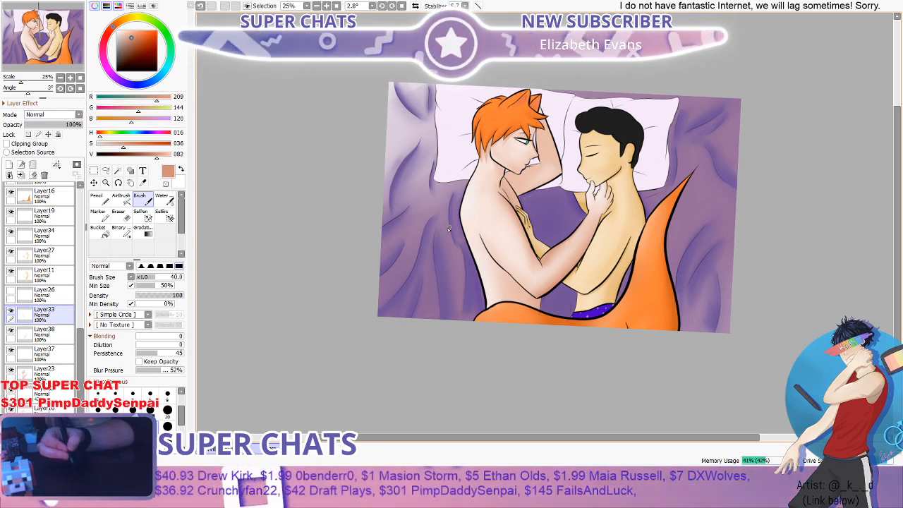
# - Paint a shadow along the underside of the red-haired figure's raised arm with the Brush at 40 and blend it with the Water brush at 50
pyautogui.scroll(2, 448, 228)
pyautogui.scroll(-1, 406, 227)
pyautogui.scroll(1, 545, 183)
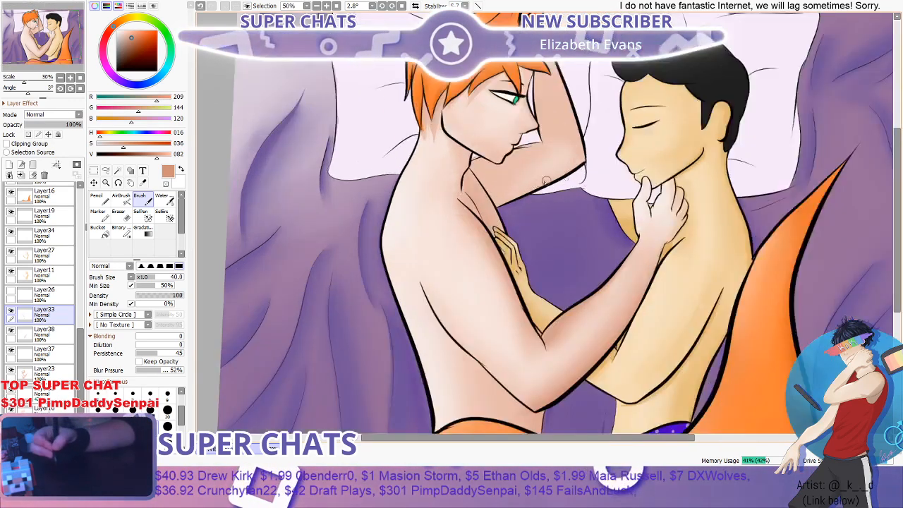
pyautogui.scroll(2, 545, 182)
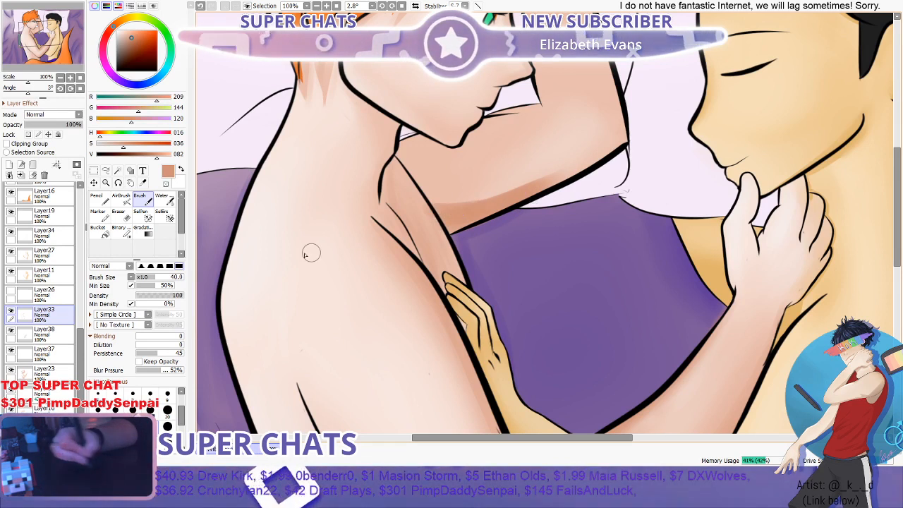
pyautogui.click(166, 203)
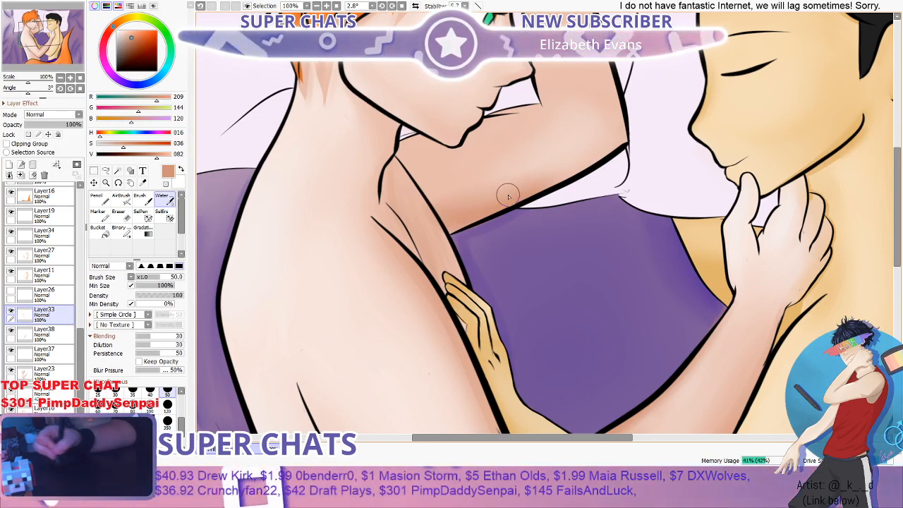
pyautogui.scroll(-2, 625, 135)
pyautogui.scroll(3, 557, 173)
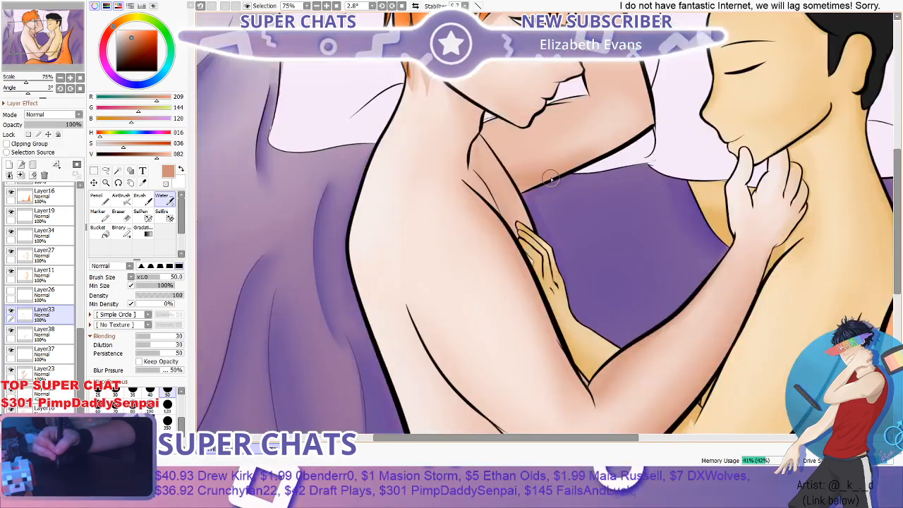
pyautogui.scroll(3, 489, 218)
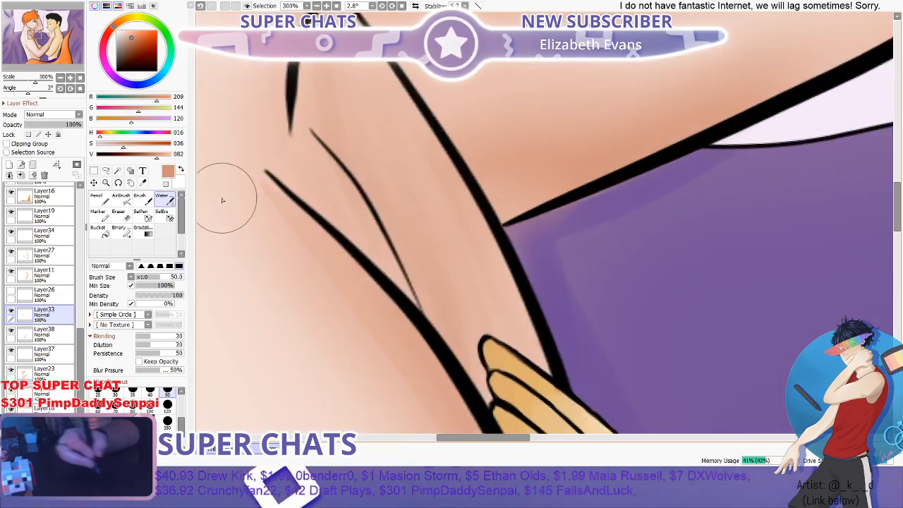
# - Deepen the shadow where the raised arm meets the chest with the Brush at 40 and blend it with the Water brush at 50
pyautogui.click(140, 199)
pyautogui.moveTo(515, 207)
pyautogui.mouseDown()
pyautogui.moveTo(469, 230)
pyautogui.moveTo(551, 192)
pyautogui.moveTo(494, 199)
pyautogui.mouseUp()
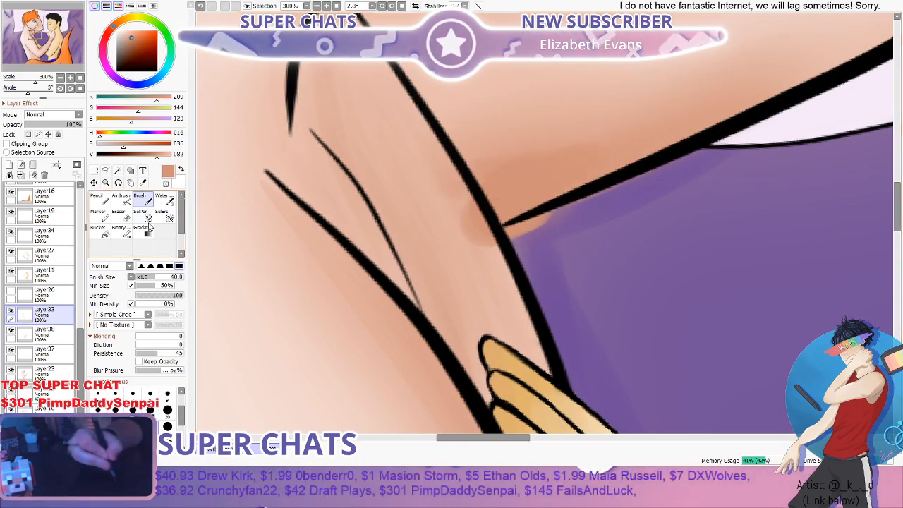
pyautogui.click(163, 199)
pyautogui.moveTo(468, 165); pyautogui.dragTo(721, 104)
pyautogui.scroll(-2, 763, 81)
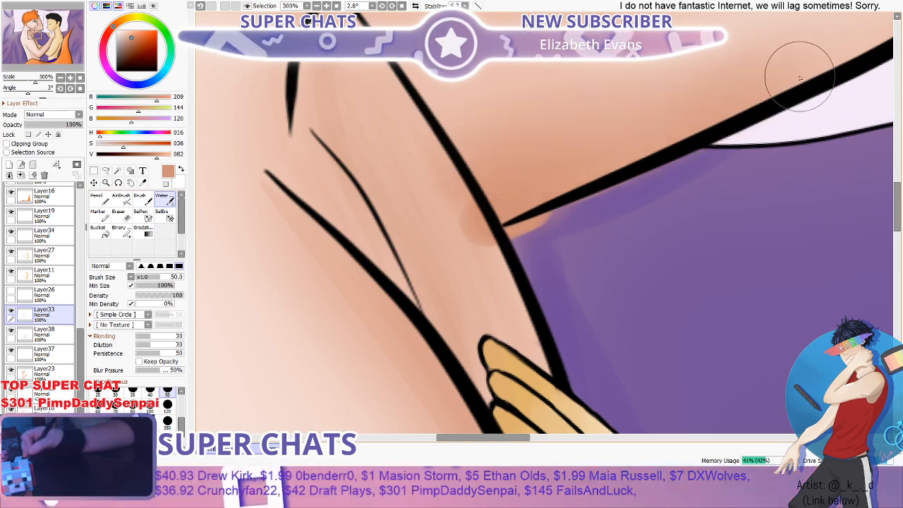
pyautogui.scroll(-2, 759, 79)
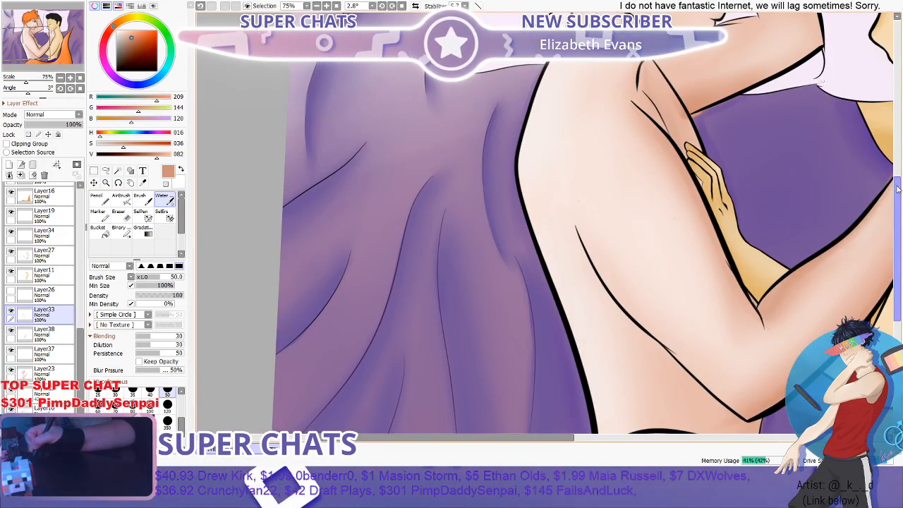
# - Shade the skin folds beside the red-haired figure's armpit with the Brush at 40 and soften them with the Water brush at 50
pyautogui.moveTo(870, 74); pyautogui.dragTo(881, 153)
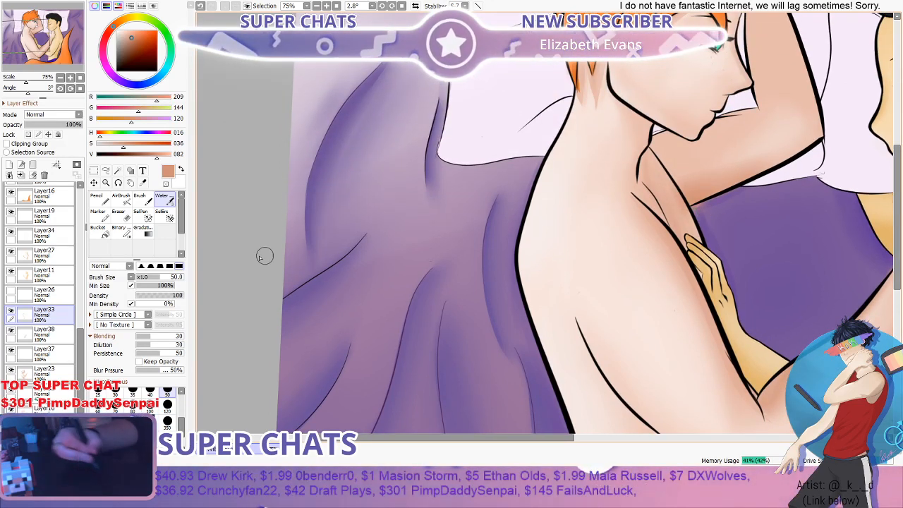
pyautogui.click(140, 199)
pyautogui.scroll(-2, 643, 204)
pyautogui.scroll(2, 643, 204)
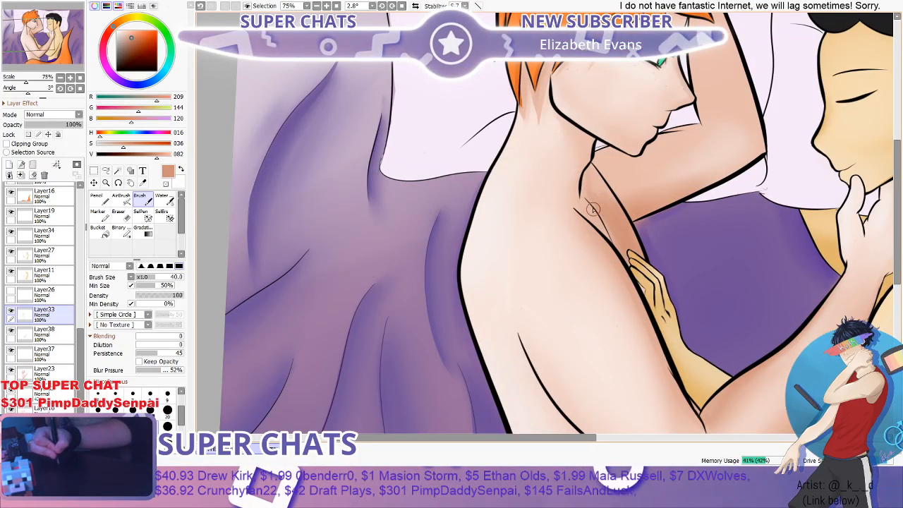
pyautogui.click(164, 200)
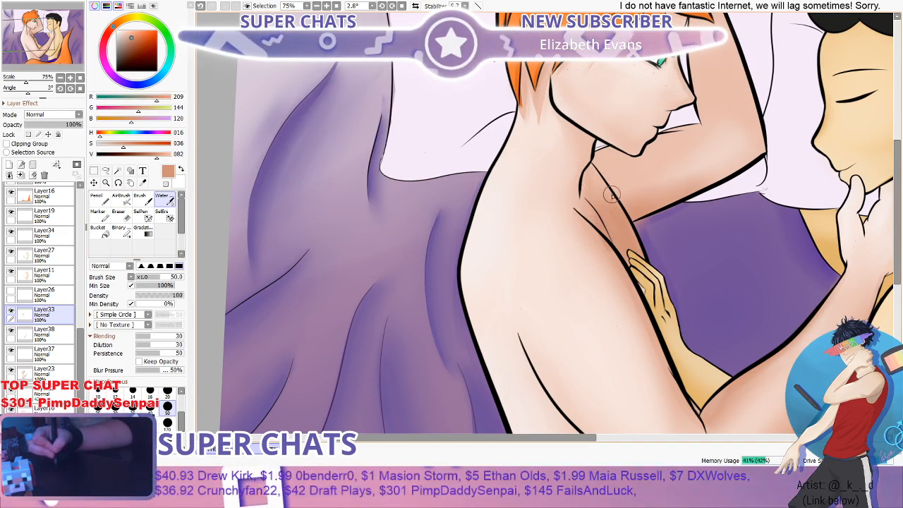
pyautogui.scroll(-4, 621, 199)
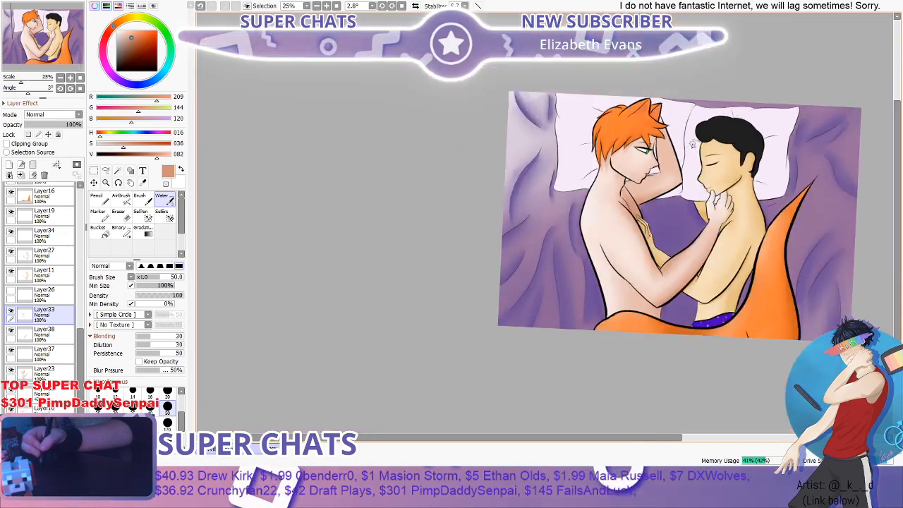
pyautogui.scroll(2, 662, 185)
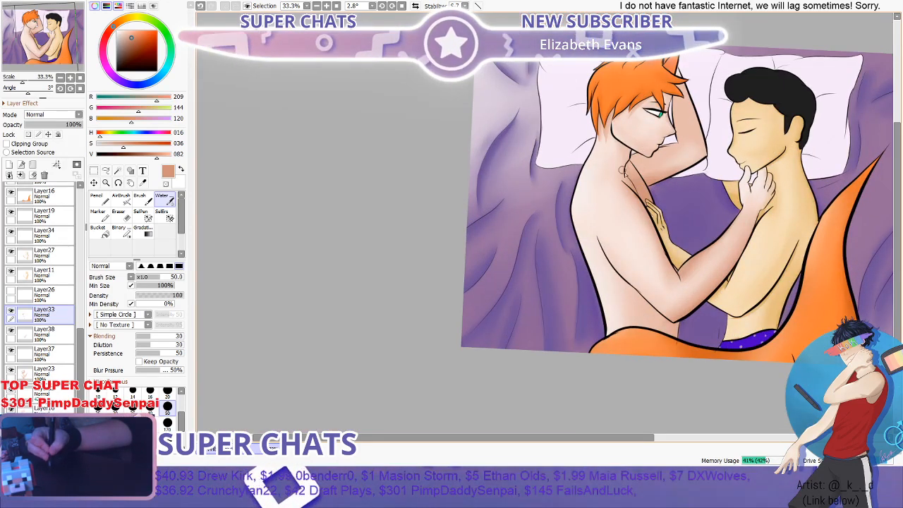
pyautogui.scroll(-1, 640, 254)
pyautogui.scroll(-1, 639, 253)
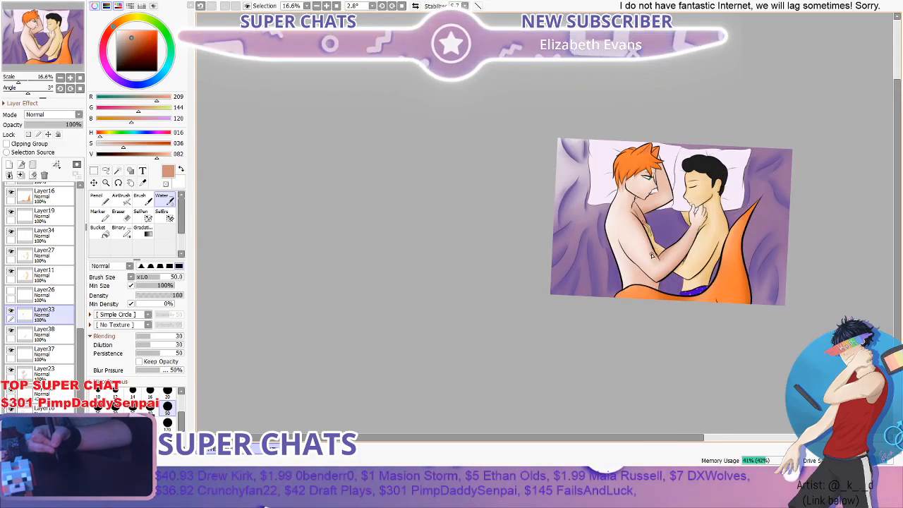
# - Soften the skin shading around the red-haired figure's shoulder and upper arm with the Eraser at size 350 and density 12
pyautogui.scroll(1, 653, 255)
pyautogui.scroll(2, 649, 251)
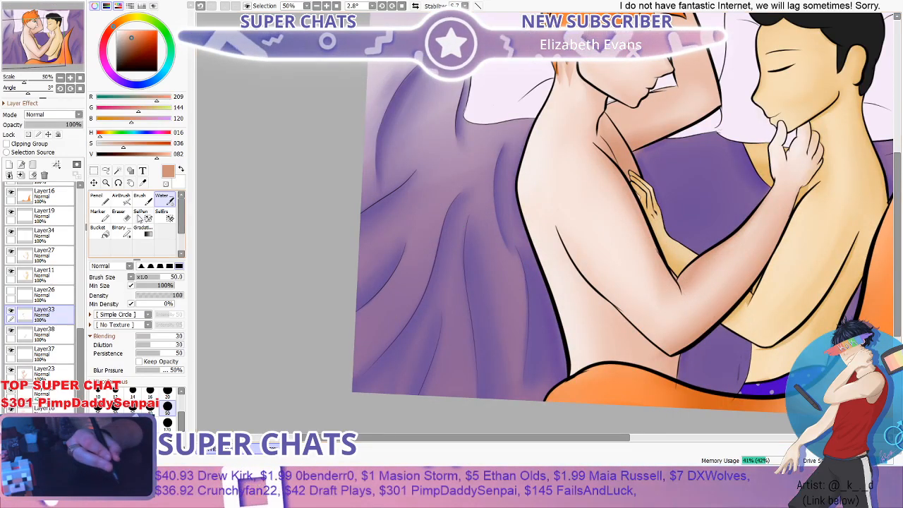
pyautogui.click(120, 215)
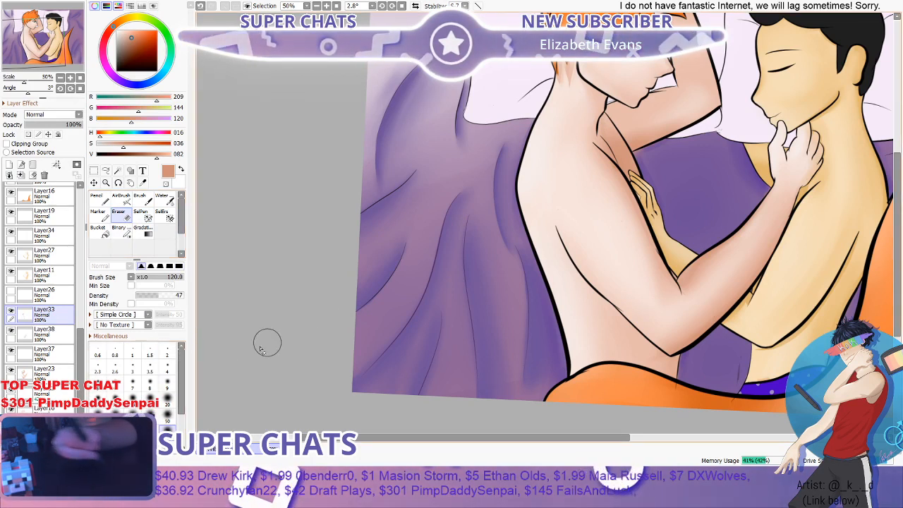
pyautogui.click(143, 296)
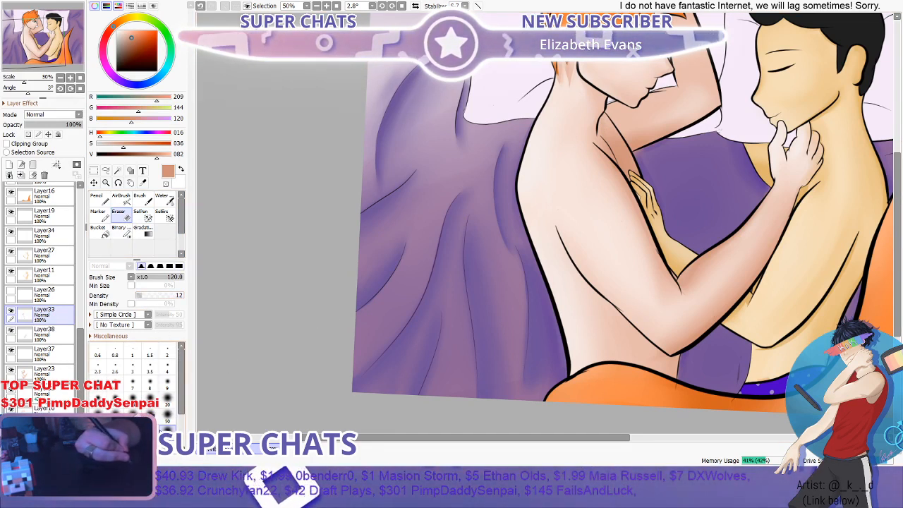
pyautogui.scroll(-1, 141, 388)
pyautogui.click(168, 421)
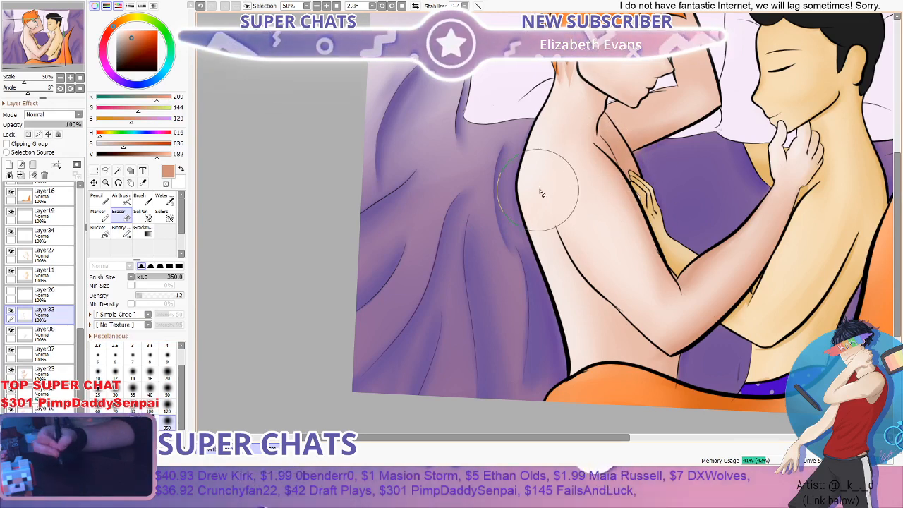
pyautogui.scroll(-1, 636, 286)
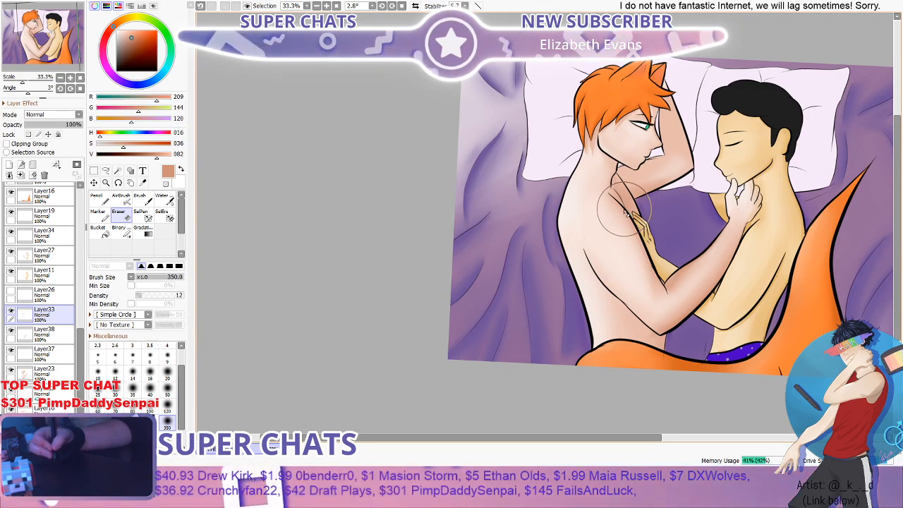
pyautogui.scroll(-2, 624, 214)
pyautogui.scroll(2, 656, 185)
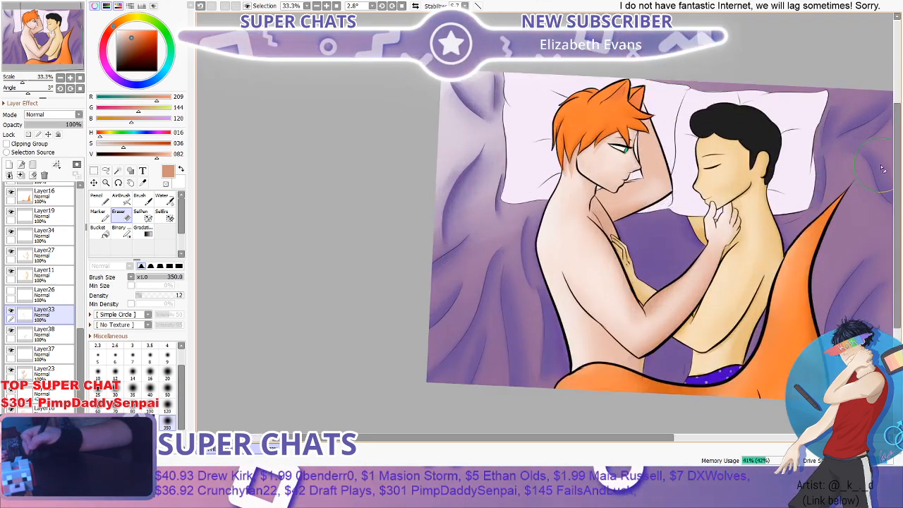
# - Toggle Layer33 and Layer38 to locate the waist shading, and clean its edge on Layer38 with the Eraser at size 40 and density 77
pyautogui.scroll(-3, 883, 177)
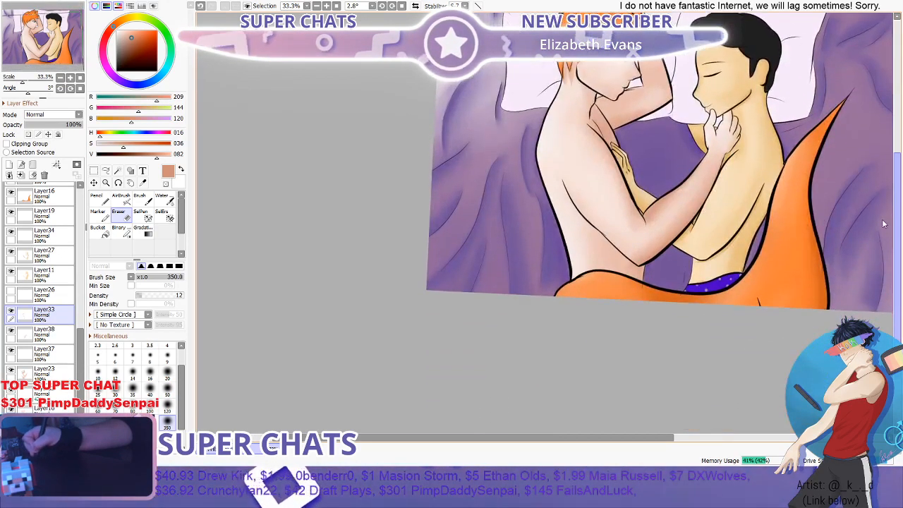
pyautogui.scroll(4, 762, 230)
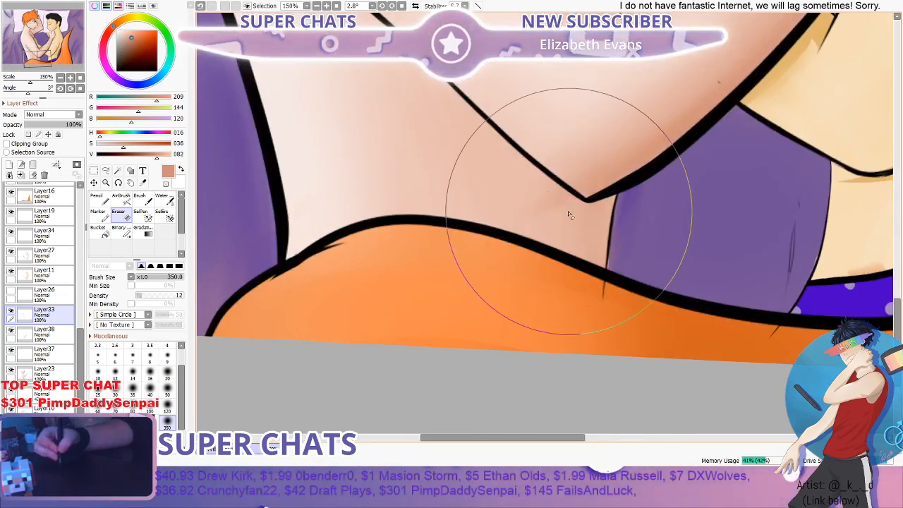
pyautogui.click(10, 309)
pyautogui.click(10, 310)
pyautogui.click(12, 330)
pyautogui.click(11, 331)
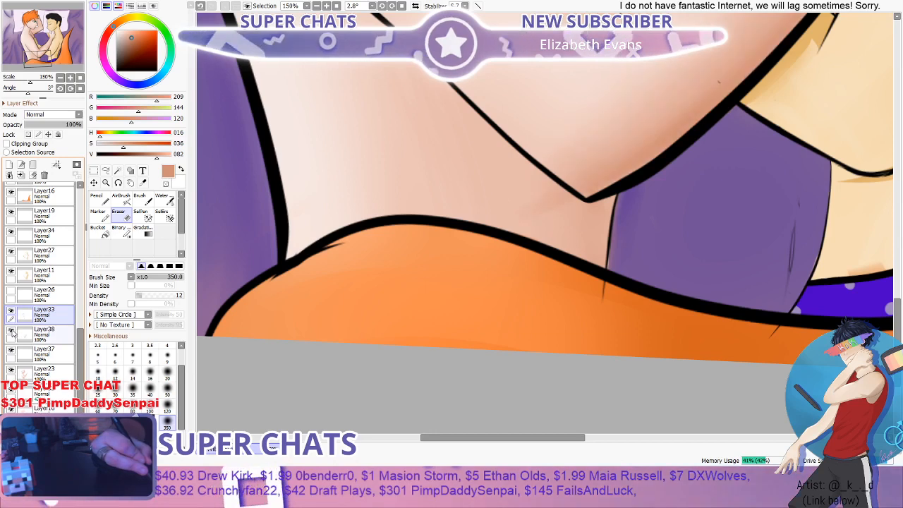
pyautogui.click(11, 330)
pyautogui.click(11, 331)
pyautogui.click(11, 331)
pyautogui.click(11, 331)
pyautogui.click(43, 333)
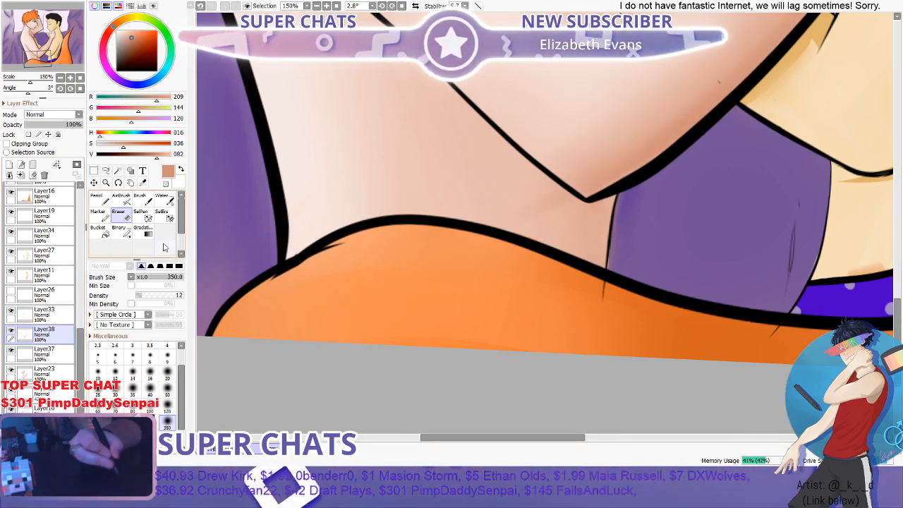
pyautogui.click(150, 390)
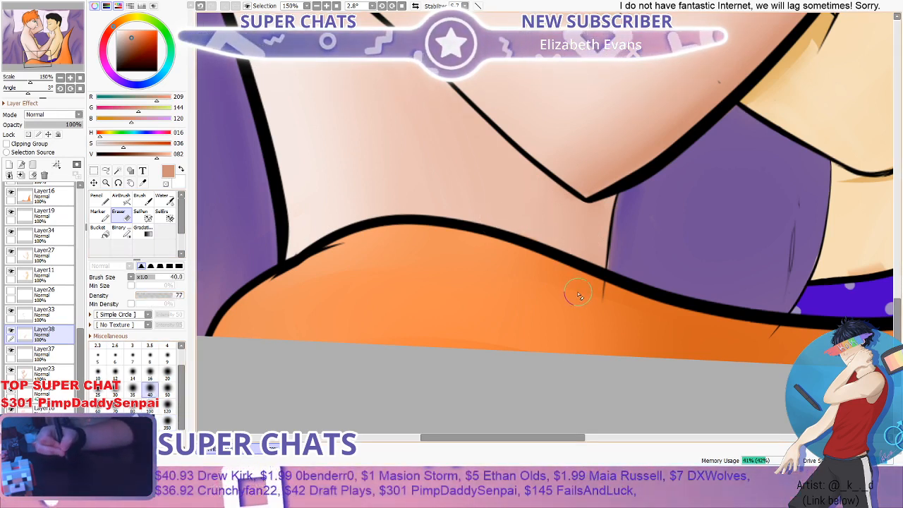
# - Examine the skin shading on the torso, arms and waist against the whole picture and closer in
pyautogui.scroll(-4, 579, 295)
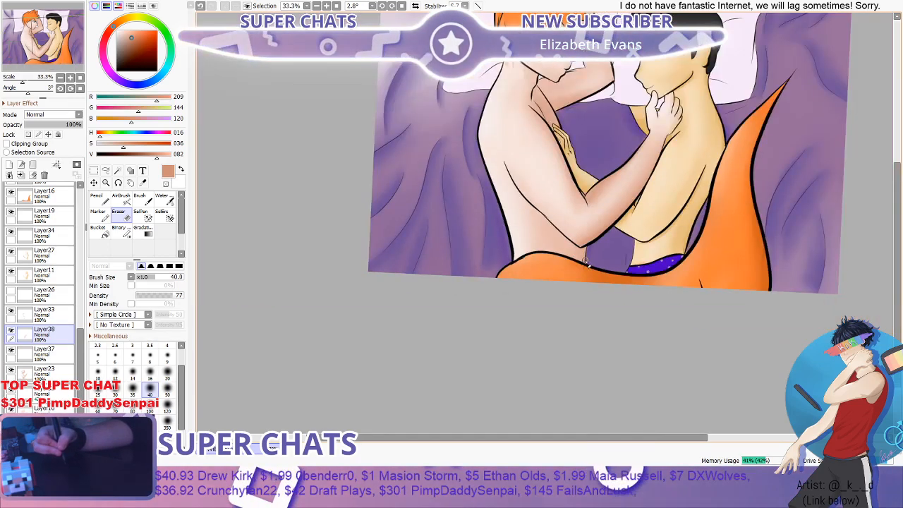
pyautogui.scroll(-2, 584, 262)
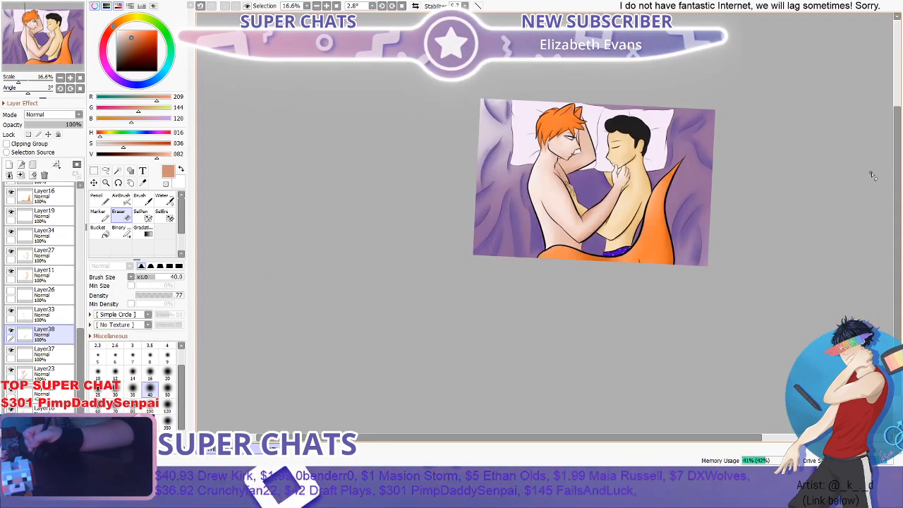
pyautogui.scroll(1, 557, 267)
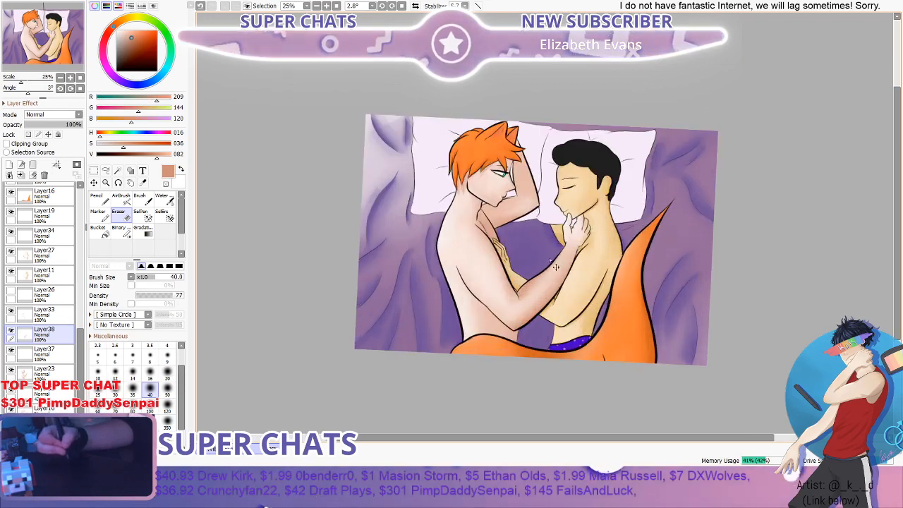
pyautogui.scroll(-1, 754, 163)
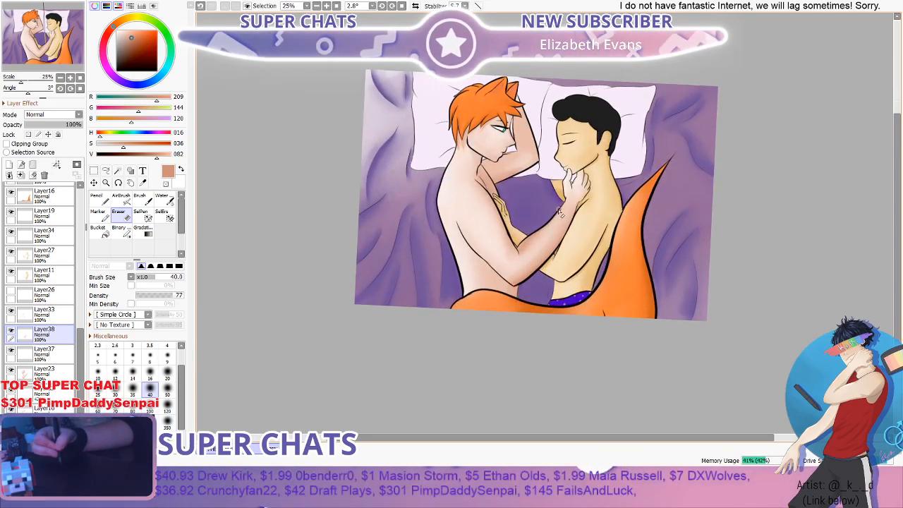
pyautogui.scroll(2, 530, 266)
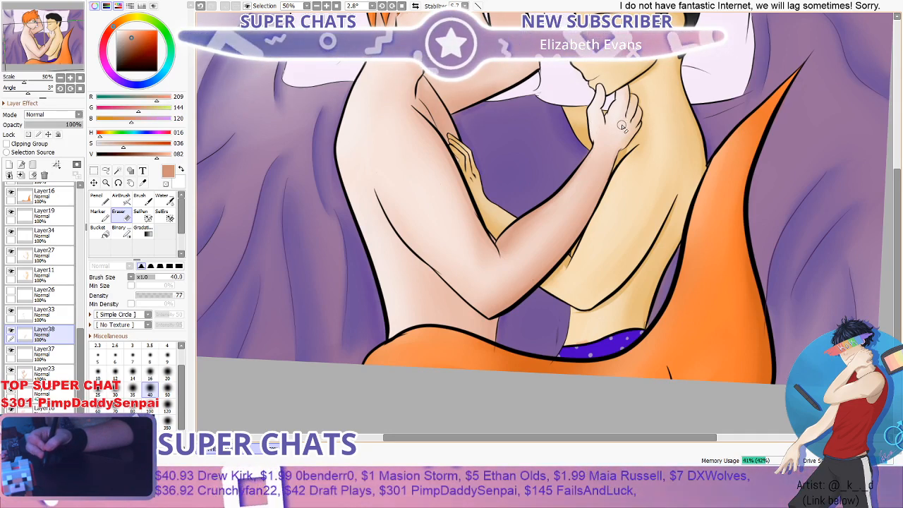
pyautogui.scroll(-1, 621, 125)
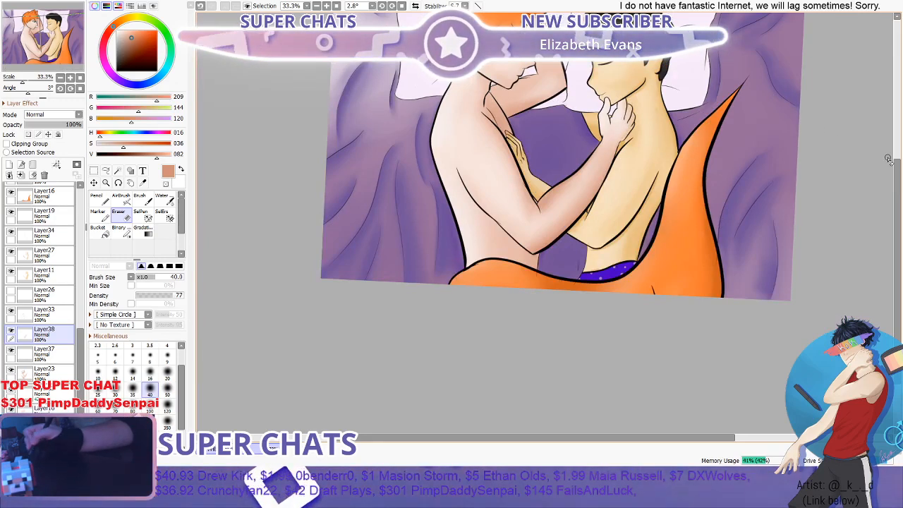
pyautogui.moveTo(898, 182); pyautogui.dragTo(898, 142)
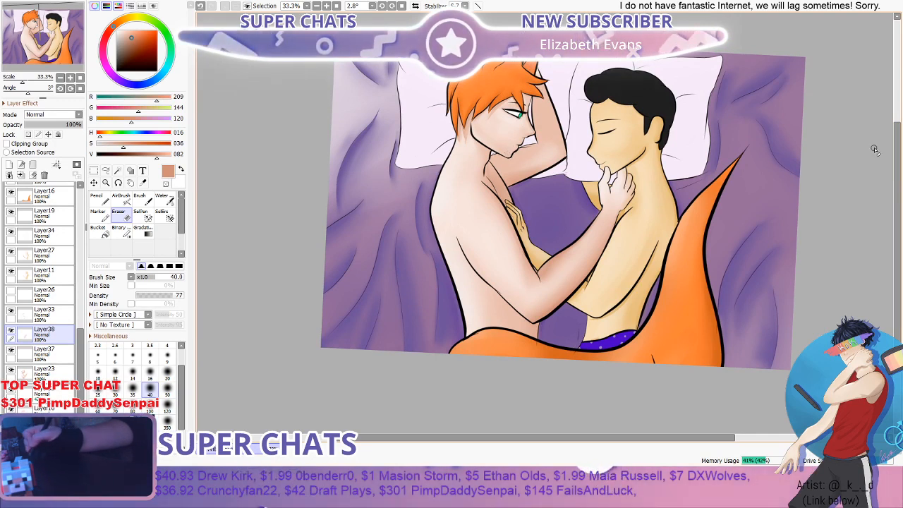
pyautogui.moveTo(898, 150); pyautogui.dragTo(898, 129)
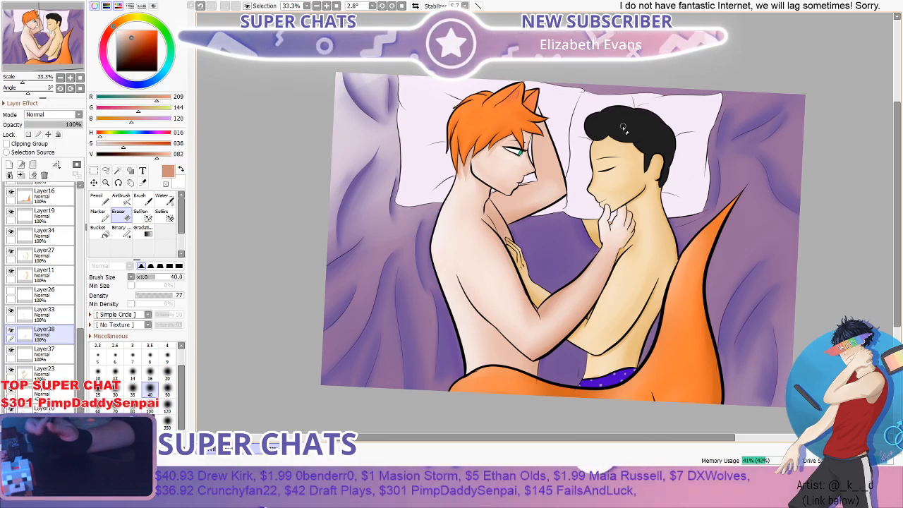
pyautogui.scroll(-1, 480, 229)
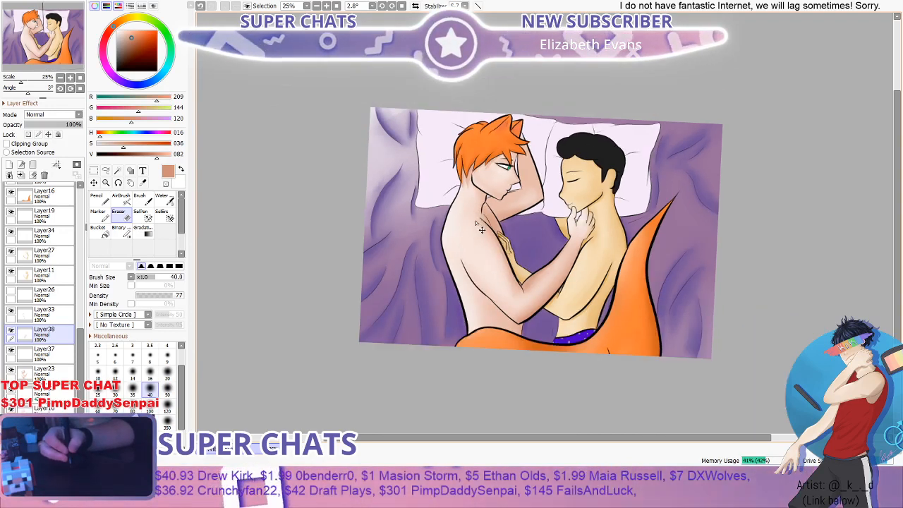
pyautogui.scroll(2, 511, 233)
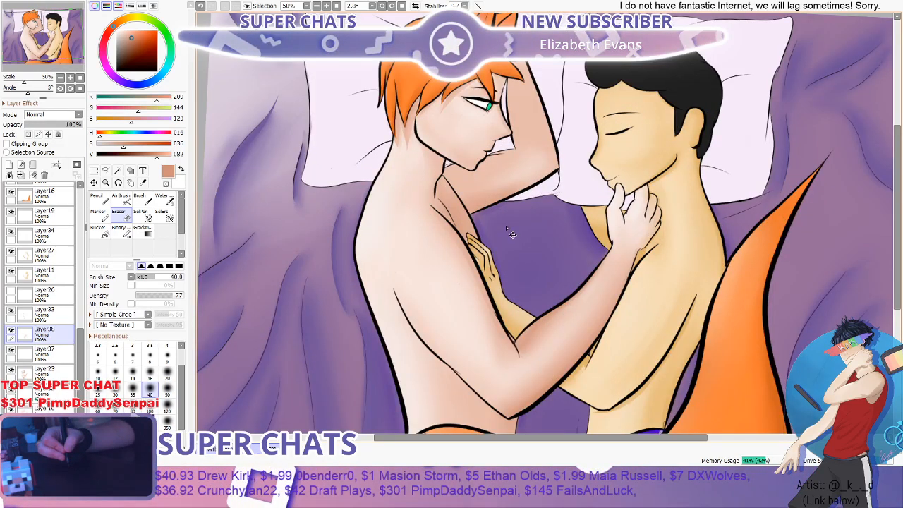
# - Examine the overall balance of skin shading on both figures across the whole picture
pyautogui.moveTo(506, 226); pyautogui.dragTo(503, 224)
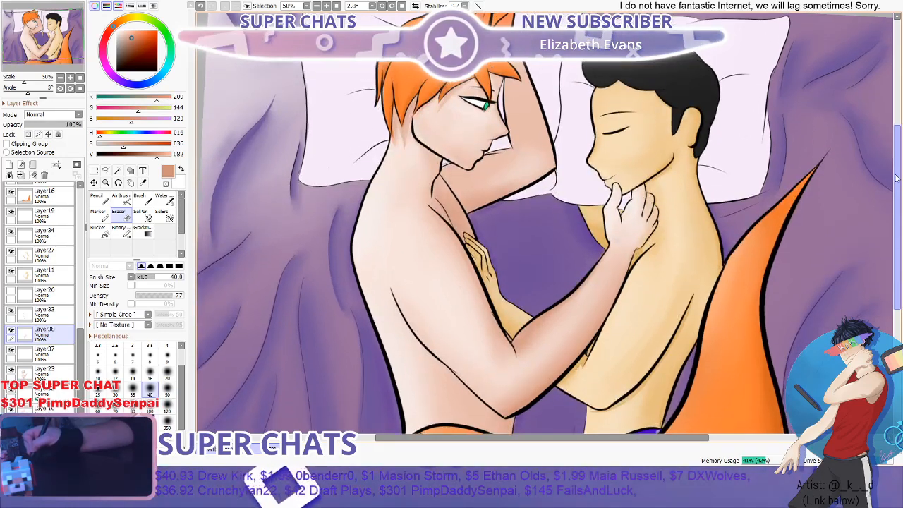
pyautogui.scroll(-2, 873, 176)
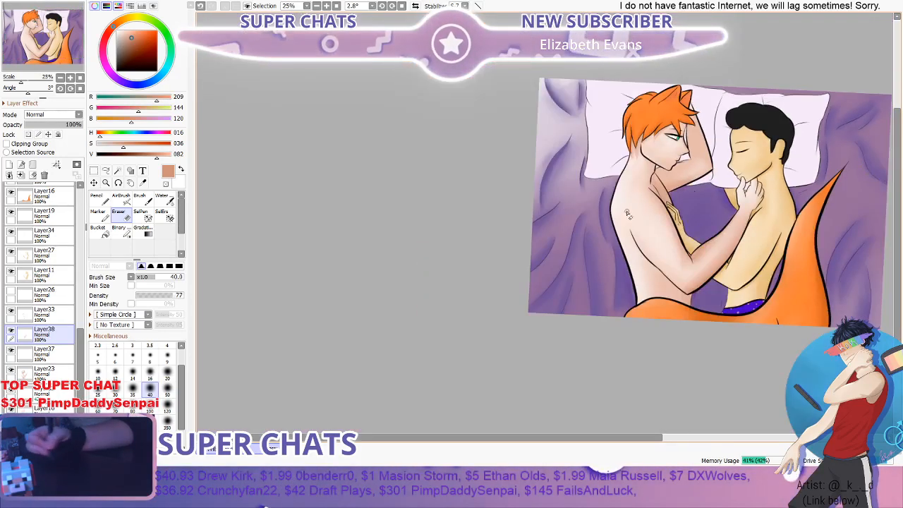
pyautogui.moveTo(475, 438); pyautogui.dragTo(545, 439)
pyautogui.scroll(1, 754, 178)
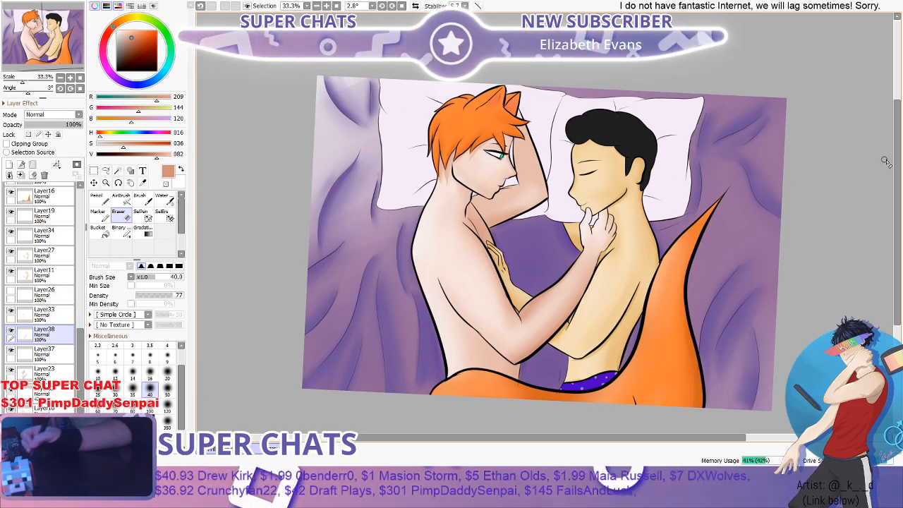
pyautogui.scroll(-2, 529, 346)
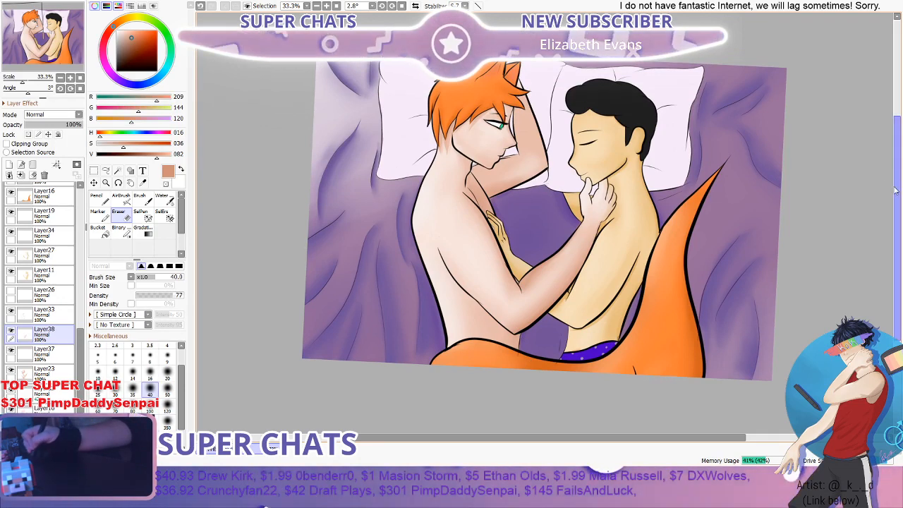
pyautogui.scroll(2, 896, 190)
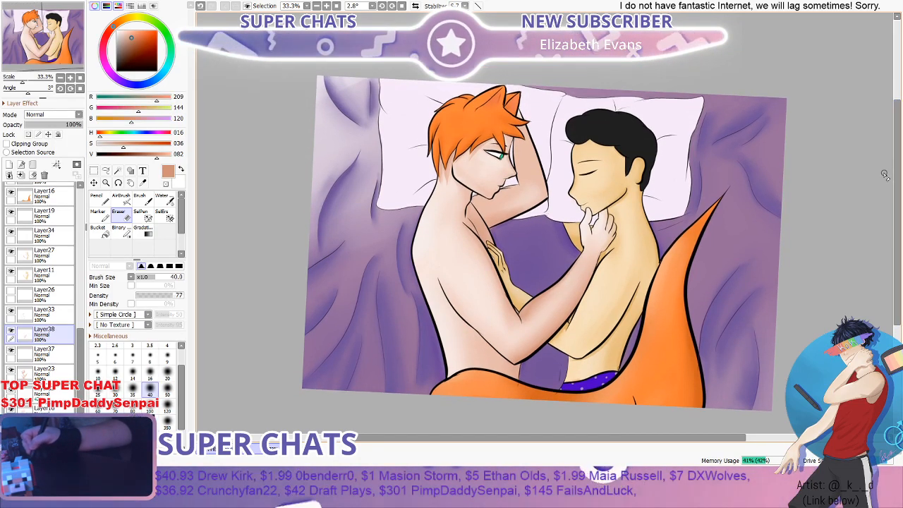
pyautogui.scroll(1, 854, 166)
pyautogui.scroll(-1, 850, 156)
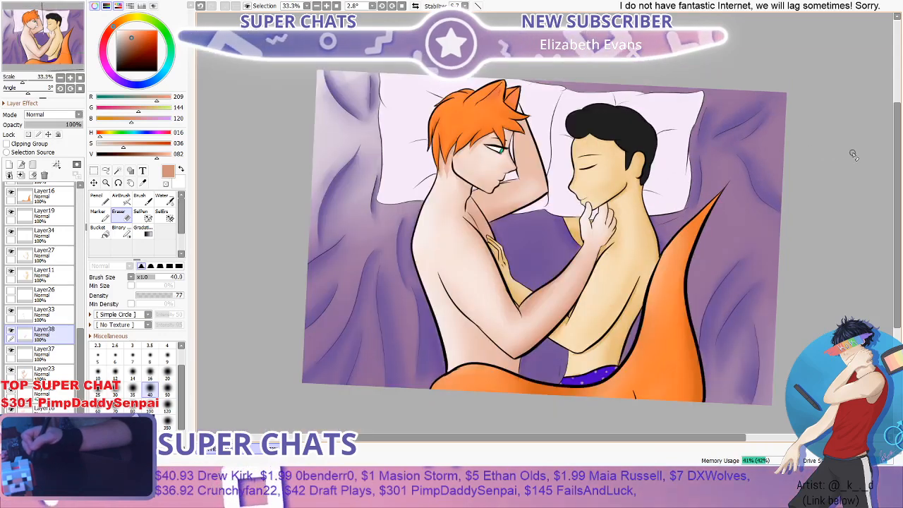
pyautogui.scroll(-1, 896, 176)
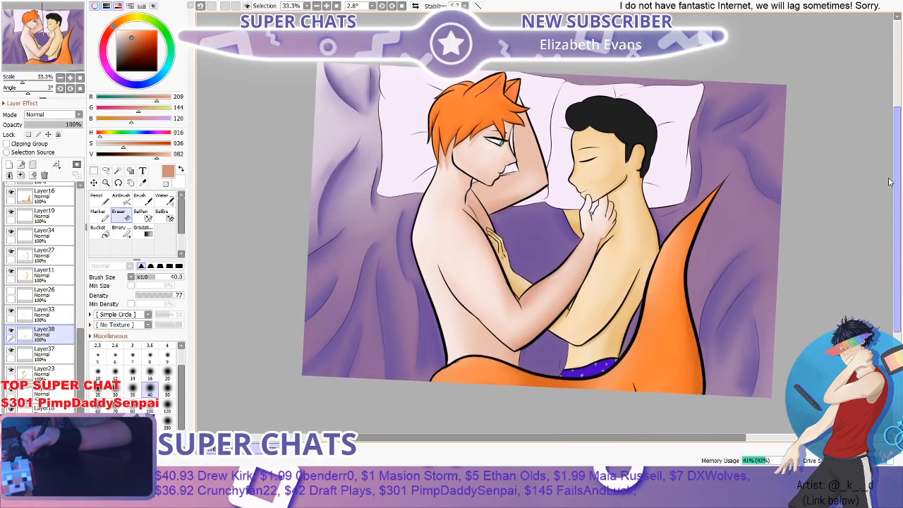
pyautogui.scroll(1, 889, 181)
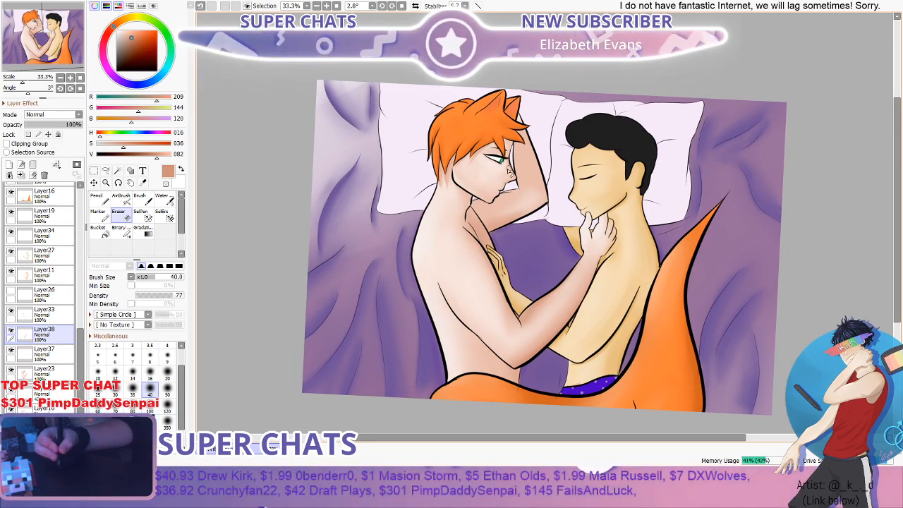
pyautogui.scroll(-3, 528, 274)
pyautogui.scroll(2, 536, 284)
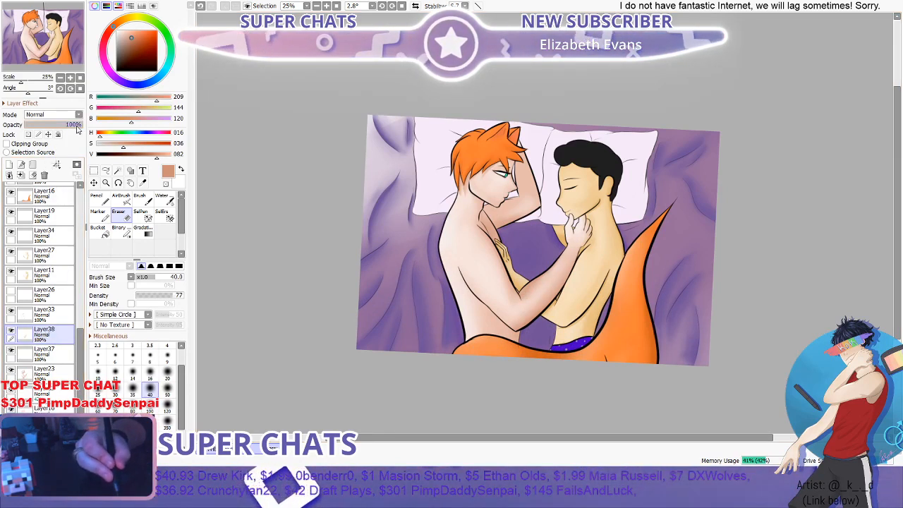
# - Lower the opacity of Layer38 to 73%
pyautogui.moveTo(77, 129); pyautogui.dragTo(62, 129)
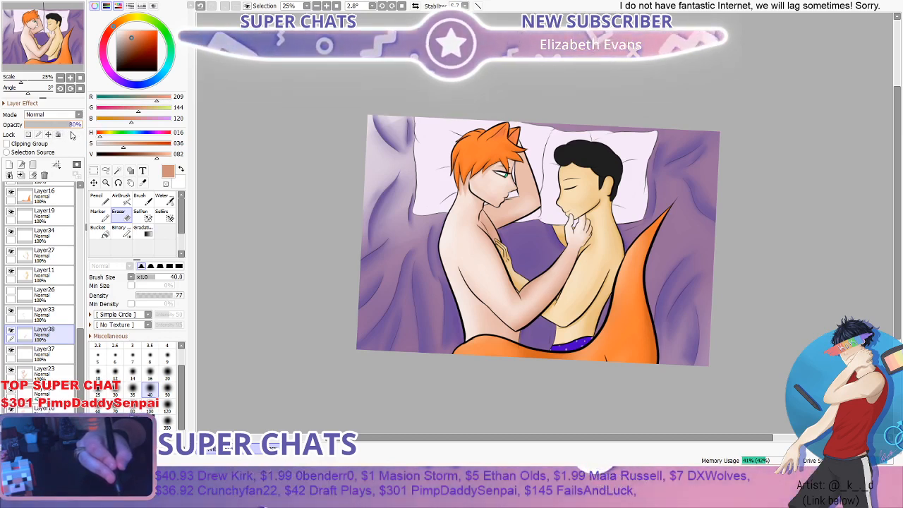
pyautogui.moveTo(71, 132); pyautogui.dragTo(64, 130)
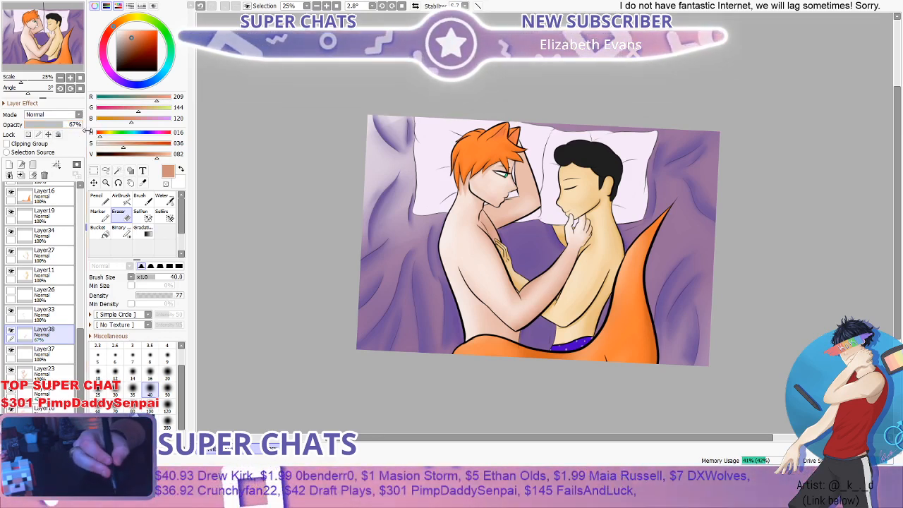
pyautogui.click(67, 126)
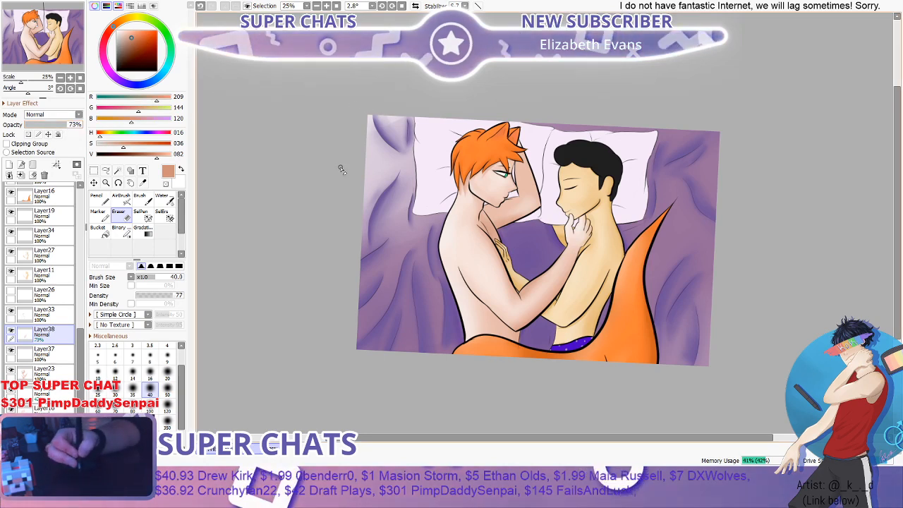
pyautogui.scroll(-2, 366, 175)
pyautogui.scroll(2, 388, 180)
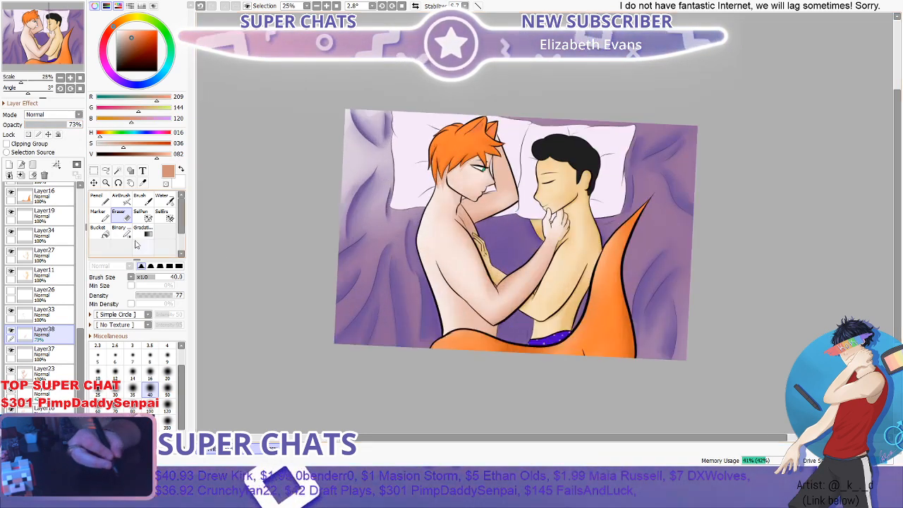
# - Shade the outer edge of the red-haired figure's raised arm with the Brush at 40 and blend it with the Water brush at 50
pyautogui.click(146, 204)
pyautogui.scroll(4, 471, 168)
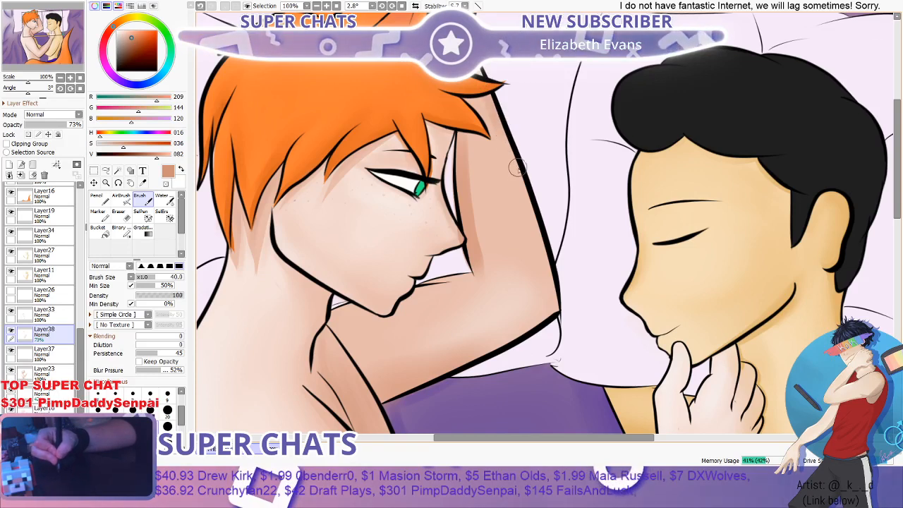
pyautogui.moveTo(507, 141); pyautogui.dragTo(553, 275)
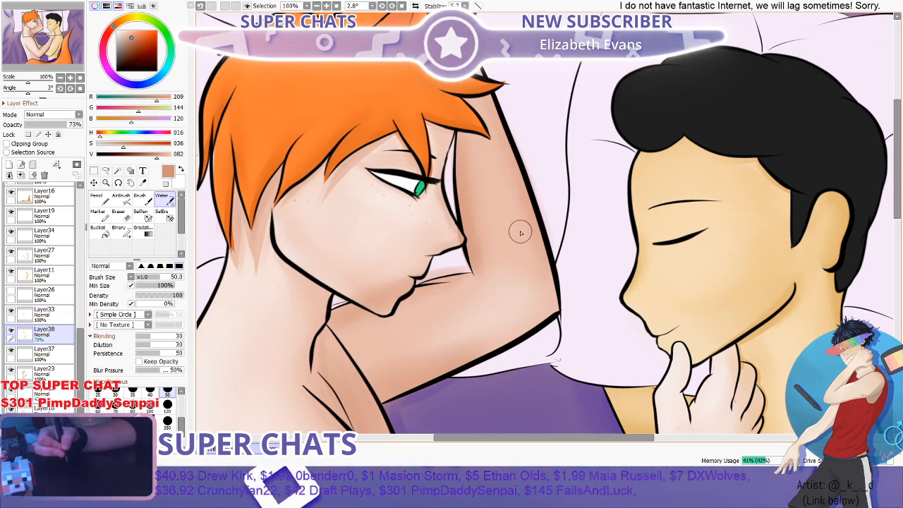
pyautogui.scroll(-1, 520, 230)
pyautogui.scroll(2, 521, 233)
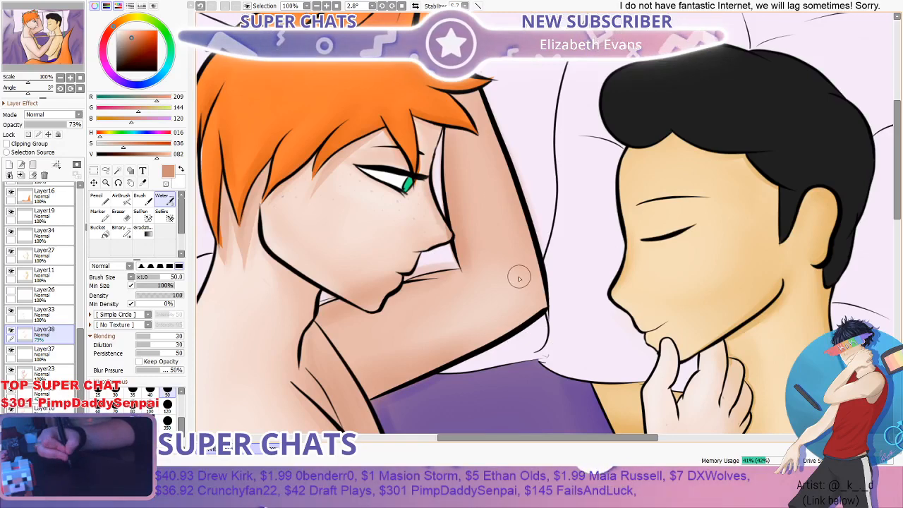
pyautogui.scroll(-4, 519, 278)
pyautogui.scroll(3, 494, 274)
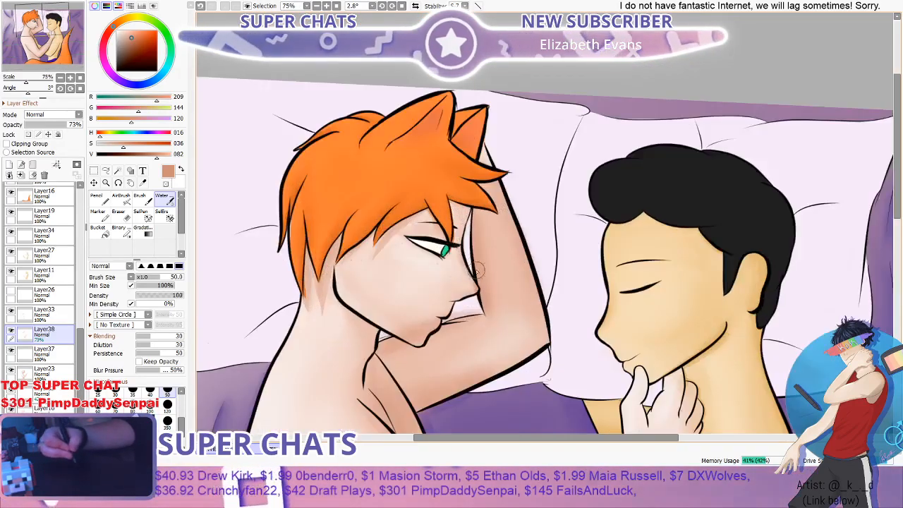
# - Erase the skin shading spilling into the pillow gap between the red-haired figure's mouth and raised arm with a hard-edged Eraser at size 40 and density 100
pyautogui.press('e')
pyautogui.scroll(-2, 438, 296)
pyautogui.scroll(4, 401, 328)
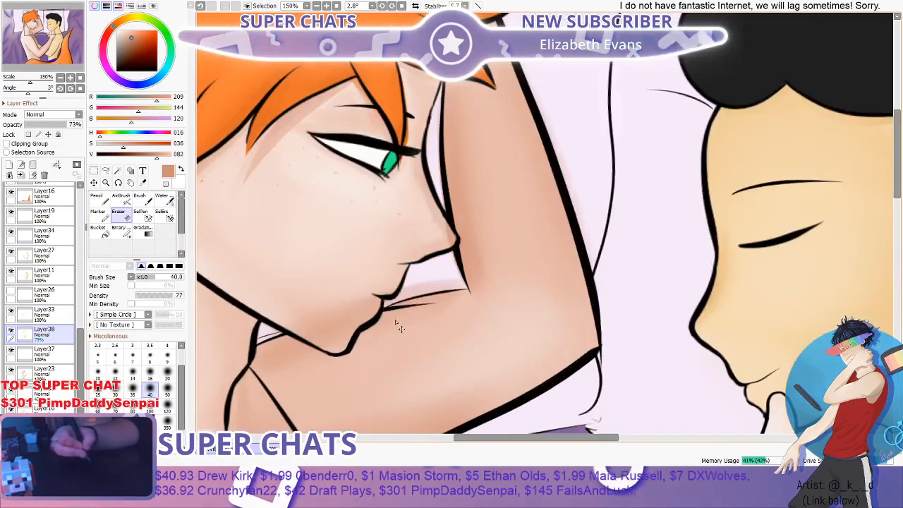
pyautogui.scroll(1, 392, 300)
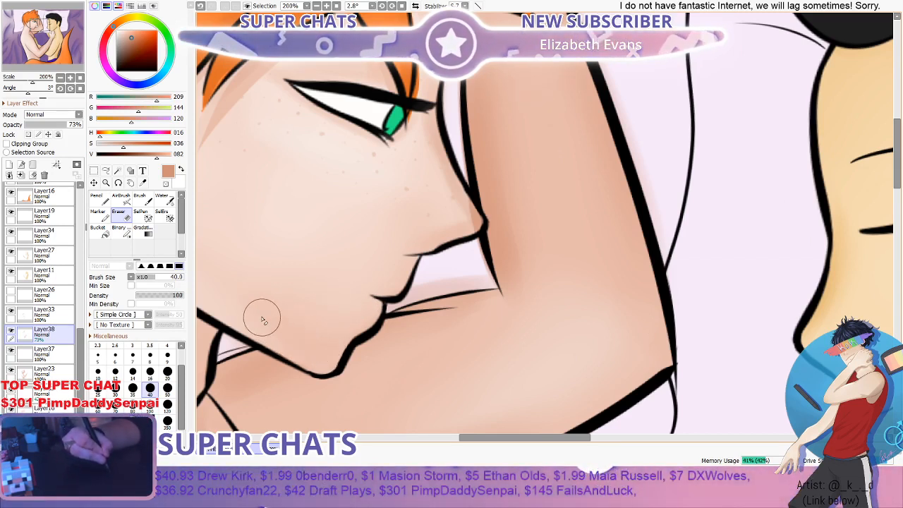
pyautogui.scroll(-2, 268, 324)
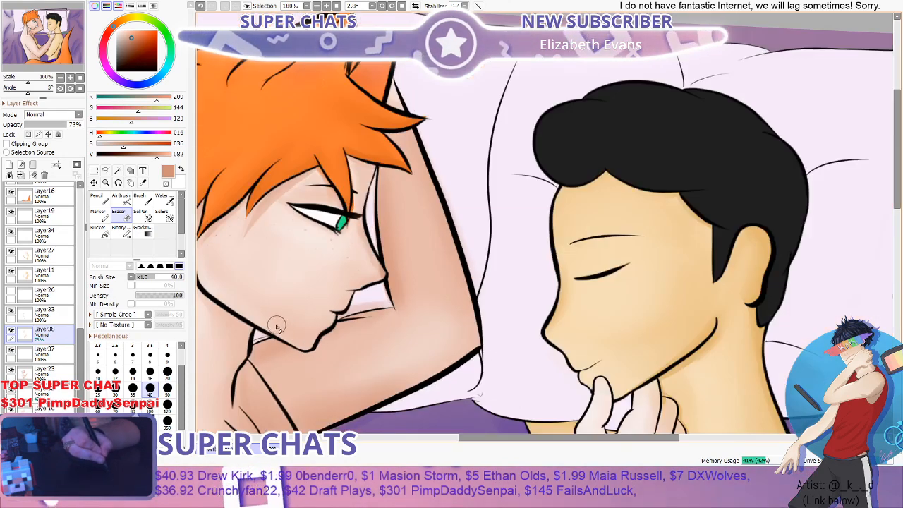
pyautogui.scroll(3, 277, 326)
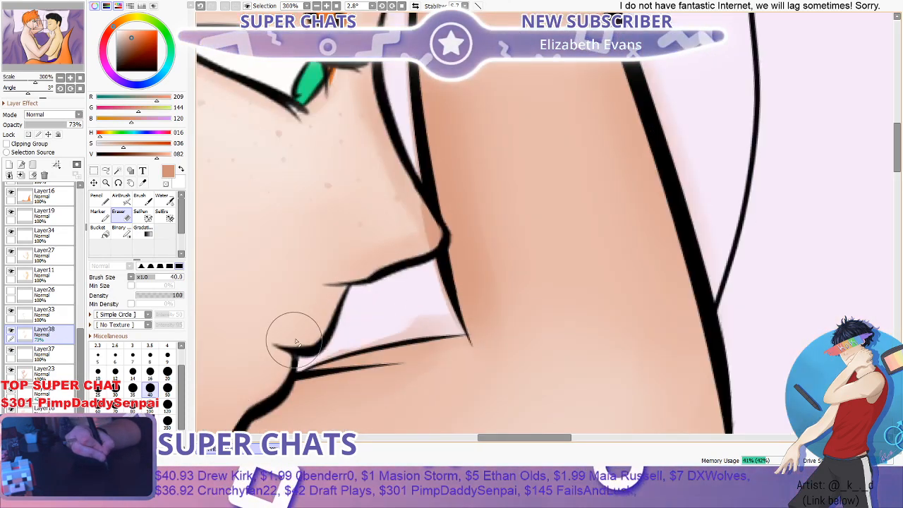
pyautogui.moveTo(335, 325)
pyautogui.mouseDown()
pyautogui.moveTo(411, 307)
pyautogui.moveTo(364, 323)
pyautogui.moveTo(403, 312)
pyautogui.mouseUp()
# - Clean leftover shading along the raised arm's inner line below the nose and beside the face with the Eraser at size 9
pyautogui.click(168, 354)
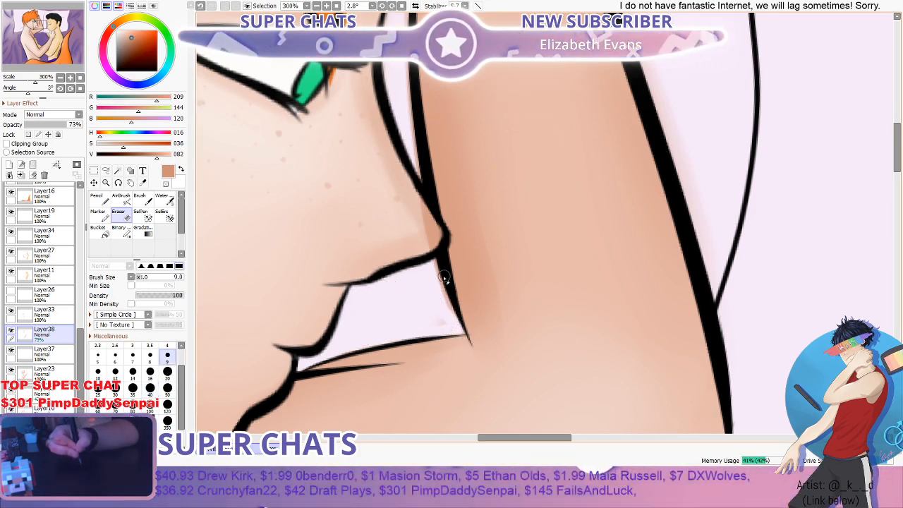
pyautogui.moveTo(443, 276)
pyautogui.mouseDown()
pyautogui.moveTo(435, 264)
pyautogui.moveTo(444, 297)
pyautogui.moveTo(435, 324)
pyautogui.mouseUp()
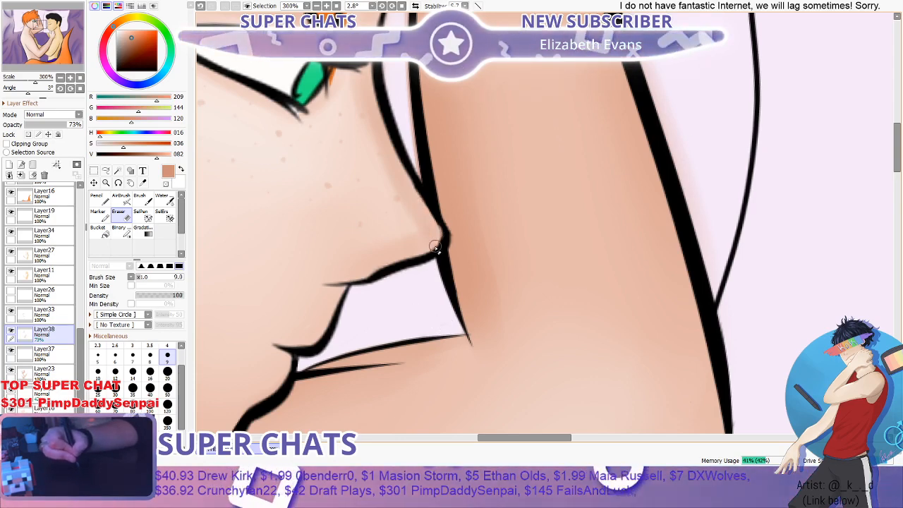
pyautogui.scroll(-2, 416, 164)
pyautogui.scroll(2, 415, 115)
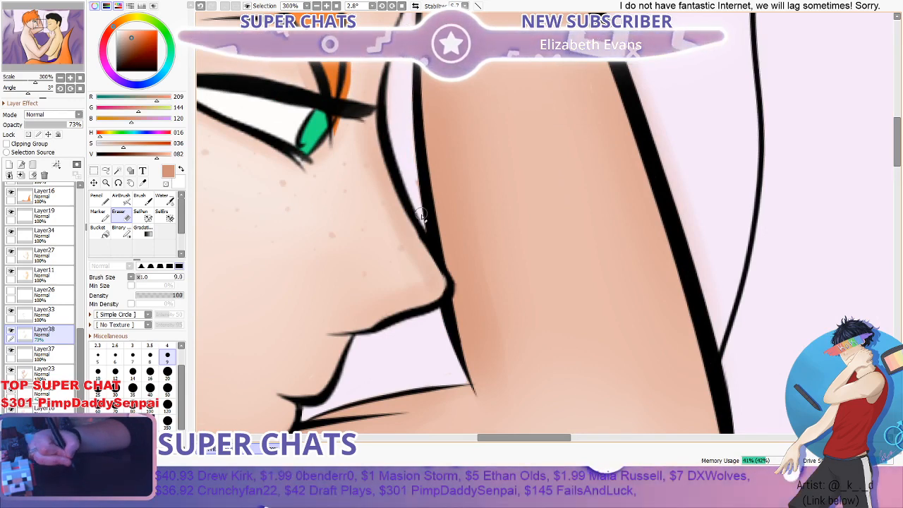
pyautogui.moveTo(897, 135); pyautogui.dragTo(897, 108)
pyautogui.scroll(1, 437, 225)
pyautogui.scroll(-4, 406, 215)
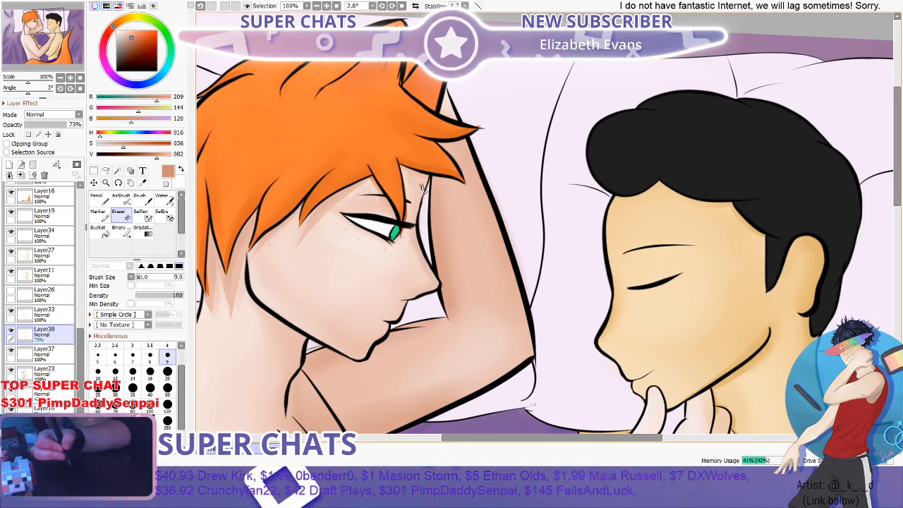
# - Examine the shading around the red-haired figure's eye, forehead and nose closely and against both faces
pyautogui.scroll(-2, 417, 182)
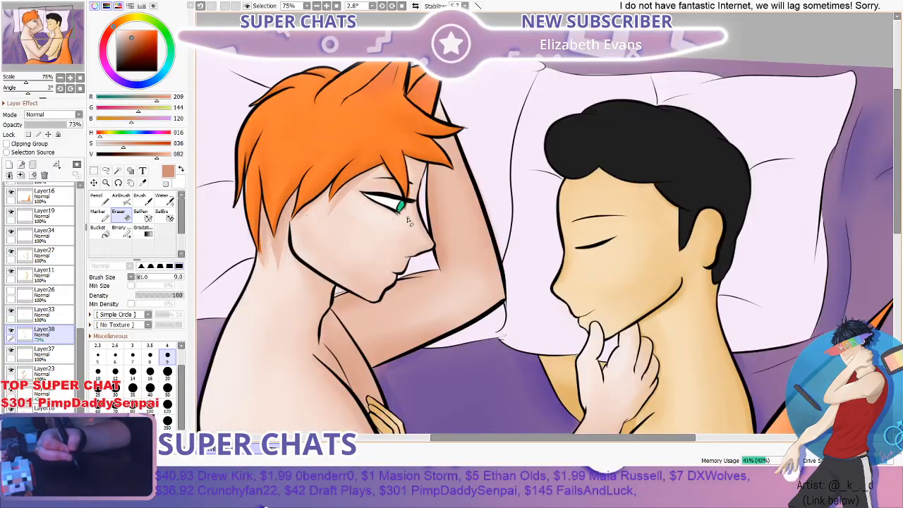
pyautogui.scroll(4, 348, 197)
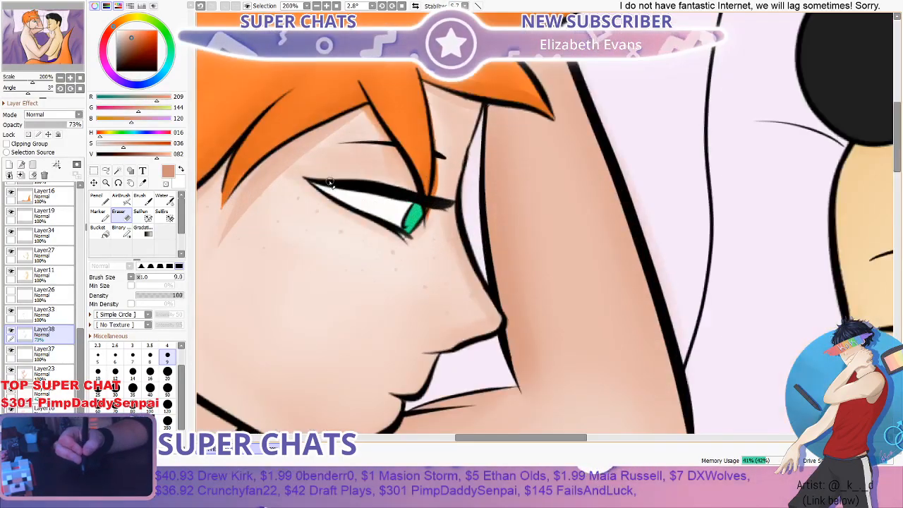
pyautogui.scroll(-1, 326, 196)
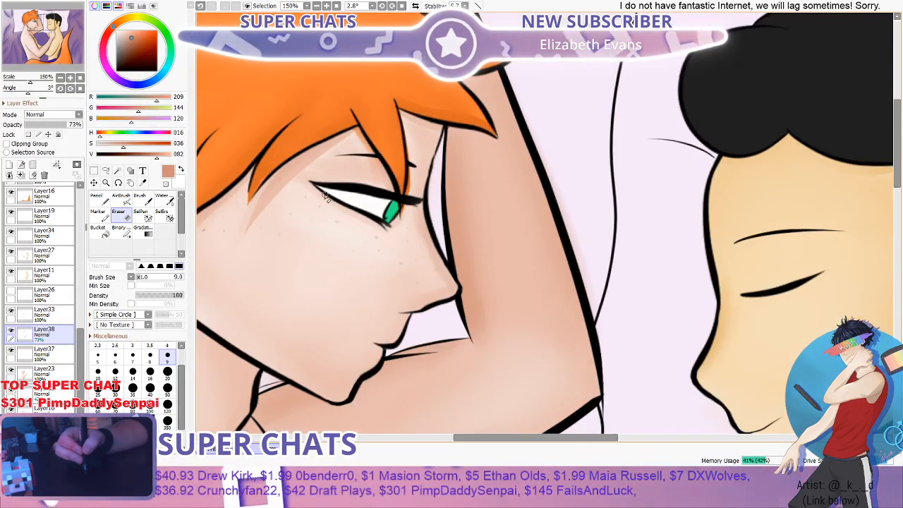
pyautogui.scroll(-4, 326, 197)
pyautogui.scroll(2, 337, 200)
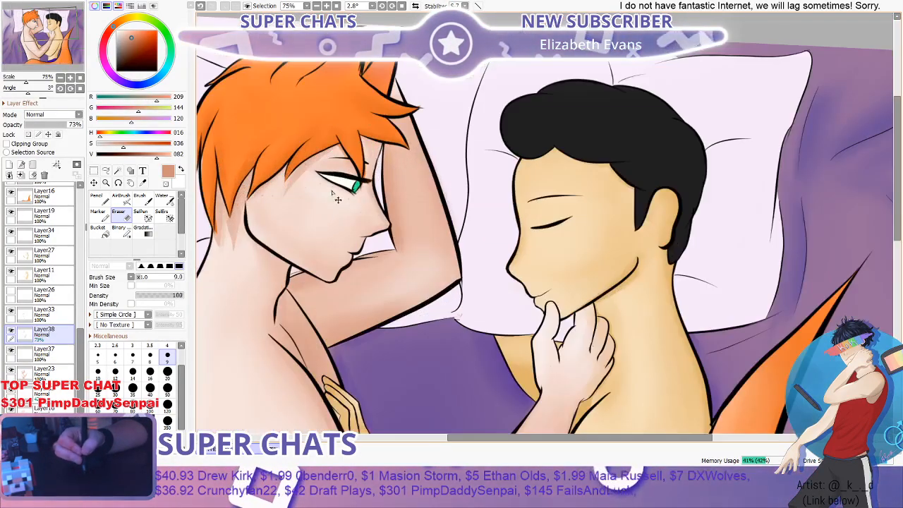
pyautogui.scroll(2, 332, 191)
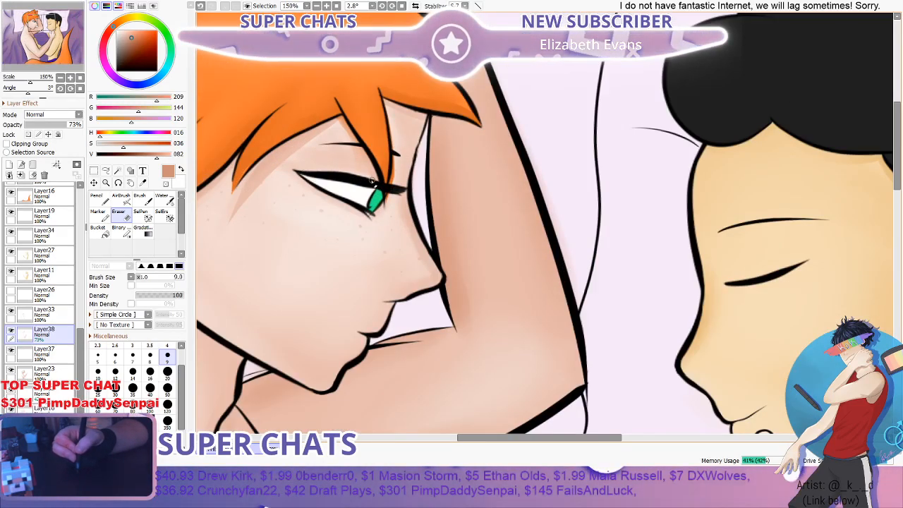
pyautogui.scroll(-4, 381, 190)
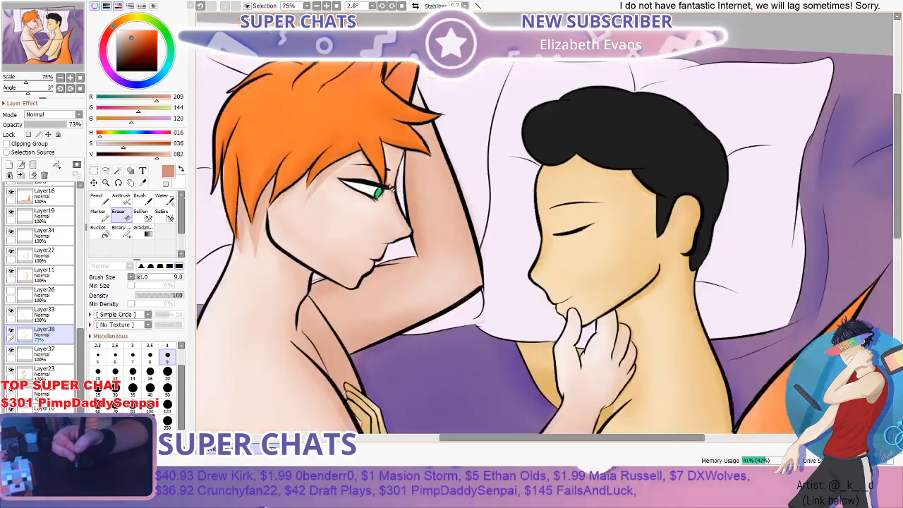
pyautogui.scroll(3, 388, 158)
pyautogui.scroll(3, 391, 155)
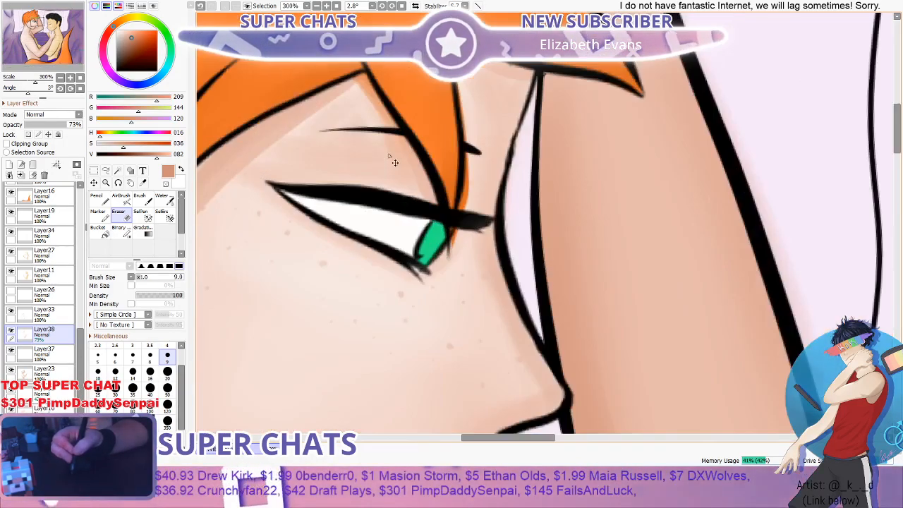
# - Toggle Layer2's visibility to check that it holds the red-haired figure's face line art, and make it the active layer
pyautogui.moveTo(79, 354); pyautogui.dragTo(80, 380)
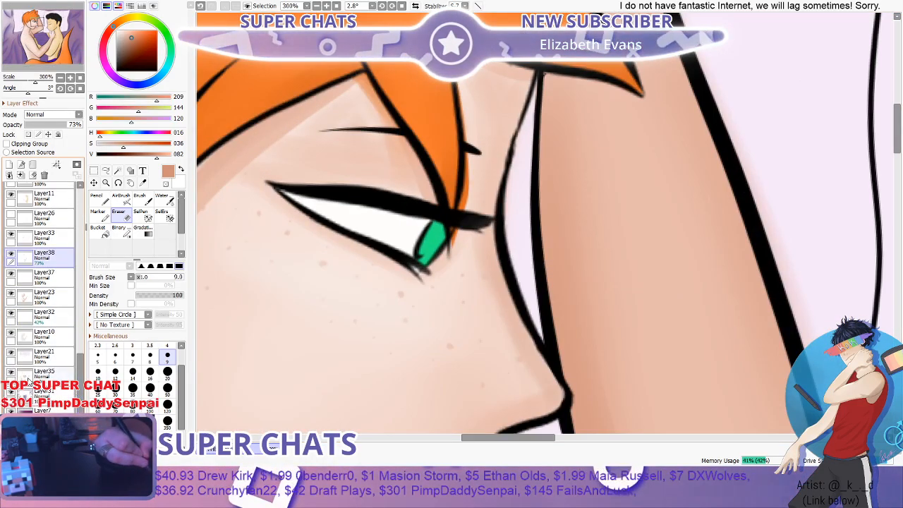
pyautogui.scroll(4, 13, 311)
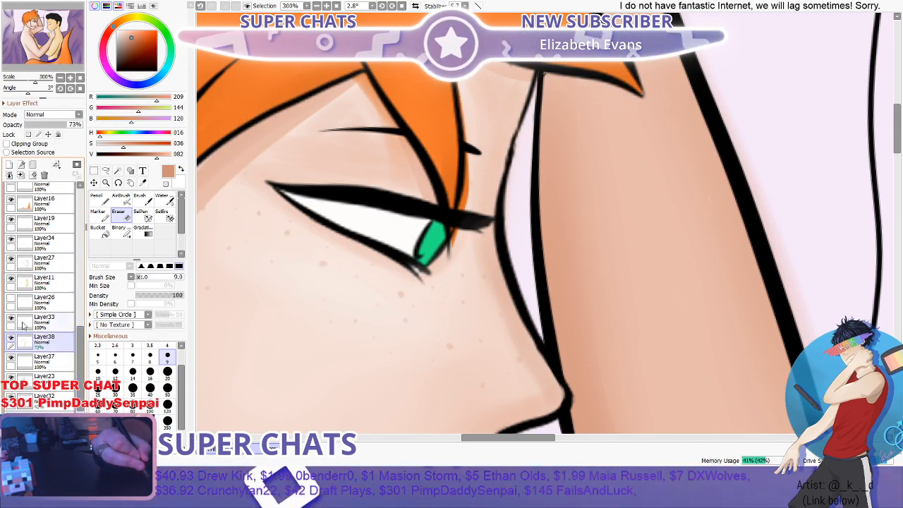
pyautogui.moveTo(80, 328); pyautogui.dragTo(80, 257)
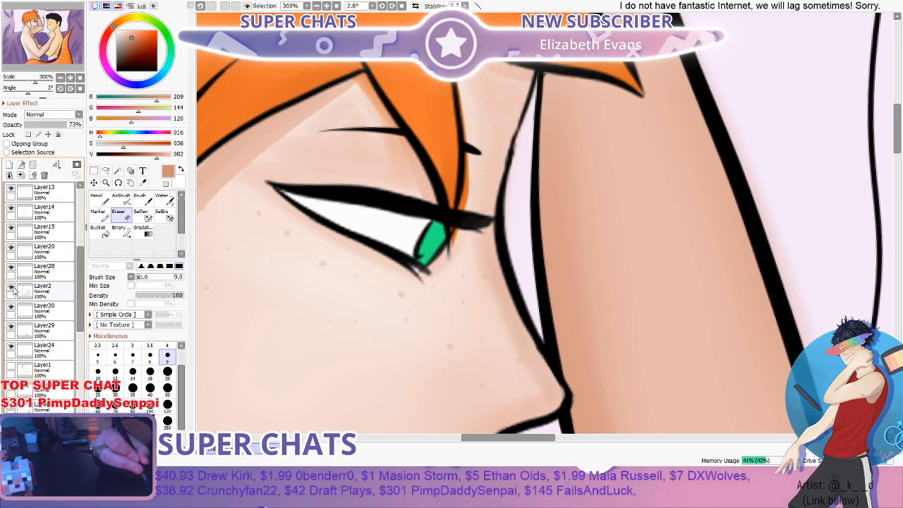
pyautogui.click(11, 289)
pyautogui.click(11, 289)
pyautogui.click(11, 289)
pyautogui.click(11, 290)
pyautogui.click(11, 289)
pyautogui.click(11, 290)
pyautogui.click(11, 290)
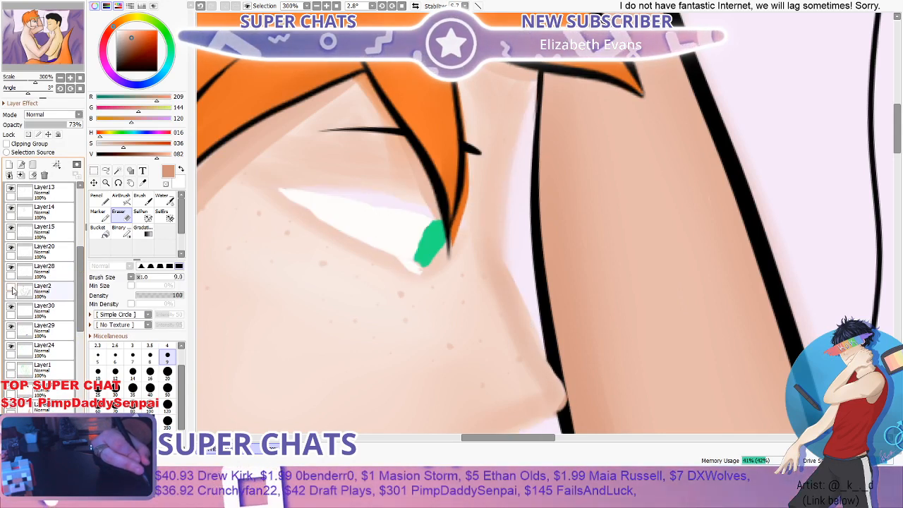
pyautogui.click(11, 289)
pyautogui.click(11, 290)
pyautogui.click(11, 289)
pyautogui.click(11, 289)
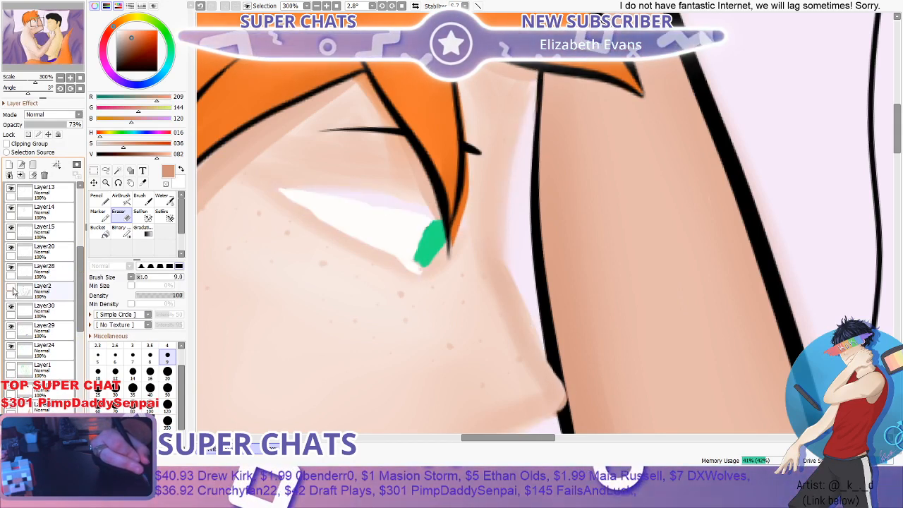
pyautogui.click(11, 290)
pyautogui.click(11, 289)
pyautogui.click(11, 290)
pyautogui.click(60, 293)
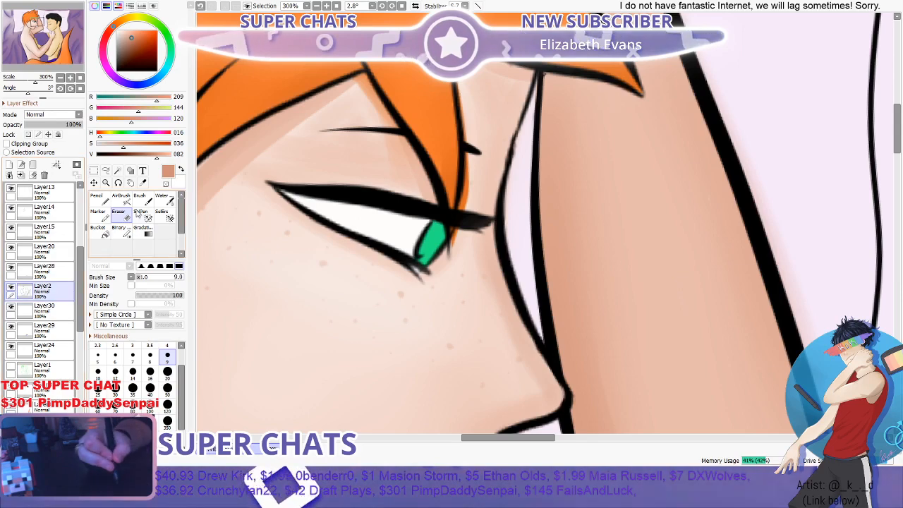
# - Rotate the canvas to about -66° and thin the red-haired figure's thick upper eyelid line with the Eraser at size 9
pyautogui.click(134, 201)
pyautogui.click(118, 184)
pyautogui.moveTo(293, 121); pyautogui.dragTo(282, 321)
pyautogui.scroll(-2, 408, 172)
pyautogui.scroll(2, 381, 250)
pyautogui.moveTo(380, 249); pyautogui.dragTo(392, 285)
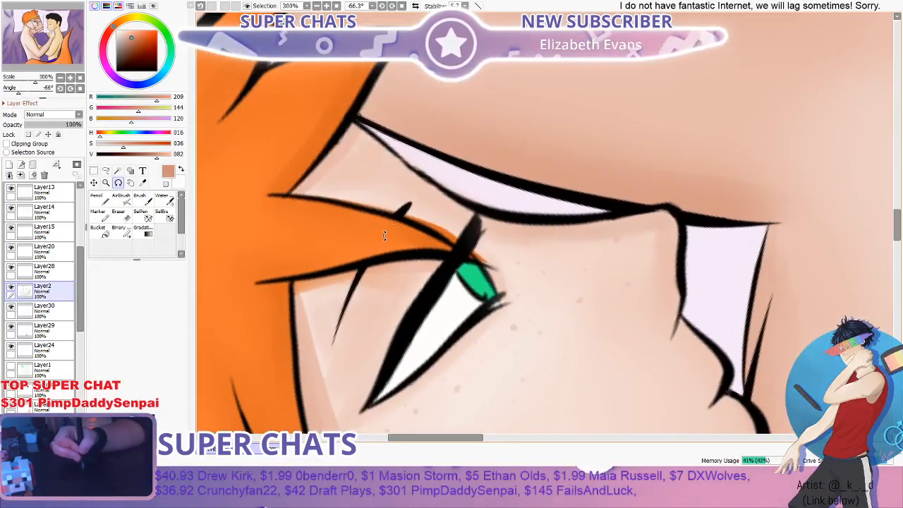
pyautogui.scroll(-1, 463, 202)
pyautogui.scroll(2, 444, 265)
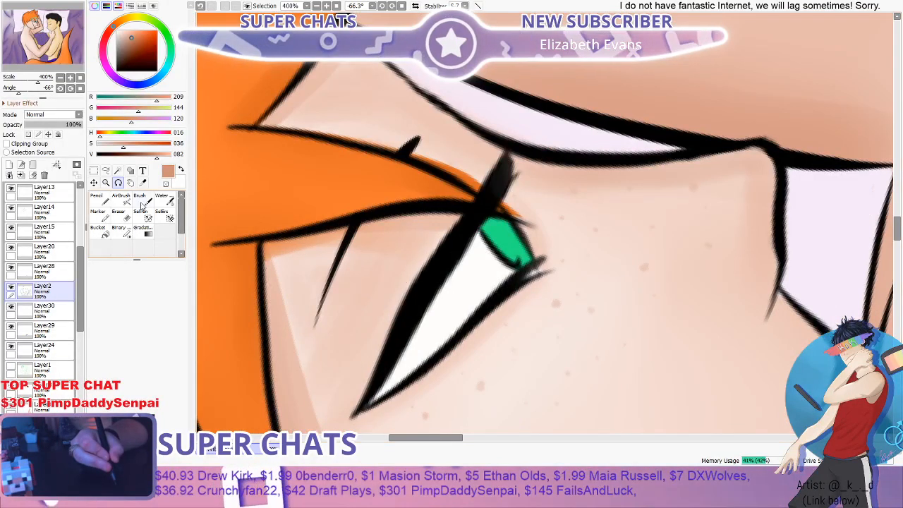
pyautogui.click(117, 211)
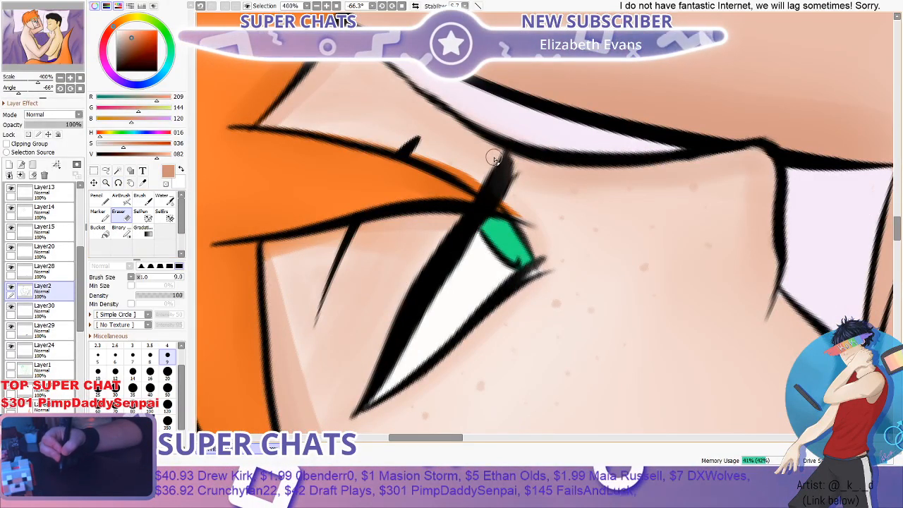
pyautogui.scroll(-1, 416, 262)
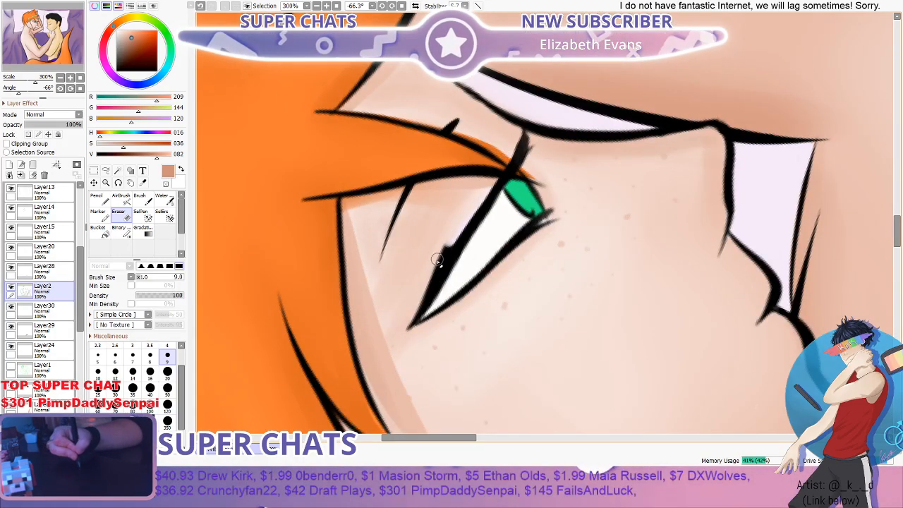
pyautogui.moveTo(438, 260); pyautogui.dragTo(397, 328)
pyautogui.scroll(-2, 416, 286)
pyautogui.scroll(3, 480, 214)
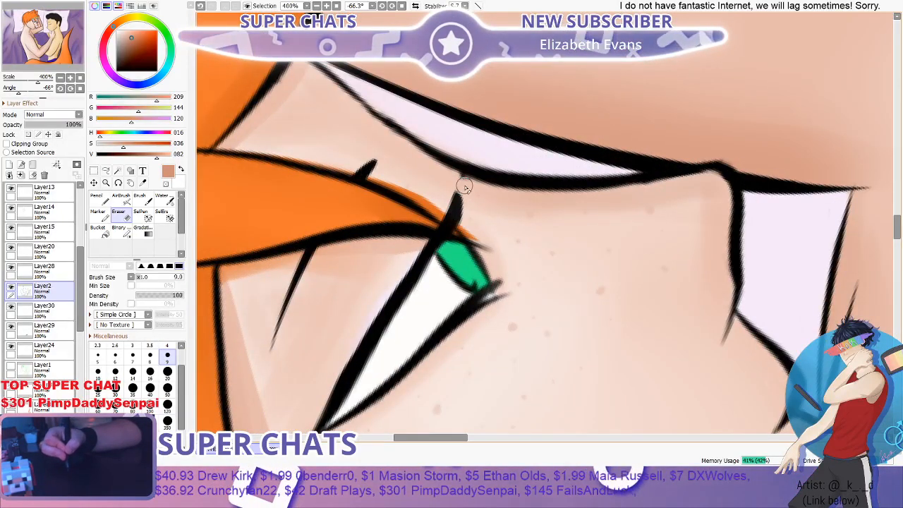
# - Taper the lash tip of the upper eyelid line beside the green iris to a fine point with the Eraser
pyautogui.moveTo(469, 194); pyautogui.dragTo(460, 238)
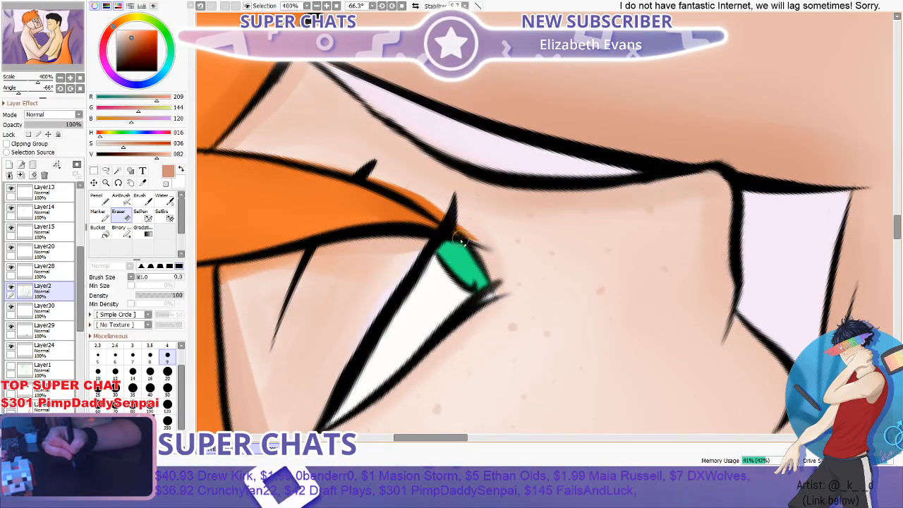
pyautogui.moveTo(467, 201); pyautogui.dragTo(459, 231)
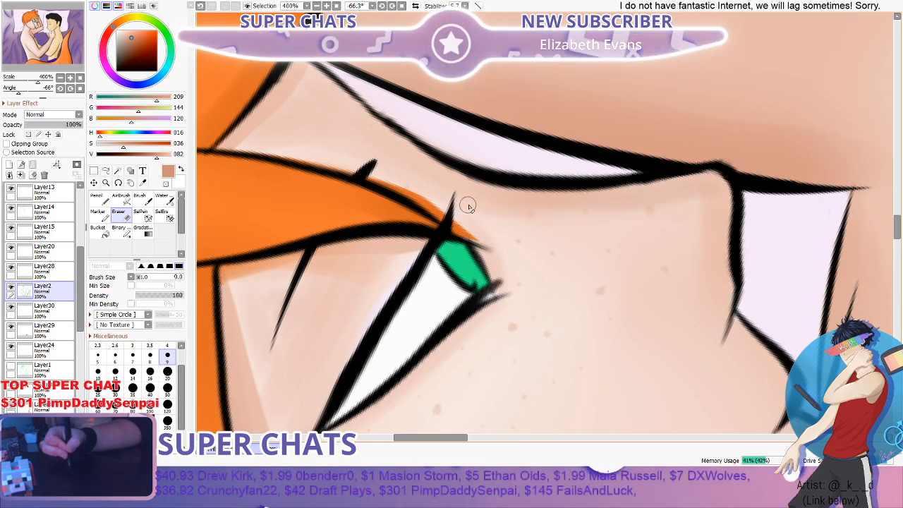
pyautogui.scroll(-7, 469, 206)
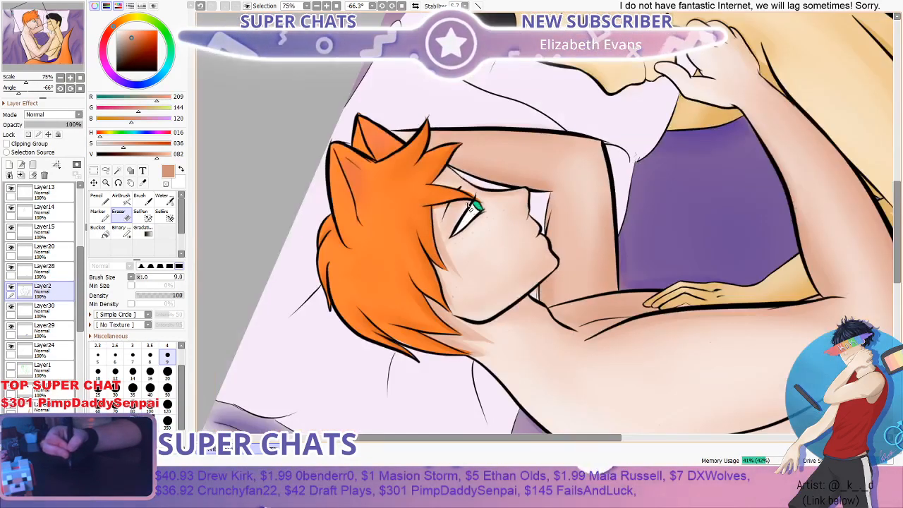
pyautogui.scroll(5, 469, 205)
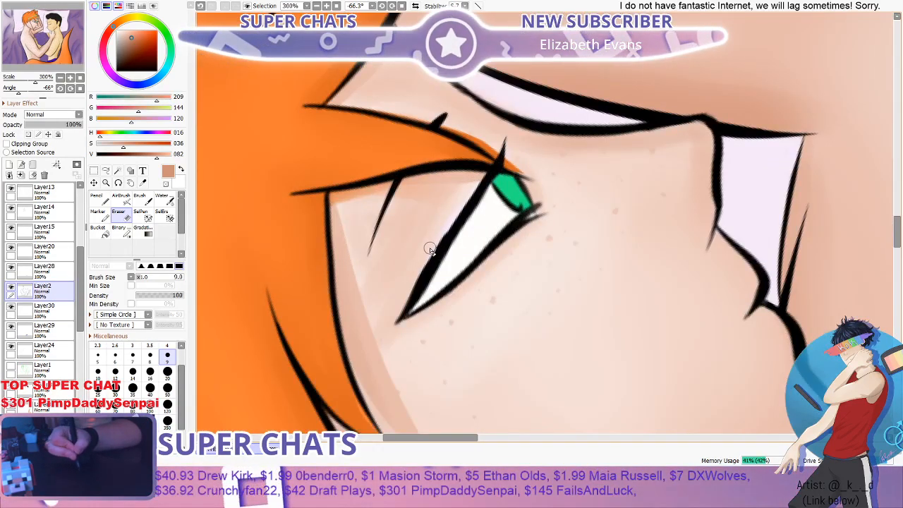
pyautogui.scroll(-2, 423, 271)
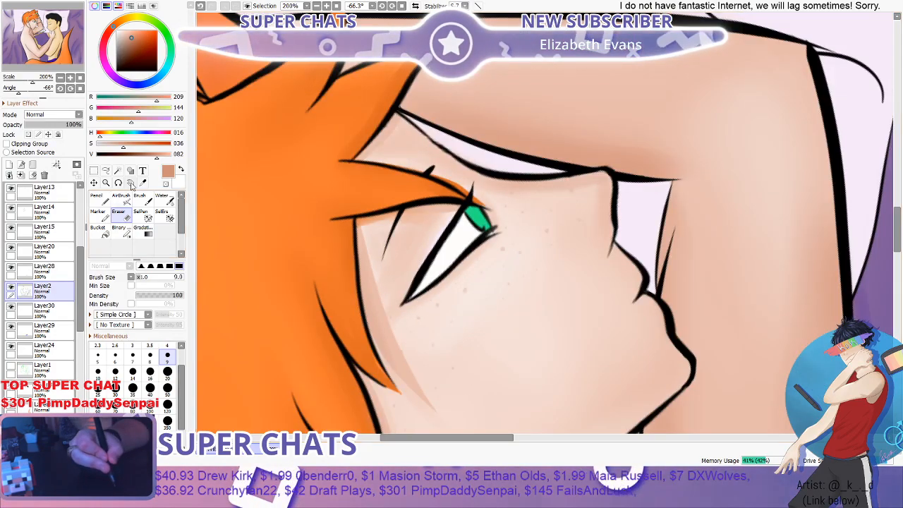
# - Rotate the canvas back to about -7° and examine the thinned eyelid line closely and against both faces
pyautogui.click(119, 183)
pyautogui.moveTo(458, 240); pyautogui.dragTo(515, 141)
pyautogui.scroll(-2, 514, 140)
pyautogui.moveTo(560, 123); pyautogui.dragTo(519, 124)
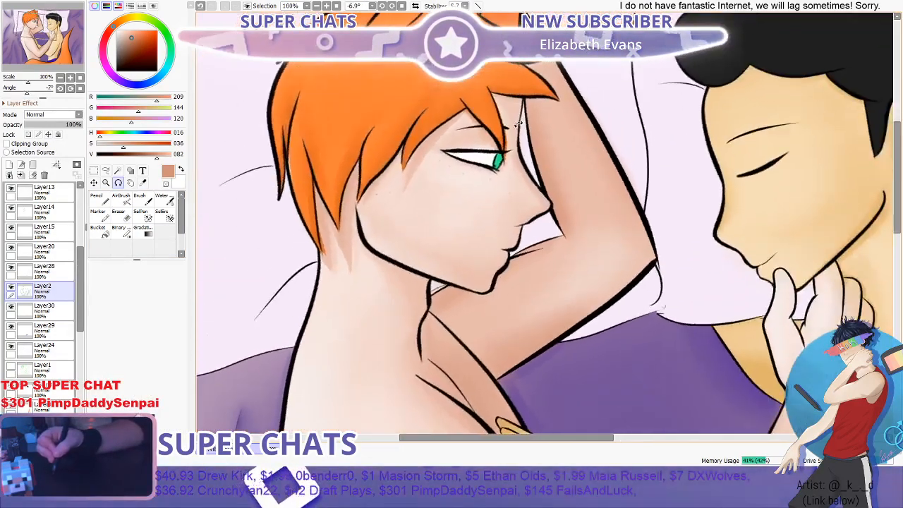
pyautogui.scroll(-3, 519, 124)
pyautogui.scroll(1, 565, 104)
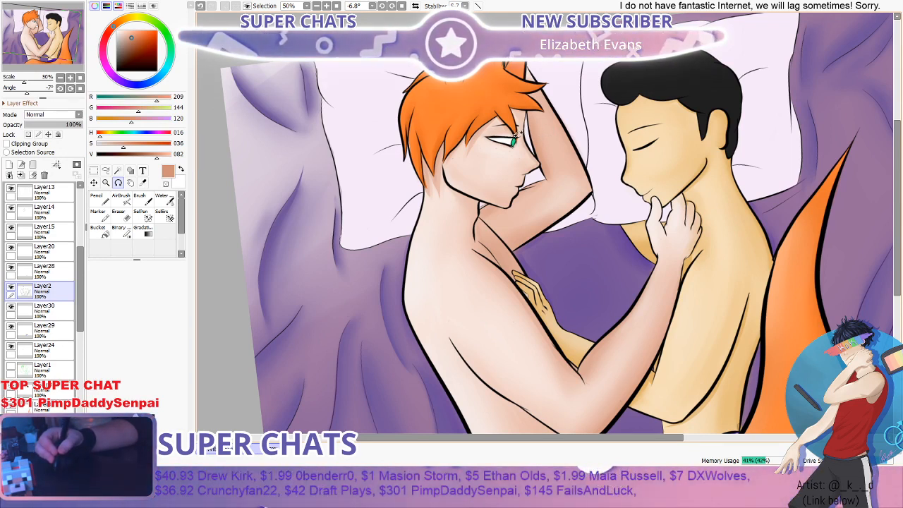
pyautogui.scroll(2, 519, 135)
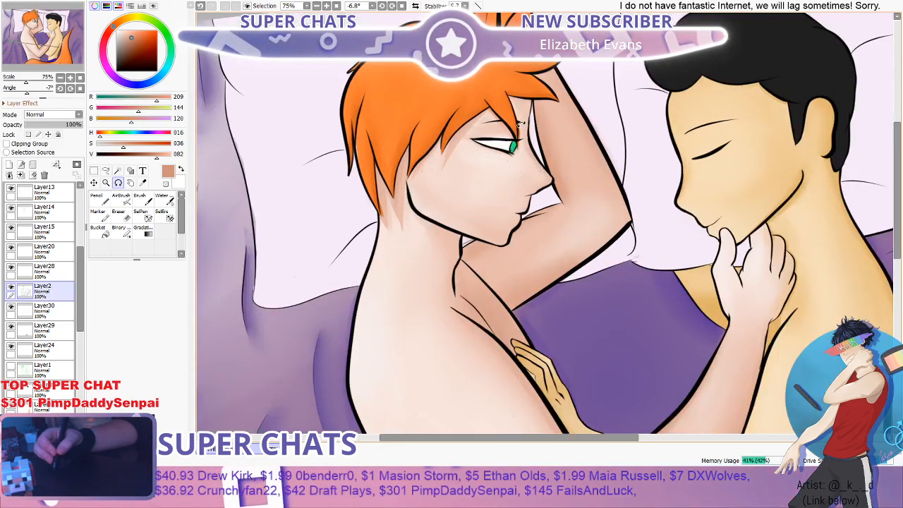
pyautogui.scroll(1, 500, 176)
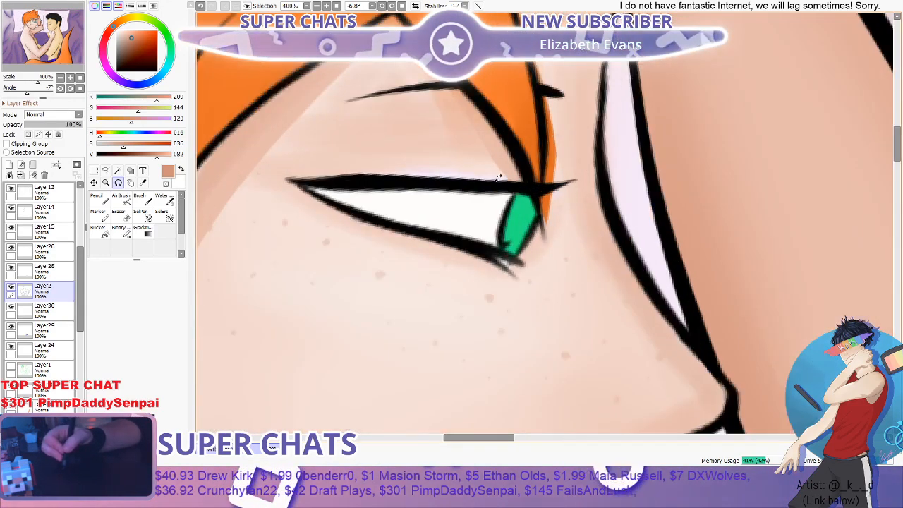
# - Fill the gap above the thinned eyelid on Layer10 with light skin colour sampled below the eye, using the Pencil at size 40
pyautogui.moveTo(81, 290); pyautogui.dragTo(78, 345)
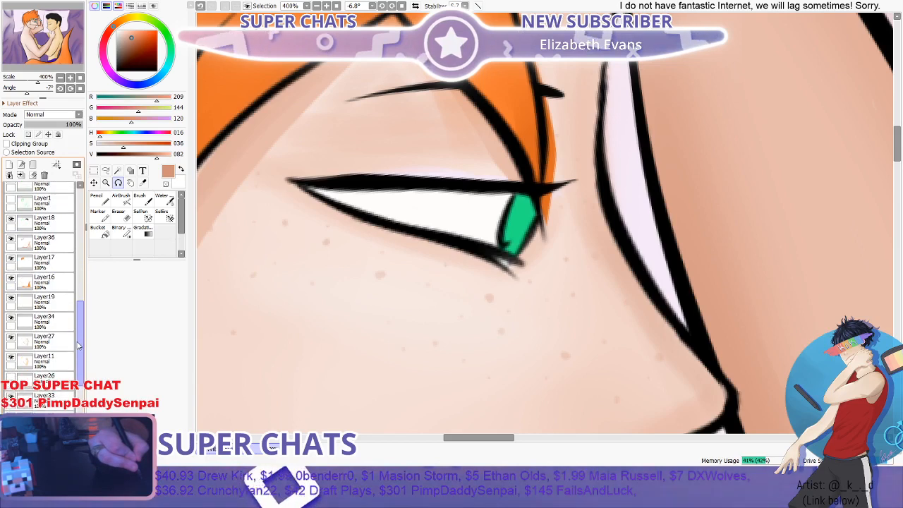
pyautogui.scroll(-3, 43, 388)
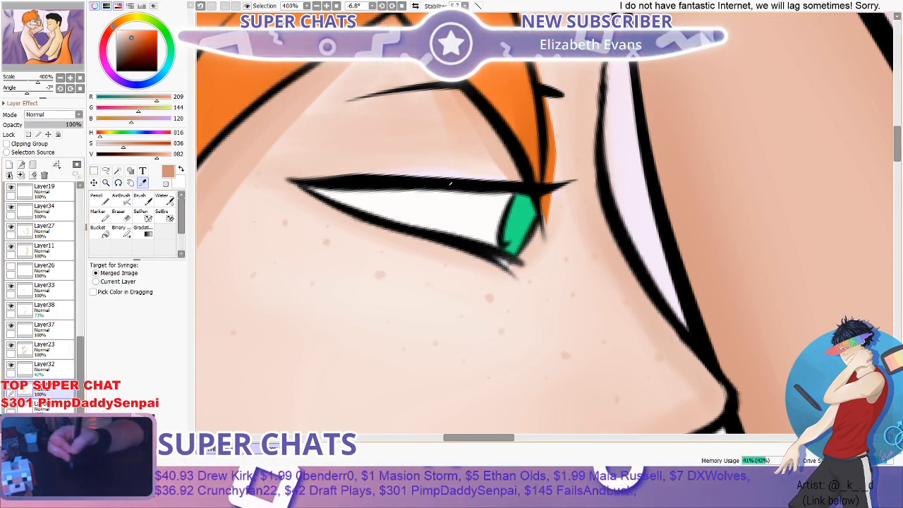
pyautogui.click(405, 262)
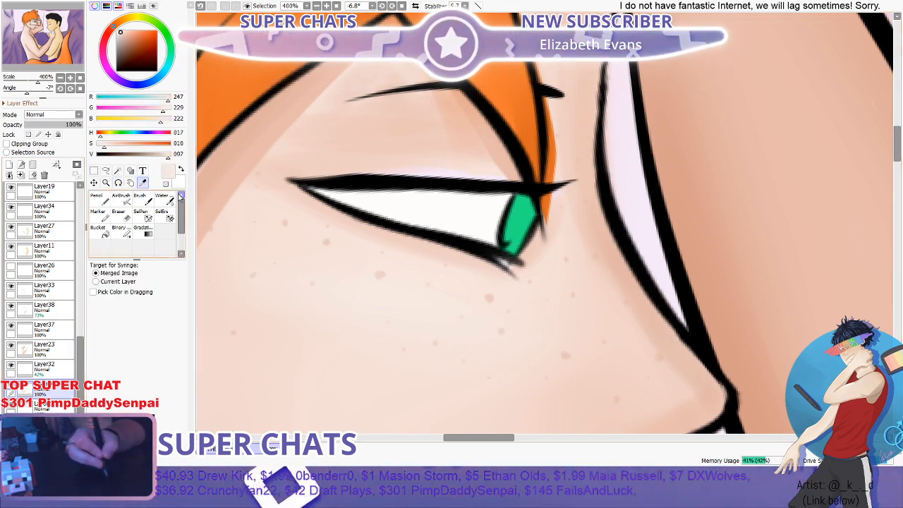
pyautogui.click(140, 200)
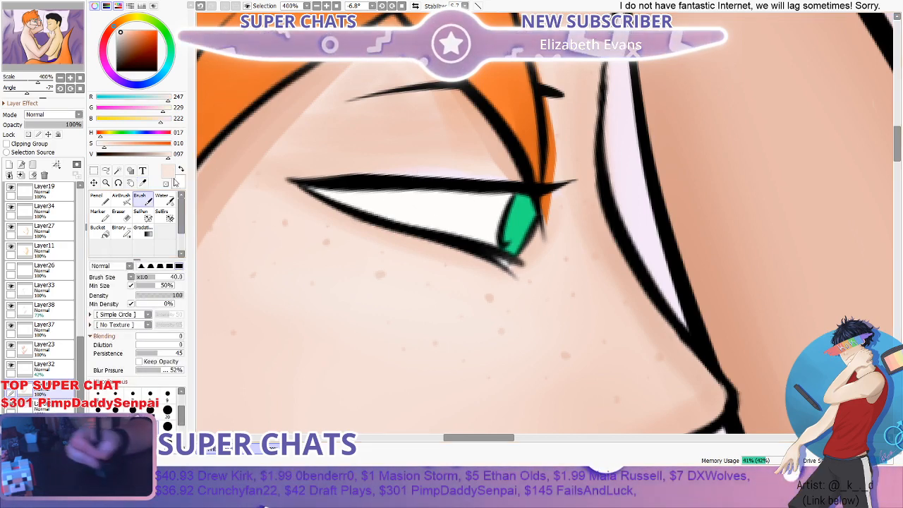
pyautogui.click(99, 203)
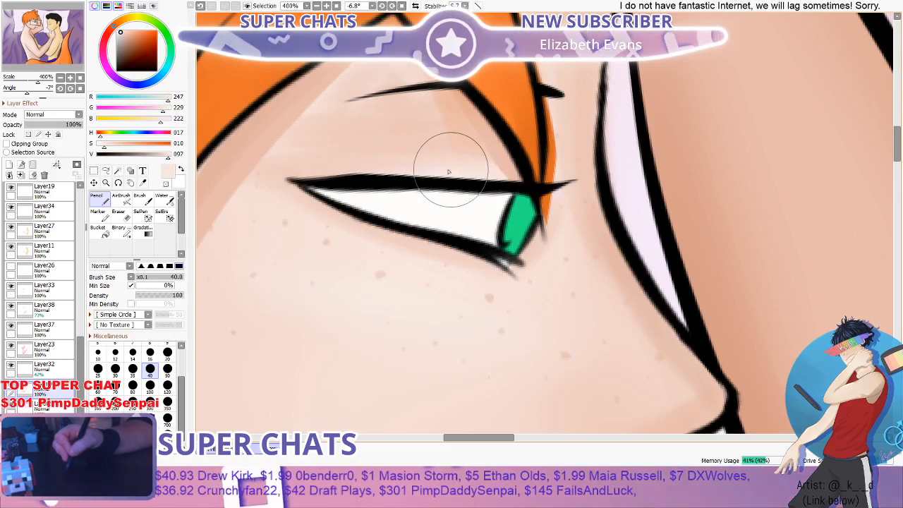
pyautogui.scroll(-6, 443, 172)
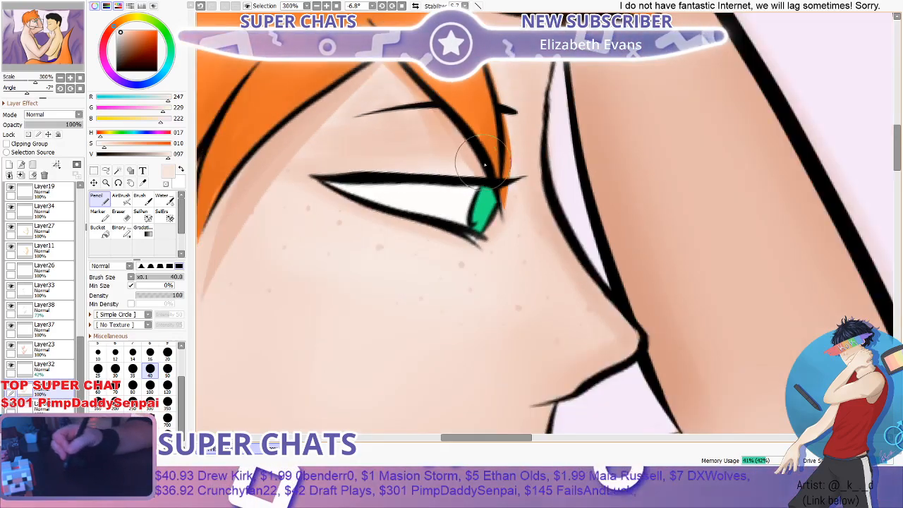
# - Examine the whole illustration for remaining flaws, comparing both figures' faces, arms and torsos
pyautogui.scroll(-2, 530, 167)
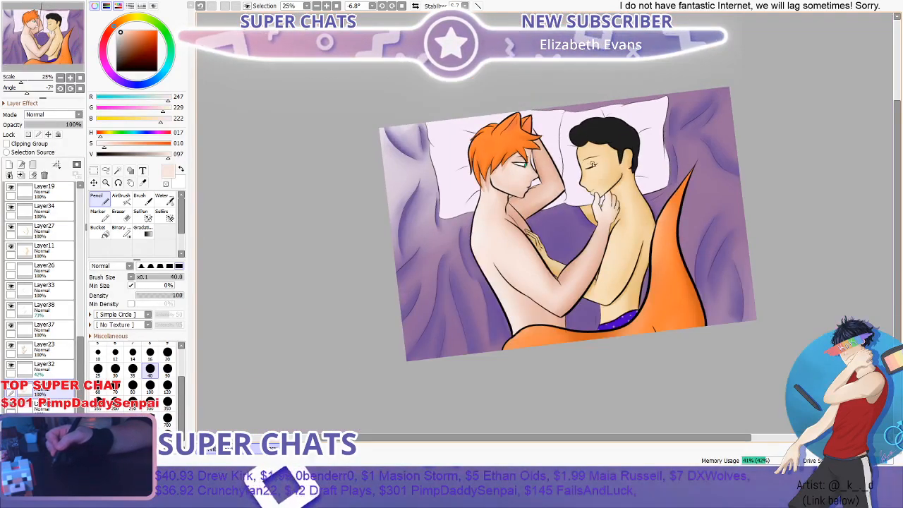
pyautogui.scroll(2, 590, 165)
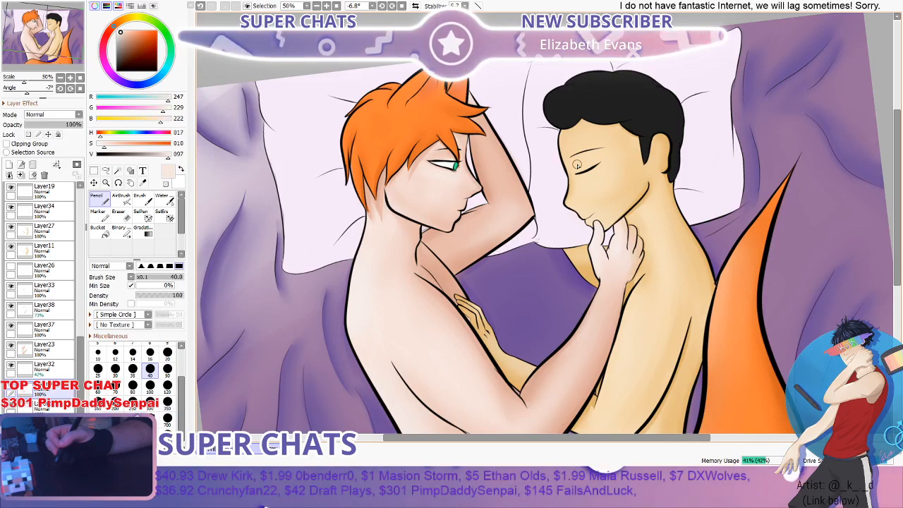
pyautogui.scroll(-2, 480, 175)
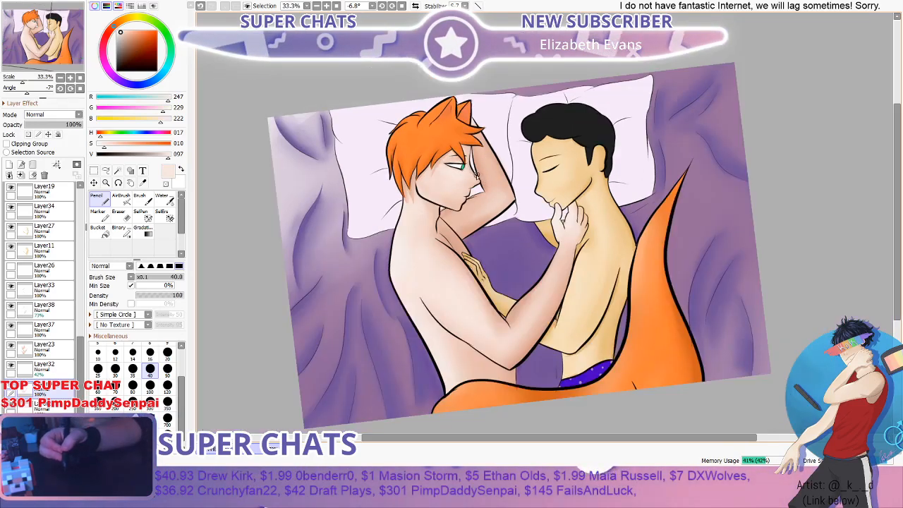
pyautogui.scroll(2, 512, 256)
pyautogui.scroll(-1, 500, 219)
pyautogui.scroll(3, 503, 224)
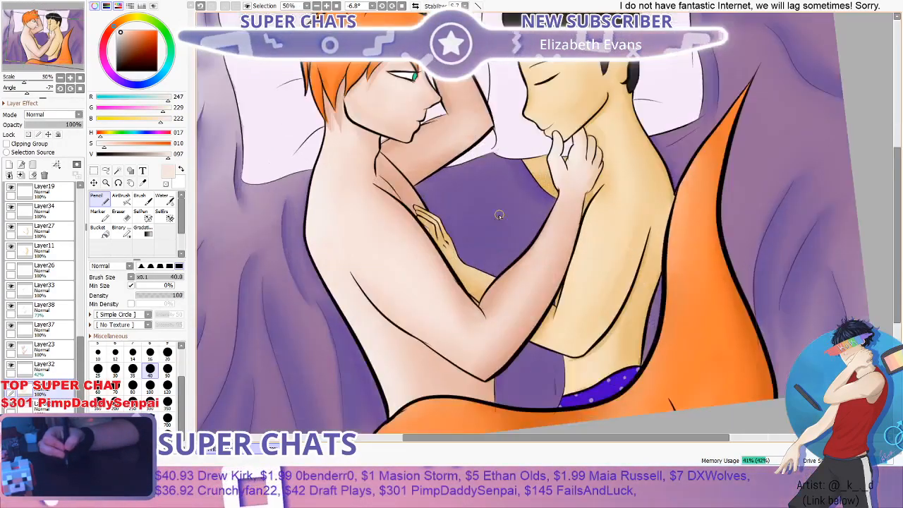
pyautogui.scroll(1, 80, 360)
# - Check the layer stack by toggling layer visibility to find the blanket's fold line art, and make Layer13 active
pyautogui.scroll(5, 80, 361)
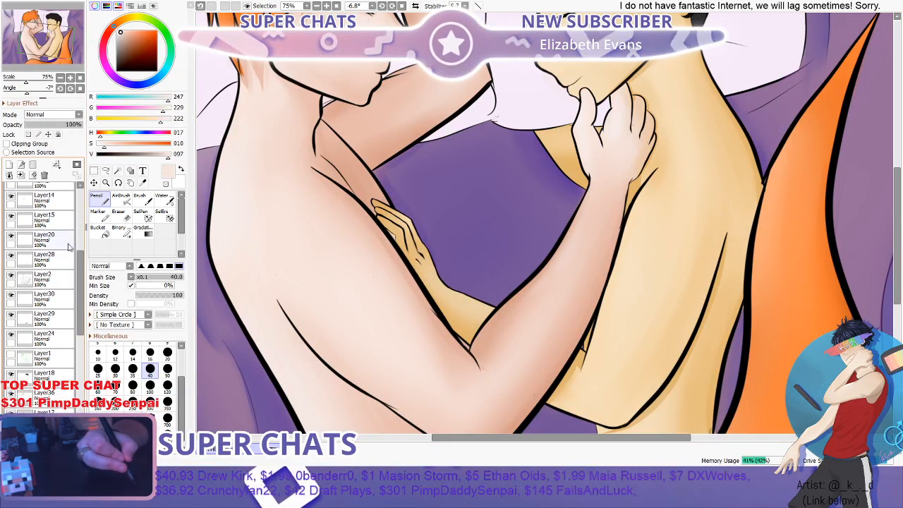
pyautogui.scroll(4, 80, 235)
pyautogui.scroll(1, 79, 235)
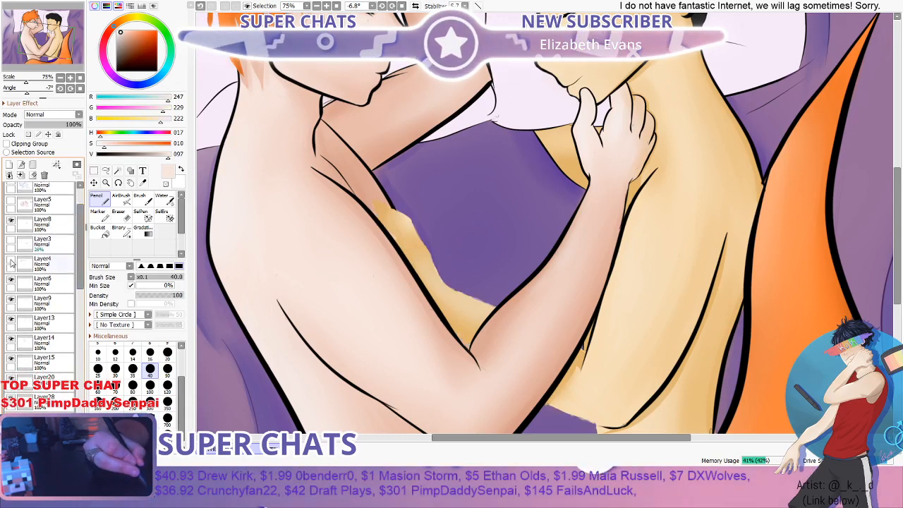
pyautogui.moveTo(79, 246); pyautogui.dragTo(80, 256)
pyautogui.scroll(-1, 69, 260)
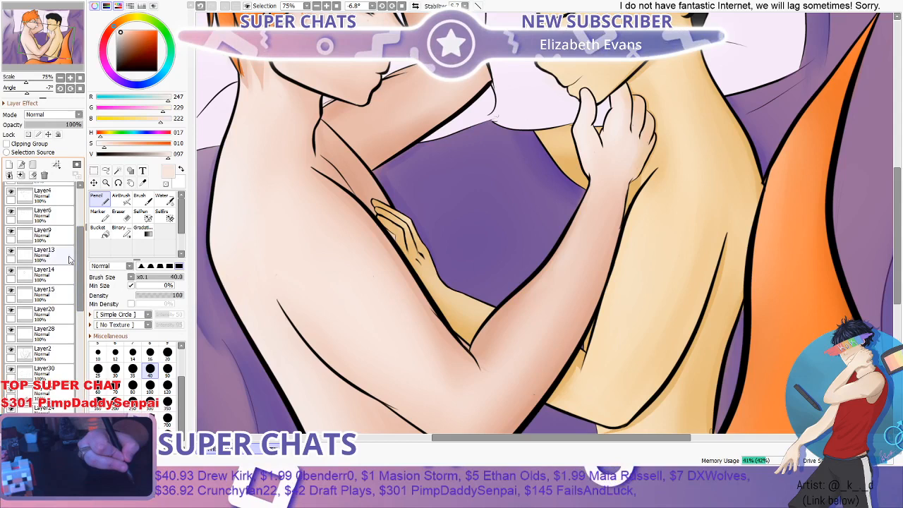
pyautogui.click(32, 253)
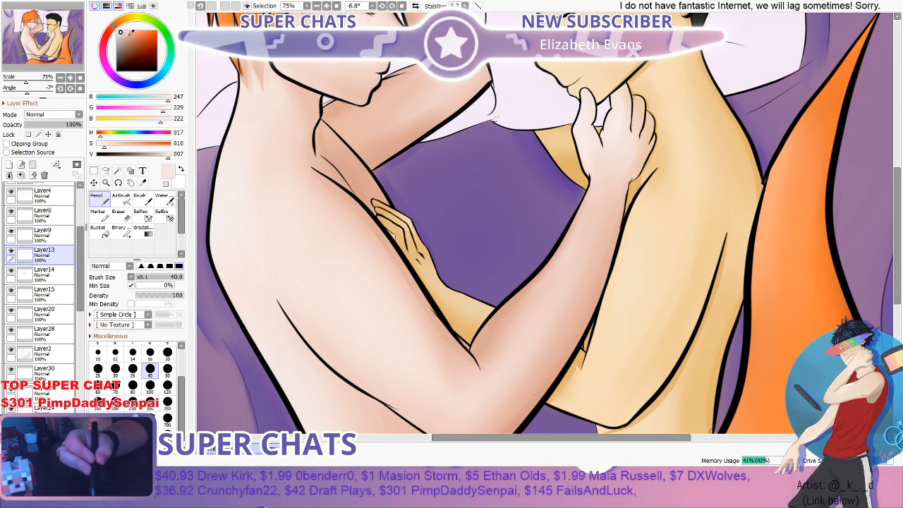
# - Sample the dark purple of an existing blanket fold line beside the red-haired figure as the drawing colour
pyautogui.click(127, 35)
pyautogui.scroll(-3, 515, 229)
pyautogui.scroll(4, 297, 152)
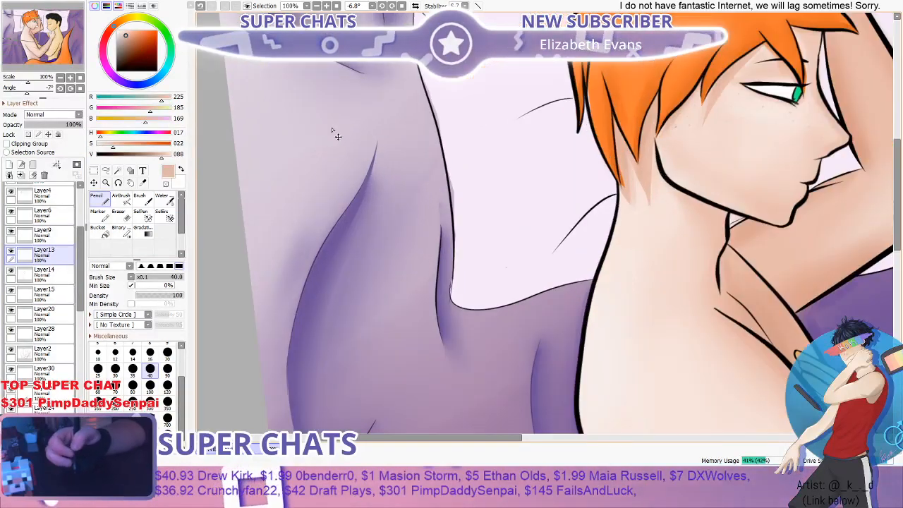
pyautogui.scroll(5, 325, 237)
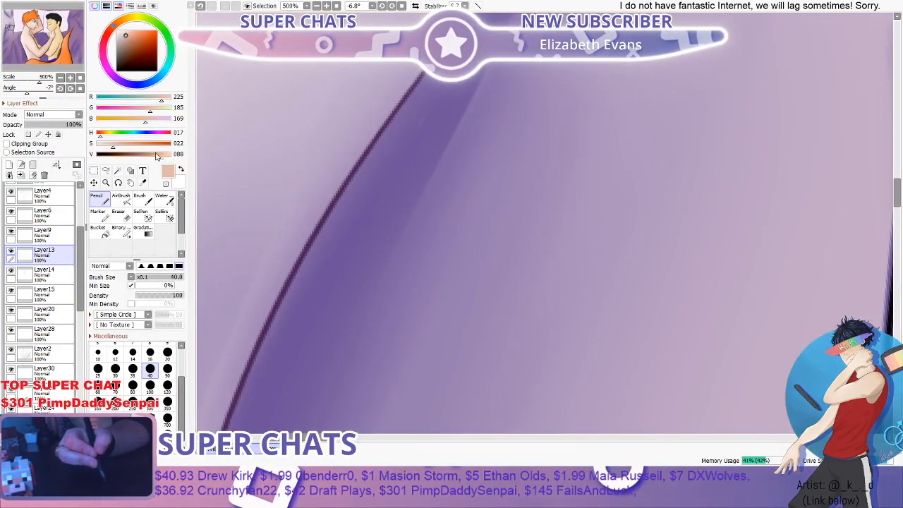
pyautogui.click(143, 183)
pyautogui.click(356, 163)
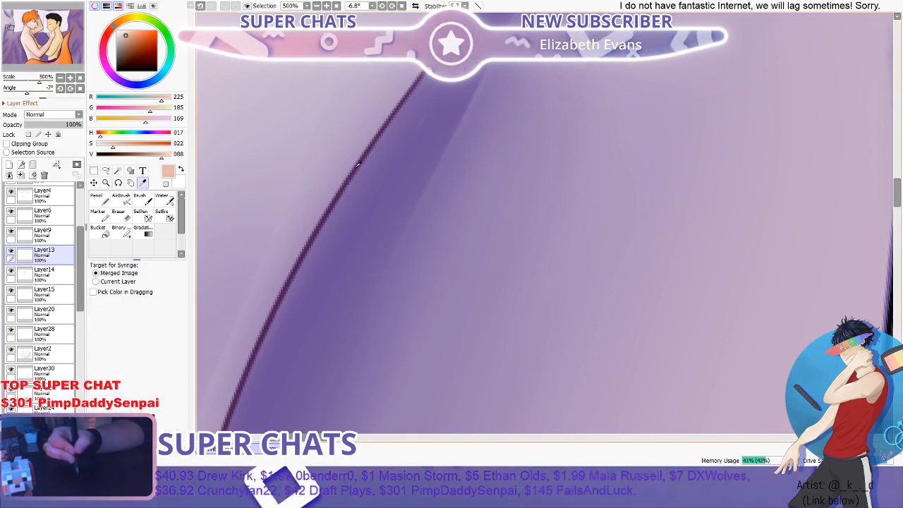
pyautogui.scroll(-1, 311, 220)
pyautogui.scroll(-6, 311, 221)
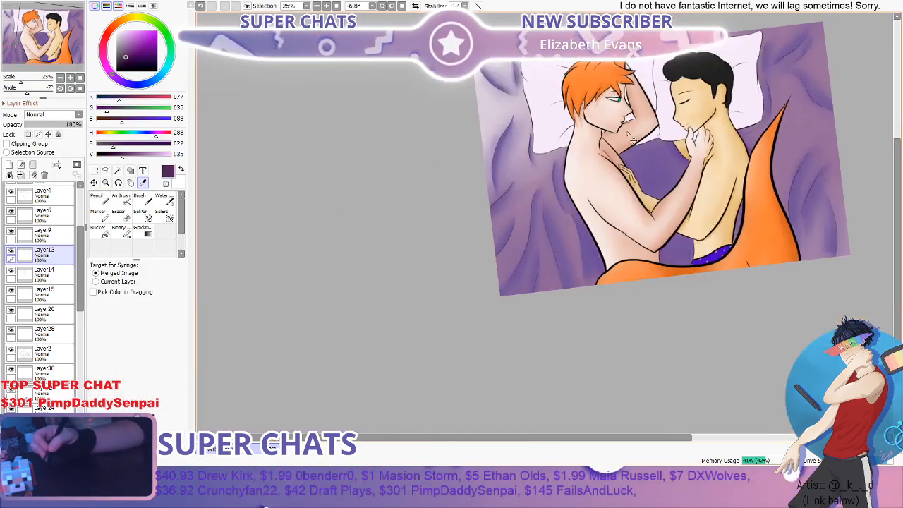
# - Rotate the canvas to about 23° and draw thin fold lines on the blanket between the two torsos with the Pencil at size 40
pyautogui.scroll(3, 679, 166)
pyautogui.scroll(2, 680, 166)
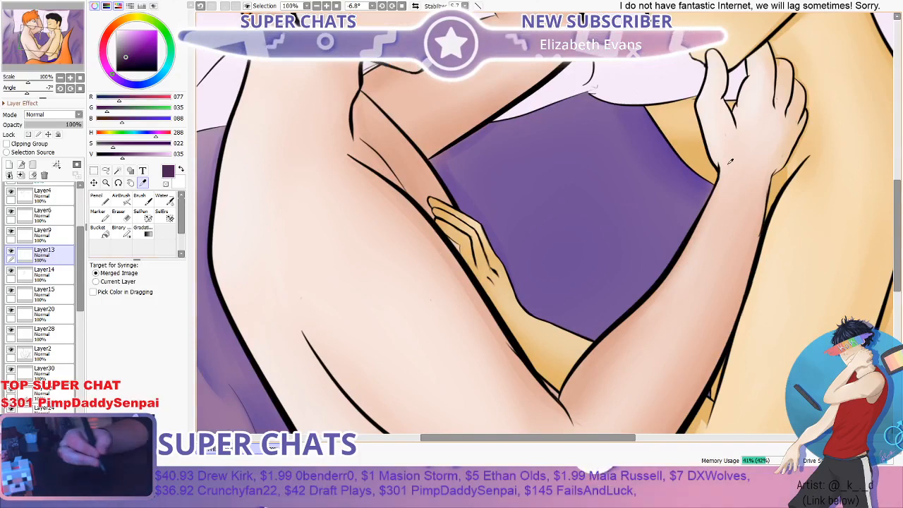
pyautogui.click(119, 182)
pyautogui.moveTo(276, 200); pyautogui.dragTo(381, 110)
pyautogui.scroll(-2, 480, 159)
pyautogui.scroll(1, 492, 171)
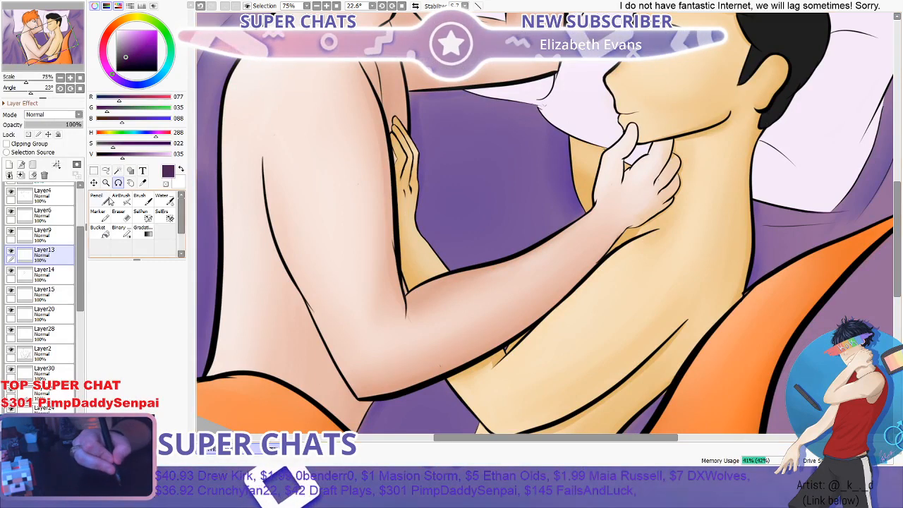
pyautogui.click(108, 202)
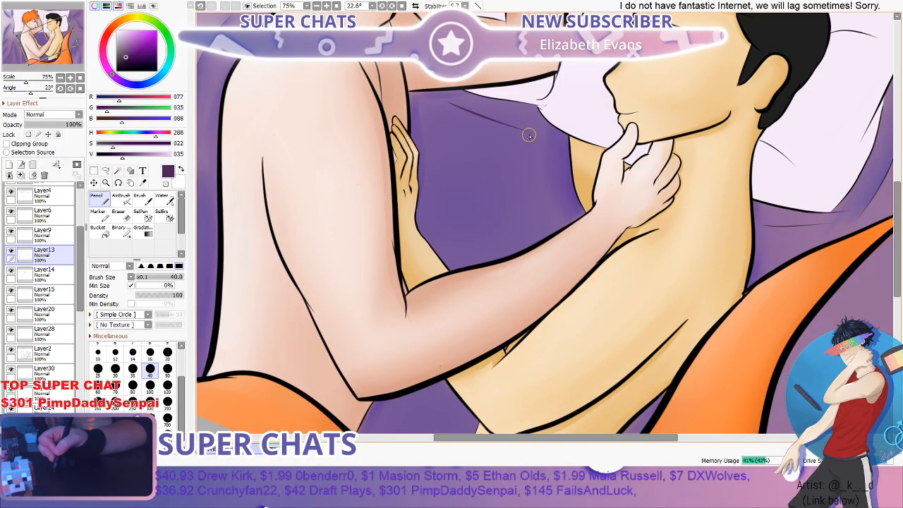
pyautogui.scroll(-1, 530, 132)
pyautogui.scroll(1, 497, 121)
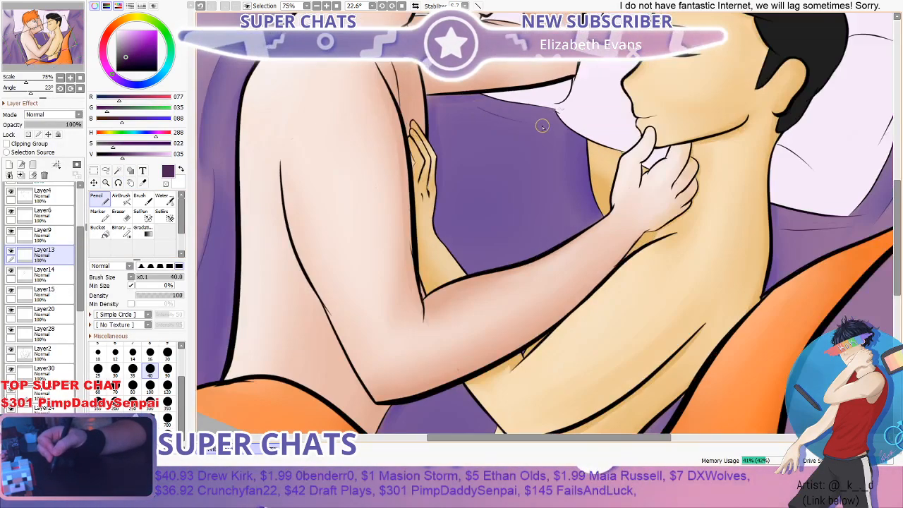
pyautogui.scroll(-1, 542, 126)
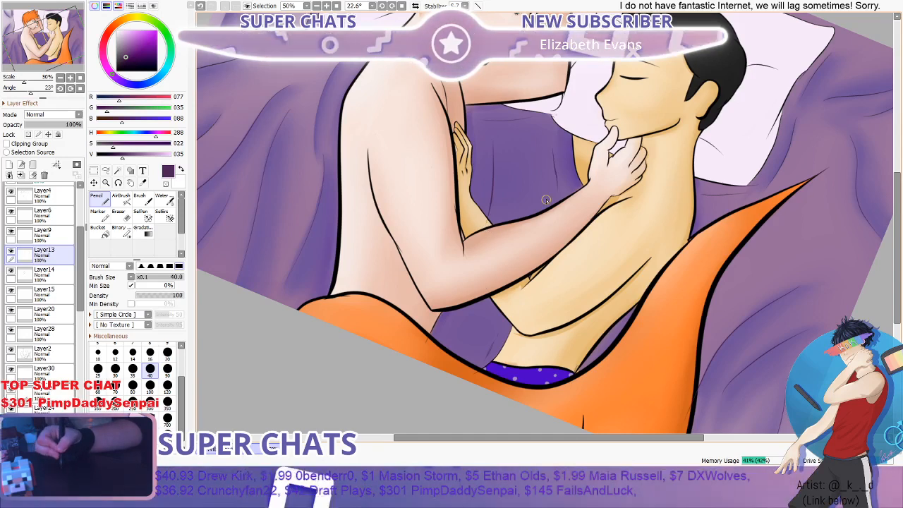
# - Draw short fold lines on the blanket patch below the red-haired figure's elbow, above the orange tail
pyautogui.scroll(-1, 558, 185)
pyautogui.scroll(2, 510, 258)
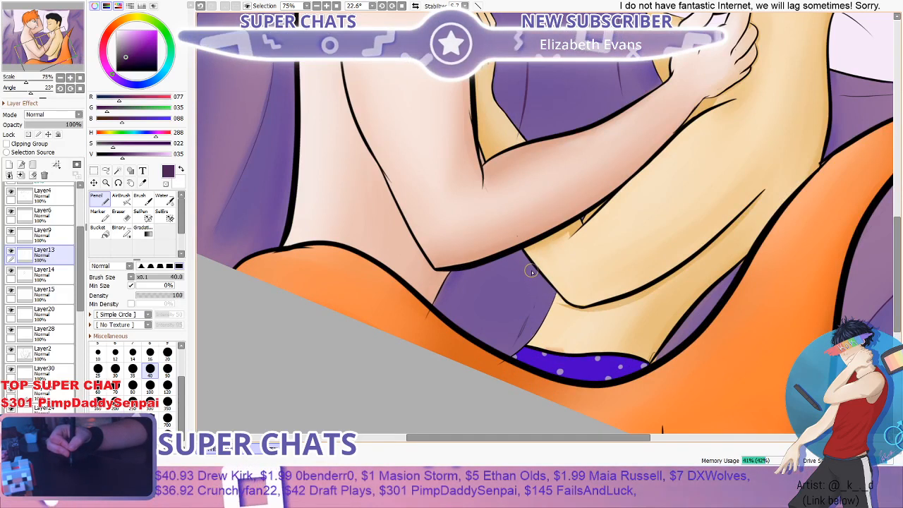
pyautogui.moveTo(532, 272); pyautogui.dragTo(514, 311)
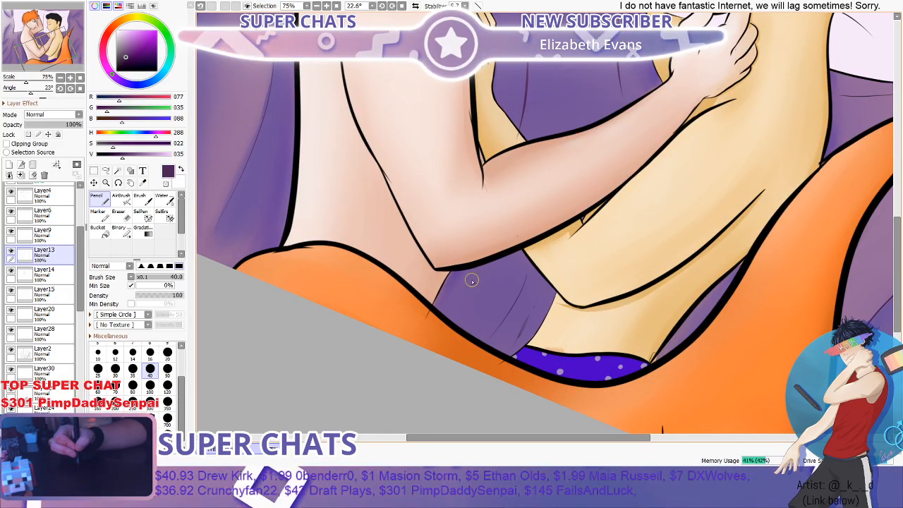
pyautogui.scroll(-3, 473, 281)
pyautogui.scroll(2, 492, 301)
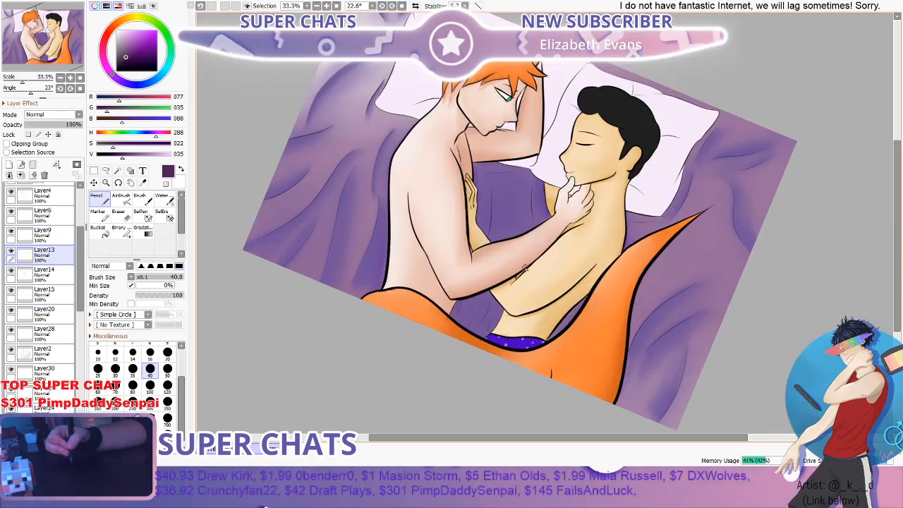
pyautogui.scroll(1, 491, 300)
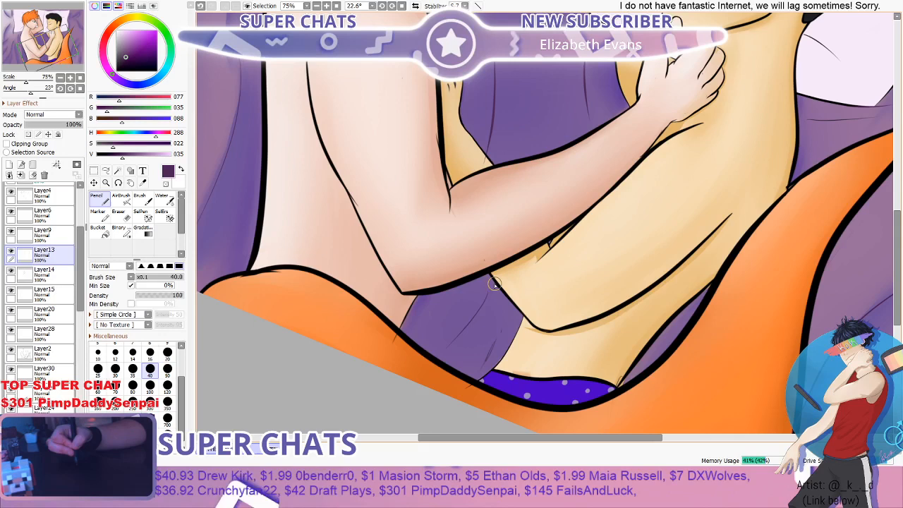
# - Trim the end of the long fold line overlapping the dark-haired figure's forearm with the Eraser at size 9, and check the new folds
pyautogui.scroll(-3, 495, 284)
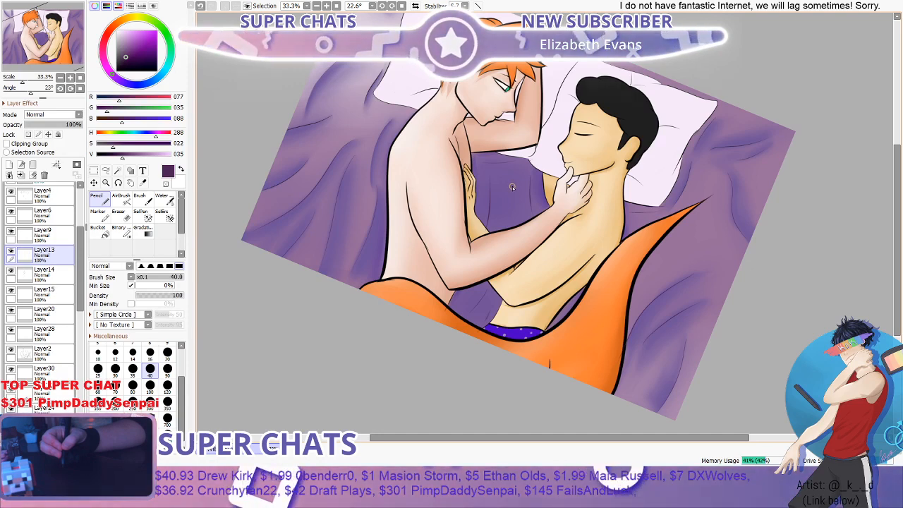
pyautogui.scroll(5, 512, 187)
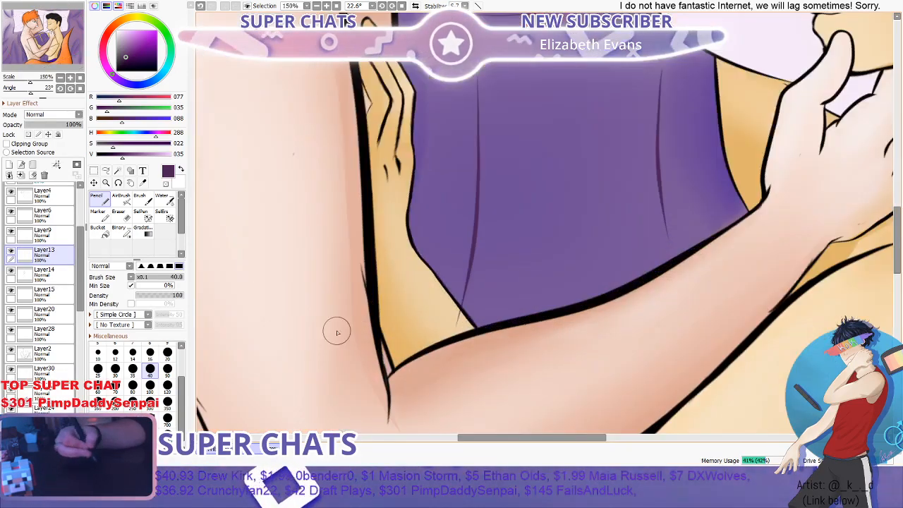
pyautogui.click(114, 215)
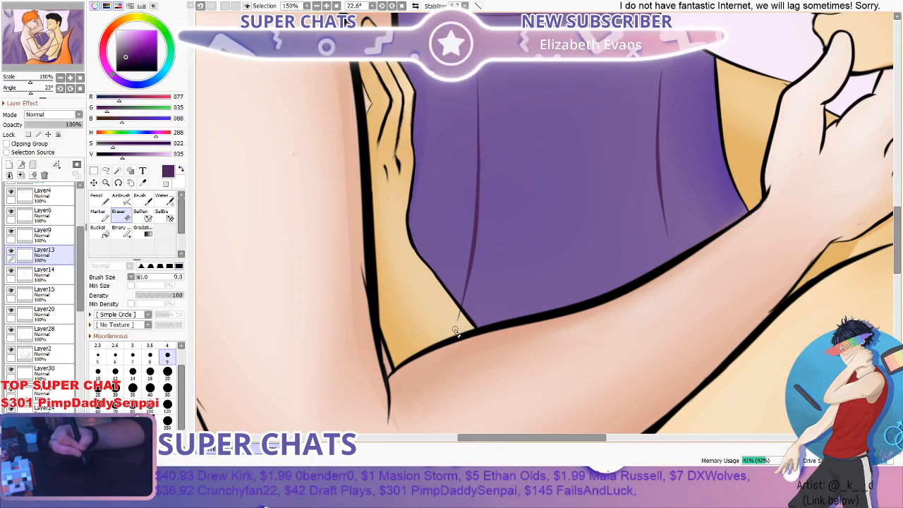
pyautogui.scroll(-5, 460, 317)
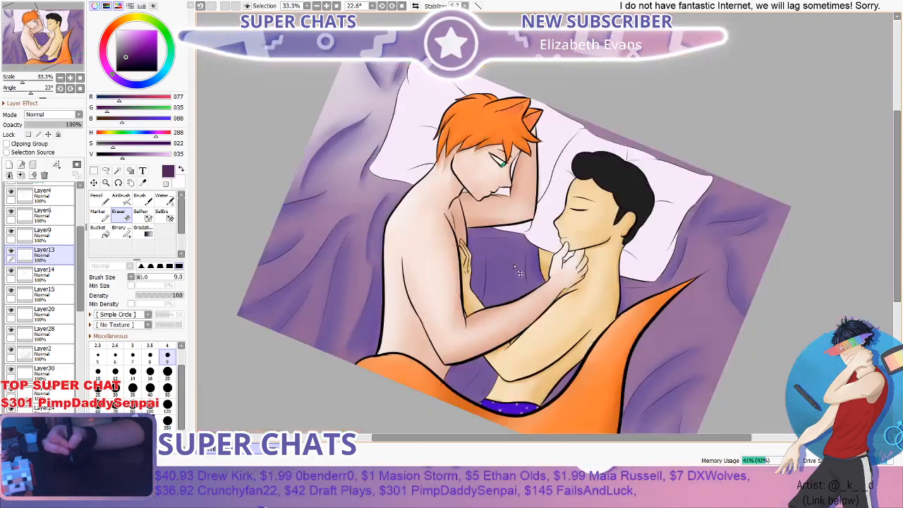
pyautogui.scroll(3, 471, 393)
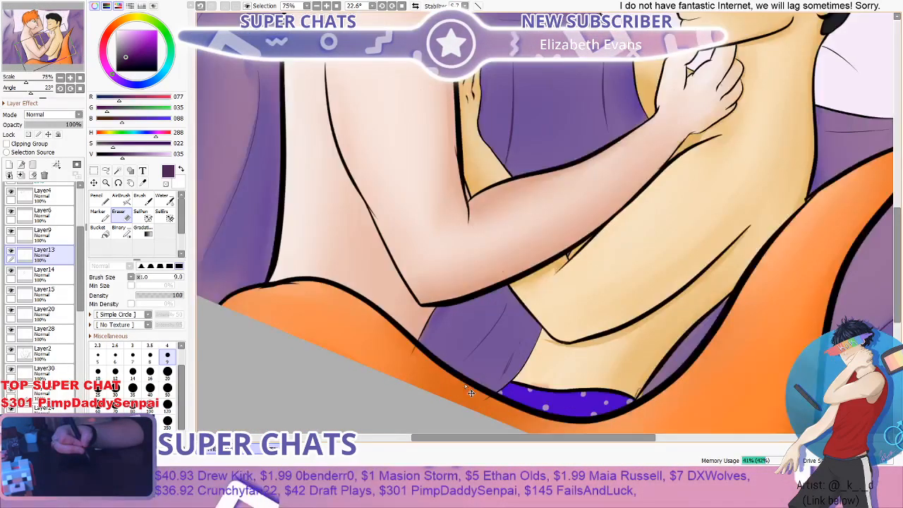
pyautogui.scroll(1, 471, 392)
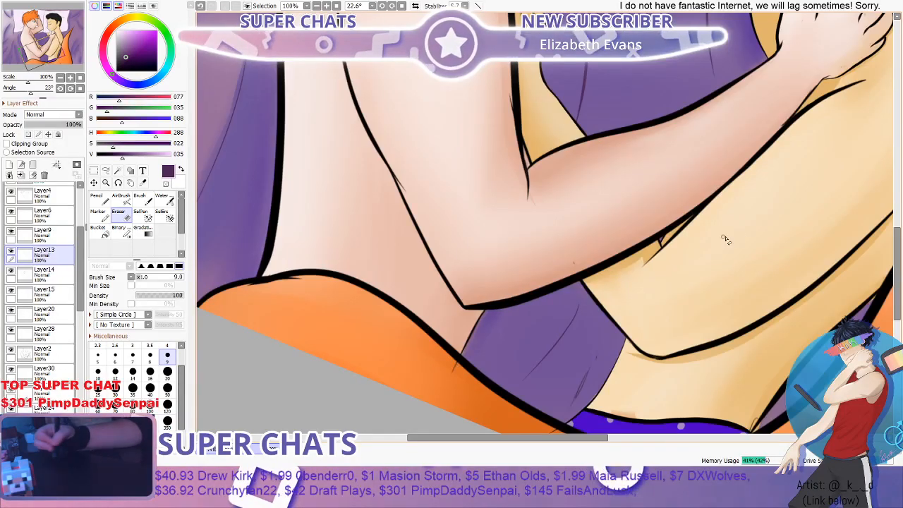
pyautogui.moveTo(897, 248); pyautogui.dragTo(897, 208)
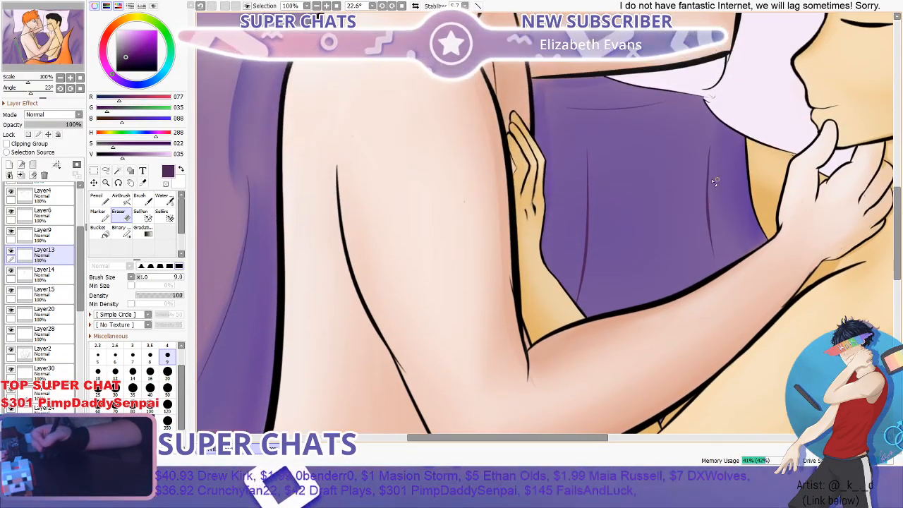
pyautogui.click(101, 199)
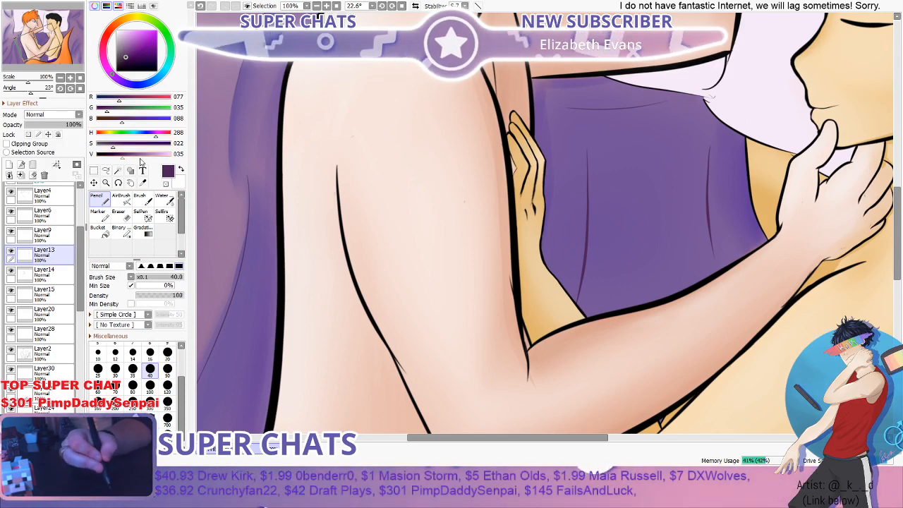
# - Sample a mid purple from the blanket and set up the Pencil at size 40 on Layer31 for fold shading
pyautogui.click(142, 183)
pyautogui.scroll(-3, 412, 141)
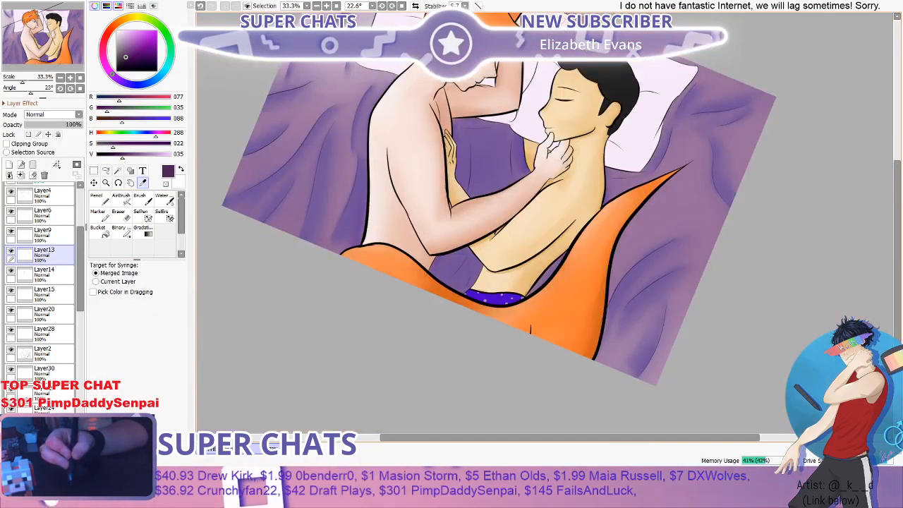
pyautogui.click(262, 148)
pyautogui.click(147, 199)
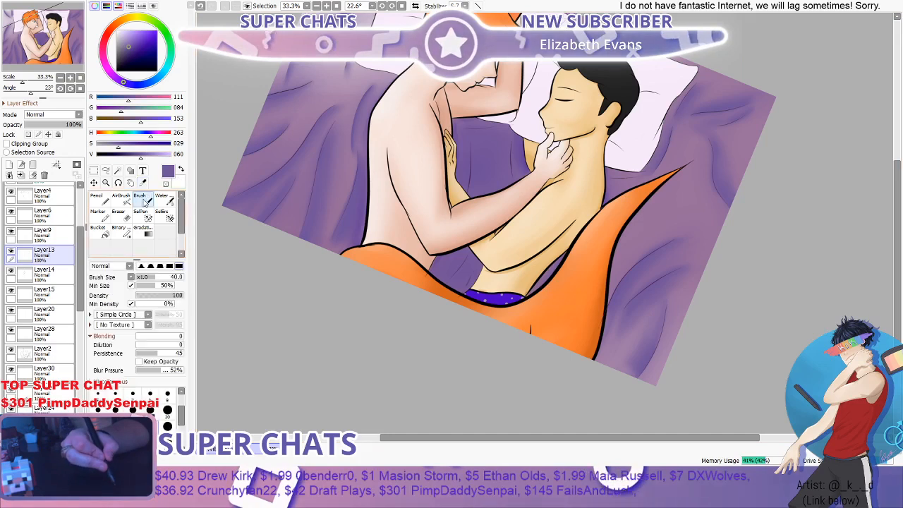
pyautogui.scroll(4, 381, 186)
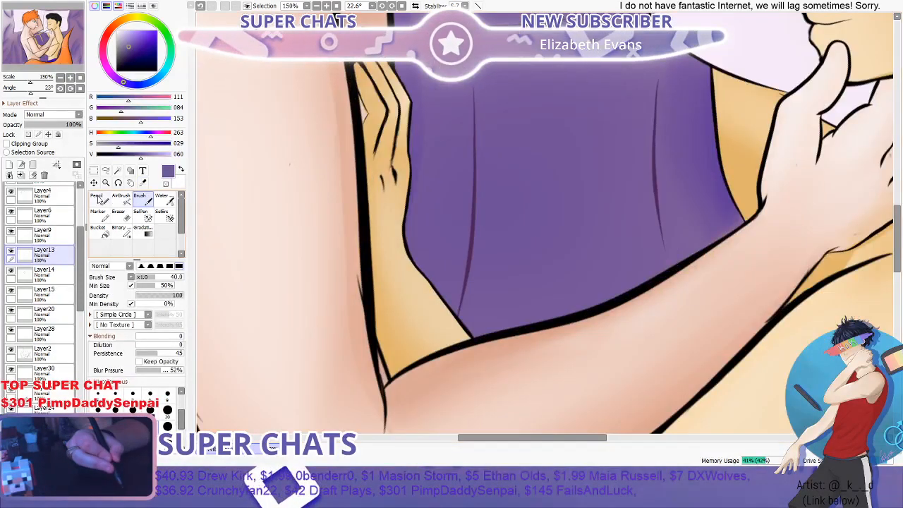
pyautogui.click(99, 200)
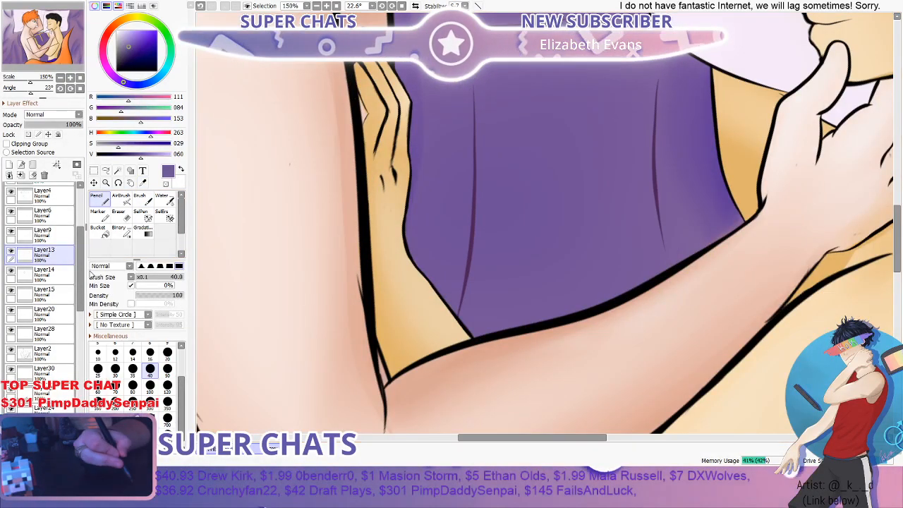
pyautogui.moveTo(83, 261); pyautogui.dragTo(84, 385)
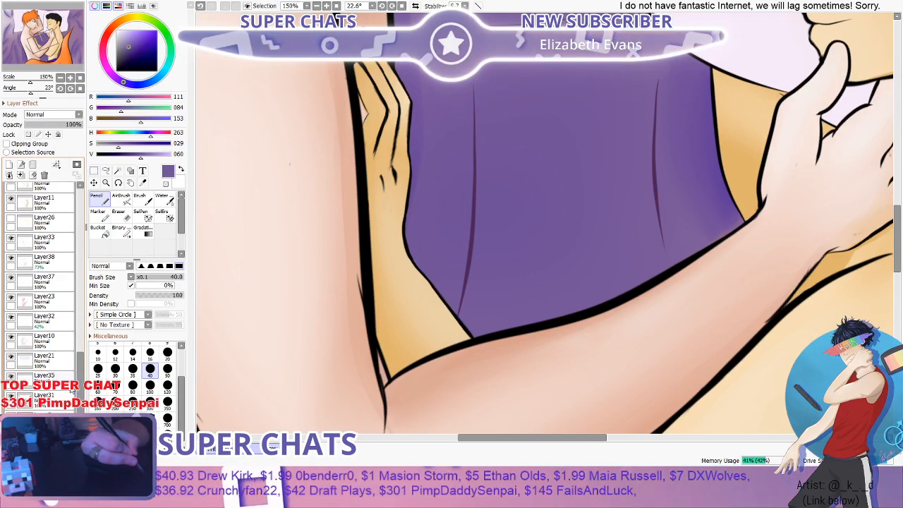
pyautogui.click(62, 396)
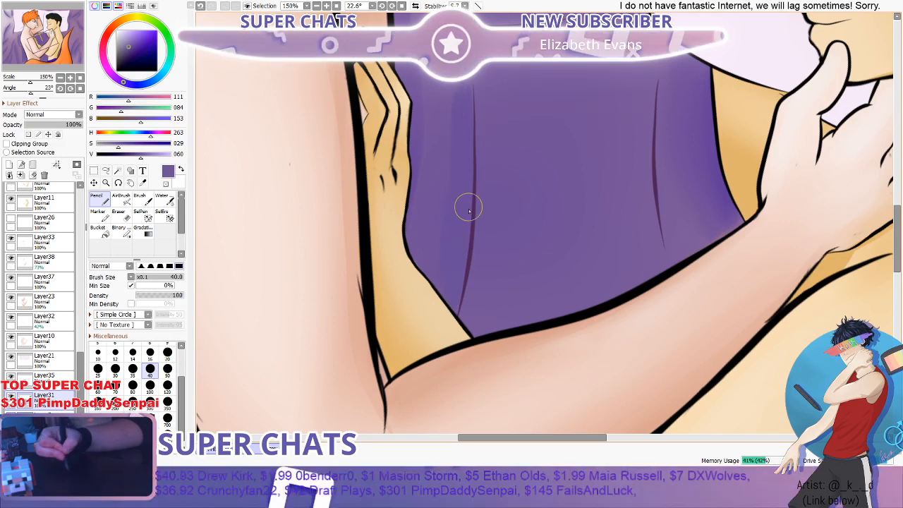
# - Lower the purple's brightness value to 46 and paint shadow strokes along both long fold lines between the figures, redoing unsuccessful strokes
pyautogui.click(130, 155)
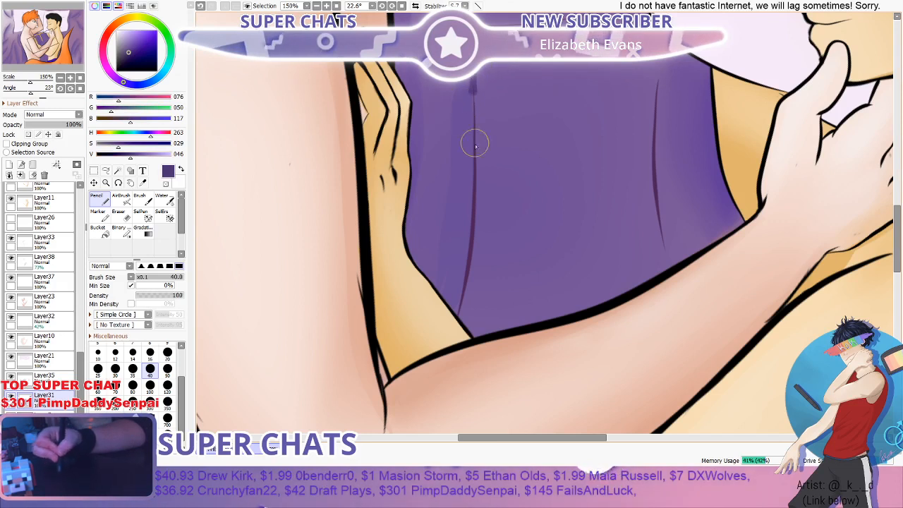
pyautogui.moveTo(475, 143)
pyautogui.mouseDown()
pyautogui.moveTo(477, 220)
pyautogui.moveTo(442, 336)
pyautogui.mouseUp()
pyautogui.hotkey('ctrl', 'z')
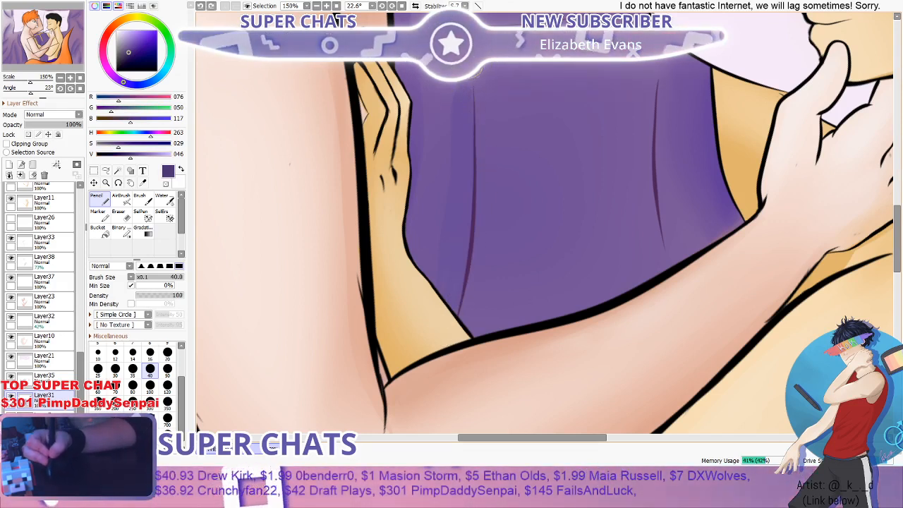
pyautogui.moveTo(473, 83)
pyautogui.mouseDown()
pyautogui.moveTo(467, 240)
pyautogui.moveTo(445, 333)
pyautogui.mouseUp()
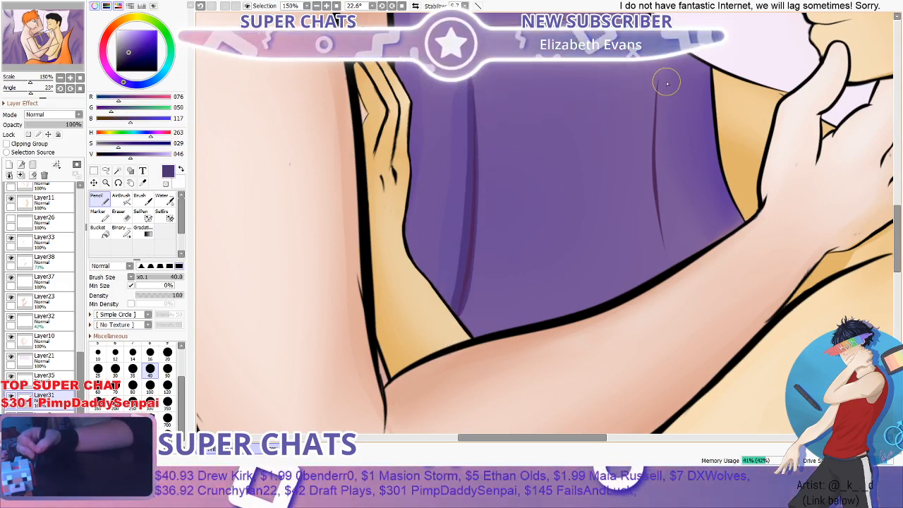
pyautogui.moveTo(660, 89)
pyautogui.mouseDown()
pyautogui.moveTo(654, 216)
pyautogui.moveTo(671, 256)
pyautogui.moveTo(662, 237)
pyautogui.moveTo(666, 66)
pyautogui.mouseUp()
pyautogui.hotkey('ctrl', 'z')
pyautogui.scroll(-3, 664, 71)
pyautogui.scroll(2, 508, 116)
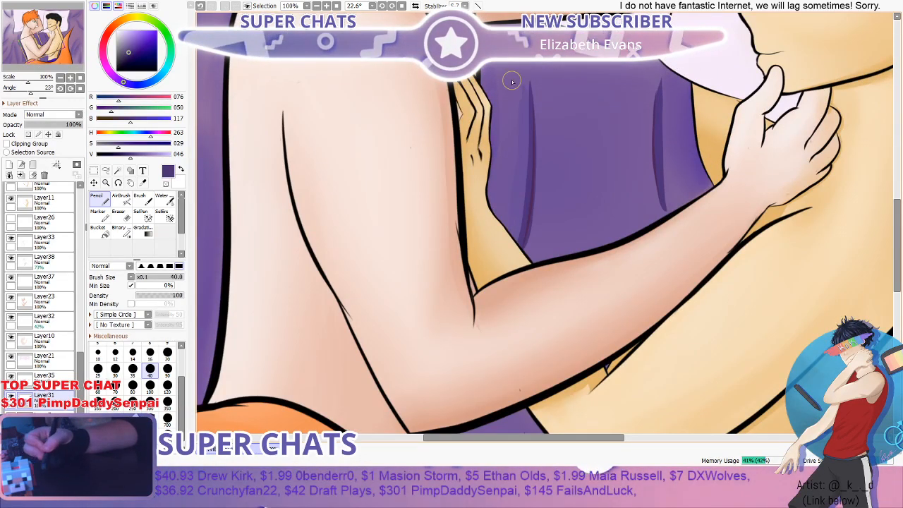
# - Blend the shadow along the fold nearest the hand on the chest into the blanket with the Water brush at size 50
pyautogui.press('b')
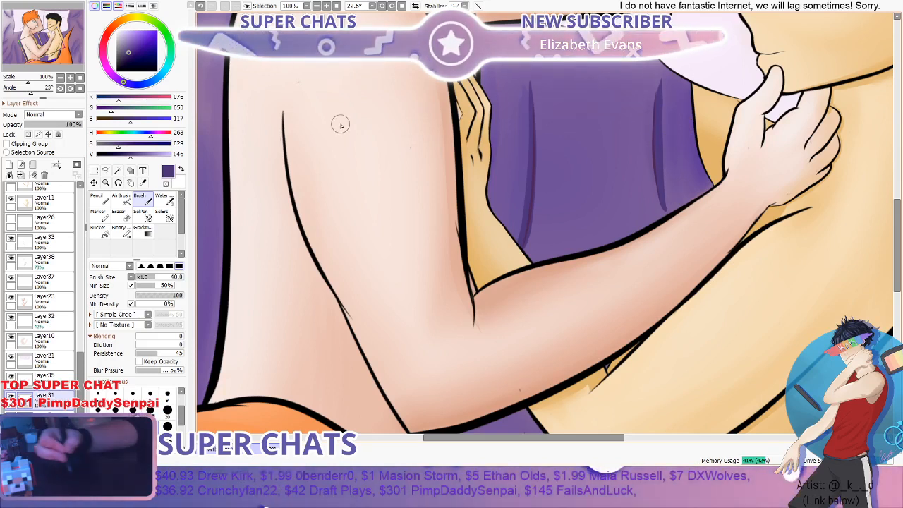
pyautogui.click(161, 201)
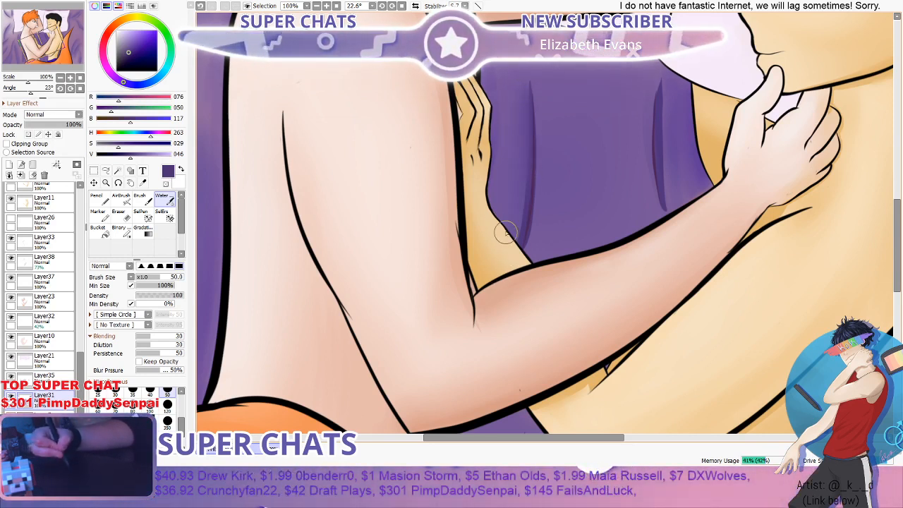
pyautogui.moveTo(518, 178); pyautogui.dragTo(508, 236)
pyautogui.moveTo(514, 199); pyautogui.dragTo(504, 281)
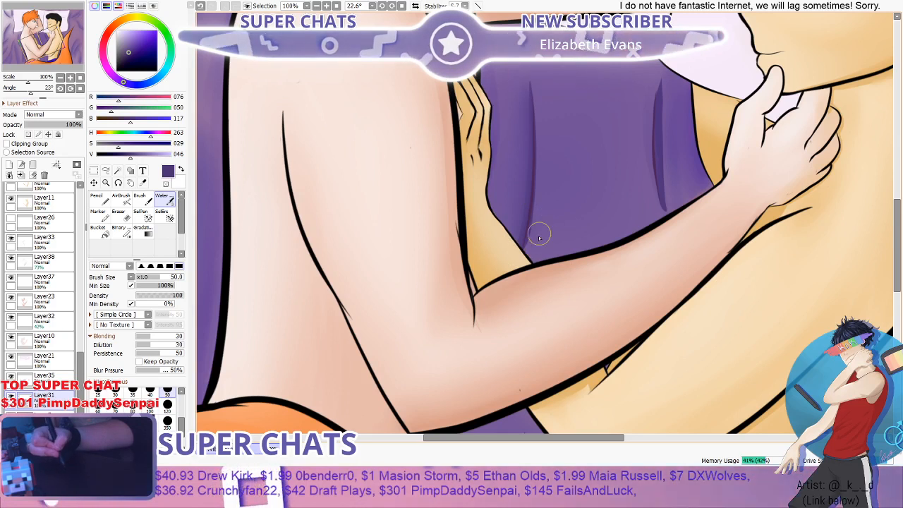
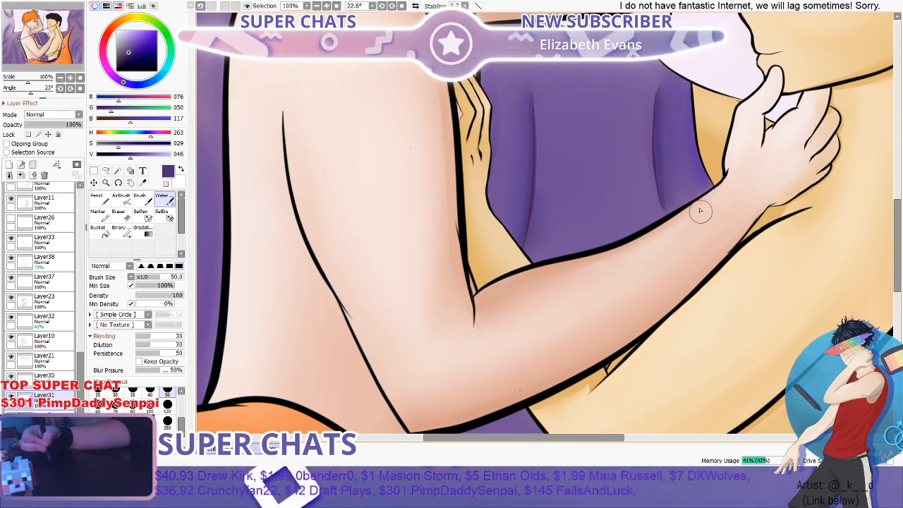
# - Sample a dark purple at the blanket's edge beside the hand and draw a thin diagonal fold line between the figures, redoing the first stroke
pyautogui.scroll(-3, 644, 106)
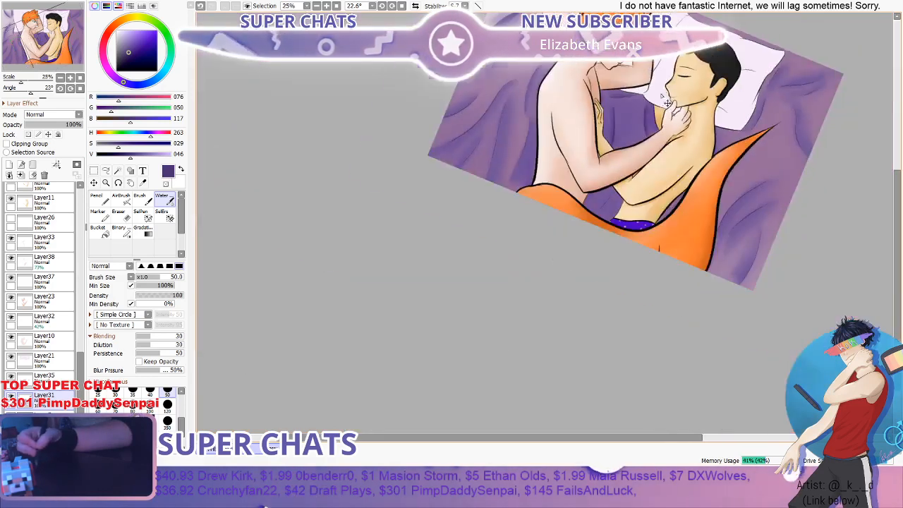
pyautogui.scroll(3, 641, 108)
pyautogui.press('n')
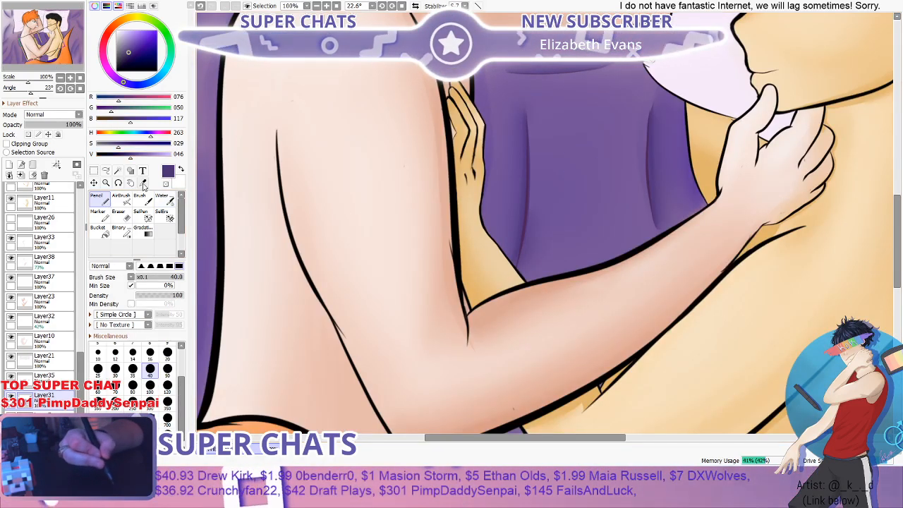
pyautogui.click(143, 182)
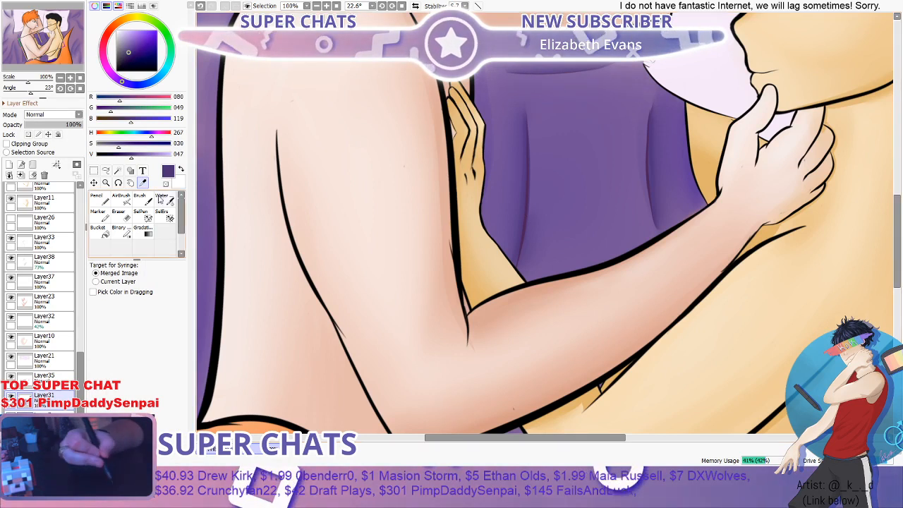
pyautogui.click(482, 161)
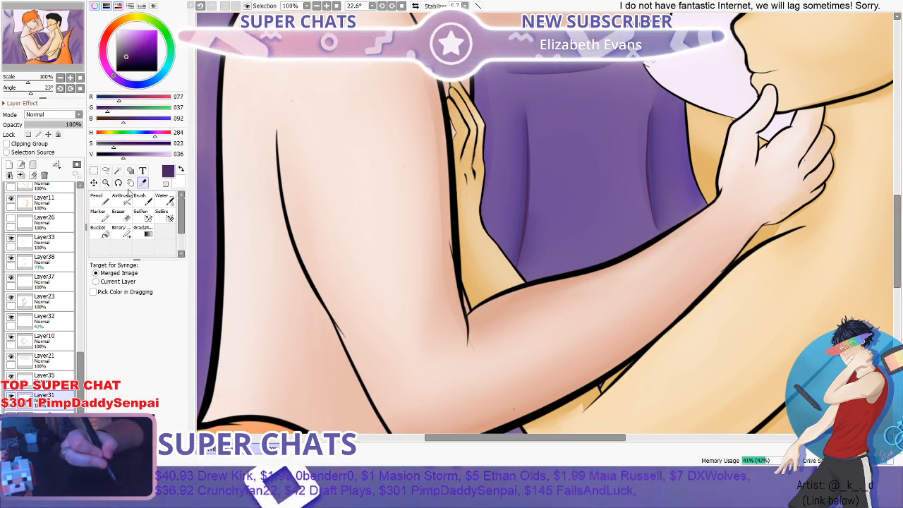
pyautogui.click(105, 203)
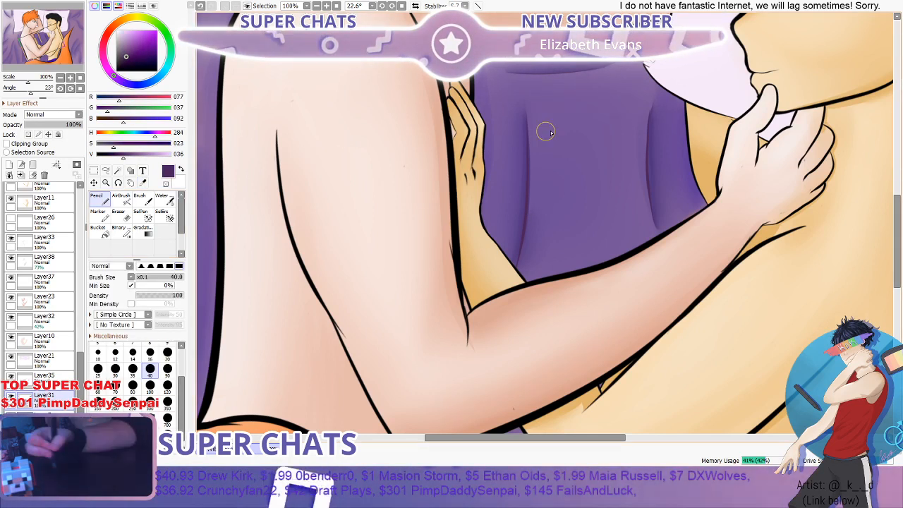
pyautogui.moveTo(603, 113); pyautogui.dragTo(570, 227)
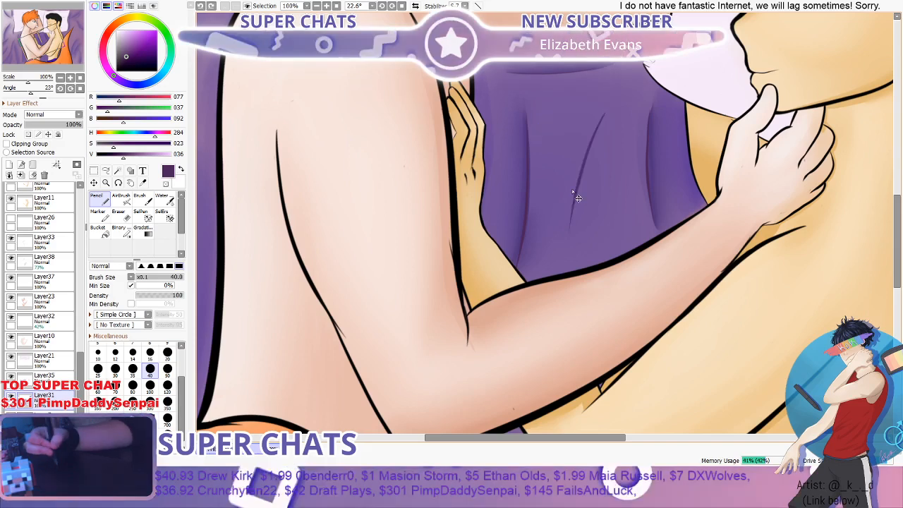
pyautogui.hotkey('ctrl', 'z')
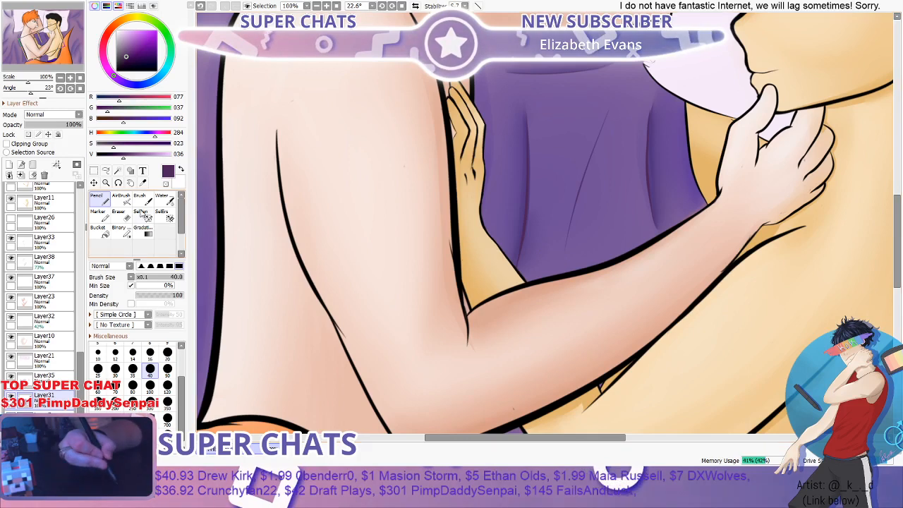
# - Sample a mid purple (RGB 110, 83, 153) from the shaded blanket beside the red-haired figure's pillow
pyautogui.click(142, 183)
pyautogui.scroll(-3, 547, 69)
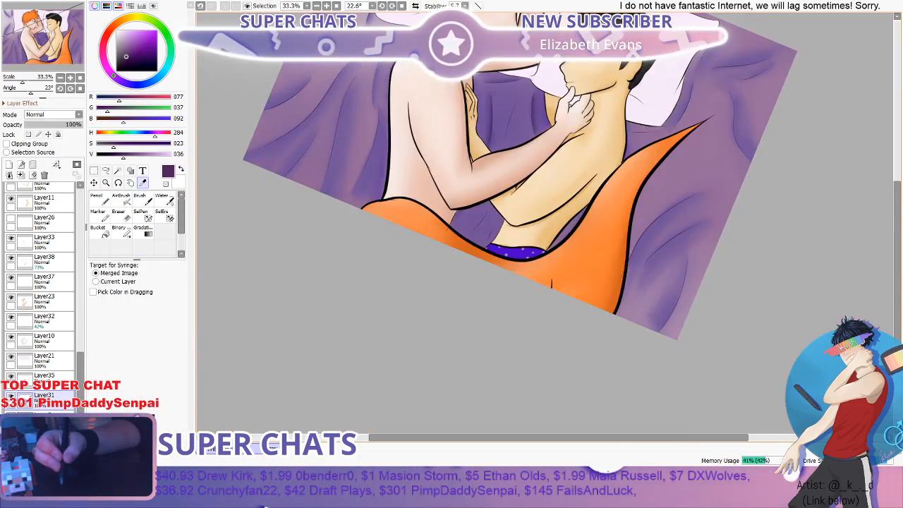
pyautogui.click(695, 96)
pyautogui.moveTo(897, 198); pyautogui.dragTo(896, 164)
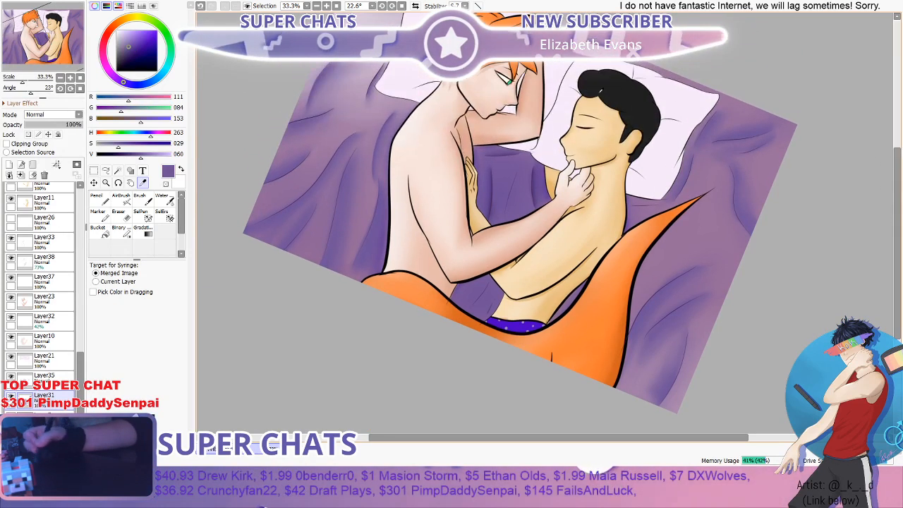
pyautogui.click(377, 103)
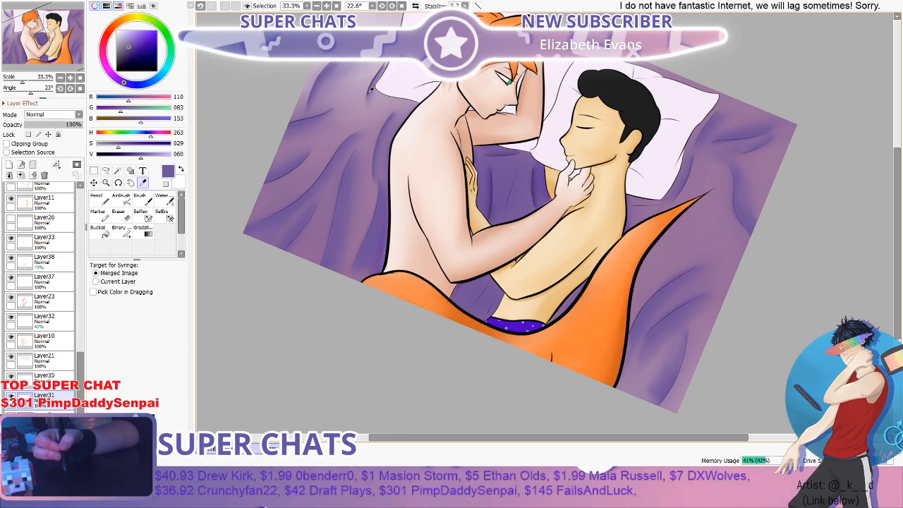
pyautogui.scroll(3, 497, 122)
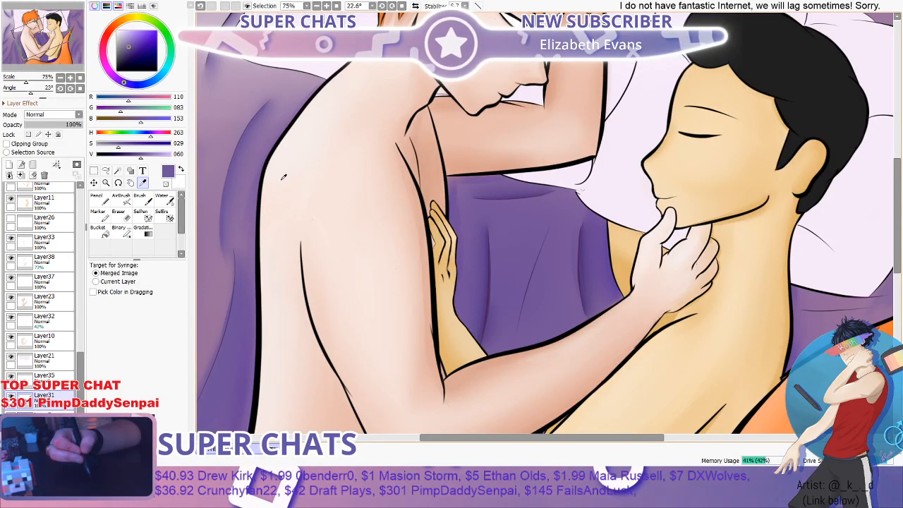
pyautogui.scroll(-3, 283, 177)
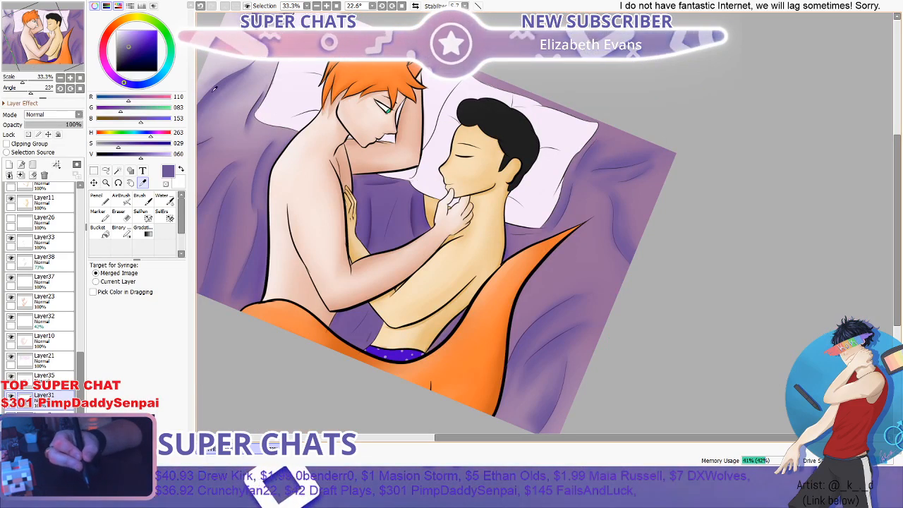
pyautogui.scroll(-1, 279, 103)
pyautogui.scroll(1, 402, 218)
pyautogui.scroll(-2, 352, 149)
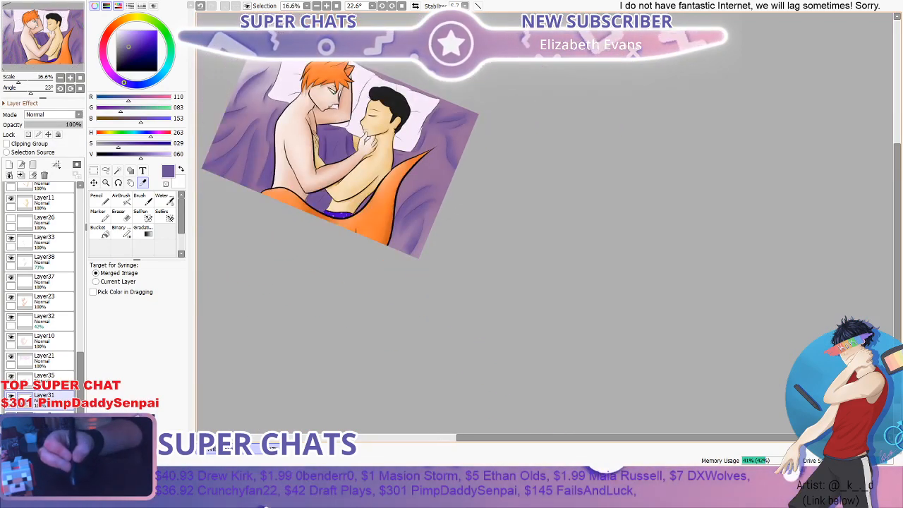
pyautogui.click(353, 125)
pyautogui.click(342, 143)
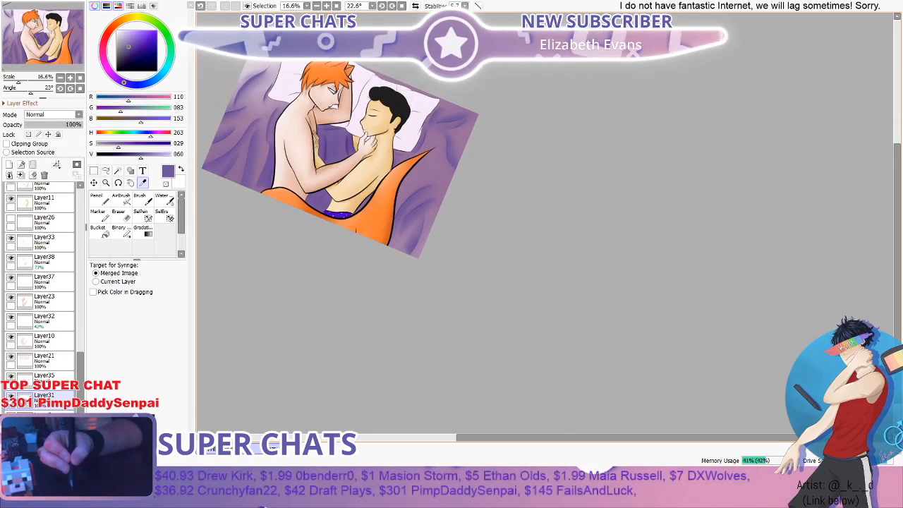
# - Paint a mid-purple shadow along the diagonal fold between the figures with the Pencil at size 40, redoing unsuccessful strokes
pyautogui.scroll(5, 339, 147)
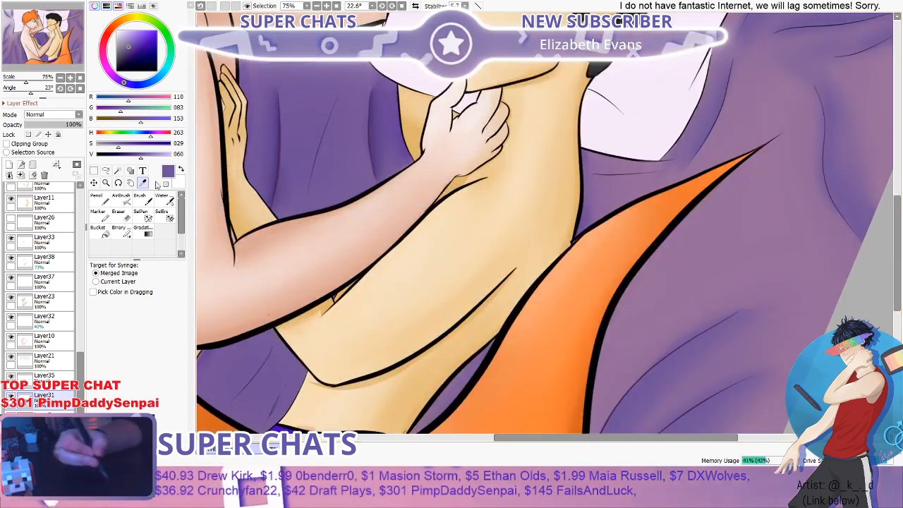
pyautogui.click(99, 211)
pyautogui.click(100, 201)
pyautogui.scroll(2, 374, 71)
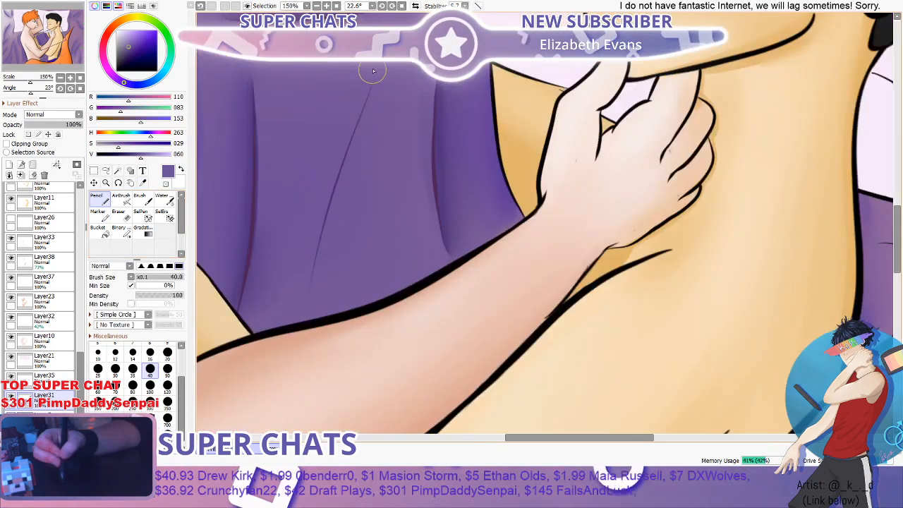
pyautogui.hotkey('ctrl', 'z')
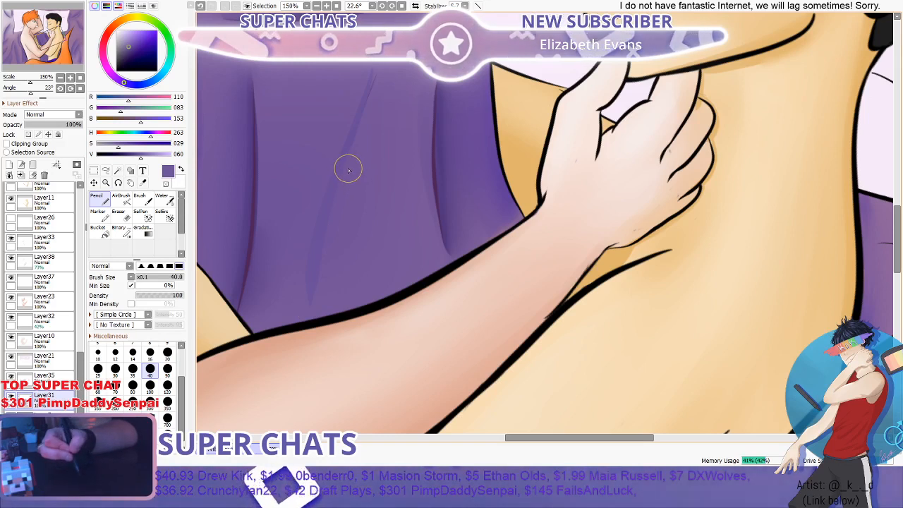
pyautogui.moveTo(376, 73); pyautogui.dragTo(311, 285)
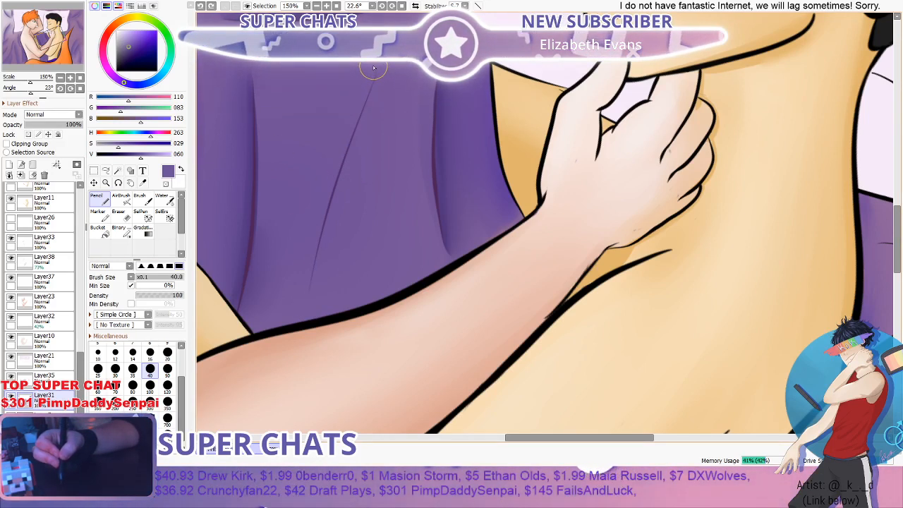
pyautogui.moveTo(374, 68); pyautogui.dragTo(313, 266)
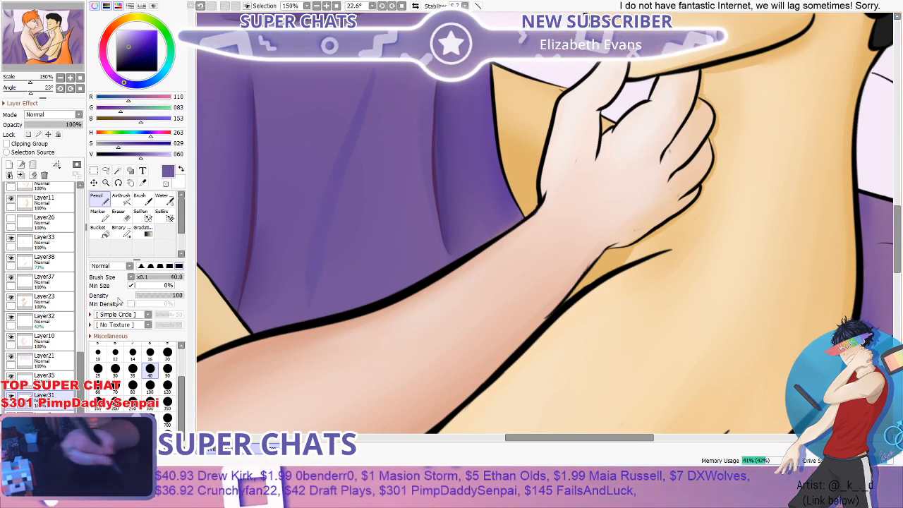
# - Widen the diagonal fold's shadow with the Brush at size 40 and soften it into the blanket with the Water brush at size 50
pyautogui.click(144, 200)
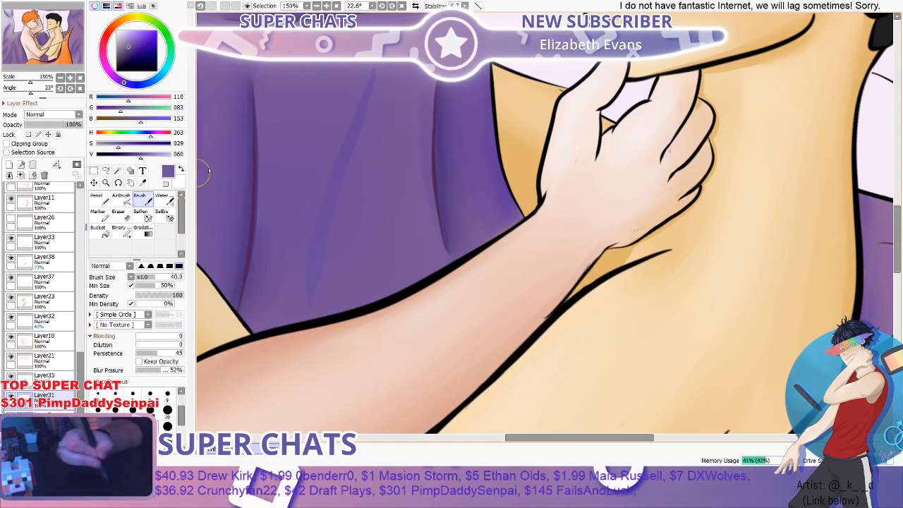
pyautogui.moveTo(383, 70)
pyautogui.mouseDown()
pyautogui.moveTo(337, 254)
pyautogui.moveTo(317, 295)
pyautogui.mouseUp()
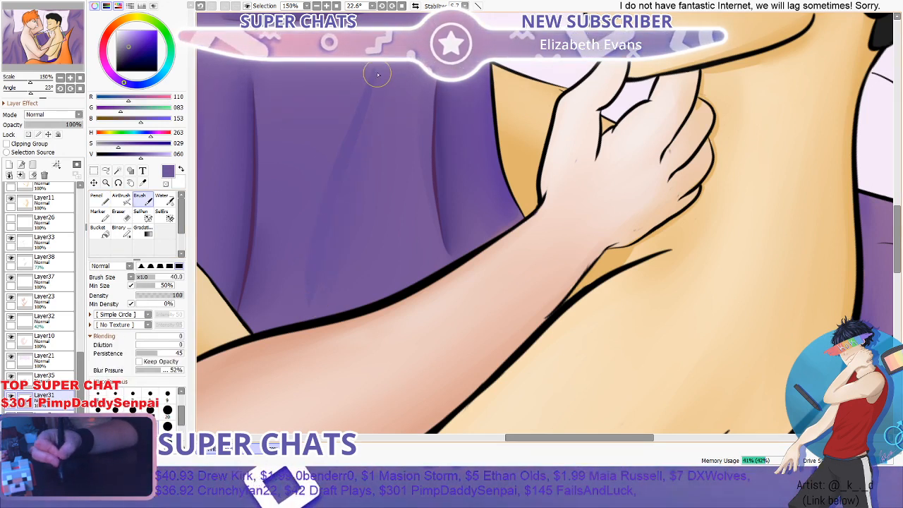
pyautogui.moveTo(377, 73); pyautogui.dragTo(341, 310)
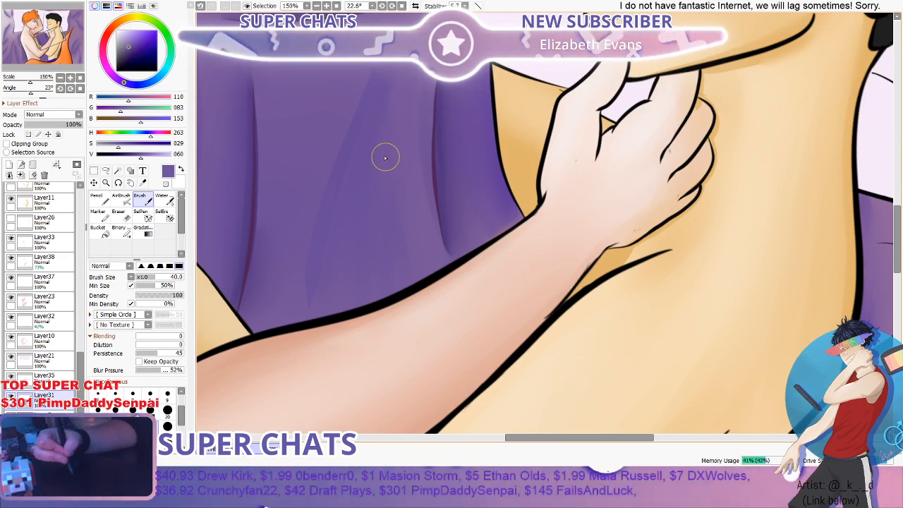
pyautogui.click(164, 199)
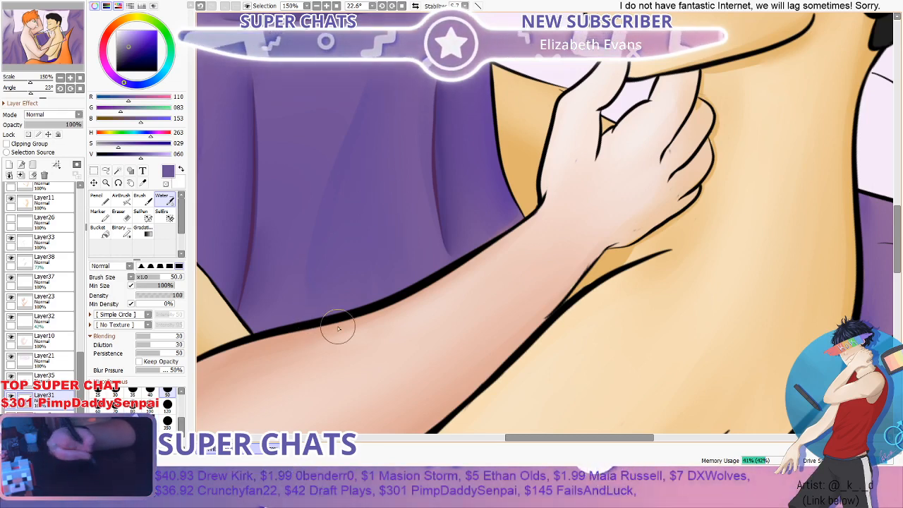
# - Sample a dark purple (RGB 76, 34, 90) from a fold line behind the red-haired figure's back and ready the Pencil at size 40
pyautogui.scroll(-6, 423, 115)
pyautogui.scroll(1, 300, 76)
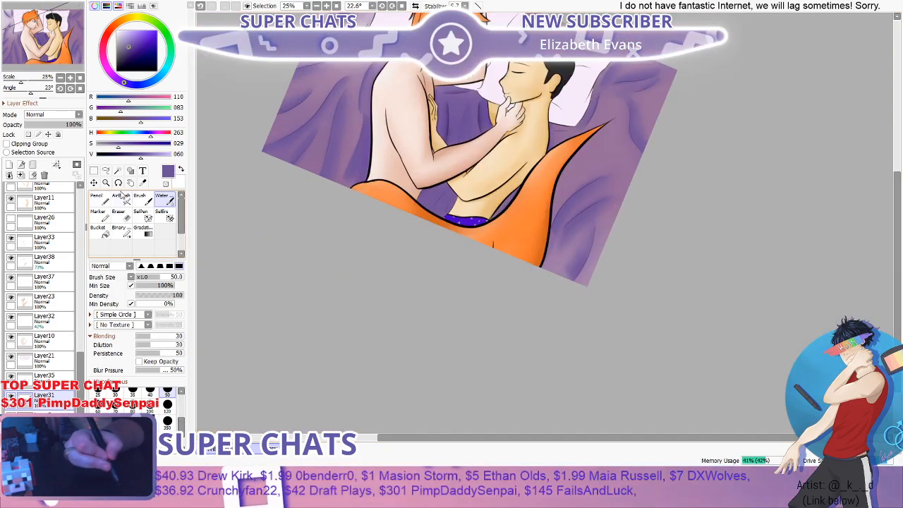
pyautogui.click(101, 201)
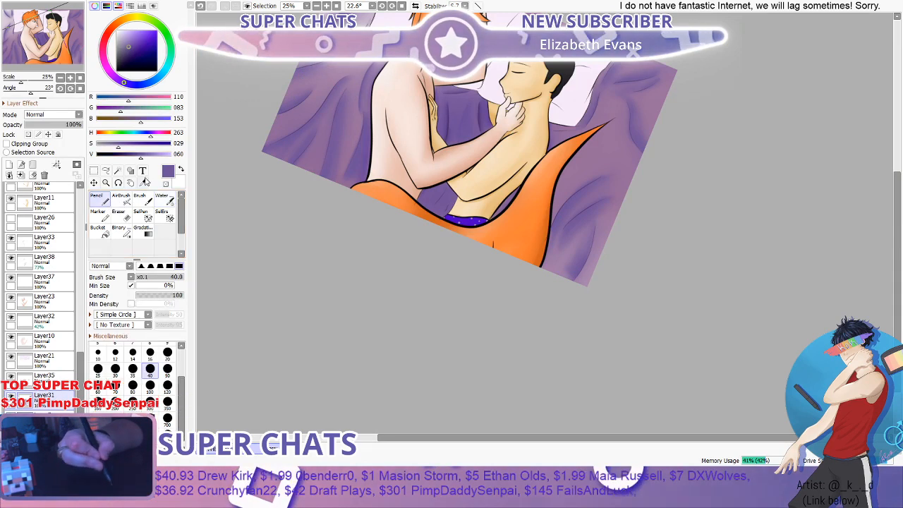
pyautogui.click(143, 182)
pyautogui.scroll(5, 311, 111)
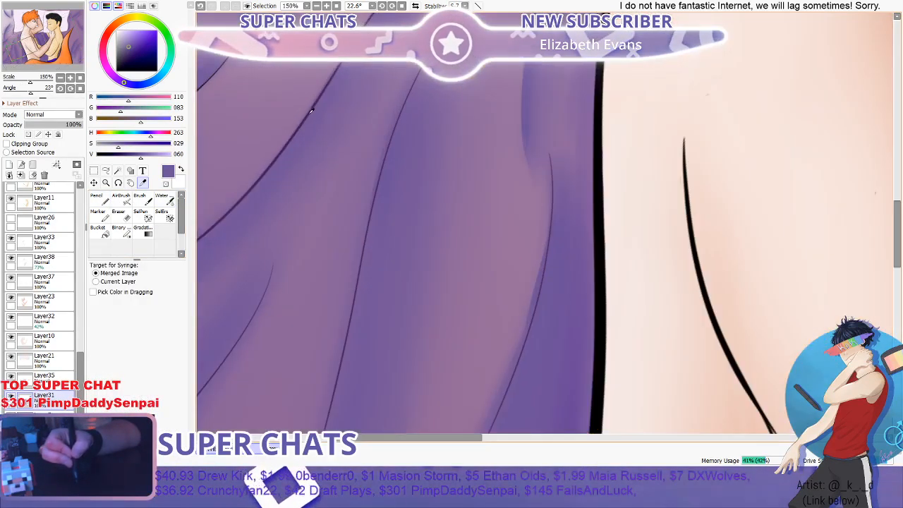
pyautogui.click(311, 111)
pyautogui.click(101, 201)
pyautogui.scroll(-2, 509, 141)
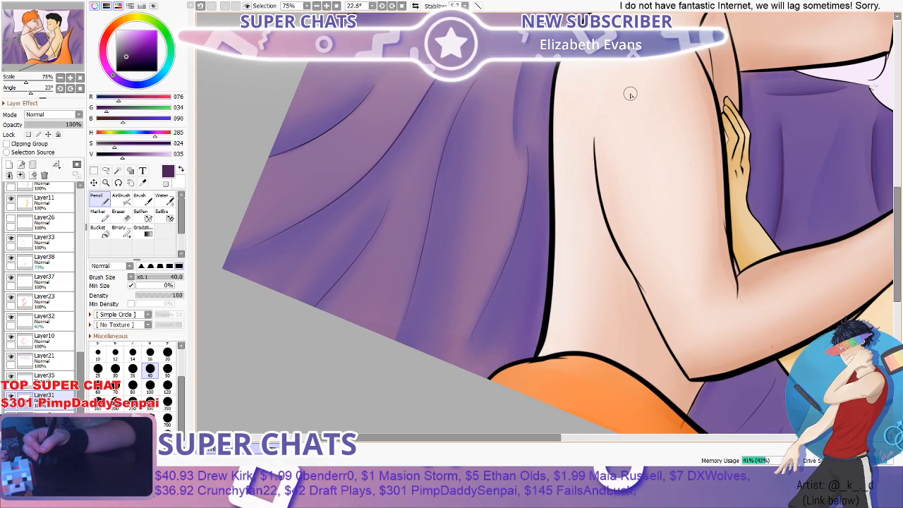
# - Show the light-streak overlay on Layer22 and check the blanket shading between the figures beneath it
pyautogui.scroll(-3, 631, 94)
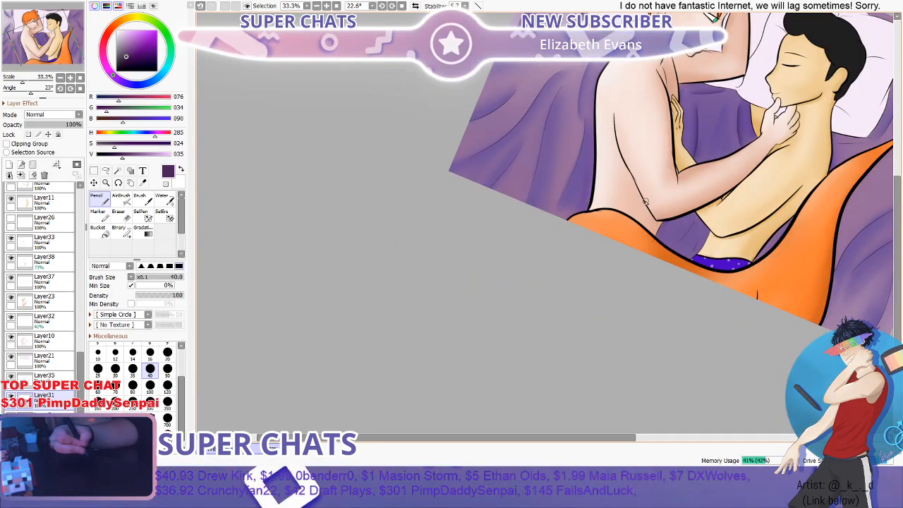
pyautogui.moveTo(383, 437); pyautogui.dragTo(468, 439)
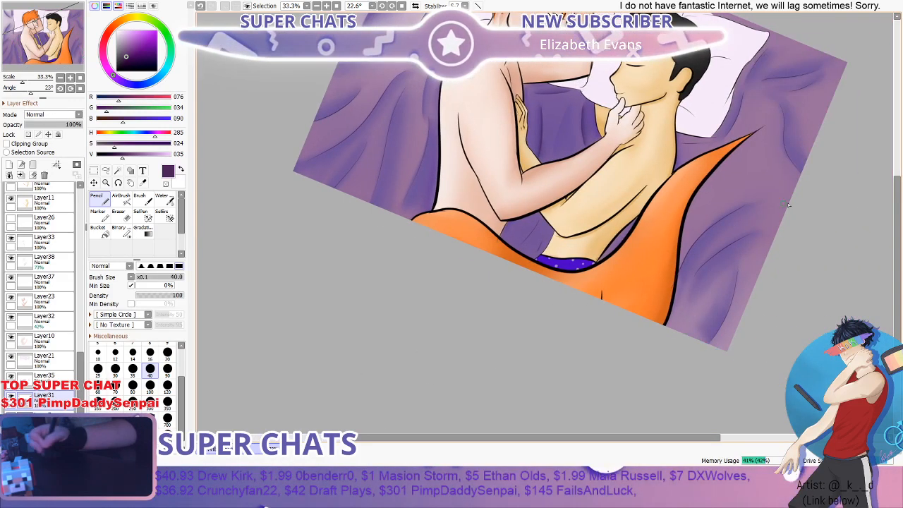
pyautogui.moveTo(899, 223); pyautogui.dragTo(899, 188)
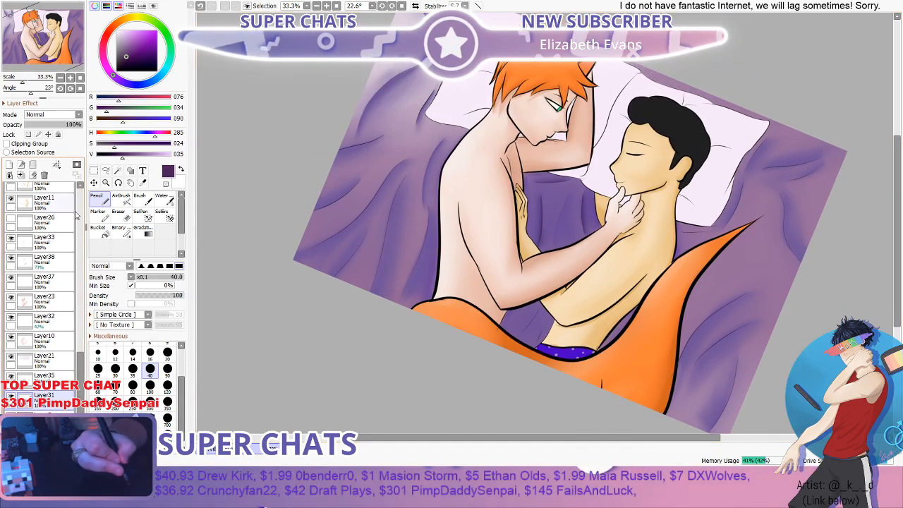
pyautogui.scroll(10, 76, 215)
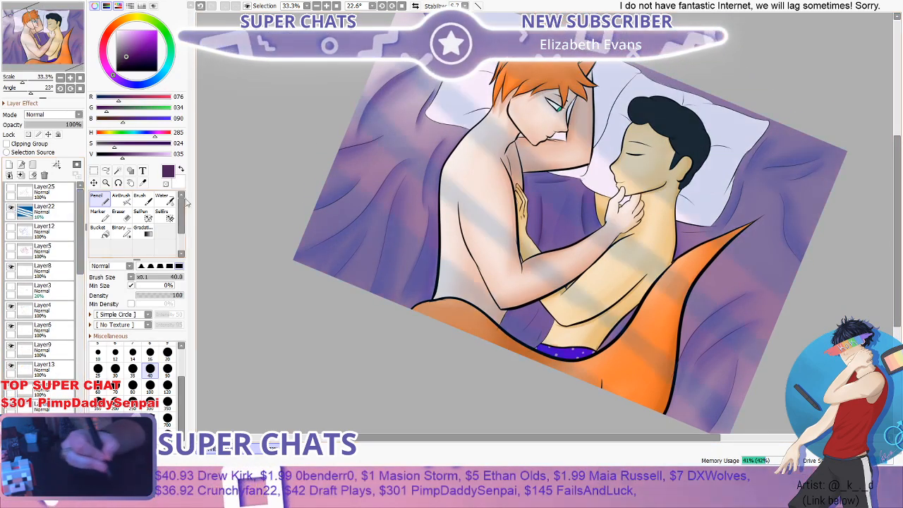
pyautogui.scroll(-2, 345, 200)
pyautogui.scroll(4, 600, 192)
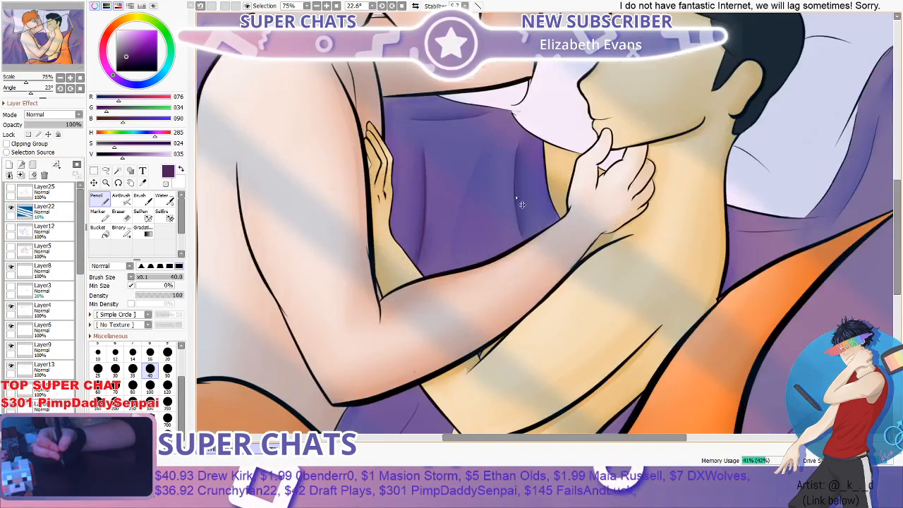
pyautogui.scroll(1, 522, 205)
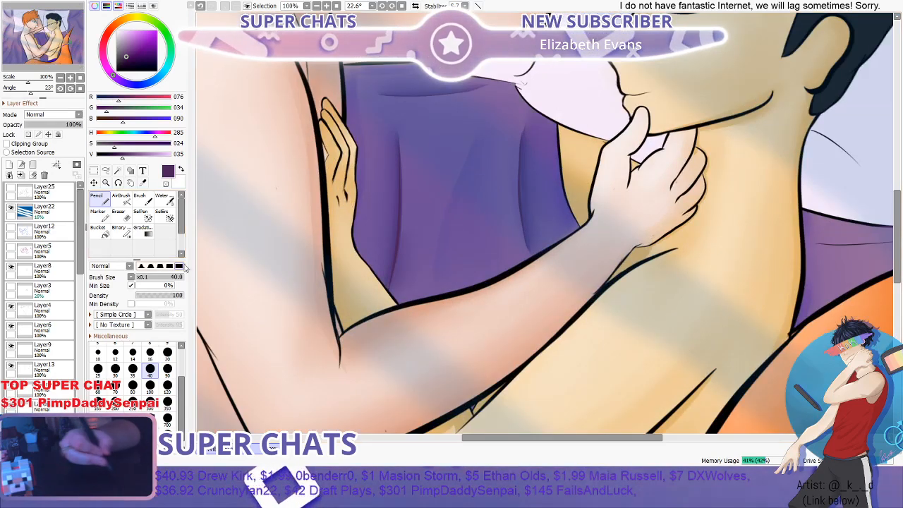
pyautogui.scroll(-15, 39, 282)
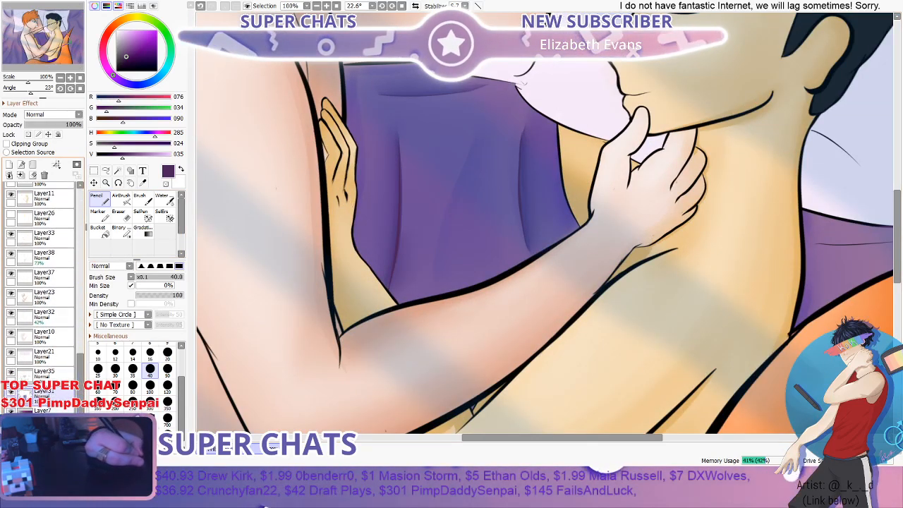
pyautogui.scroll(1, 435, 137)
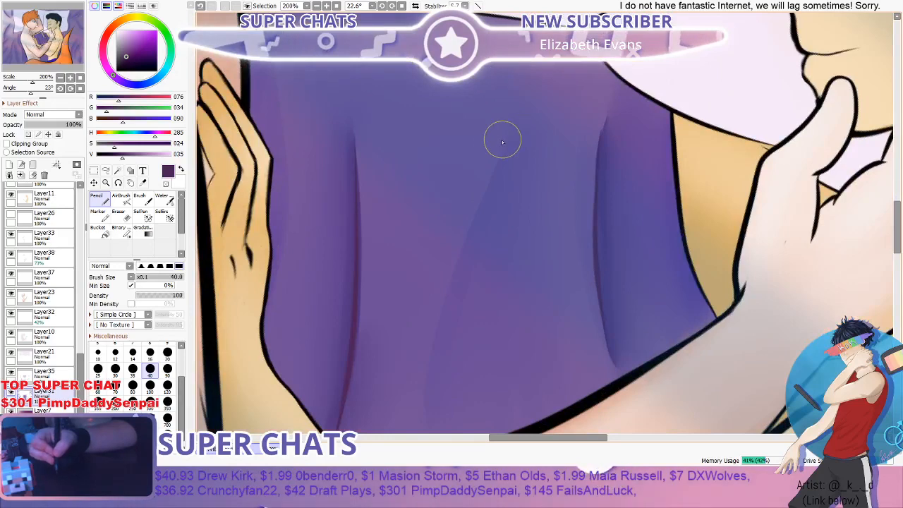
# - Undo the last stroke and redraw a dark purple line along the diagonal blanket fold between the figures with the Pencil at size 40
pyautogui.hotkey('ctrl', 'z')
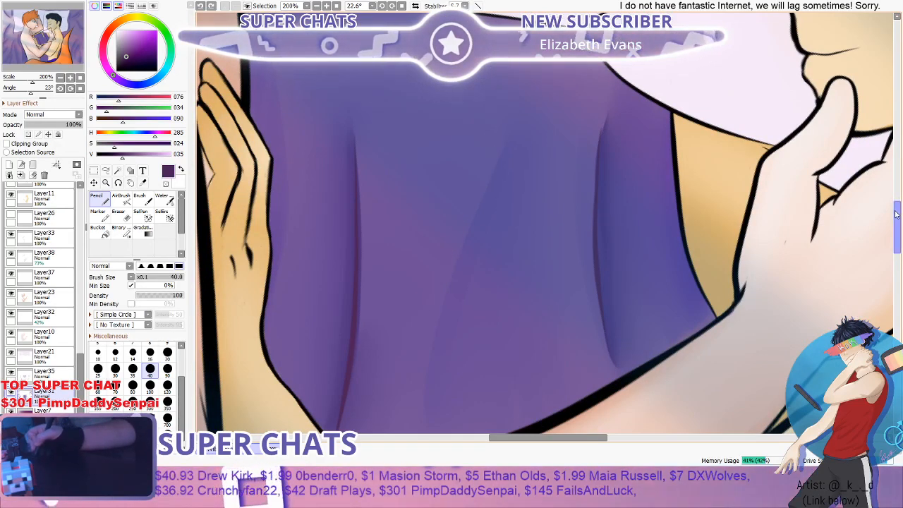
pyautogui.moveTo(895, 215); pyautogui.dragTo(893, 222)
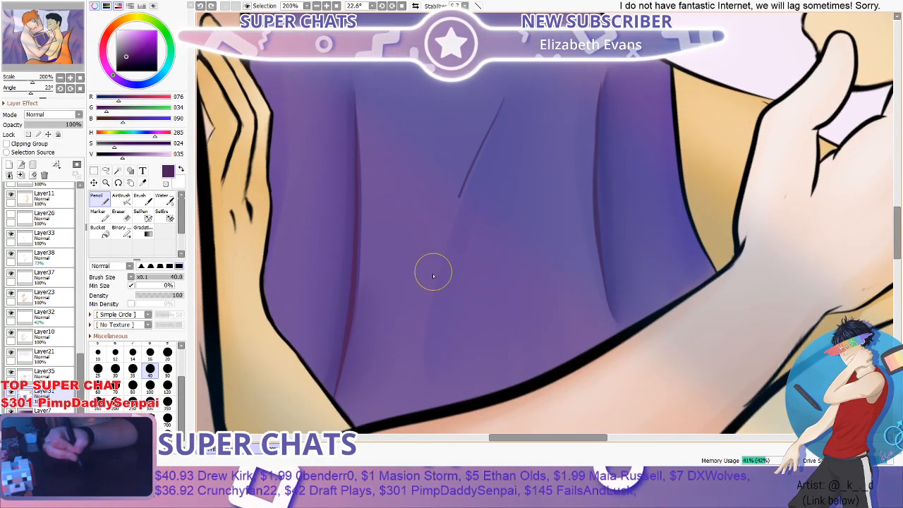
pyautogui.scroll(-4, 563, 172)
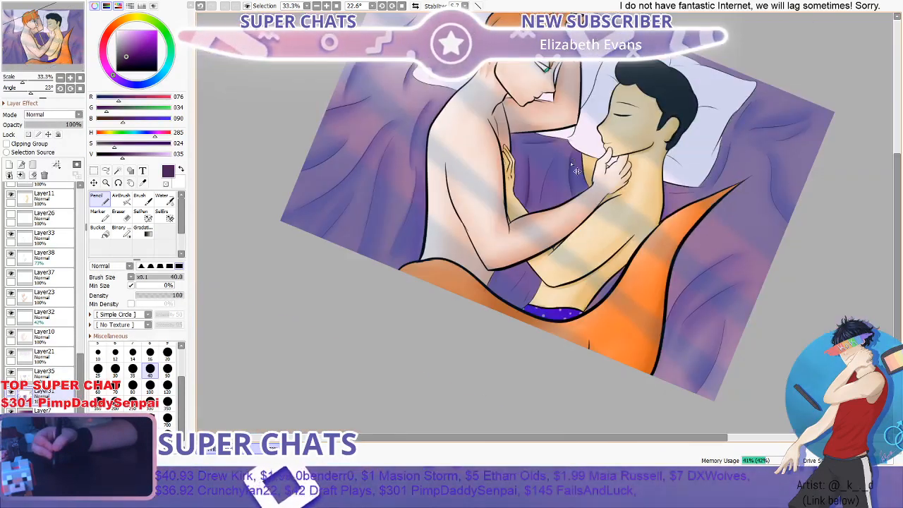
# - Examine the blanket folds across the whole illustration under the light streaks
pyautogui.scroll(-1, 570, 159)
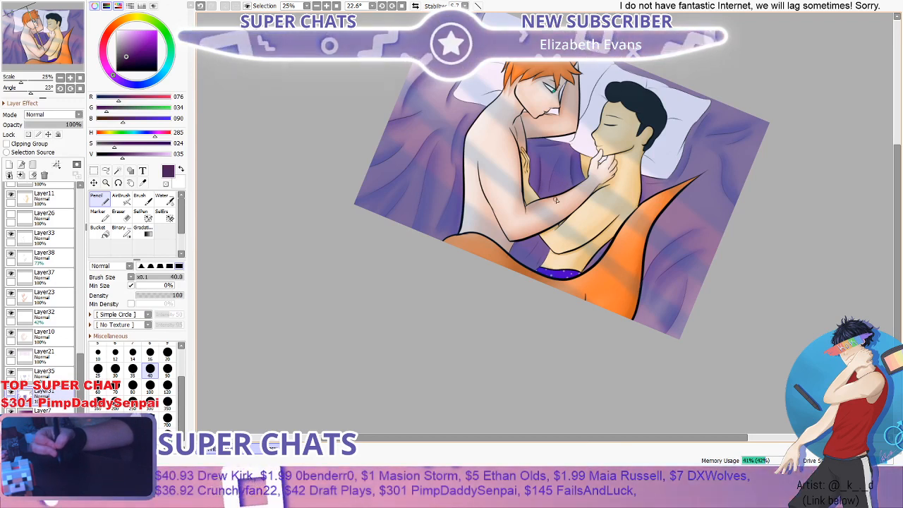
pyautogui.scroll(-1, 574, 188)
pyautogui.scroll(1, 574, 188)
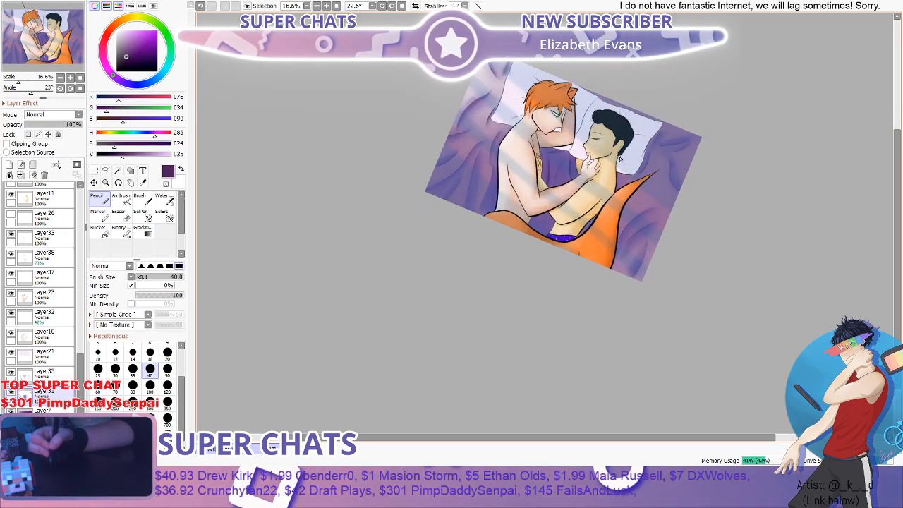
pyautogui.moveTo(897, 147); pyautogui.dragTo(881, 184)
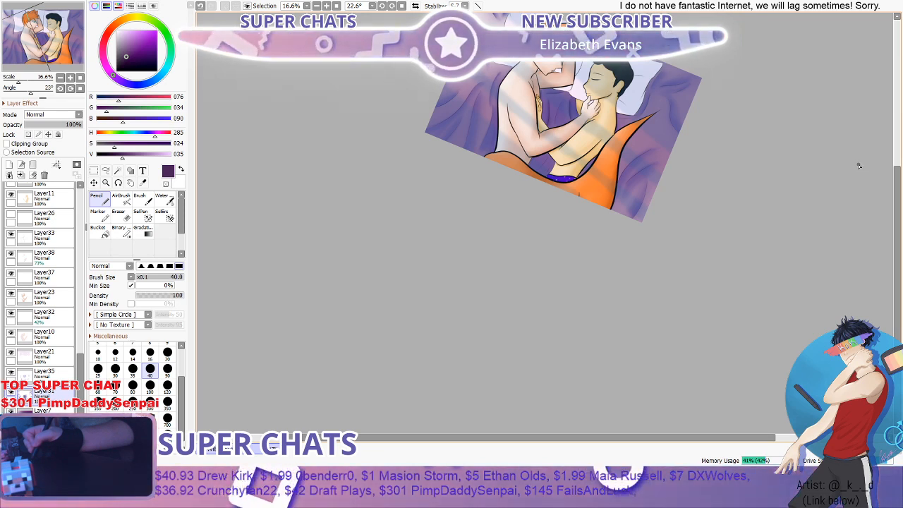
pyautogui.scroll(-1, 785, 148)
pyautogui.scroll(2, 785, 147)
pyautogui.moveTo(899, 178); pyautogui.dragTo(900, 148)
pyautogui.scroll(4, 587, 180)
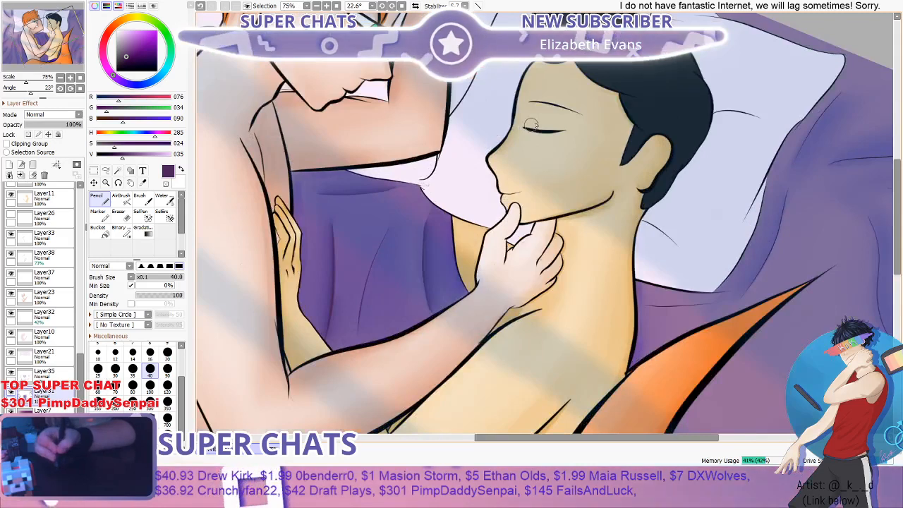
pyautogui.scroll(-3, 566, 142)
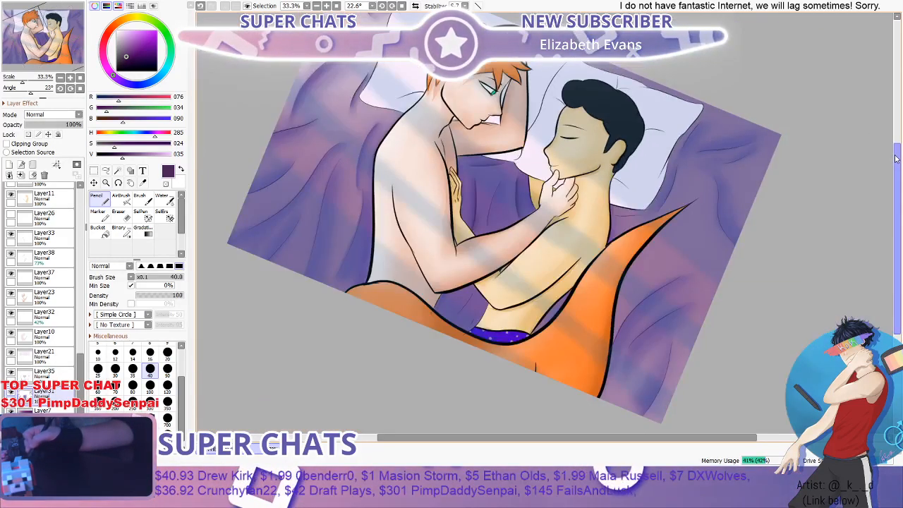
pyautogui.moveTo(896, 159)
pyautogui.mouseDown()
pyautogui.moveTo(897, 191)
pyautogui.moveTo(895, 169)
pyautogui.mouseUp()
# - Sample a blue-purple (RGB 101, 84, 154) from the shaded blanket folds beside the red-haired figure's pillow
pyautogui.scroll(5, 464, 296)
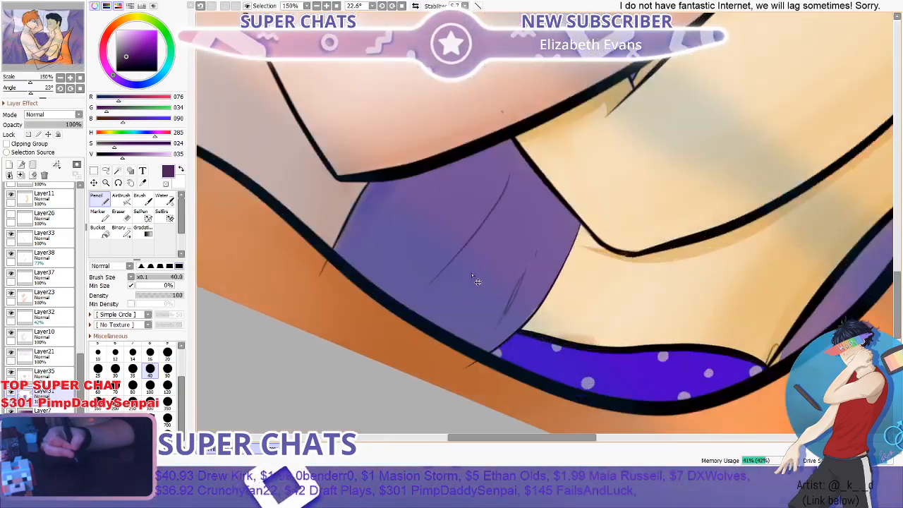
pyautogui.scroll(1, 477, 281)
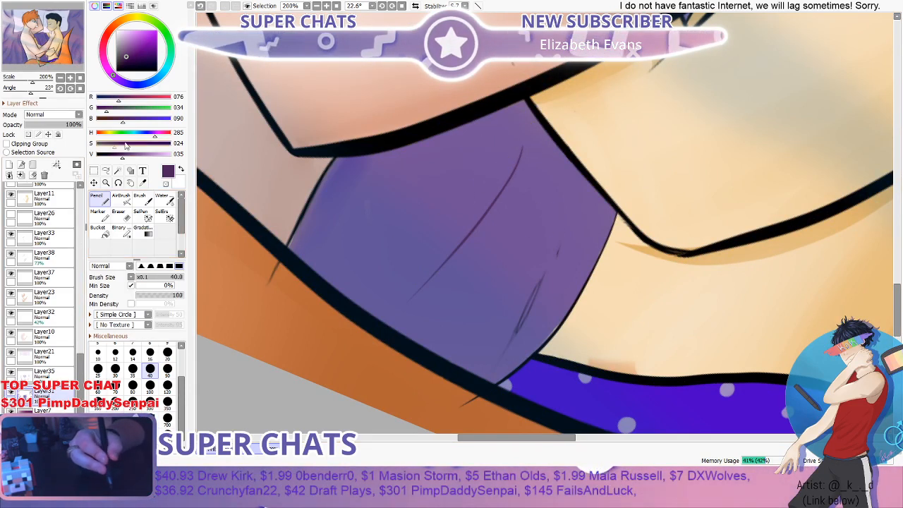
pyautogui.click(142, 183)
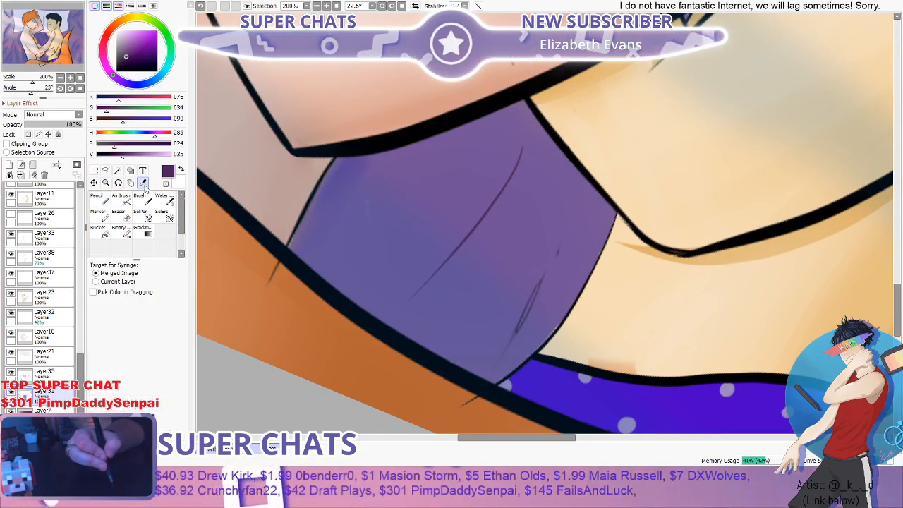
pyautogui.scroll(-3, 398, 144)
pyautogui.moveTo(892, 240); pyautogui.dragTo(902, 143)
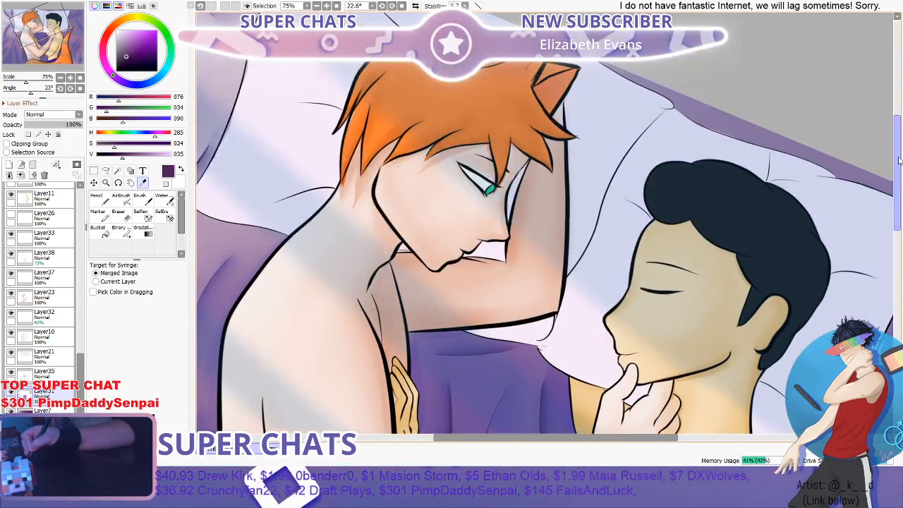
pyautogui.scroll(-2, 751, 177)
pyautogui.scroll(5, 404, 174)
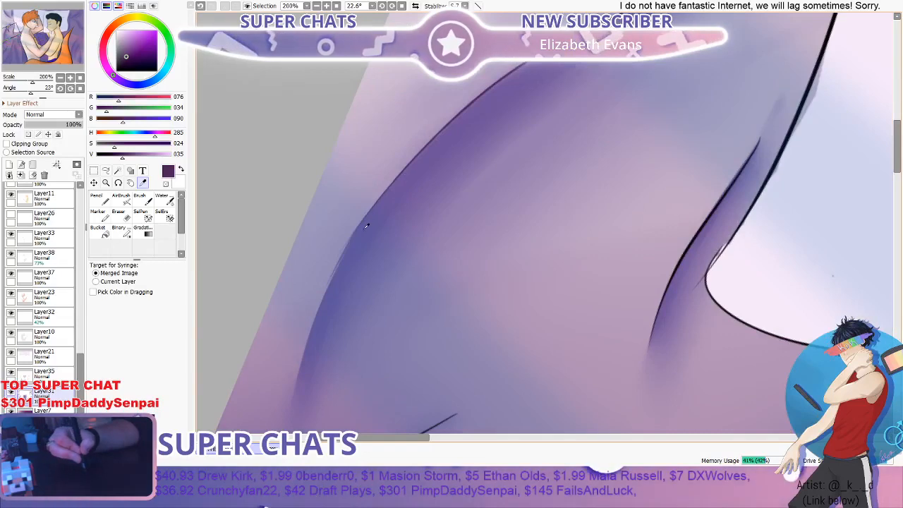
pyautogui.scroll(-4, 366, 226)
pyautogui.scroll(3, 557, 165)
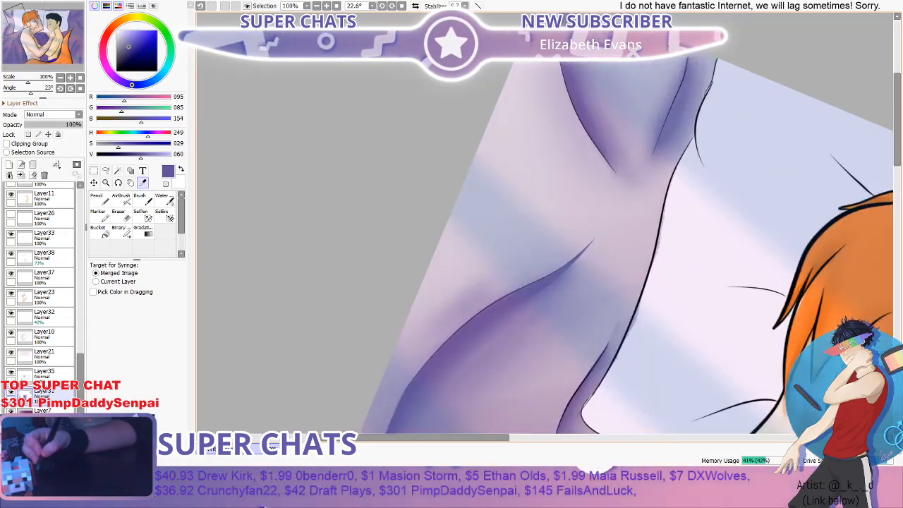
pyautogui.scroll(-5, 591, 83)
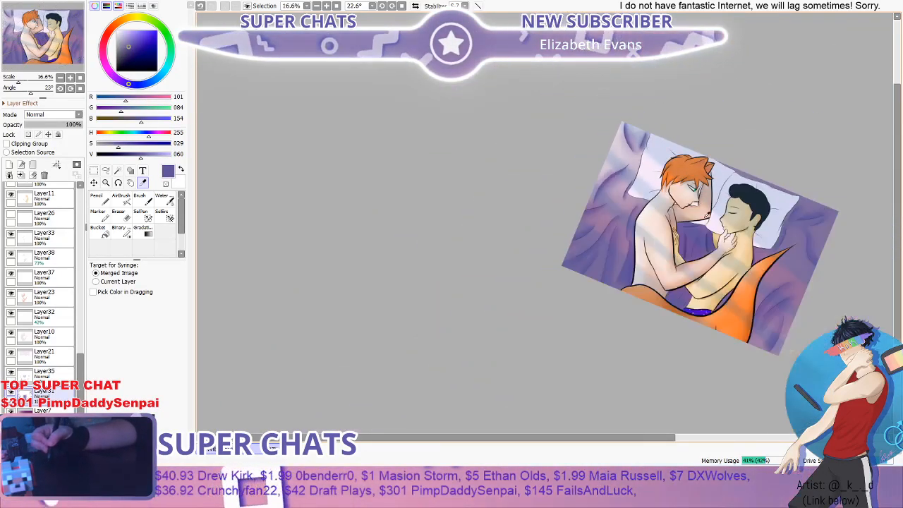
# - Shade beside the fold line in the small blanket patch above the tail with the Brush at size 40, softening it with the Water brush at size 50
pyautogui.scroll(4, 895, 231)
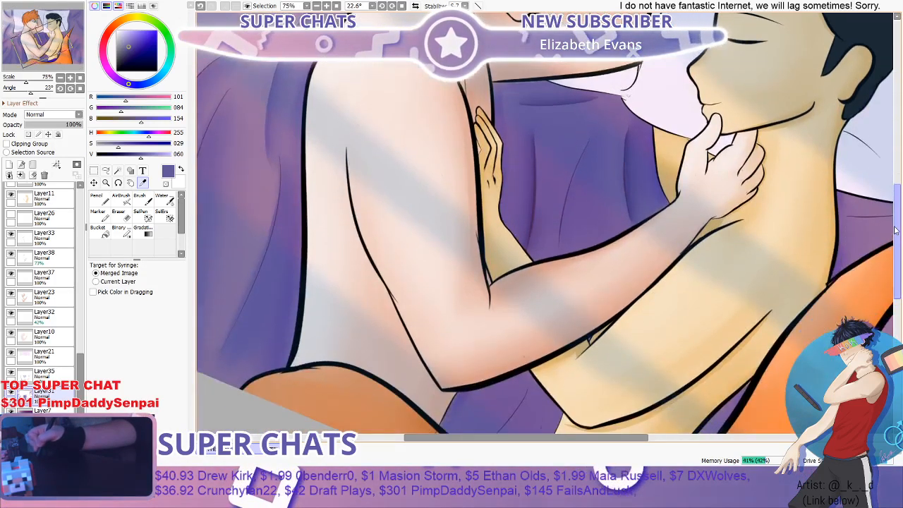
pyautogui.scroll(1, 601, 165)
pyautogui.click(144, 201)
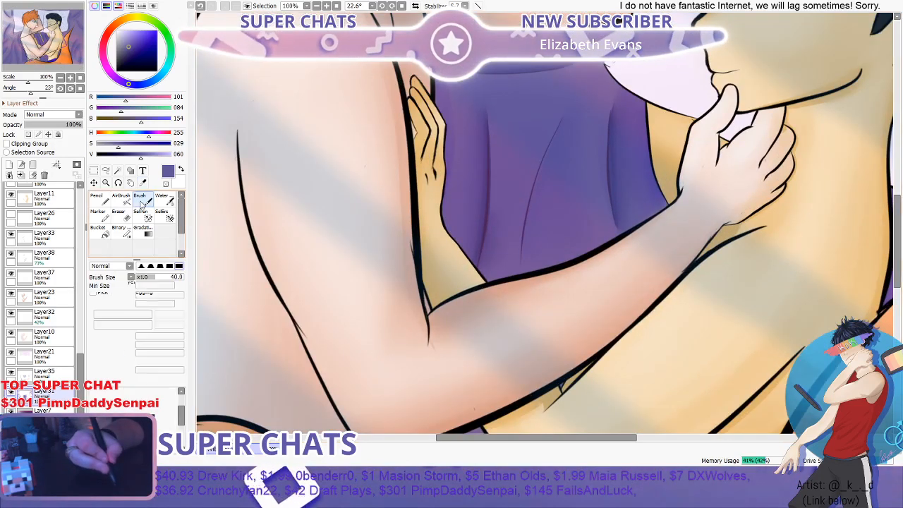
pyautogui.scroll(2, 508, 132)
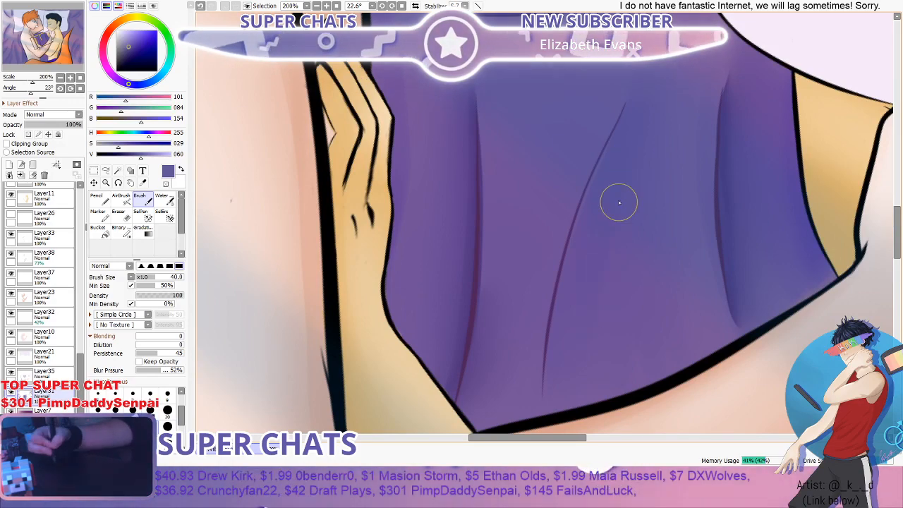
pyautogui.scroll(-4, 614, 204)
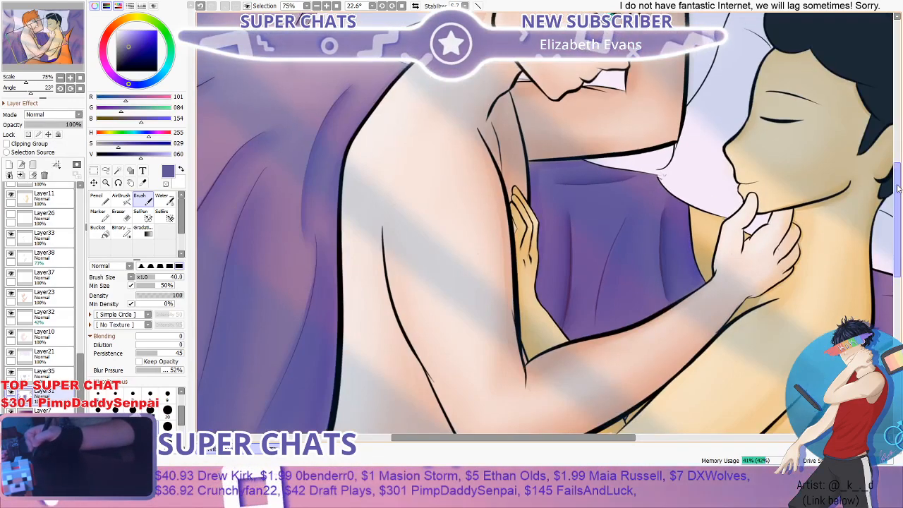
pyautogui.scroll(3, 600, 211)
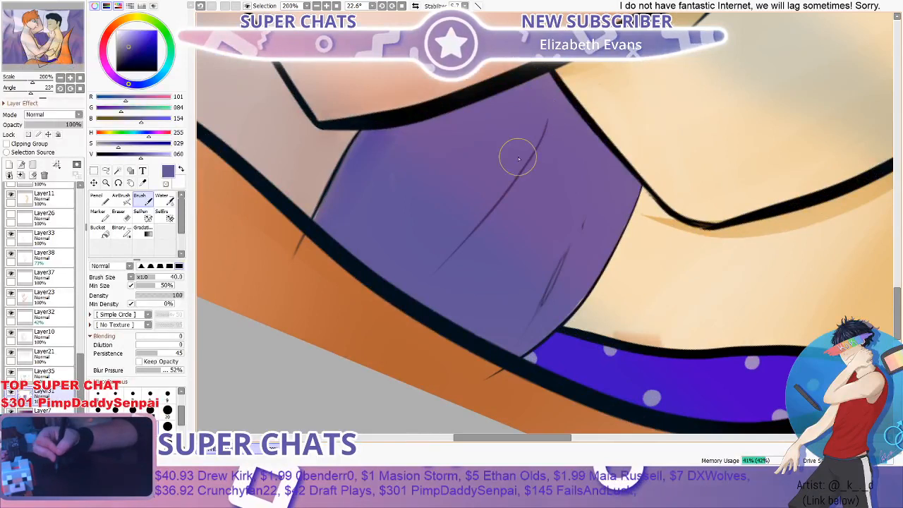
pyautogui.moveTo(419, 263); pyautogui.dragTo(533, 138)
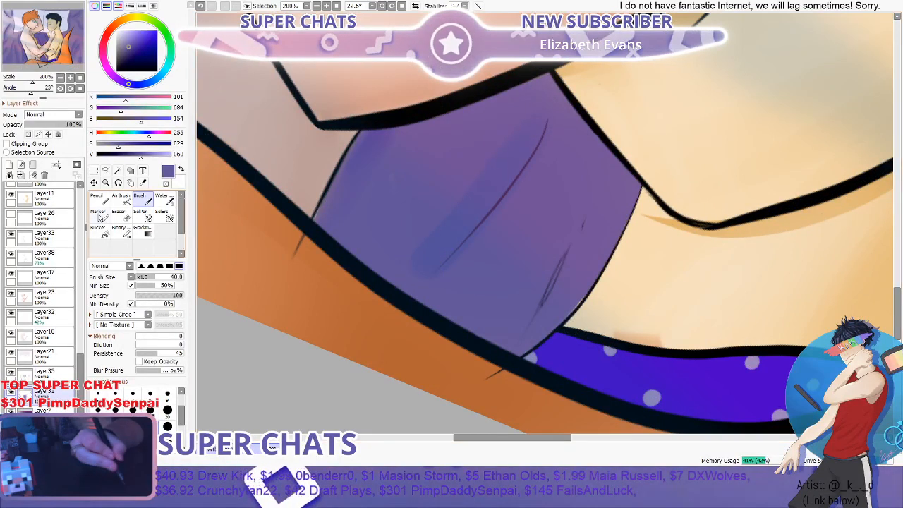
pyautogui.press('n')
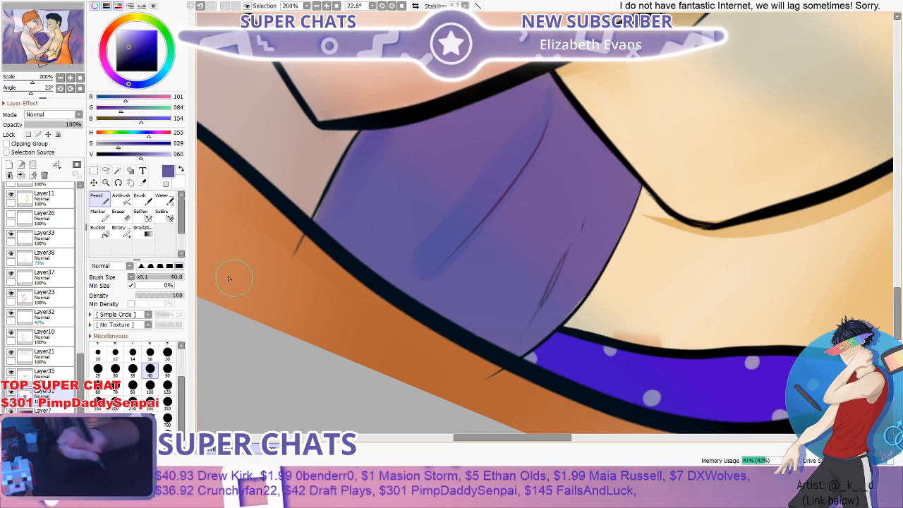
pyautogui.press('b')
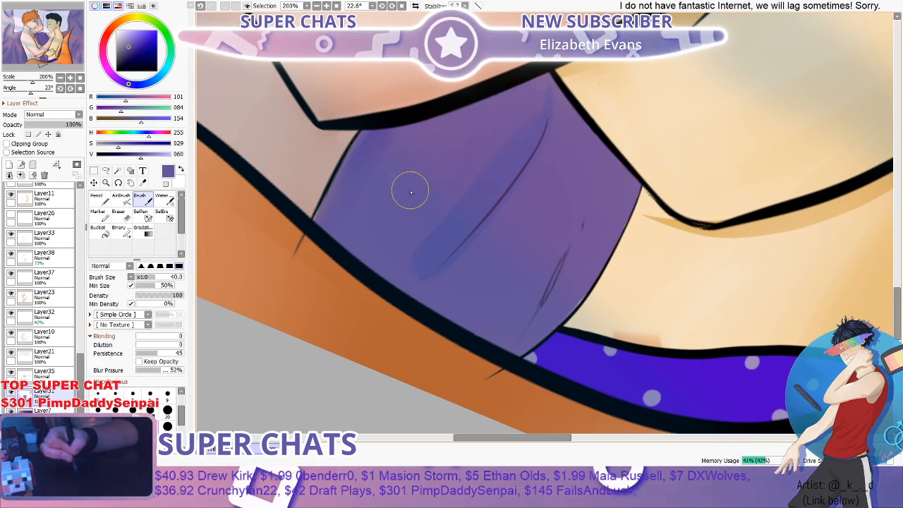
pyautogui.press('w')
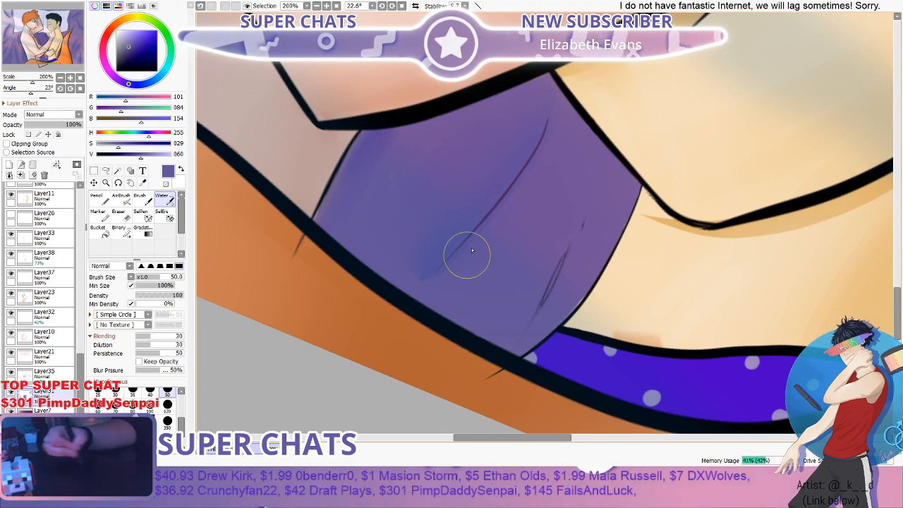
# - Examine the full illustration and the shaded blanket between the figures beneath the light streaks
pyautogui.scroll(-5, 494, 170)
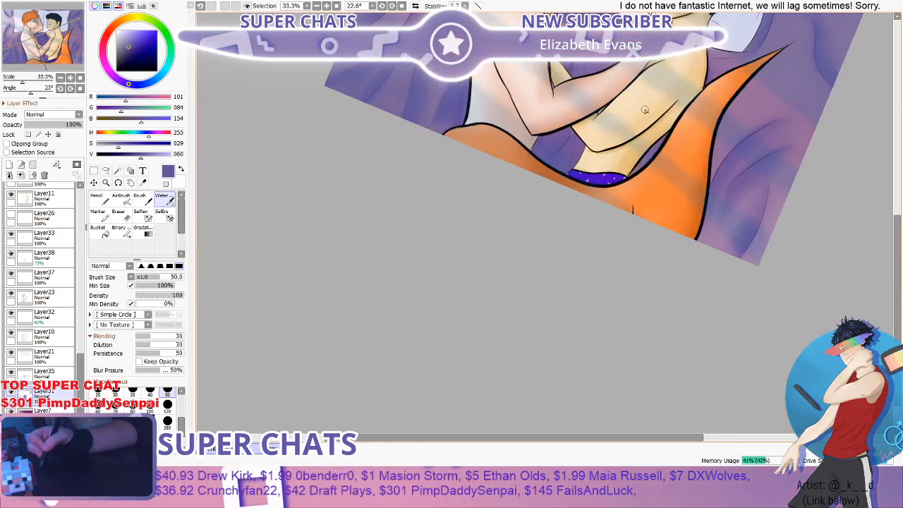
pyautogui.moveTo(897, 233); pyautogui.dragTo(902, 209)
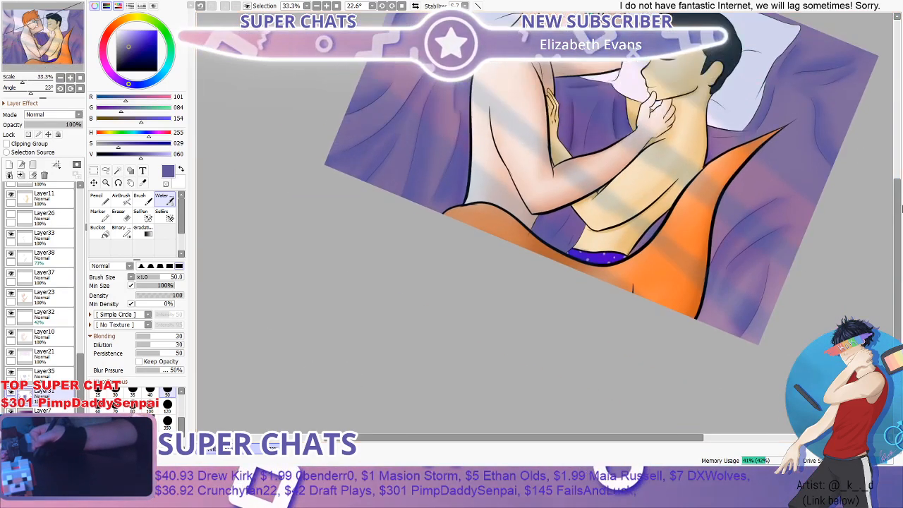
pyautogui.scroll(3, 867, 163)
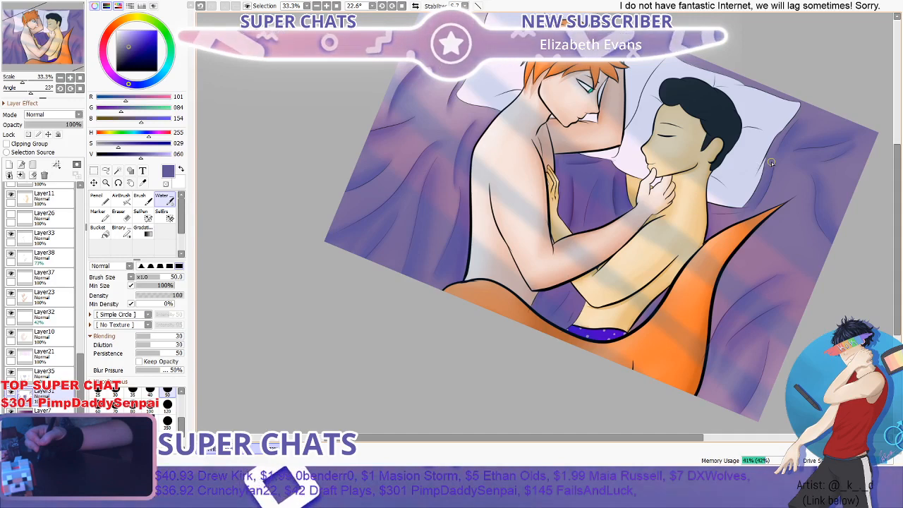
pyautogui.moveTo(902, 184); pyautogui.dragTo(889, 156)
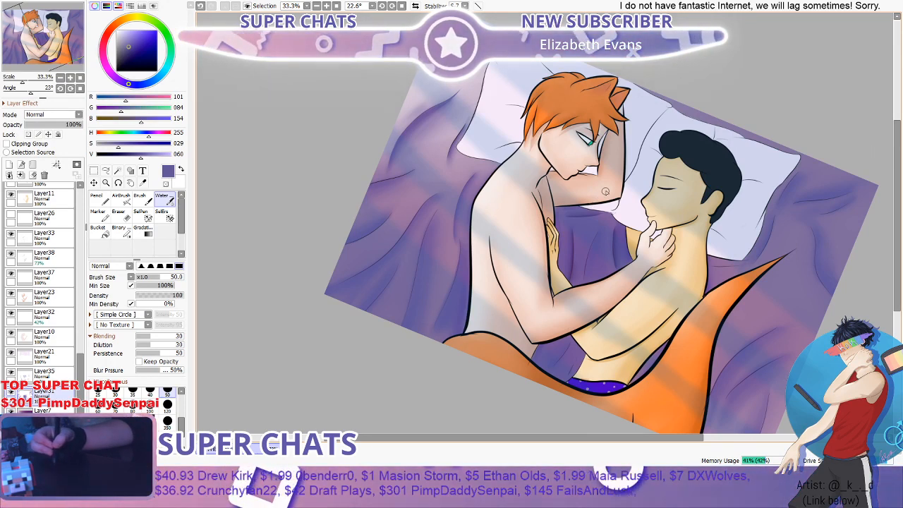
pyautogui.scroll(-2, 606, 191)
pyautogui.scroll(1, 655, 187)
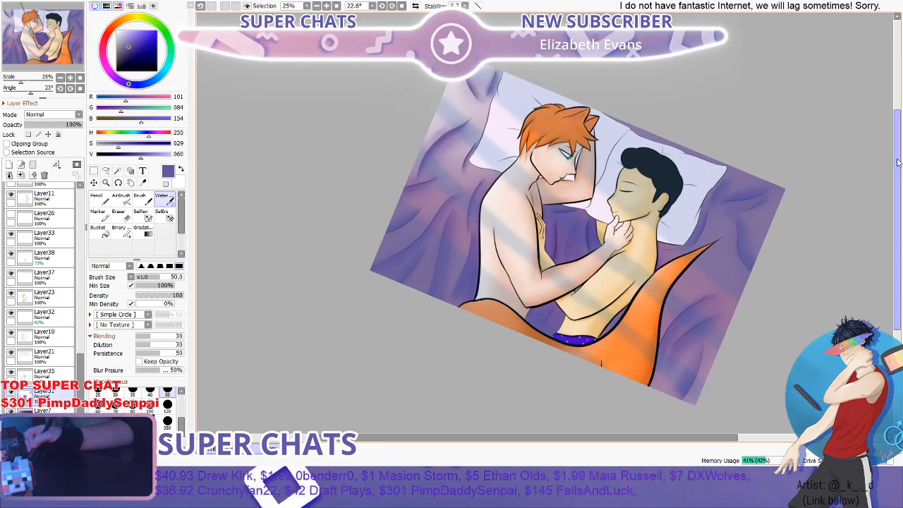
pyautogui.moveTo(899, 163); pyautogui.dragTo(899, 161)
pyautogui.scroll(2, 625, 208)
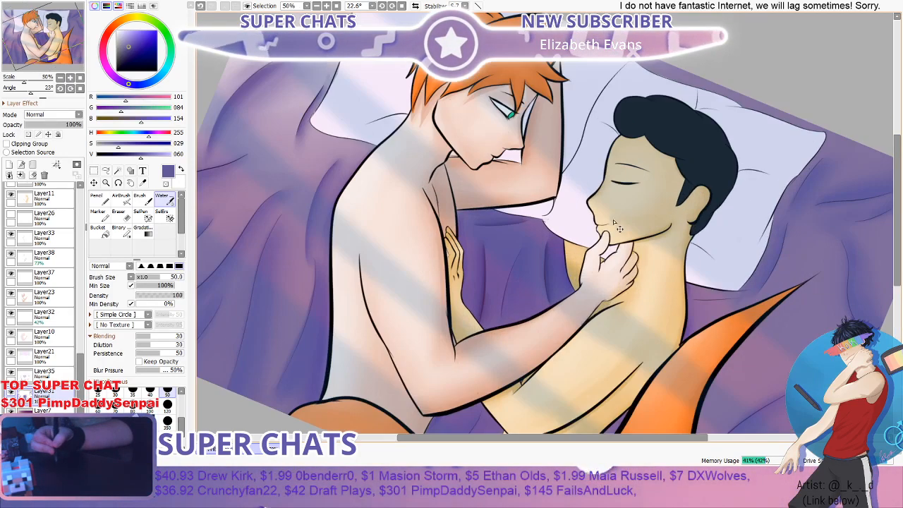
pyautogui.scroll(1, 615, 225)
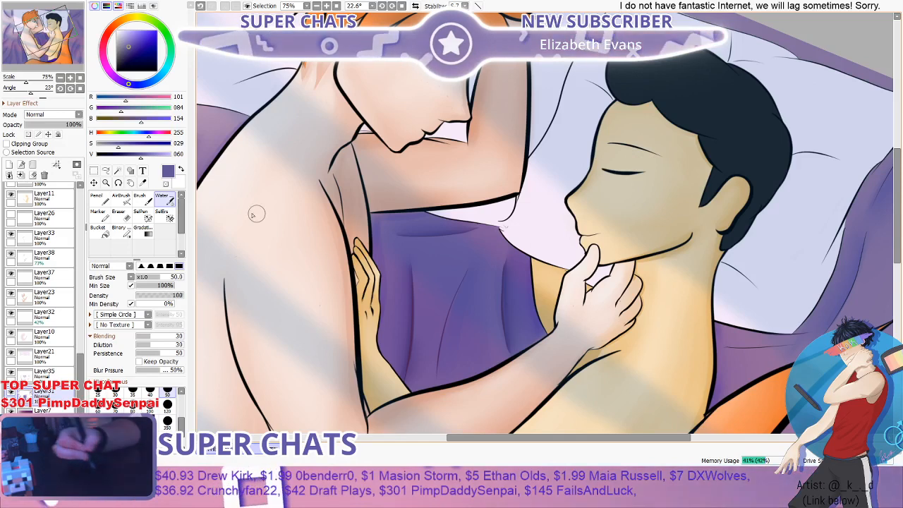
# - Add a new layer between Layer22 and Layer12 and set the colour to coral pink (RGB 246, 110, 112)
pyautogui.moveTo(82, 374); pyautogui.dragTo(70, 215)
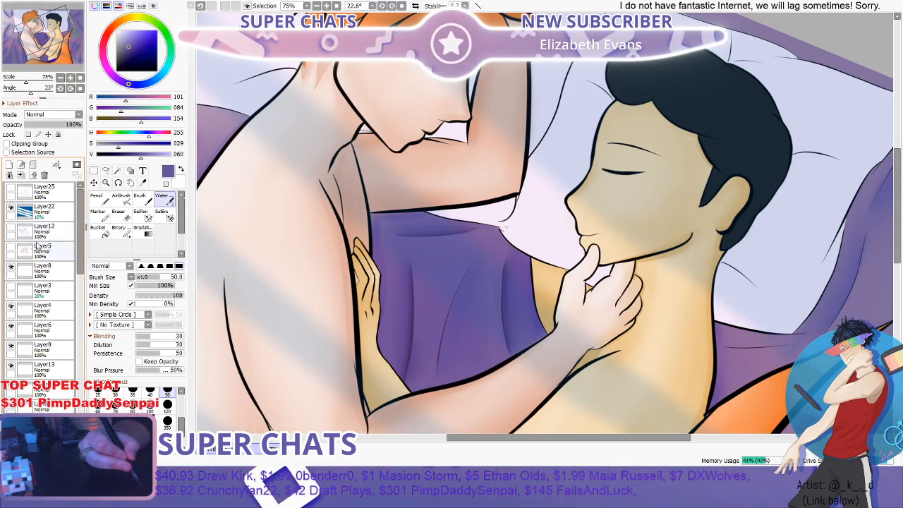
pyautogui.click(51, 235)
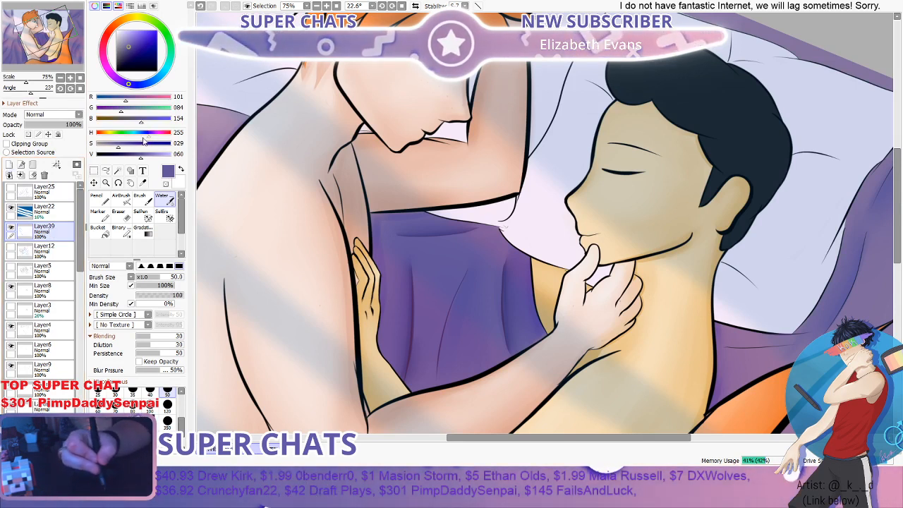
pyautogui.moveTo(144, 140); pyautogui.dragTo(161, 137)
pyautogui.moveTo(143, 61); pyautogui.dragTo(139, 31)
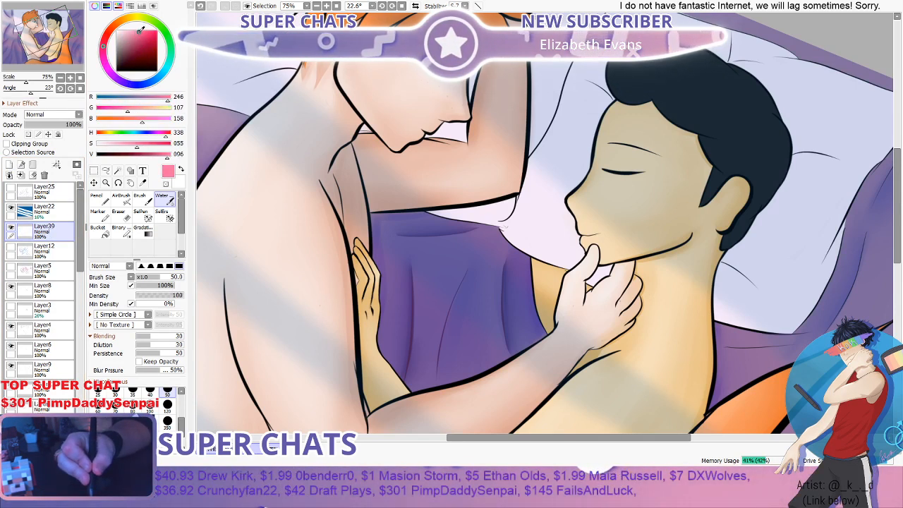
pyautogui.moveTo(137, 144)
pyautogui.mouseDown()
pyautogui.moveTo(162, 145)
pyautogui.moveTo(137, 148)
pyautogui.mouseUp()
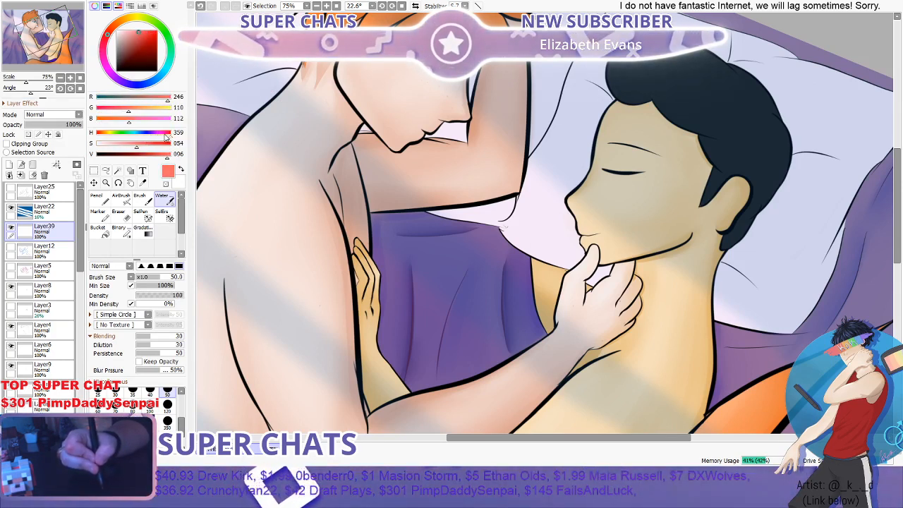
# - Set the colour to pink (RGB 246, 110, 134) and try an AirBrush blush at size 100 on the dark-haired figure's cheek
pyautogui.click(138, 121)
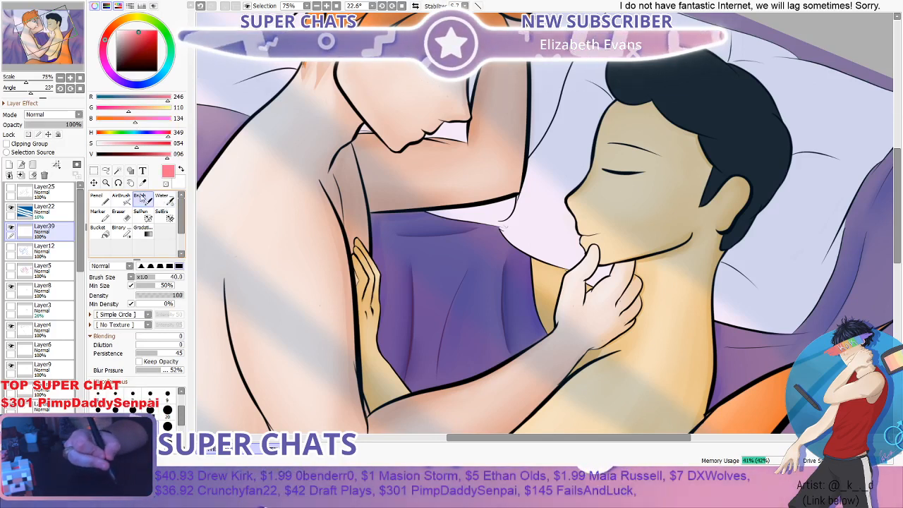
pyautogui.click(121, 198)
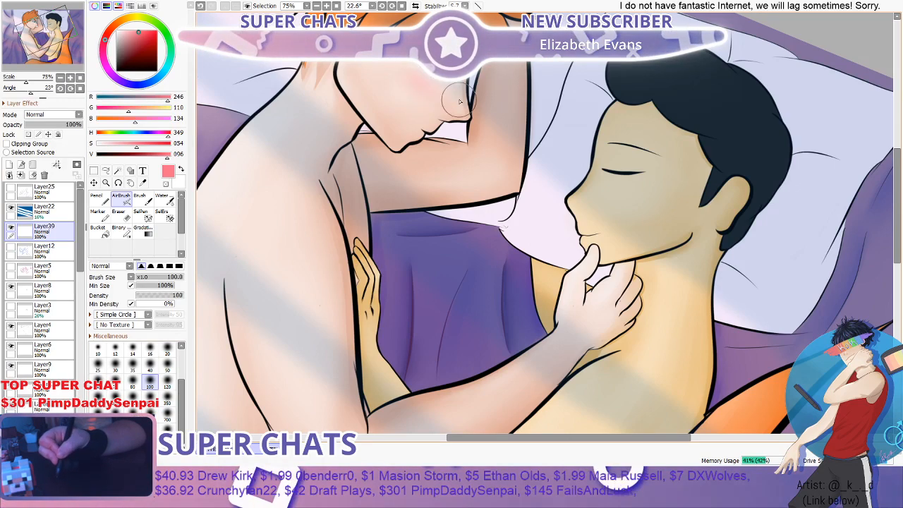
pyautogui.scroll(-2, 472, 95)
pyautogui.scroll(2, 578, 179)
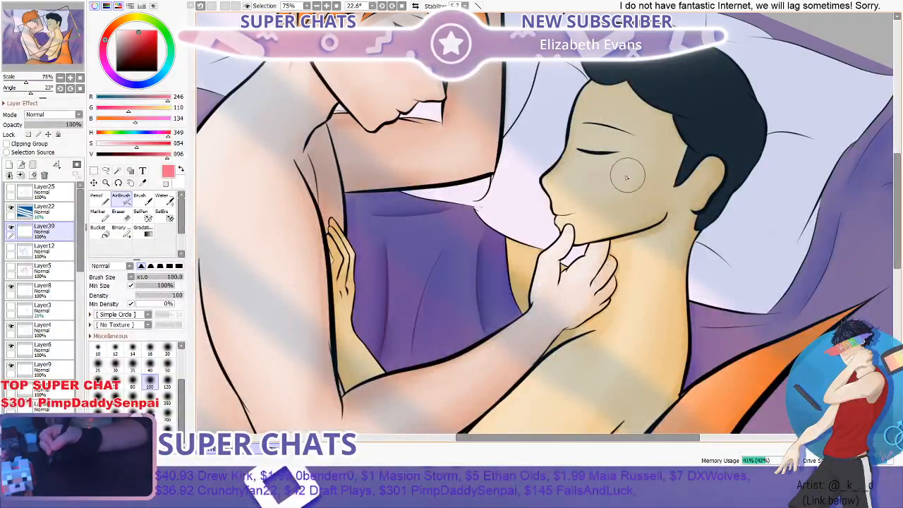
pyautogui.moveTo(581, 171); pyautogui.dragTo(614, 173)
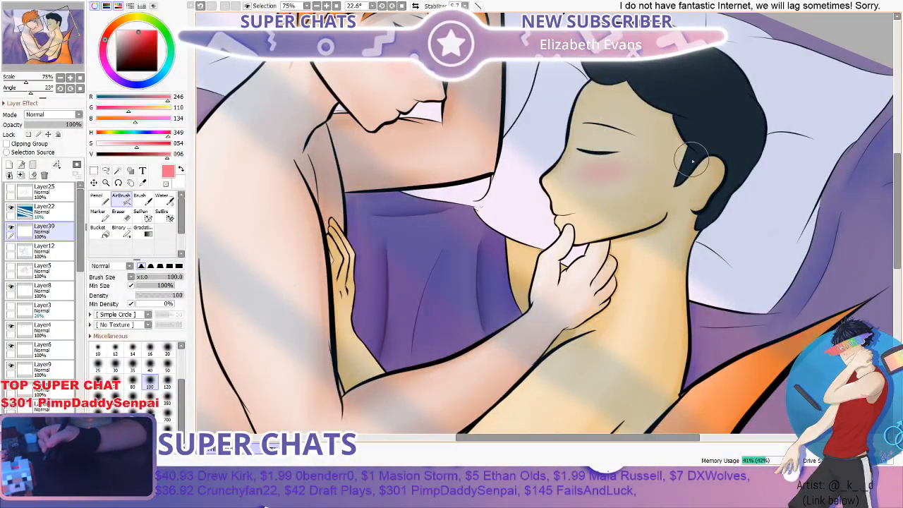
pyautogui.scroll(-3, 693, 162)
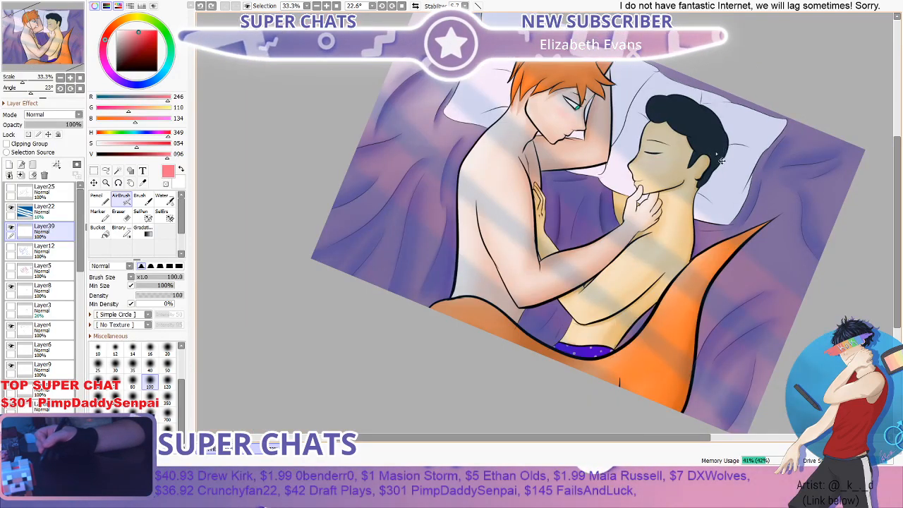
pyautogui.scroll(4, 663, 156)
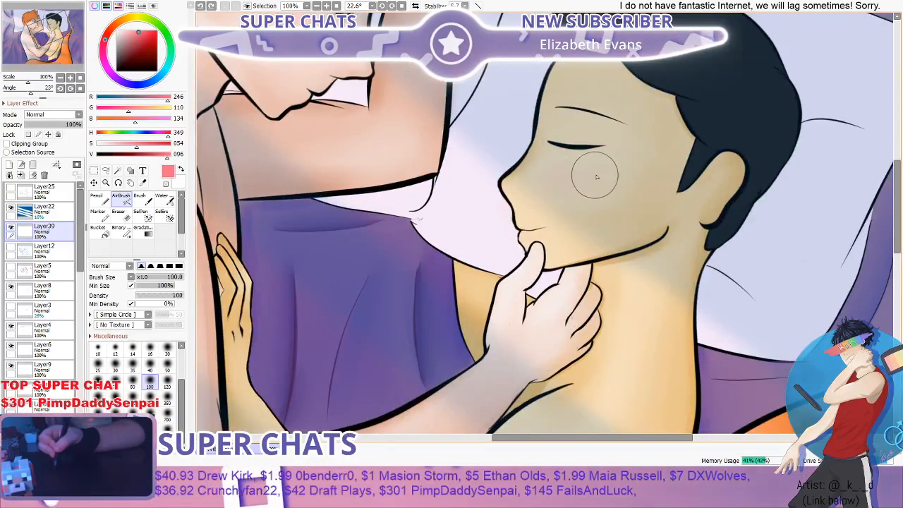
# - Add a soft blush to the dark-haired figure's cheek and the red-haired figure's nose with the AirBrush at size 80
pyautogui.moveTo(597, 178); pyautogui.dragTo(593, 174)
pyautogui.click(154, 368)
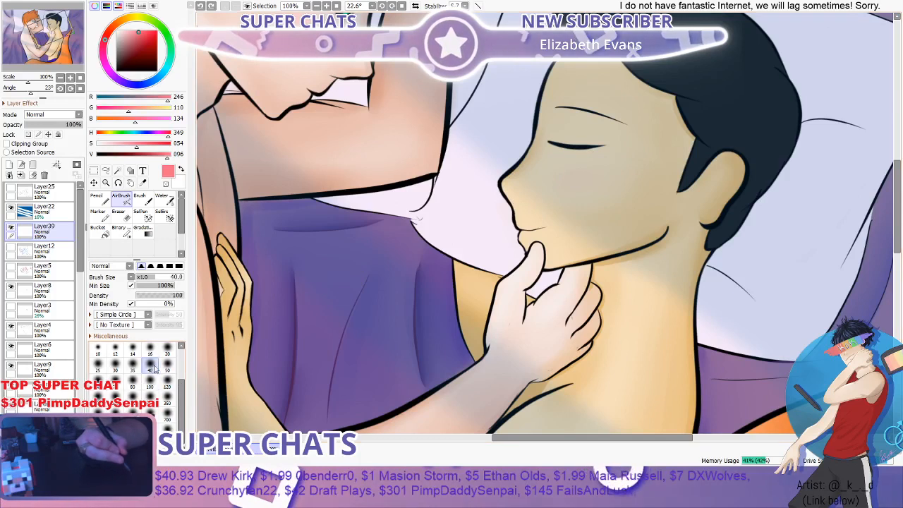
pyautogui.click(132, 385)
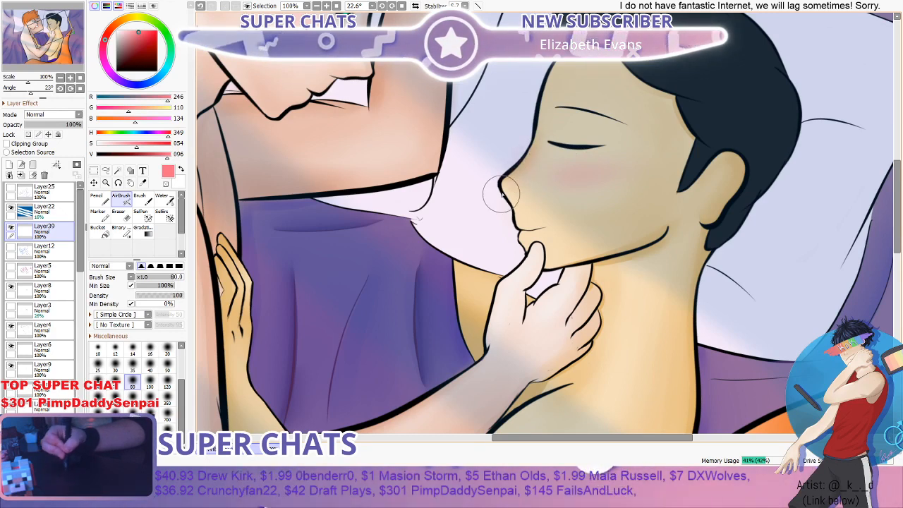
pyautogui.scroll(-1, 573, 146)
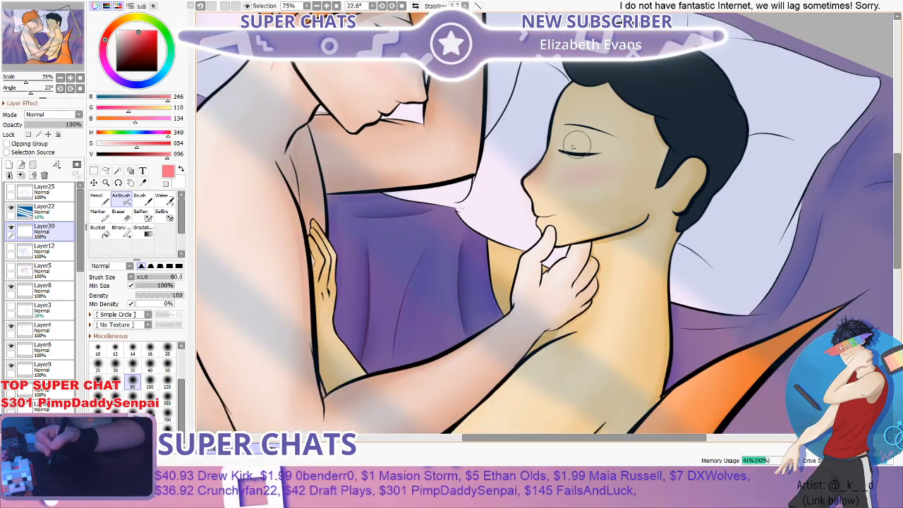
pyautogui.scroll(3, 396, 106)
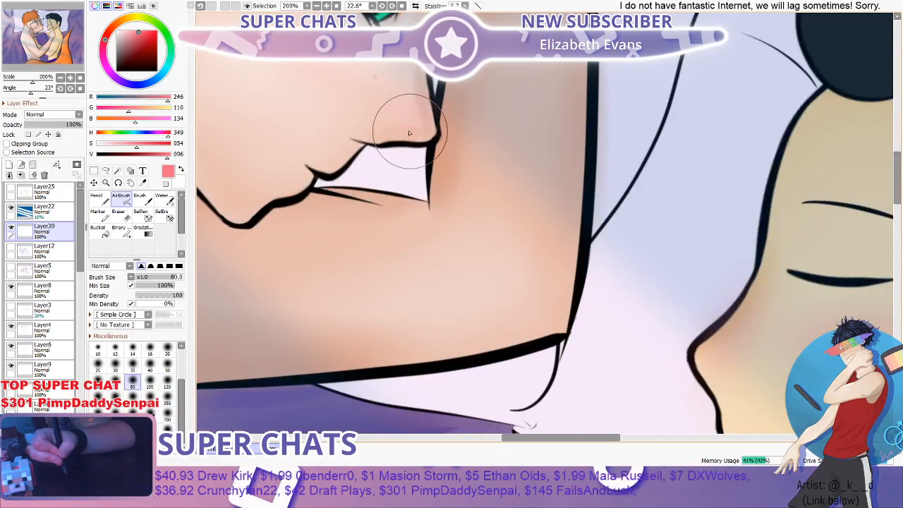
pyautogui.scroll(-4, 528, 424)
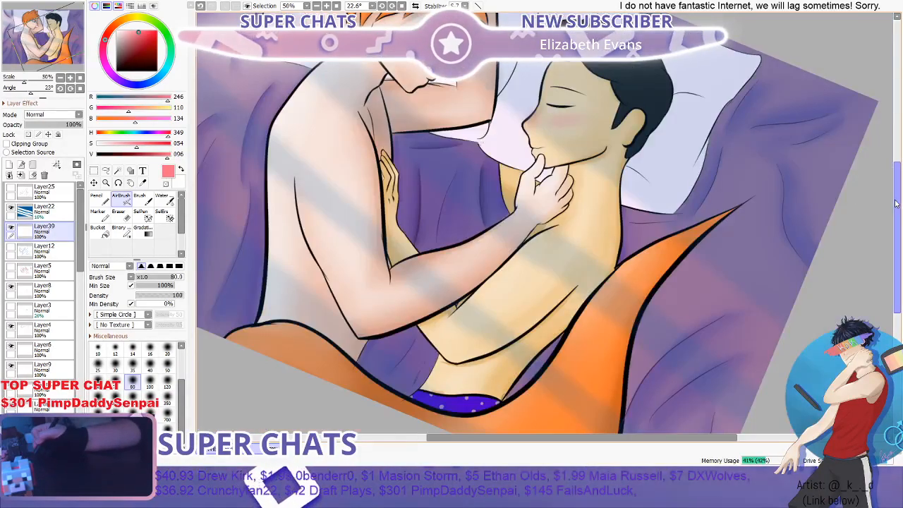
pyautogui.moveTo(898, 205); pyautogui.dragTo(887, 177)
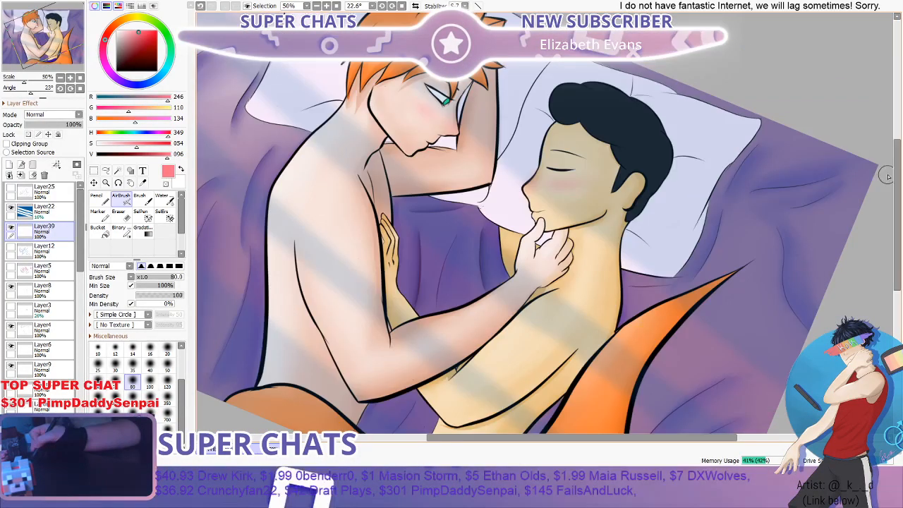
# - Tint the tip of the dark-haired figure's nose with the pink AirBrush at size 80
pyautogui.scroll(-2, 523, 154)
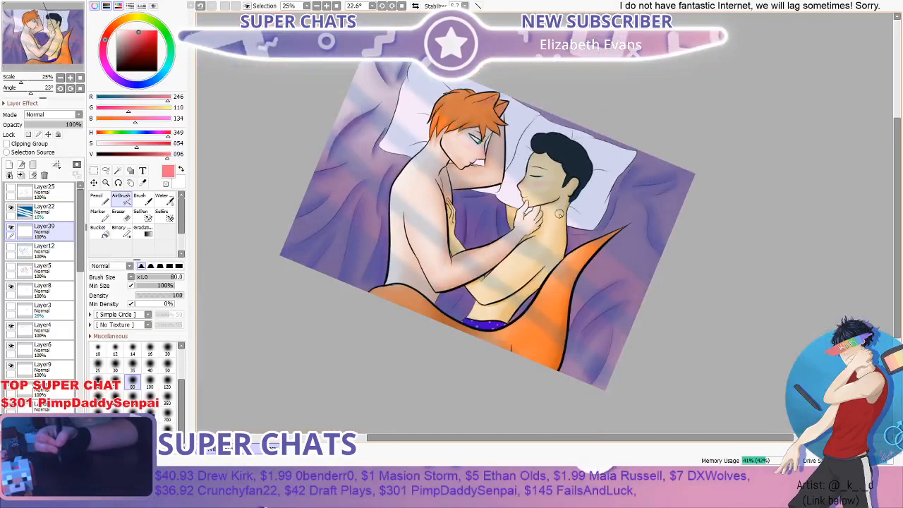
pyautogui.scroll(2, 558, 214)
pyautogui.scroll(4, 503, 172)
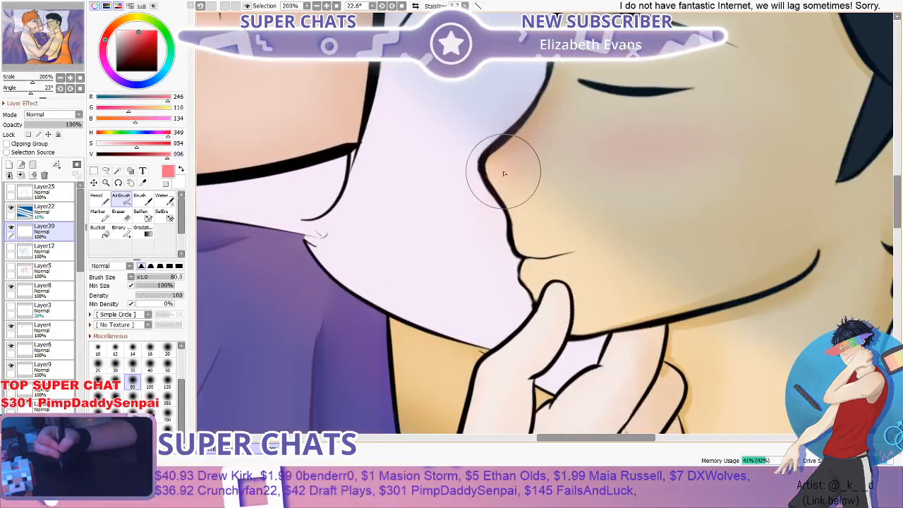
pyautogui.scroll(-5, 504, 173)
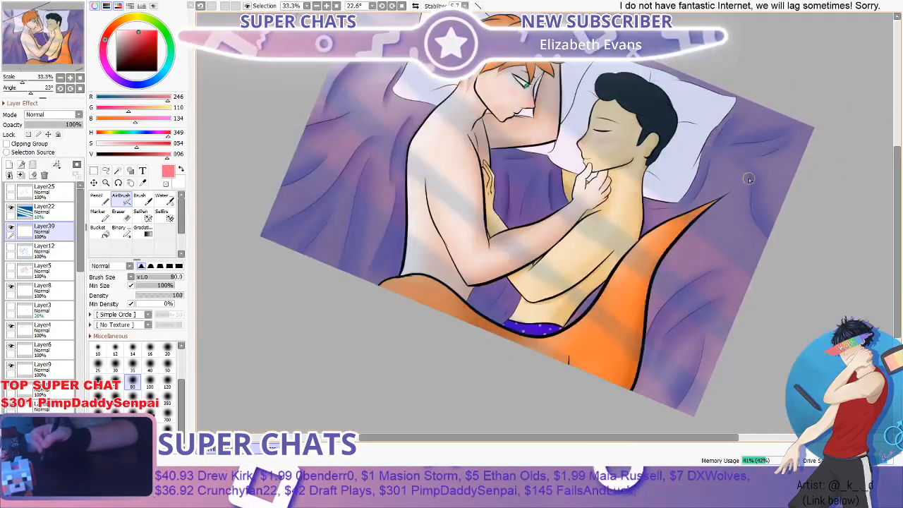
pyautogui.scroll(3, 520, 185)
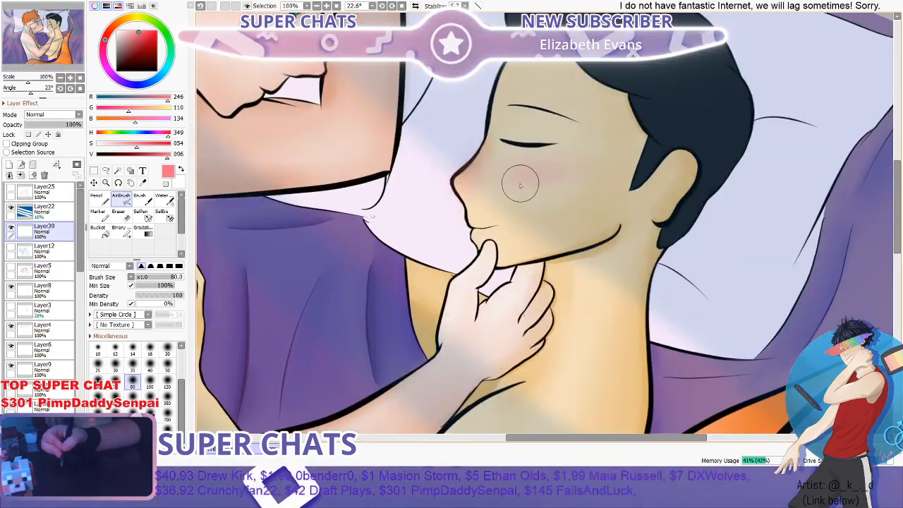
# - Try a broad pink blush over the dark-haired figure's face with the AirBrush at size 600
pyautogui.click(154, 413)
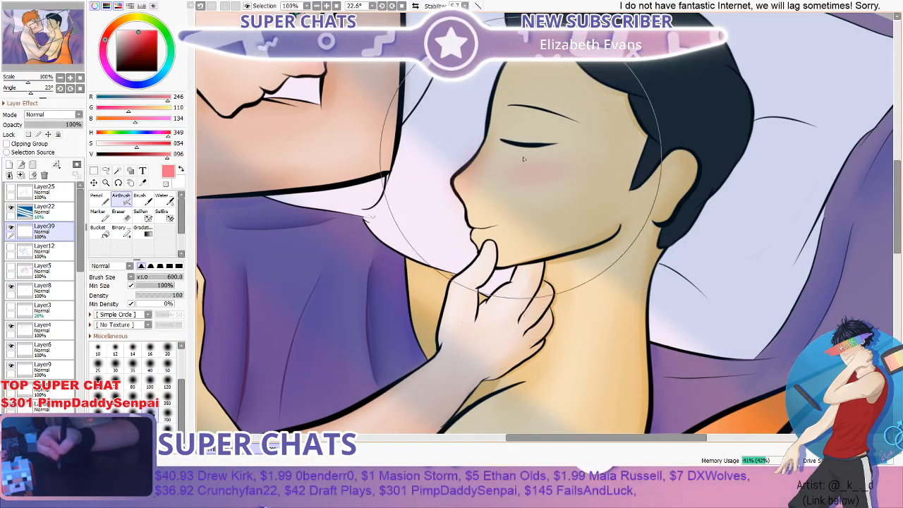
pyautogui.moveTo(529, 176)
pyautogui.mouseDown()
pyautogui.moveTo(583, 151)
pyautogui.moveTo(538, 151)
pyautogui.mouseUp()
pyautogui.hotkey('ctrl', 'z')
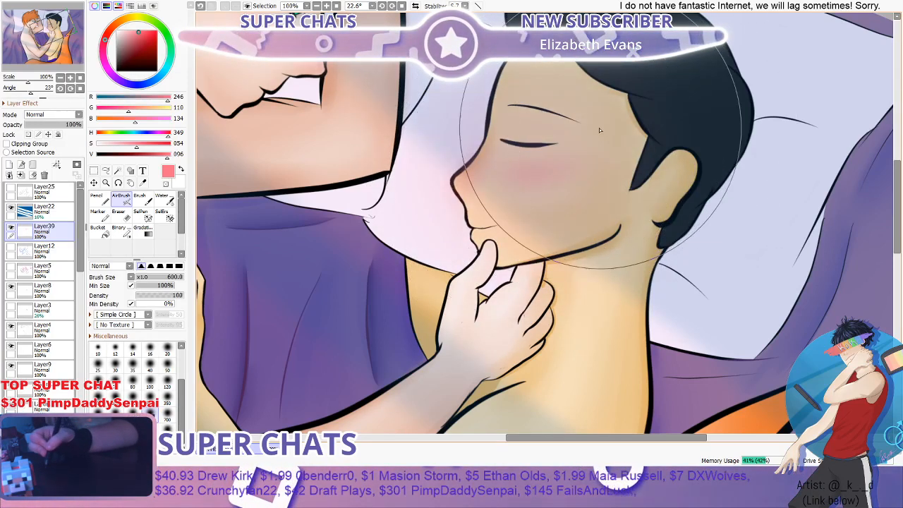
pyautogui.hotkey('ctrl', 'z')
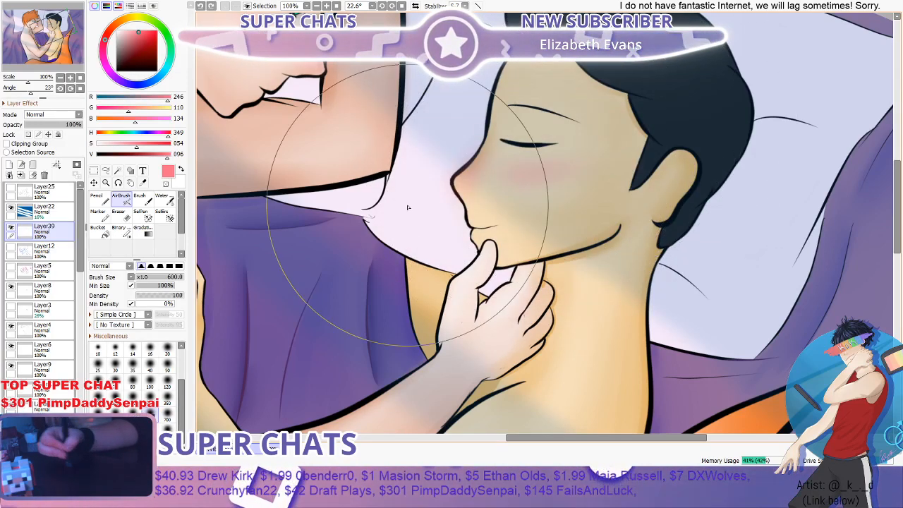
# - Spread a wider pink blush over both figures' cheeks and noses with the AirBrush at size 300
pyautogui.click(138, 278)
pyautogui.scroll(-2, 732, 115)
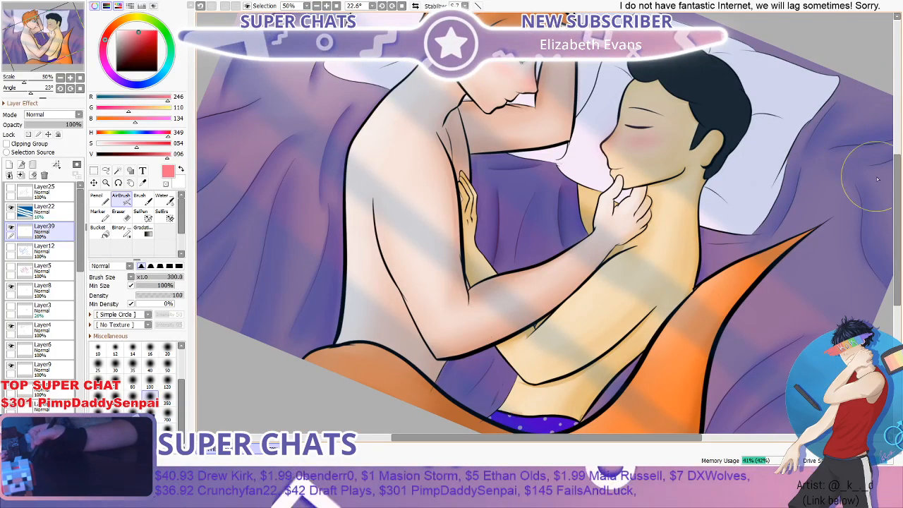
pyautogui.scroll(3, 878, 180)
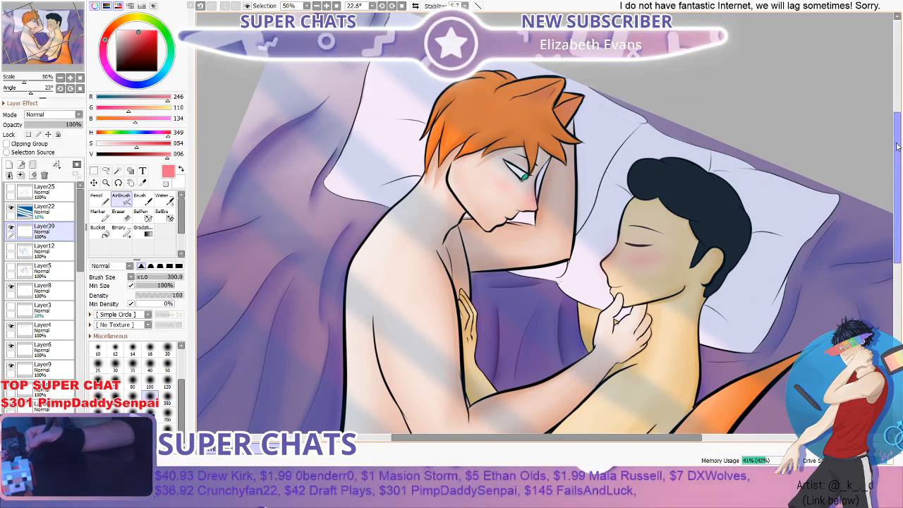
pyautogui.moveTo(897, 146); pyautogui.dragTo(895, 161)
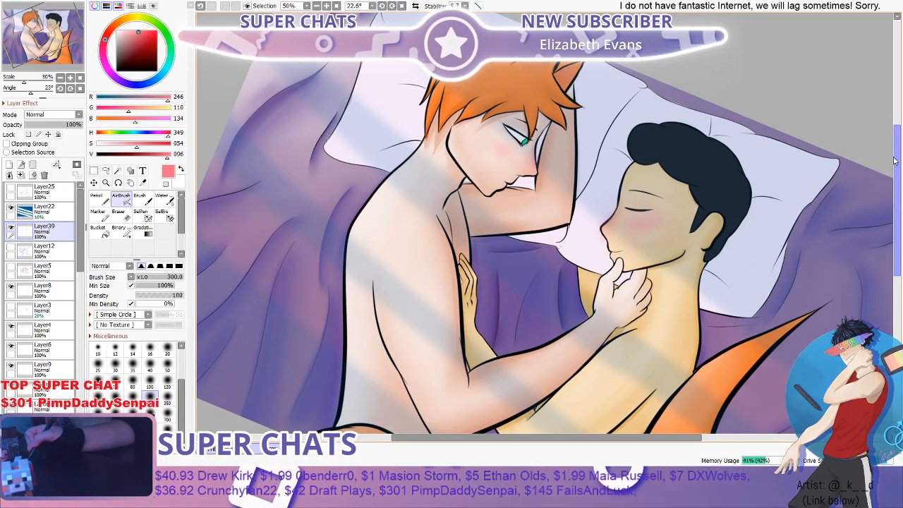
pyautogui.moveTo(897, 162); pyautogui.dragTo(896, 159)
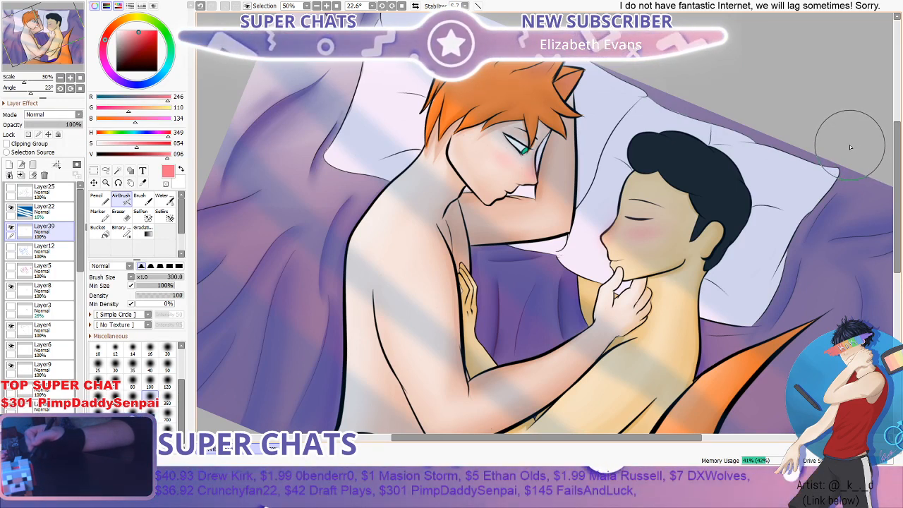
# - Rotate the canvas view nearly upright to 1.4° and examine the blush on both faces
pyautogui.scroll(-2, 619, 185)
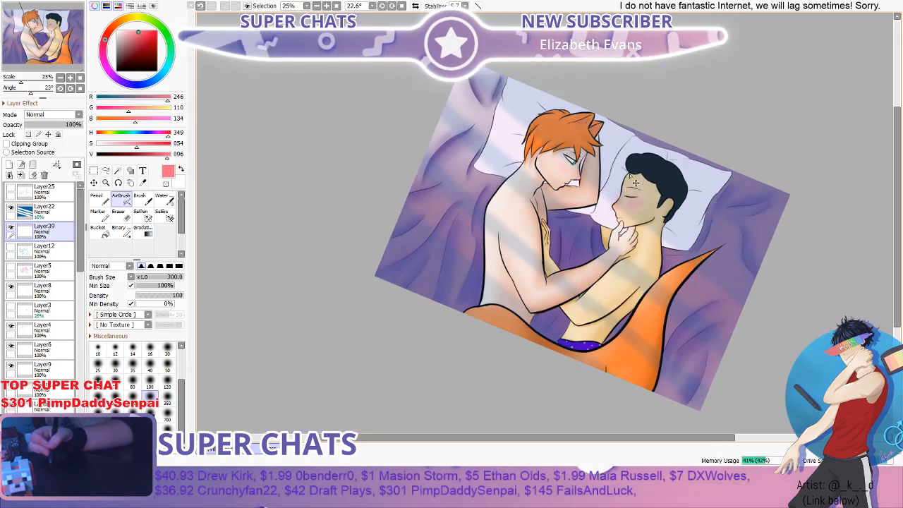
pyautogui.scroll(2, 641, 178)
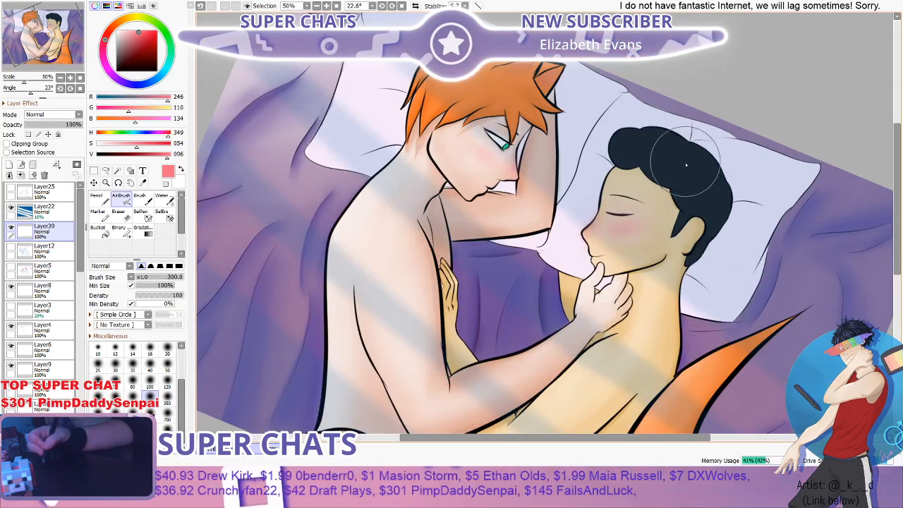
pyautogui.scroll(-1, 794, 160)
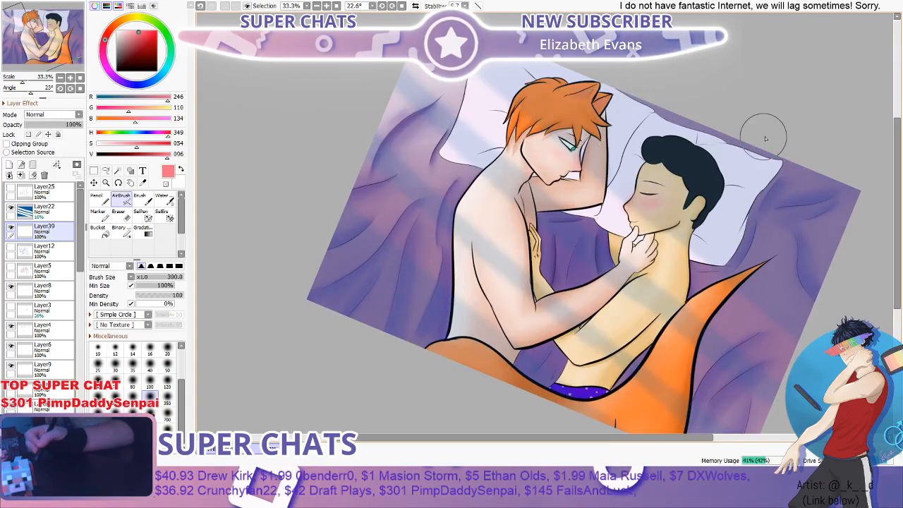
pyautogui.click(119, 183)
pyautogui.moveTo(487, 83)
pyautogui.mouseDown()
pyautogui.moveTo(419, 123)
pyautogui.moveTo(431, 123)
pyautogui.mouseUp()
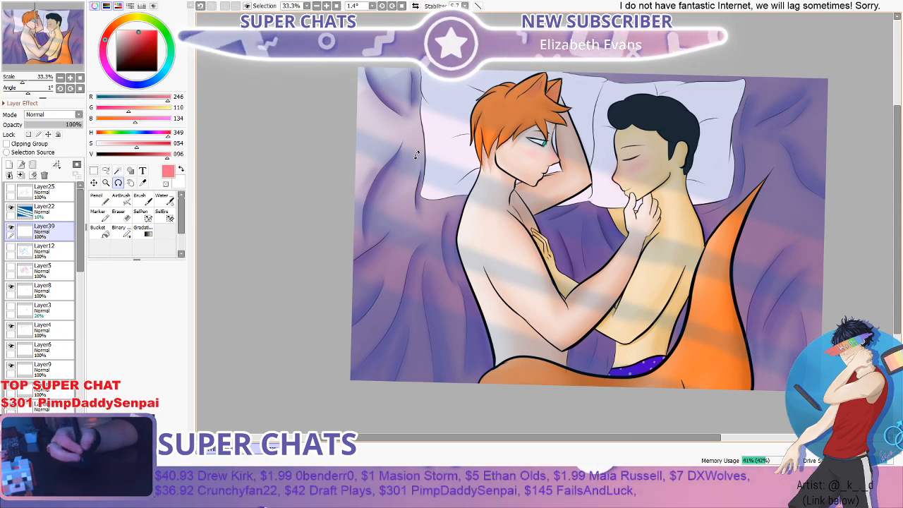
pyautogui.scroll(2, 599, 152)
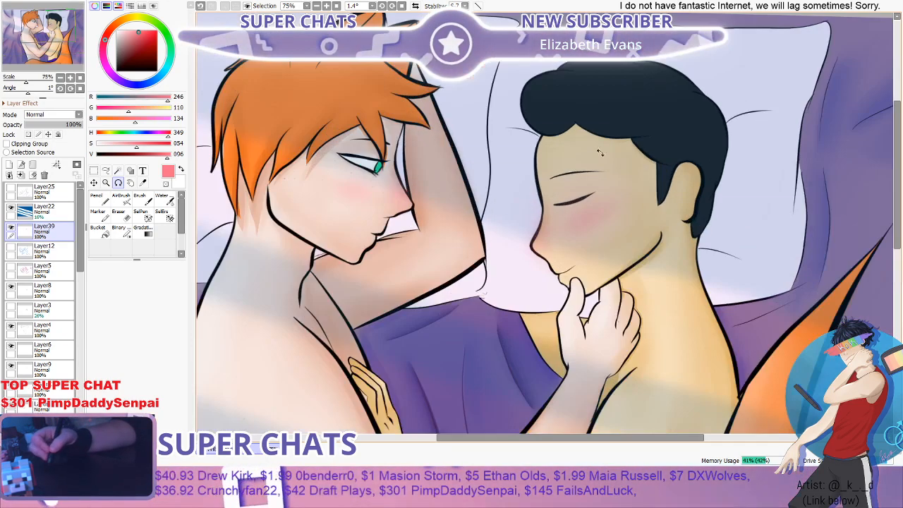
pyautogui.scroll(1, 599, 153)
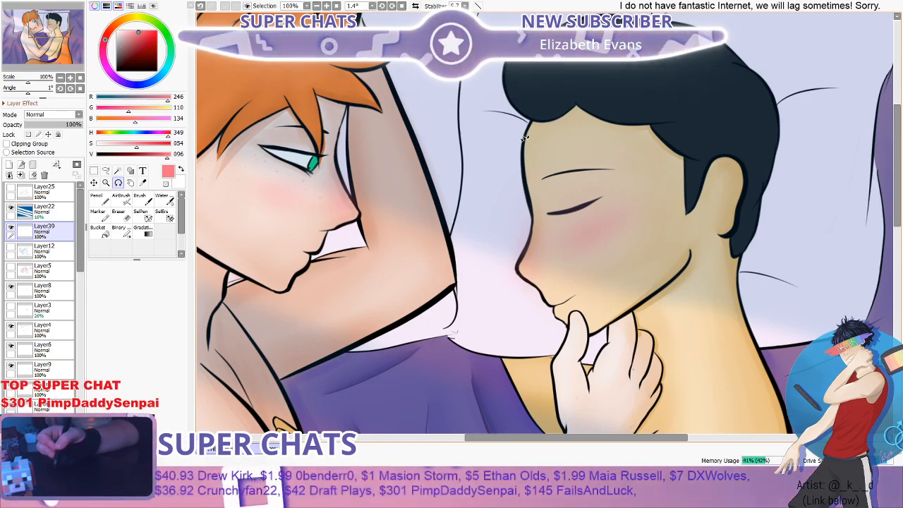
pyautogui.scroll(-3, 525, 138)
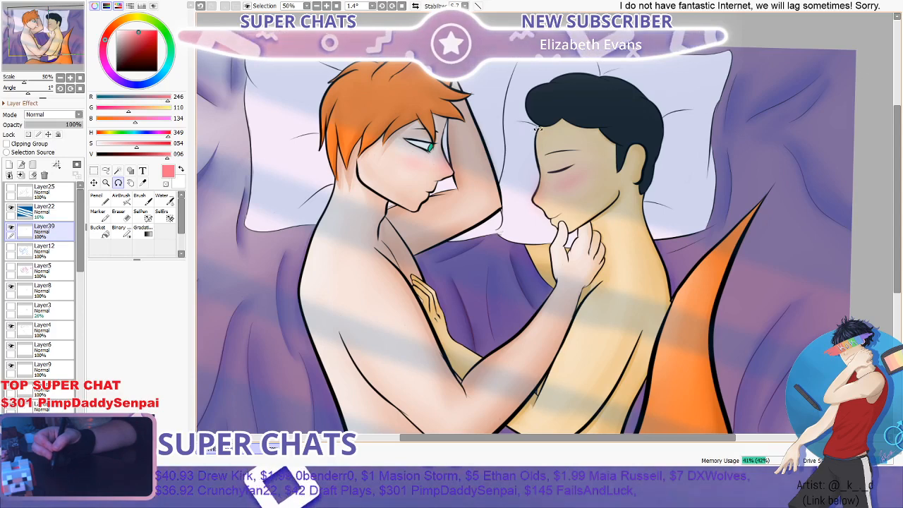
pyautogui.scroll(2, 535, 130)
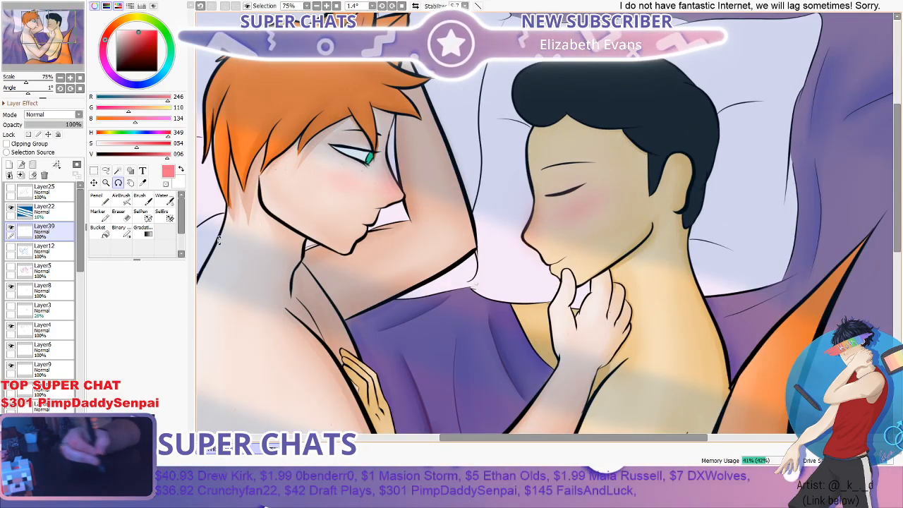
# - Move the blush layer, Layer39, down the layer stack to between Layer2 and Layer30
pyautogui.scroll(-2, 80, 233)
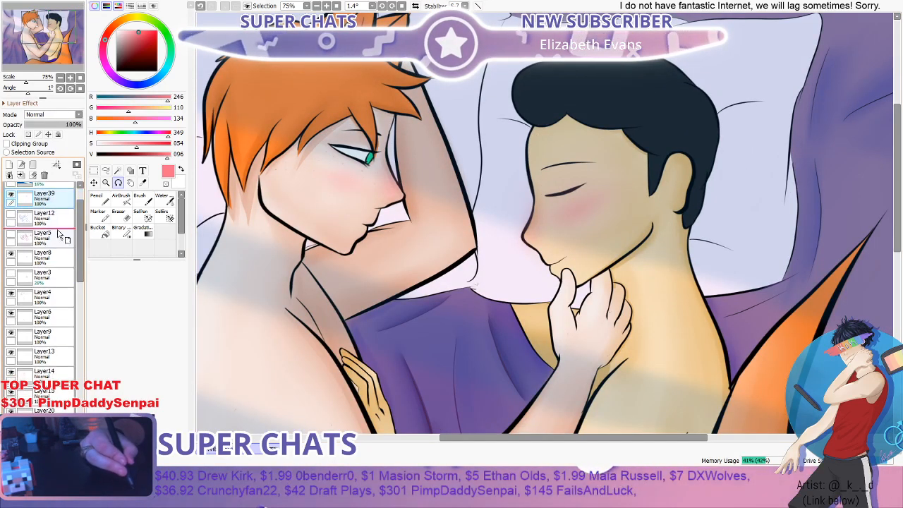
pyautogui.moveTo(62, 304); pyautogui.dragTo(57, 417)
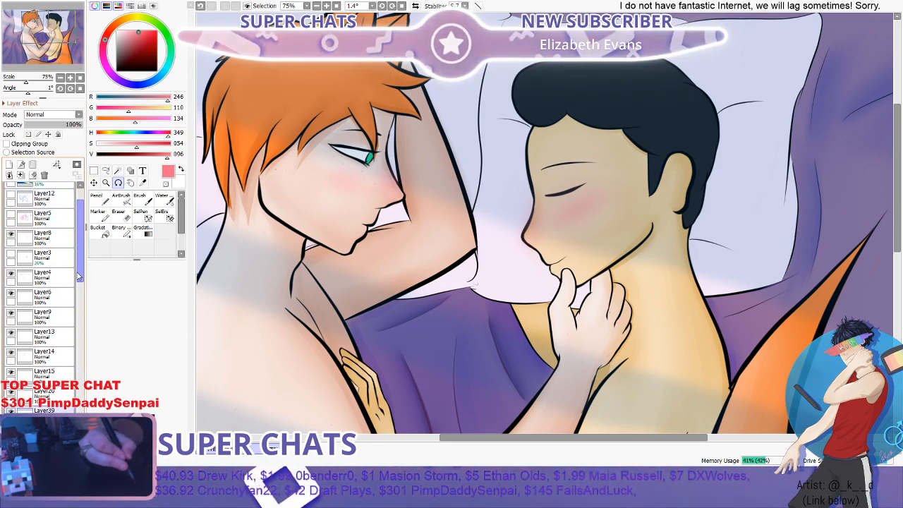
pyautogui.scroll(-7, 80, 278)
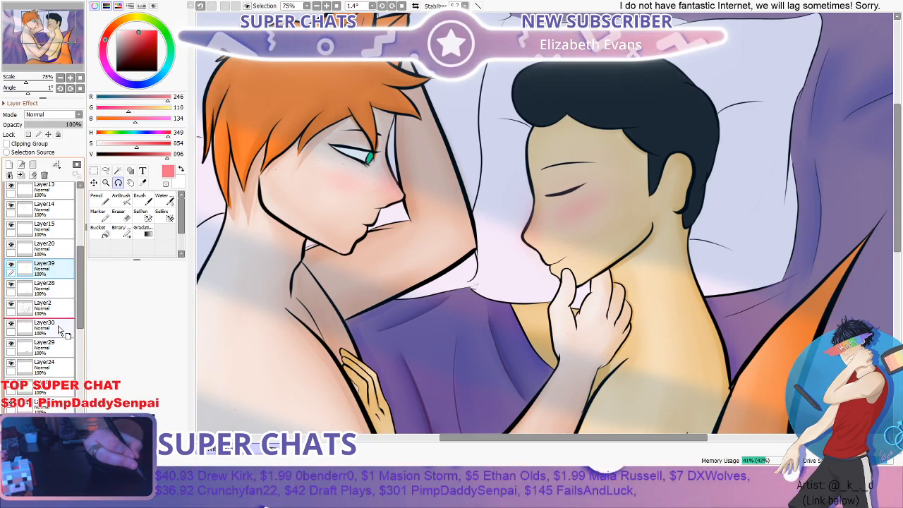
pyautogui.moveTo(60, 329); pyautogui.dragTo(56, 323)
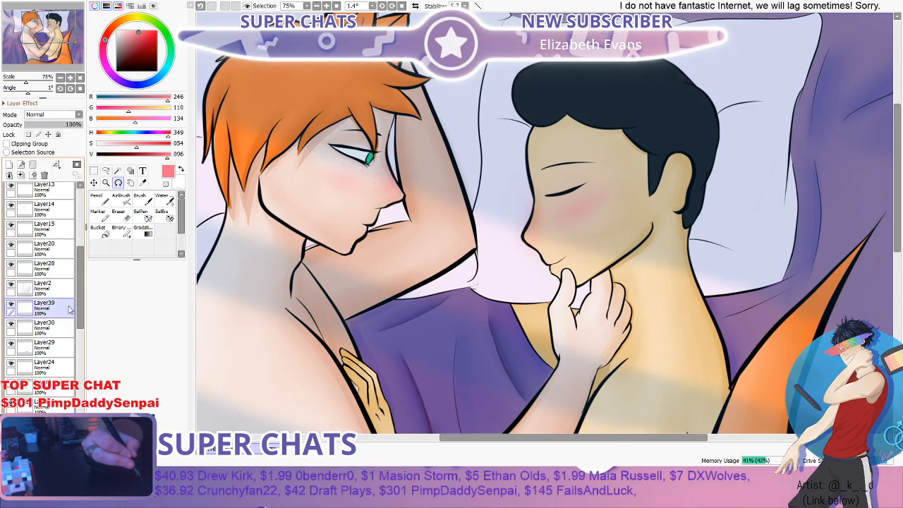
# - Examine the blush on both faces up close and within the whole illustration
pyautogui.scroll(5, 547, 271)
pyautogui.scroll(-4, 550, 275)
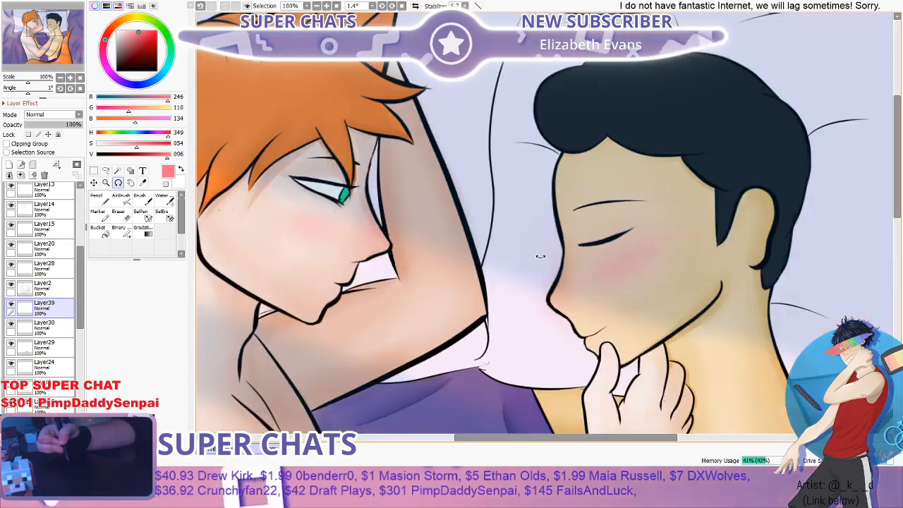
pyautogui.scroll(-3, 539, 256)
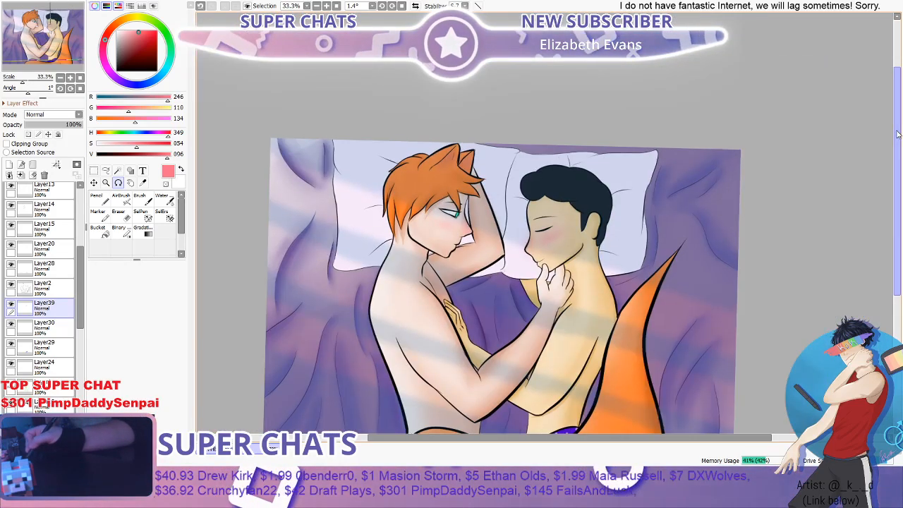
pyautogui.scroll(-2, 898, 134)
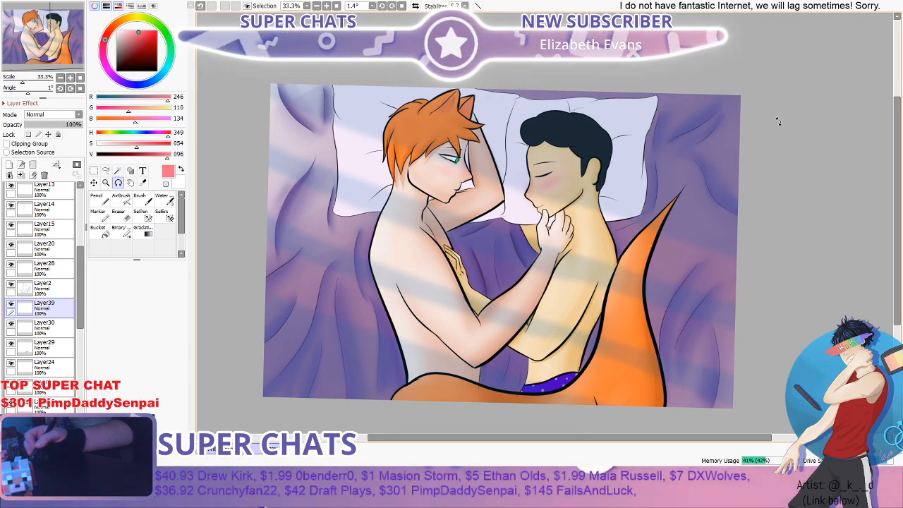
pyautogui.scroll(1, 538, 174)
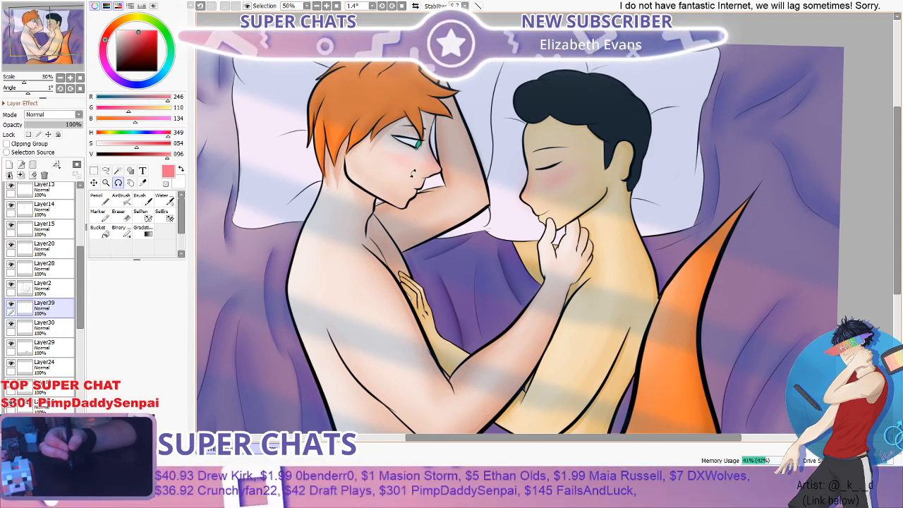
pyautogui.scroll(1, 875, 118)
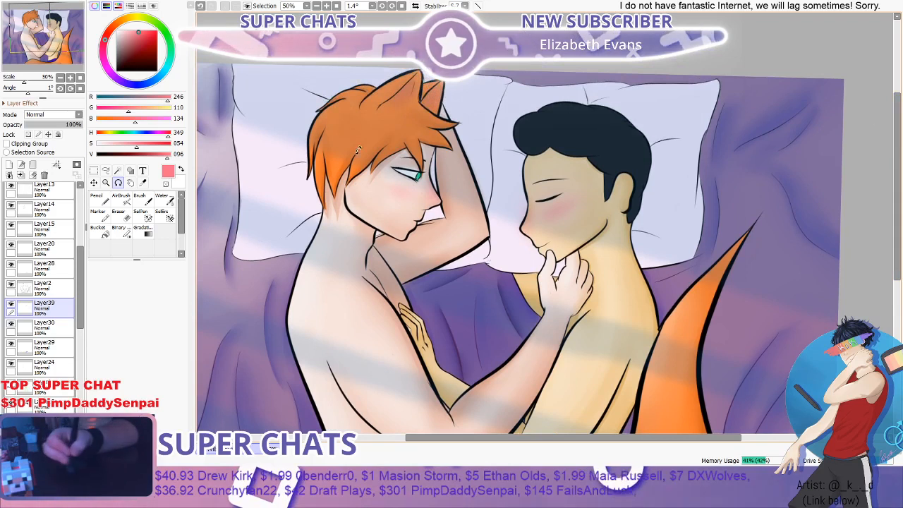
# - Hide the light-stripe overlay Layer22 and mix a darker orange from the sampled hair colour, about RGB 207, 86, 12
pyautogui.click(145, 199)
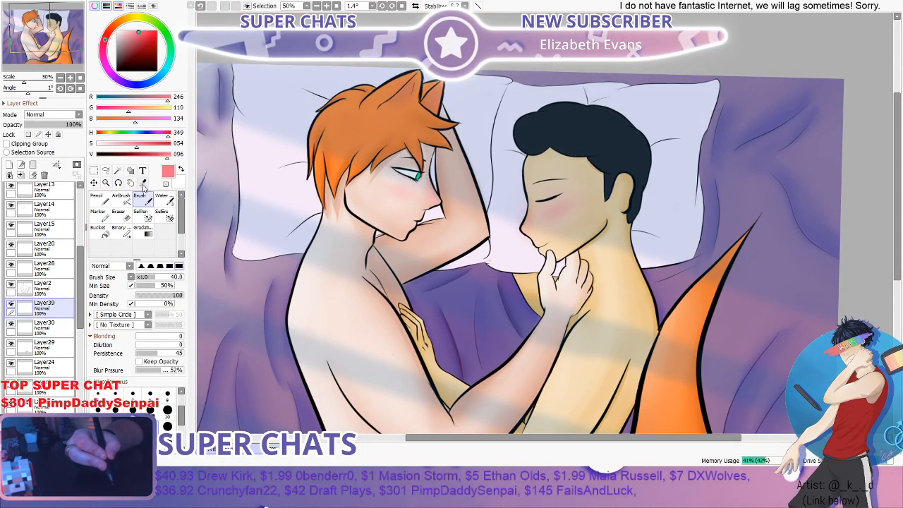
pyautogui.click(143, 183)
pyautogui.click(368, 130)
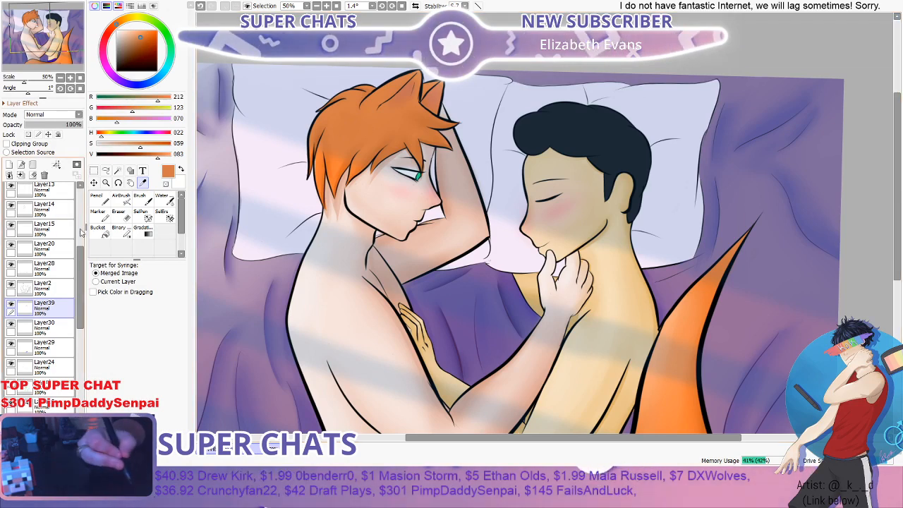
pyautogui.moveTo(80, 267); pyautogui.dragTo(80, 208)
pyautogui.click(10, 212)
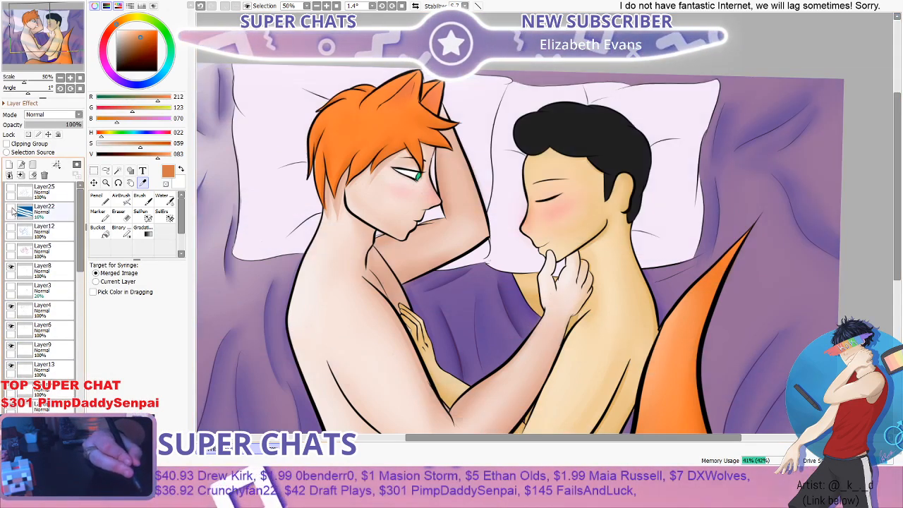
pyautogui.click(371, 124)
pyautogui.click(161, 154)
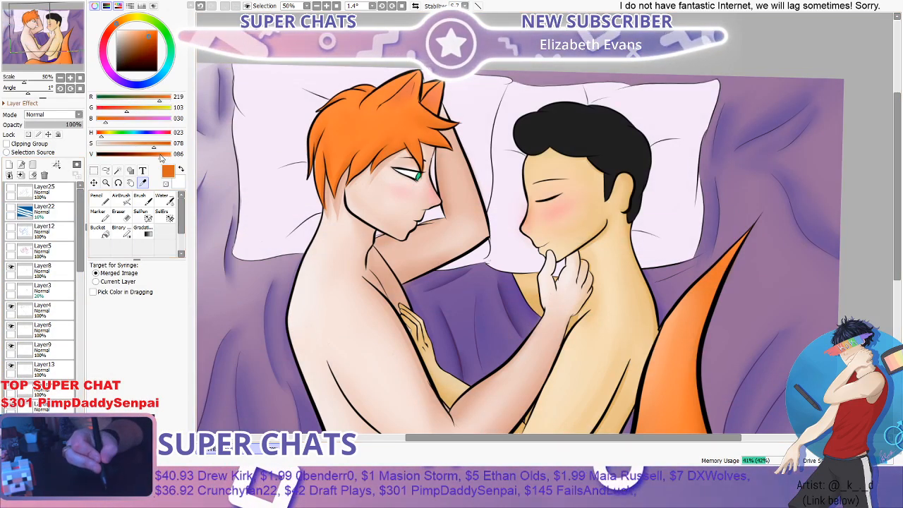
pyautogui.click(159, 148)
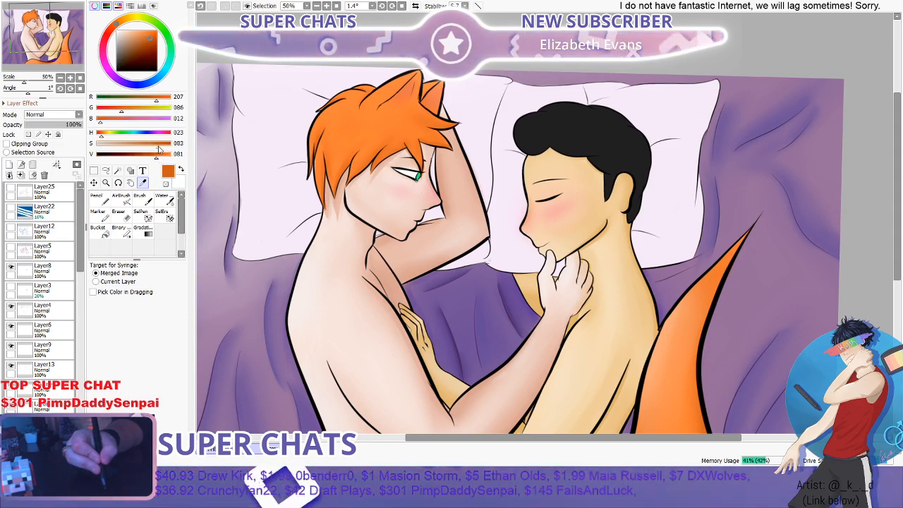
# - Paint darker orange shading strands through the orange-haired figure's hair with the Brush at size 40
pyautogui.click(140, 198)
pyautogui.scroll(2, 381, 144)
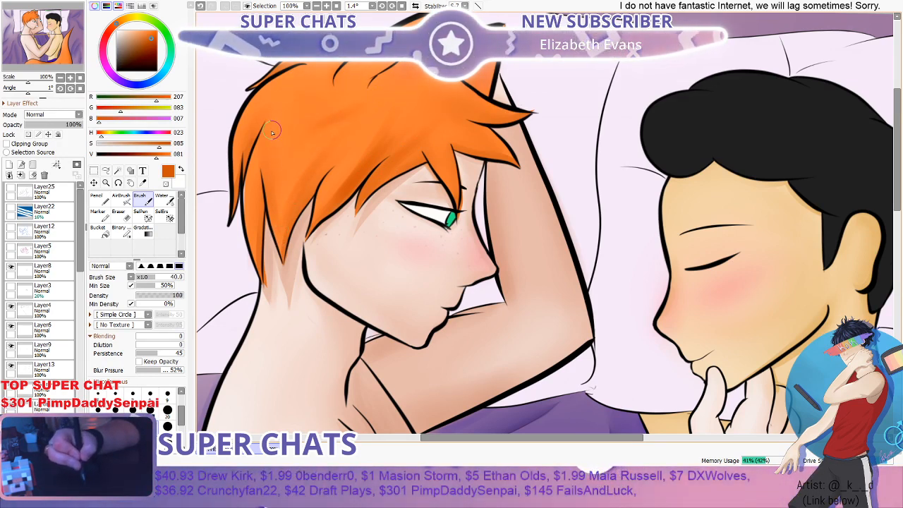
pyautogui.moveTo(273, 132); pyautogui.dragTo(272, 209)
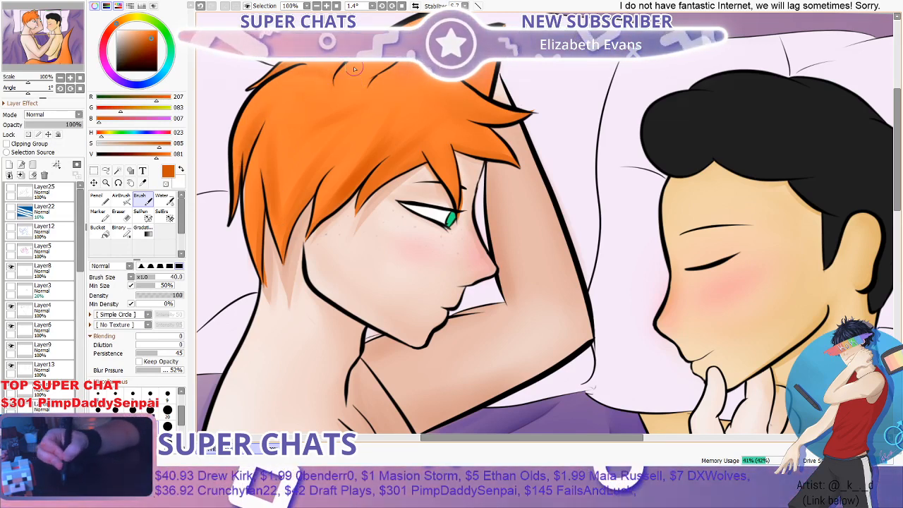
pyautogui.scroll(-2, 40, 283)
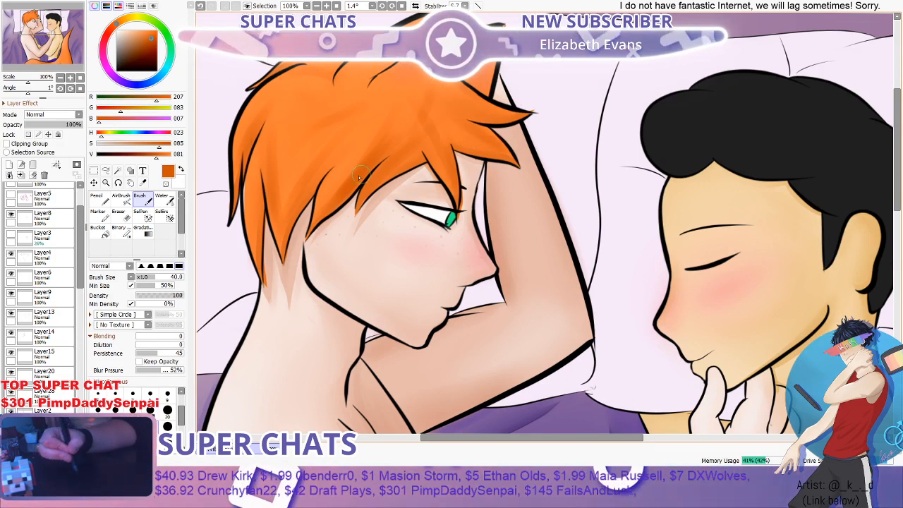
# - Blend the darker orange shading into the hair with the Water brush at size 100
pyautogui.click(163, 200)
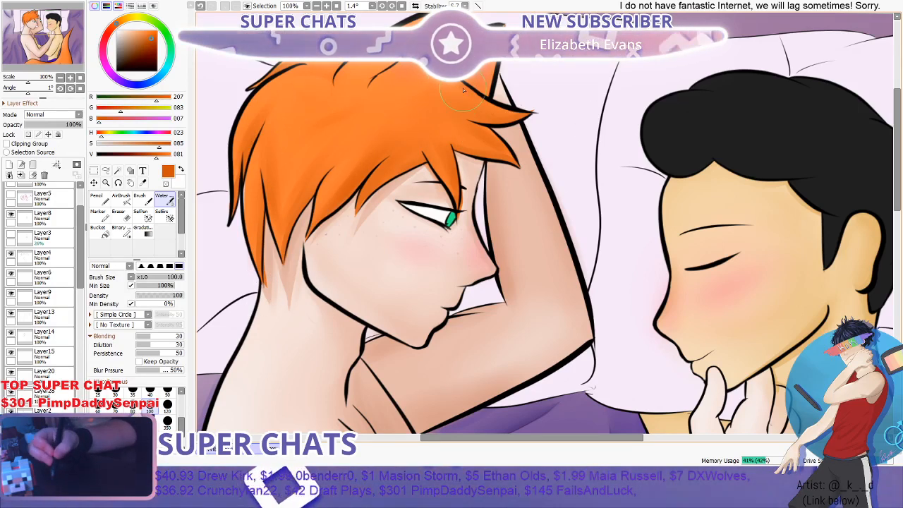
pyautogui.scroll(-2, 637, 28)
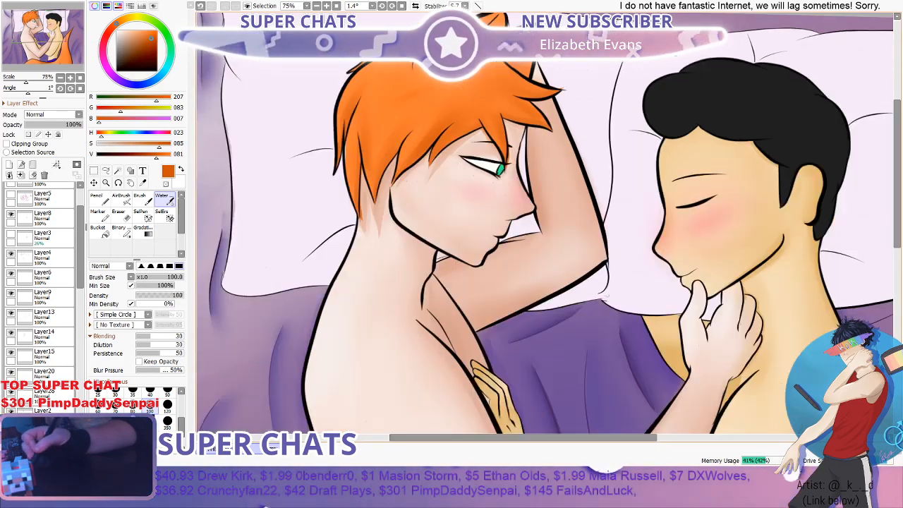
pyautogui.moveTo(898, 177); pyautogui.dragTo(898, 135)
pyautogui.scroll(2, 534, 136)
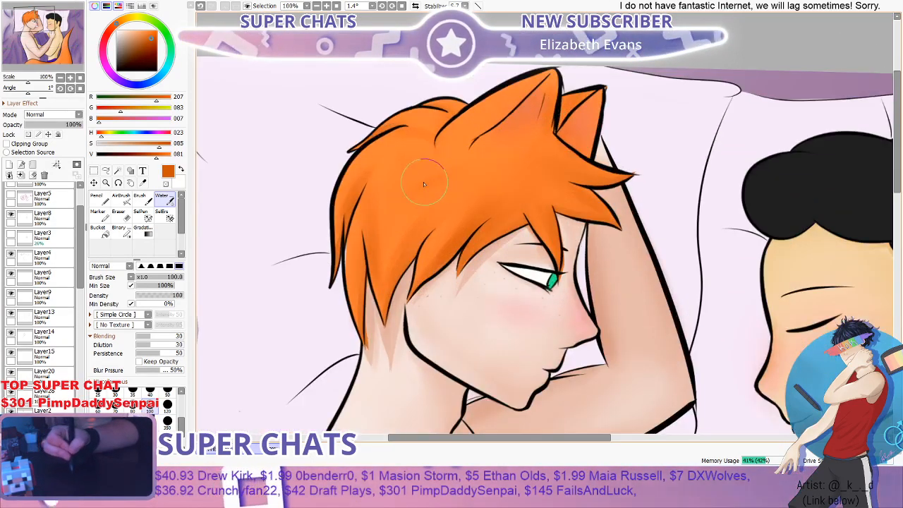
pyautogui.scroll(-2, 529, 144)
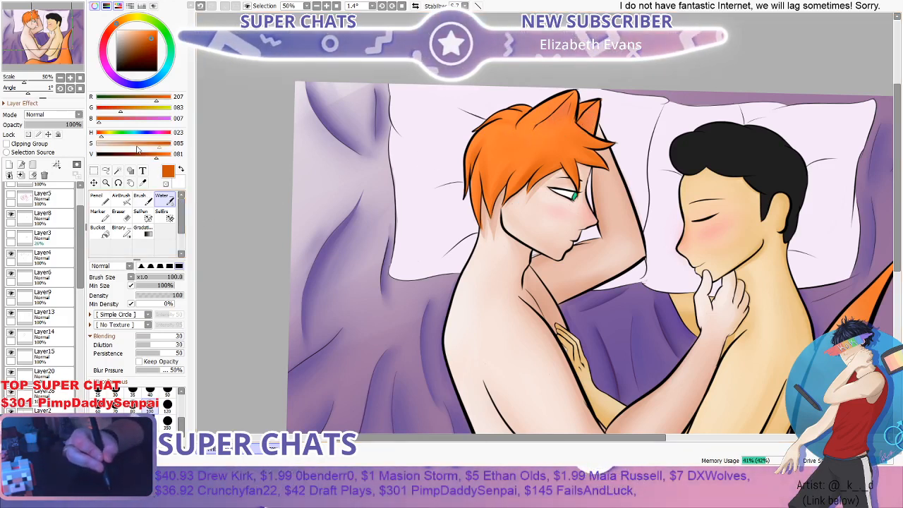
# - Set the Brush colour to a pale peach hair highlight, RGB 251, 227, 213
pyautogui.moveTo(157, 155)
pyautogui.mouseDown()
pyautogui.moveTo(168, 155)
pyautogui.moveTo(135, 147)
pyautogui.mouseUp()
pyautogui.click(139, 195)
pyautogui.scroll(2, 500, 163)
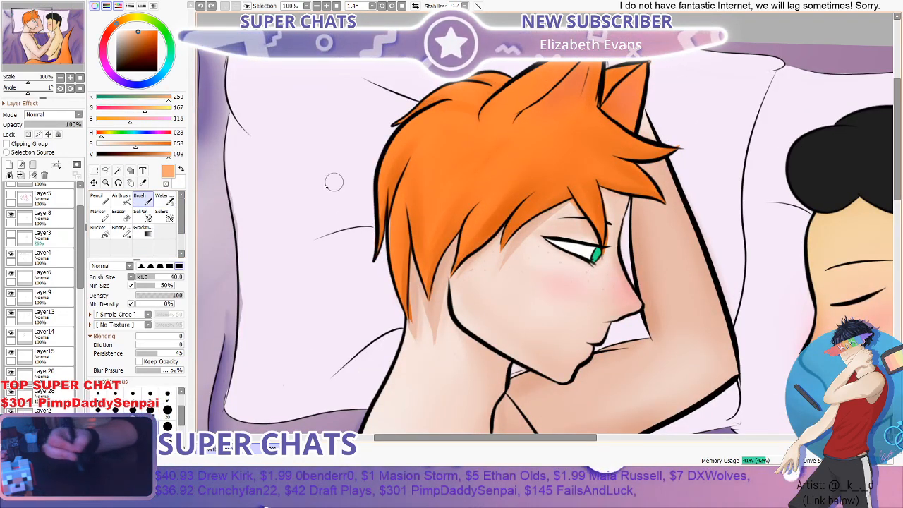
pyautogui.press('alt')
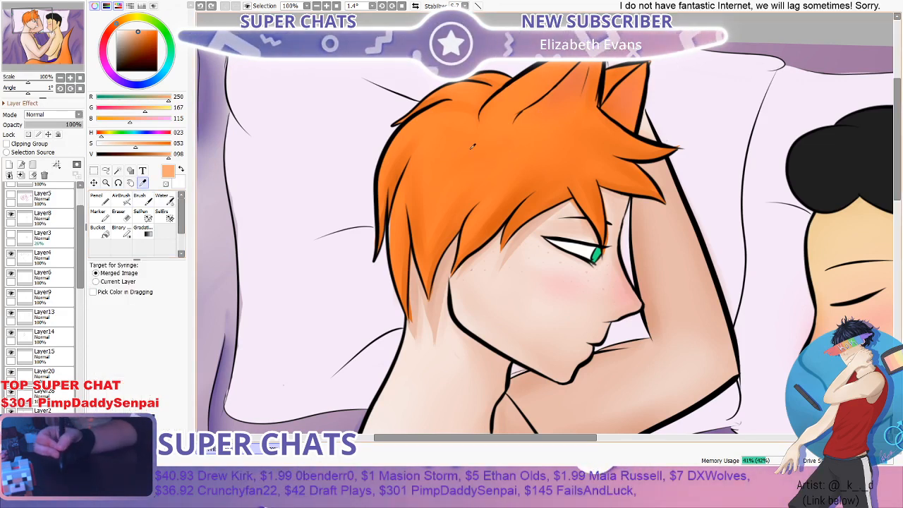
pyautogui.keyDown('alt'); pyautogui.click(473, 146); pyautogui.keyUp('alt')
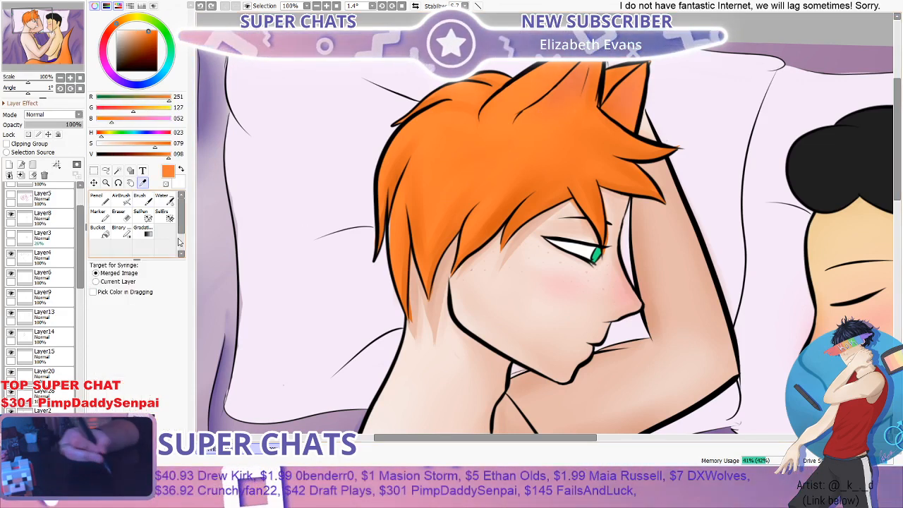
pyautogui.click(146, 201)
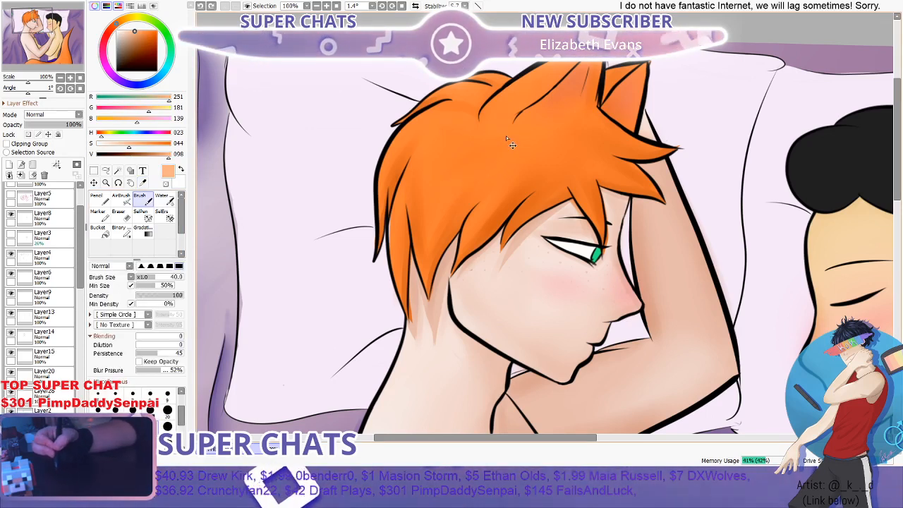
pyautogui.moveTo(129, 145); pyautogui.dragTo(108, 145)
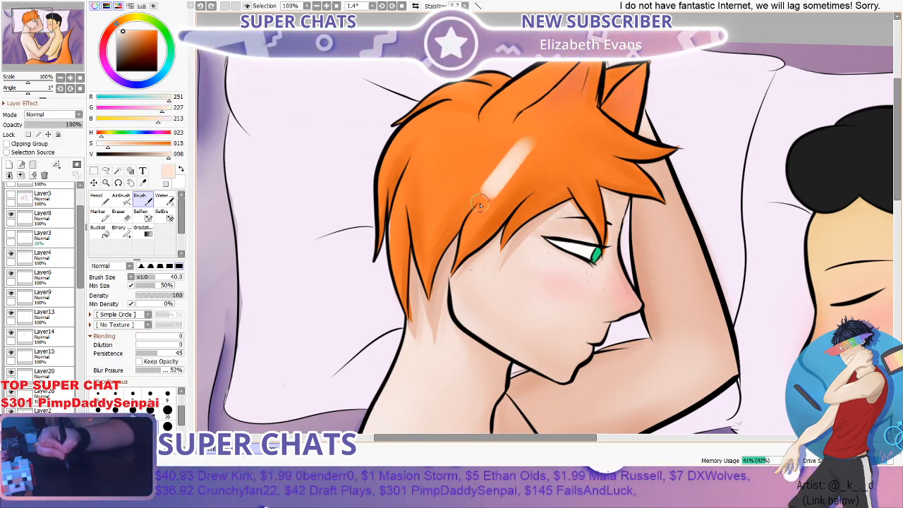
# - Try pale peach highlight strokes on the crown of the orange hair with the Brush at size 40
pyautogui.hotkey('ctrl', 'z')
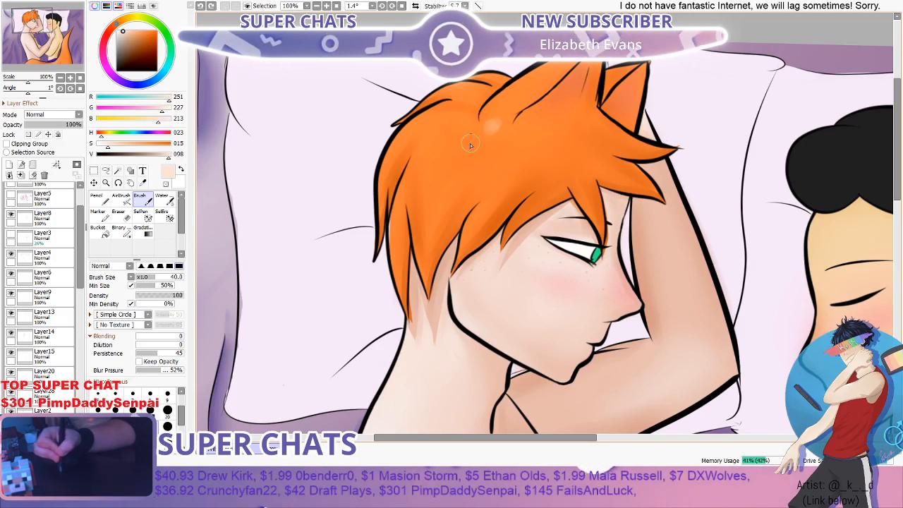
pyautogui.moveTo(470, 145); pyautogui.dragTo(442, 189)
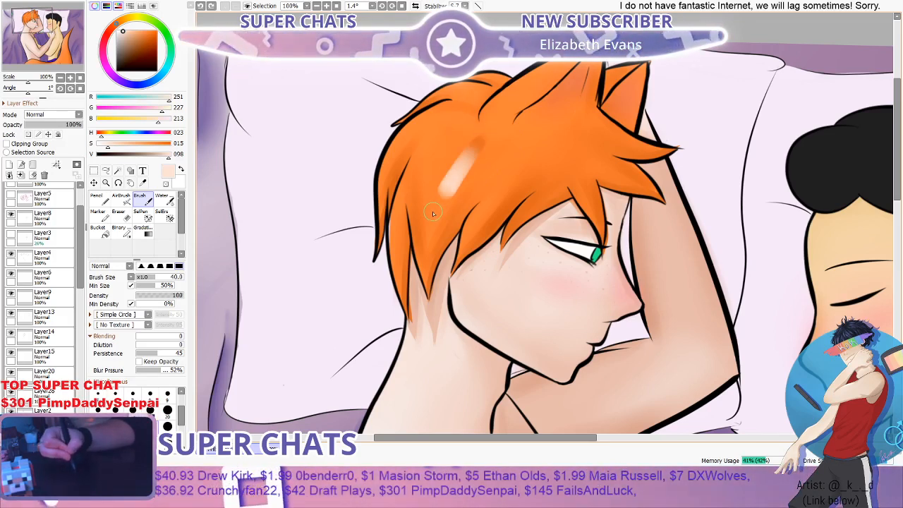
pyautogui.hotkey('ctrl', 'z')
# - Try soft pale peach highlights over the crown, fringe and back strands of the orange hair with a smaller Water brush
pyautogui.click(168, 204)
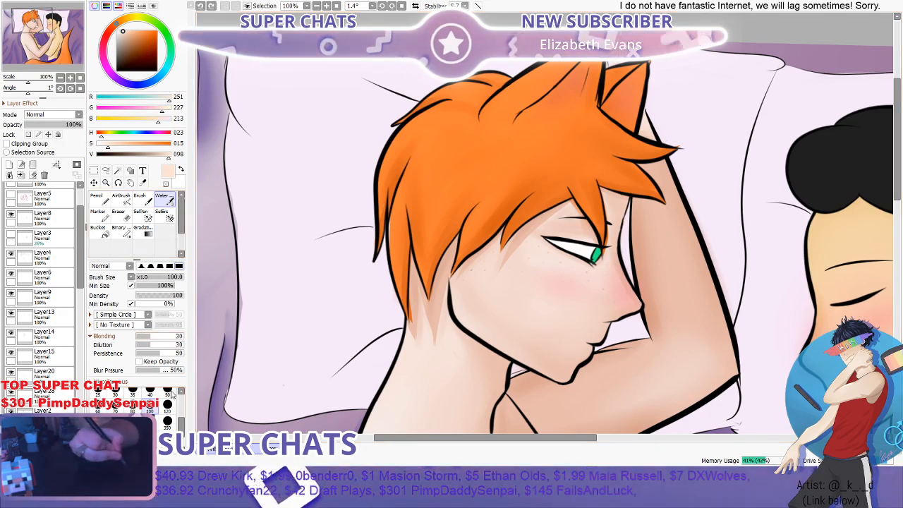
pyautogui.click(167, 390)
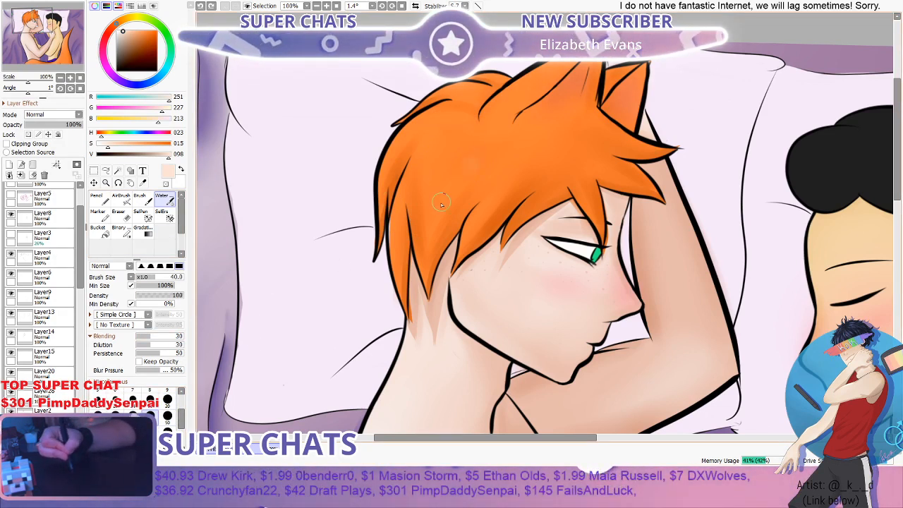
pyautogui.moveTo(441, 204)
pyautogui.mouseDown()
pyautogui.moveTo(480, 155)
pyautogui.moveTo(524, 123)
pyautogui.moveTo(466, 176)
pyautogui.mouseUp()
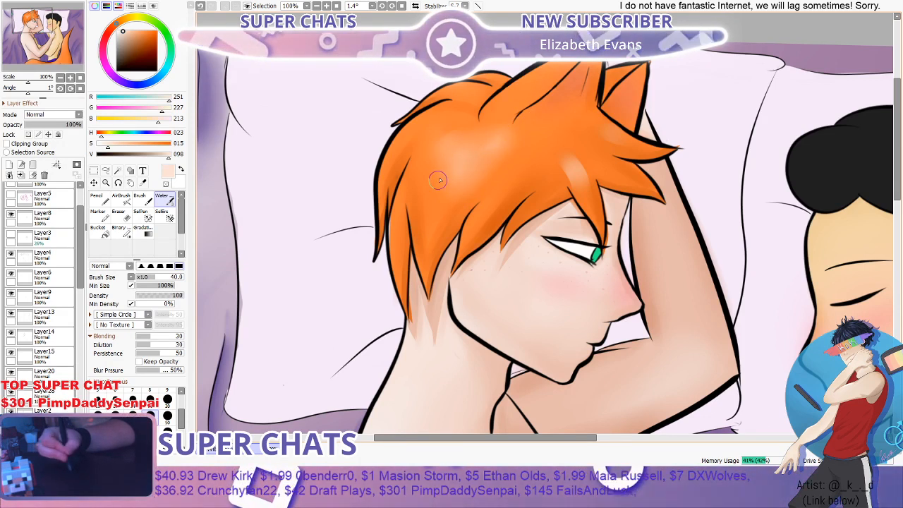
pyautogui.moveTo(390, 168)
pyautogui.mouseDown()
pyautogui.moveTo(464, 102)
pyautogui.moveTo(442, 120)
pyautogui.mouseUp()
pyautogui.hotkey('ctrl', 'z')
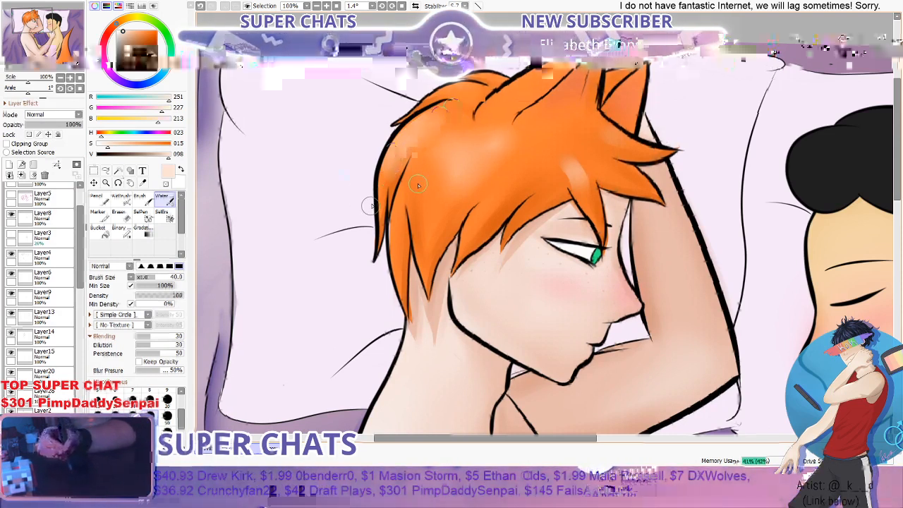
pyautogui.moveTo(421, 203); pyautogui.dragTo(429, 291)
pyautogui.moveTo(425, 203); pyautogui.dragTo(428, 296)
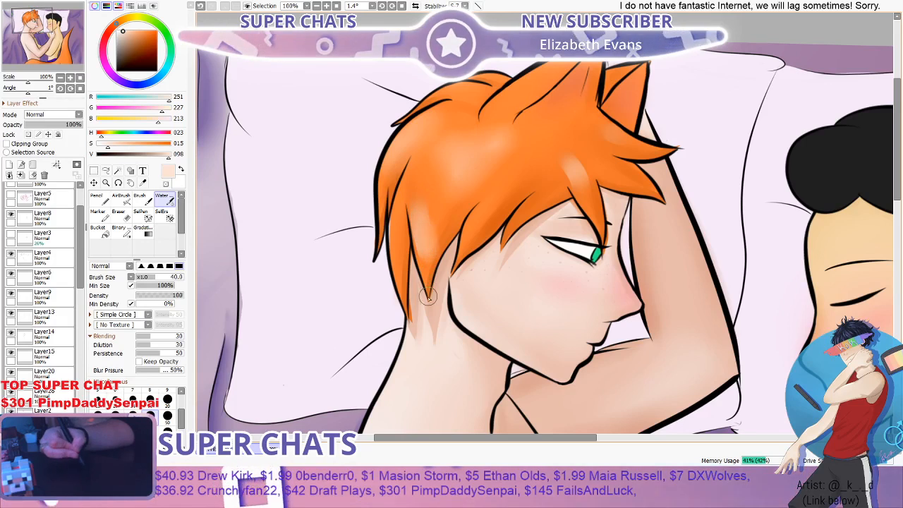
pyautogui.hotkey('ctrl', 'z')
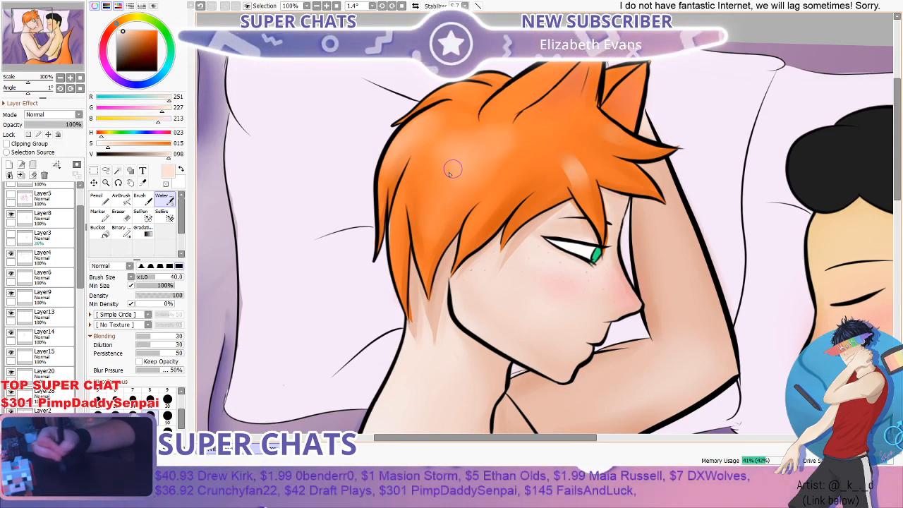
# - Try soft diagonal pale peach highlight strokes from beneath the ear down the side hair with the Water brush at size 40
pyautogui.scroll(-3, 548, 120)
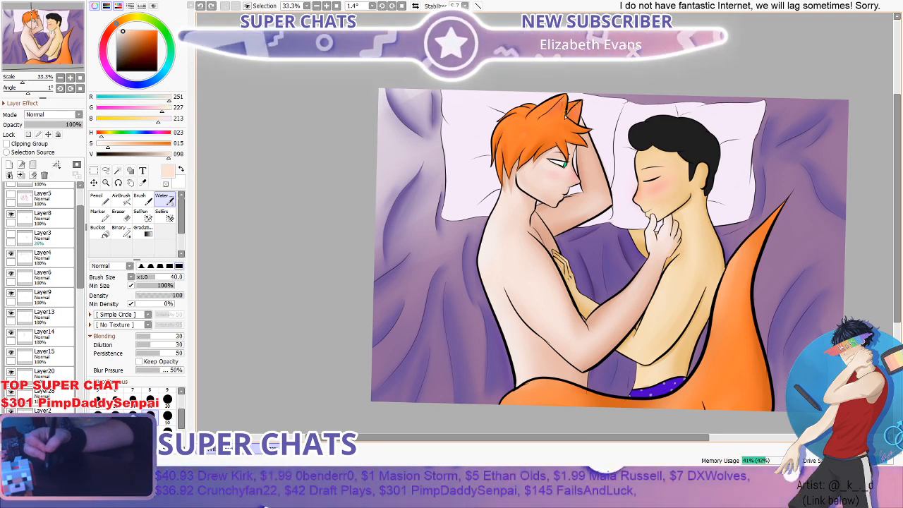
pyautogui.scroll(4, 487, 122)
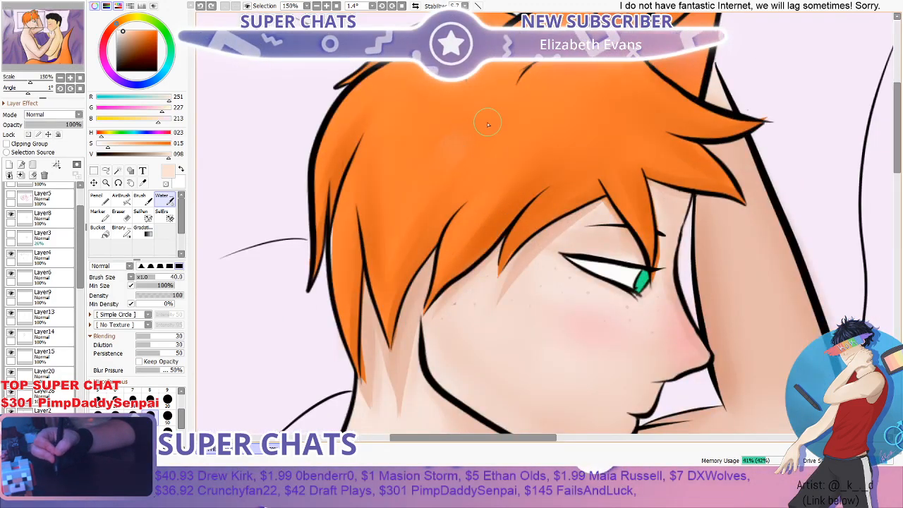
pyautogui.moveTo(490, 136); pyautogui.dragTo(415, 226)
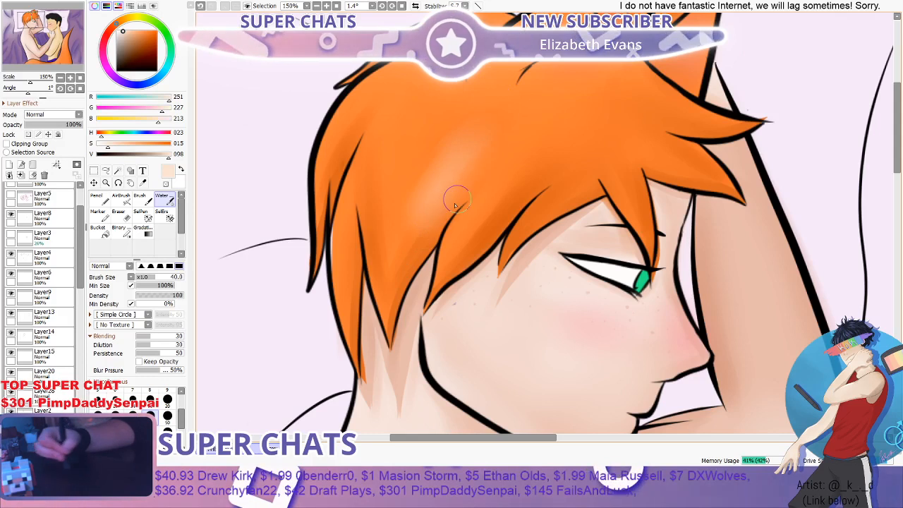
pyautogui.moveTo(518, 88); pyautogui.dragTo(385, 247)
pyautogui.moveTo(517, 80)
pyautogui.mouseDown()
pyautogui.moveTo(456, 152)
pyautogui.moveTo(390, 269)
pyautogui.mouseUp()
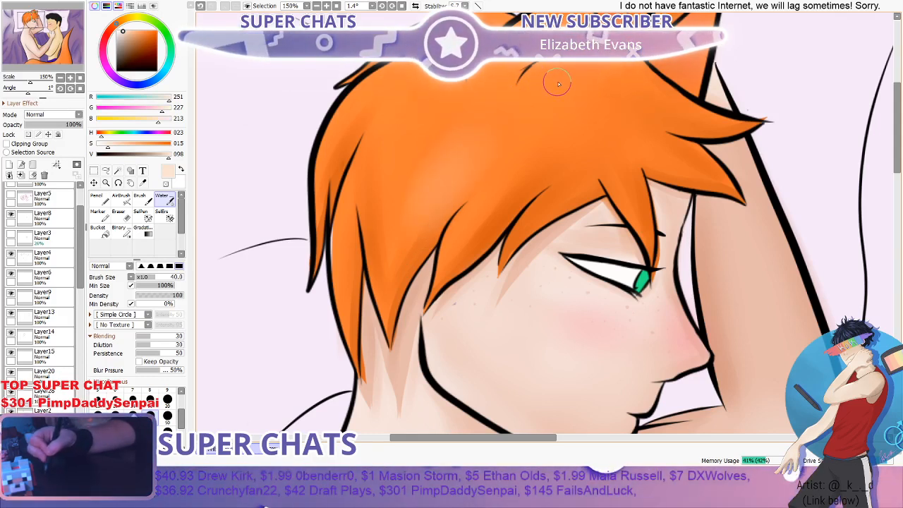
pyautogui.moveTo(558, 84)
pyautogui.mouseDown()
pyautogui.moveTo(472, 115)
pyautogui.moveTo(438, 152)
pyautogui.mouseUp()
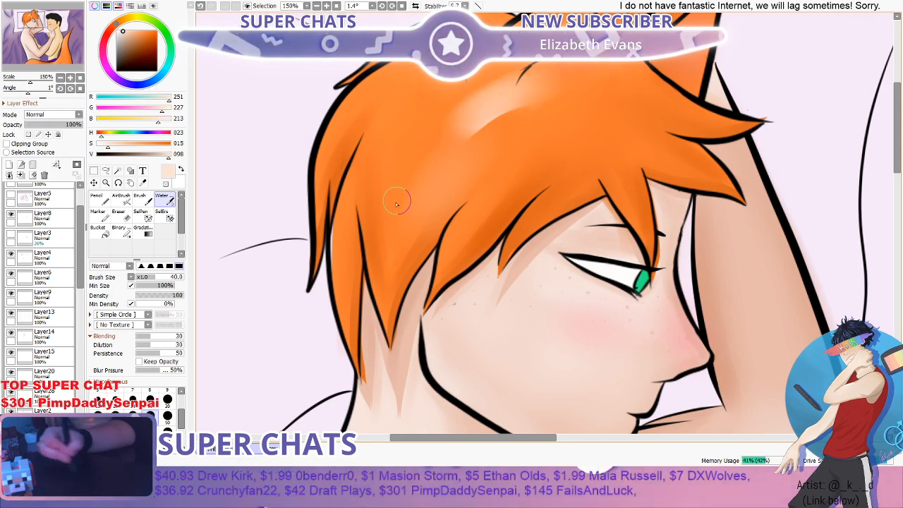
pyautogui.moveTo(520, 100); pyautogui.dragTo(391, 177)
pyautogui.moveTo(498, 88)
pyautogui.mouseDown()
pyautogui.moveTo(427, 162)
pyautogui.moveTo(400, 223)
pyautogui.mouseUp()
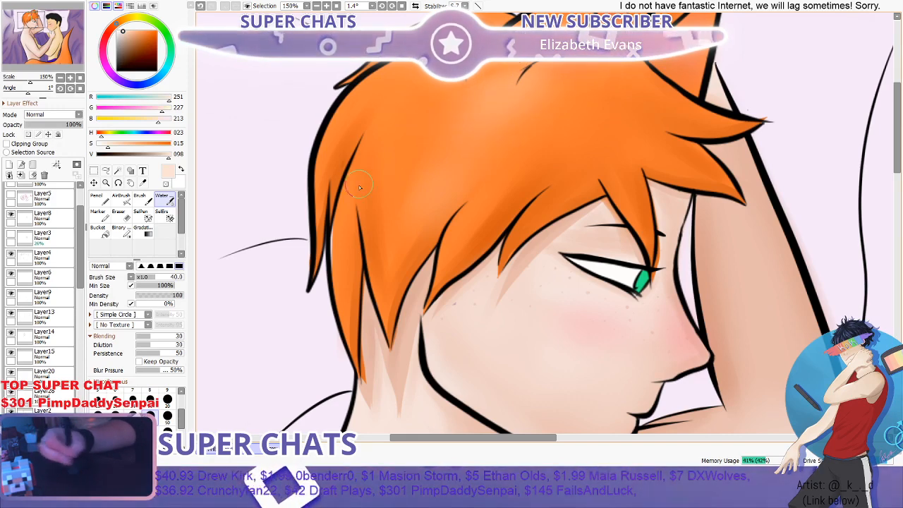
pyautogui.scroll(-3, 471, 164)
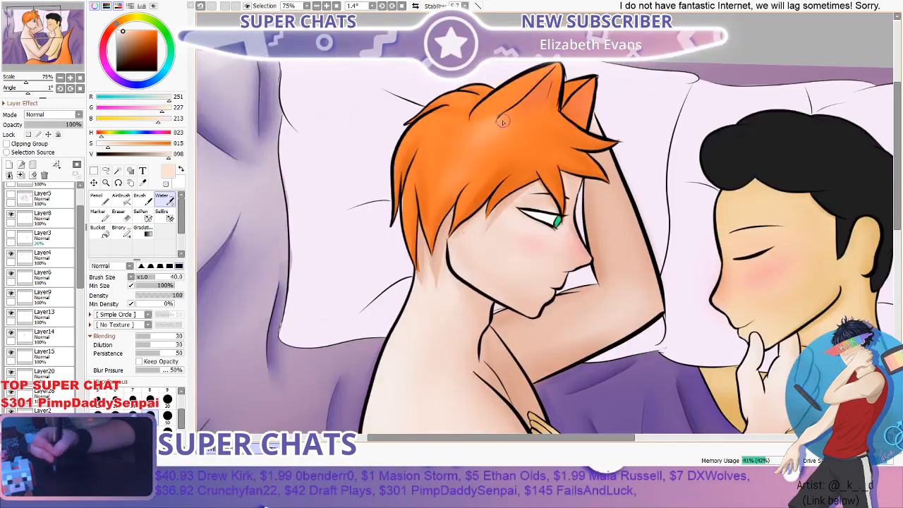
# - Paint a pale peach highlight along the back of the orange hair's crown with the Water brush at size 40 and blend it at size 100
pyautogui.click(167, 428)
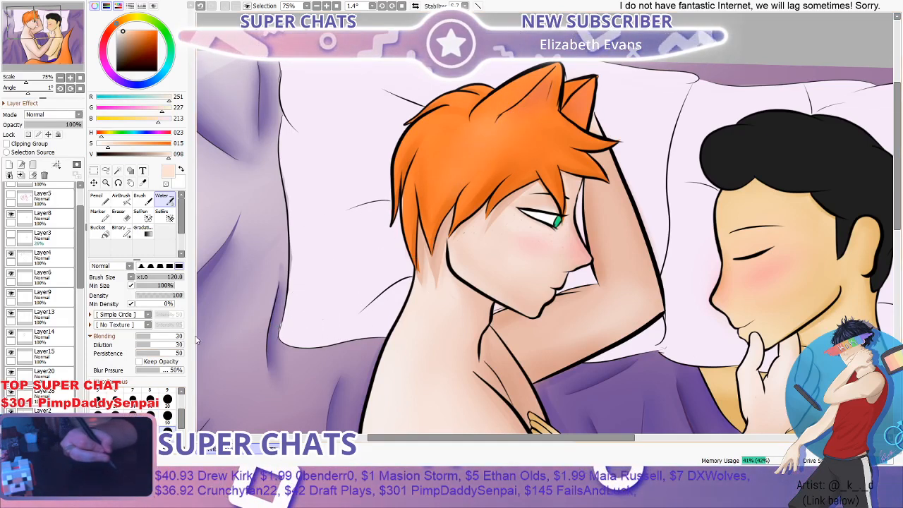
pyautogui.click(151, 416)
pyautogui.scroll(2, 538, 136)
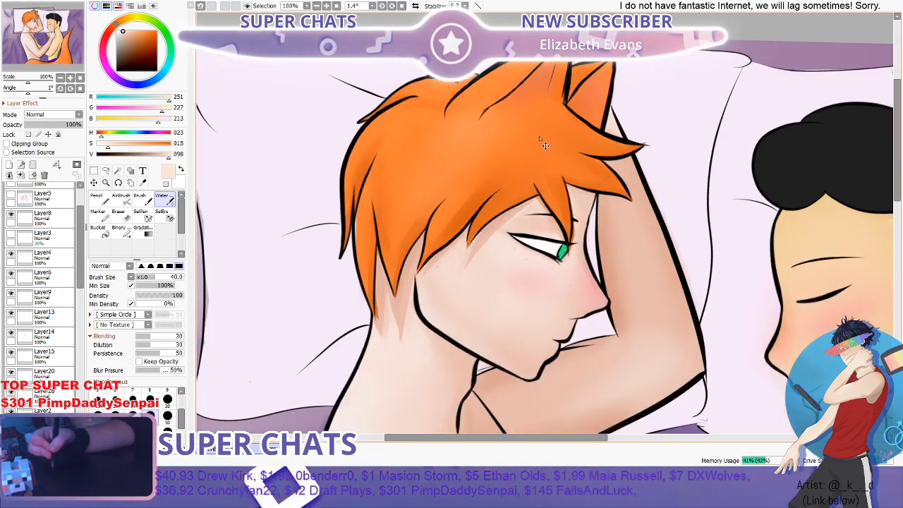
pyautogui.moveTo(372, 97)
pyautogui.mouseDown()
pyautogui.moveTo(338, 97)
pyautogui.moveTo(296, 120)
pyautogui.mouseUp()
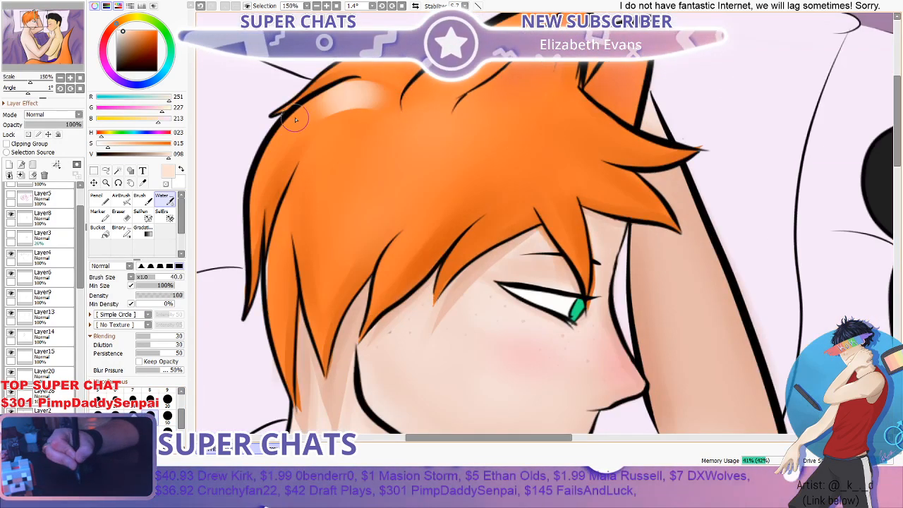
pyautogui.moveTo(373, 97)
pyautogui.mouseDown()
pyautogui.moveTo(311, 114)
pyautogui.moveTo(255, 163)
pyautogui.mouseUp()
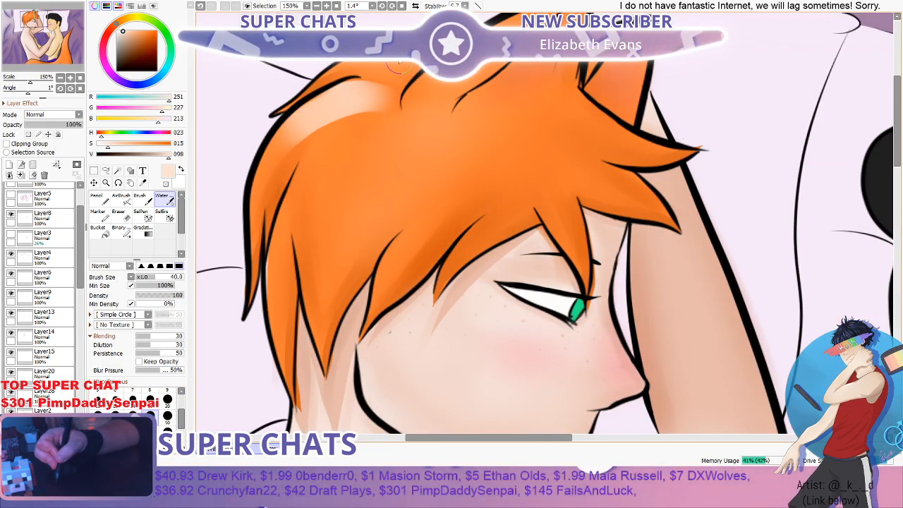
pyautogui.moveTo(400, 65); pyautogui.dragTo(282, 112)
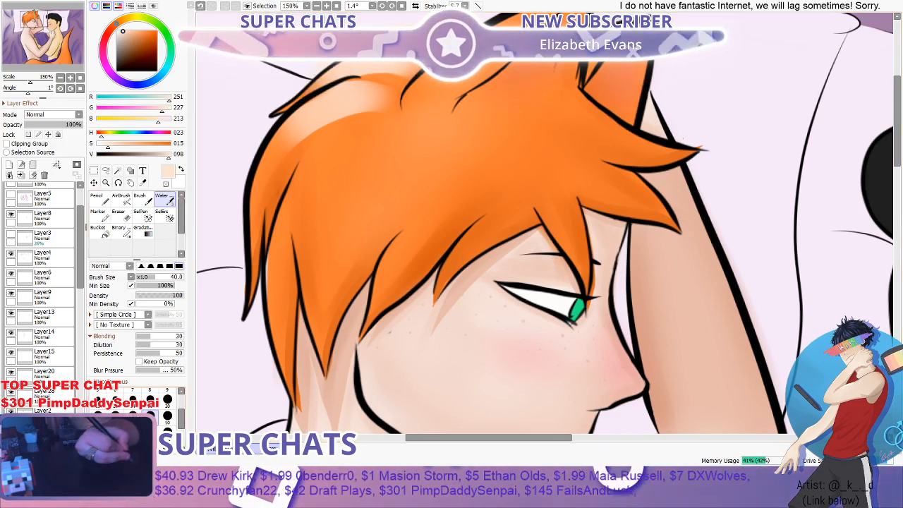
pyautogui.press(']')
pyautogui.press(']')
pyautogui.press(']')
pyautogui.press(']')
pyautogui.press(']')
pyautogui.moveTo(364, 101)
pyautogui.mouseDown()
pyautogui.moveTo(389, 88)
pyautogui.moveTo(377, 79)
pyautogui.moveTo(332, 113)
pyautogui.mouseUp()
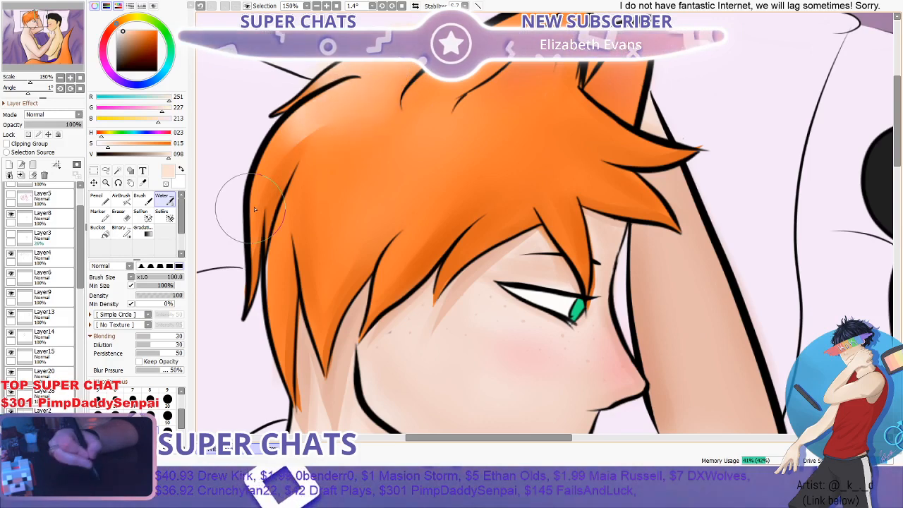
# - Show Layer22, the blue striped light-and-shadow overlay
pyautogui.scroll(-1, 305, 201)
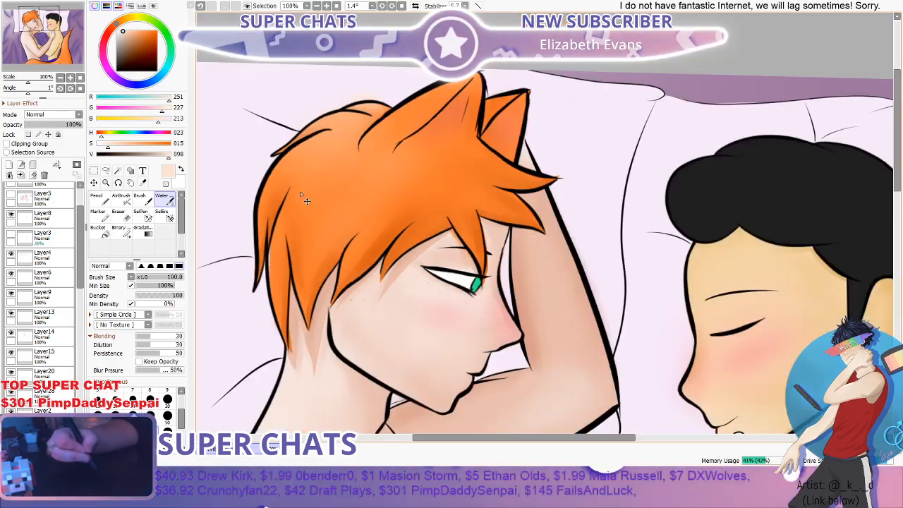
pyautogui.scroll(-1, 348, 144)
pyautogui.scroll(-1, 355, 110)
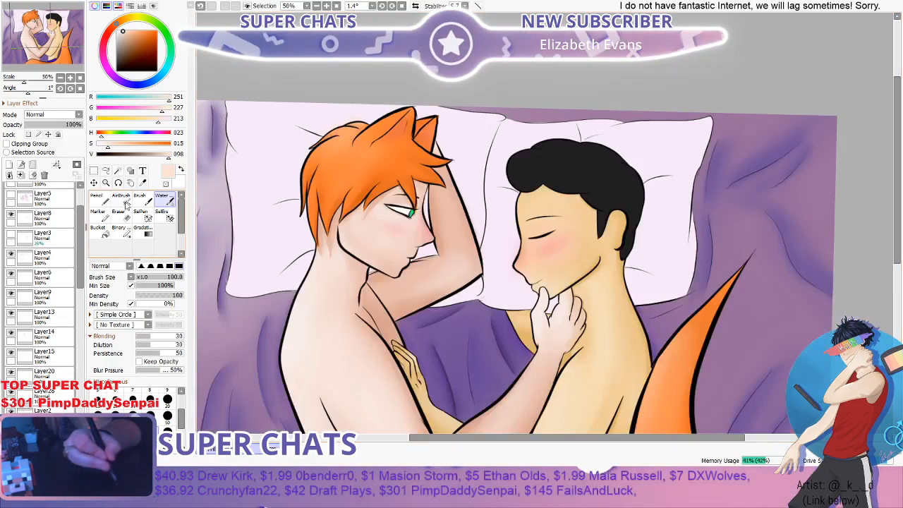
pyautogui.scroll(2, 81, 190)
pyautogui.click(11, 207)
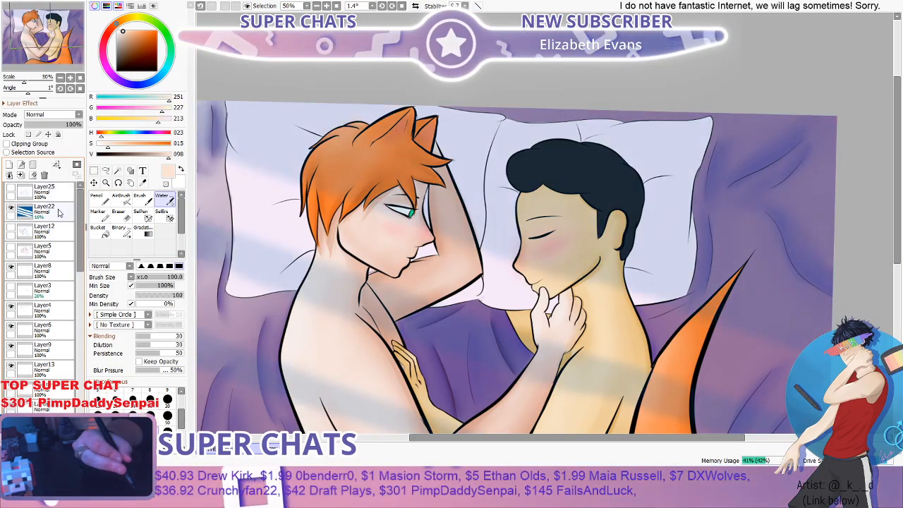
# - Examine how the striped overlay falls across both figures, the hair and the tail
pyautogui.scroll(-2, 344, 145)
pyautogui.scroll(-1, 343, 145)
pyautogui.scroll(3, 335, 152)
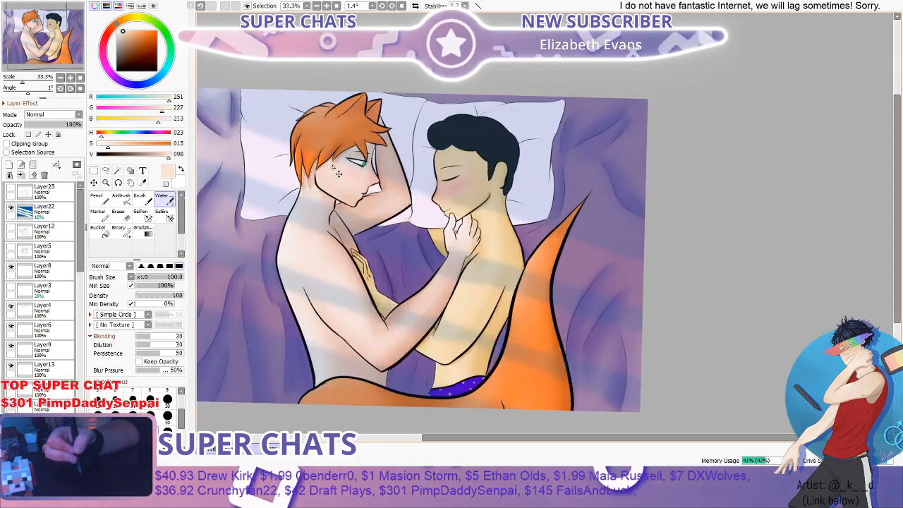
pyautogui.keyDown('ctrl'); pyautogui.keyDown('shift'); pyautogui.click(329, 154); pyautogui.keyUp('shift'); pyautogui.keyUp('ctrl')
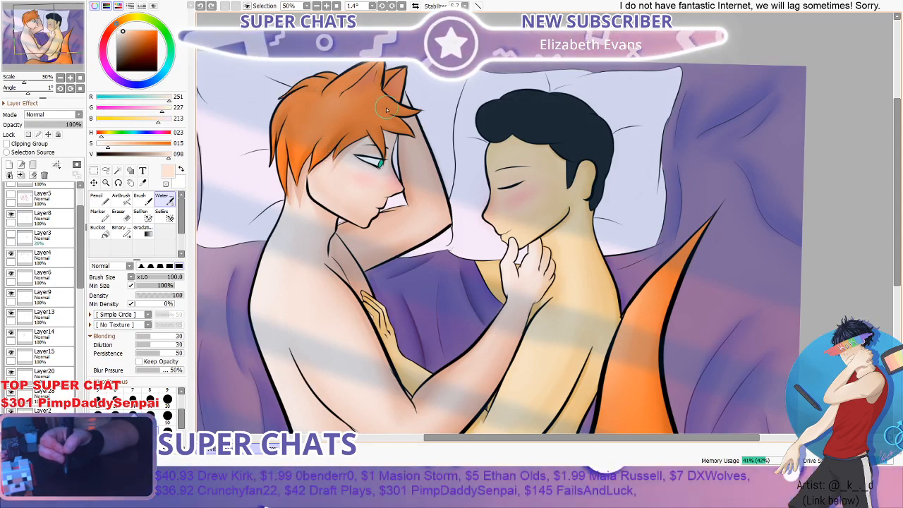
pyautogui.scroll(-1, 386, 107)
pyautogui.scroll(1, 385, 102)
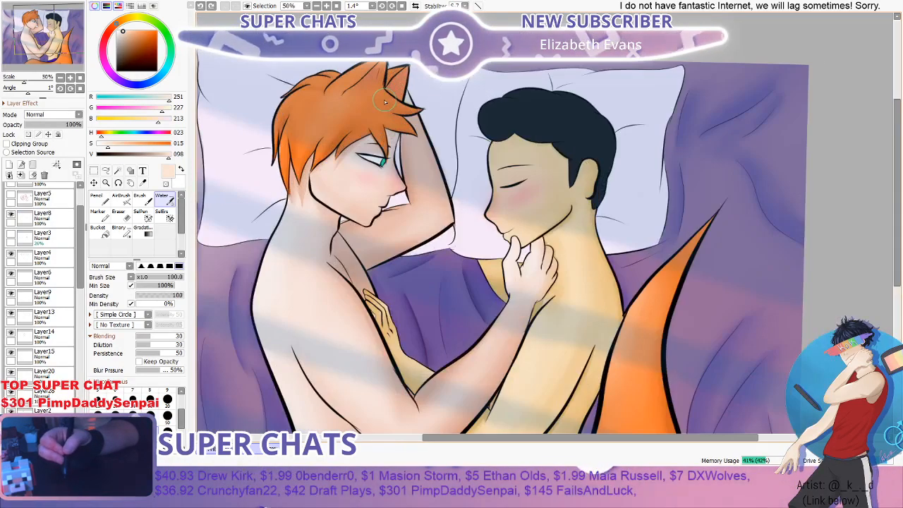
pyautogui.scroll(-1, 384, 101)
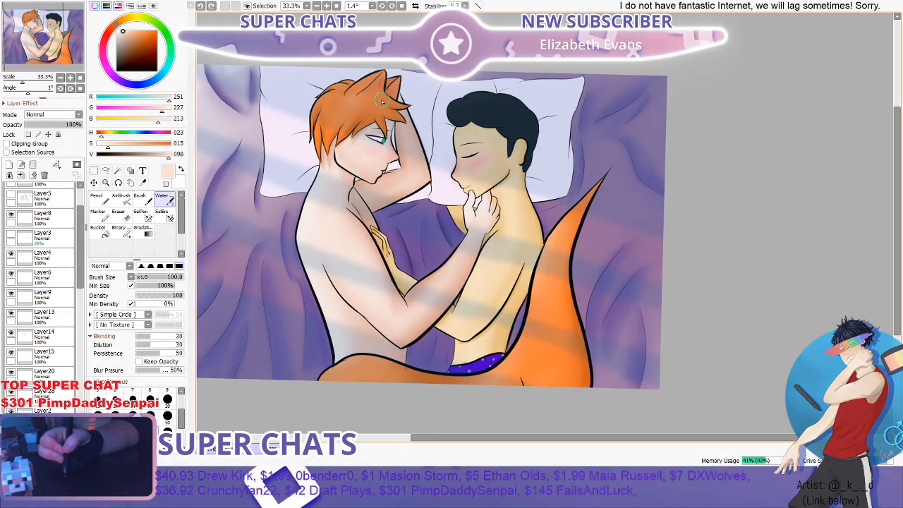
pyautogui.scroll(1, 382, 99)
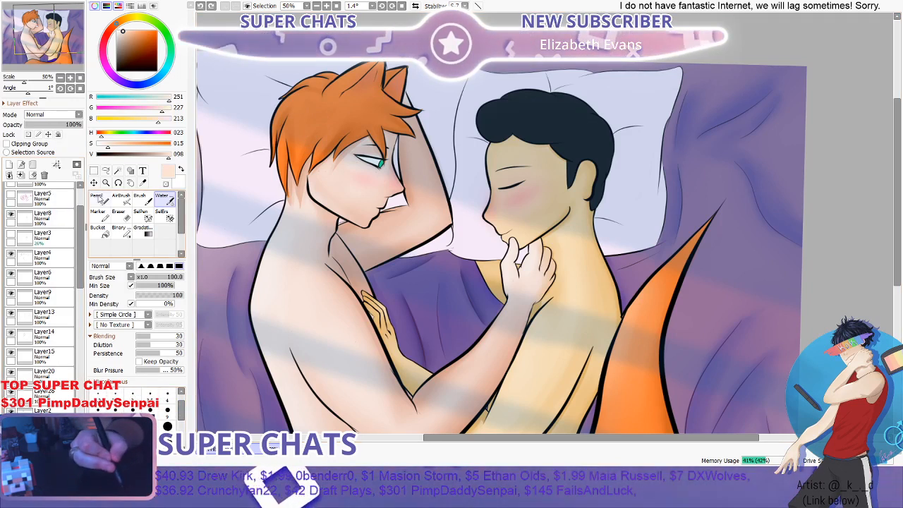
# - Try fine pale peach strand lines over the crown and back locks of the orange hair with the Pencil at size 9
pyautogui.press('n')
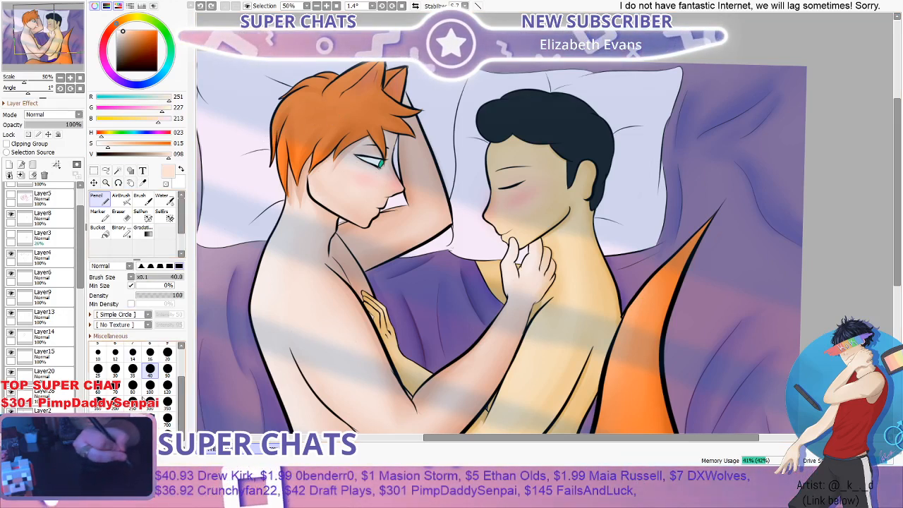
pyautogui.scroll(3, 183, 374)
pyautogui.click(167, 373)
pyautogui.scroll(3, 336, 108)
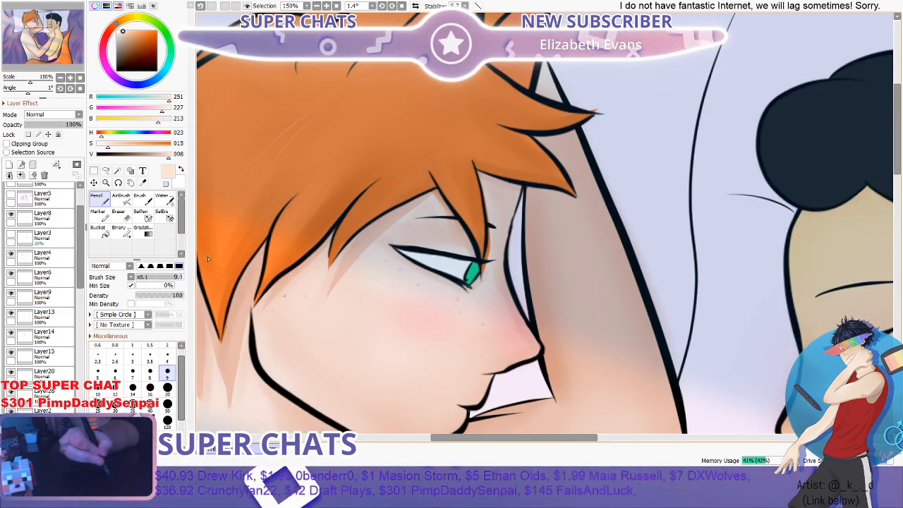
pyautogui.scroll(-3, 304, 142)
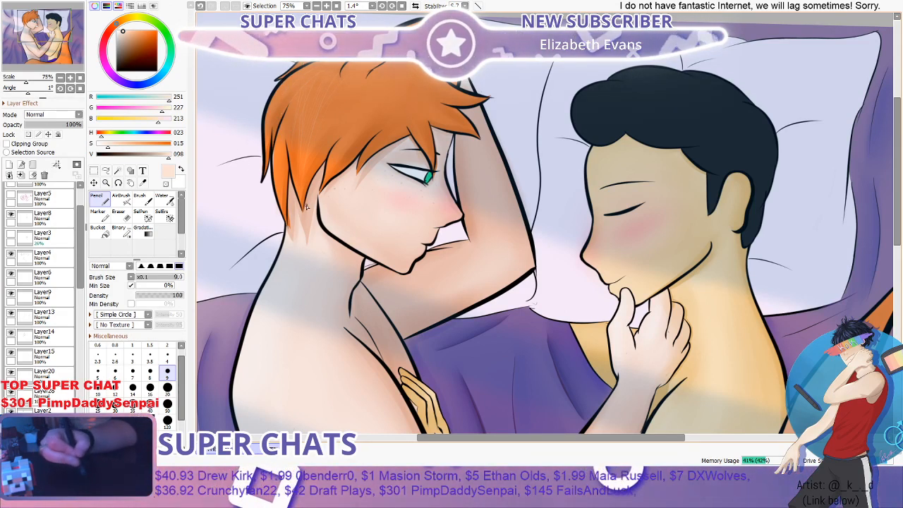
pyautogui.press('c')
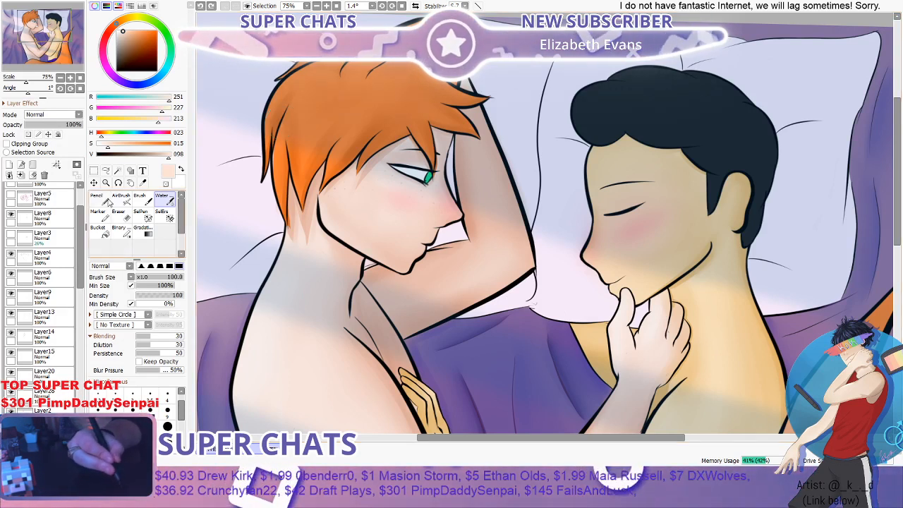
# - Try a cluster of thin curved pale peach strands down the side of the orange hair with the size 9 Pencil
pyautogui.click(104, 200)
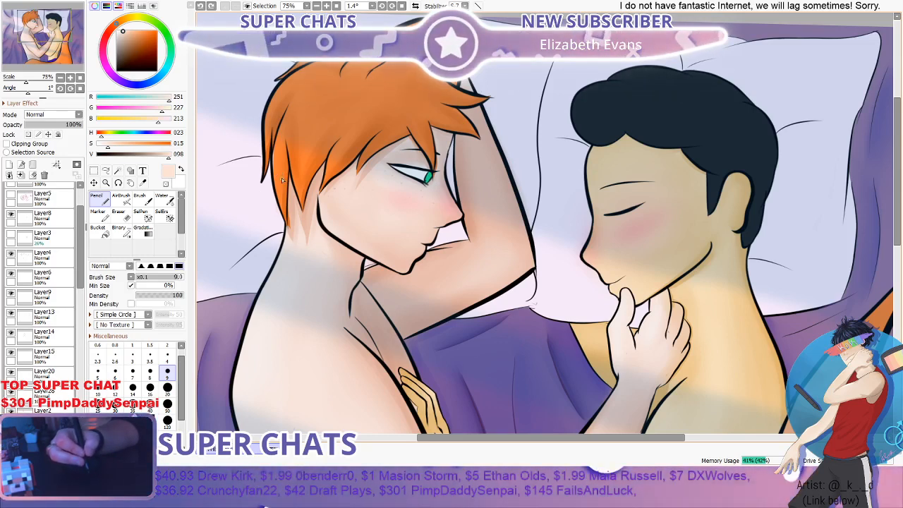
pyautogui.scroll(1, 346, 109)
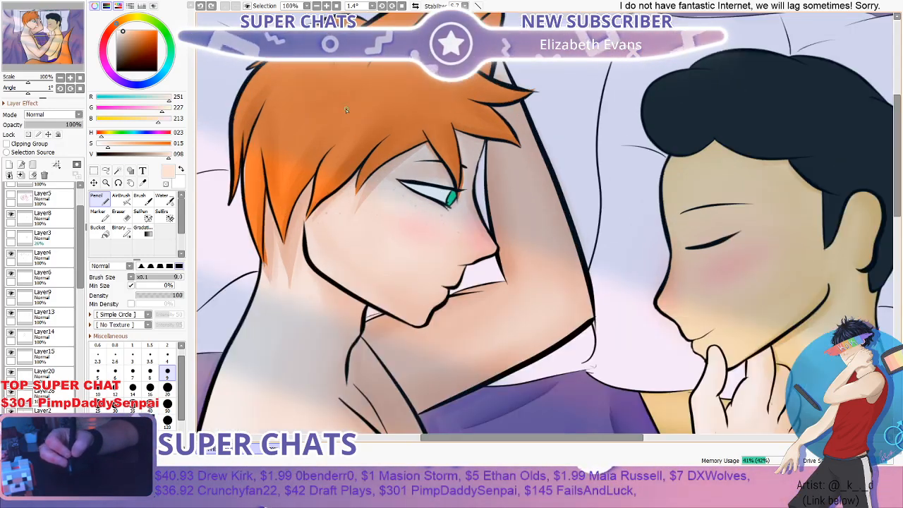
pyautogui.scroll(1, 345, 112)
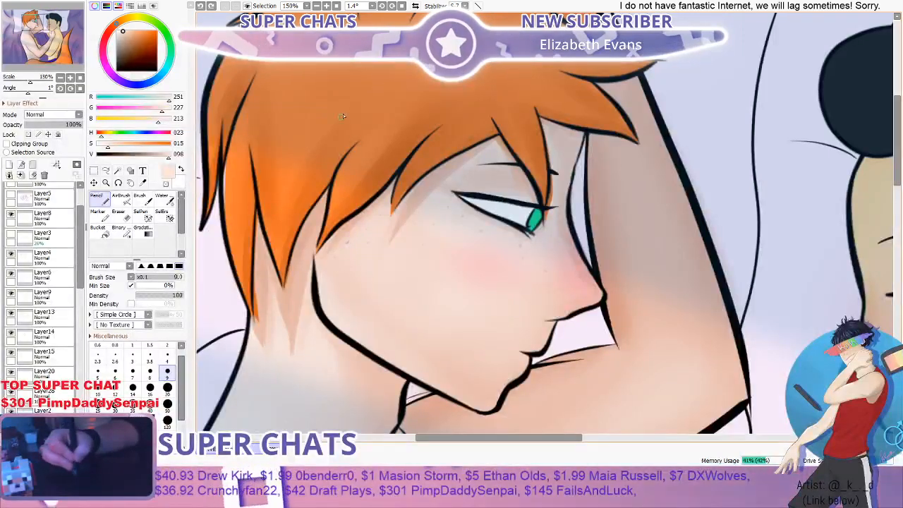
pyautogui.moveTo(381, 71); pyautogui.dragTo(356, 97)
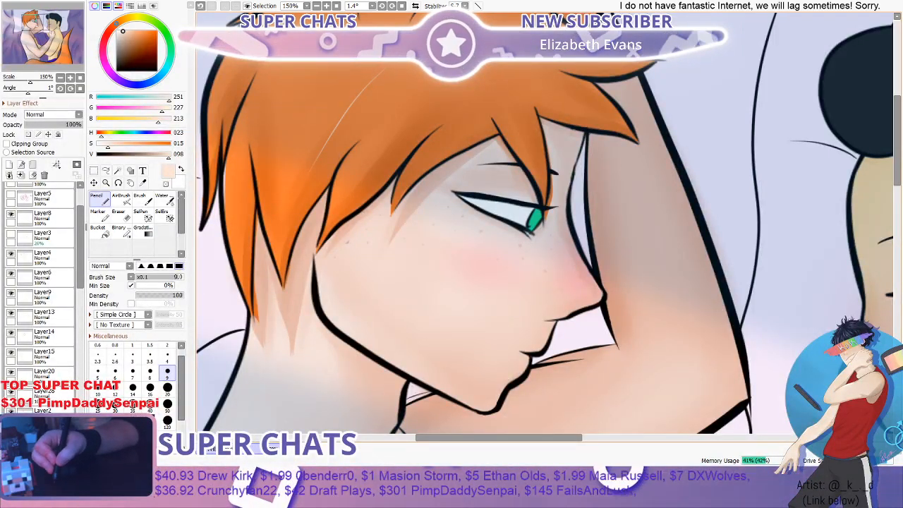
pyautogui.moveTo(377, 76)
pyautogui.mouseDown()
pyautogui.moveTo(329, 129)
pyautogui.moveTo(304, 177)
pyautogui.mouseUp()
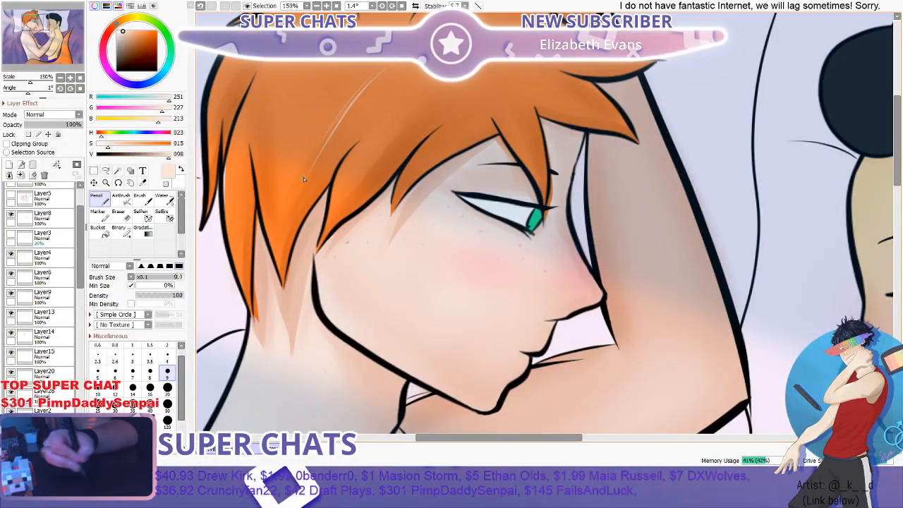
pyautogui.moveTo(373, 82); pyautogui.dragTo(381, 73)
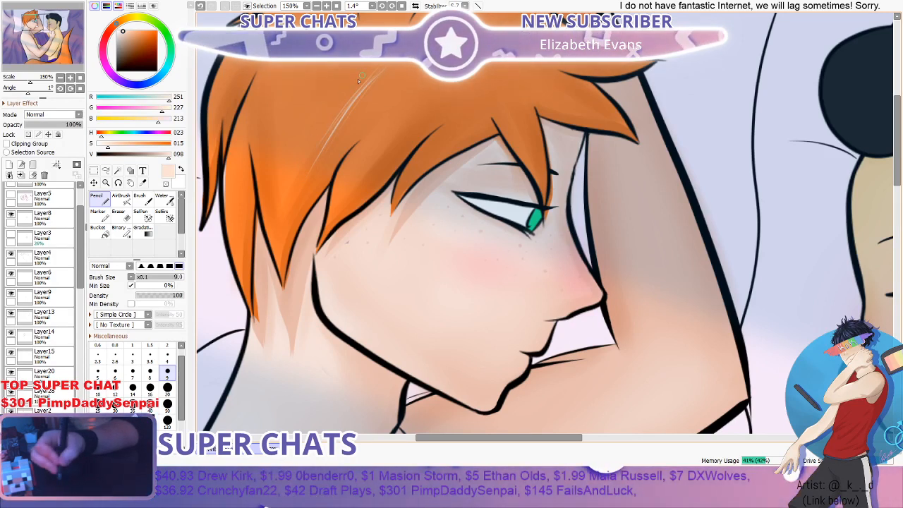
# - Set the Water brush's blur pressure to 23% and try blending the thin strands into the hair at size 100
pyautogui.click(163, 199)
pyautogui.moveTo(161, 369); pyautogui.dragTo(147, 370)
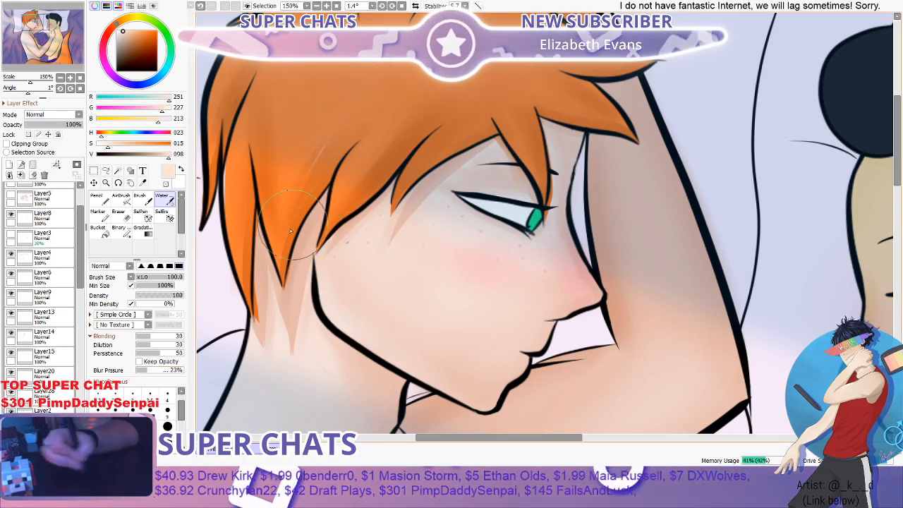
pyautogui.hotkey('ctrl', 'z')
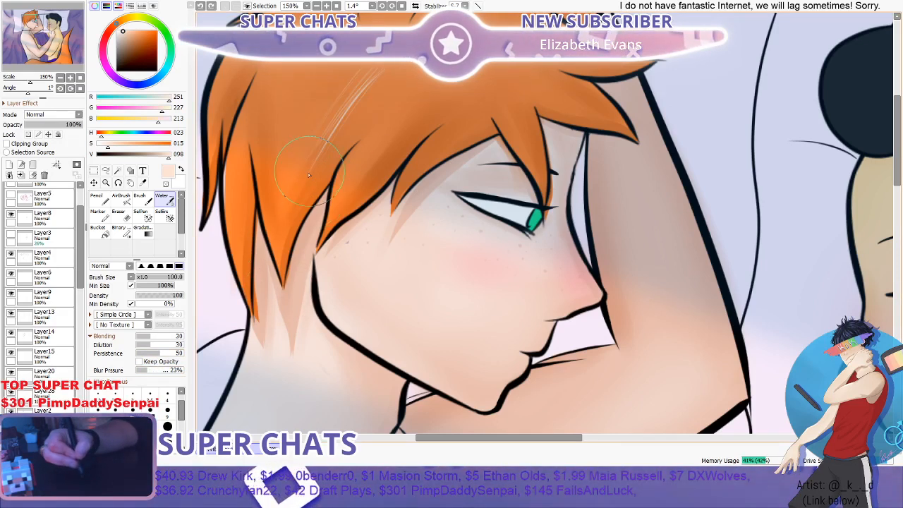
pyautogui.scroll(-1, 254, 279)
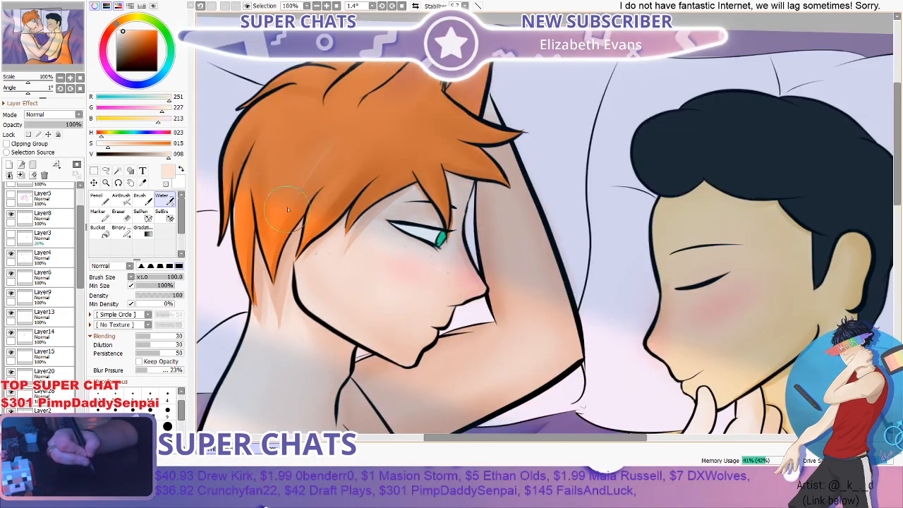
pyautogui.scroll(-1, 363, 104)
pyautogui.scroll(1, 364, 103)
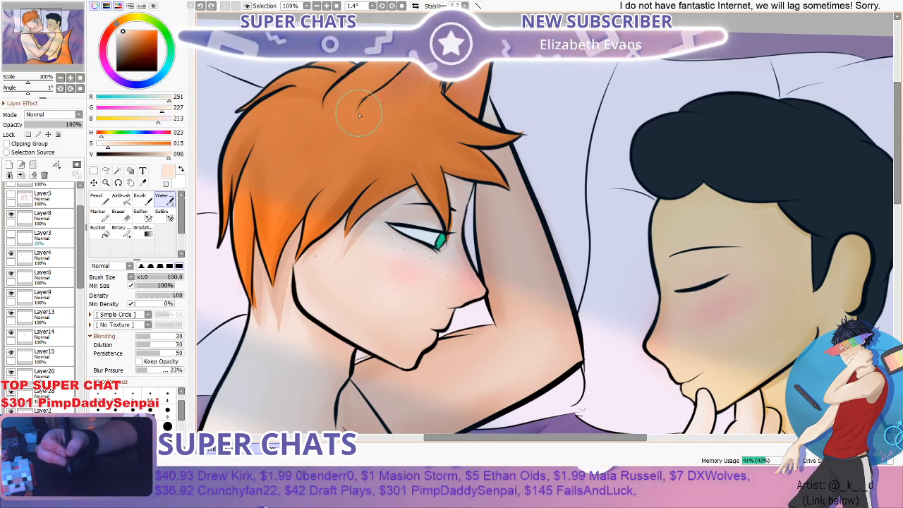
# - Try thin pale peach strands on a new layer down the side of the orange hair with the size 9 Pencil
pyautogui.scroll(-2, 353, 120)
pyautogui.scroll(2, 354, 124)
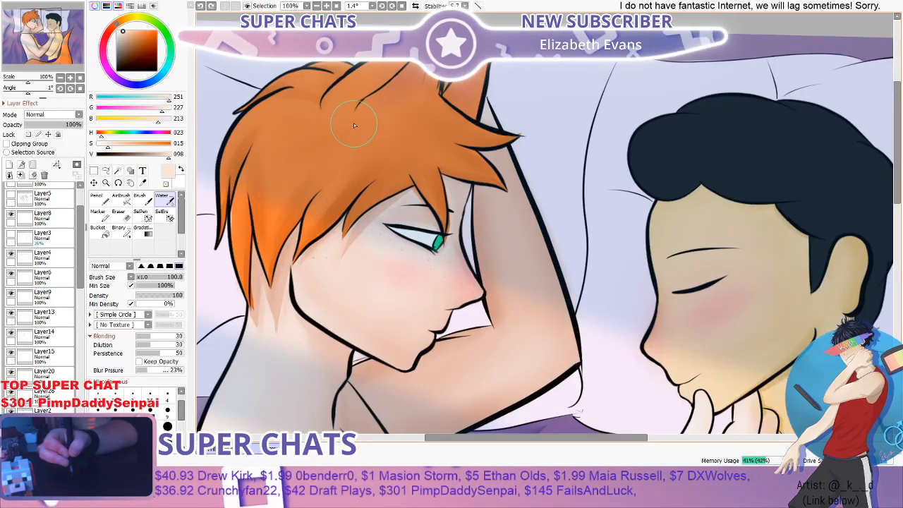
pyautogui.click(102, 199)
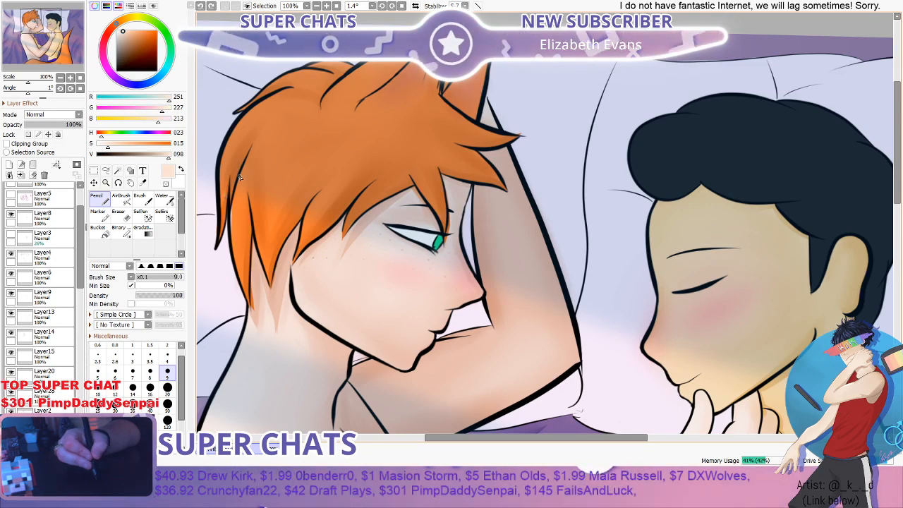
pyautogui.scroll(1, 302, 145)
pyautogui.scroll(-2, 296, 160)
pyautogui.scroll(1, 271, 172)
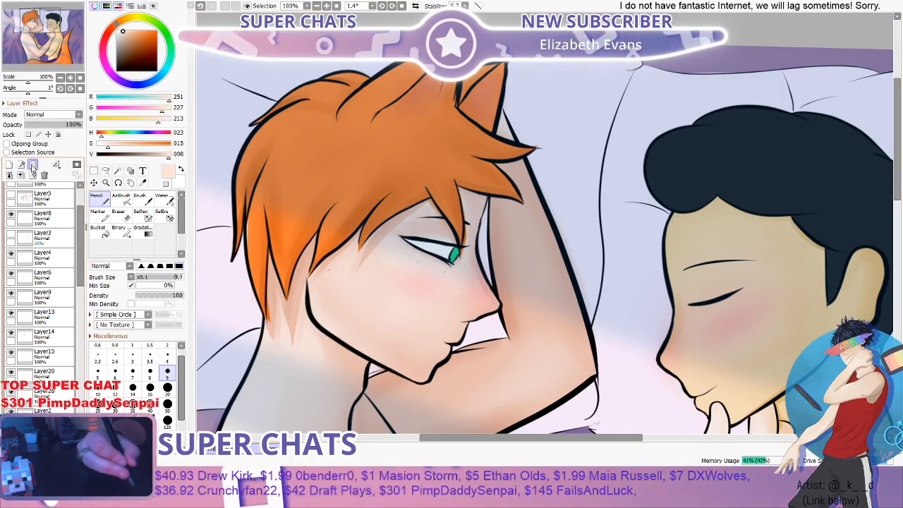
pyautogui.moveTo(78, 259); pyautogui.dragTo(80, 278)
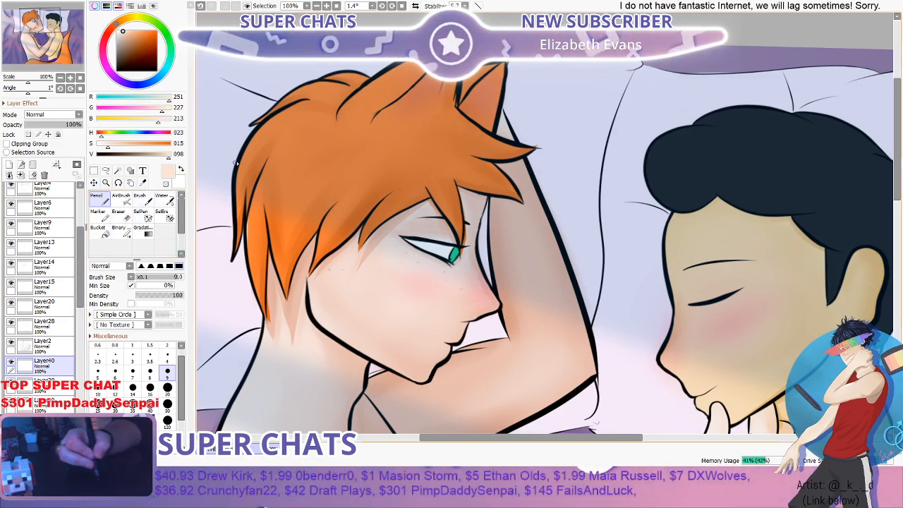
pyautogui.scroll(2, 326, 191)
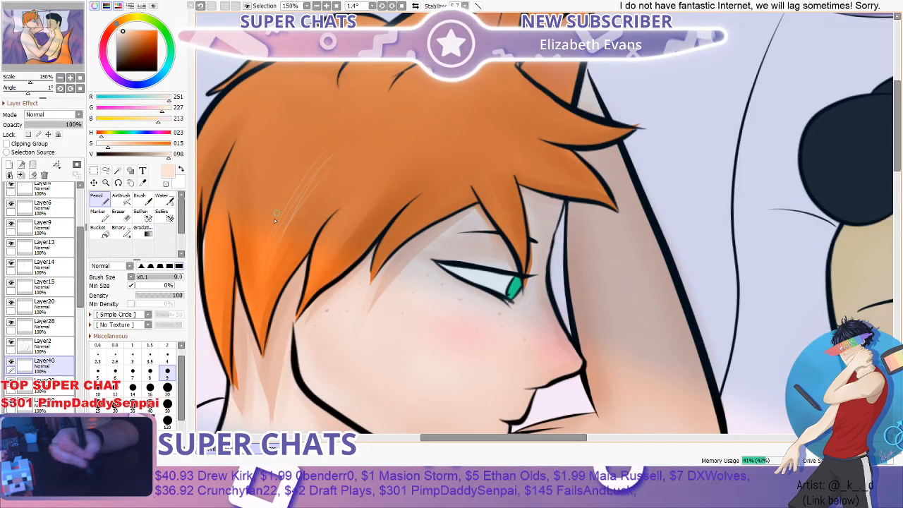
pyautogui.hotkey('ctrl', 'z')
pyautogui.hotkey('ctrl', 'z')
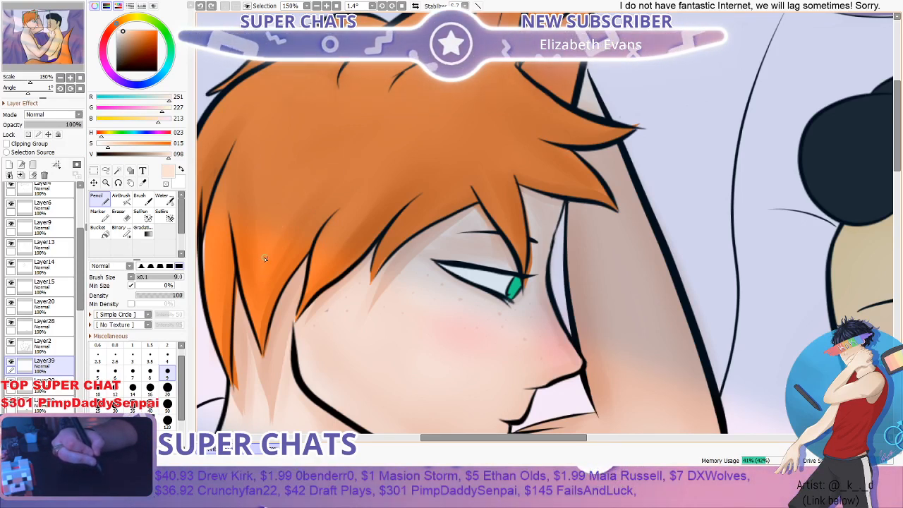
# - On a new layer, draw thin curved pale peach strands down the orange hair with the size 9 Pencil and blend them with the Water brush
pyautogui.click(10, 165)
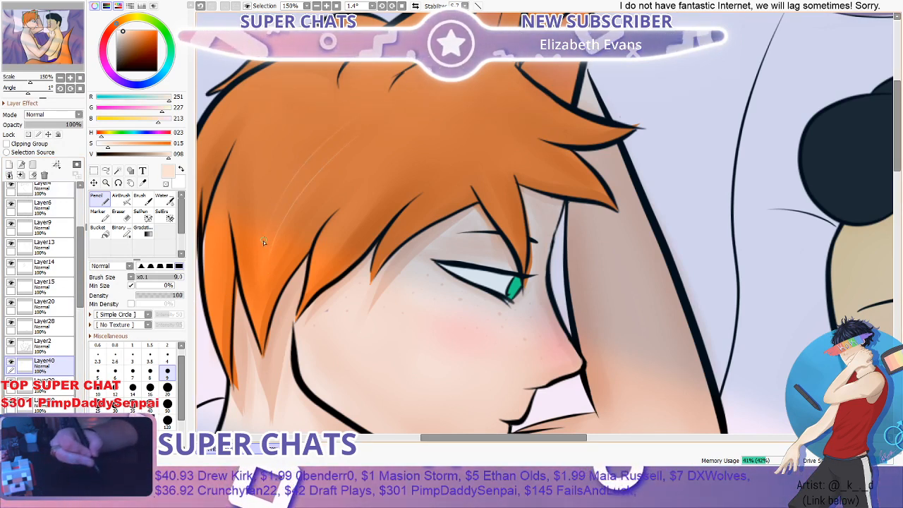
pyautogui.moveTo(295, 147); pyautogui.dragTo(277, 231)
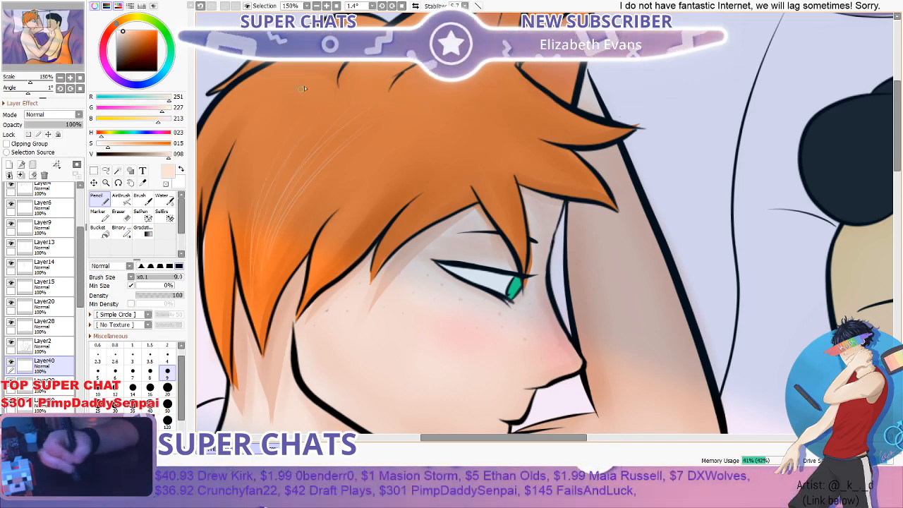
pyautogui.click(162, 199)
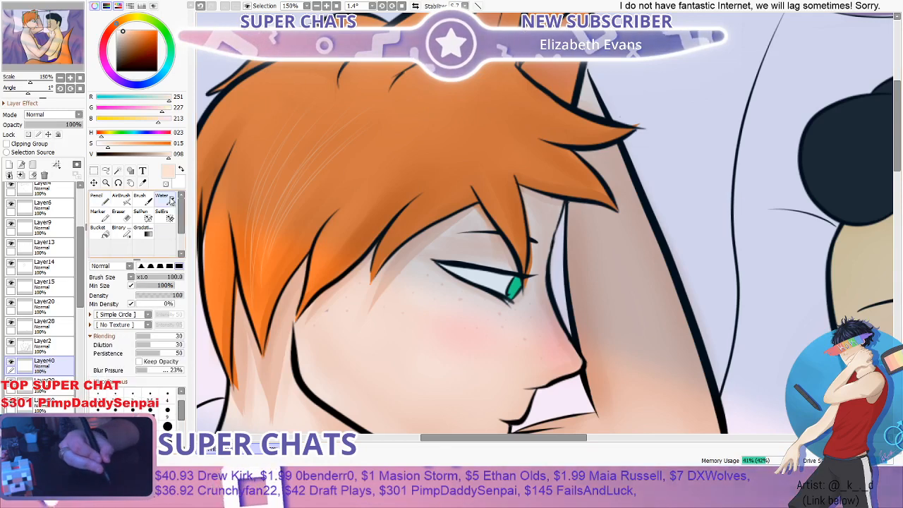
pyautogui.moveTo(293, 167)
pyautogui.mouseDown()
pyautogui.moveTo(251, 257)
pyautogui.moveTo(342, 132)
pyautogui.mouseUp()
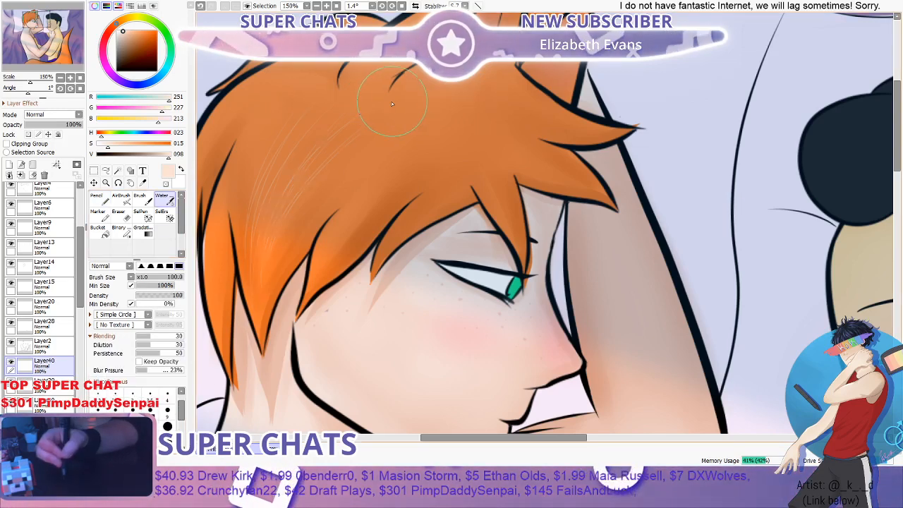
# - Lower the opacity of the hair strand layer to 20%
pyautogui.scroll(-3, 410, 86)
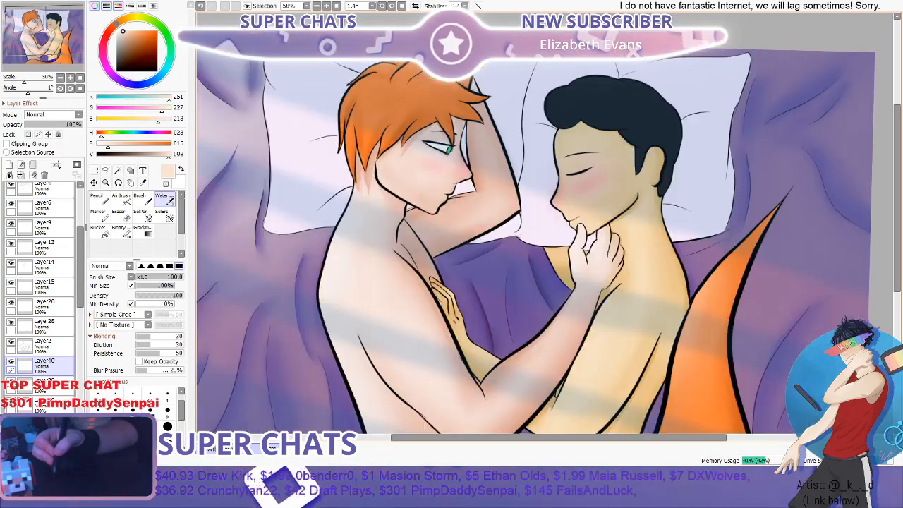
pyautogui.scroll(1, 423, 78)
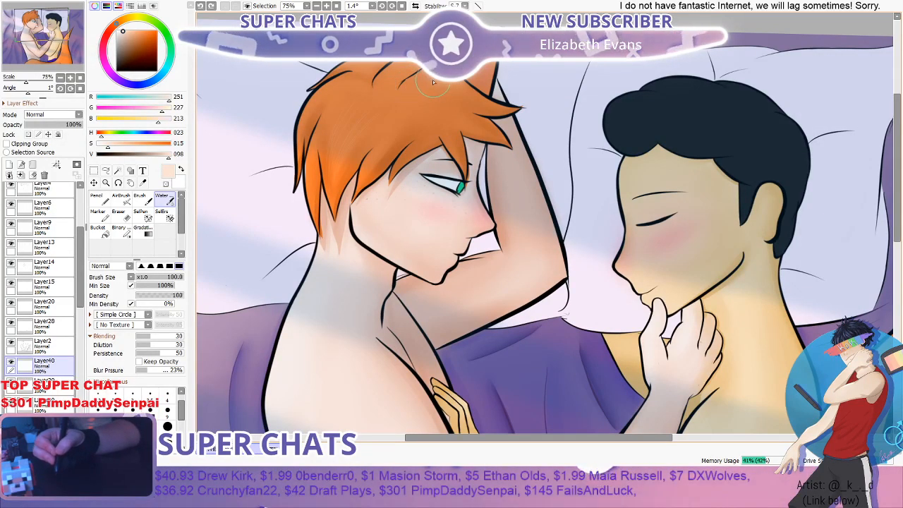
pyautogui.scroll(-2, 432, 80)
pyautogui.scroll(2, 433, 79)
pyautogui.scroll(-2, 432, 80)
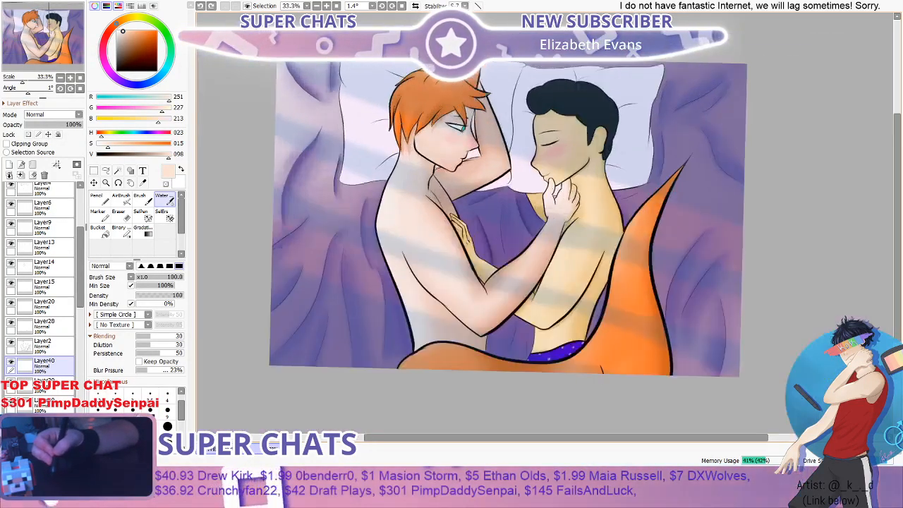
pyautogui.scroll(5, 408, 94)
pyautogui.scroll(-2, 409, 94)
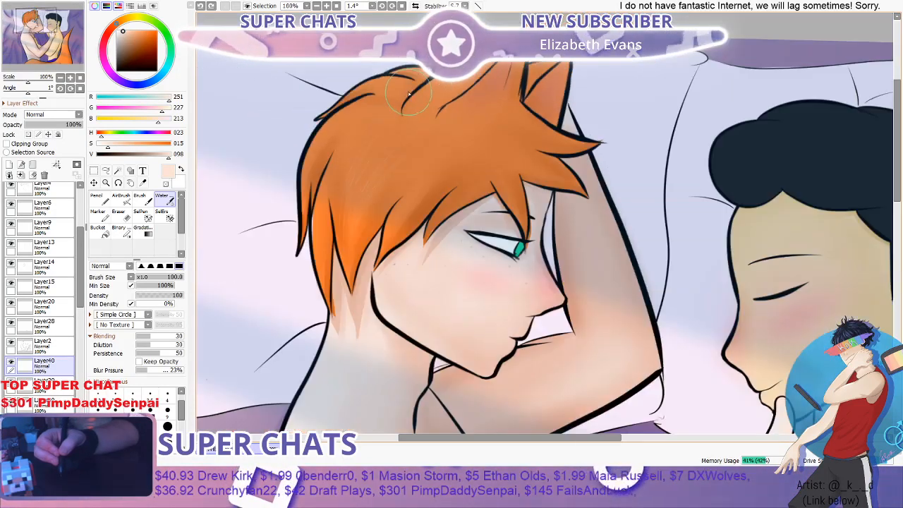
pyautogui.scroll(2, 408, 94)
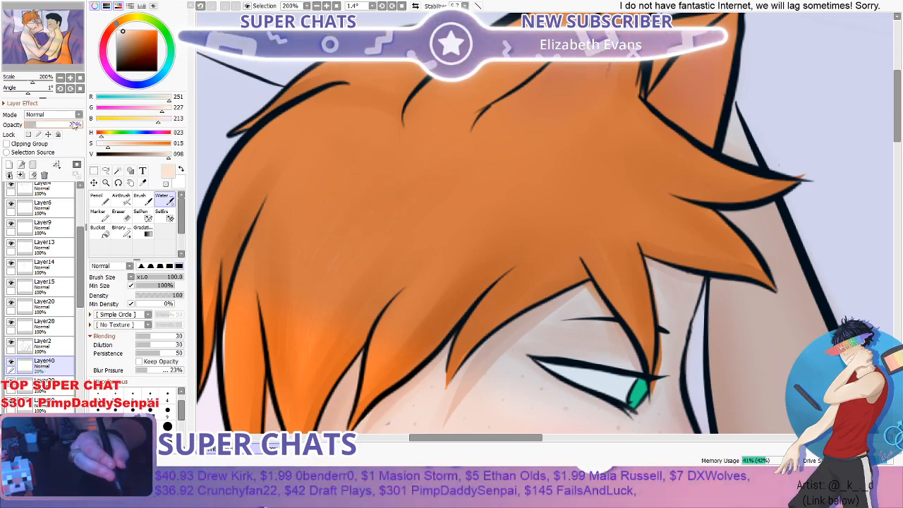
pyautogui.scroll(-5, 256, 91)
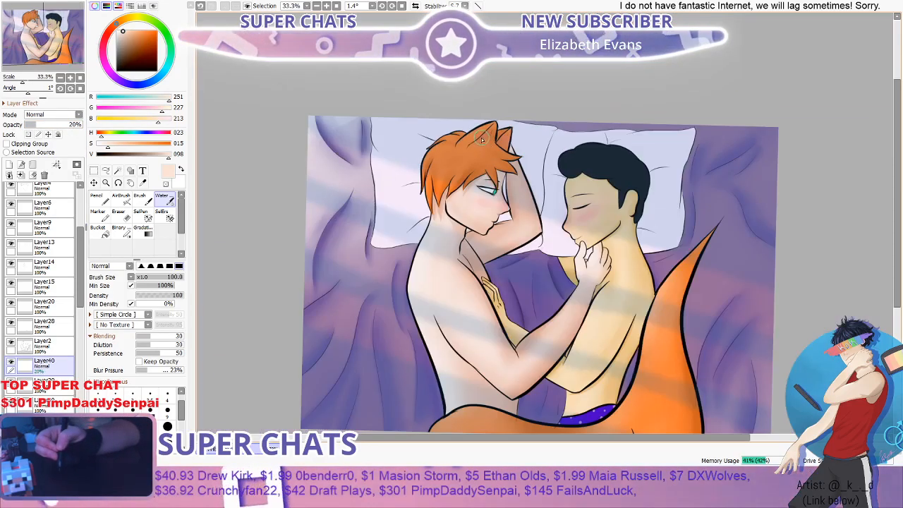
# - Add more thin pale peach strands to the front locks beside the face with the size 9 Pencil
pyautogui.scroll(2, 483, 139)
pyautogui.click(100, 200)
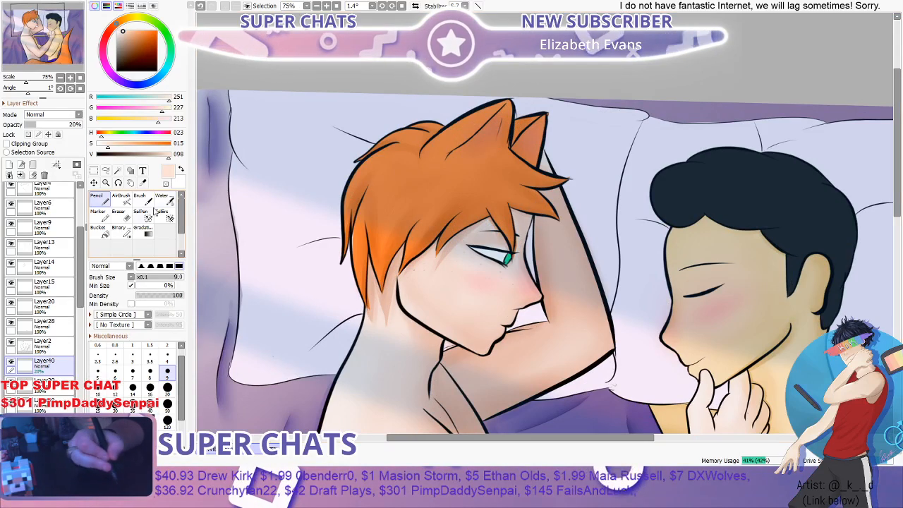
pyautogui.scroll(2, 395, 222)
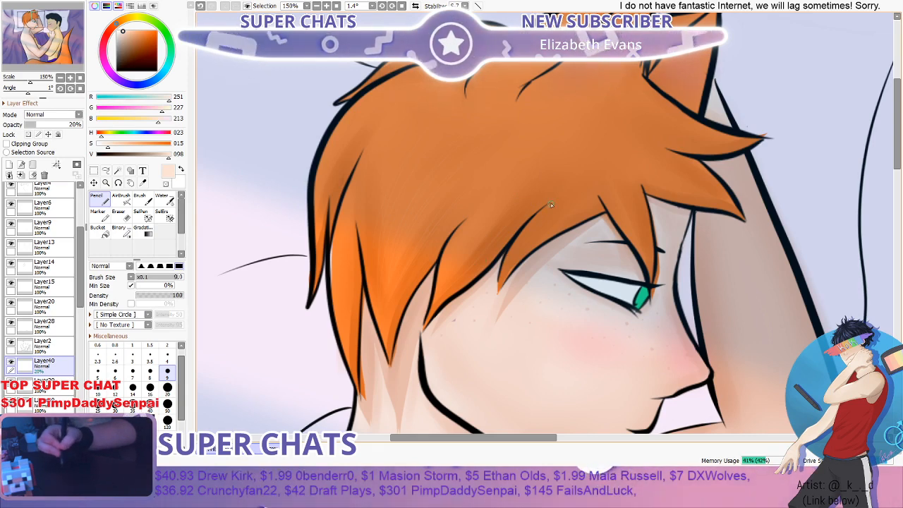
# - Add thin pale peach strands along the back locks of the orange hair above the neck with the size 9 Pencil
pyautogui.scroll(-3, 546, 211)
pyautogui.scroll(4, 352, 251)
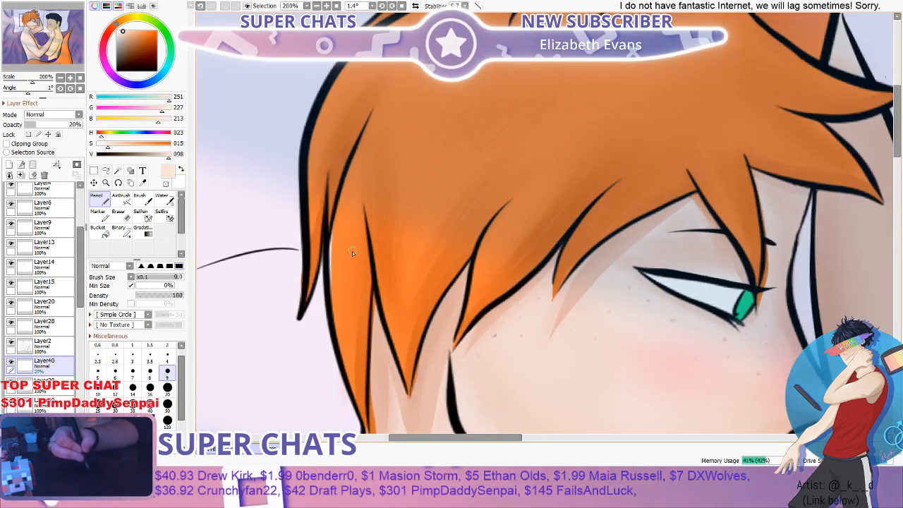
pyautogui.scroll(-3, 359, 241)
pyautogui.scroll(2, 362, 241)
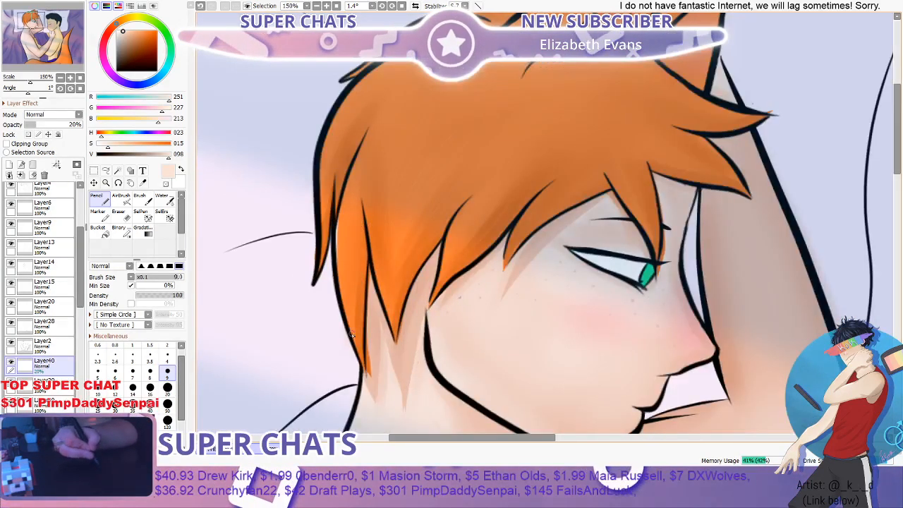
pyautogui.scroll(-2, 361, 318)
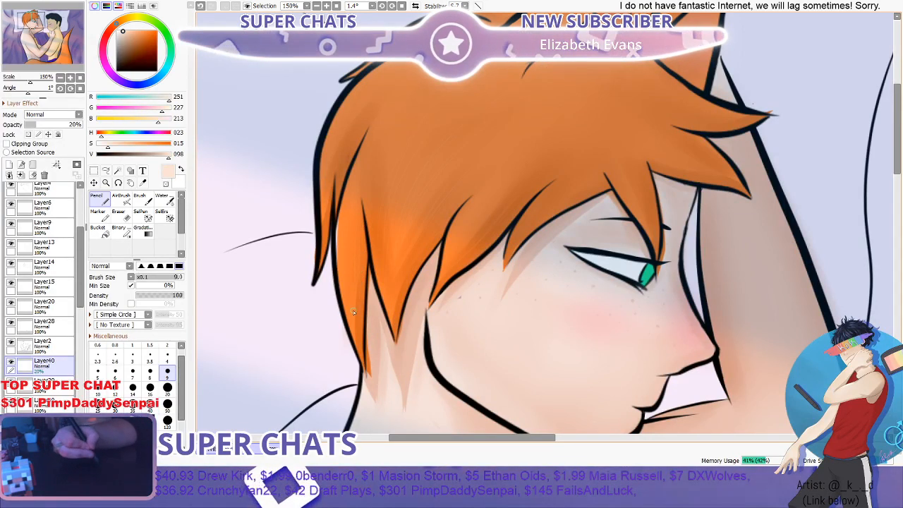
pyautogui.scroll(2, 353, 303)
pyautogui.scroll(-2, 353, 291)
pyautogui.scroll(2, 360, 372)
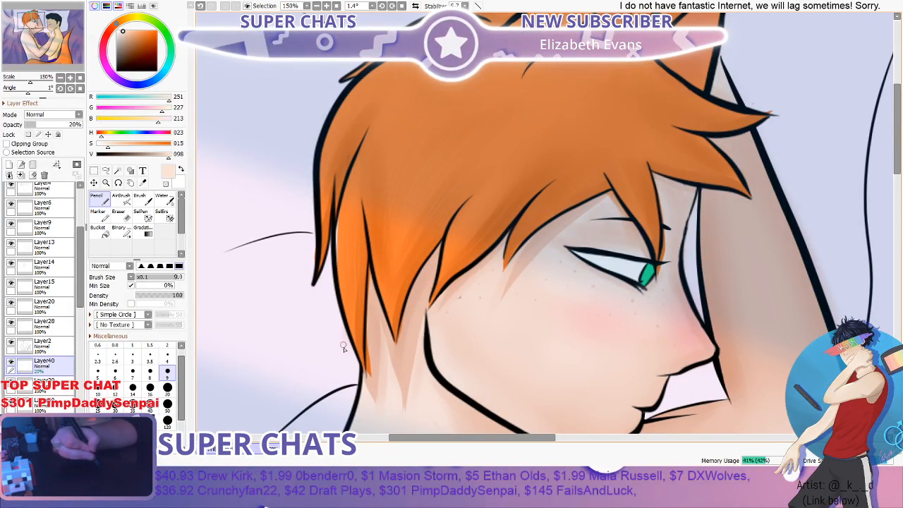
pyautogui.scroll(-2, 378, 121)
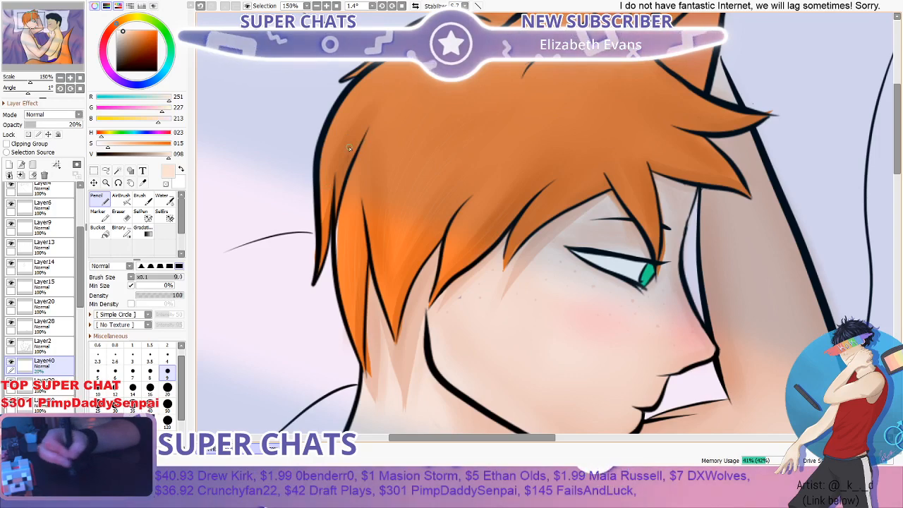
pyautogui.scroll(2, 319, 203)
pyautogui.scroll(-2, 319, 203)
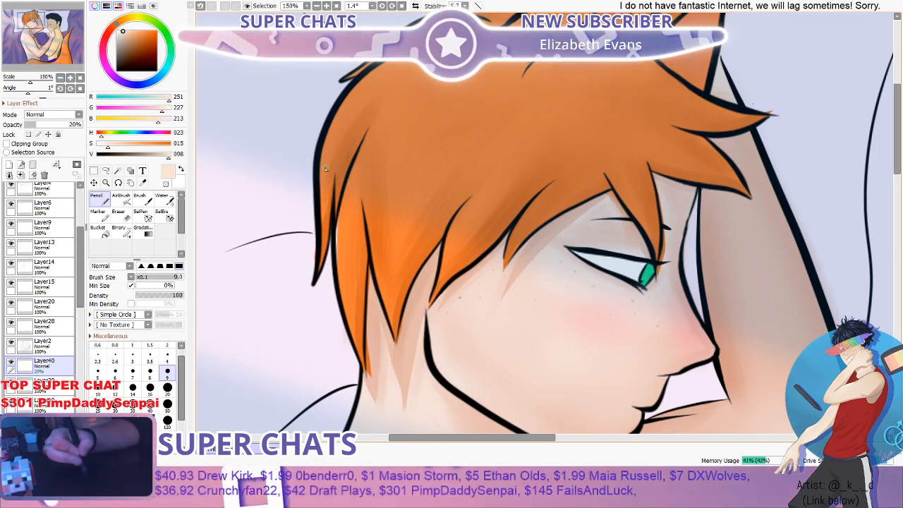
pyautogui.scroll(2, 372, 115)
pyautogui.scroll(-2, 389, 105)
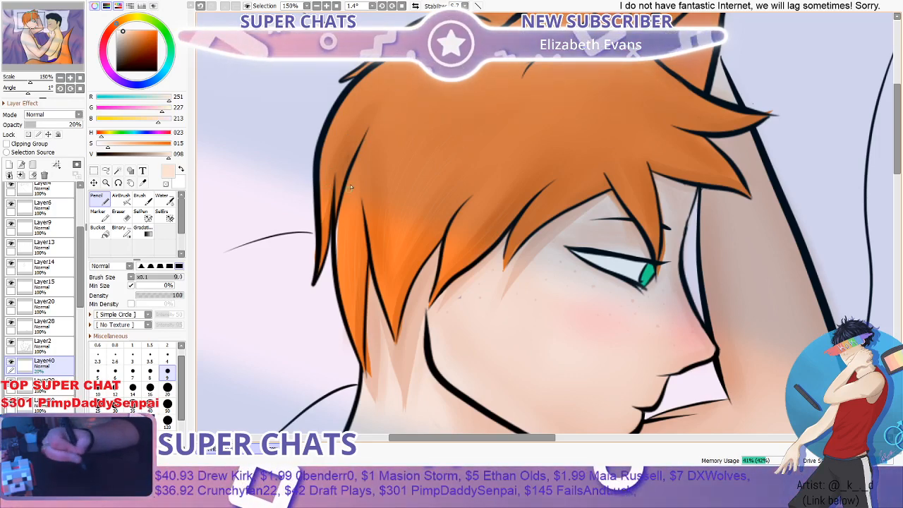
# - Extend the thin pale peach strands through the fringe over the forehead with the size 9 Pencil
pyautogui.scroll(-2, 389, 105)
pyautogui.scroll(2, 403, 111)
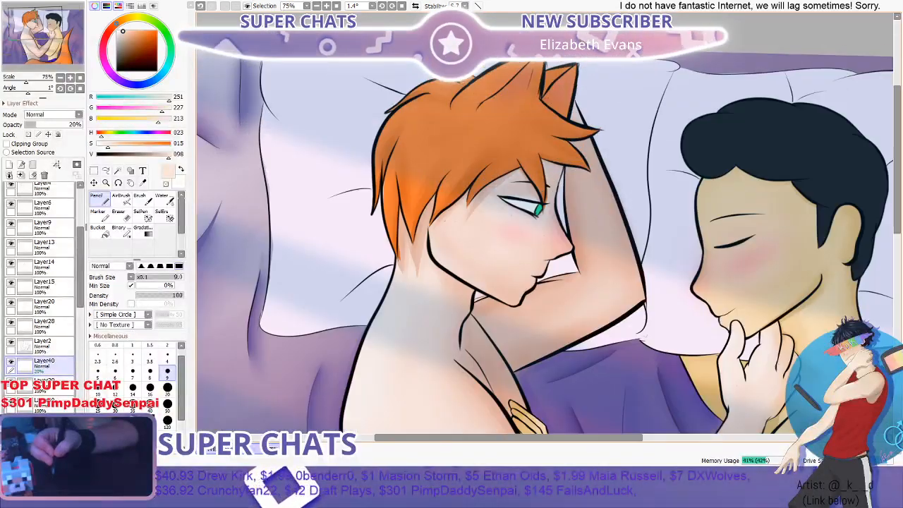
pyautogui.scroll(2, 404, 111)
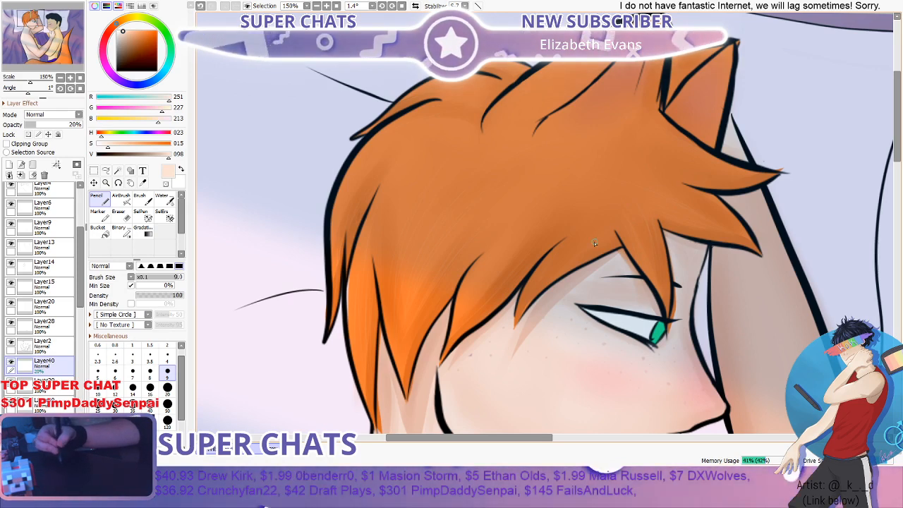
pyautogui.scroll(-2, 516, 306)
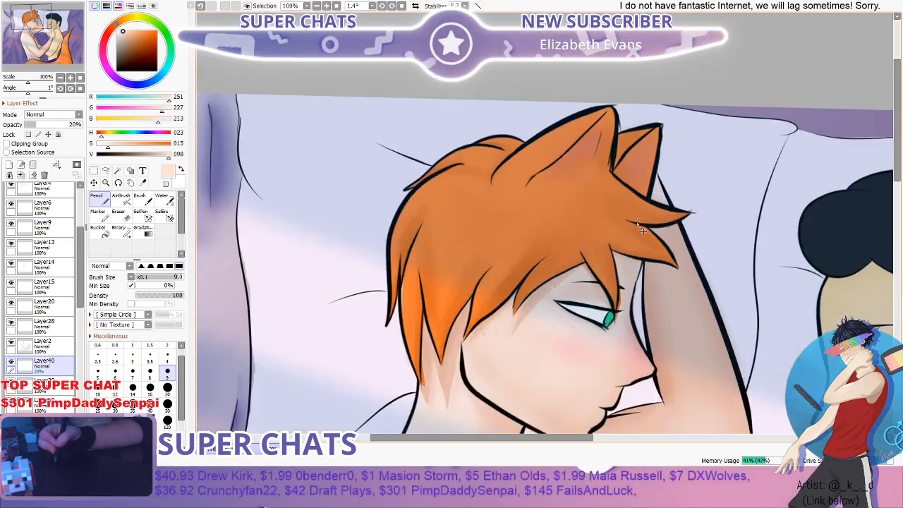
# - Soften the added hair strands with the Water brush at size 100
pyautogui.click(164, 199)
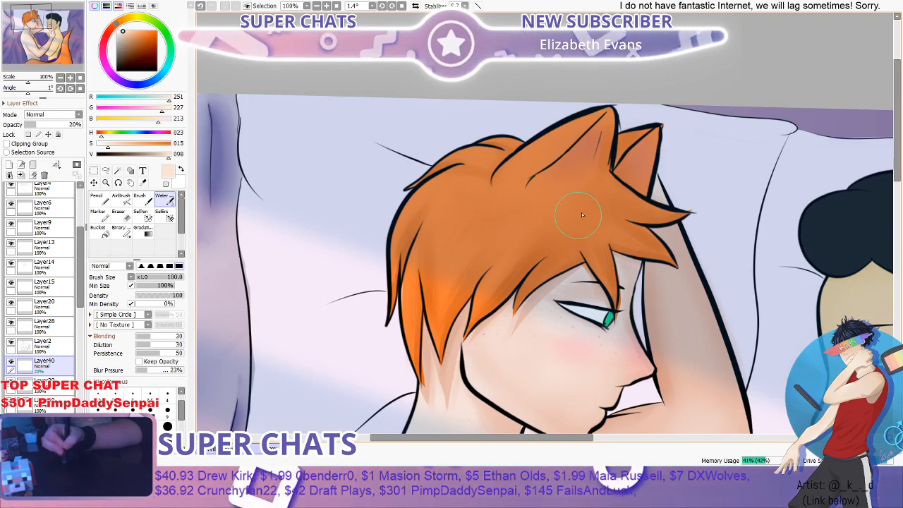
pyautogui.scroll(-2, 593, 226)
pyautogui.scroll(1, 638, 228)
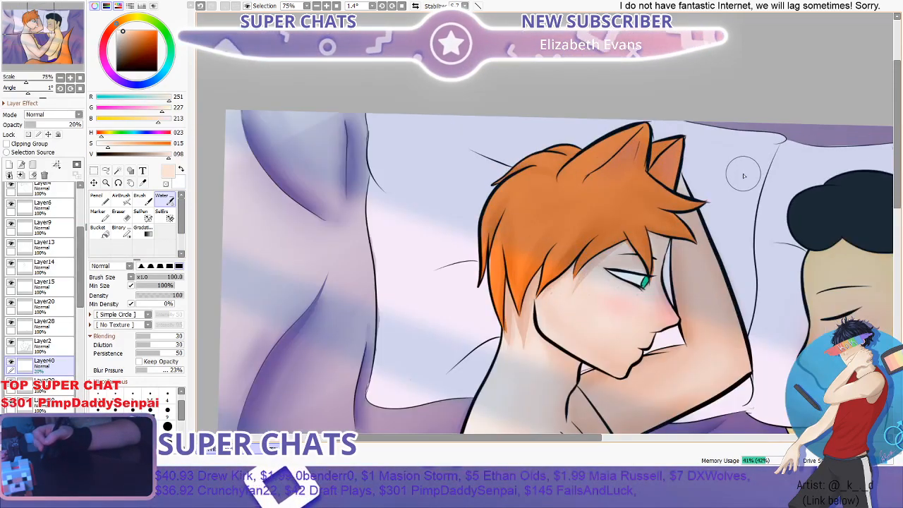
pyautogui.scroll(-1, 638, 228)
pyautogui.scroll(2, 639, 230)
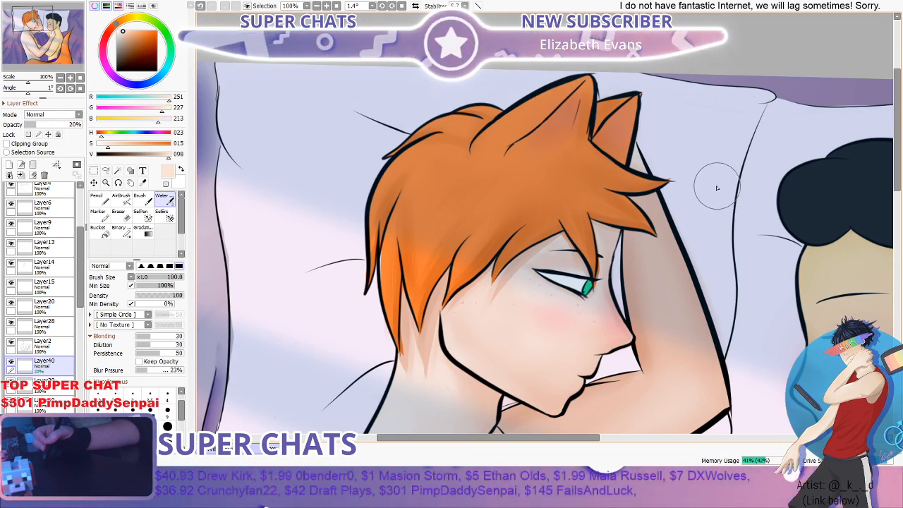
pyautogui.scroll(-1, 670, 197)
pyautogui.scroll(1, 653, 189)
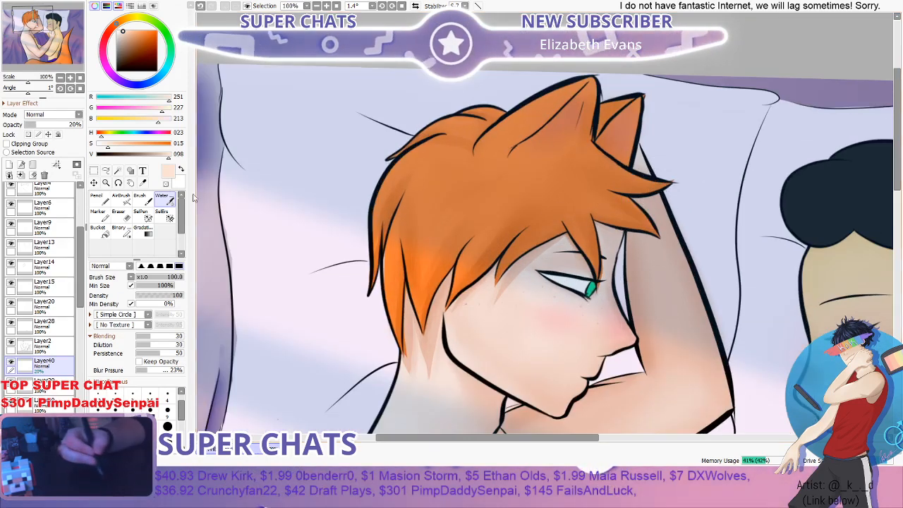
# - Raise the hair strand layer's opacity to 35%
pyautogui.click(54, 125)
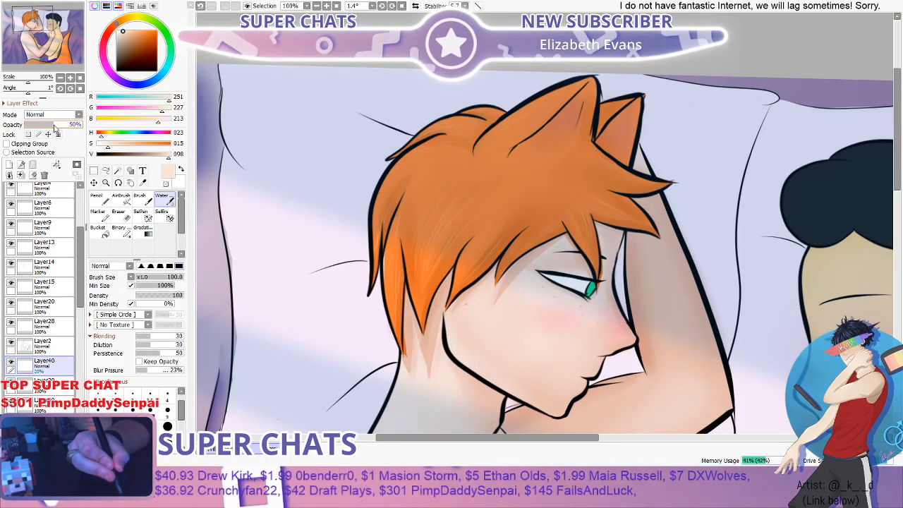
pyautogui.moveTo(55, 129)
pyautogui.mouseDown()
pyautogui.moveTo(70, 129)
pyautogui.moveTo(46, 125)
pyautogui.mouseUp()
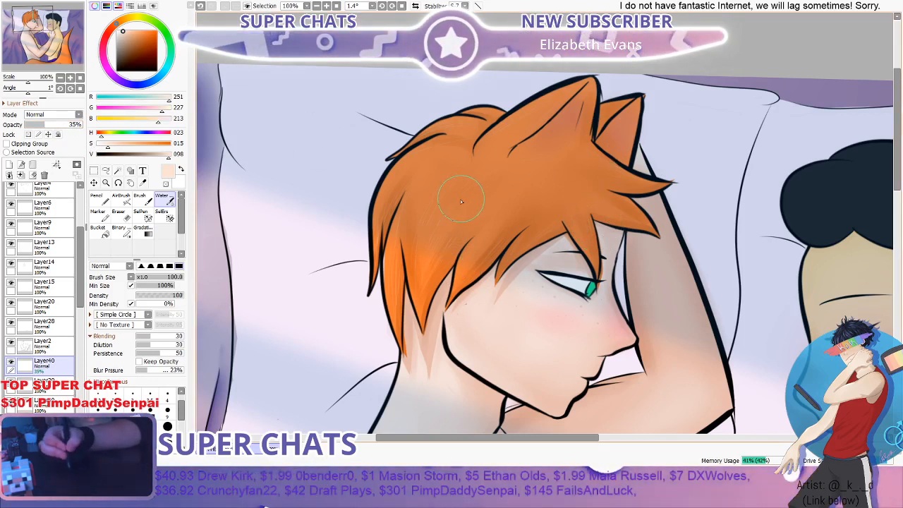
pyautogui.scroll(-1, 393, 376)
pyautogui.moveTo(611, 299); pyautogui.dragTo(587, 257)
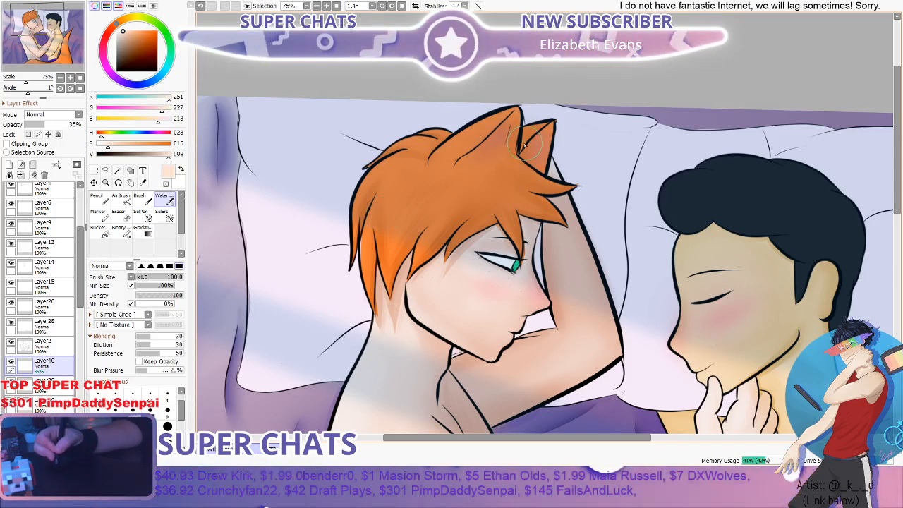
# - Raise the hair strand layer's opacity to 44% and check the orange hair up close and at full view
pyautogui.scroll(-3, 521, 146)
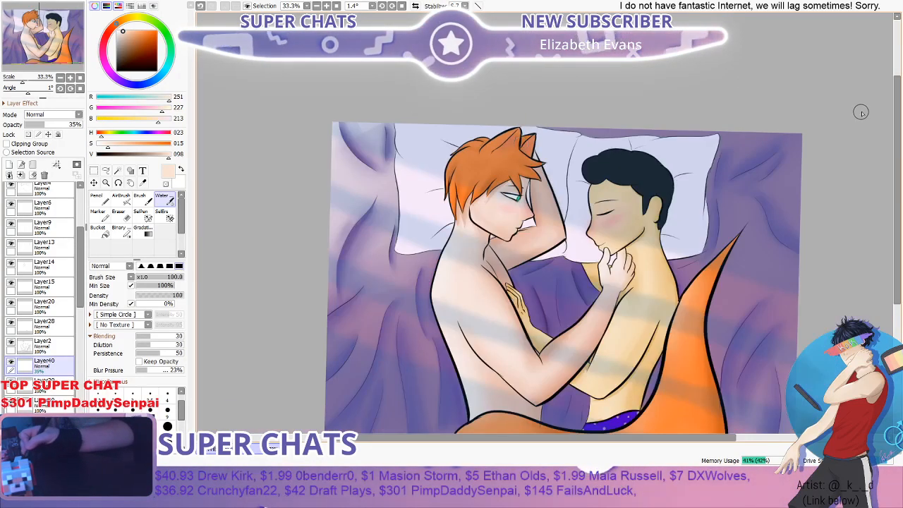
pyautogui.moveTo(897, 115)
pyautogui.mouseDown()
pyautogui.moveTo(880, 154)
pyautogui.moveTo(890, 124)
pyautogui.mouseUp()
pyautogui.scroll(1, 621, 121)
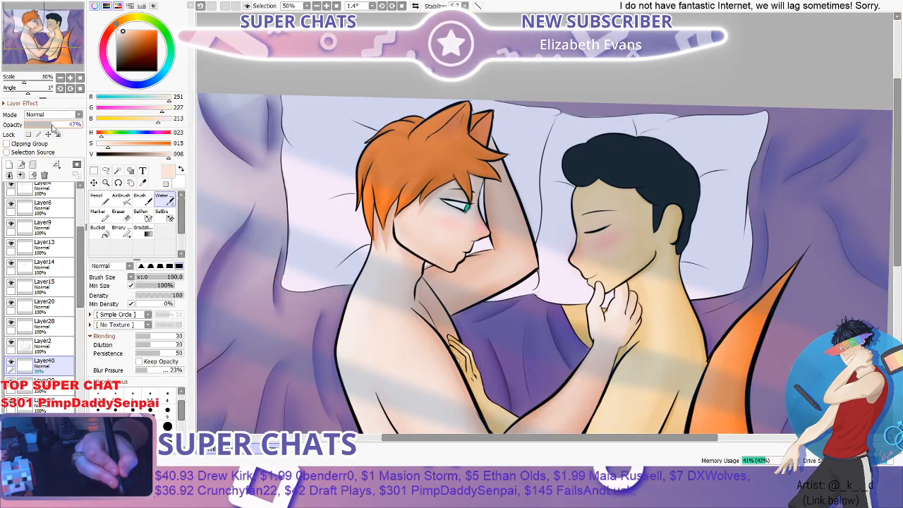
pyautogui.scroll(-1, 815, 123)
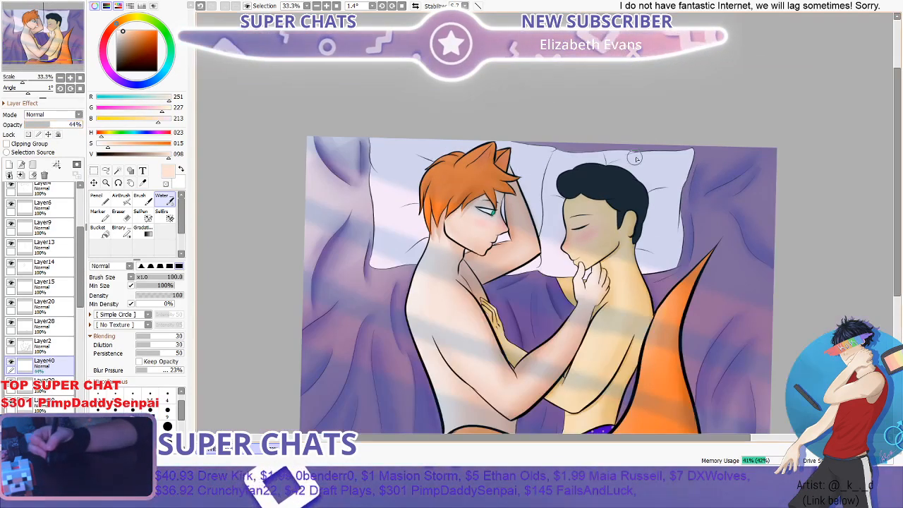
pyautogui.scroll(3, 558, 141)
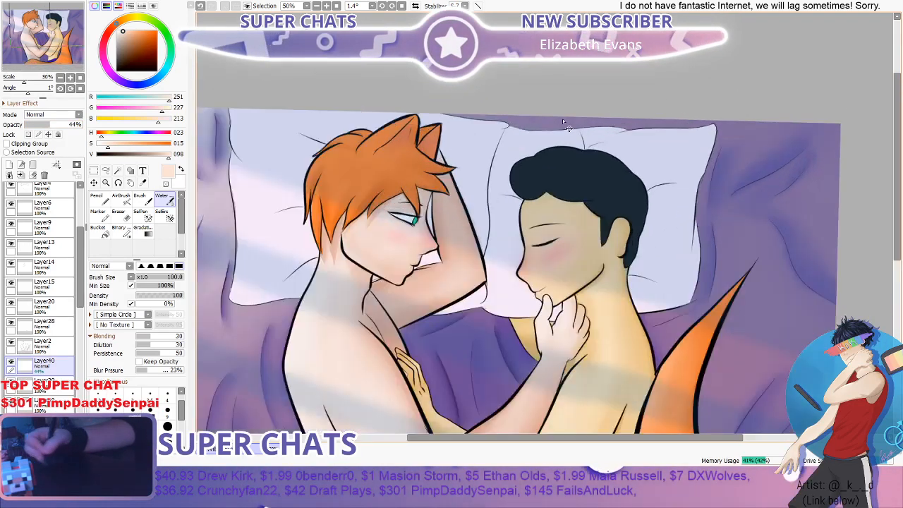
pyautogui.scroll(2, 260, 210)
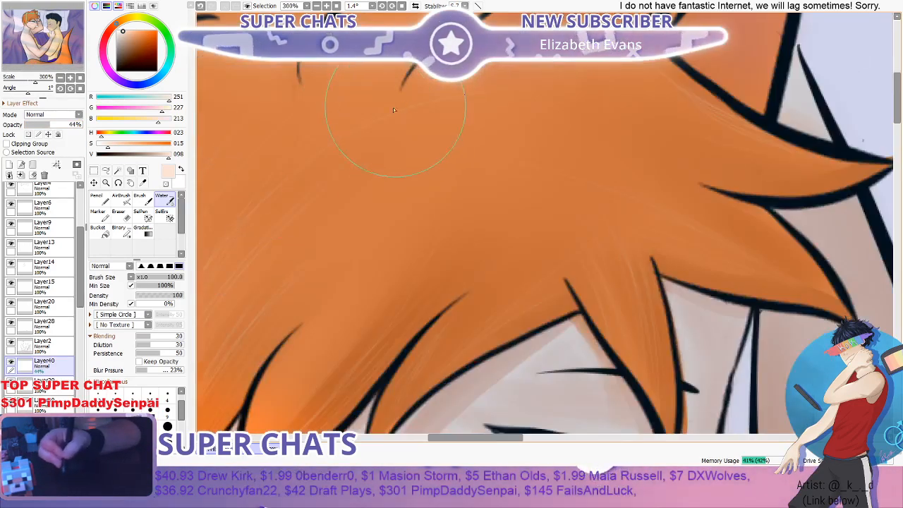
pyautogui.scroll(-1, 393, 107)
pyautogui.scroll(-1, 430, 90)
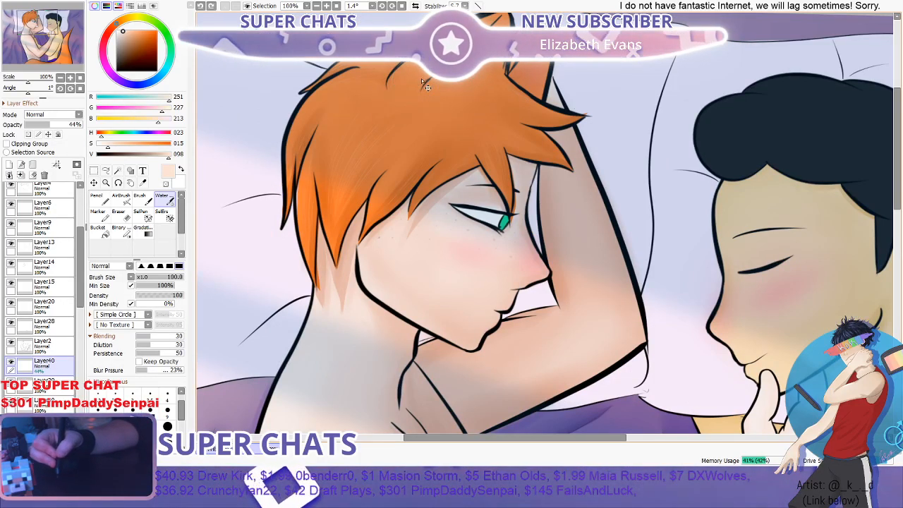
pyautogui.scroll(-1, 426, 95)
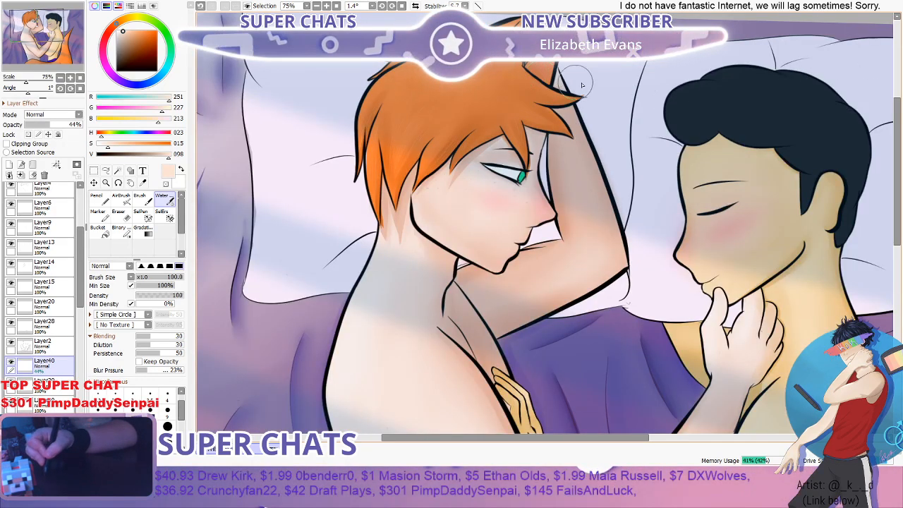
pyautogui.scroll(-1, 699, 77)
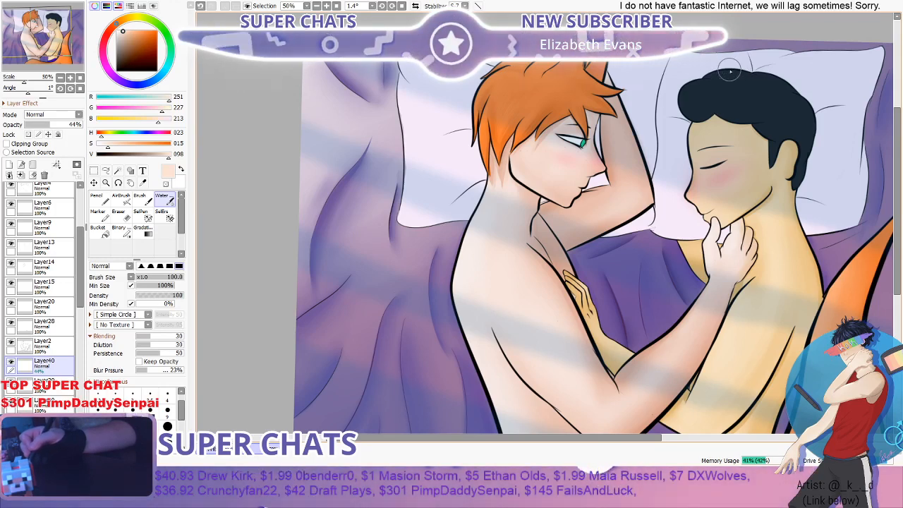
# - Create a new layer above the hair strand layer and choose the size 9 Pencil for the dark hair
pyautogui.moveTo(416, 442); pyautogui.dragTo(508, 442)
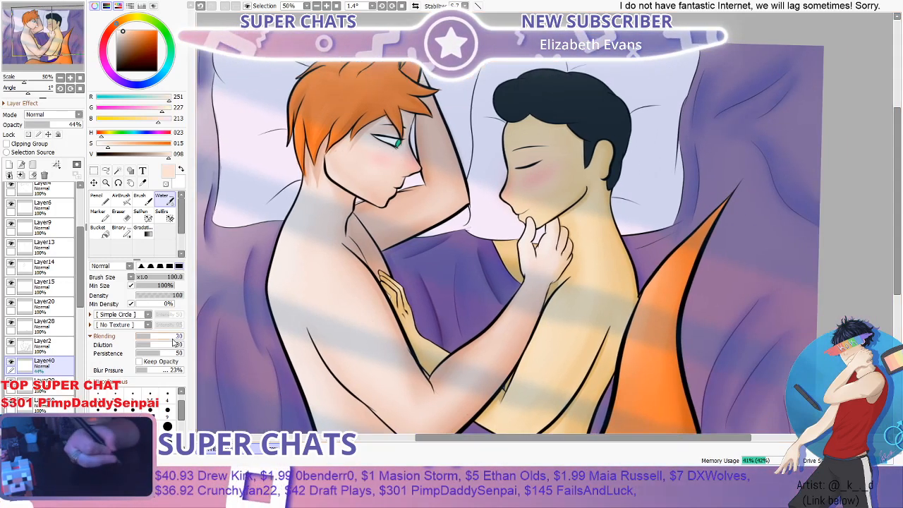
pyautogui.click(10, 165)
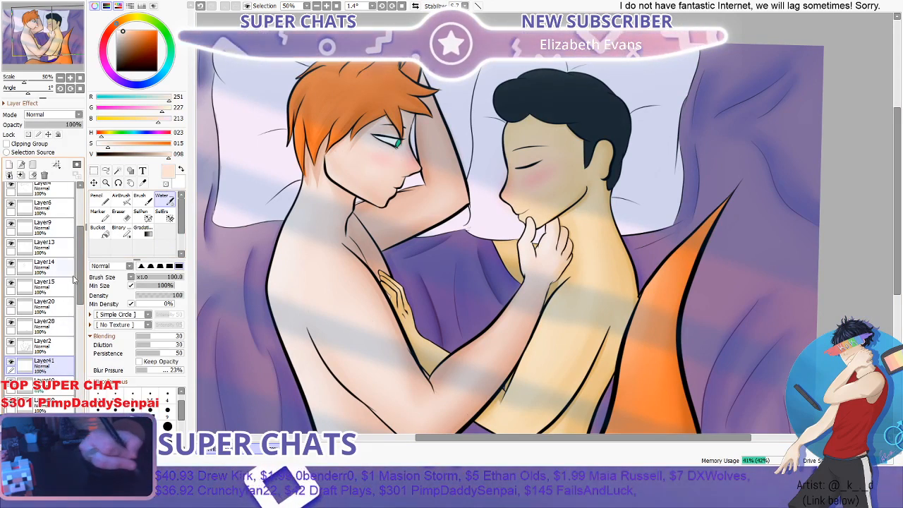
pyautogui.click(101, 200)
pyautogui.scroll(4, 513, 107)
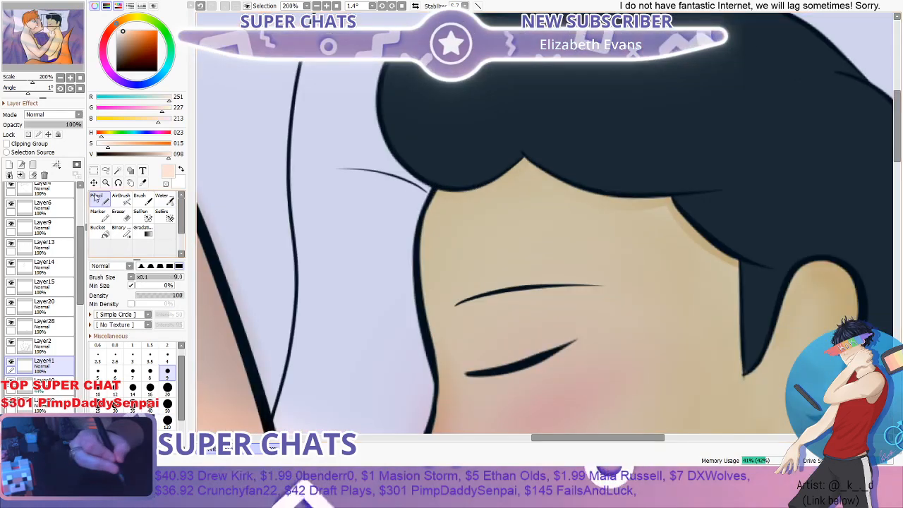
# - Sample the dark hair's navy tone and try a small pencil curl below the fringe, then undo it
pyautogui.click(143, 183)
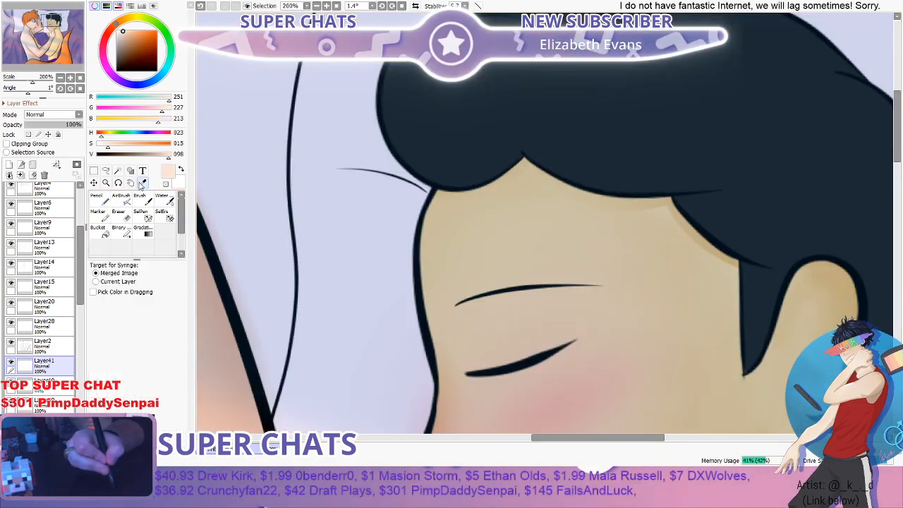
pyautogui.click(450, 140)
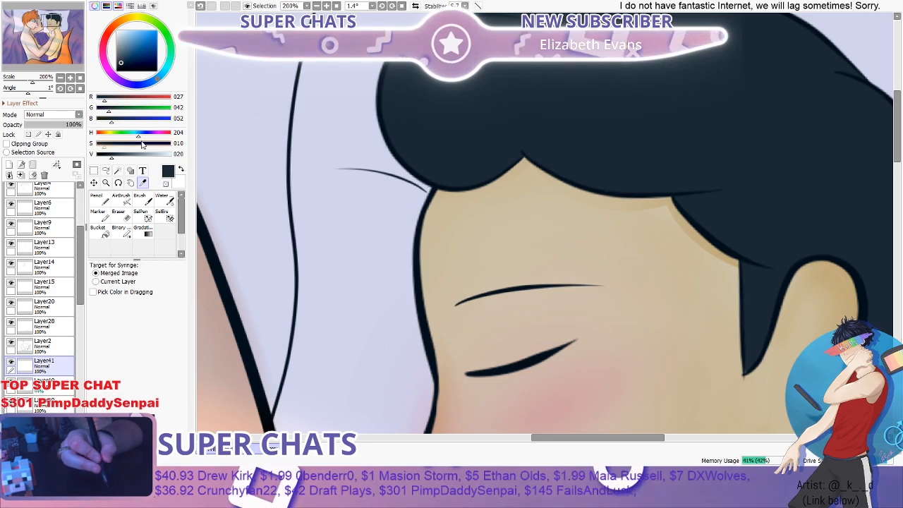
pyautogui.scroll(-2, 306, 95)
pyautogui.scroll(1, 306, 96)
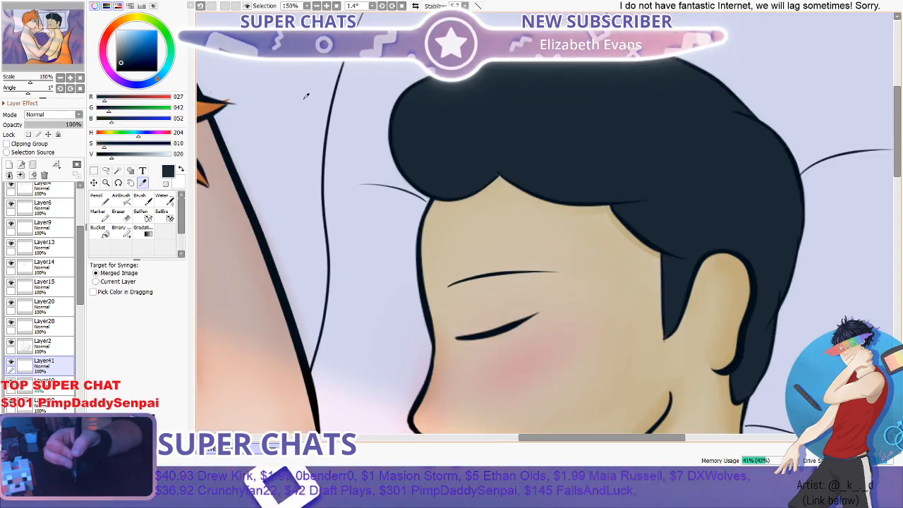
pyautogui.press('n')
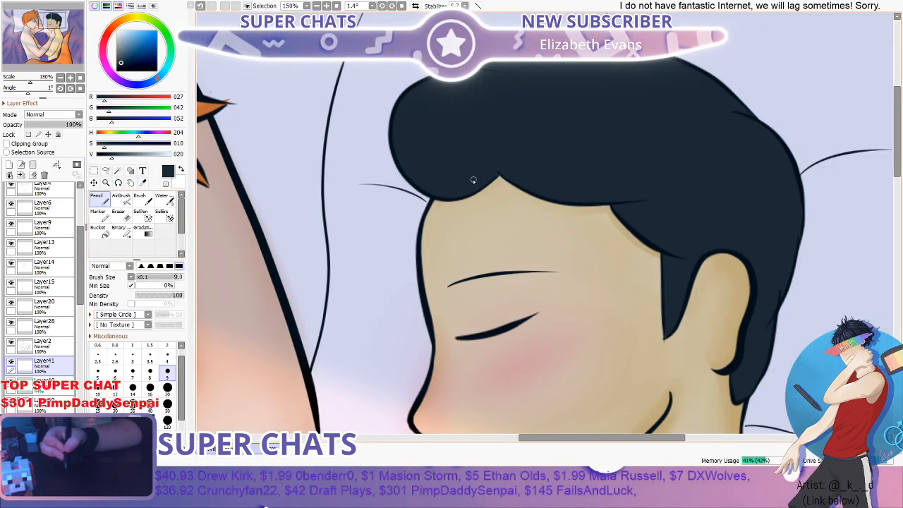
pyautogui.scroll(-2, 475, 221)
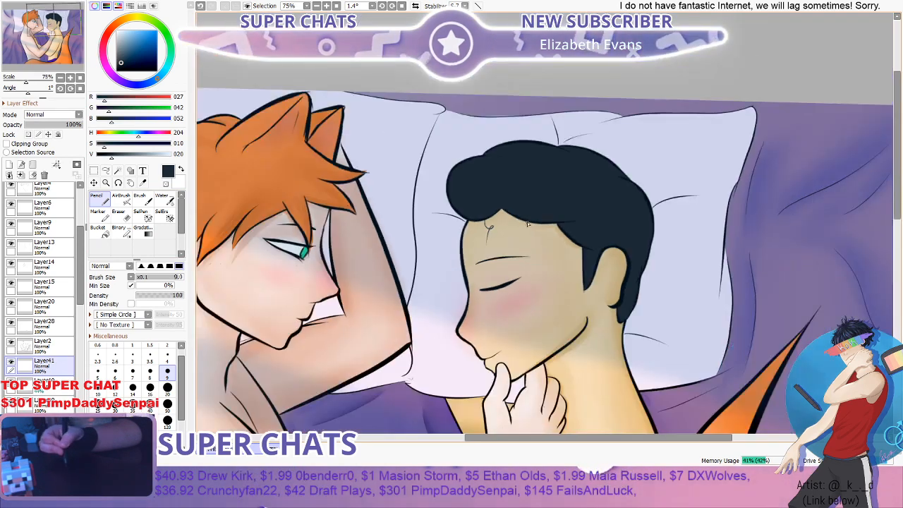
pyautogui.scroll(3, 527, 224)
pyautogui.moveTo(470, 222); pyautogui.dragTo(479, 230)
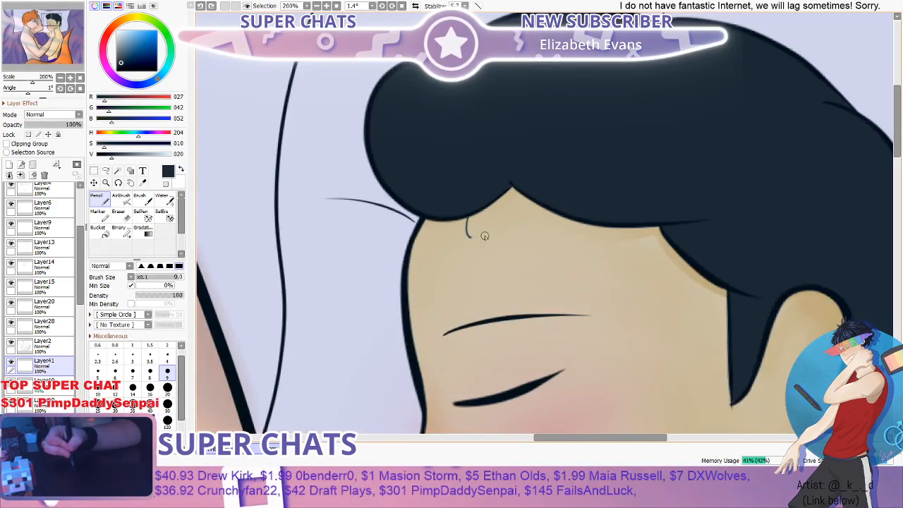
pyautogui.hotkey('ctrl', 'z')
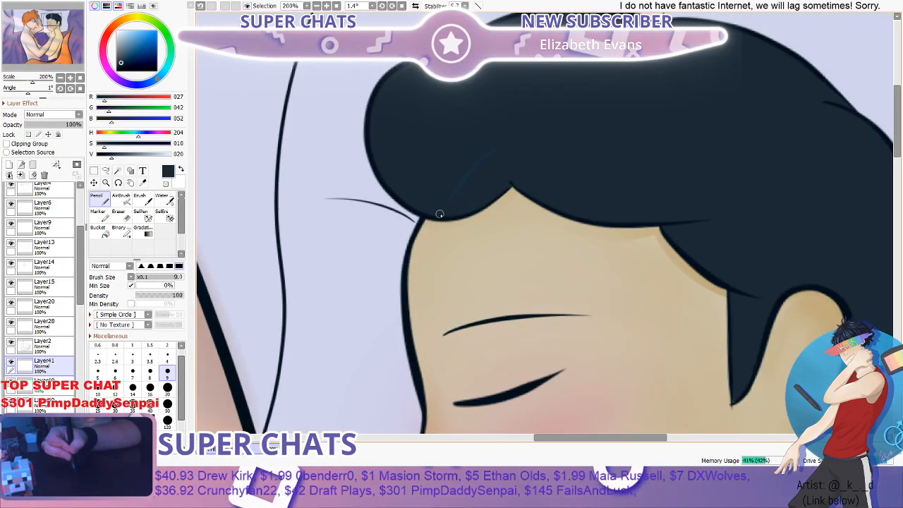
# - Hide the striped light layer, sample the unlit near-black hair colour (RGB 31, 31, 31) and return to the Pencil
pyautogui.click(143, 183)
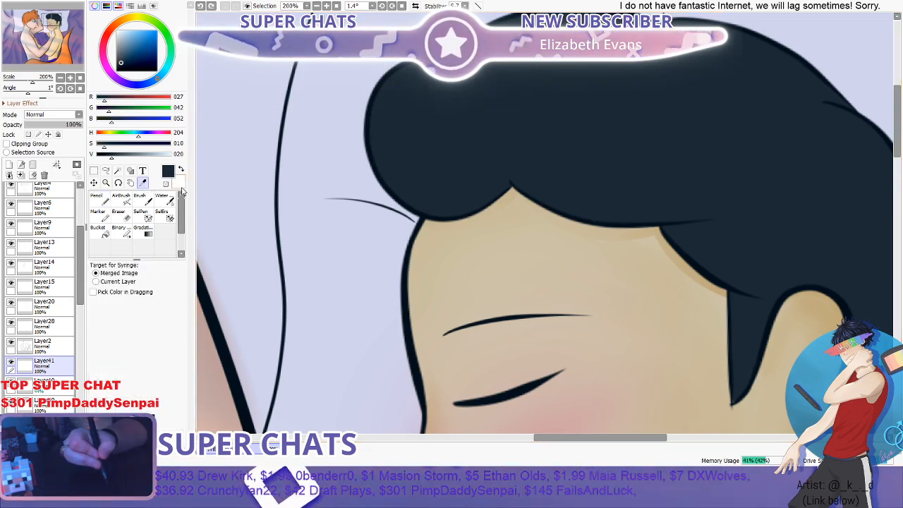
pyautogui.scroll(3, 42, 283)
pyautogui.click(11, 210)
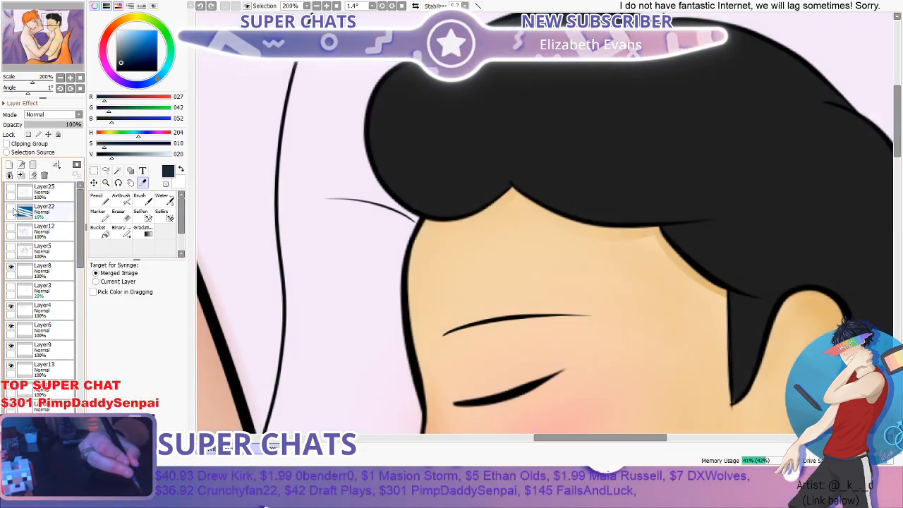
pyautogui.click(434, 142)
pyautogui.click(95, 205)
# - Try a near-black curl hanging from the dark fringe onto the forehead with the size 9 Pencil
pyautogui.scroll(-4, 450, 213)
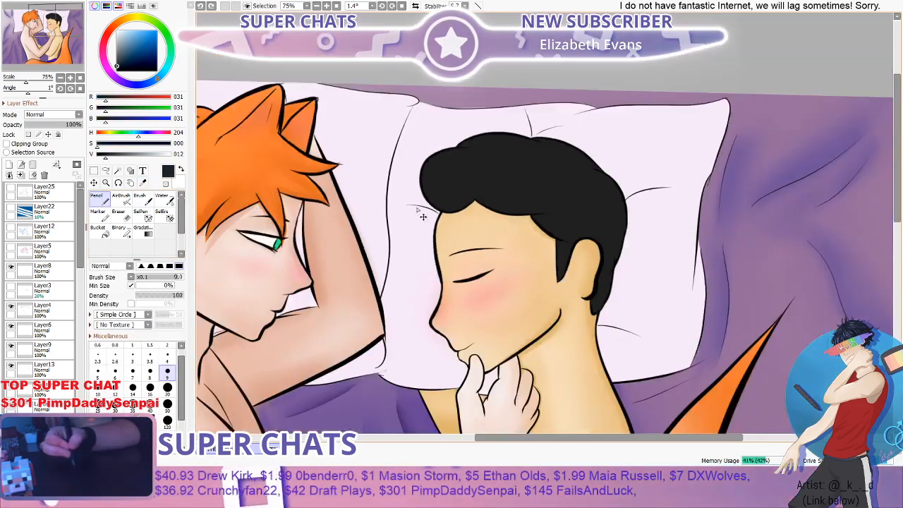
pyautogui.scroll(2, 465, 208)
pyautogui.scroll(2, 467, 208)
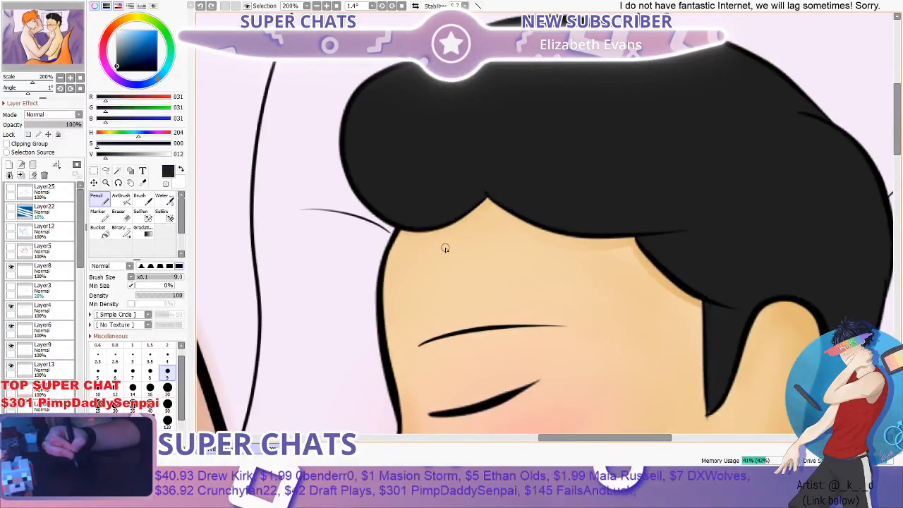
pyautogui.scroll(-1, 469, 227)
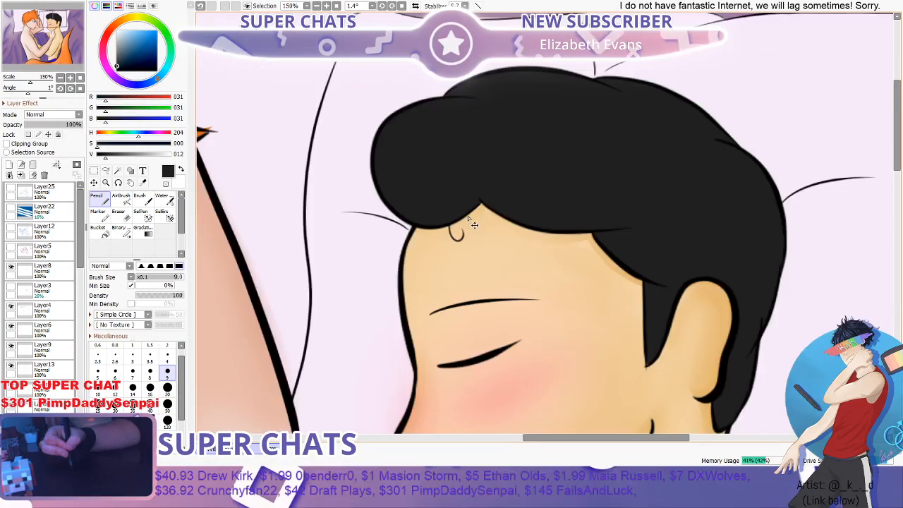
pyautogui.scroll(1, 468, 217)
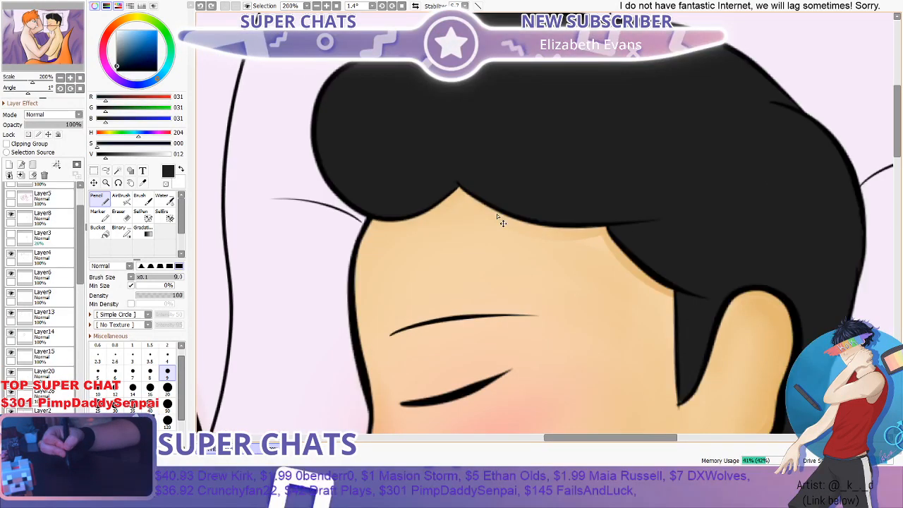
# - Draw a small stray curl at the back of the dark hair's crown, undoing and redrawing its shape
pyautogui.moveTo(498, 217); pyautogui.dragTo(392, 273)
pyautogui.moveTo(685, 151); pyautogui.dragTo(690, 141)
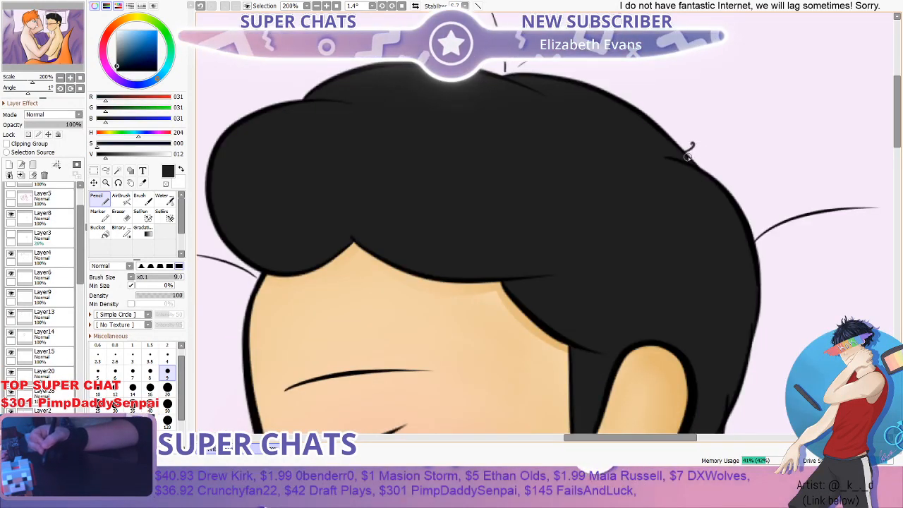
pyautogui.hotkey('ctrl', 'z')
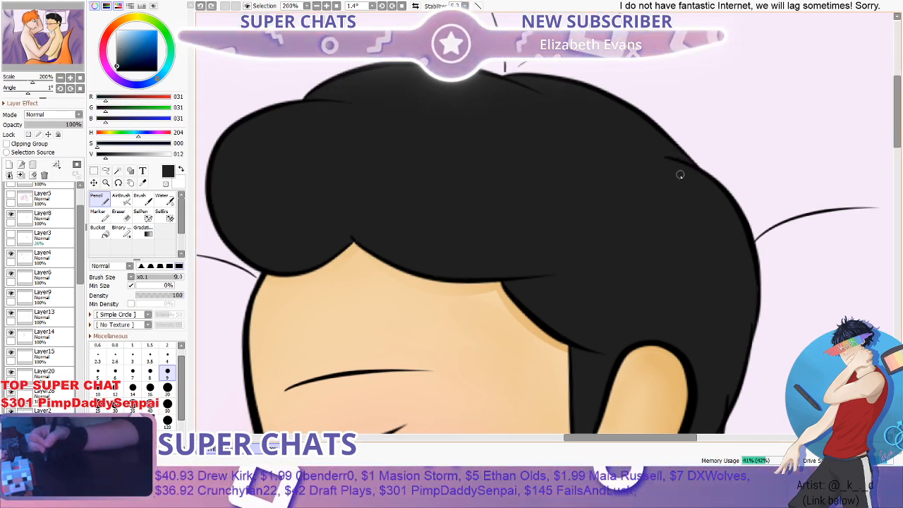
pyautogui.moveTo(695, 163); pyautogui.dragTo(734, 161)
pyautogui.scroll(-1, 756, 165)
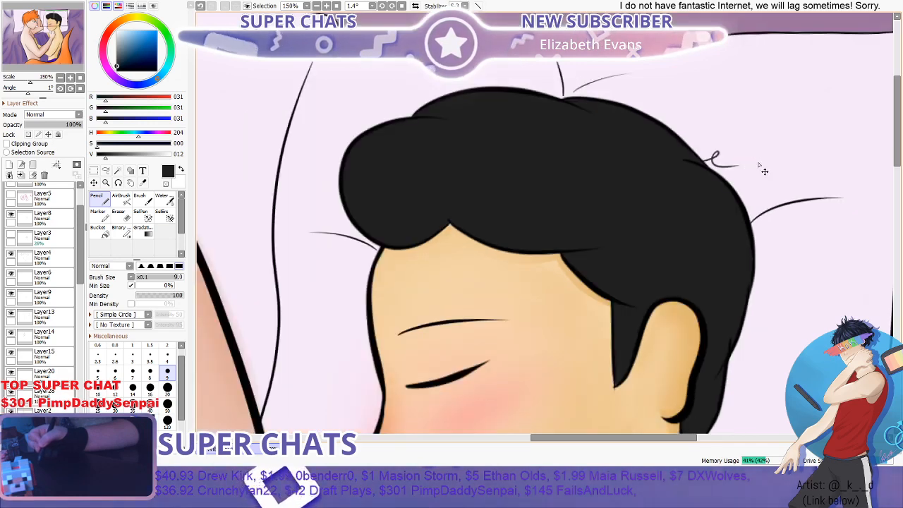
pyautogui.scroll(-2, 764, 172)
pyautogui.scroll(3, 710, 168)
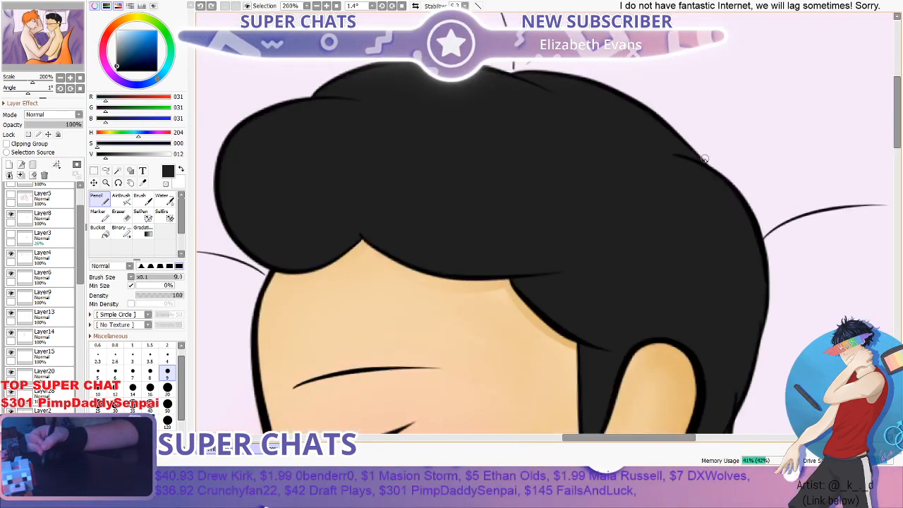
pyautogui.scroll(-3, 747, 240)
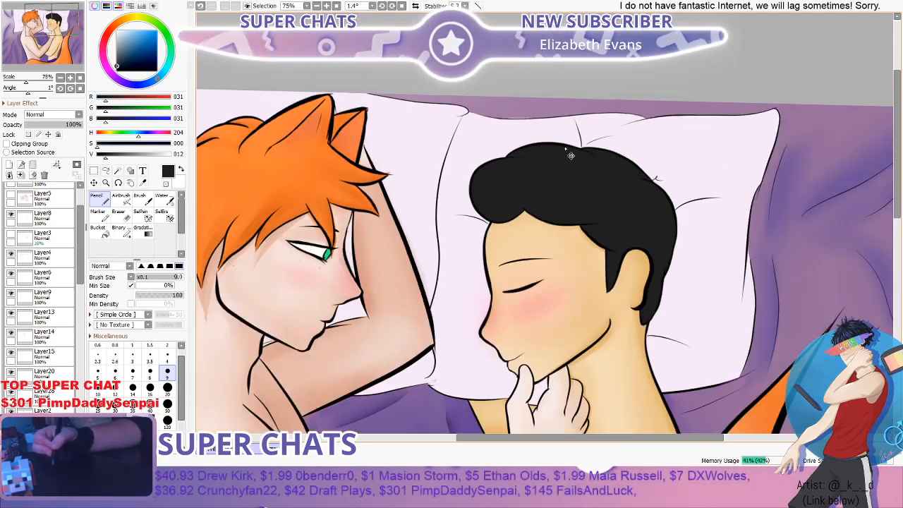
# - Add a short stray hair at the top of the dark hair and try a bent strand beside it
pyautogui.scroll(3, 606, 170)
pyautogui.moveTo(607, 169); pyautogui.dragTo(603, 143)
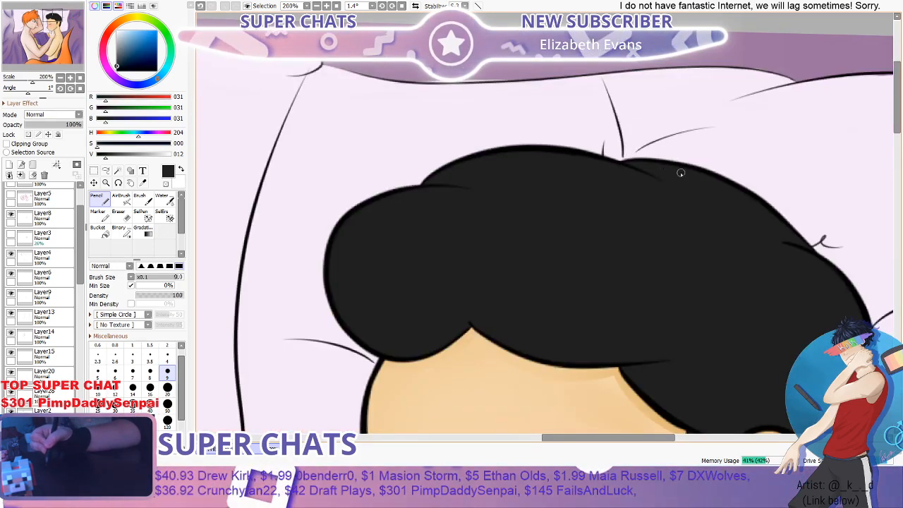
pyautogui.scroll(-3, 671, 169)
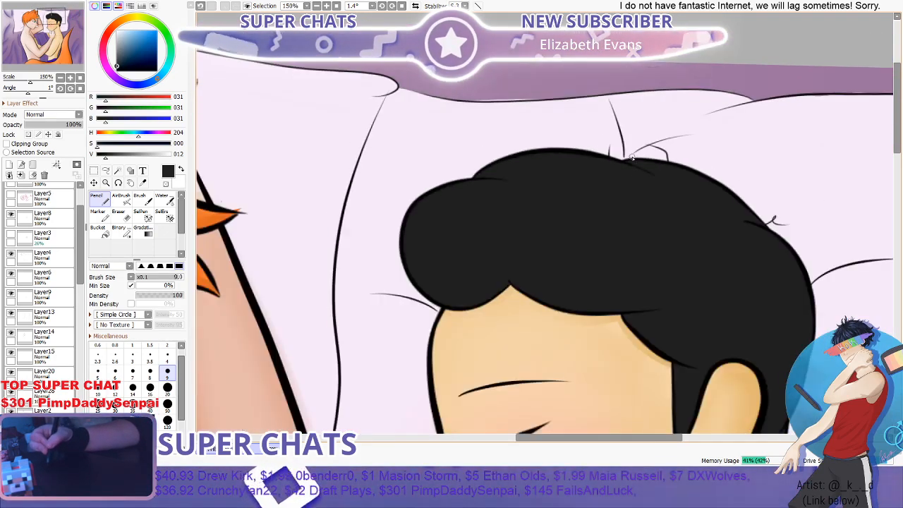
pyautogui.scroll(2, 661, 164)
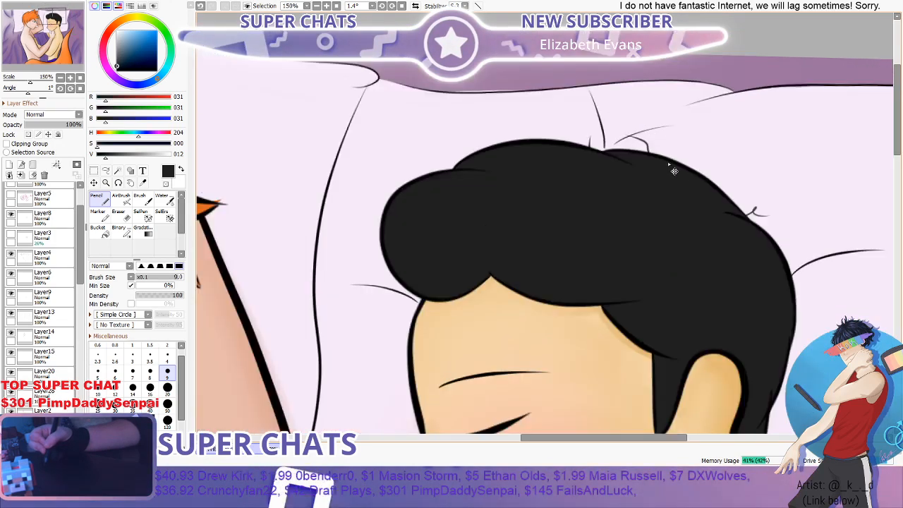
pyautogui.hotkey('ctrl', 'z')
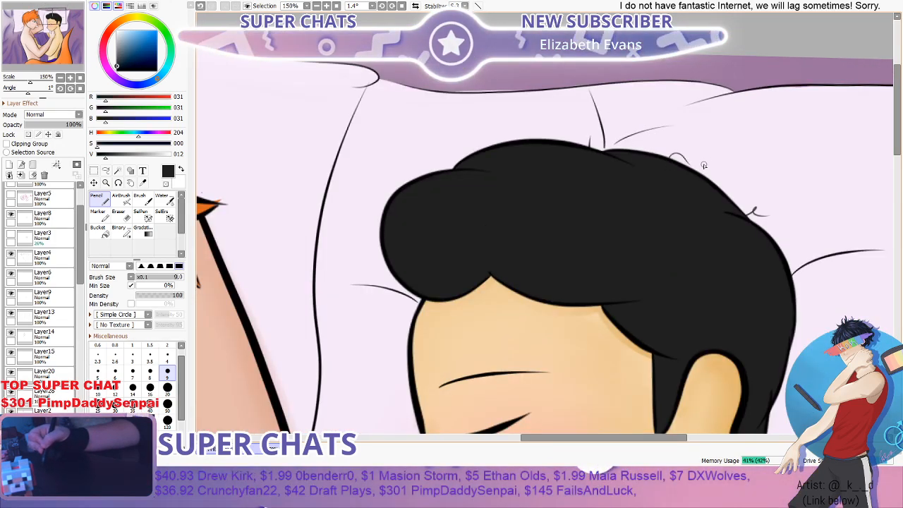
# - Draw a loose stray curl rising above the front of the dark hair's quiff with the near-black Pencil
pyautogui.scroll(-2, 703, 165)
pyautogui.scroll(2, 556, 176)
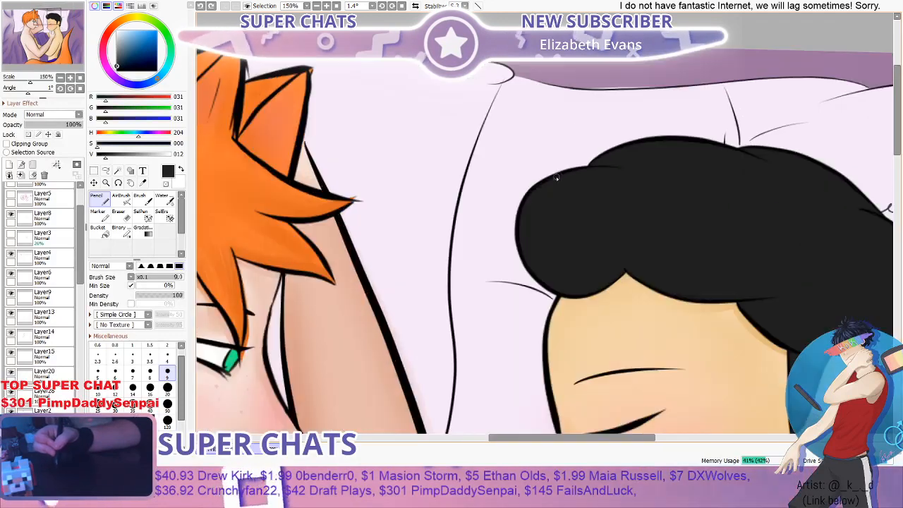
pyautogui.scroll(1, 557, 176)
pyautogui.scroll(-3, 579, 153)
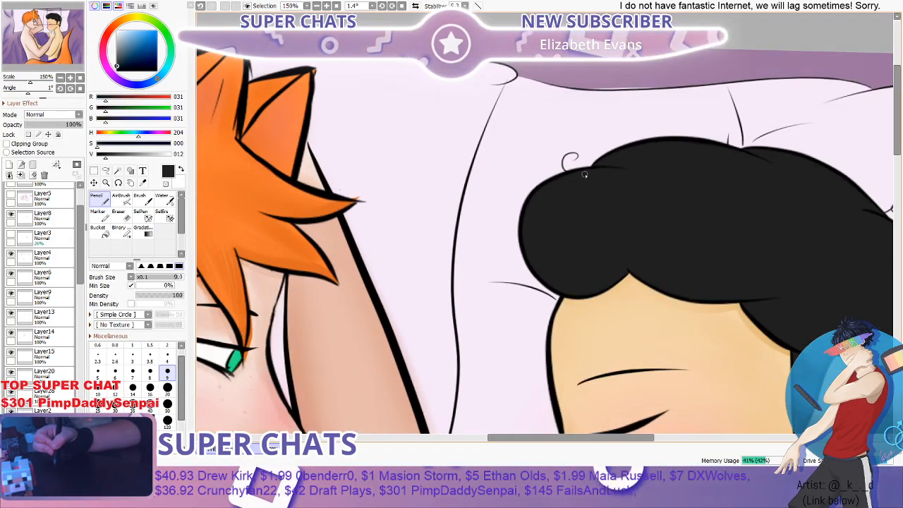
pyautogui.scroll(3, 530, 203)
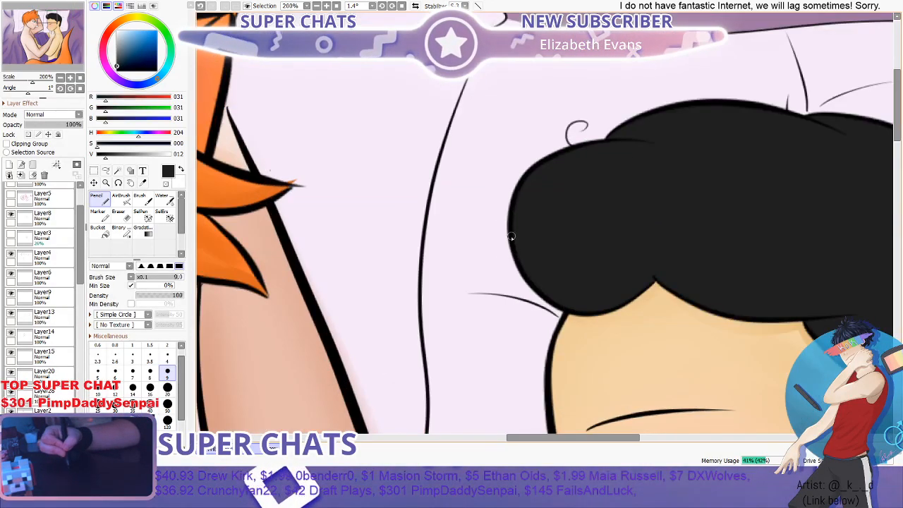
# - Add a small hooked stray hair at the quiff's front edge and try a curl hanging from the fringe's notch
pyautogui.scroll(-2, 527, 240)
pyautogui.scroll(2, 593, 266)
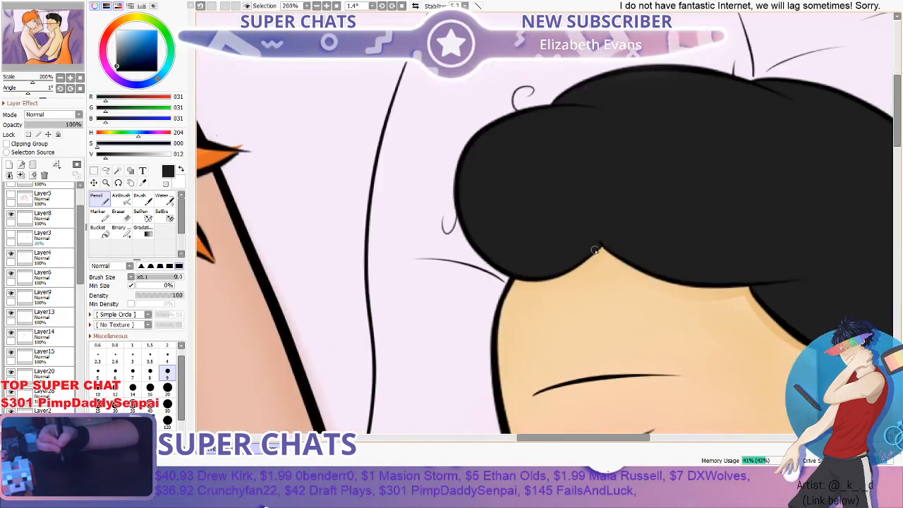
pyautogui.scroll(-2, 599, 270)
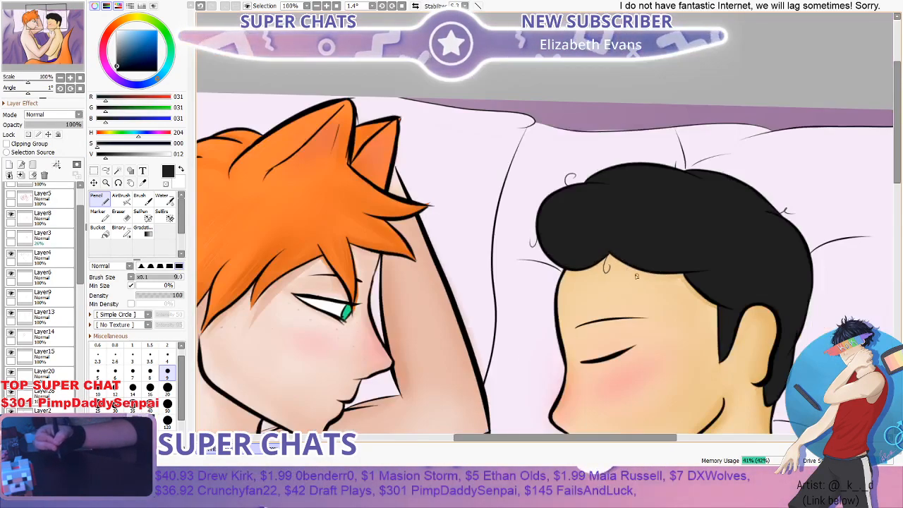
pyautogui.scroll(2, 637, 276)
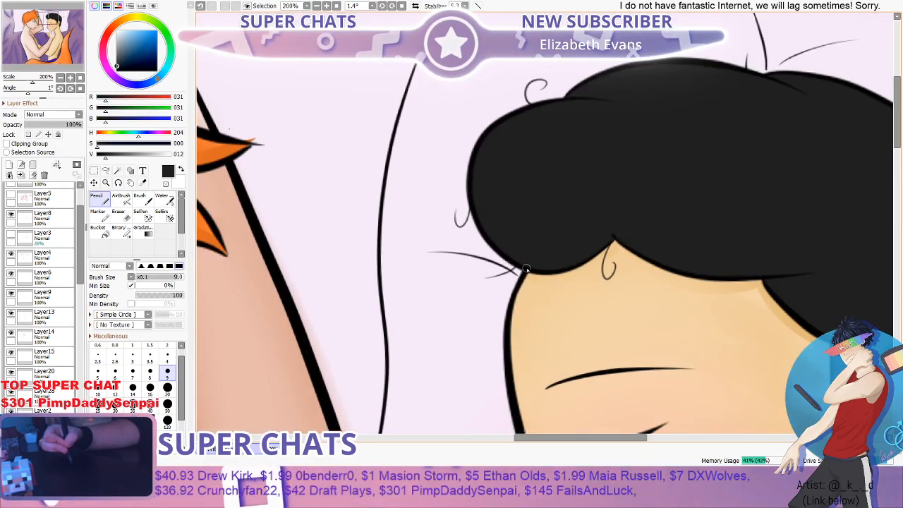
pyautogui.scroll(-1, 577, 227)
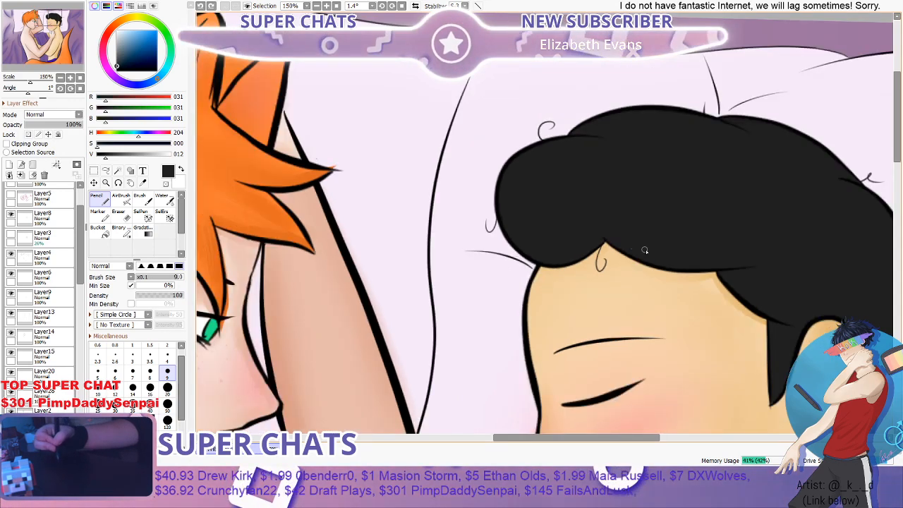
# - Try a curled strand on the forehead beneath the rear part of the dark fringe
pyautogui.scroll(1, 645, 250)
pyautogui.scroll(-2, 742, 290)
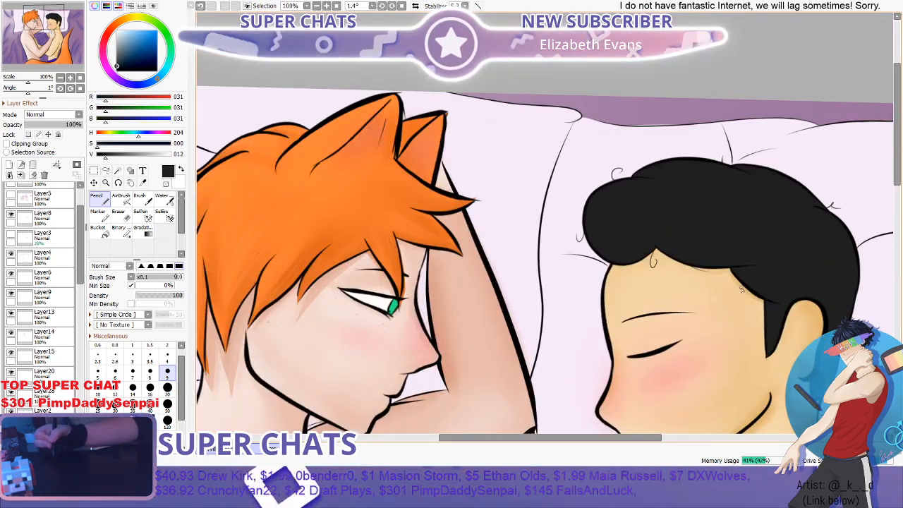
pyautogui.scroll(2, 742, 289)
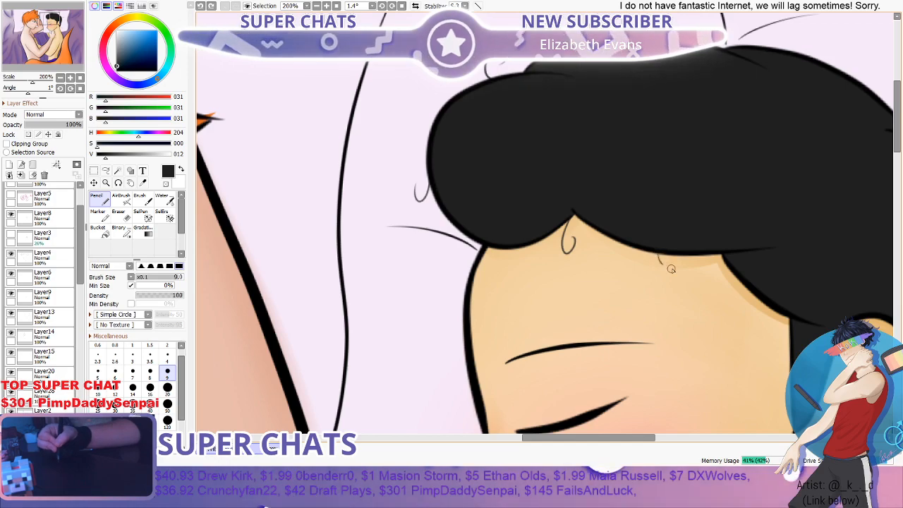
pyautogui.scroll(-2, 706, 271)
pyautogui.scroll(2, 593, 256)
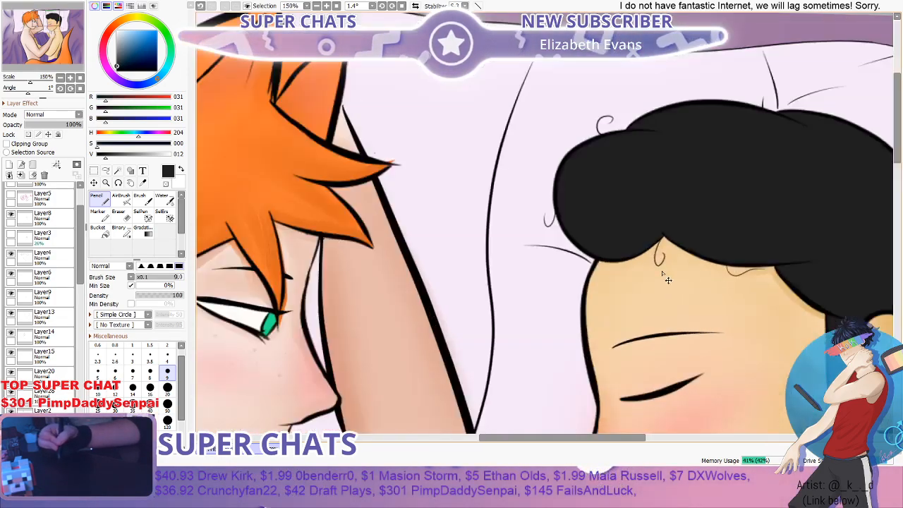
# - Draw a small curl hanging from the front hairline onto the forehead, redoing its shape and removing the curl at the fringe's notch
pyautogui.scroll(-3, 607, 268)
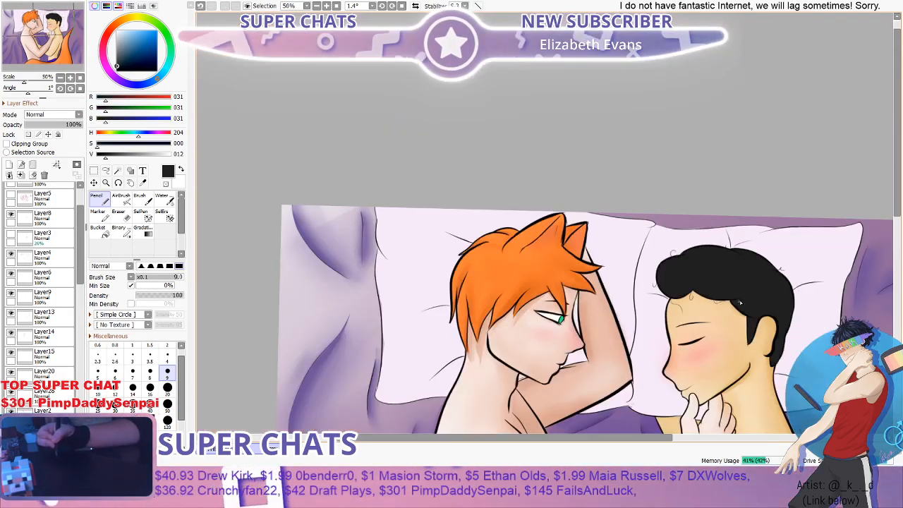
pyautogui.scroll(1, 690, 322)
pyautogui.scroll(3, 690, 323)
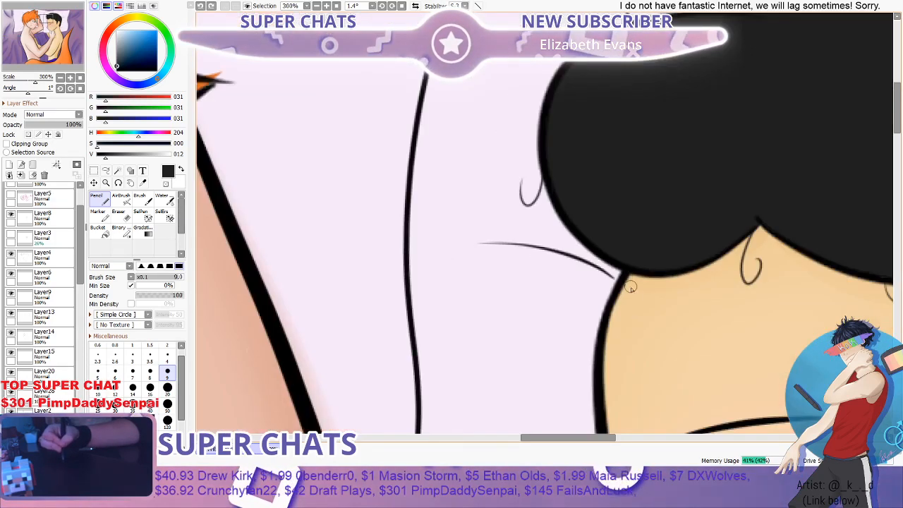
pyautogui.moveTo(644, 319); pyautogui.dragTo(641, 312)
pyautogui.scroll(-3, 735, 307)
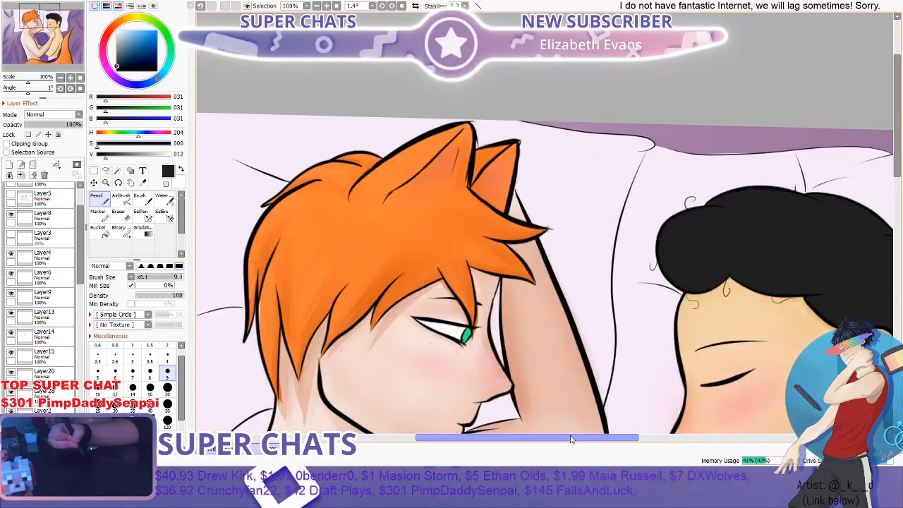
pyautogui.moveTo(571, 439); pyautogui.dragTo(631, 439)
pyautogui.scroll(-3, 877, 236)
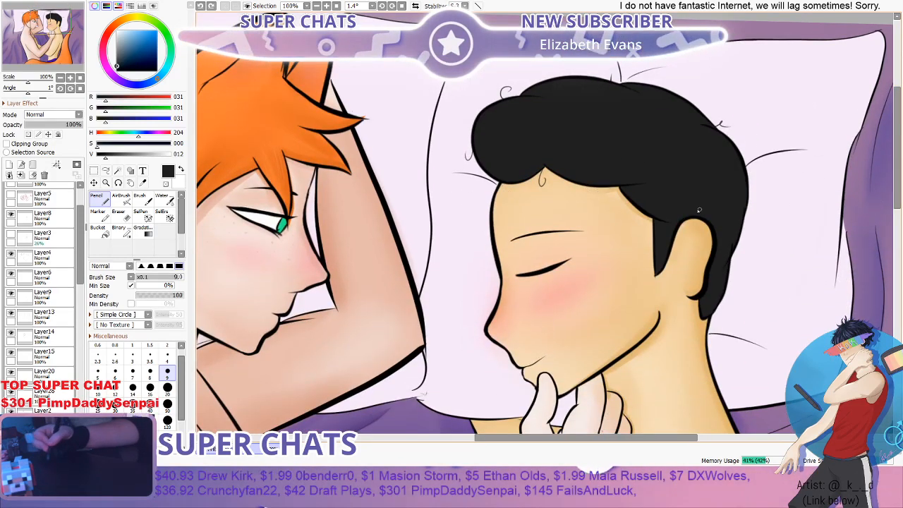
pyautogui.scroll(2, 514, 195)
pyautogui.moveTo(506, 175)
pyautogui.mouseDown()
pyautogui.moveTo(496, 185)
pyautogui.moveTo(508, 186)
pyautogui.mouseUp()
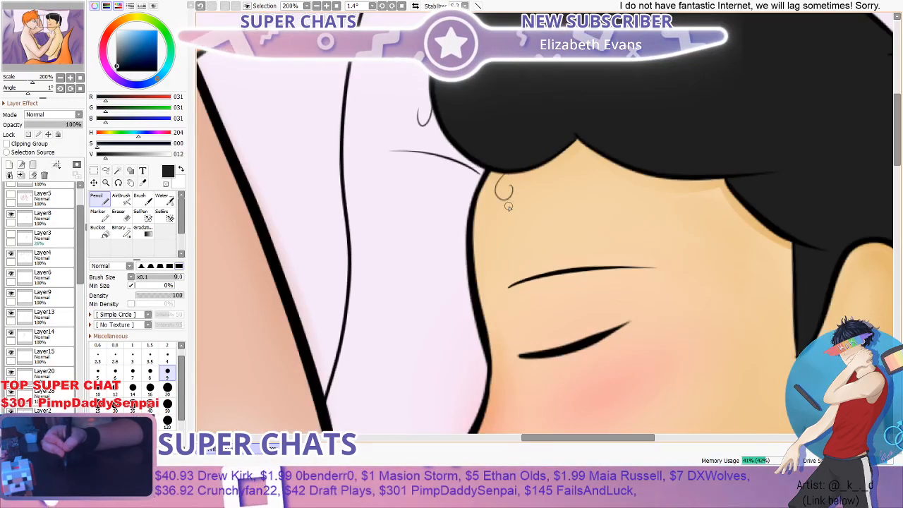
pyautogui.scroll(-2, 522, 214)
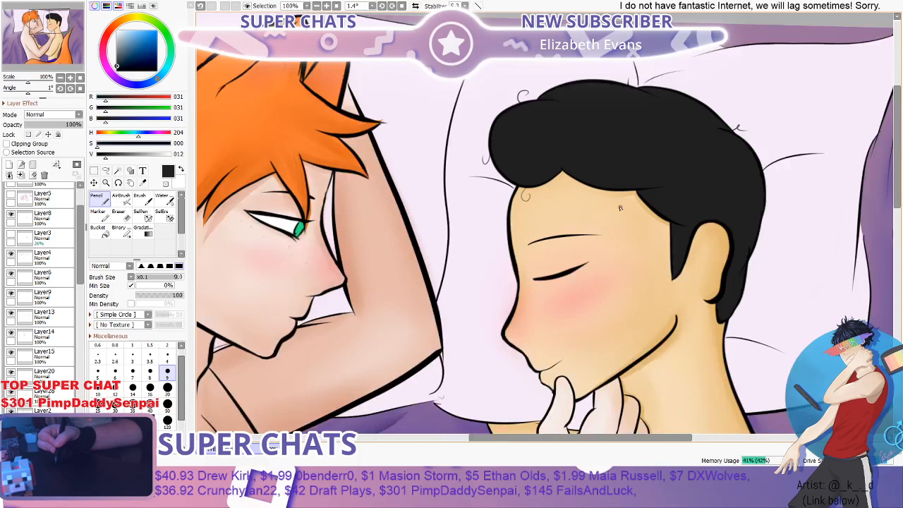
# - Draw a short curved stray hair under the rear of the dark fringe, undoing and redrawing its shape
pyautogui.scroll(1, 620, 207)
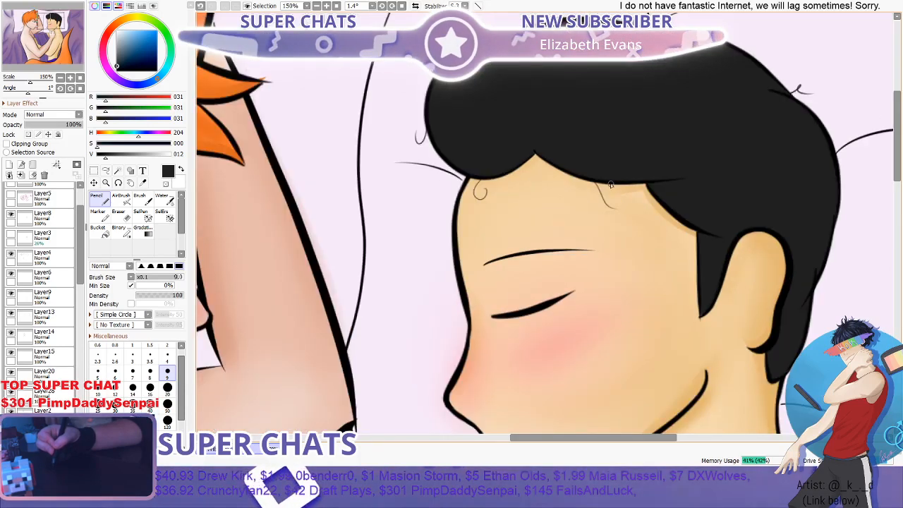
pyautogui.moveTo(606, 182); pyautogui.dragTo(611, 198)
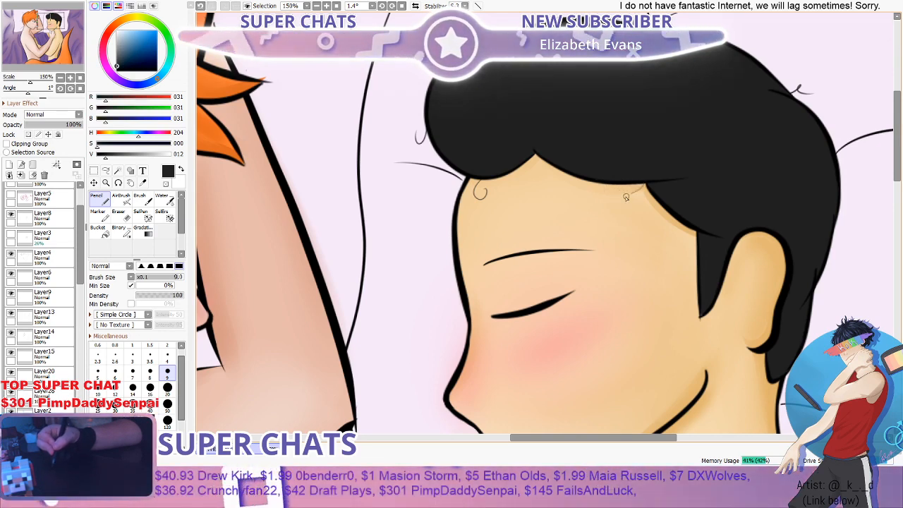
pyautogui.scroll(-3, 626, 198)
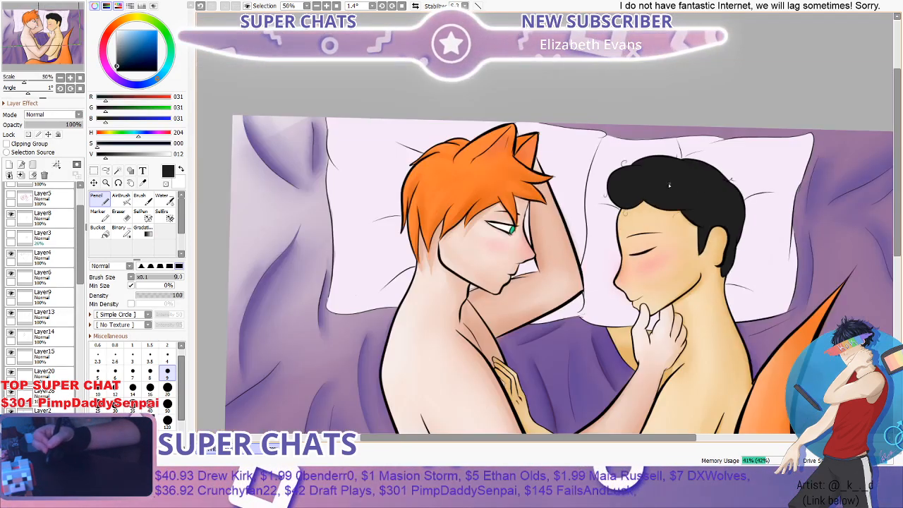
pyautogui.scroll(3, 664, 173)
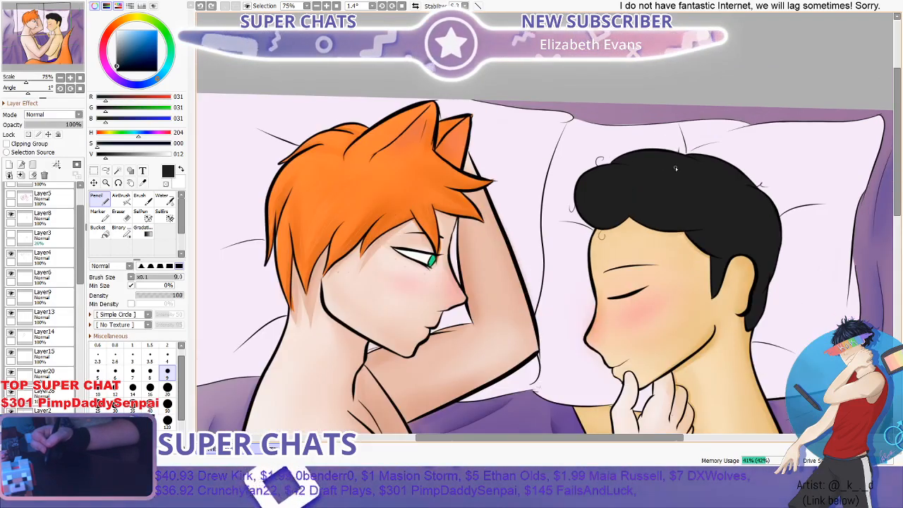
# - Try a short stray hair at the back of the dark hair above the nape
pyautogui.scroll(-3, 710, 268)
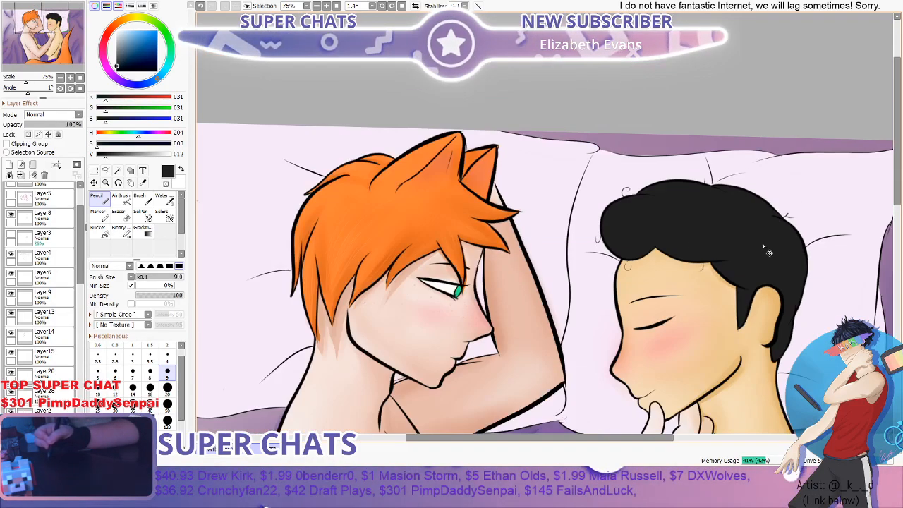
pyautogui.scroll(3, 763, 244)
pyautogui.scroll(-3, 834, 303)
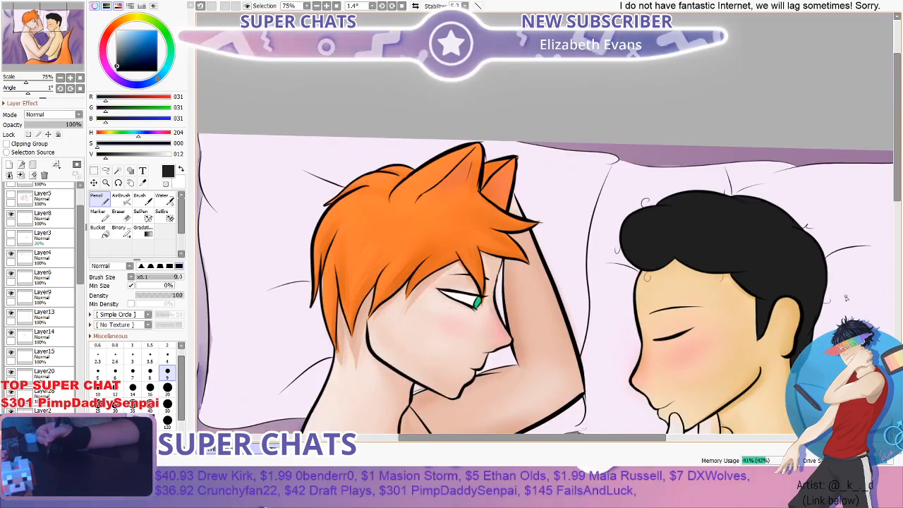
pyautogui.scroll(1, 826, 307)
pyautogui.scroll(-1, 818, 309)
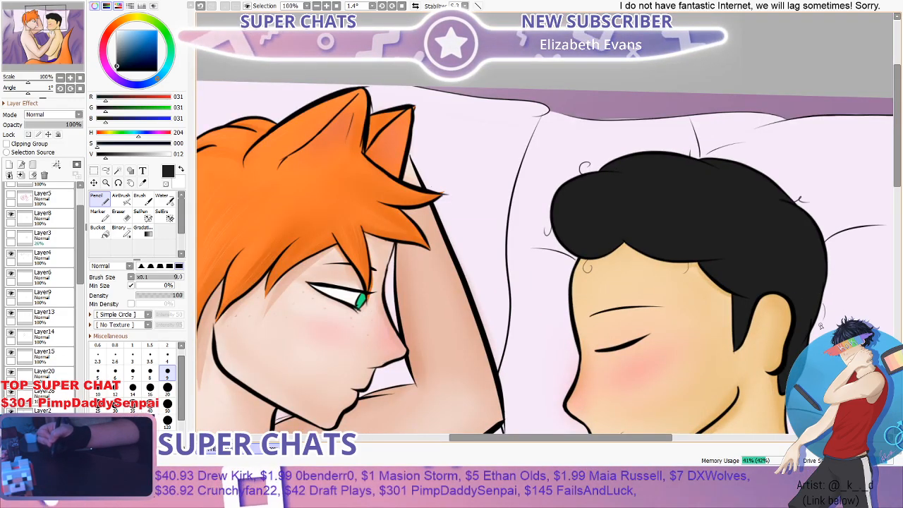
pyautogui.scroll(1, 818, 305)
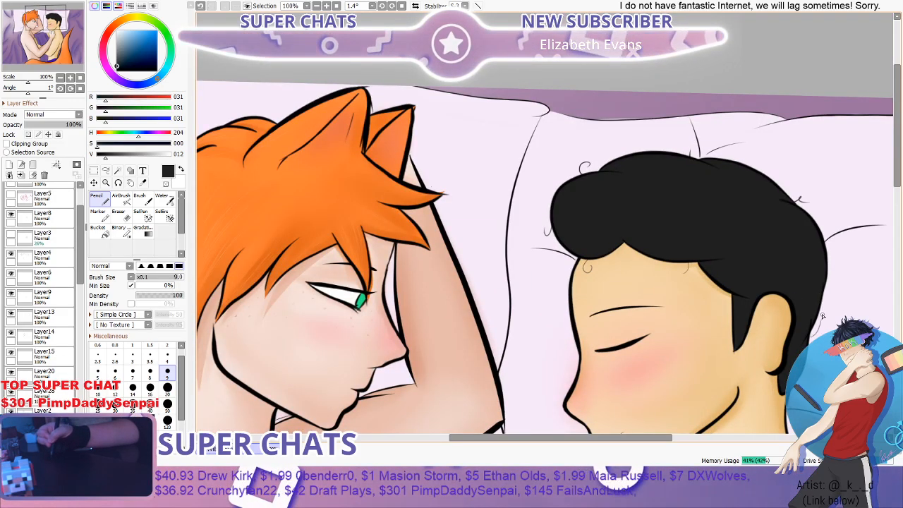
pyautogui.scroll(-2, 818, 307)
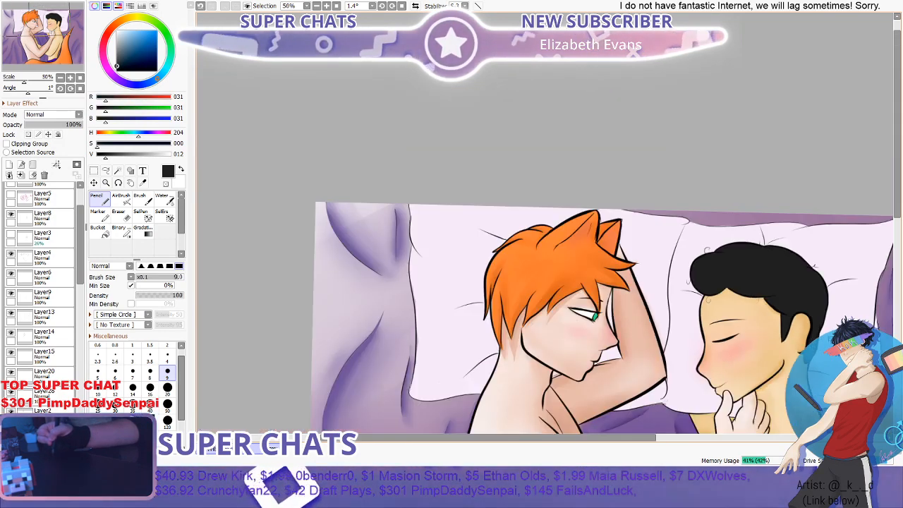
# - Check the stray curls around the dark hair both close up and against the wider composition
pyautogui.scroll(3, 819, 307)
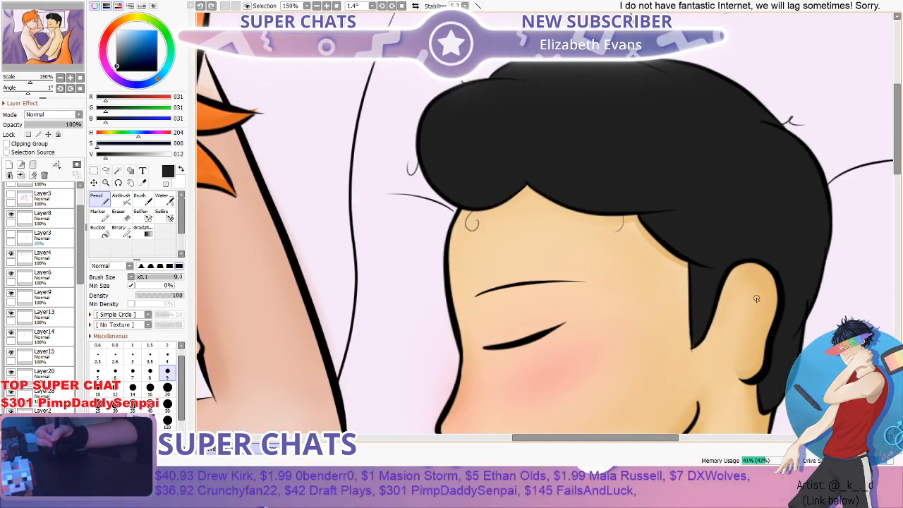
pyautogui.scroll(-2, 757, 297)
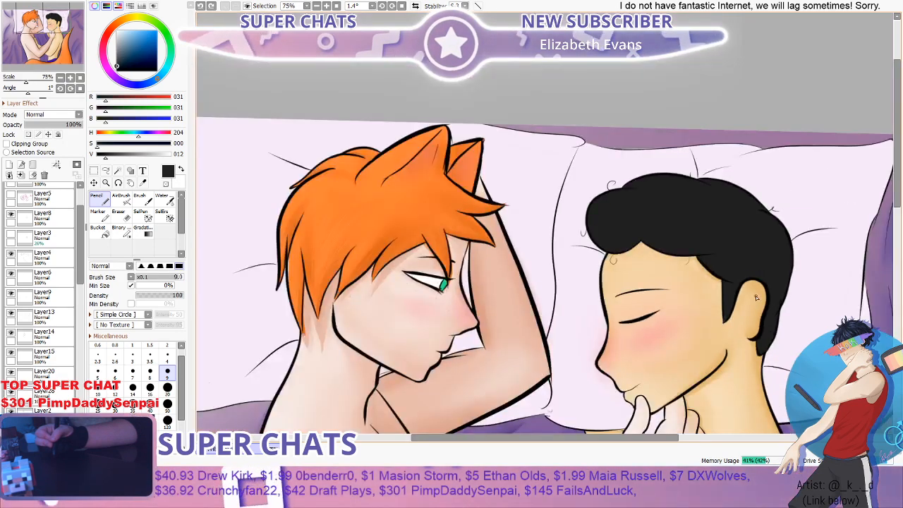
pyautogui.scroll(1, 757, 298)
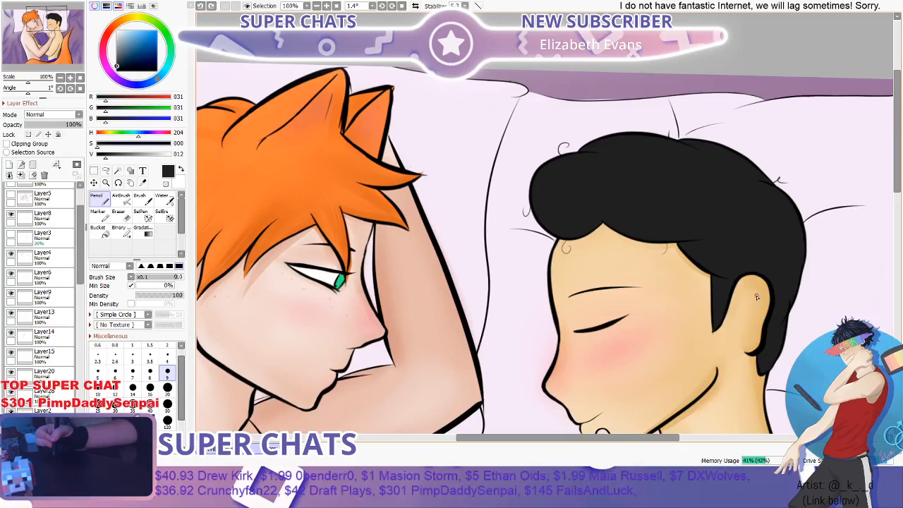
pyautogui.scroll(-1, 554, 386)
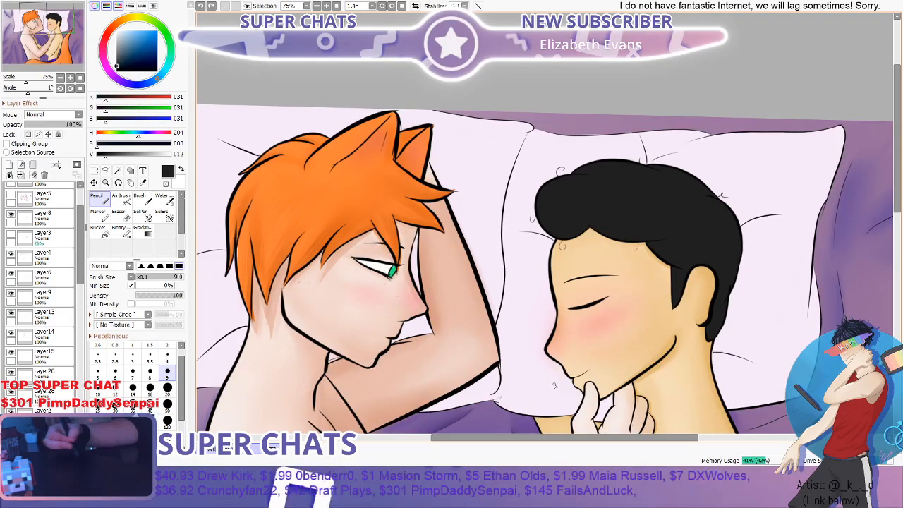
pyautogui.moveTo(554, 385); pyautogui.dragTo(462, 304)
pyautogui.scroll(-2, 608, 186)
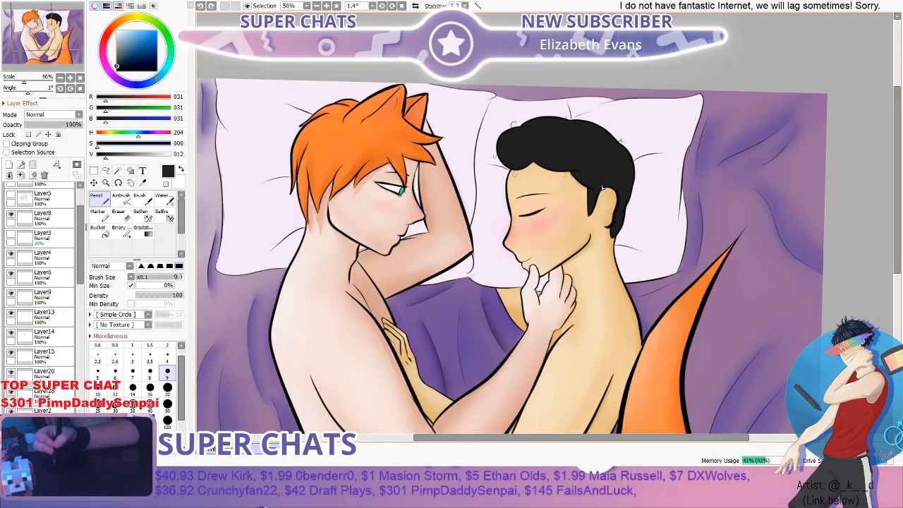
pyautogui.scroll(3, 520, 134)
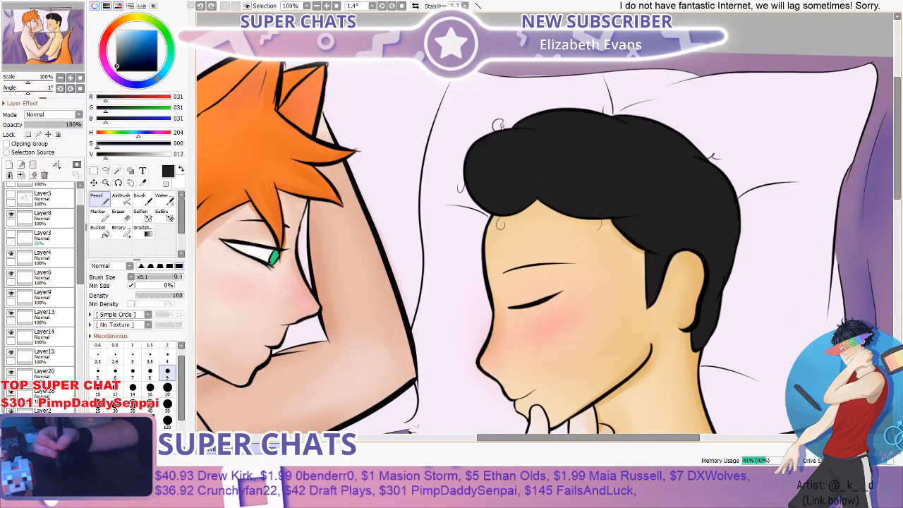
# - Create a layer above Layer18 and paint dark grey (RGB 61, 61, 61) highlights on the dark hair with the size 40 Brush
pyautogui.moveTo(81, 273); pyautogui.dragTo(80, 353)
pyautogui.click(9, 164)
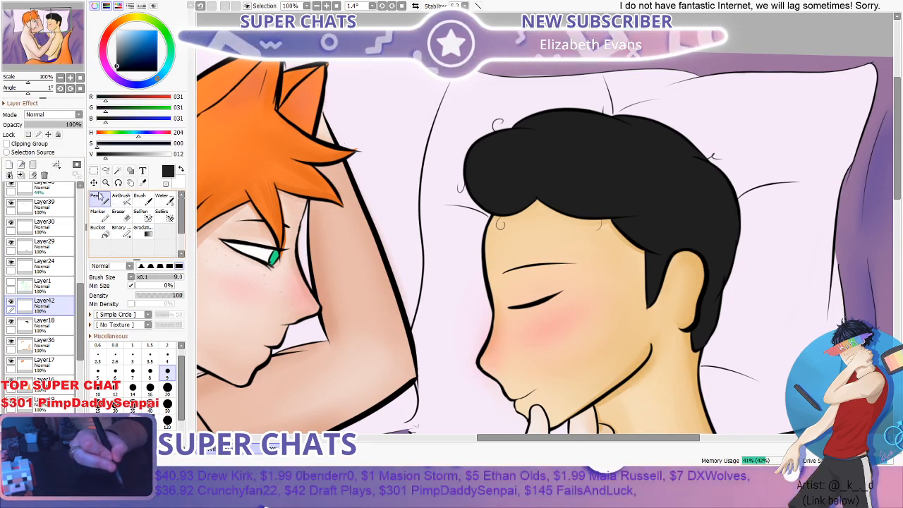
pyautogui.click(138, 202)
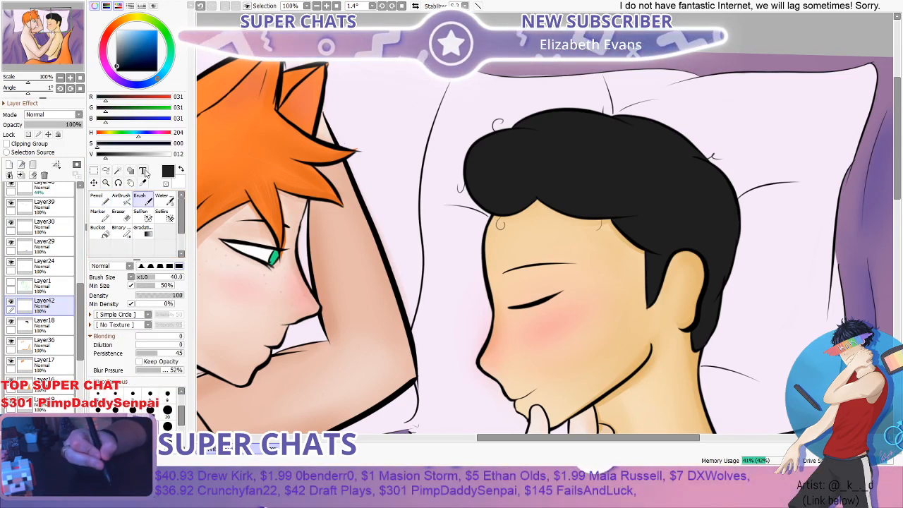
pyautogui.click(115, 154)
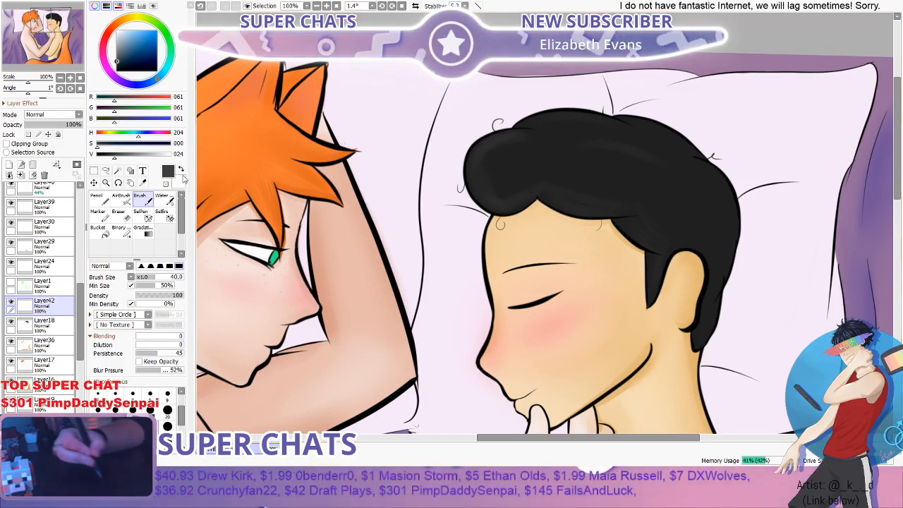
# - Blend the grey highlights on the dark hair with the size 100 Water brush, touching them up with the size 40 Brush
pyautogui.click(164, 200)
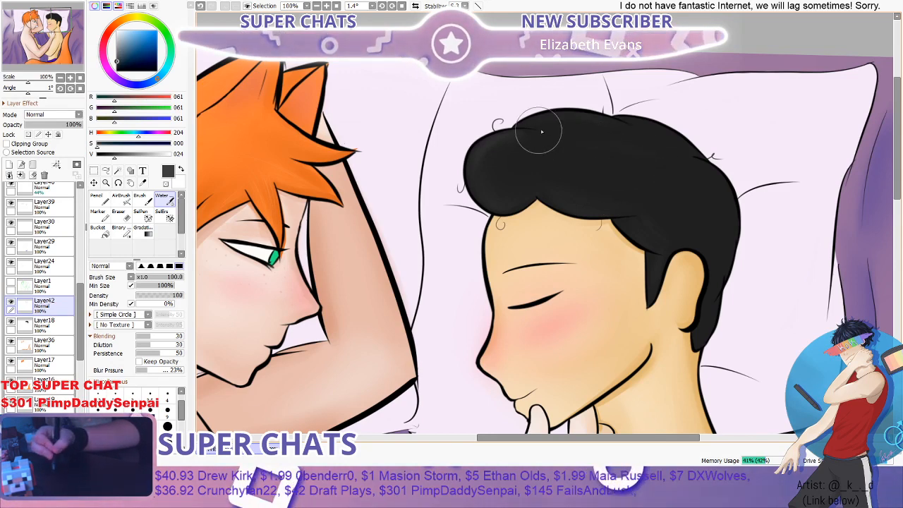
pyautogui.scroll(-1, 686, 230)
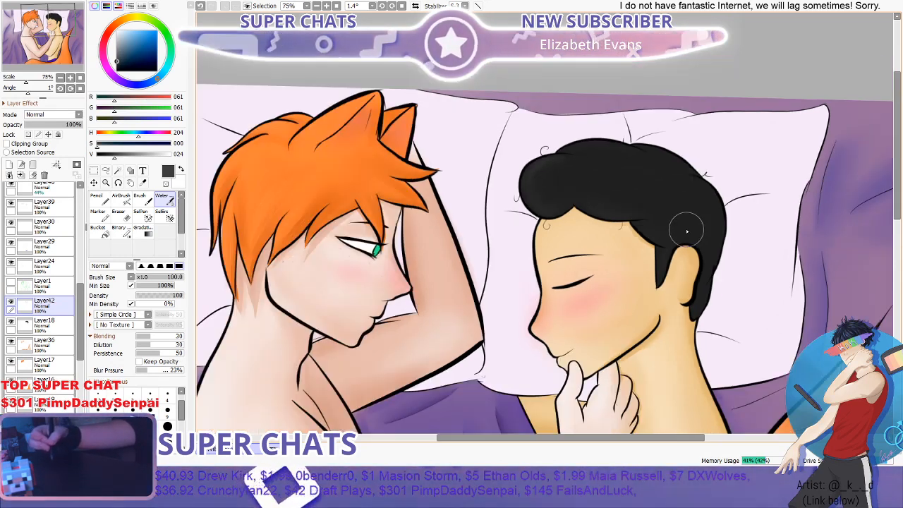
pyautogui.scroll(2, 635, 180)
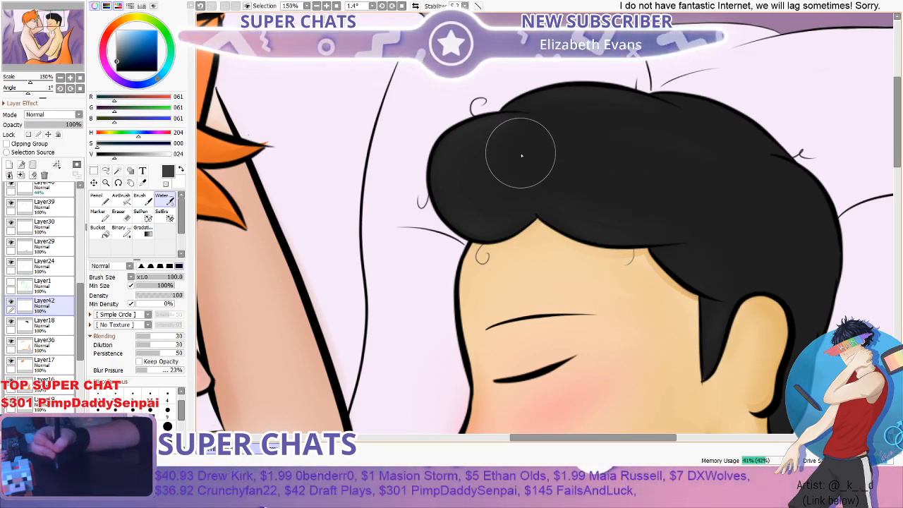
pyautogui.press('b')
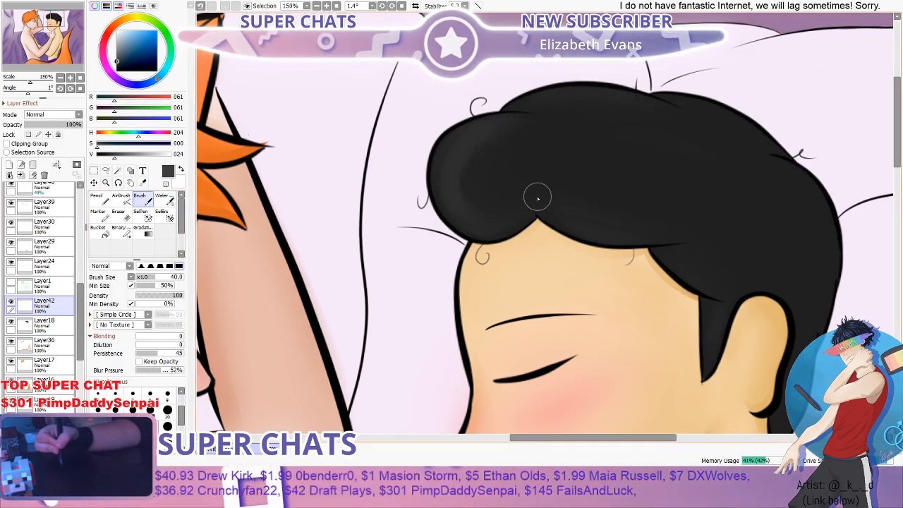
pyautogui.press('c')
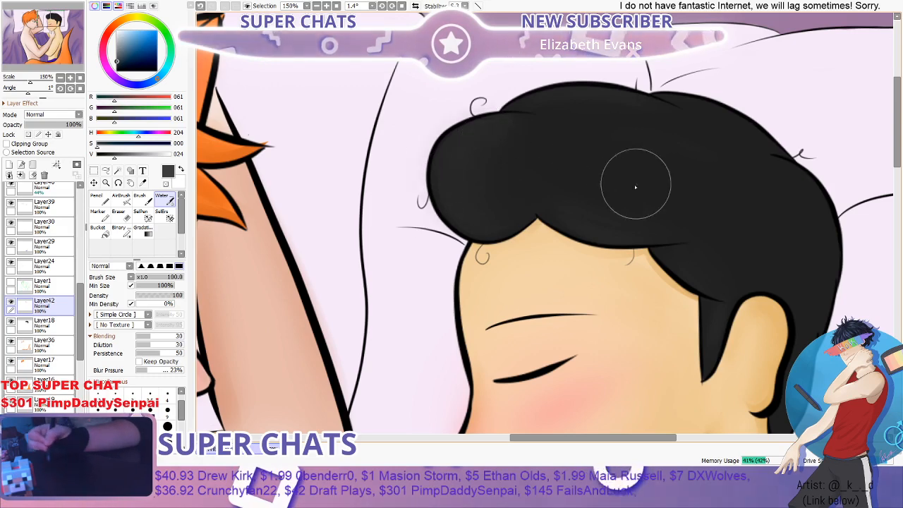
pyautogui.scroll(-2, 635, 187)
pyautogui.scroll(2, 691, 161)
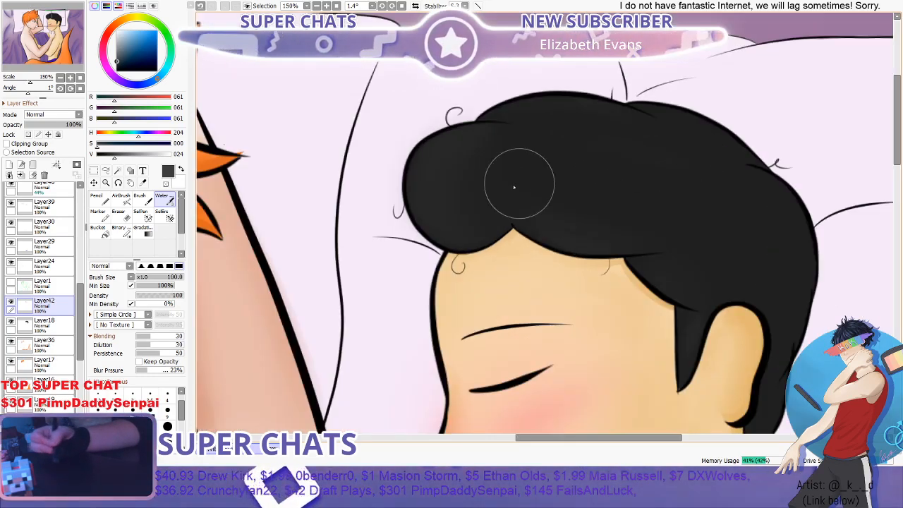
# - Create a layer between Layer42 and Layer18 and draw thin grey (RGB 74, 74, 74) strands on the dark fringe with the size 9 Pencil
pyautogui.press('n')
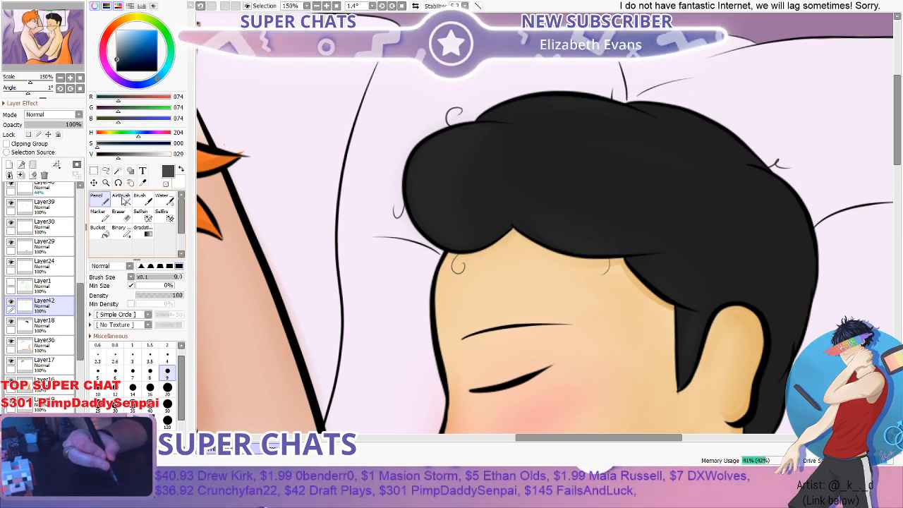
pyautogui.scroll(2, 440, 152)
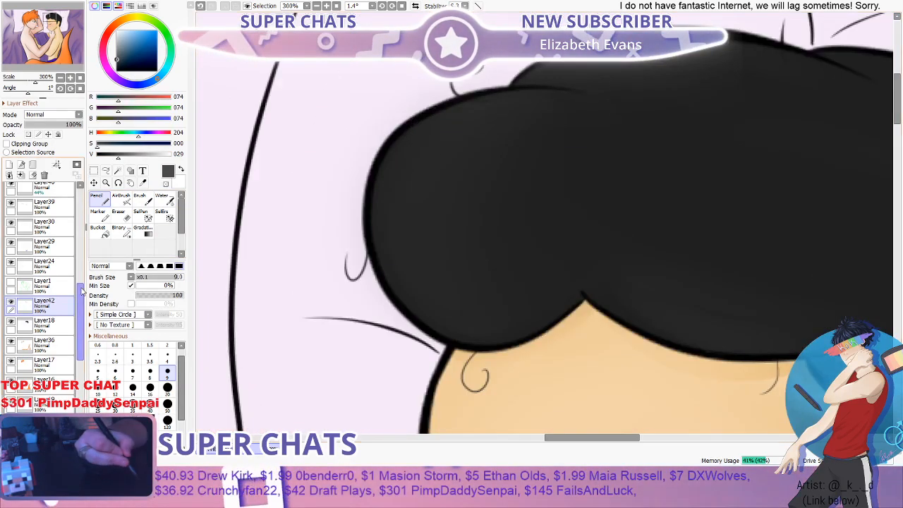
pyautogui.scroll(4, 81, 286)
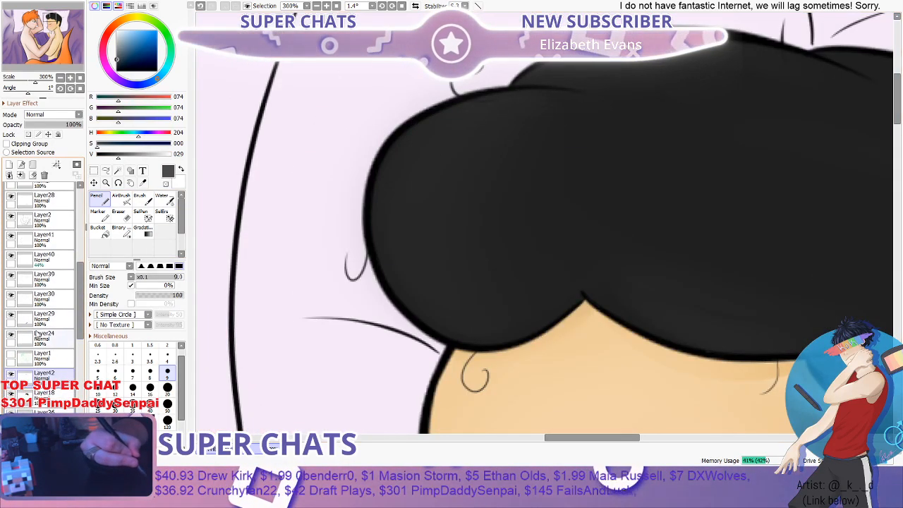
pyautogui.click(9, 164)
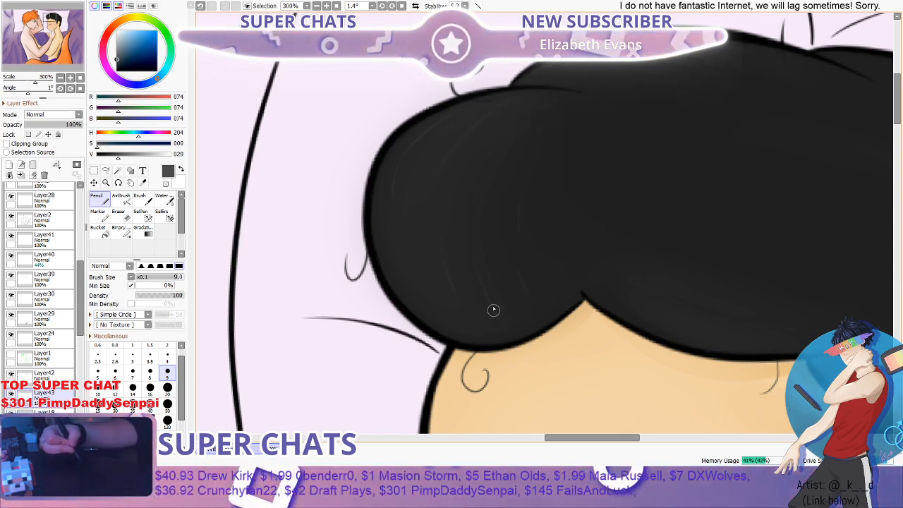
pyautogui.scroll(-4, 439, 313)
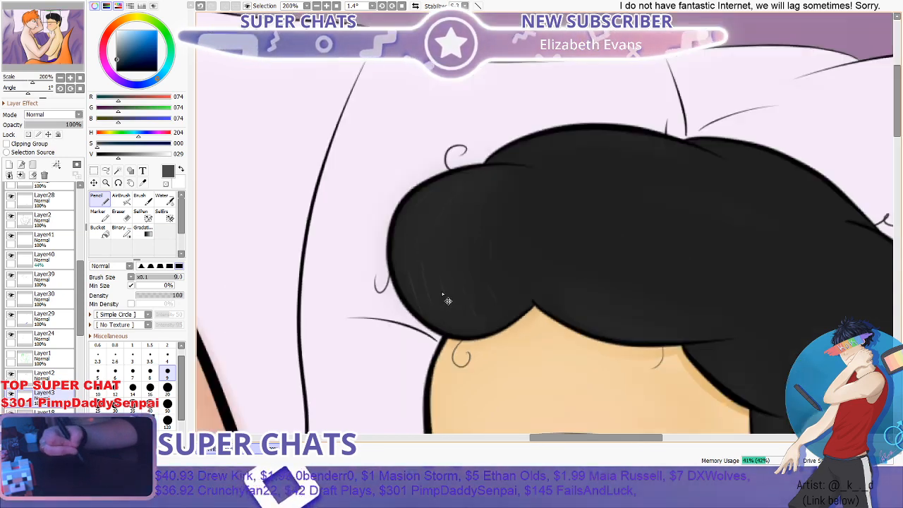
pyautogui.scroll(-1, 523, 204)
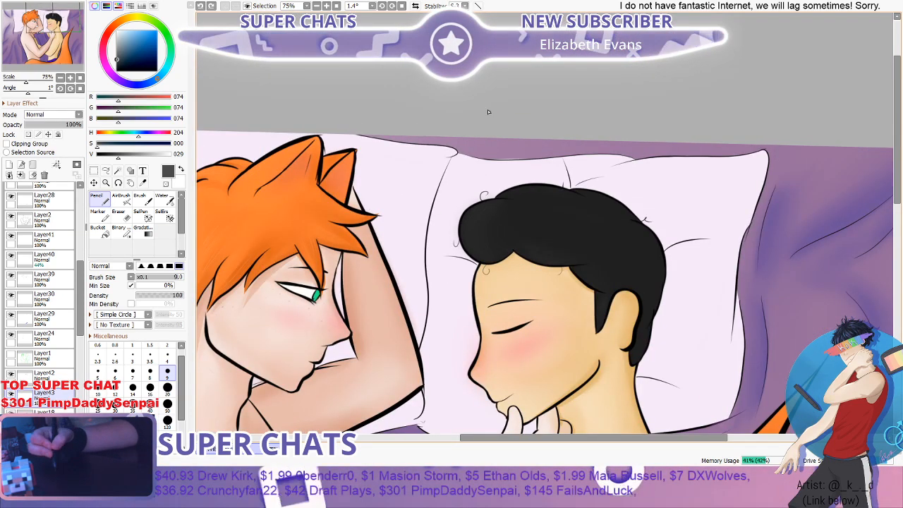
pyautogui.scroll(-1, 487, 112)
pyautogui.scroll(4, 481, 245)
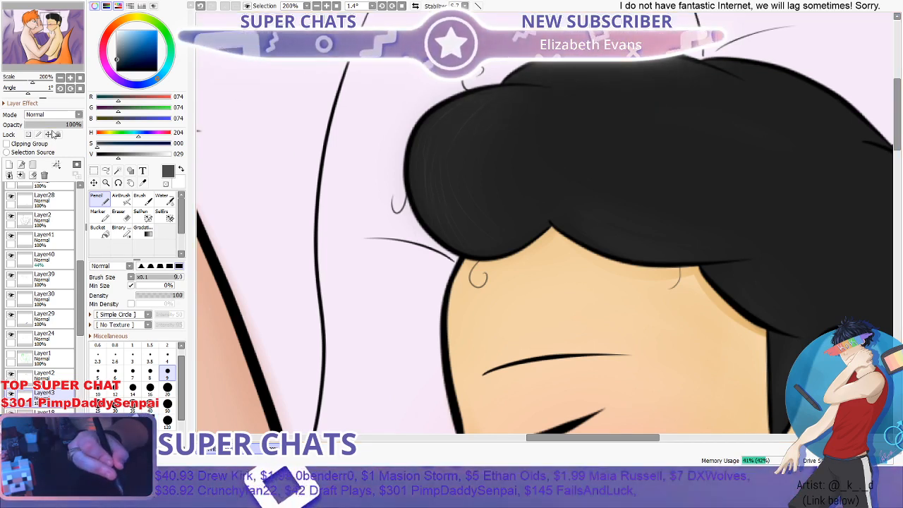
# - Lower the opacity of the hair strand layer to 38%
pyautogui.click(53, 125)
pyautogui.moveTo(55, 127); pyautogui.dragTo(46, 126)
pyautogui.press('pagedown')
pyautogui.press('pagedown')
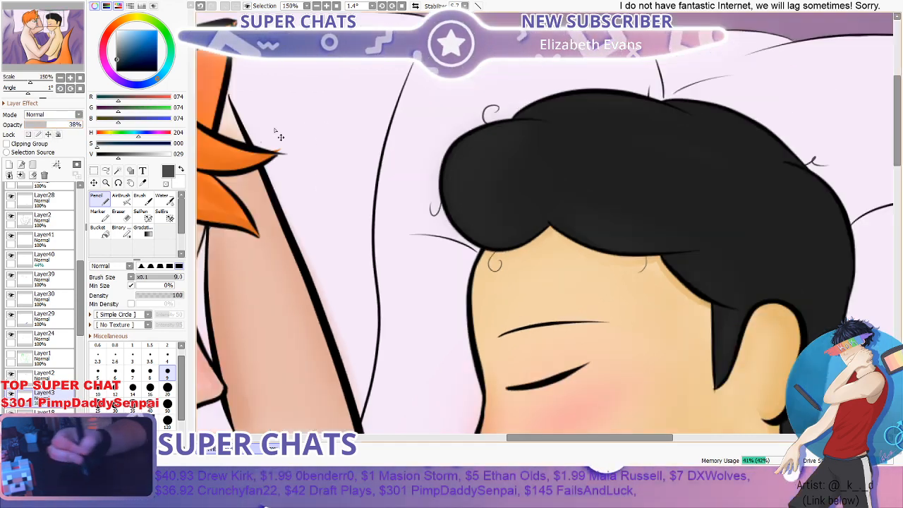
# - Draw more fine grey strands across the dark hair, from the fringe toward the back of the head, with the size 9 Pencil
pyautogui.scroll(2, 585, 180)
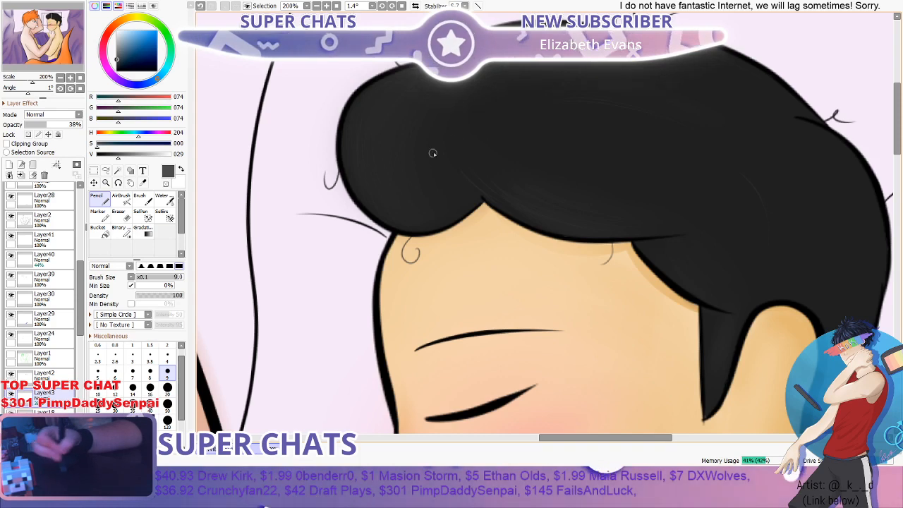
pyautogui.scroll(-2, 494, 117)
pyautogui.scroll(-1, 629, 92)
pyautogui.scroll(2, 669, 167)
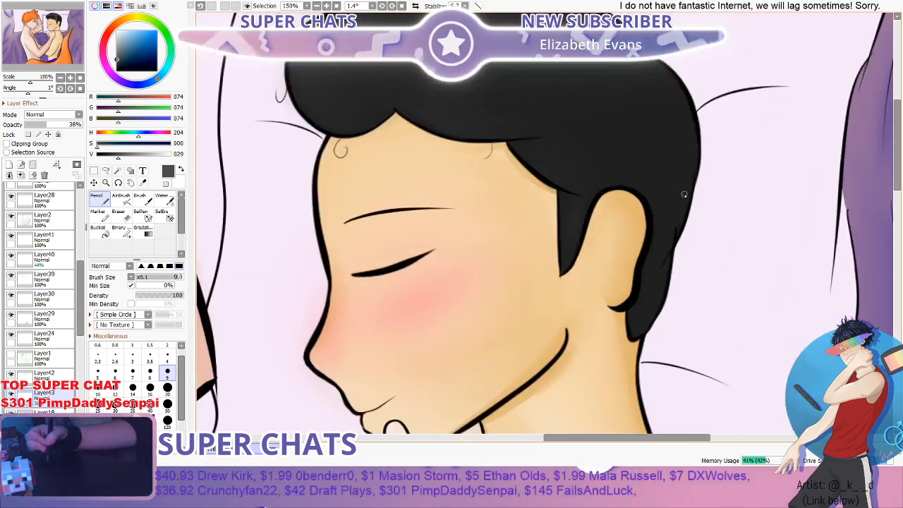
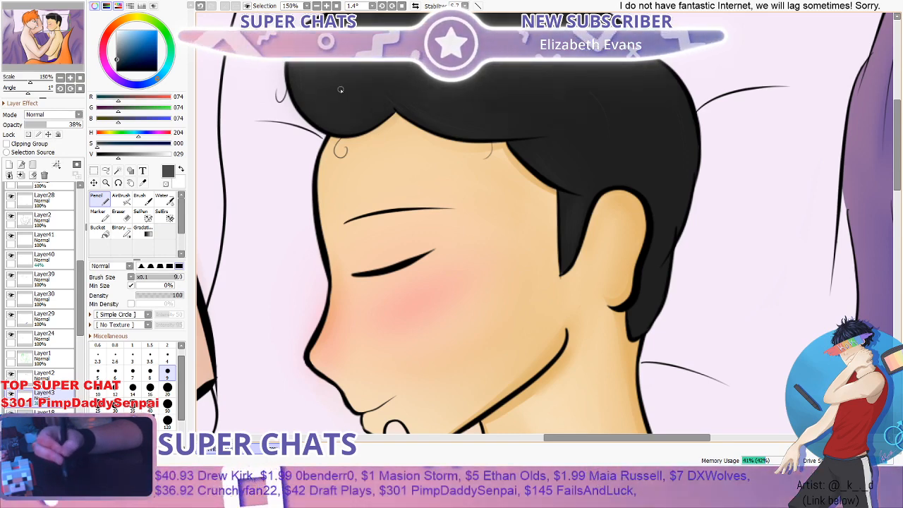
# - Switch to the Water brush at size 20 for blending the black hair
pyautogui.scroll(-3, 353, 112)
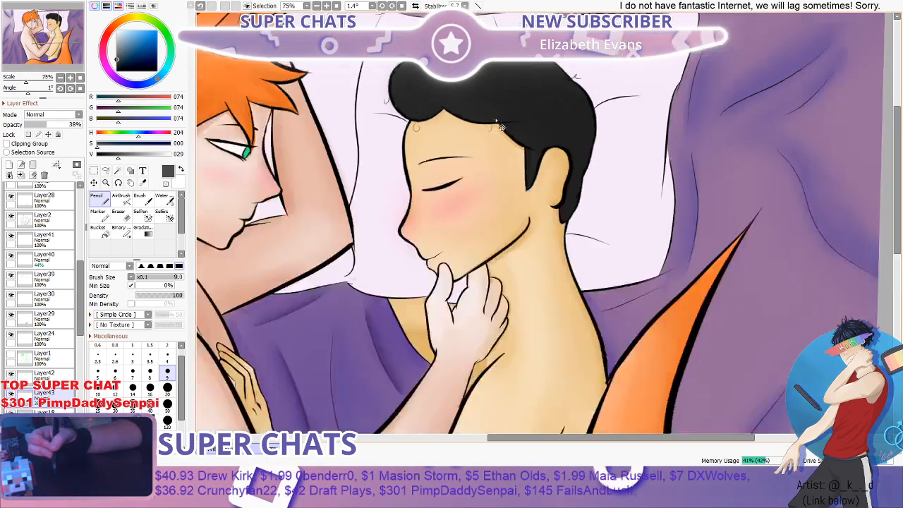
pyautogui.scroll(1, 503, 77)
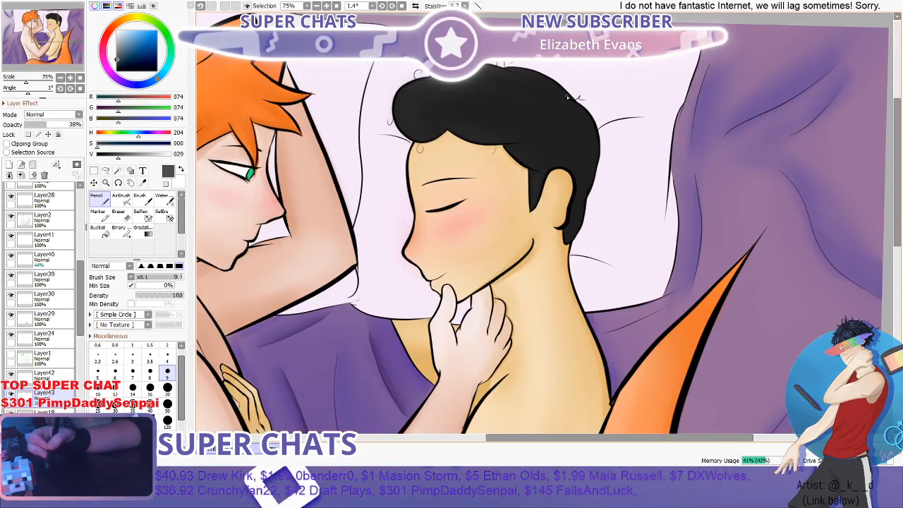
pyautogui.moveTo(898, 163); pyautogui.dragTo(901, 137)
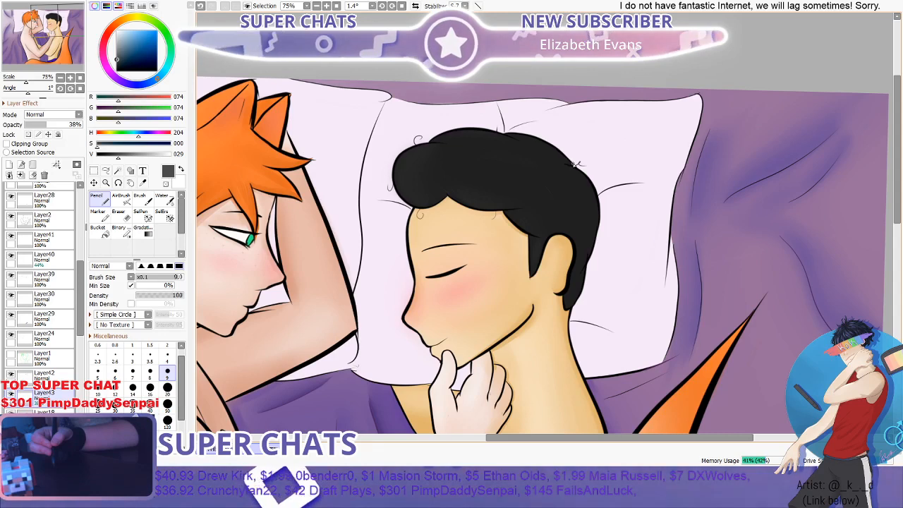
pyautogui.scroll(3, 494, 177)
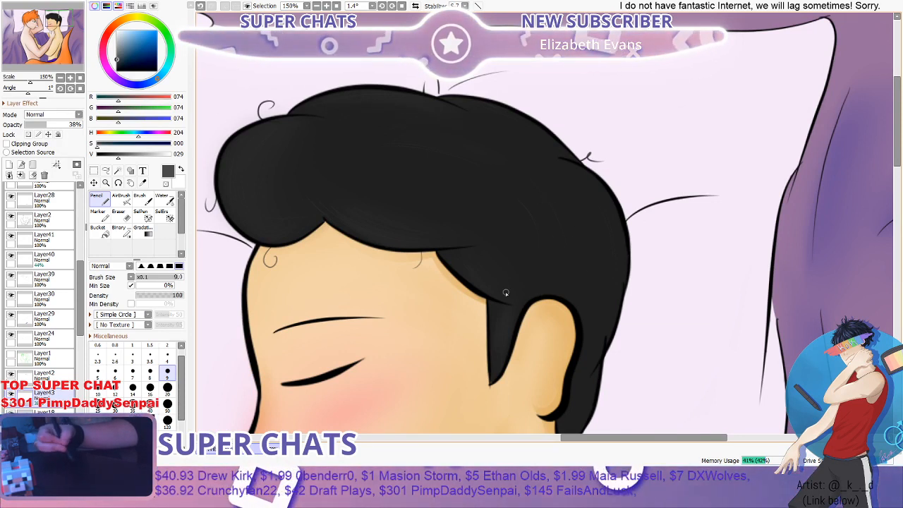
pyautogui.click(139, 200)
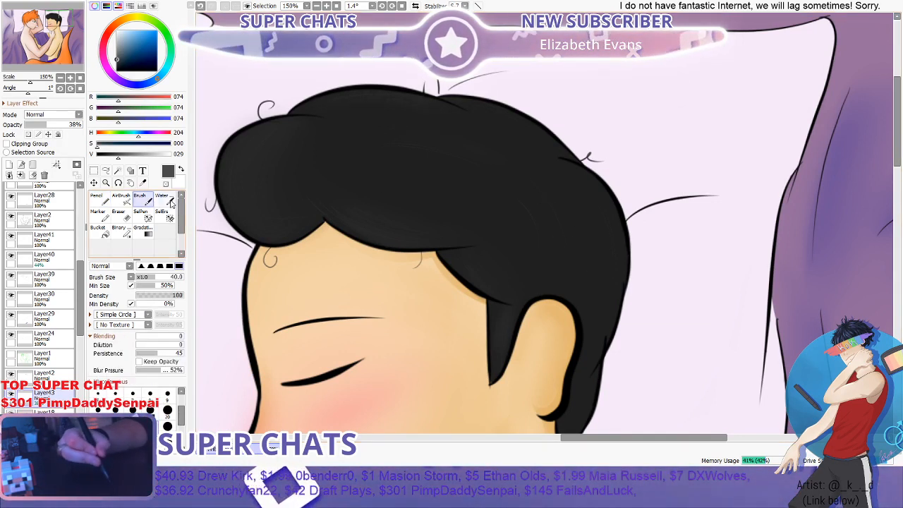
pyautogui.click(171, 203)
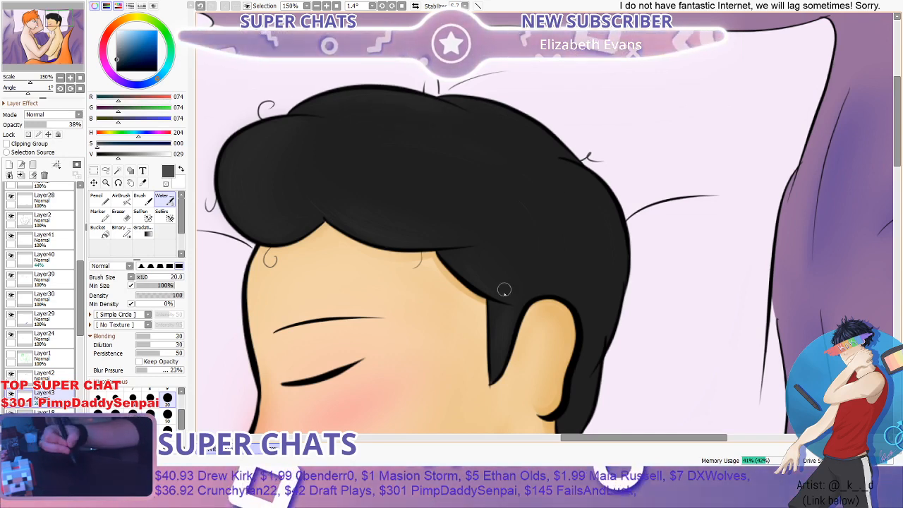
# - Examine the black hair and its stray curls both close up and together with the two figures
pyautogui.scroll(-3, 550, 389)
pyautogui.scroll(1, 710, 281)
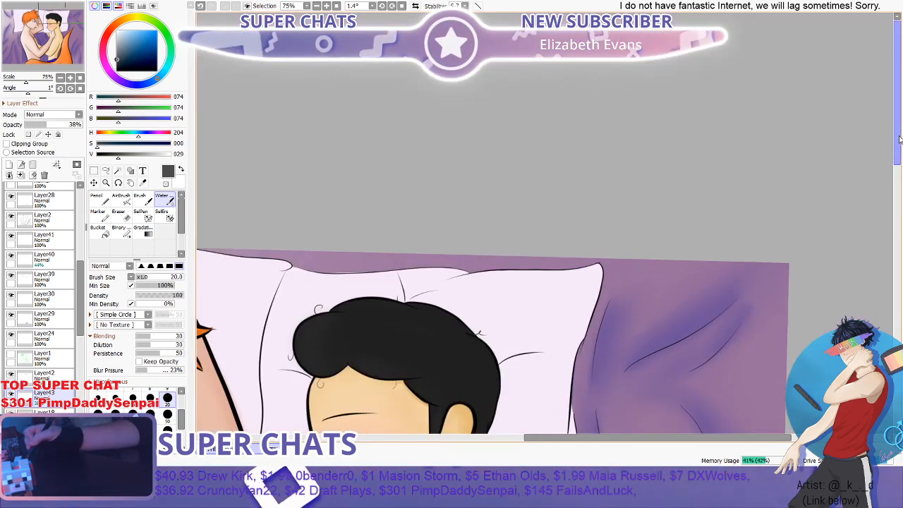
pyautogui.moveTo(897, 141); pyautogui.dragTo(895, 189)
pyautogui.scroll(-1, 605, 248)
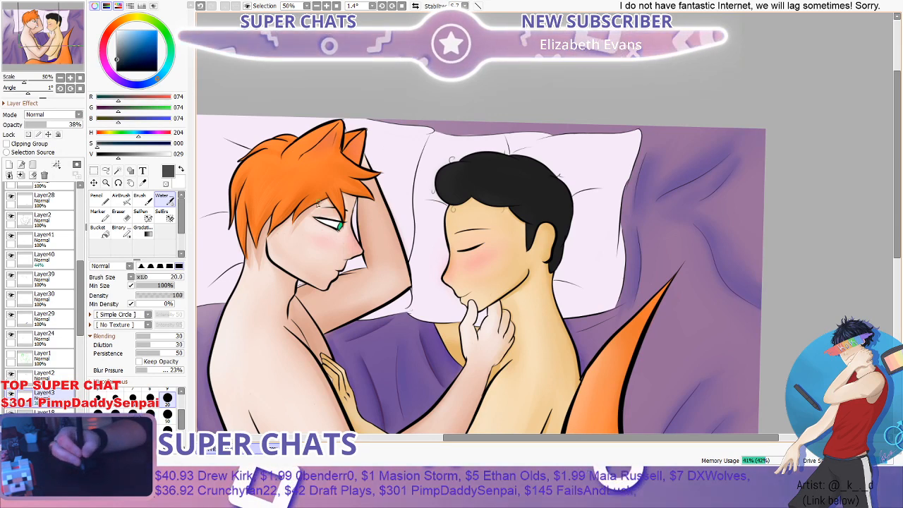
pyautogui.scroll(1, 447, 189)
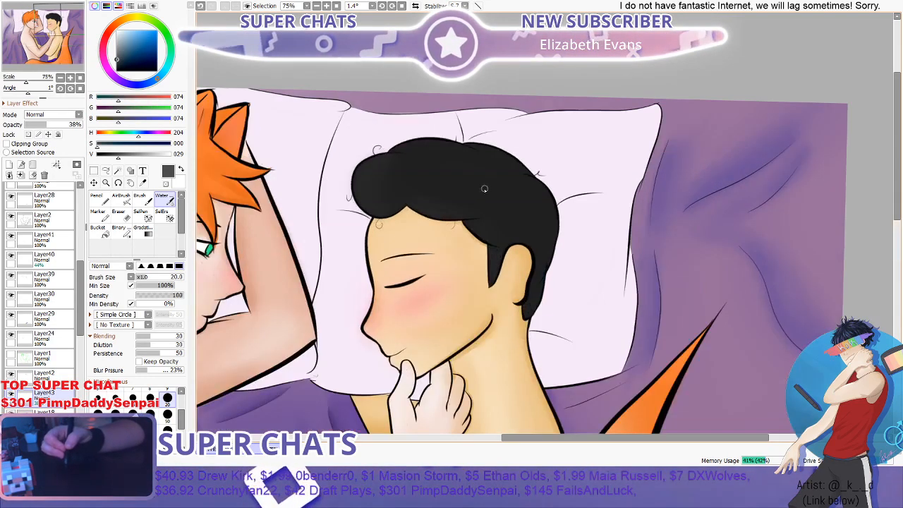
pyautogui.scroll(2, 400, 194)
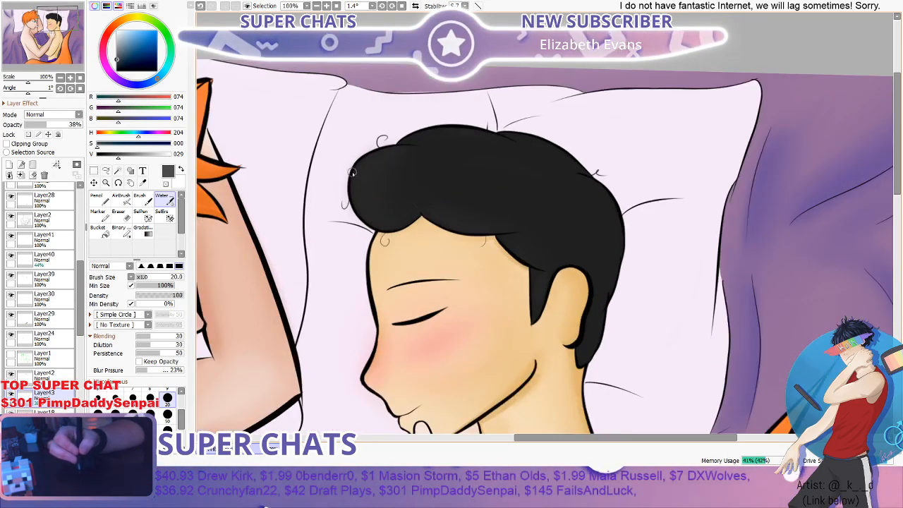
pyautogui.scroll(-2, 409, 211)
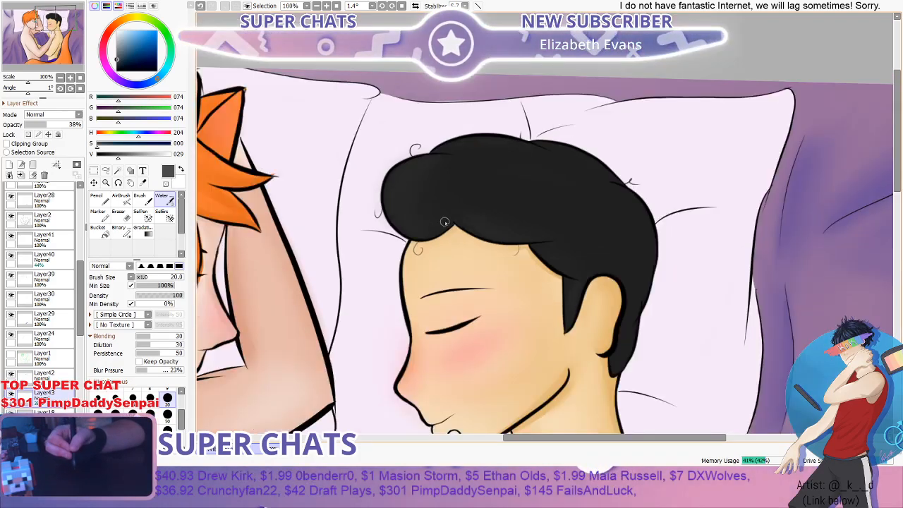
pyautogui.scroll(-1, 524, 259)
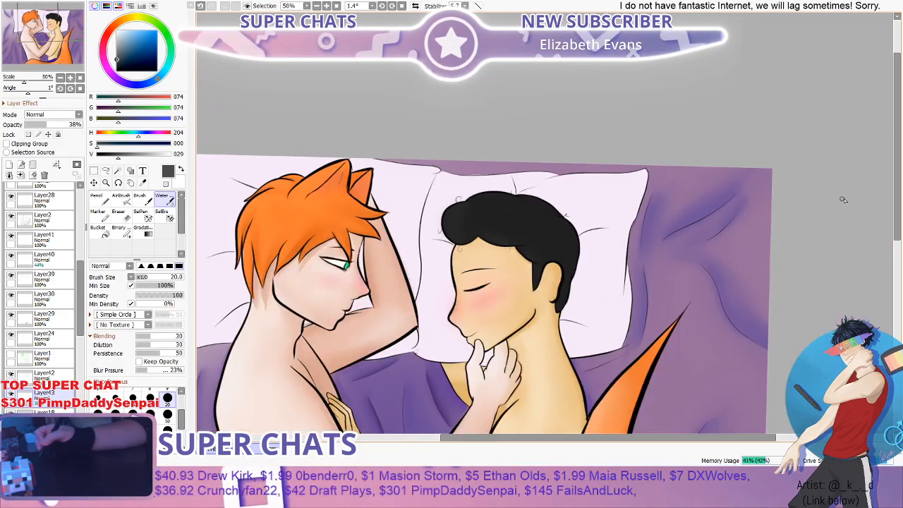
pyautogui.scroll(-2, 864, 220)
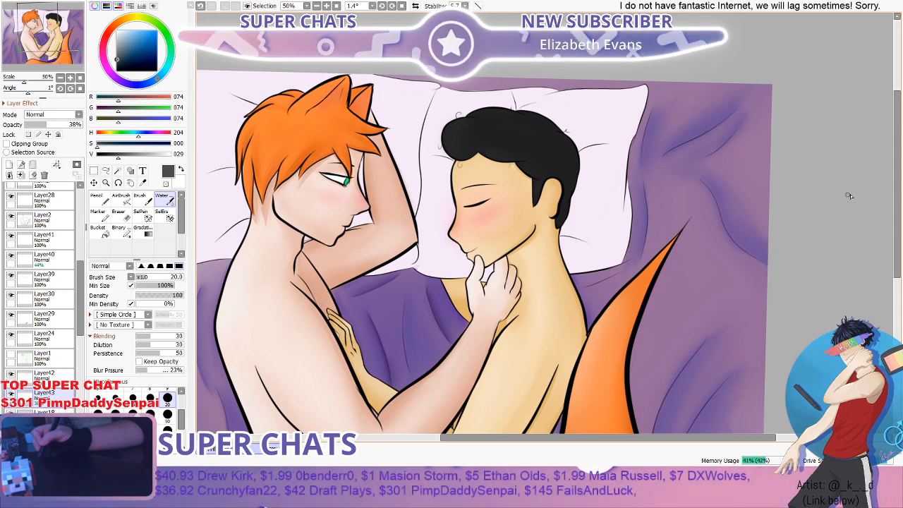
pyautogui.scroll(-1, 850, 195)
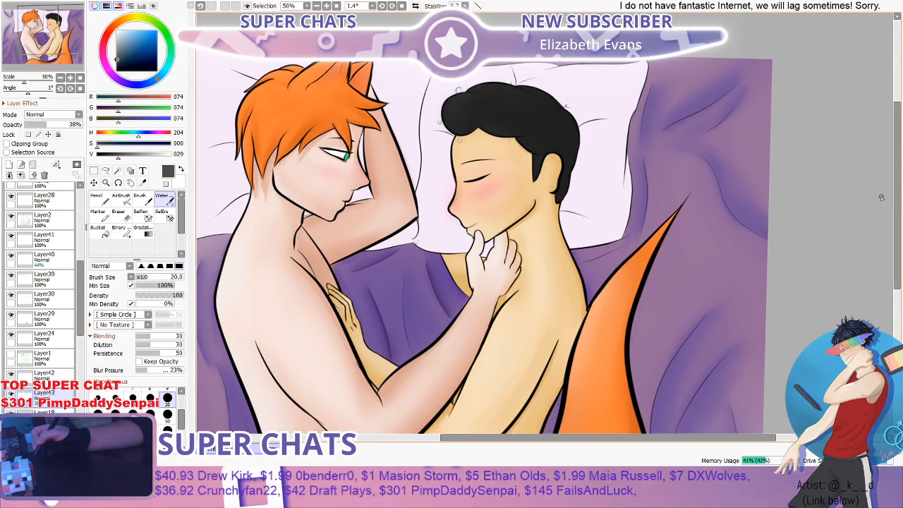
# - Mirror the canvas view horizontally and flip it back to check the composition of the two figures
pyautogui.press('Insert')
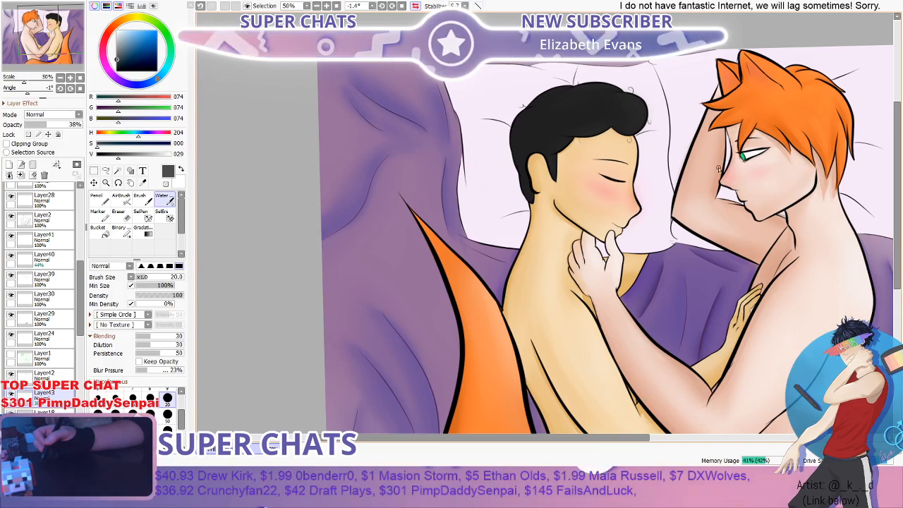
pyautogui.press('h')
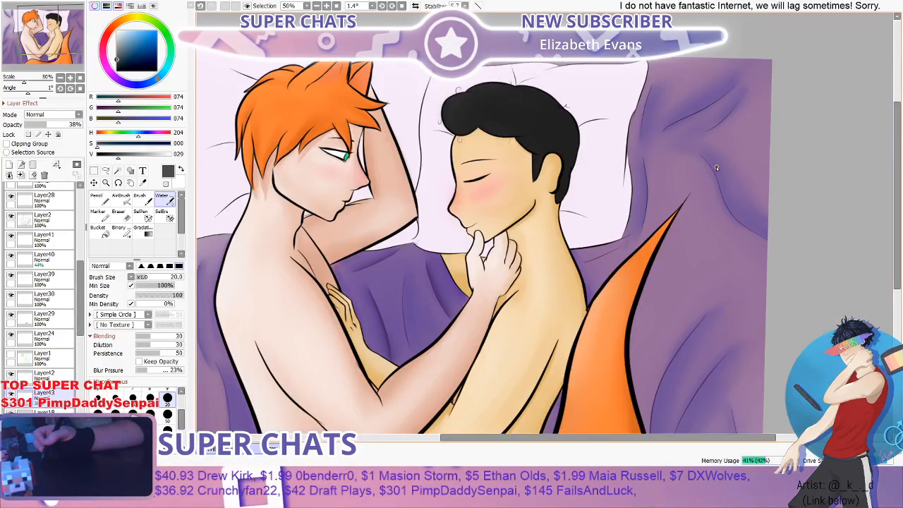
pyautogui.press('h')
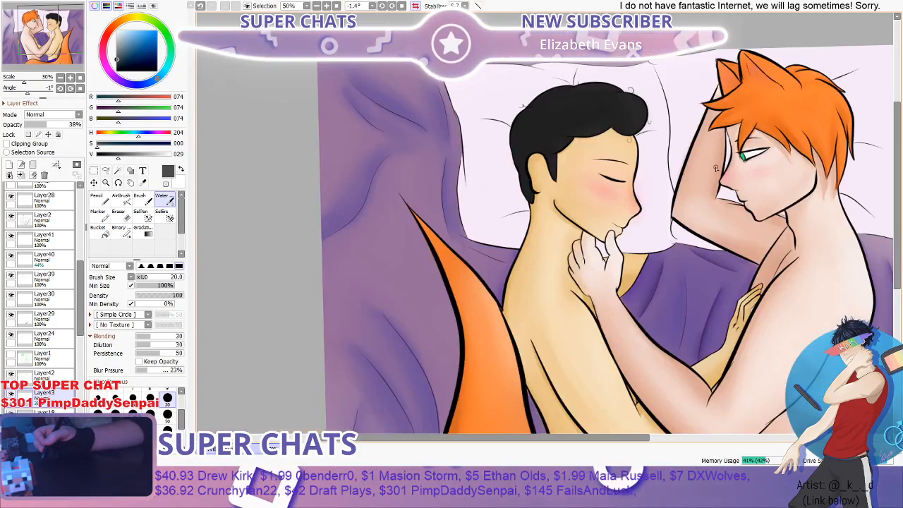
pyautogui.press('h')
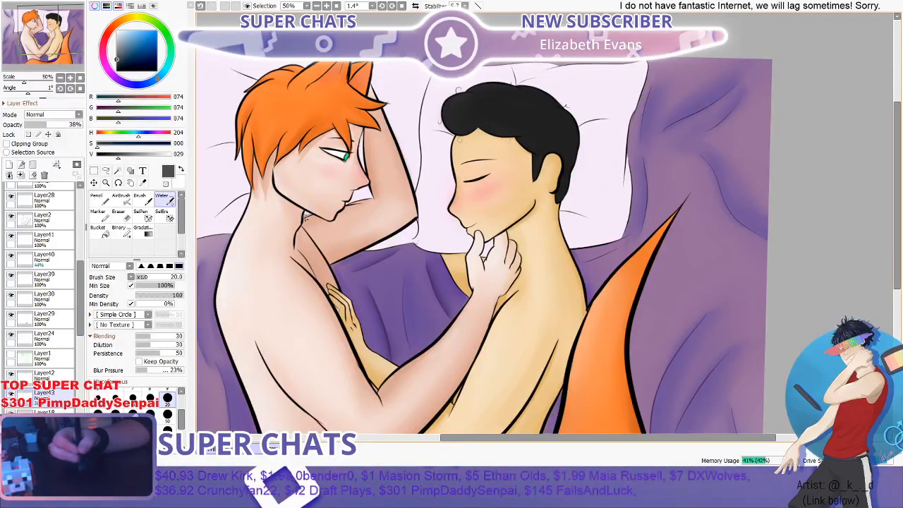
# - Review the whole painting at several magnifications, from the two faces down to the orange tail along the lower edge
pyautogui.scroll(-2, 375, 228)
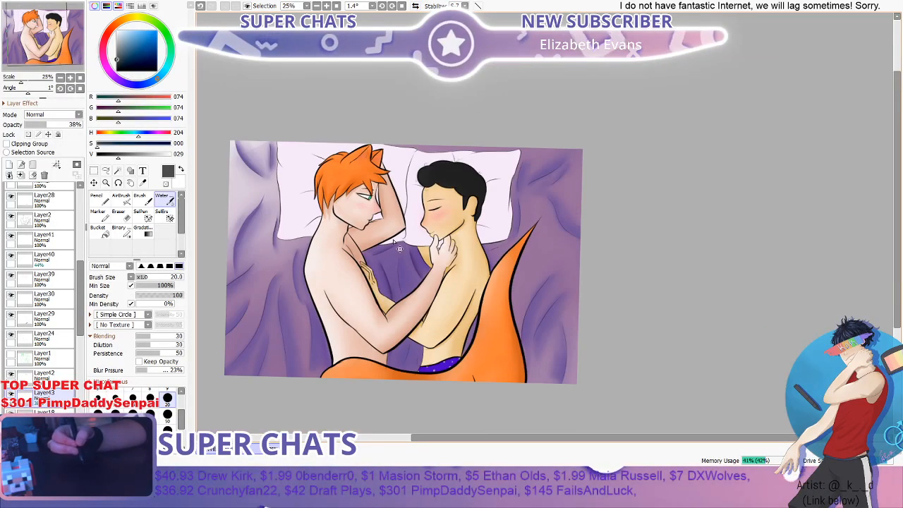
pyautogui.scroll(2, 619, 202)
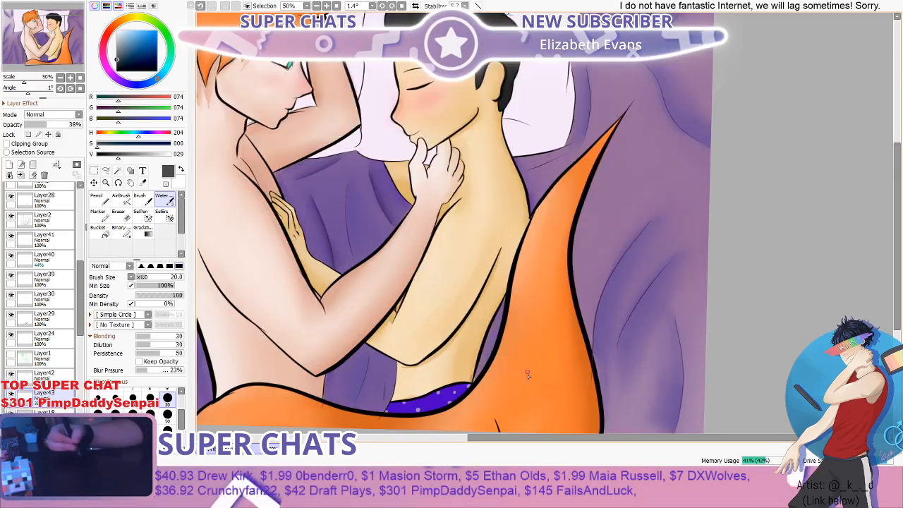
pyautogui.moveTo(549, 438); pyautogui.dragTo(478, 440)
pyautogui.moveTo(900, 235); pyautogui.dragTo(900, 182)
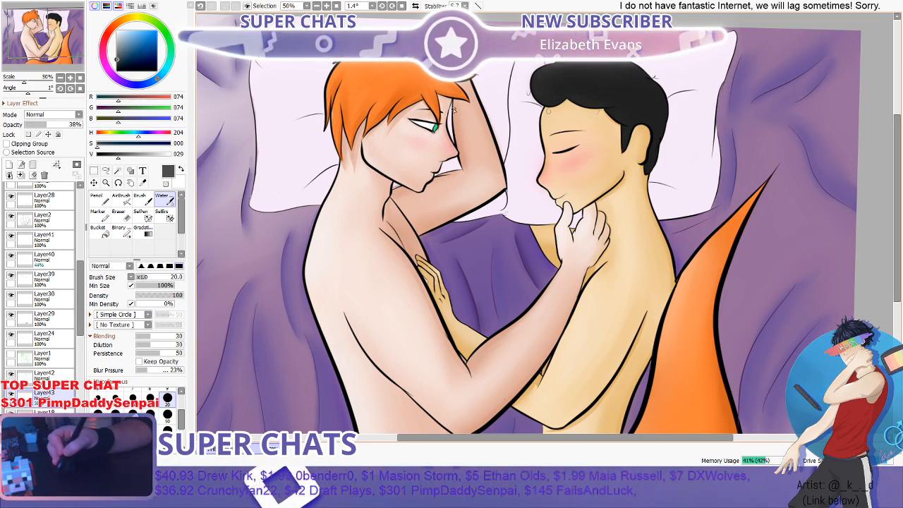
pyautogui.scroll(-1, 525, 163)
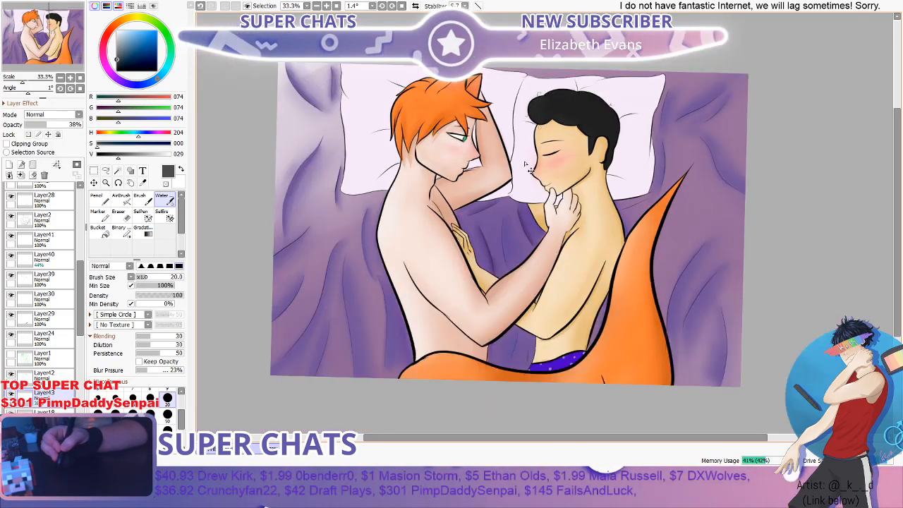
pyautogui.moveTo(558, 160); pyautogui.dragTo(571, 158)
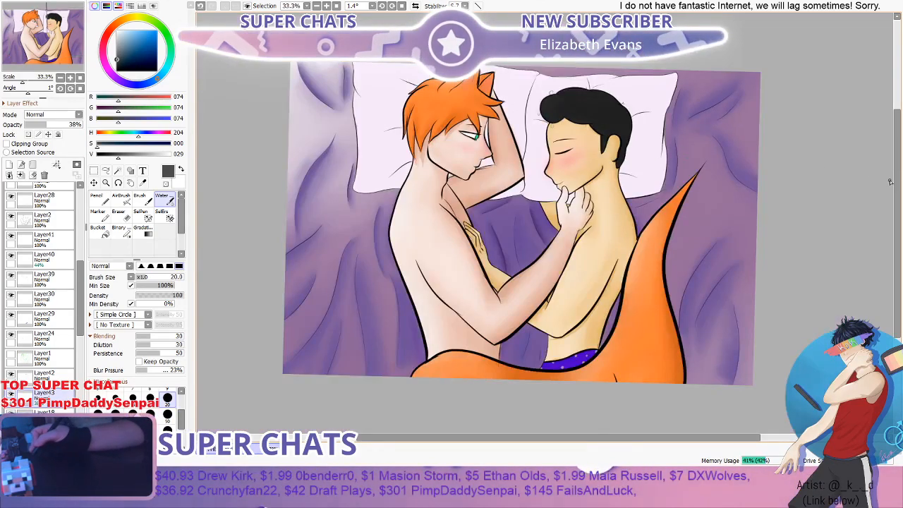
pyautogui.scroll(1, 891, 182)
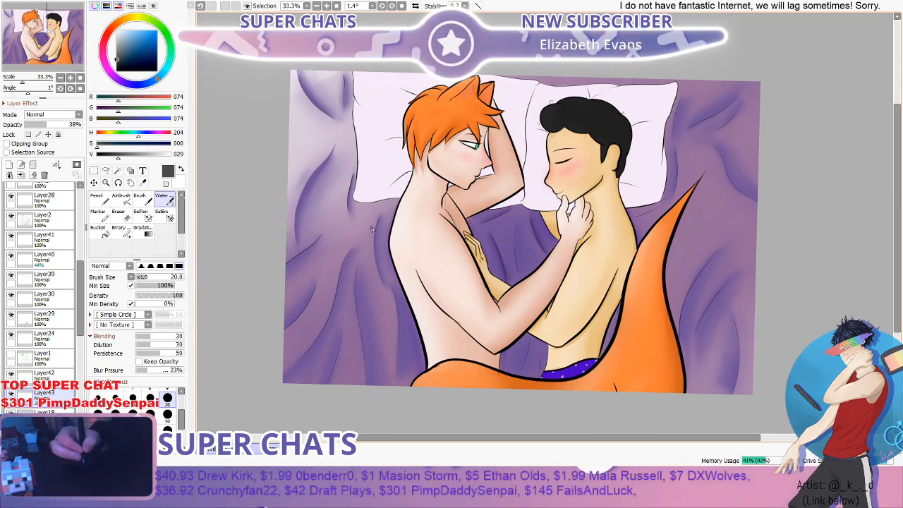
pyautogui.scroll(-3, 404, 220)
pyautogui.scroll(3, 430, 198)
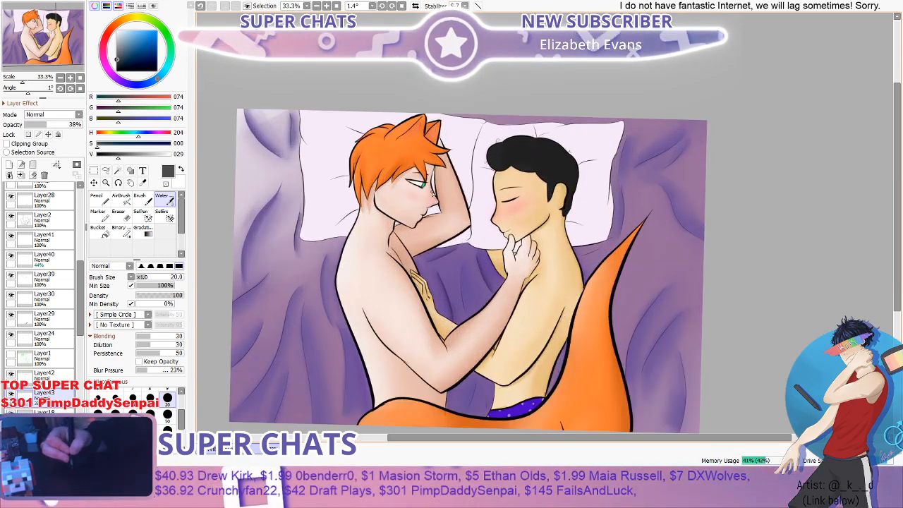
pyautogui.scroll(3, 519, 200)
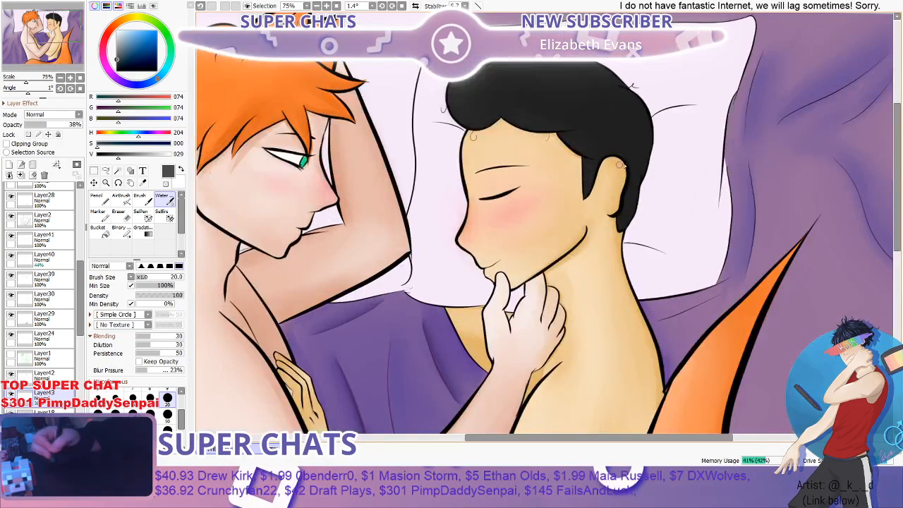
pyautogui.scroll(-5, 873, 141)
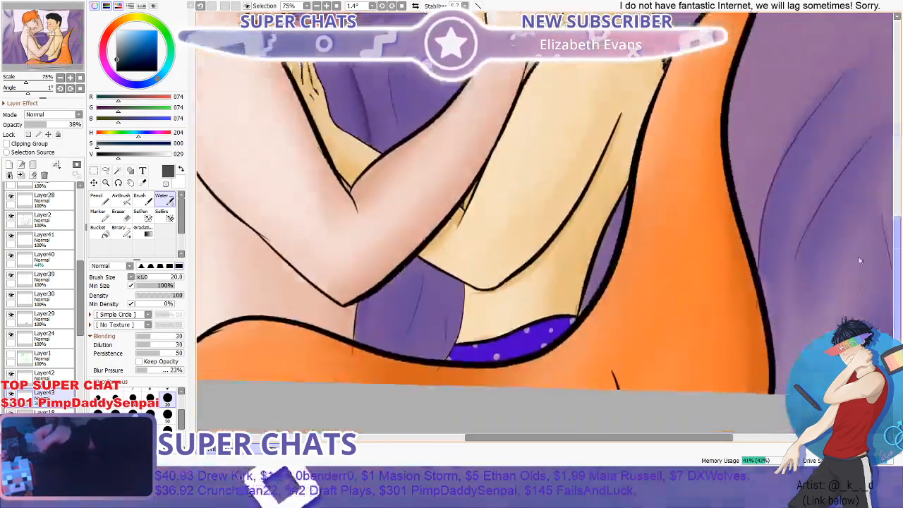
pyautogui.scroll(-3, 819, 243)
pyautogui.scroll(1, 547, 335)
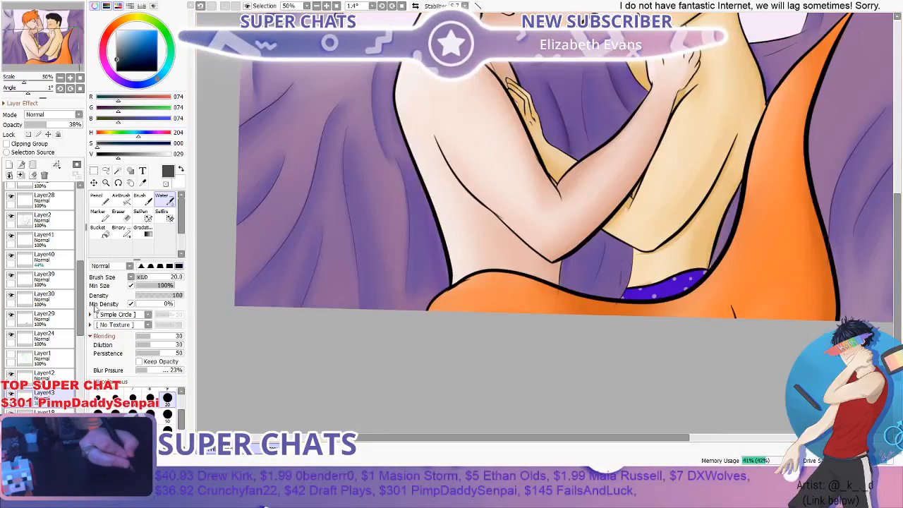
# - Add a new layer directly above Layer36
pyautogui.scroll(-5, 36, 301)
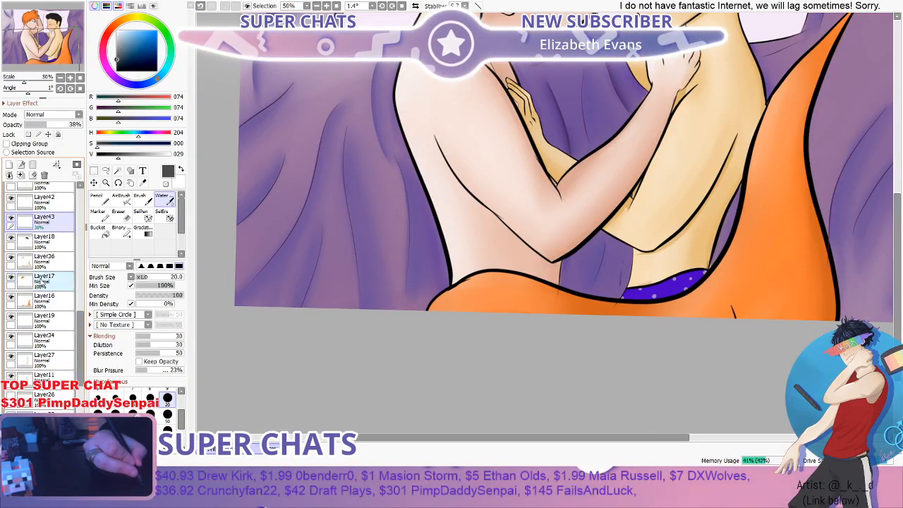
pyautogui.click(44, 262)
pyautogui.click(9, 165)
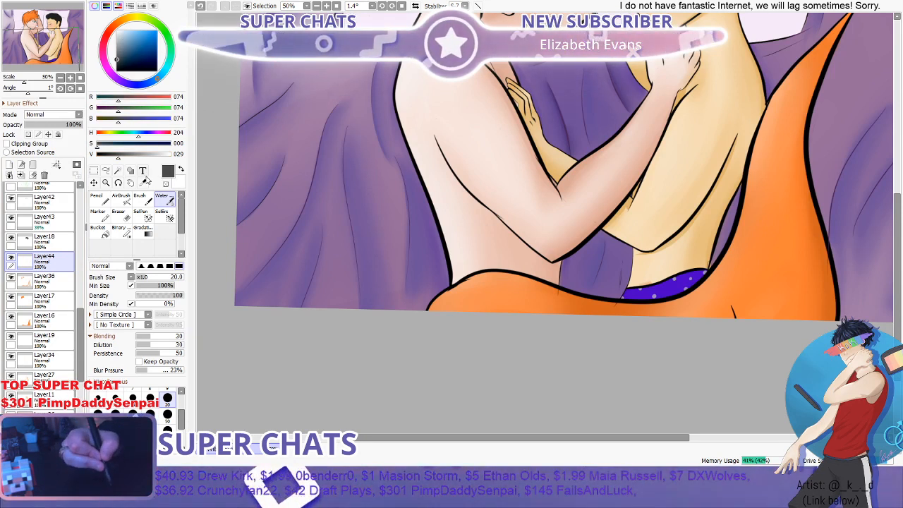
# - Sample a light orange from the tail's highlight and switch to the Pencil
pyautogui.click(142, 183)
pyautogui.click(482, 278)
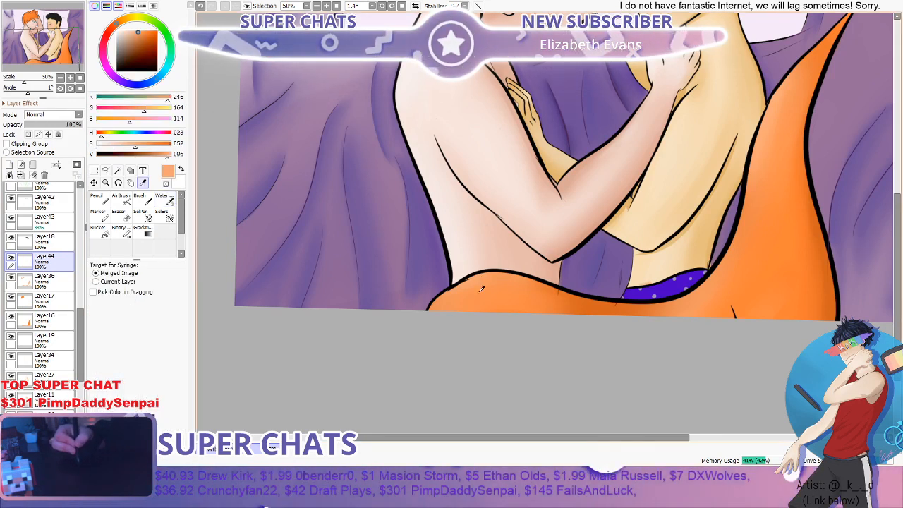
pyautogui.click(104, 204)
# - Turn the canvas sideways, pencil fine light-orange highlight strokes at size 9 on the tail near the redhead's waist, and turn it back upright
pyautogui.click(117, 182)
pyautogui.moveTo(427, 224)
pyautogui.mouseDown()
pyautogui.moveTo(538, 128)
pyautogui.moveTo(472, 265)
pyautogui.moveTo(586, 262)
pyautogui.moveTo(544, 271)
pyautogui.mouseUp()
pyautogui.scroll(-1, 593, 274)
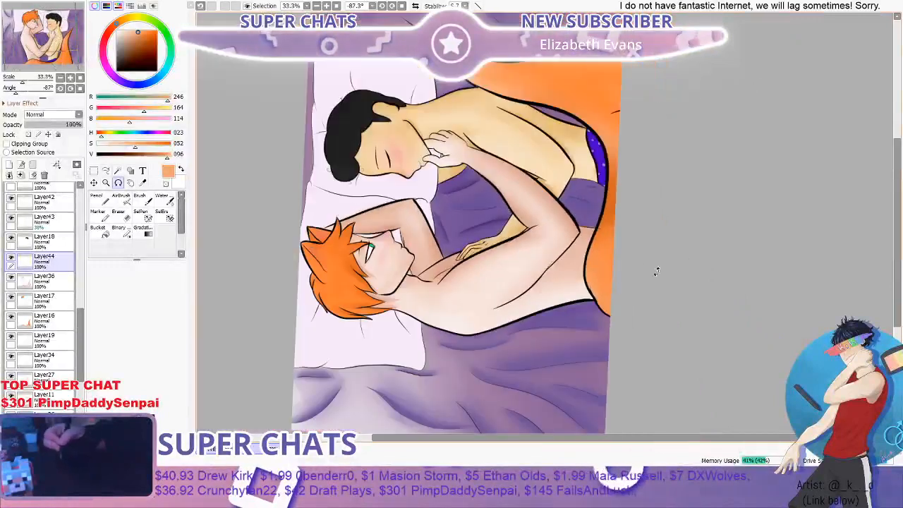
pyautogui.scroll(2, 656, 272)
pyautogui.click(104, 201)
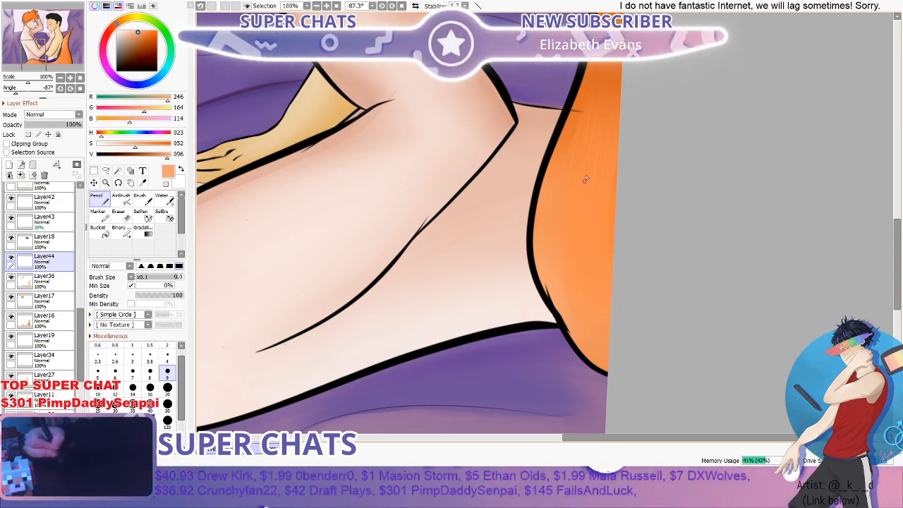
pyautogui.scroll(-2, 615, 112)
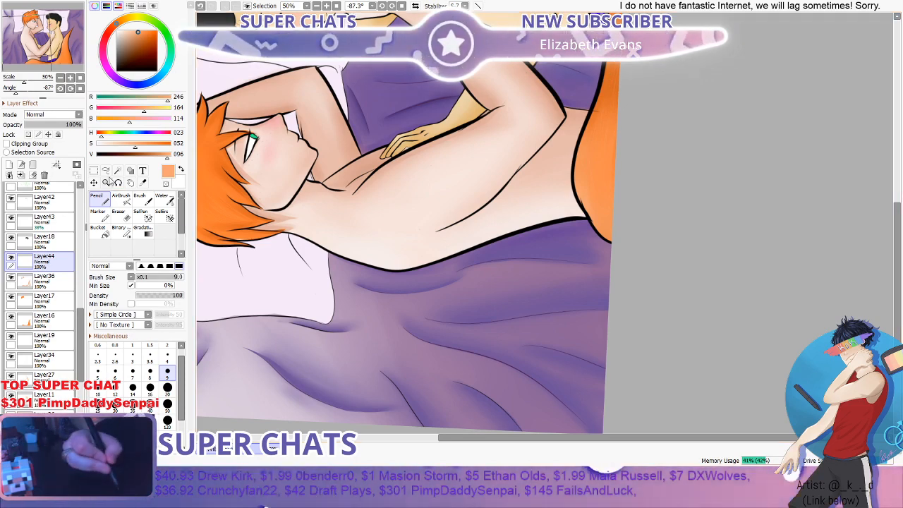
pyautogui.click(118, 182)
pyautogui.moveTo(426, 207); pyautogui.dragTo(560, 103)
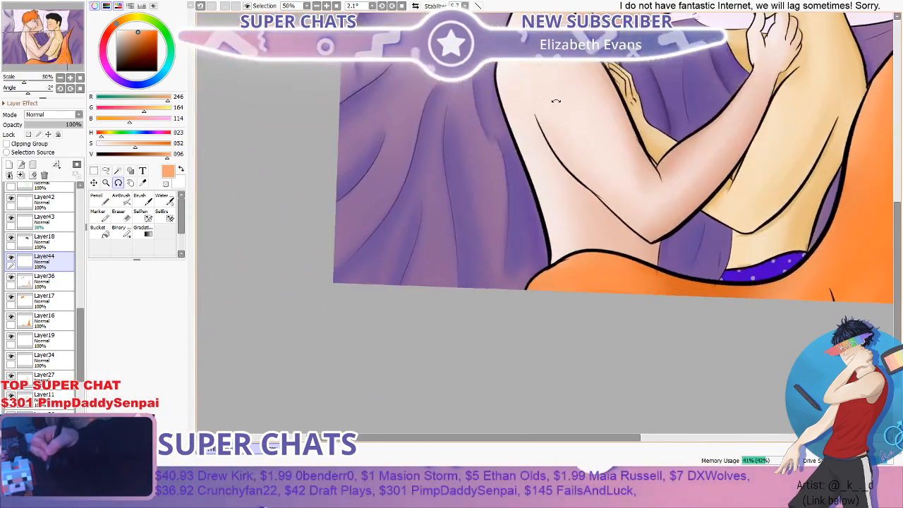
# - Continue the fine light-orange highlight strokes with the Pencil at size 9 along the tail's lower curve beneath the two figures
pyautogui.scroll(-1, 593, 141)
pyautogui.scroll(2, 739, 231)
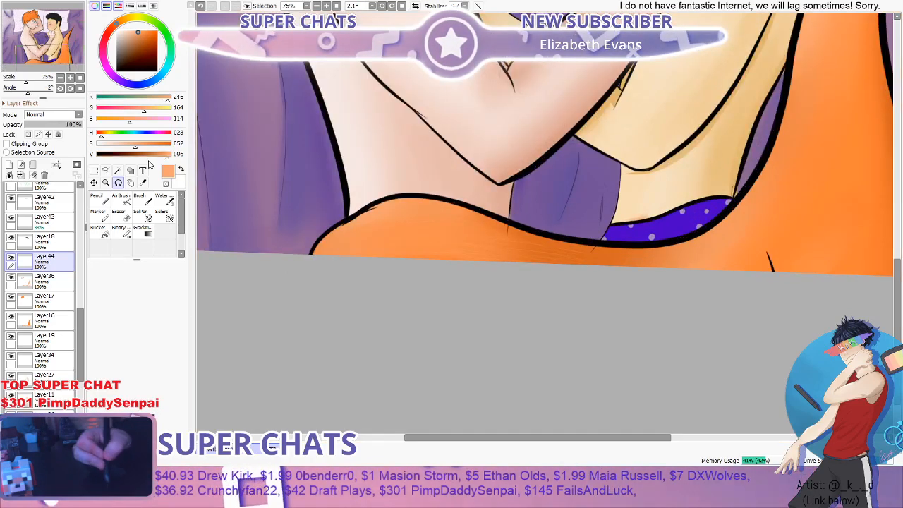
pyautogui.click(107, 201)
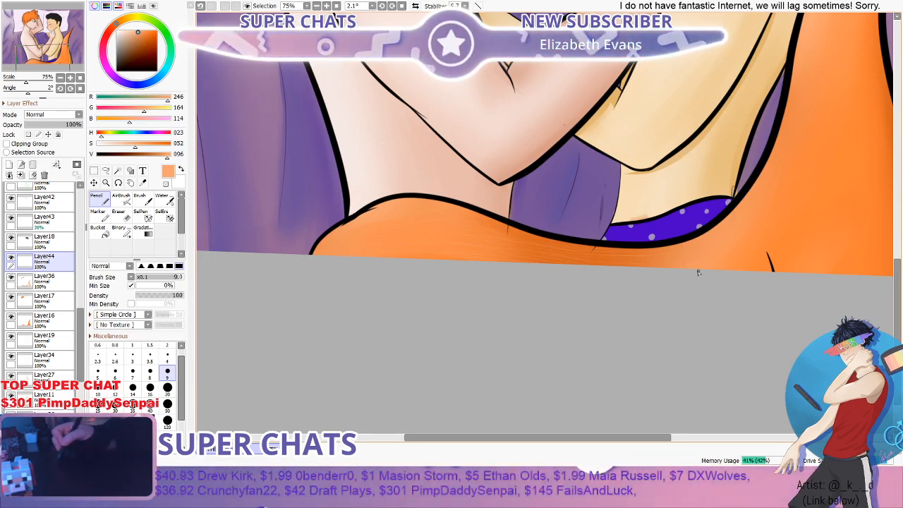
pyautogui.scroll(-3, 746, 235)
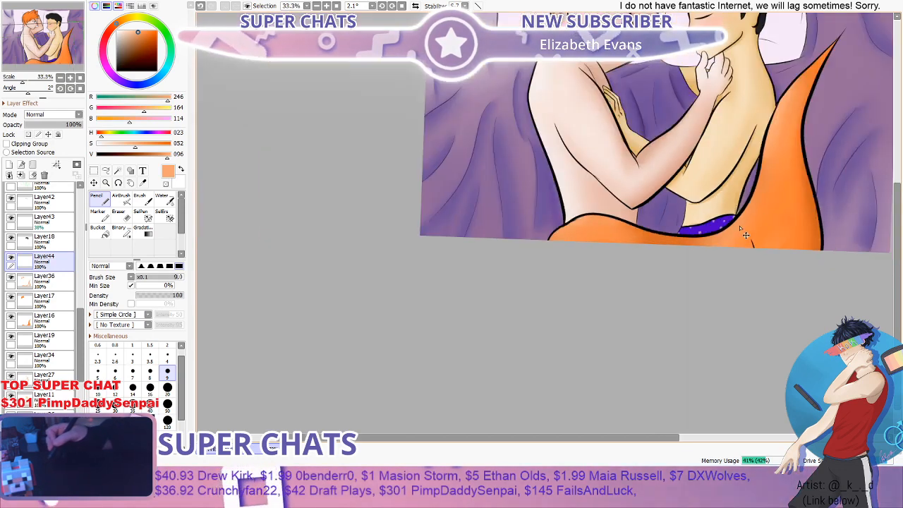
pyautogui.scroll(1, 796, 146)
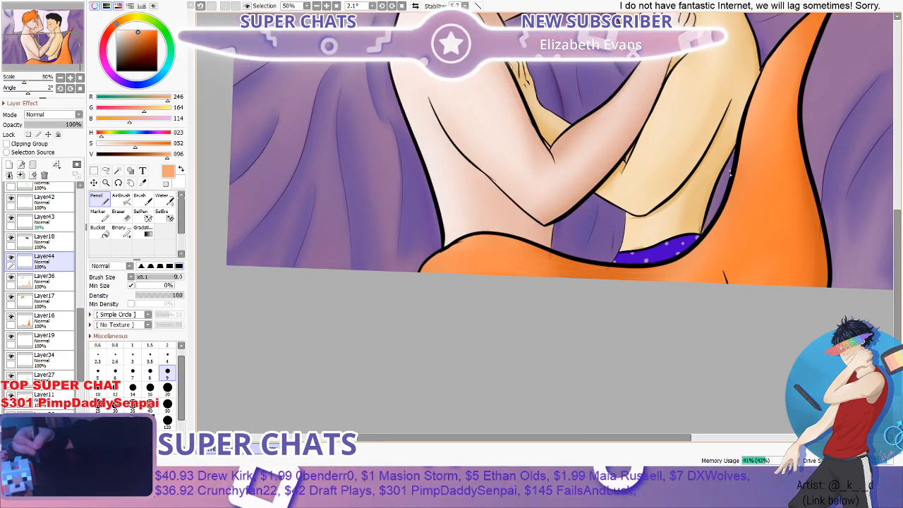
pyautogui.scroll(-1, 812, 49)
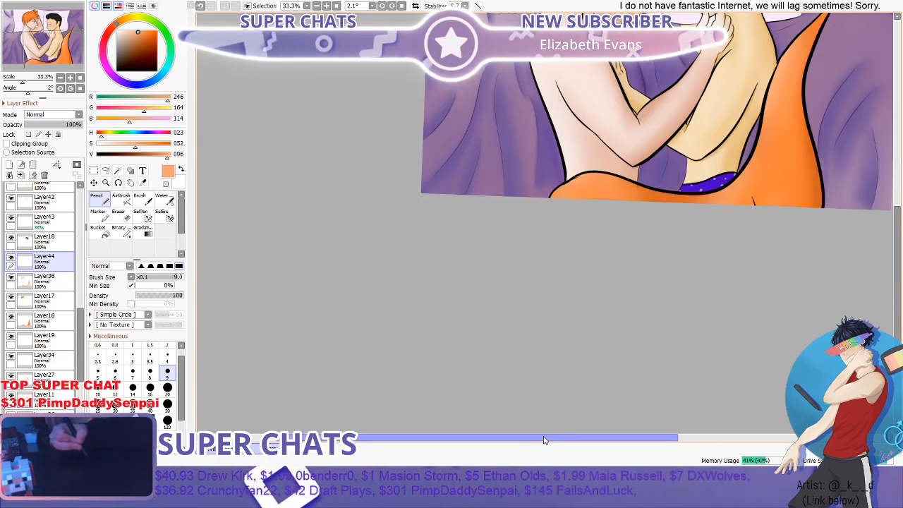
# - Pencil fine light-orange highlight strokes at size 9 on the tail's pointed tip and down its rising part
pyautogui.moveTo(545, 439); pyautogui.dragTo(613, 439)
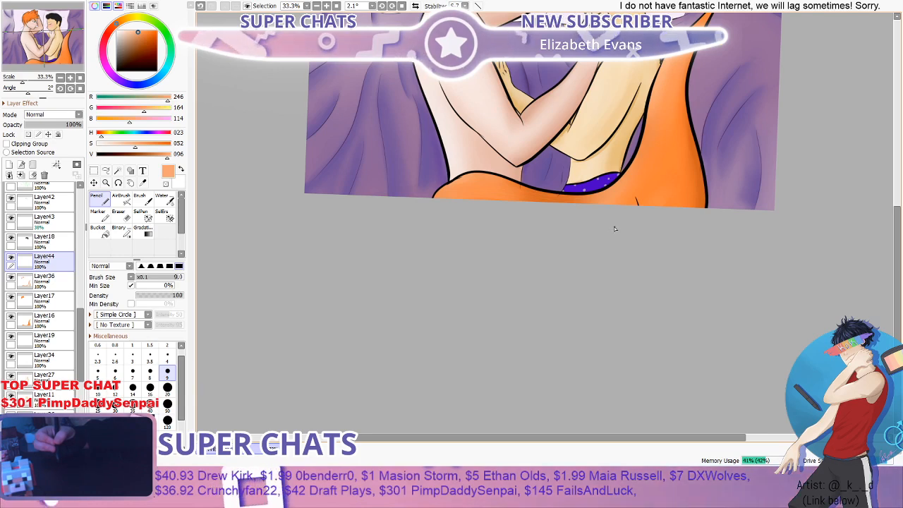
pyautogui.moveTo(895, 223); pyautogui.dragTo(896, 197)
pyautogui.scroll(2, 720, 104)
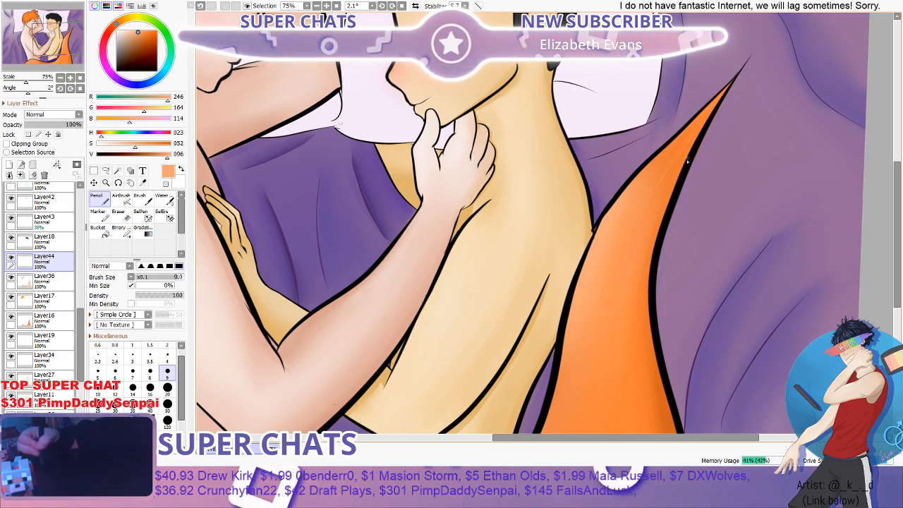
pyautogui.scroll(-2, 686, 169)
pyautogui.scroll(1, 716, 161)
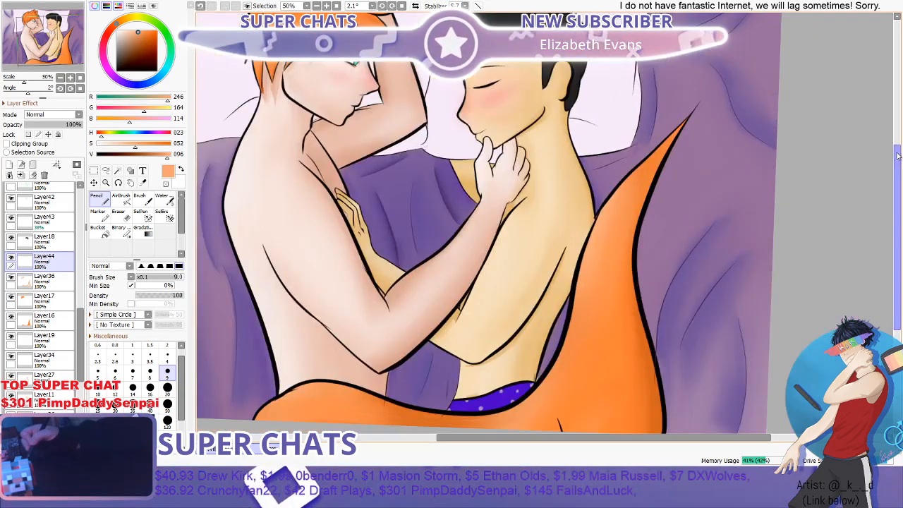
pyautogui.moveTo(896, 153); pyautogui.dragTo(896, 183)
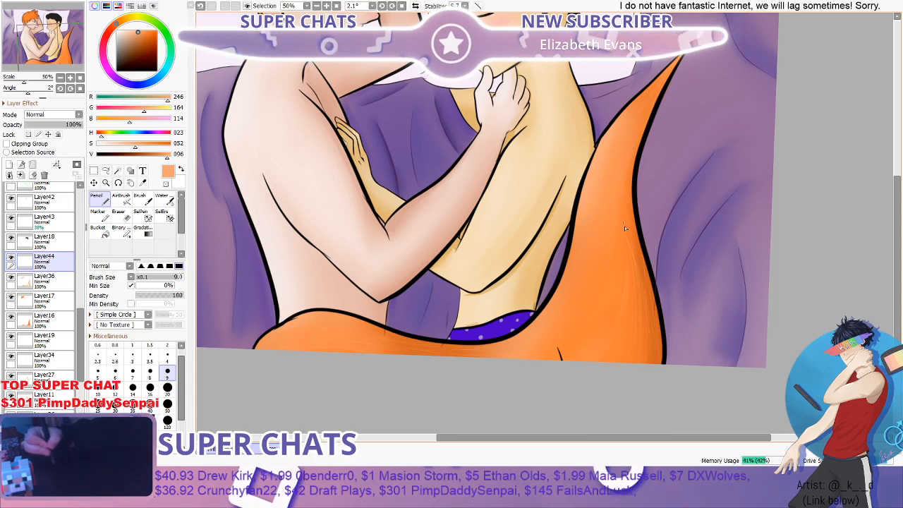
# - Soften the light-orange highlight strokes on the tail with the Water brush at size 40
pyautogui.click(164, 200)
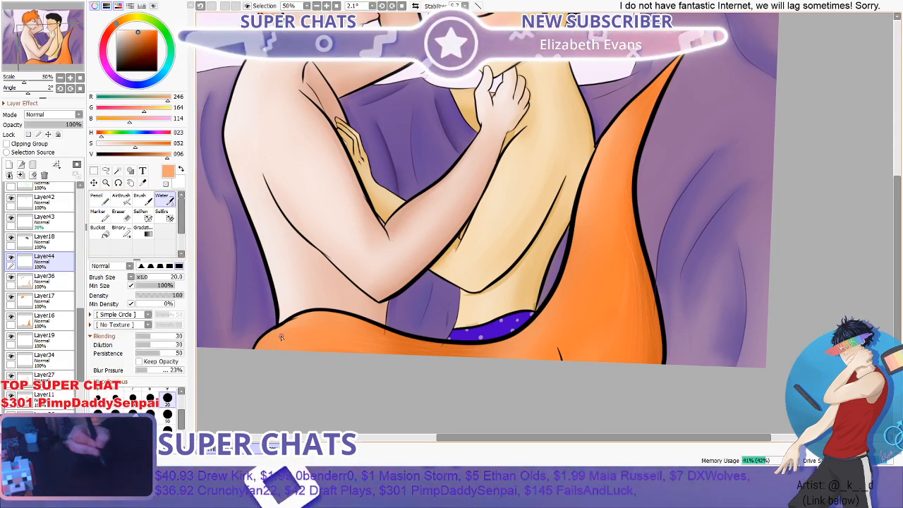
pyautogui.click(150, 448)
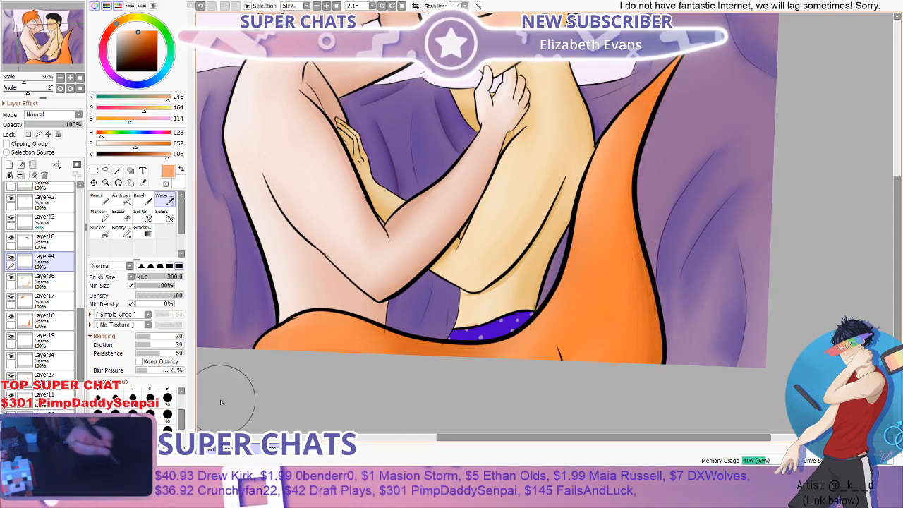
pyautogui.click(149, 415)
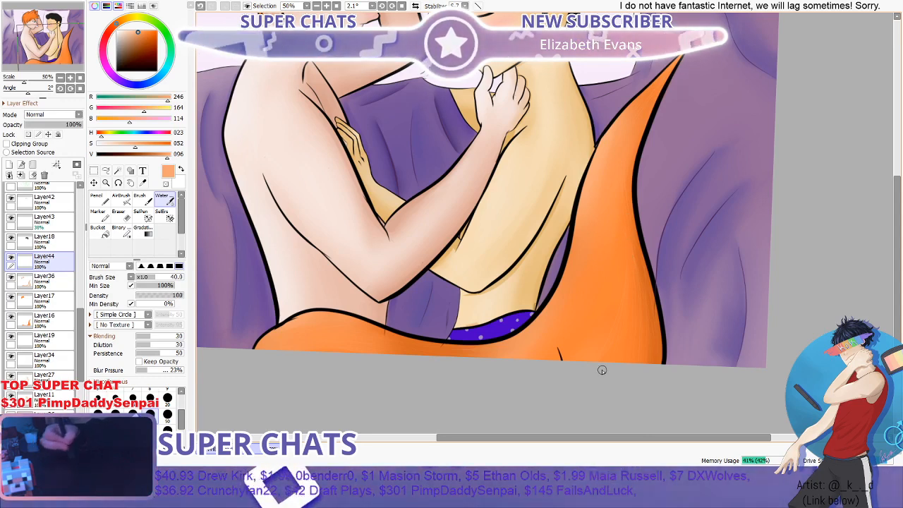
# - Lower the opacity of the tail highlight layer, Layer44, to 83%
pyautogui.scroll(-1, 601, 367)
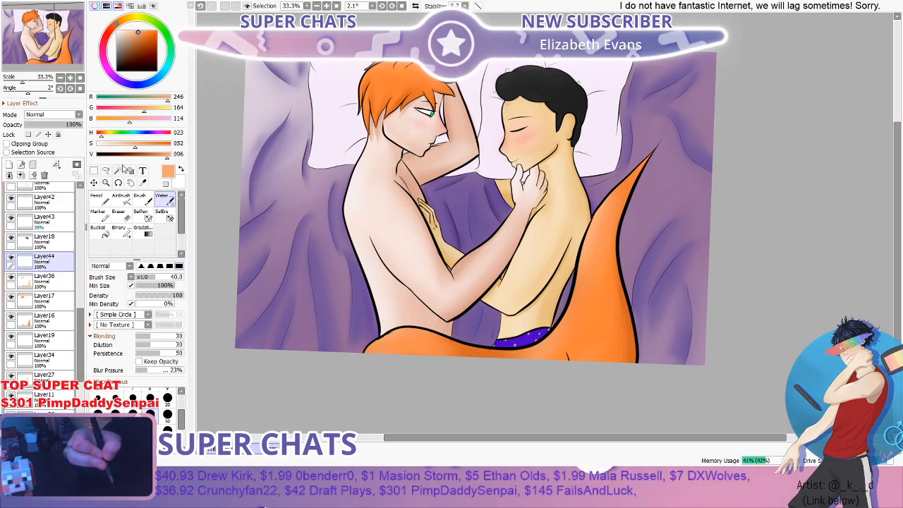
pyautogui.click(75, 125)
pyautogui.moveTo(75, 125); pyautogui.dragTo(71, 124)
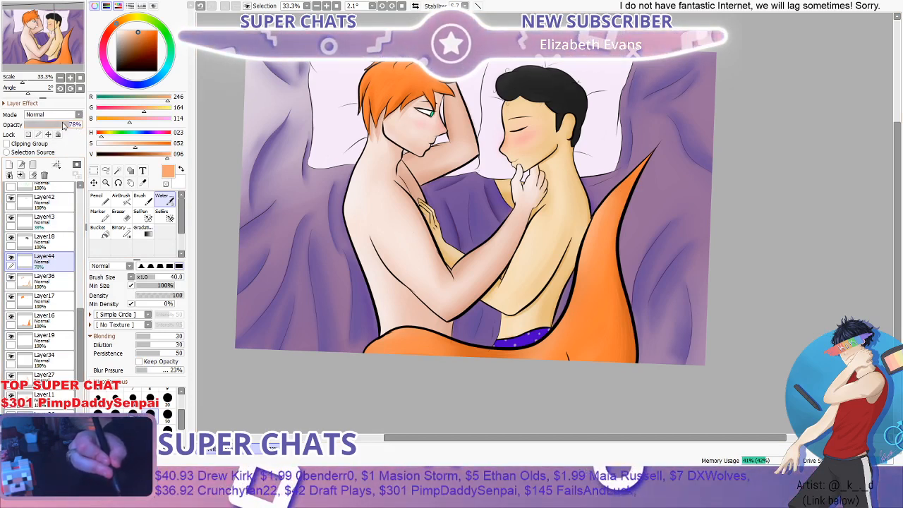
pyautogui.moveTo(74, 126); pyautogui.dragTo(76, 126)
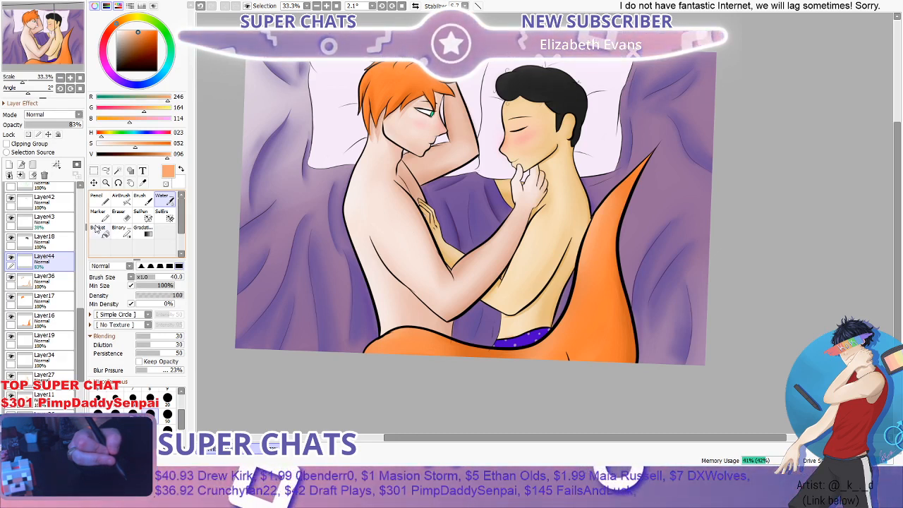
# - Darken the colour to a brown with value 63 and pencil fine shading strokes at size 9 along the tail's tip and upper part
pyautogui.click(104, 201)
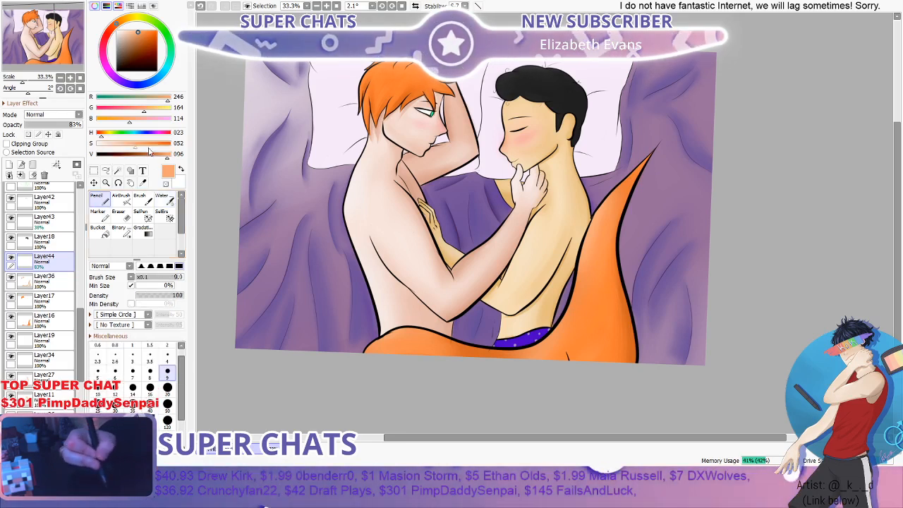
pyautogui.moveTo(160, 157); pyautogui.dragTo(144, 157)
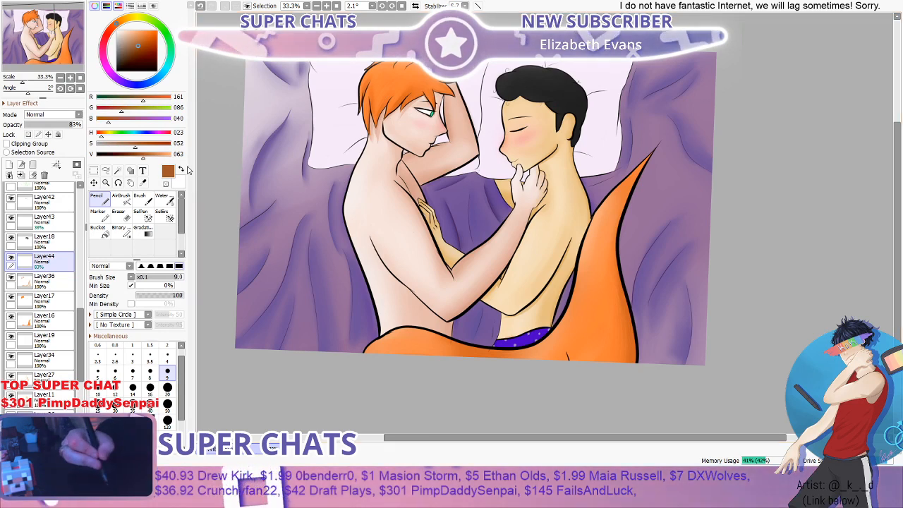
pyautogui.scroll(2, 645, 175)
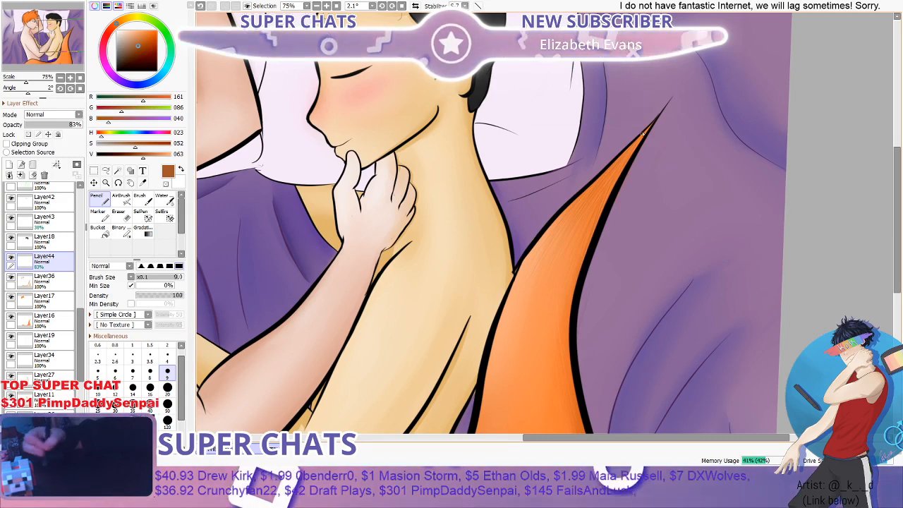
pyautogui.scroll(-3, 593, 217)
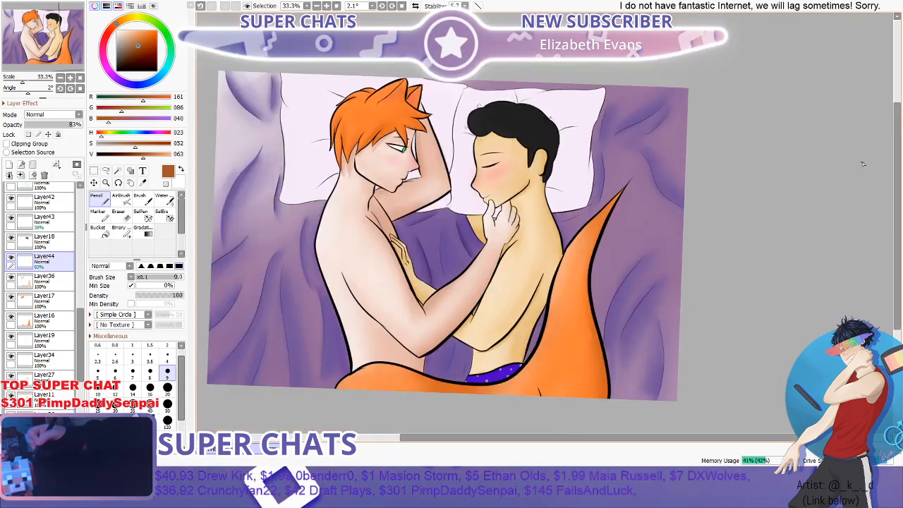
pyautogui.moveTo(898, 161); pyautogui.dragTo(897, 212)
pyautogui.scroll(1, 592, 141)
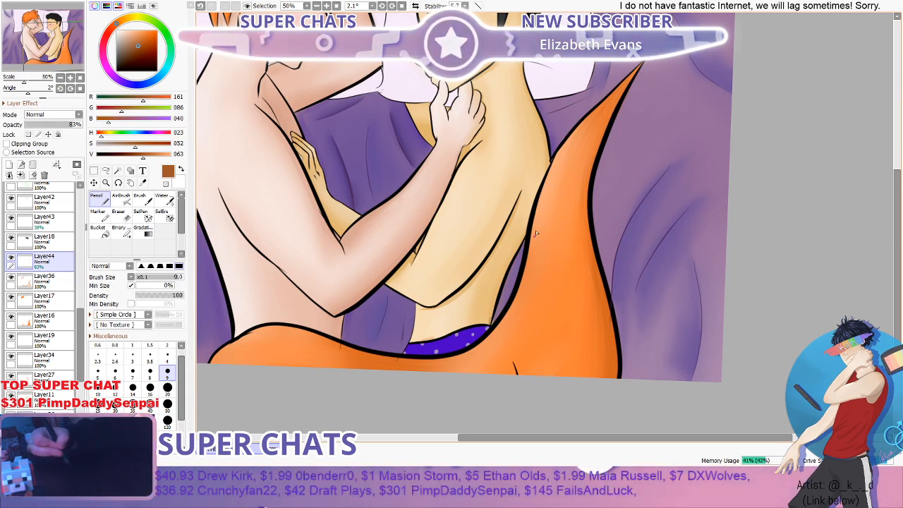
# - Blend the brown shading strokes into the orange of the tail with the Water brush at size 120
pyautogui.press('b')
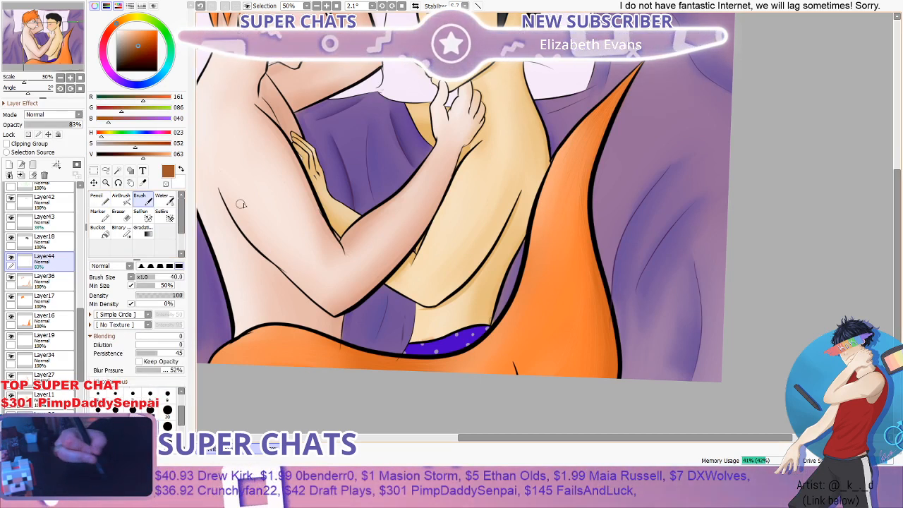
pyautogui.click(167, 202)
pyautogui.click(167, 430)
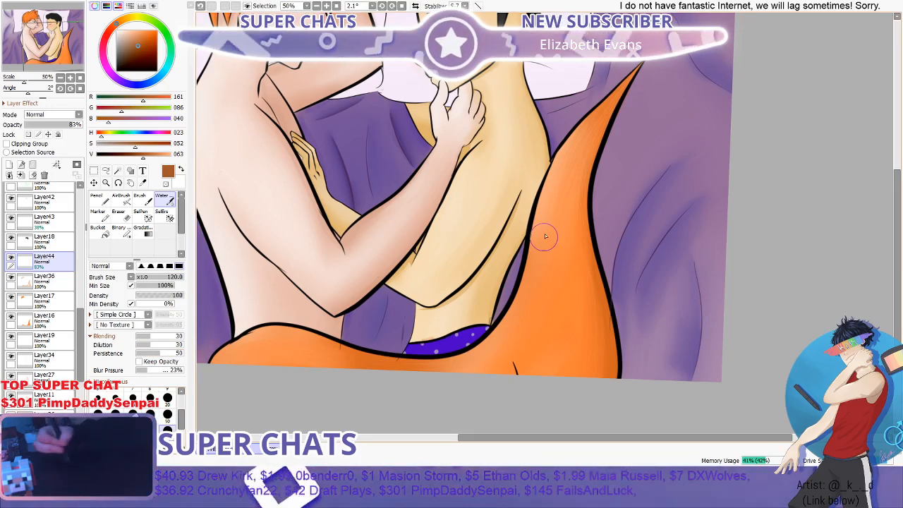
pyautogui.scroll(-1, 632, 311)
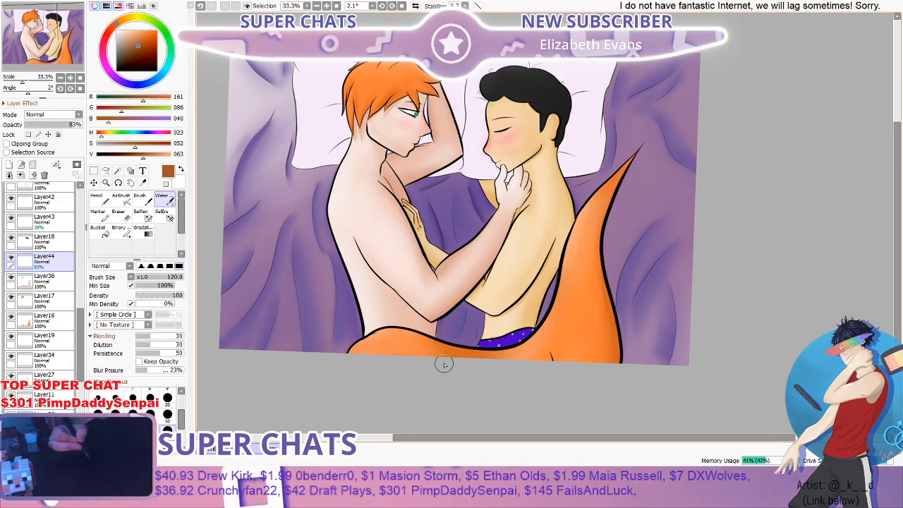
pyautogui.scroll(3, 467, 351)
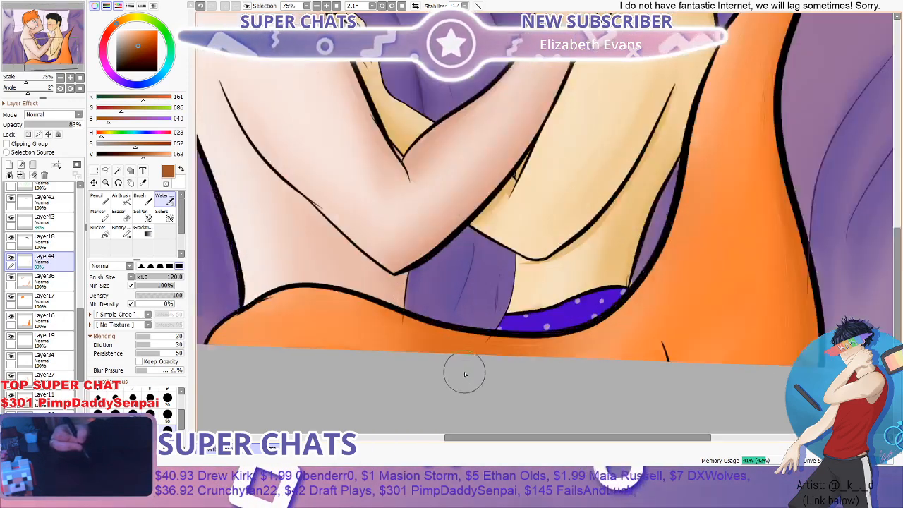
pyautogui.scroll(-2, 482, 349)
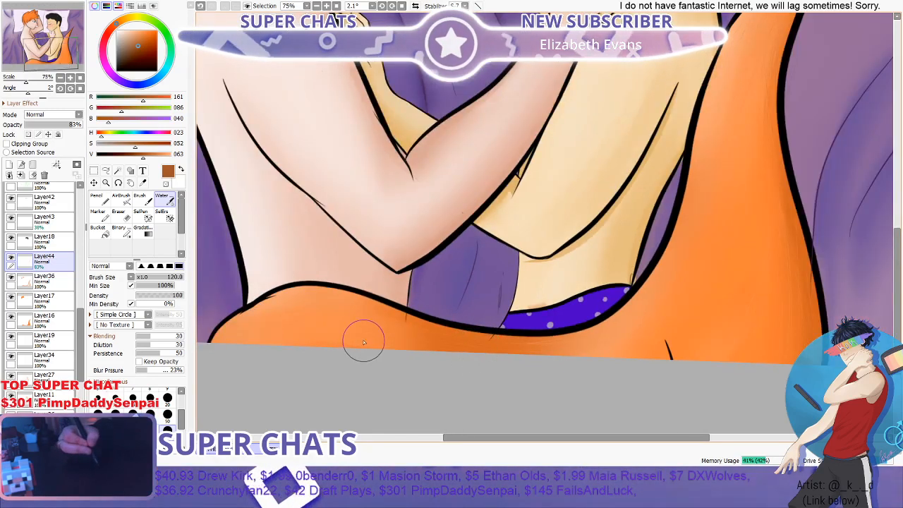
pyautogui.scroll(1, 374, 336)
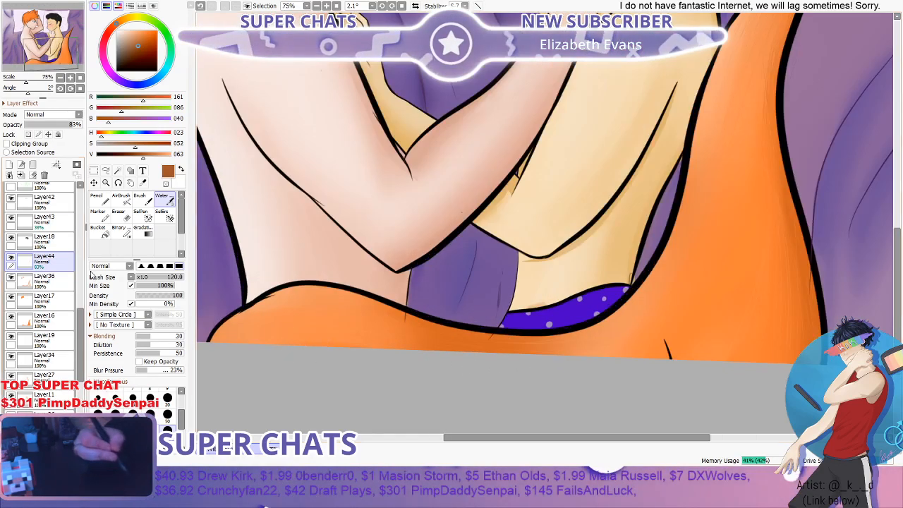
# - Pencil fine brown fur strokes at size 9 on the tail's lower curve, below the waists and the purple underwear
pyautogui.click(102, 201)
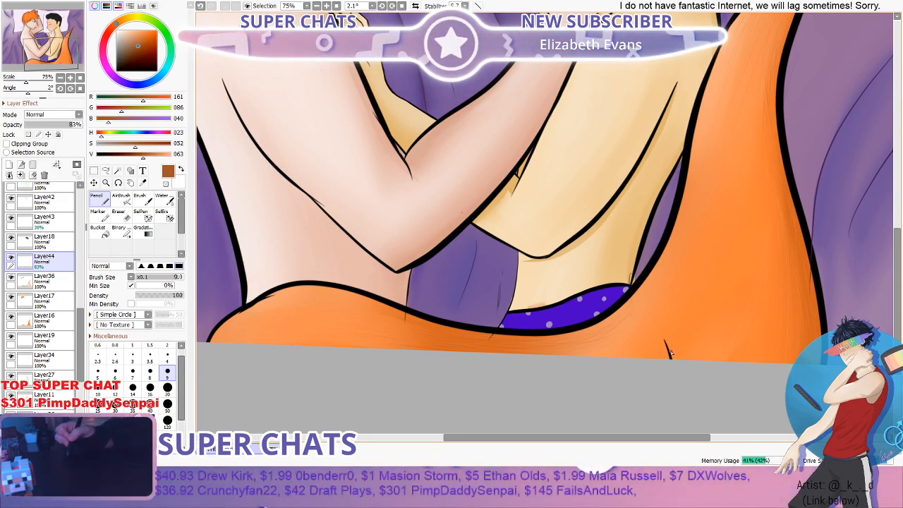
pyautogui.moveTo(896, 306); pyautogui.dragTo(895, 324)
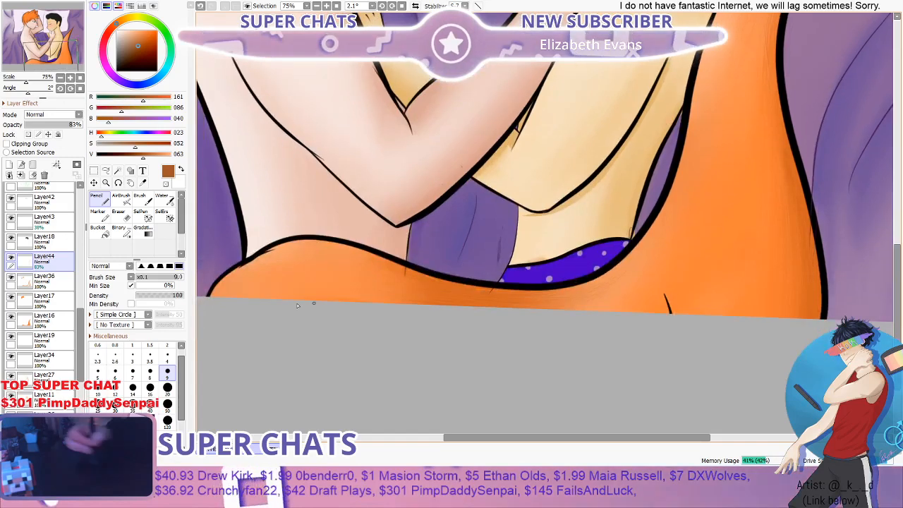
# - Erase the short black line at the tail's lower edge from Layer2 with the Eraser at size 300
pyautogui.scroll(-10, 71, 342)
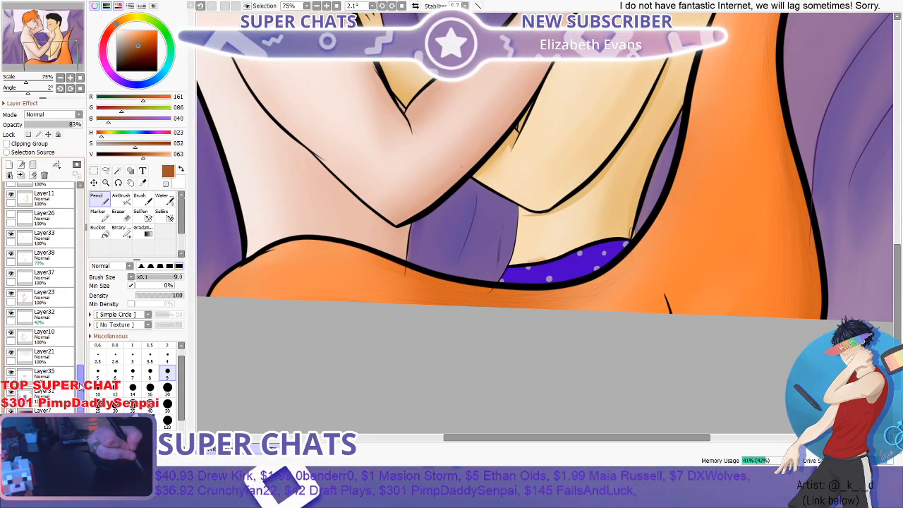
pyautogui.scroll(5, 78, 346)
pyautogui.scroll(5, 78, 346)
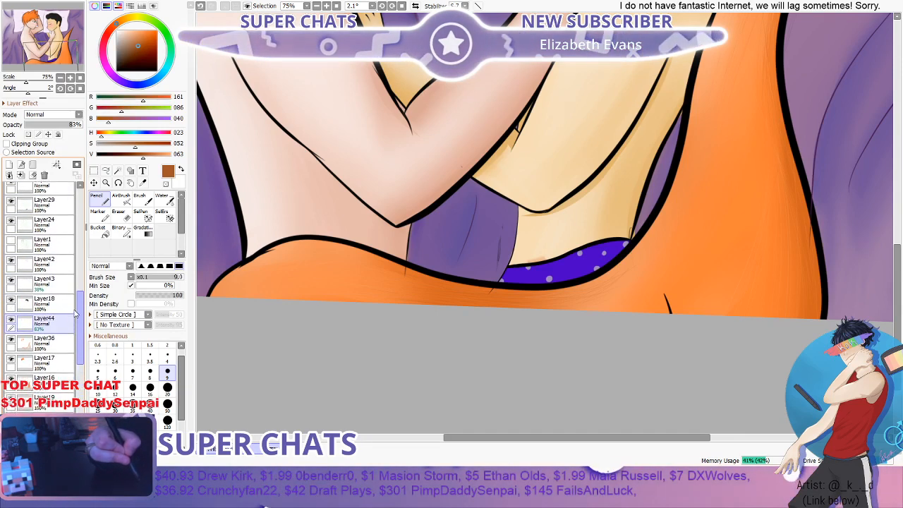
pyautogui.scroll(1, 78, 313)
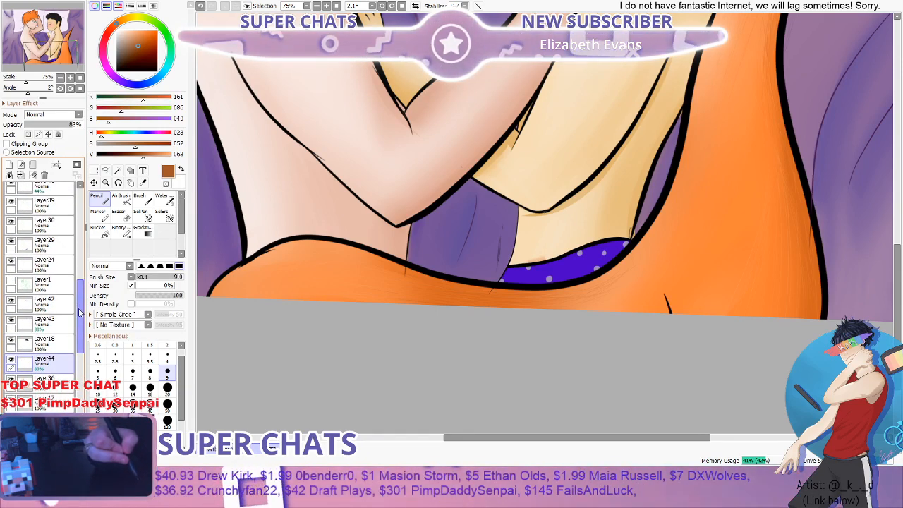
pyautogui.scroll(1, 80, 313)
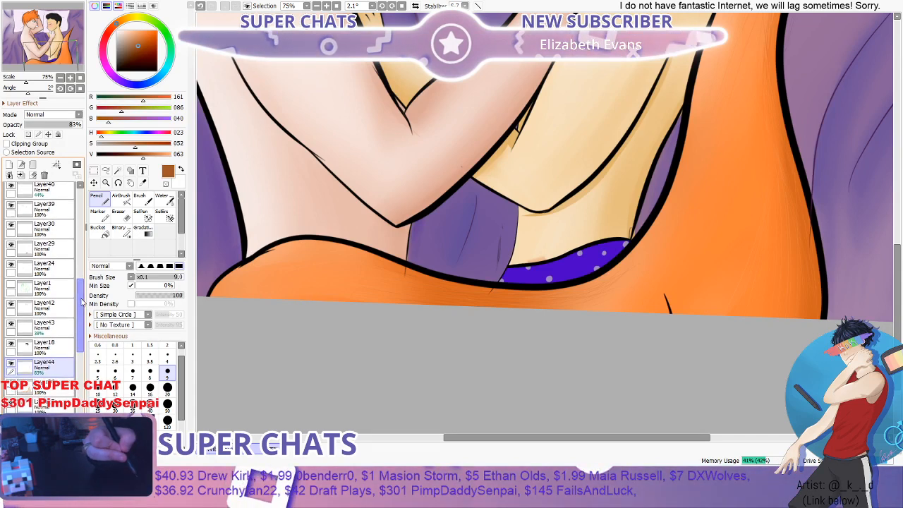
pyautogui.moveTo(81, 303); pyautogui.dragTo(79, 273)
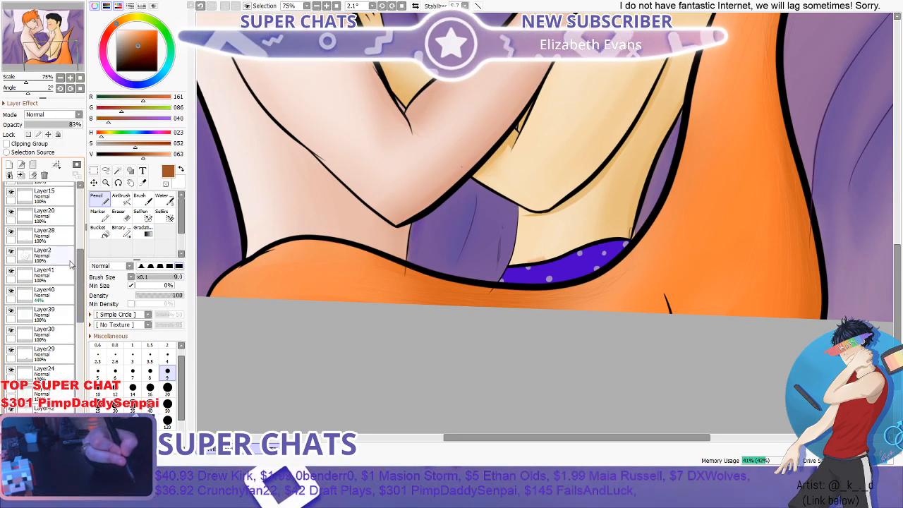
pyautogui.click(51, 257)
pyautogui.click(118, 213)
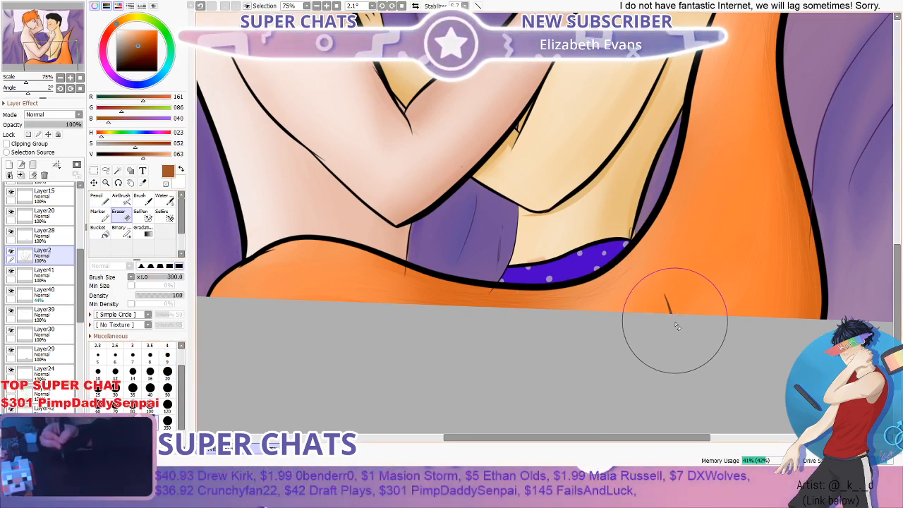
pyautogui.moveTo(676, 325); pyautogui.dragTo(685, 317)
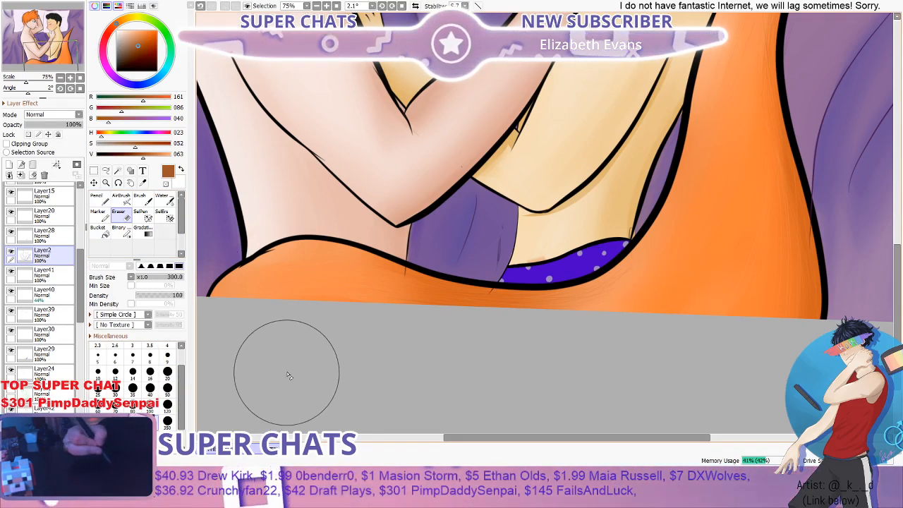
# - Pencil fine brown fur strokes at size 9 on the wide middle of the tail beside the purple underwear, and dab a brown swatch on the blanket
pyautogui.scroll(-1, 305, 359)
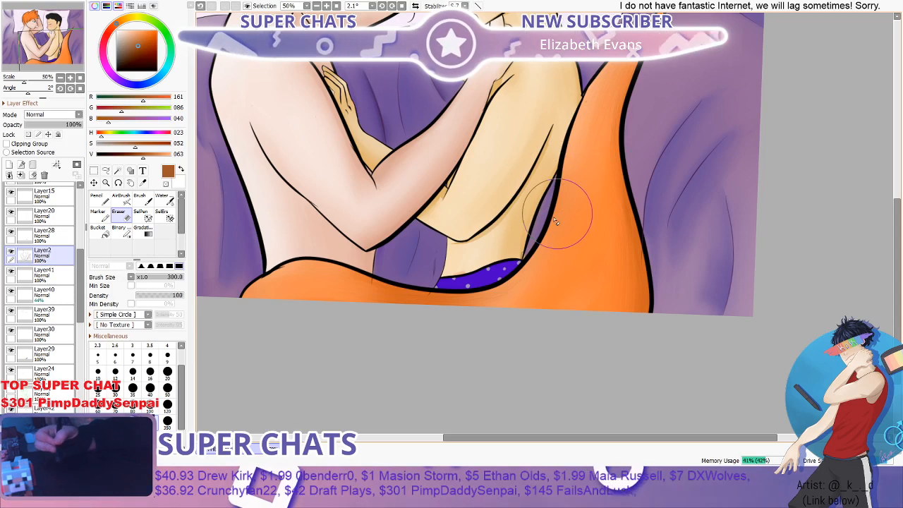
pyautogui.click(100, 201)
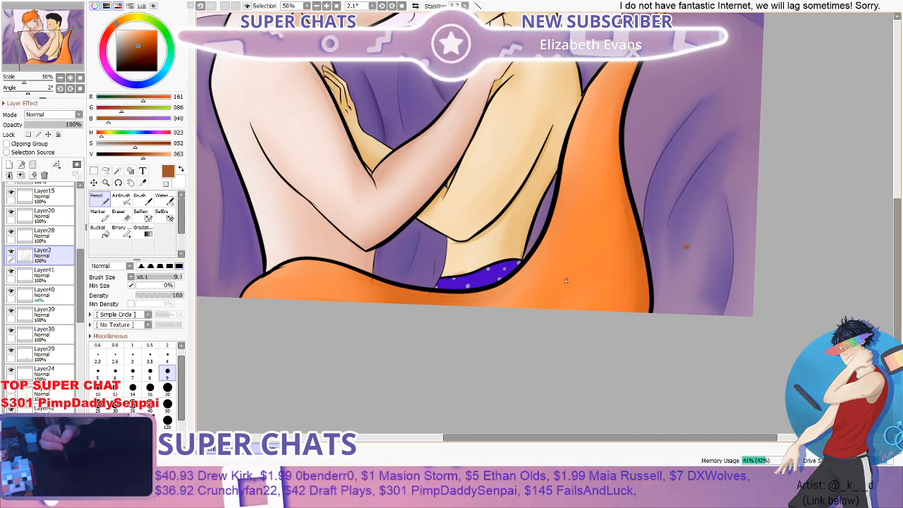
pyautogui.scroll(2, 593, 218)
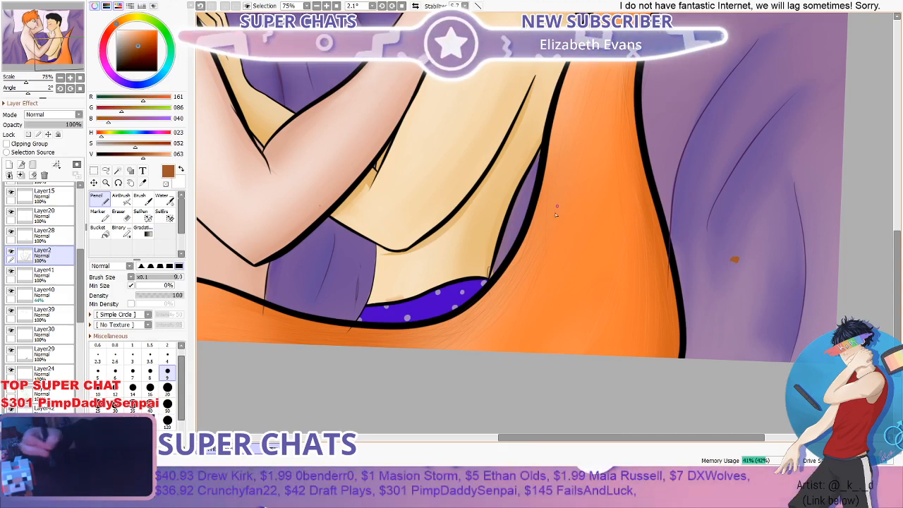
pyautogui.scroll(-1, 543, 209)
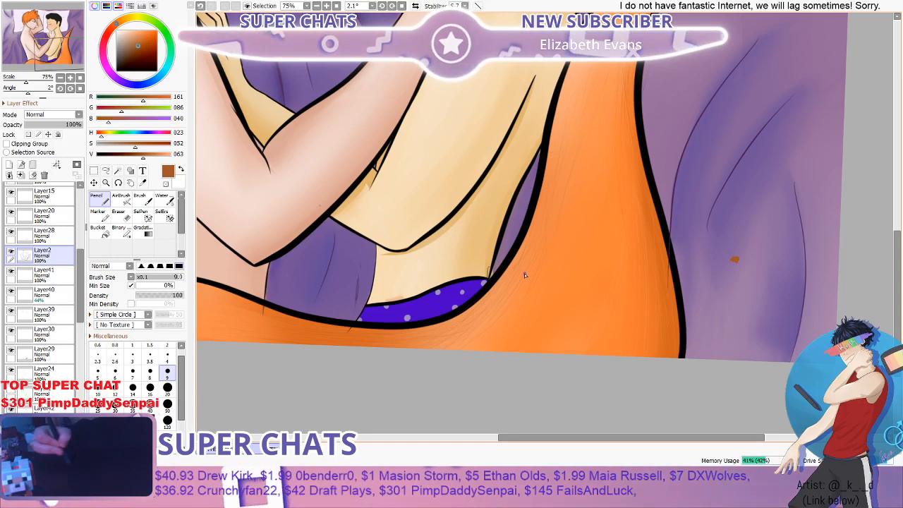
pyautogui.scroll(-1, 548, 218)
pyautogui.scroll(-1, 564, 177)
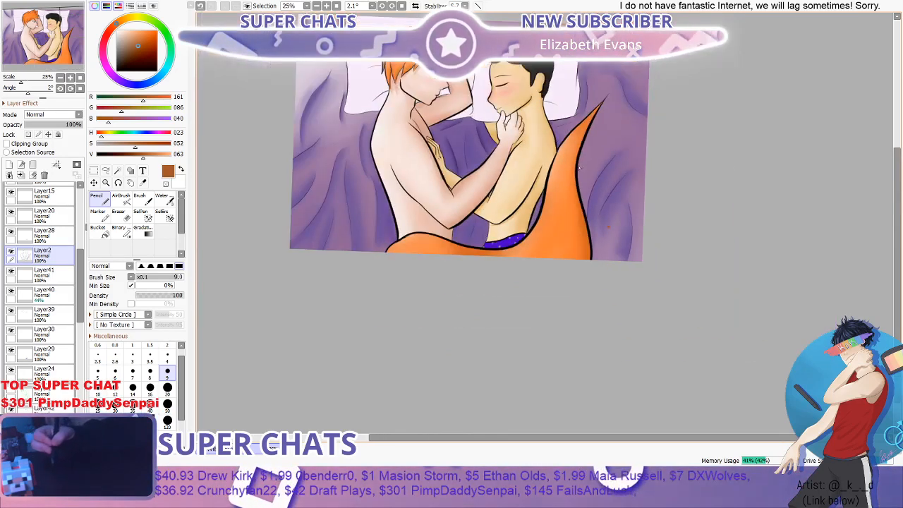
# - Raise the colour's value to 100, pencil light orange fur strokes on the tail's lower part, and dab a matching swatch on the purple blanket
pyautogui.scroll(2, 549, 214)
pyautogui.click(171, 154)
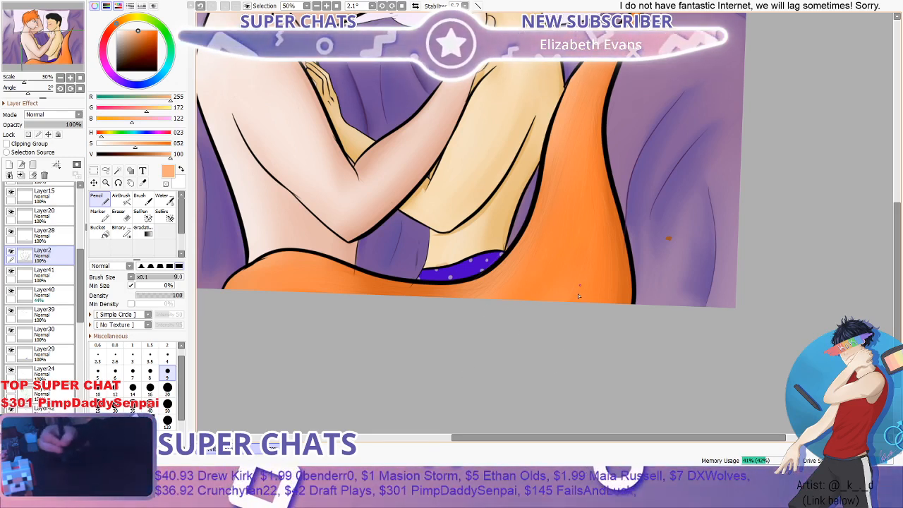
pyautogui.click(705, 258)
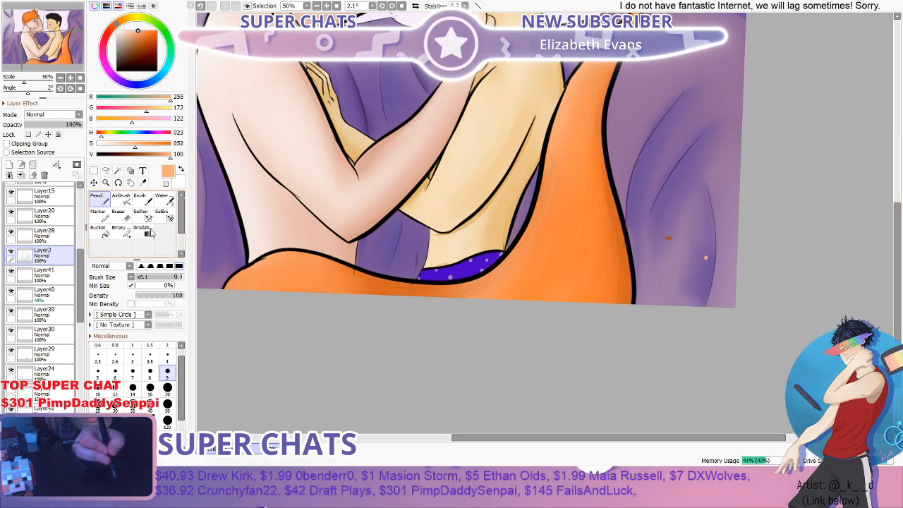
# - Pick the brown from the swatch on the blanket and pencil more fine fur strokes at size 9 along the tail up to its tip
pyautogui.click(143, 184)
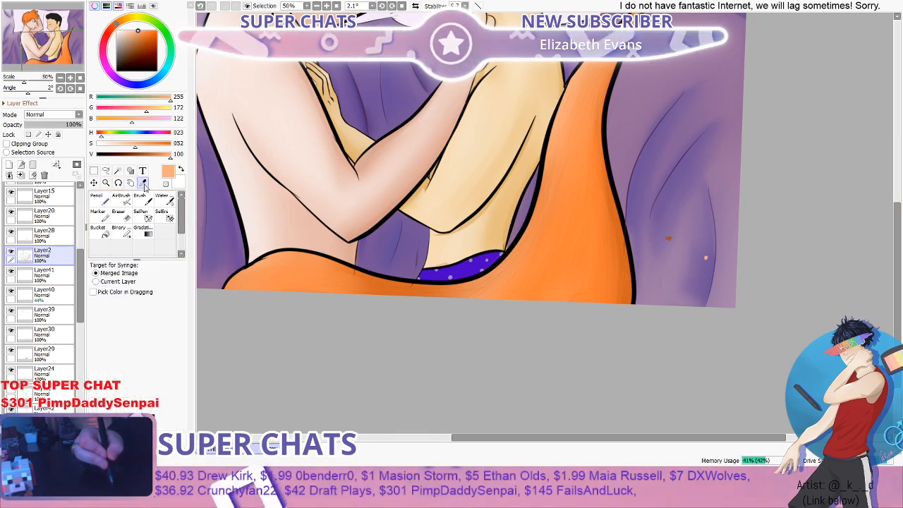
pyautogui.click(669, 237)
pyautogui.press('n')
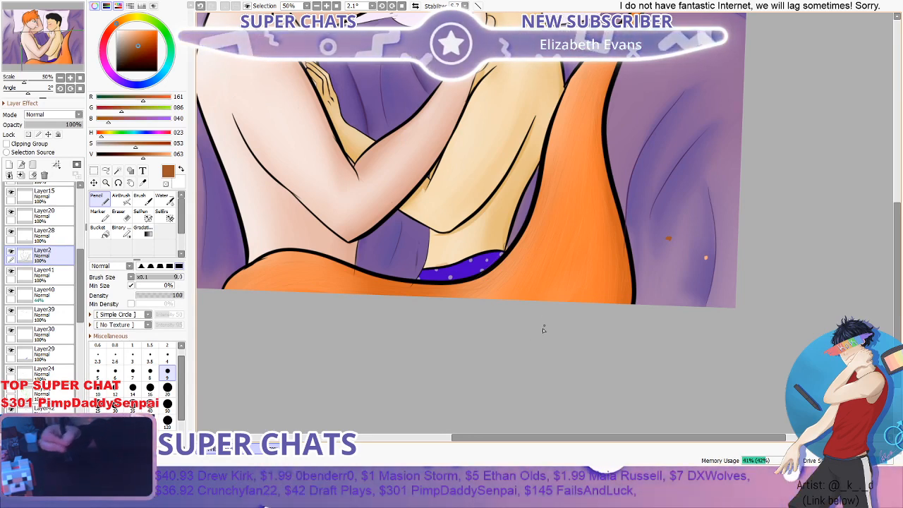
pyautogui.scroll(-3, 609, 281)
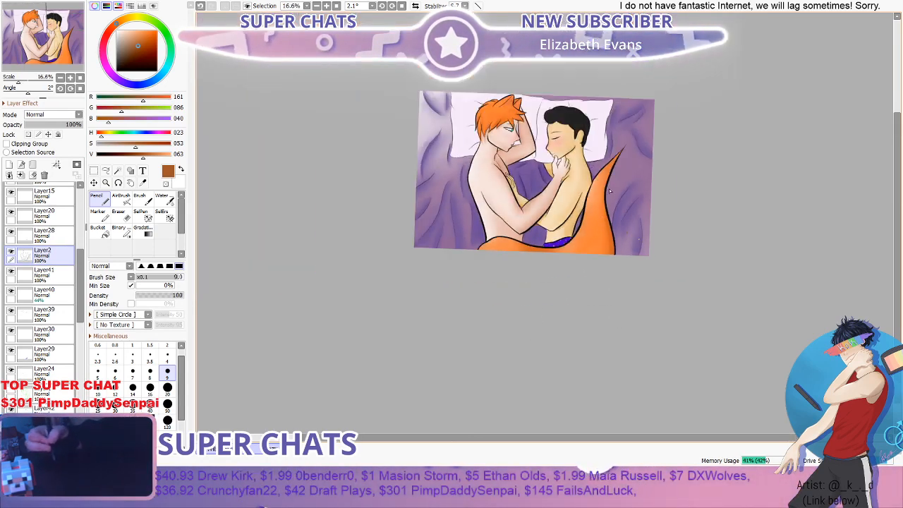
pyautogui.scroll(1, 608, 181)
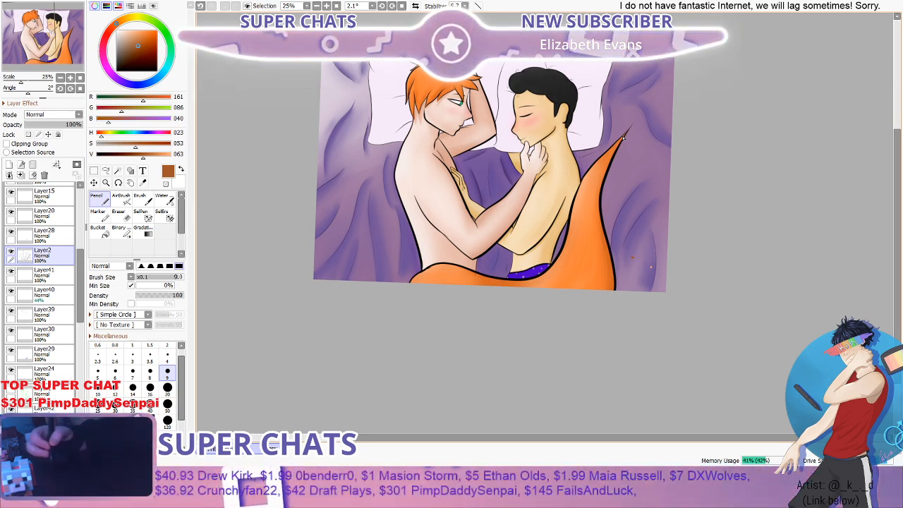
pyautogui.scroll(2, 581, 153)
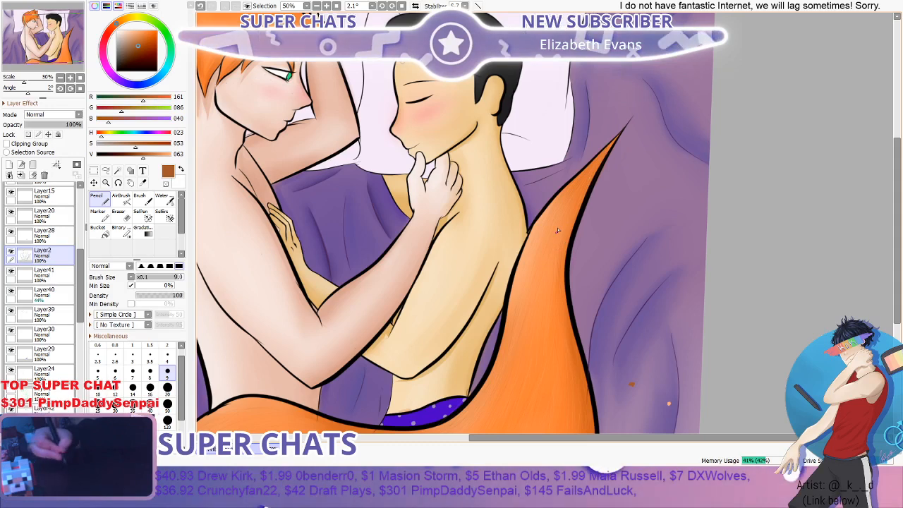
pyautogui.scroll(3, 580, 182)
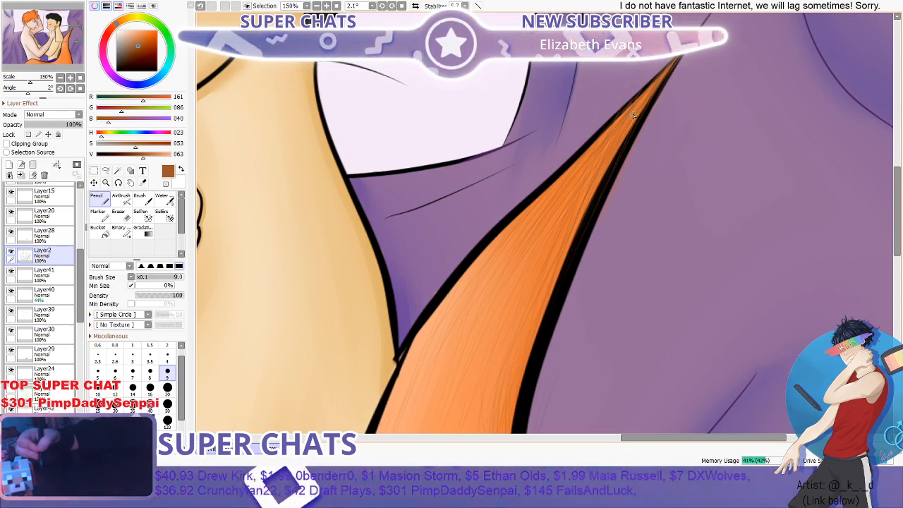
# - Examine the fur strokes along the tail and compare its tip with the Layer2 line art hidden and shown
pyautogui.scroll(-1, 633, 118)
pyautogui.scroll(-1, 639, 120)
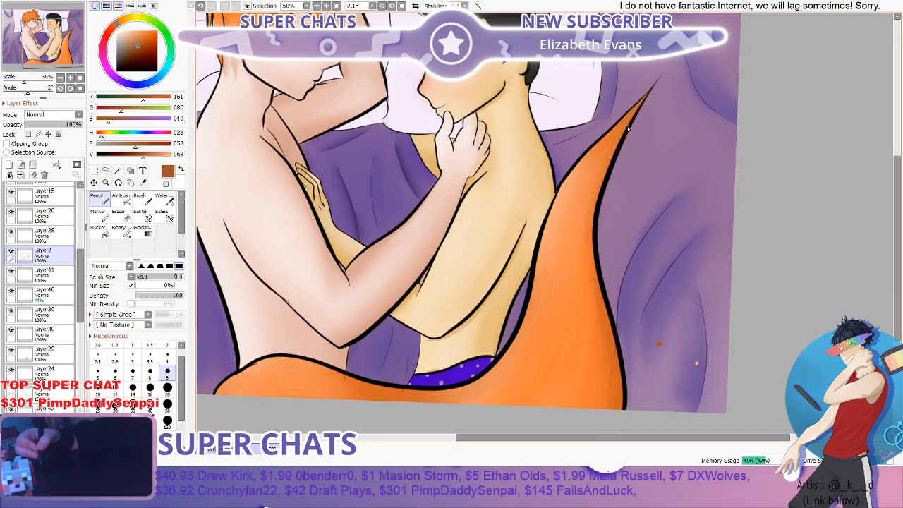
pyautogui.scroll(3, 609, 158)
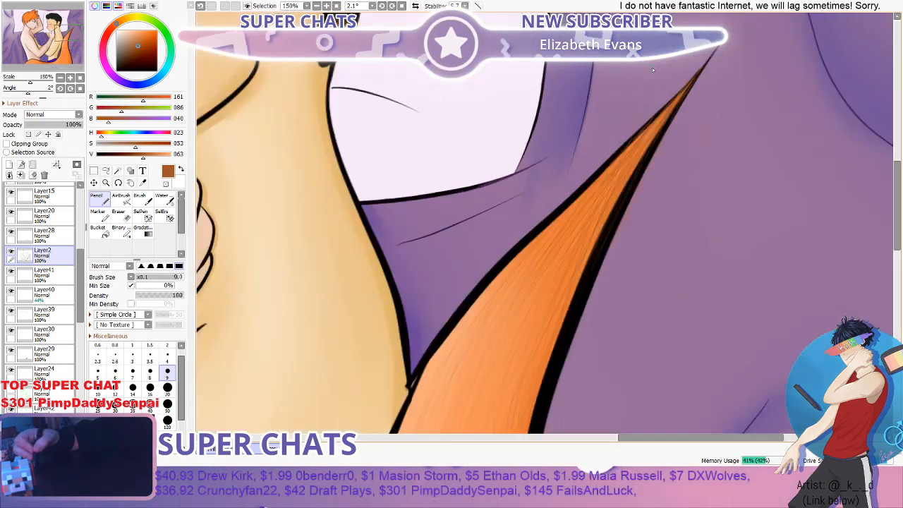
pyautogui.scroll(-6, 583, 105)
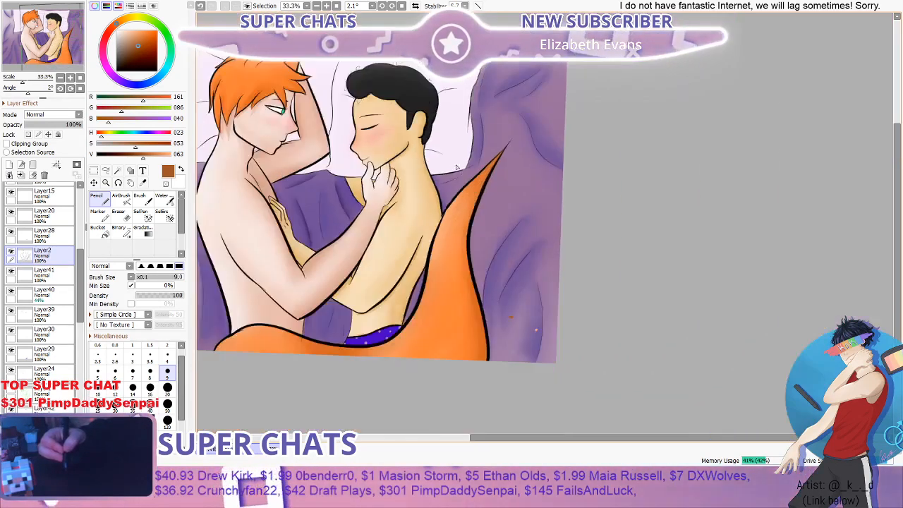
pyautogui.scroll(1, 506, 195)
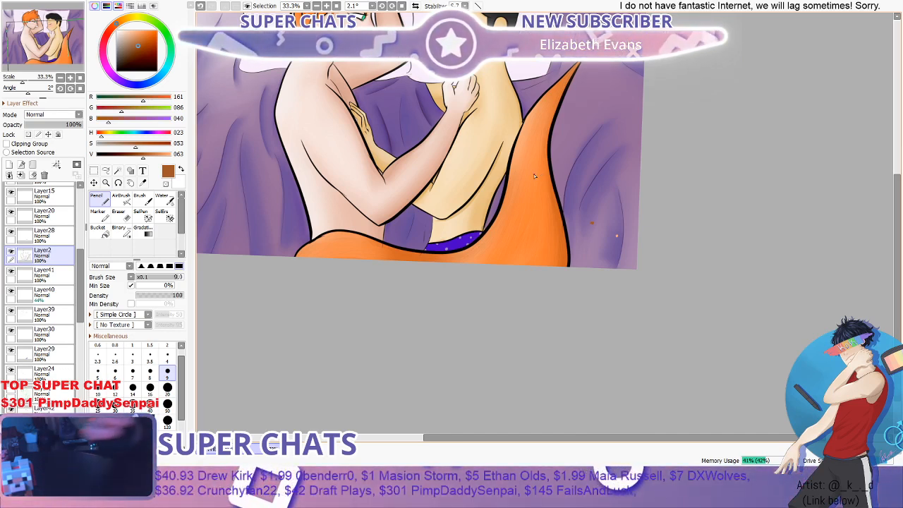
pyautogui.scroll(-2, 534, 173)
pyautogui.scroll(2, 388, 157)
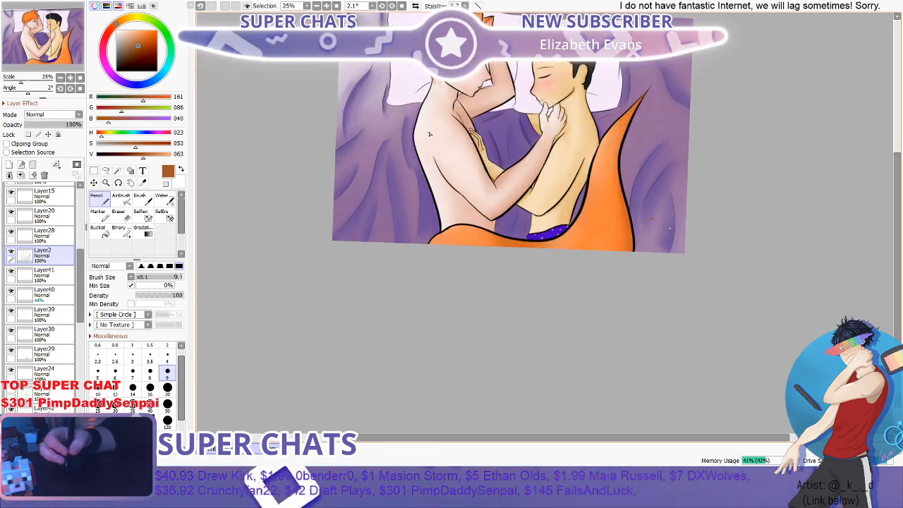
pyautogui.scroll(8, 726, 100)
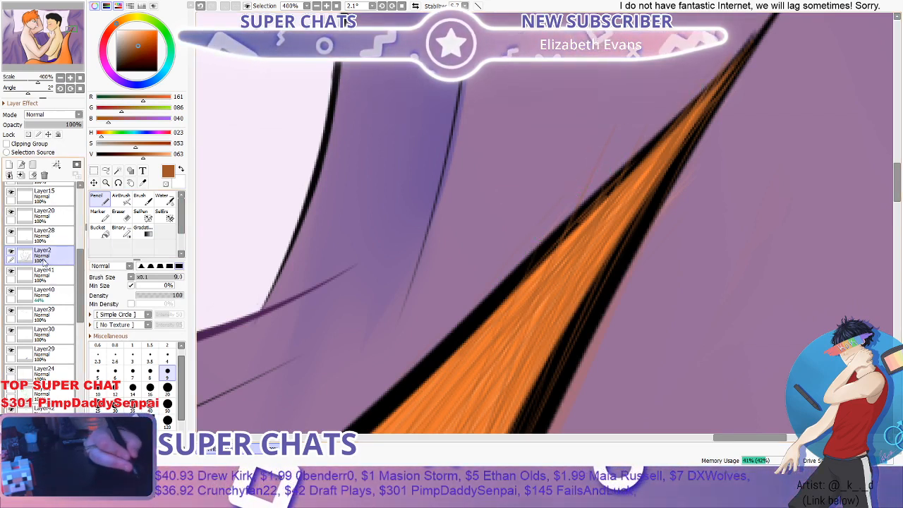
pyautogui.click(11, 254)
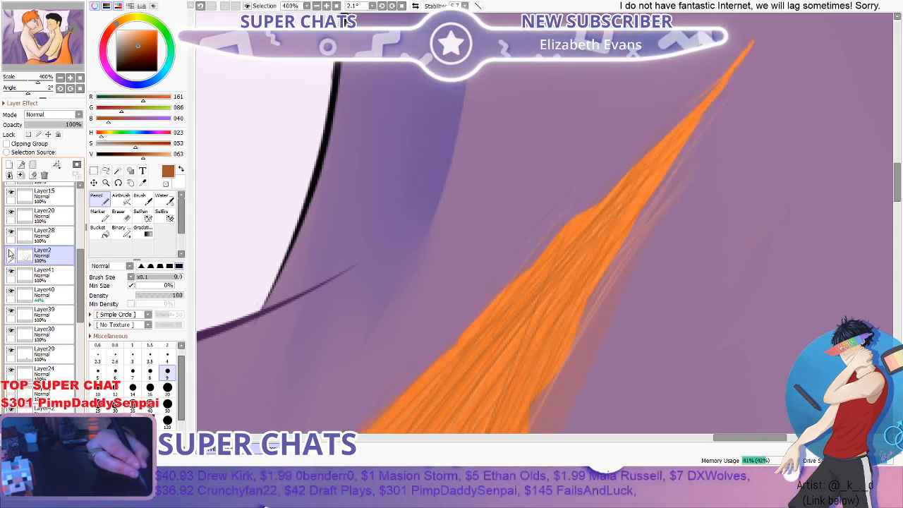
pyautogui.click(10, 255)
pyautogui.click(10, 255)
pyautogui.click(10, 255)
pyautogui.click(10, 254)
pyautogui.click(11, 255)
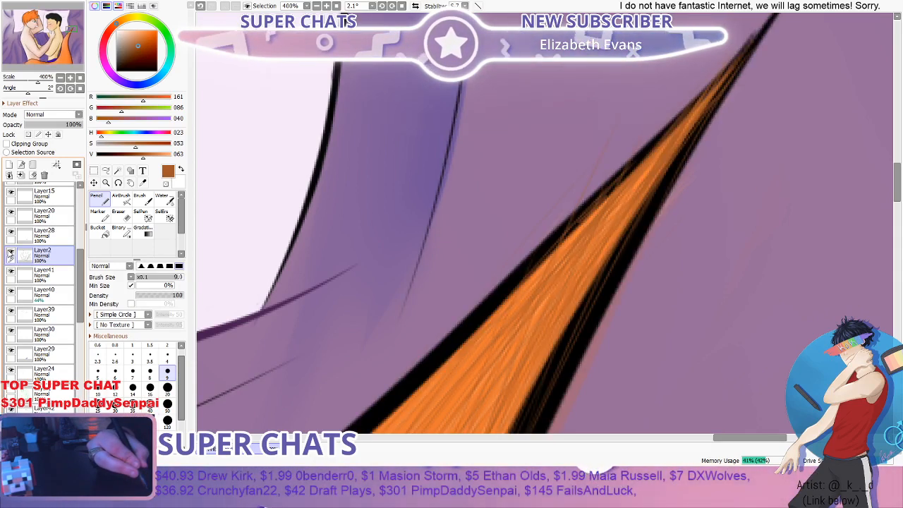
# - Erase stray strokes around the outline of the tail's tip on Layer2 with the Eraser at size 35
pyautogui.scroll(-4, 544, 223)
pyautogui.scroll(2, 452, 176)
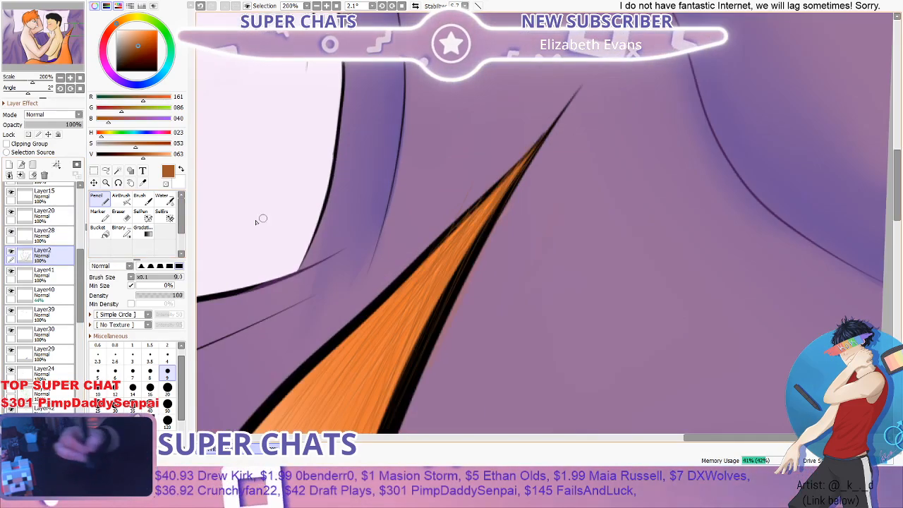
pyautogui.press('e')
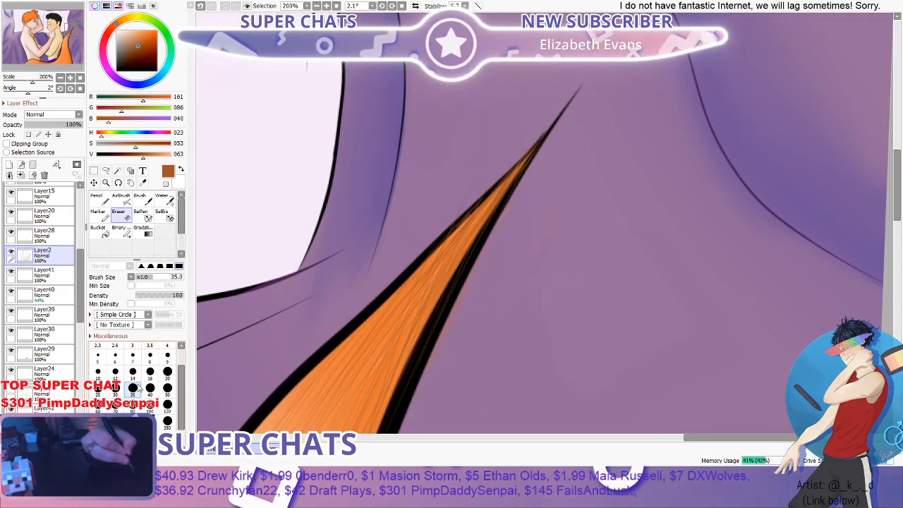
pyautogui.scroll(1, 441, 189)
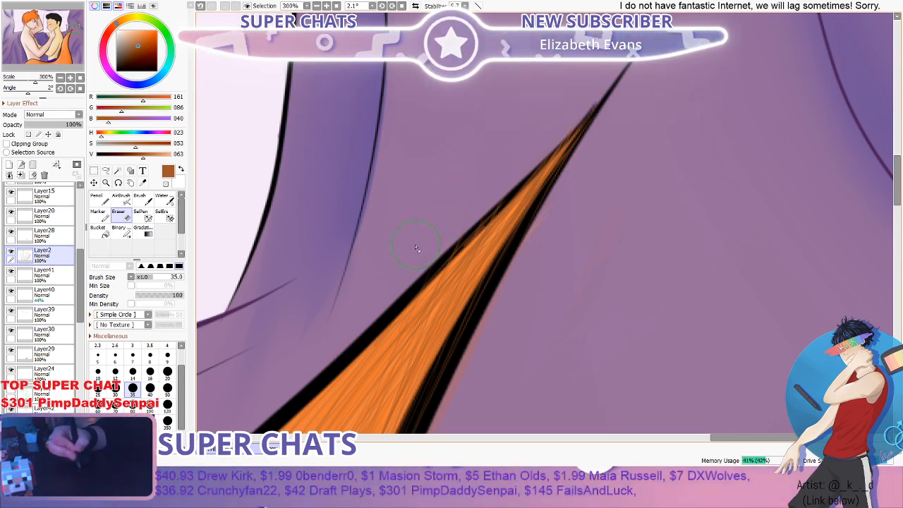
pyautogui.scroll(-2, 412, 233)
pyautogui.scroll(2, 468, 288)
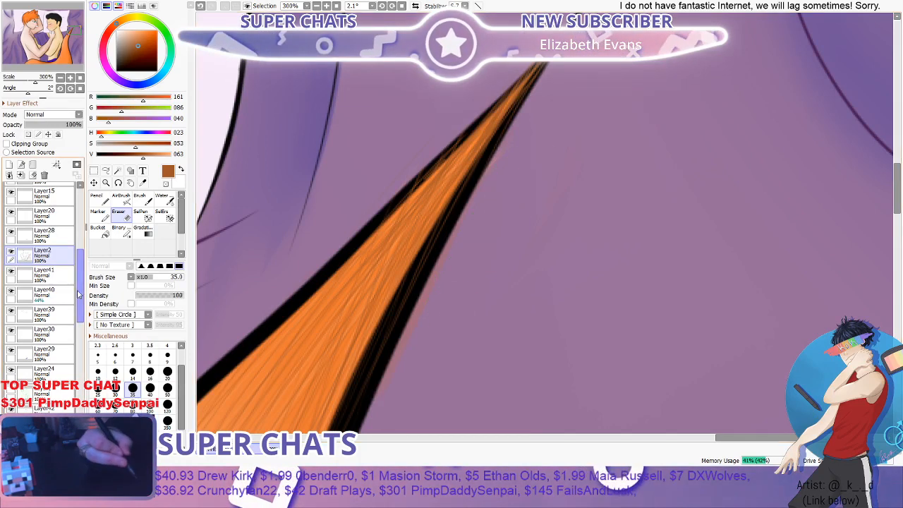
pyautogui.scroll(-2, 79, 290)
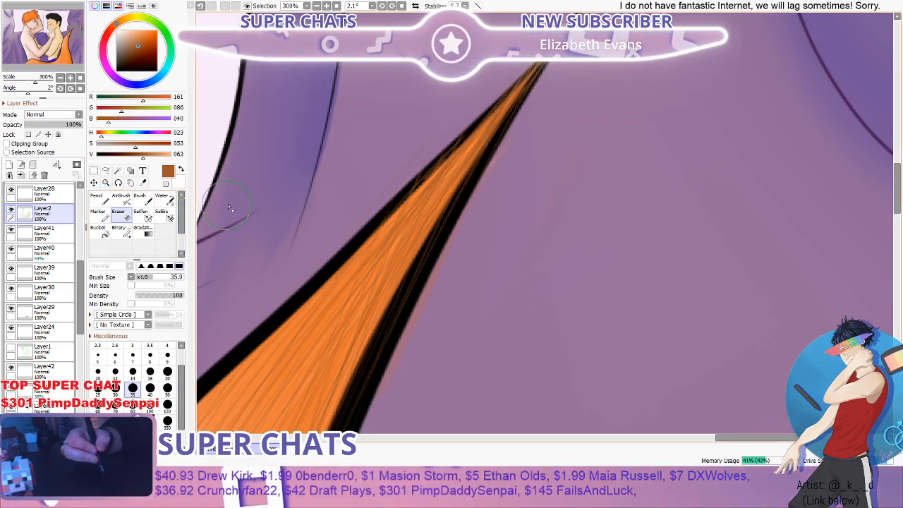
pyautogui.scroll(-10, 346, 165)
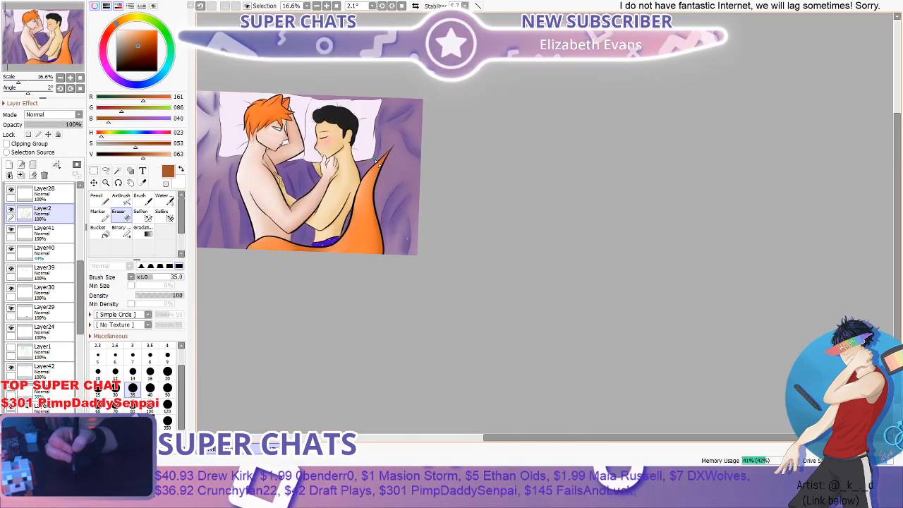
pyautogui.scroll(4, 376, 161)
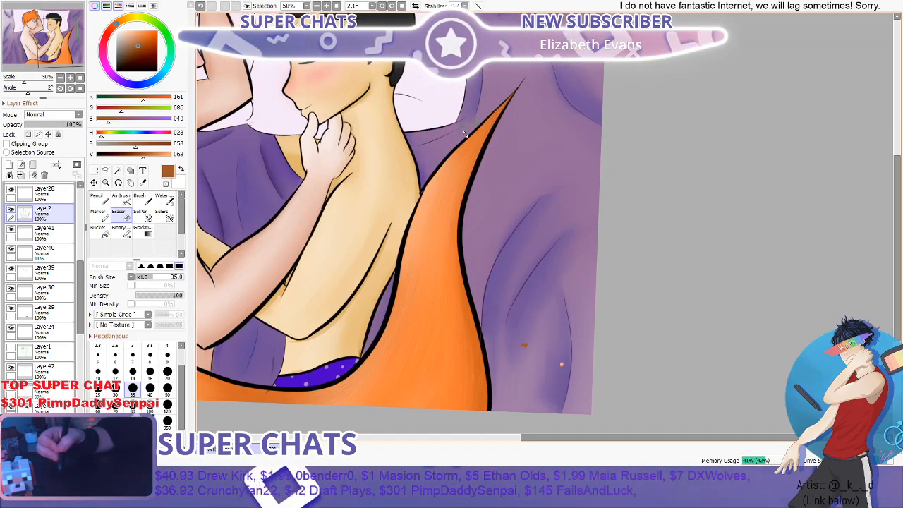
pyautogui.scroll(3, 464, 133)
pyautogui.scroll(-4, 508, 97)
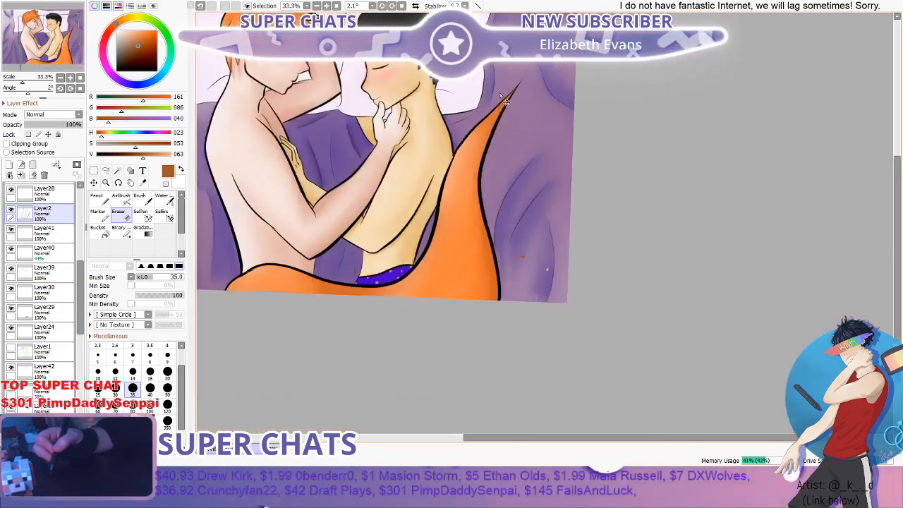
pyautogui.scroll(-1, 507, 101)
pyautogui.scroll(1, 292, 261)
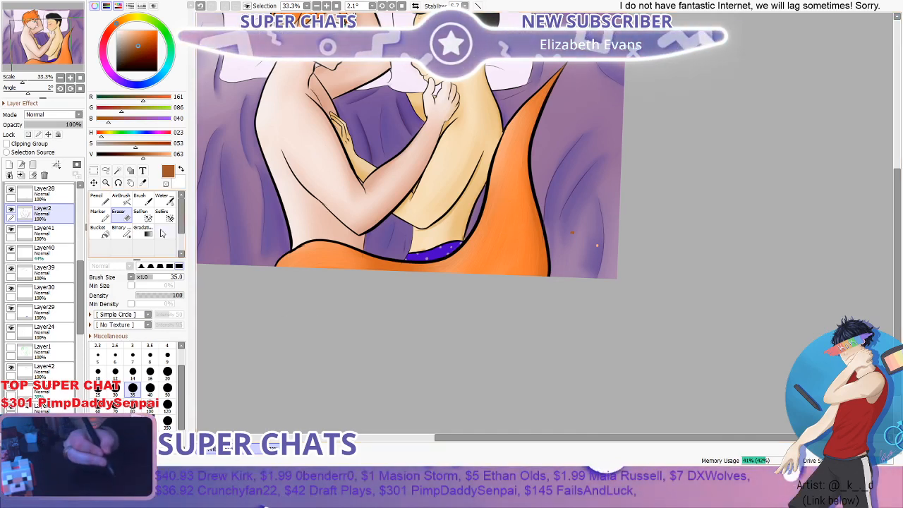
# - Select Layer44 and pencil fine brown fur strokes at size 9 along the tail's lower part
pyautogui.click(103, 200)
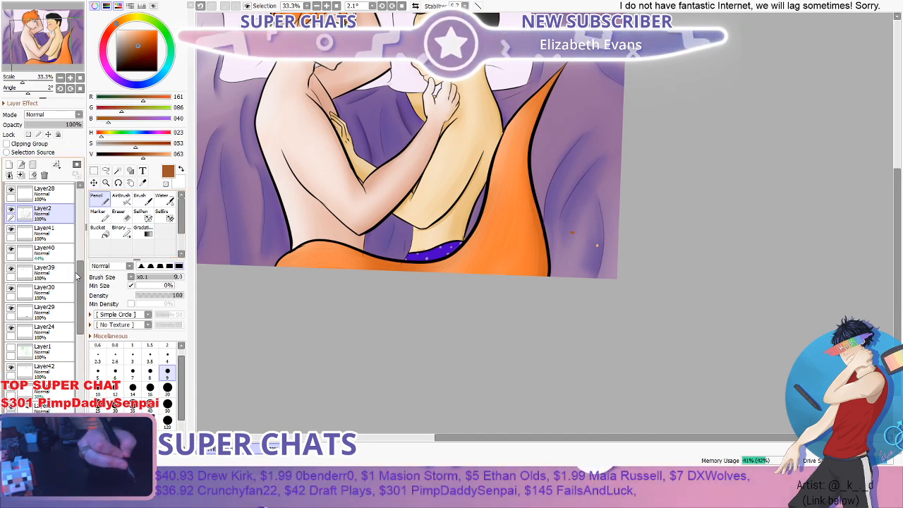
pyautogui.scroll(-3, 78, 277)
pyautogui.click(11, 339)
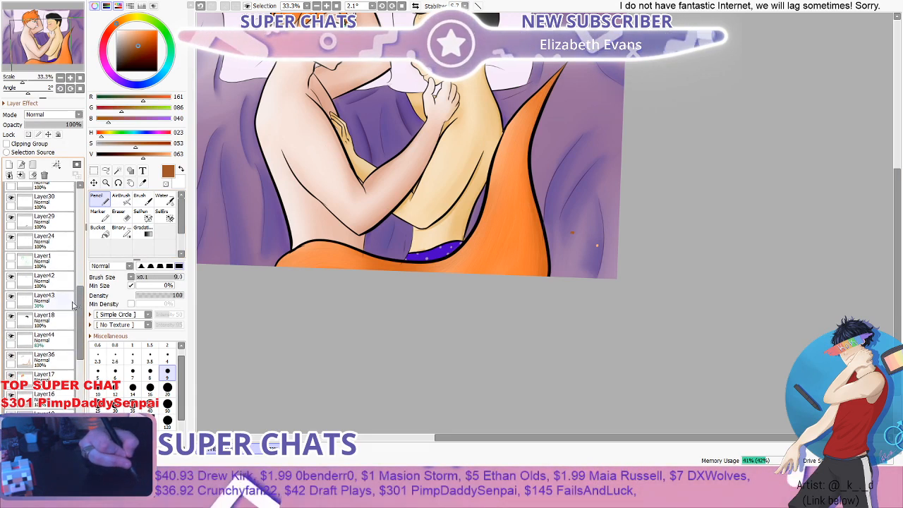
pyautogui.click(11, 339)
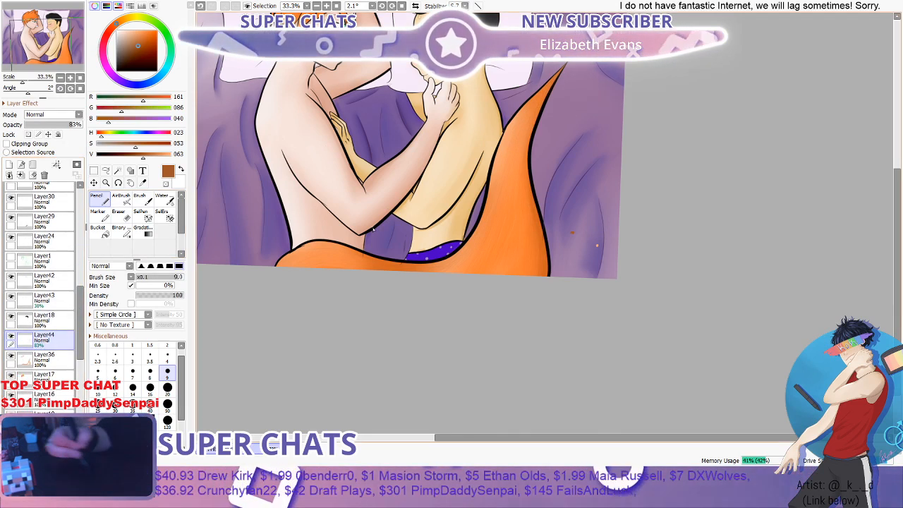
pyautogui.scroll(-2, 523, 199)
pyautogui.press('b')
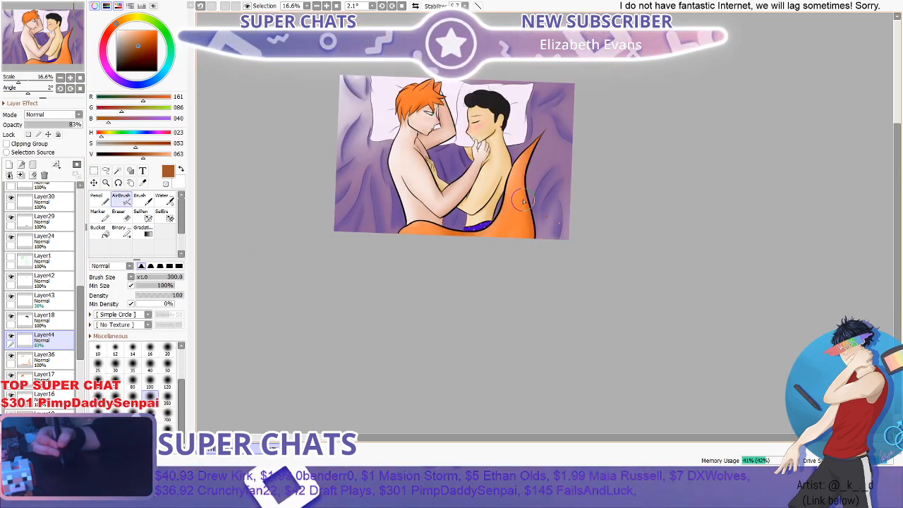
pyautogui.scroll(3, 524, 198)
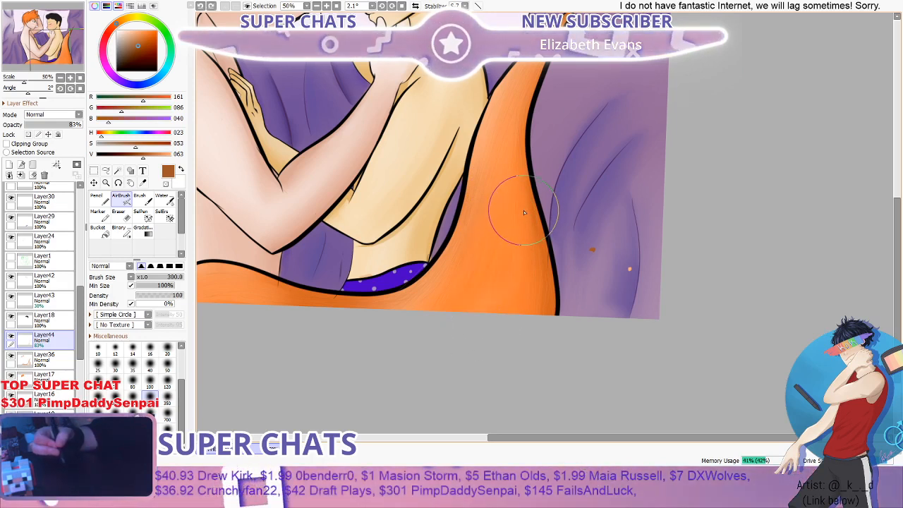
pyautogui.click(100, 200)
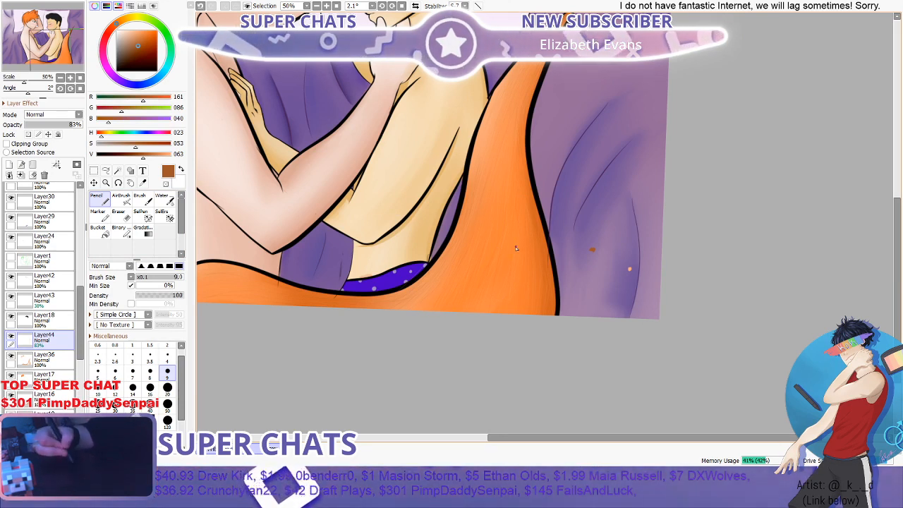
pyautogui.moveTo(463, 212); pyautogui.dragTo(463, 218)
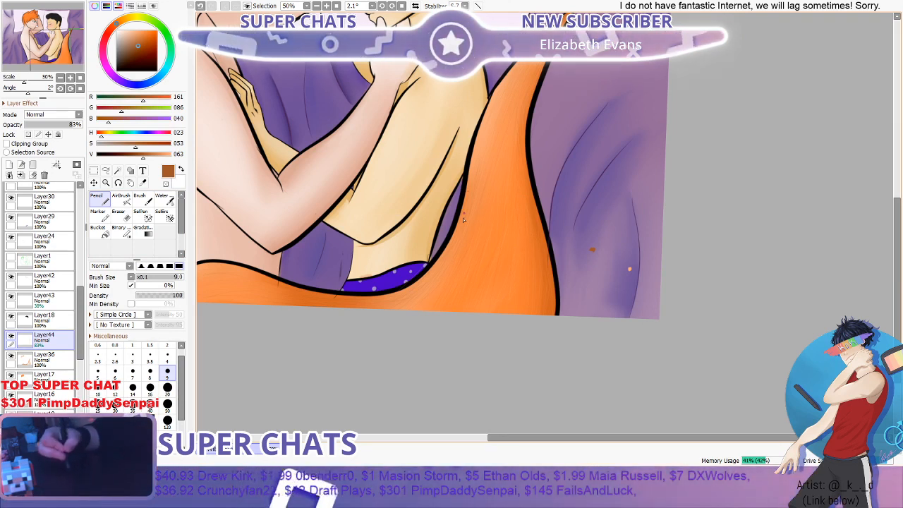
# - Pick the light orange from the blanket swatch and pencil fine highlight fur strokes over the tail's lower part
pyautogui.click(143, 182)
pyautogui.click(439, 314)
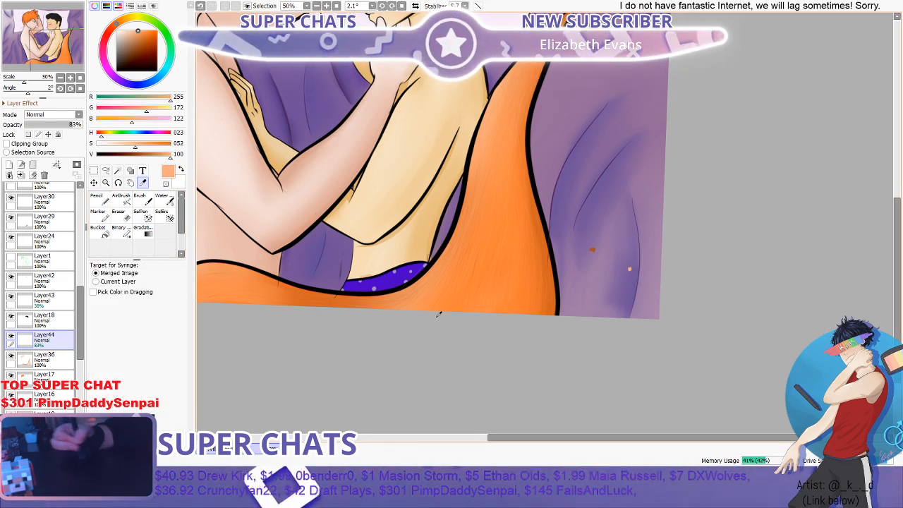
pyautogui.press('n')
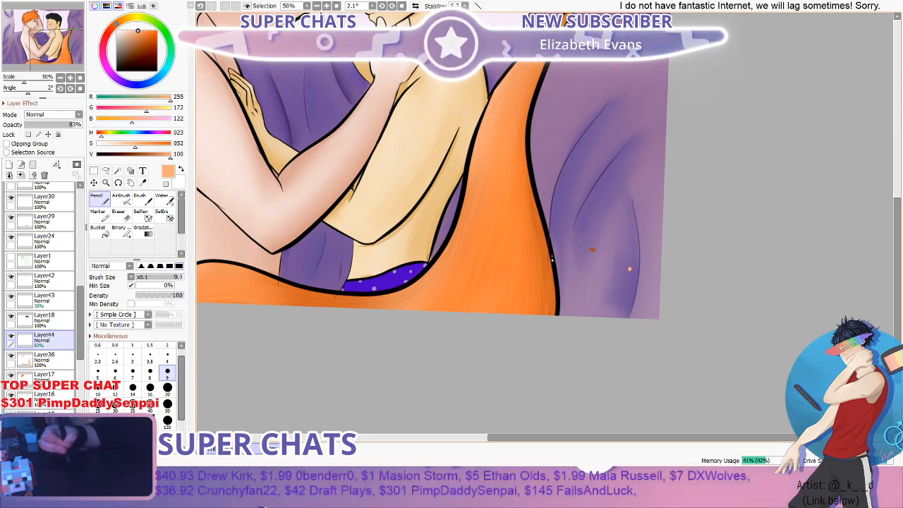
# - Examine the tail's fur strokes up close and against the whole painting
pyautogui.scroll(-4, 528, 292)
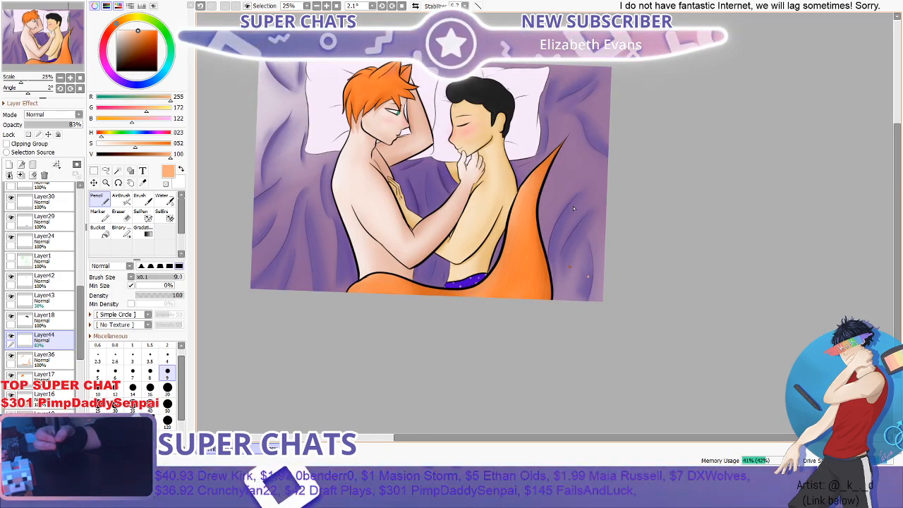
pyautogui.scroll(1, 456, 220)
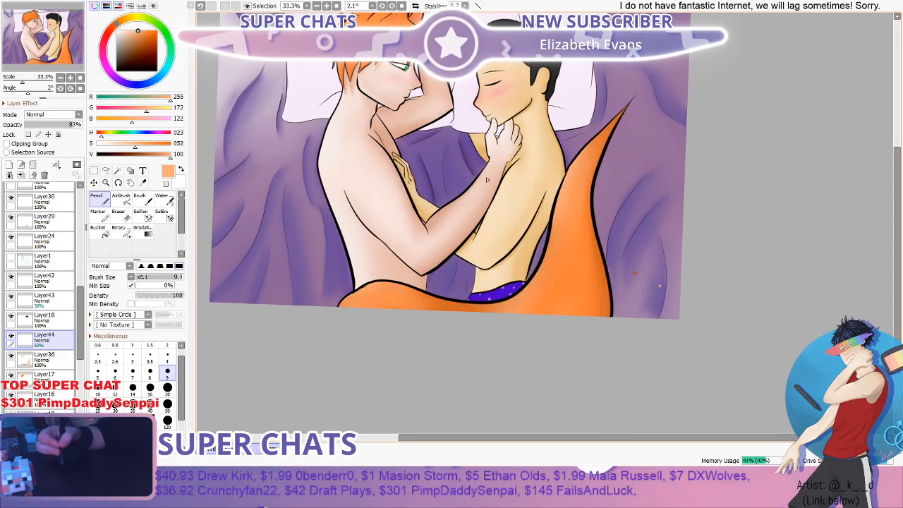
pyautogui.scroll(1, 487, 180)
pyautogui.moveTo(898, 191); pyautogui.dragTo(897, 159)
pyautogui.scroll(2, 360, 90)
pyautogui.scroll(-4, 359, 90)
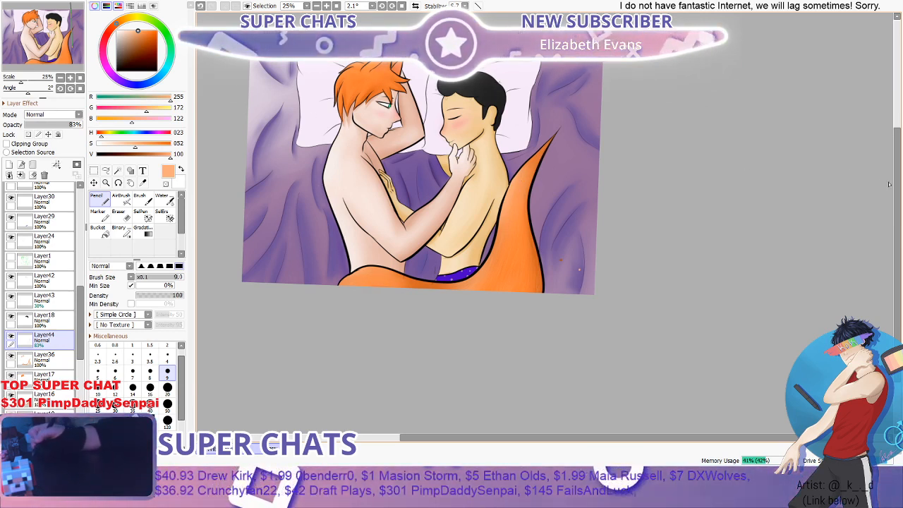
pyautogui.scroll(5, 883, 180)
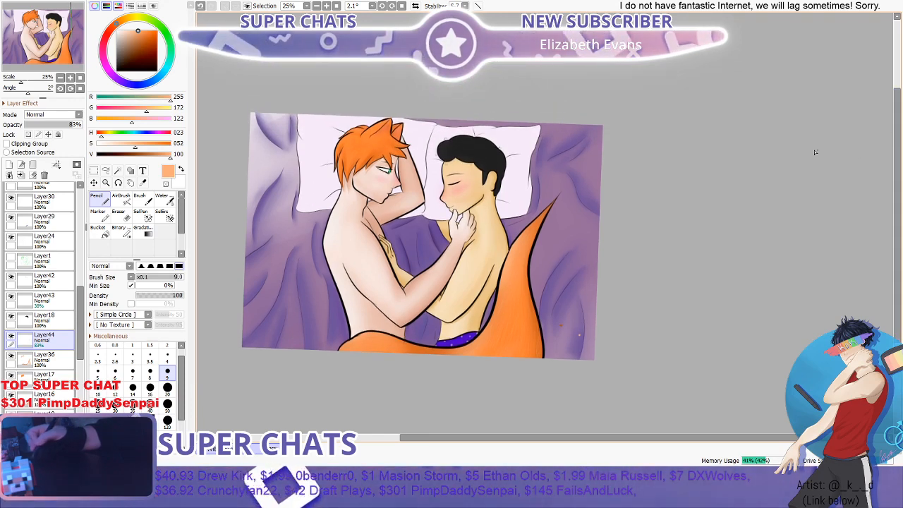
pyautogui.scroll(4, 569, 367)
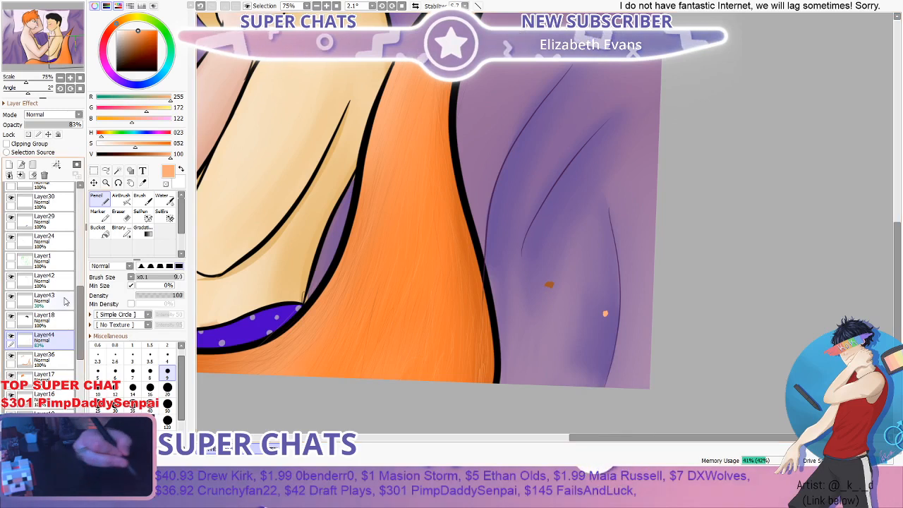
# - Locate the layer holding the brown and light orange swatches and erase them from the blanket on Layer2 with the Eraser at size 35
pyautogui.doubleClick(12, 336)
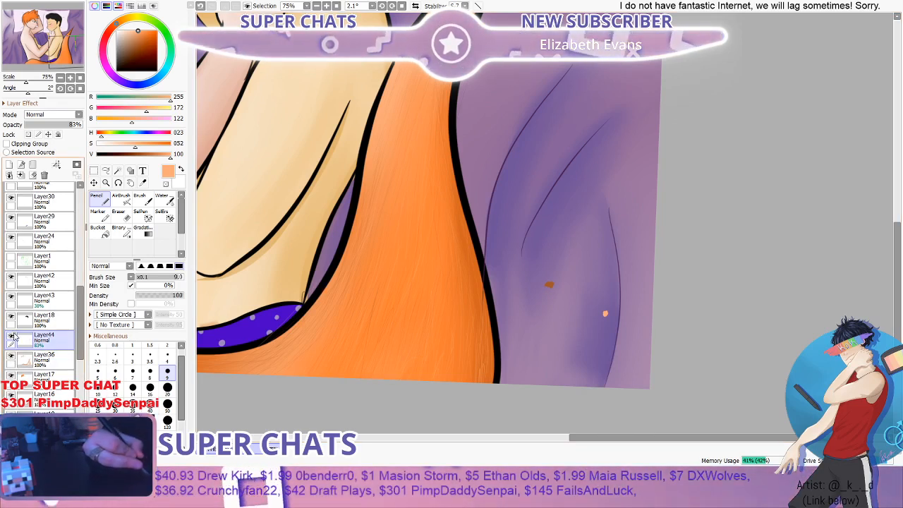
pyautogui.scroll(3, 51, 302)
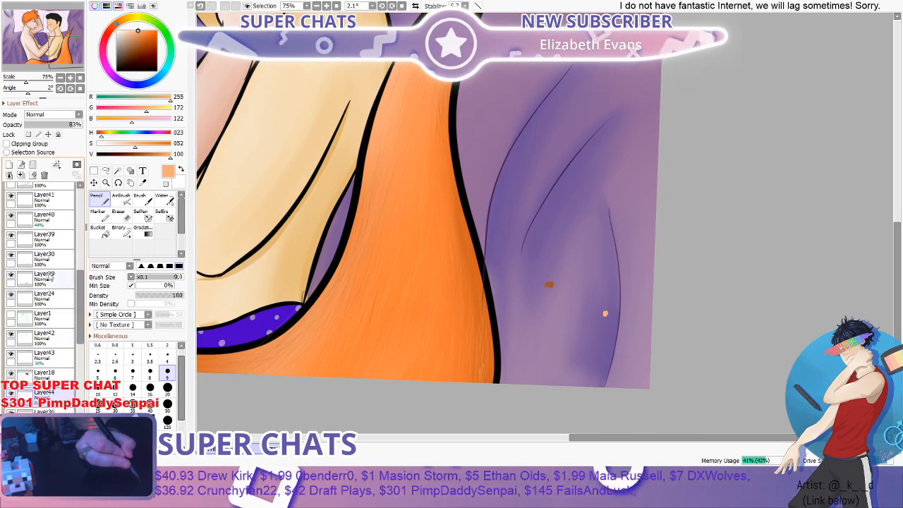
pyautogui.scroll(8, 78, 288)
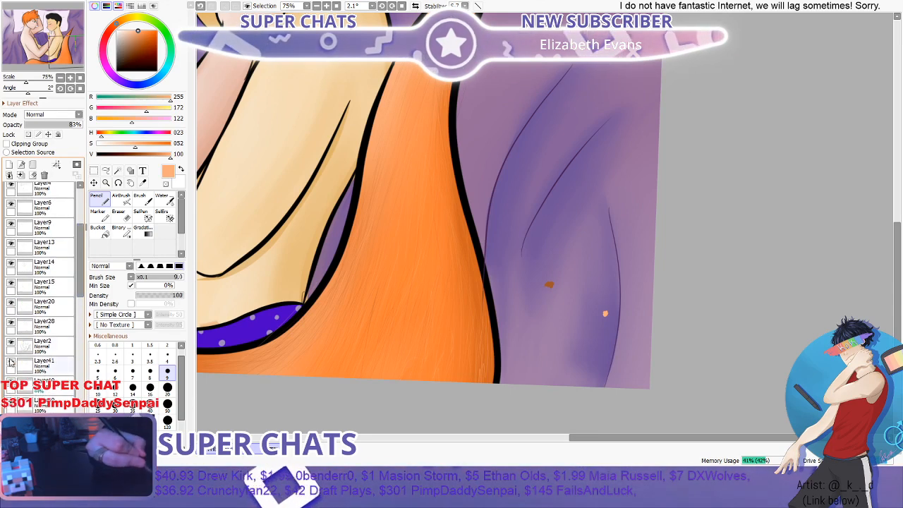
pyautogui.click(10, 344)
pyautogui.doubleClick(10, 345)
pyautogui.click(10, 344)
pyautogui.click(43, 346)
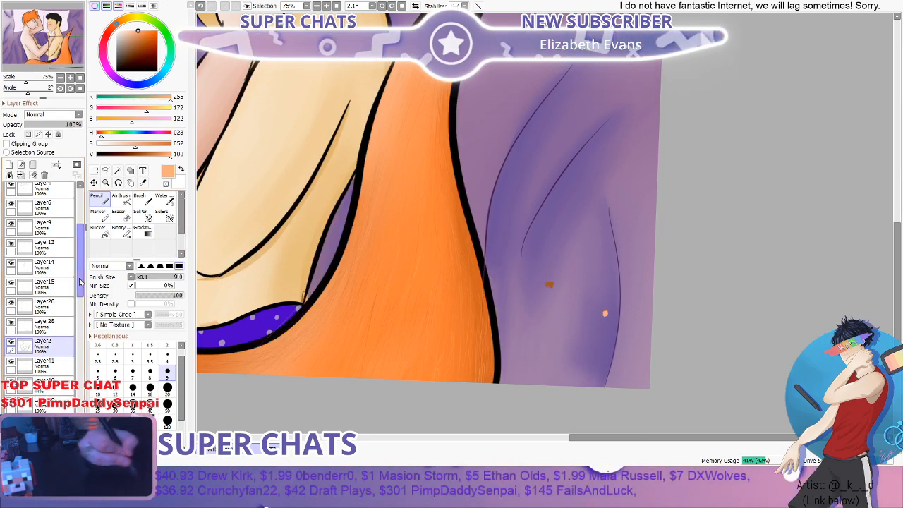
pyautogui.click(120, 214)
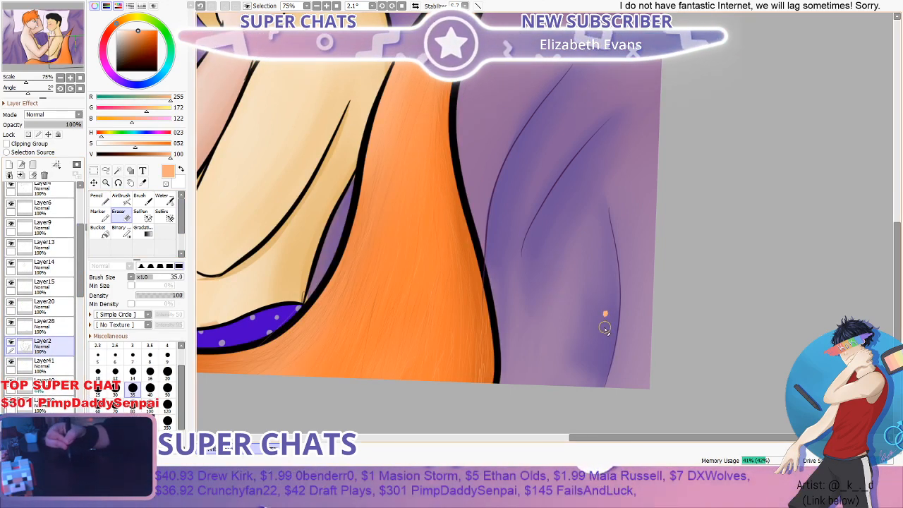
# - Examine the whole painting, the orange hair and the pillows, and look through the layer list for areas still lacking shading
pyautogui.moveTo(81, 243); pyautogui.dragTo(80, 223)
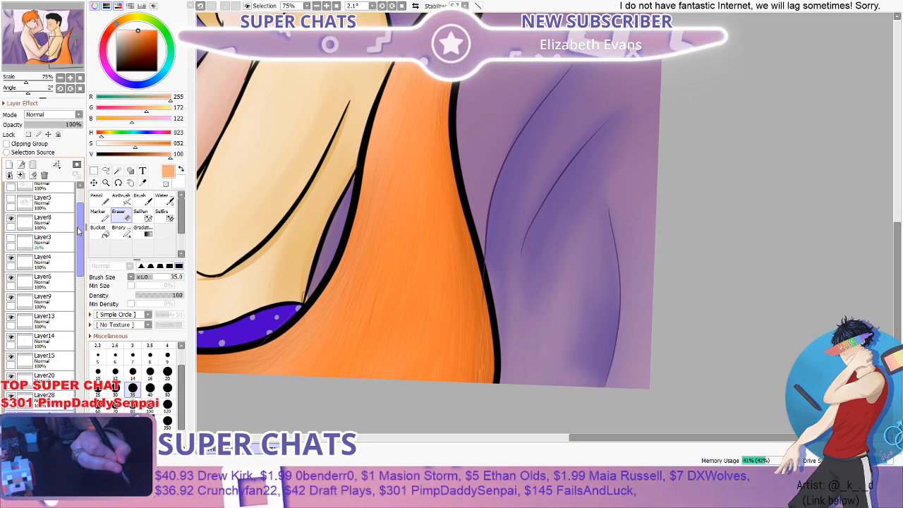
pyautogui.scroll(-3, 314, 135)
pyautogui.scroll(-1, 363, 124)
pyautogui.moveTo(547, 438); pyautogui.dragTo(426, 439)
pyautogui.moveTo(900, 162); pyautogui.dragTo(900, 145)
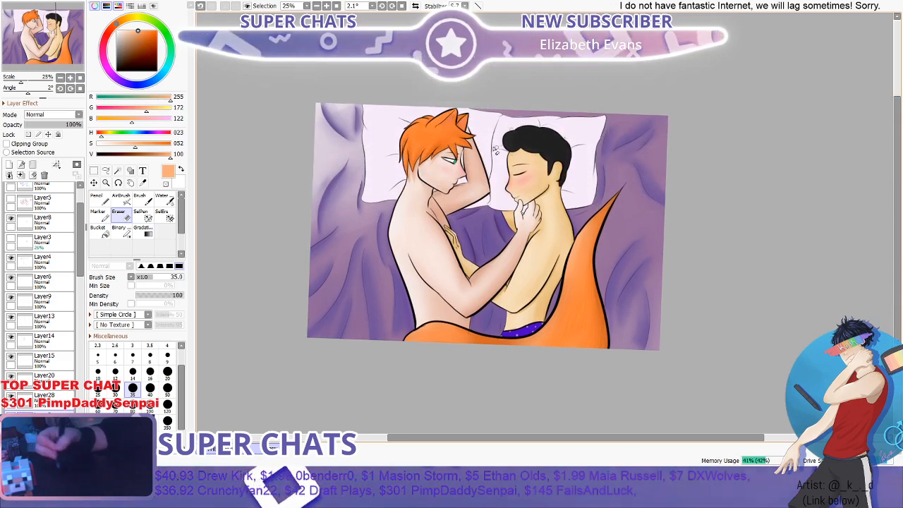
pyautogui.scroll(2, 453, 130)
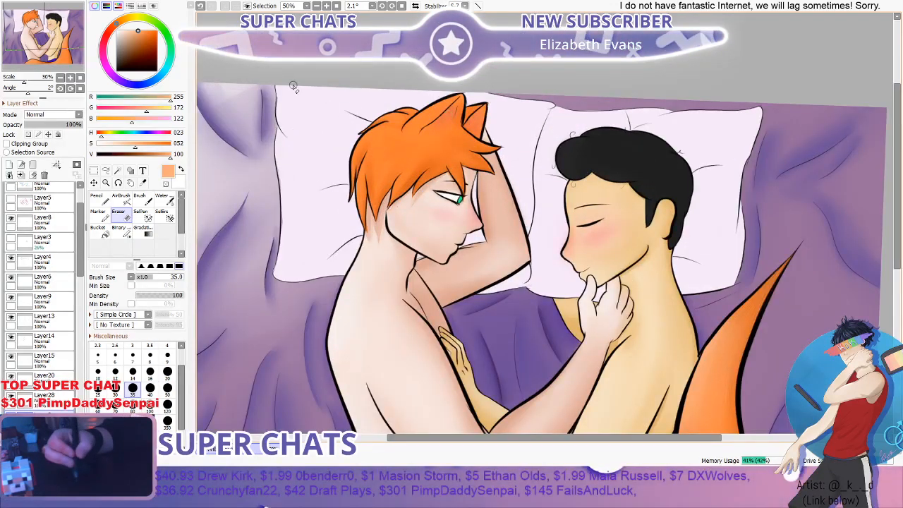
pyautogui.scroll(-5, 78, 295)
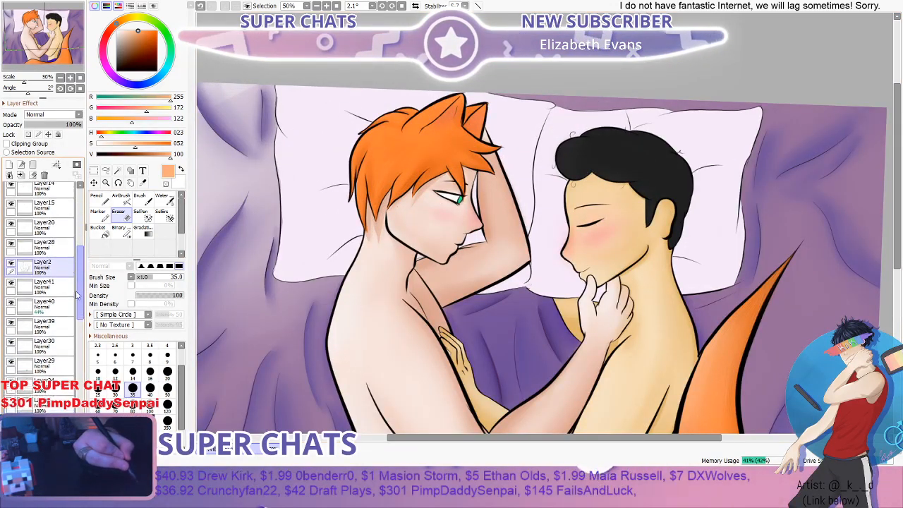
pyautogui.scroll(-4, 76, 303)
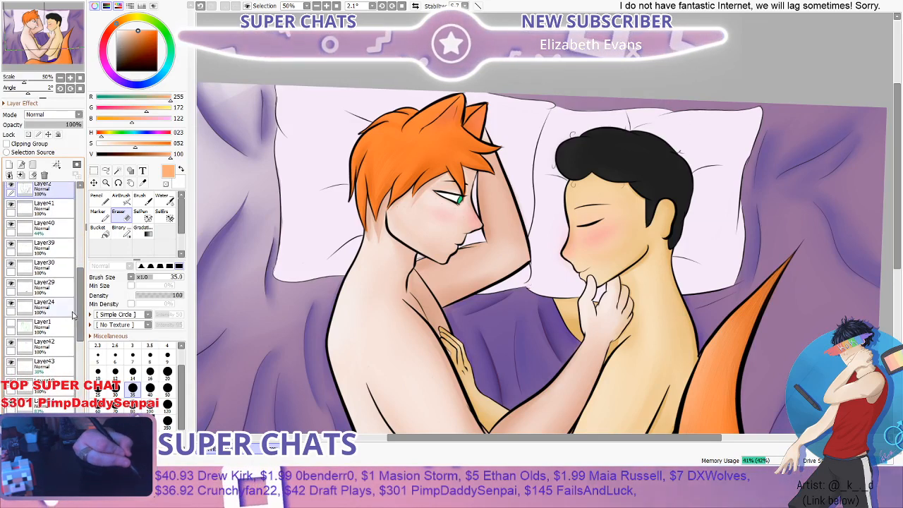
pyautogui.scroll(-1, 74, 311)
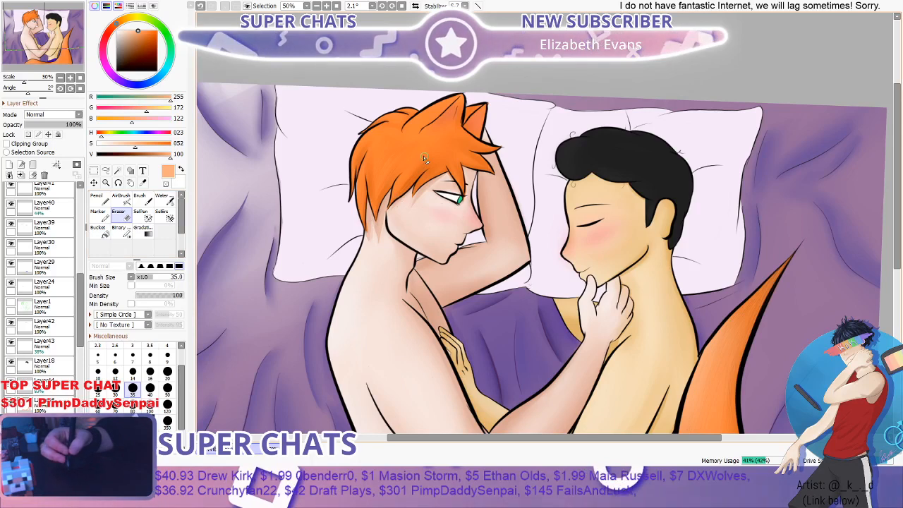
pyautogui.scroll(3, 424, 157)
pyautogui.scroll(-1, 405, 185)
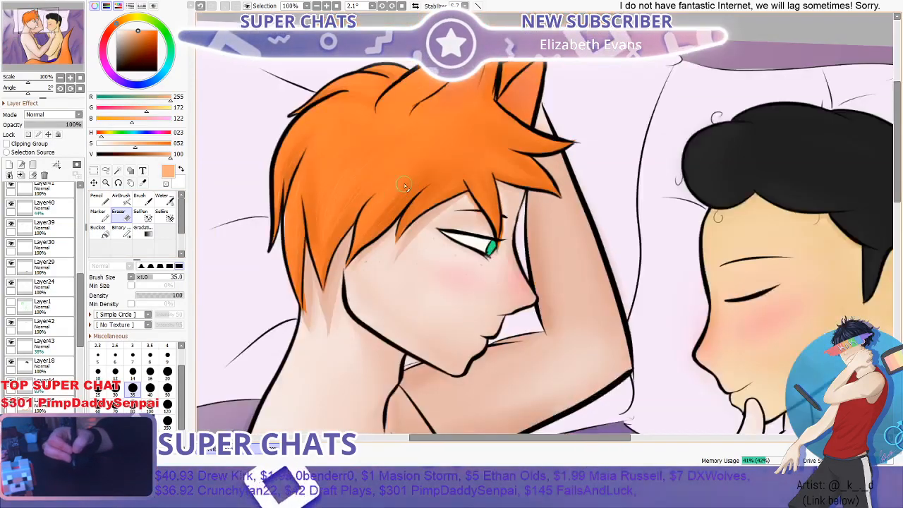
pyautogui.scroll(-2, 404, 182)
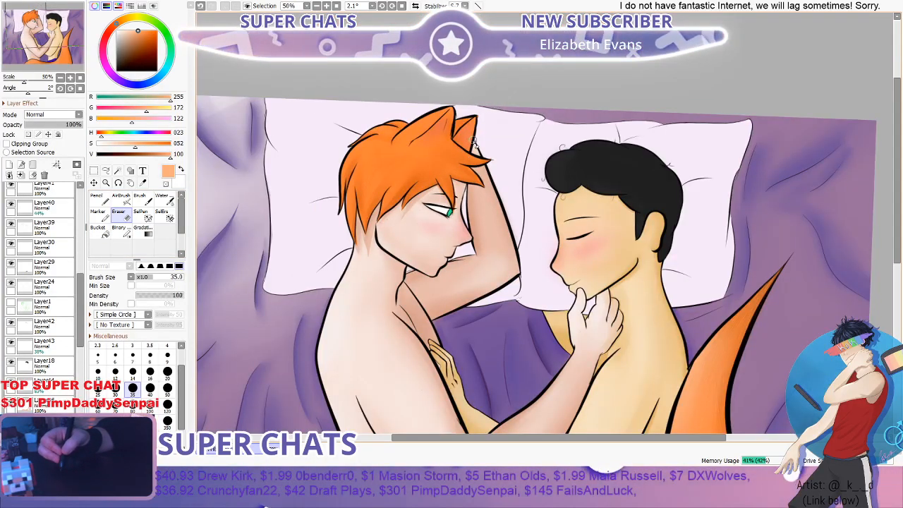
pyautogui.scroll(-2, 490, 138)
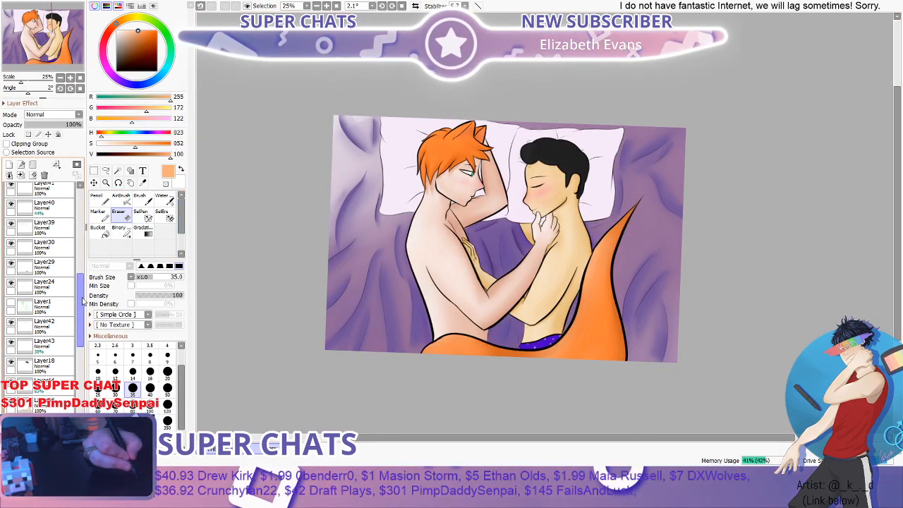
# - Add a new layer below Layer10 and mix a darker lilac, RGB 226, 187, 235, from the sampled pillow colour for the Pencil
pyautogui.moveTo(81, 303); pyautogui.dragTo(76, 384)
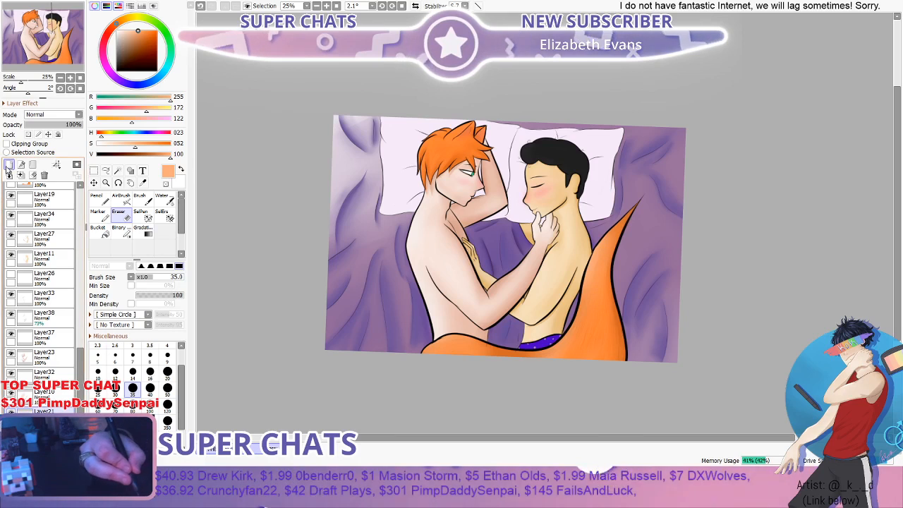
pyautogui.click(105, 202)
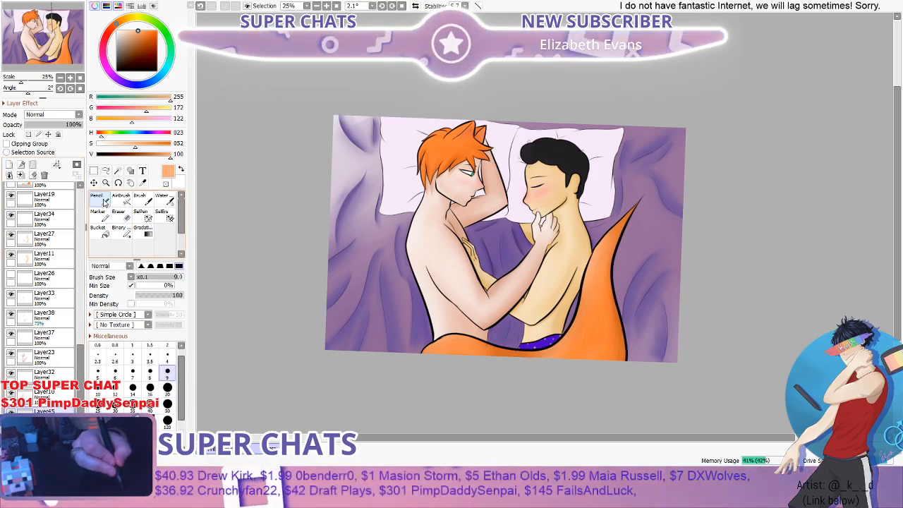
pyautogui.click(144, 182)
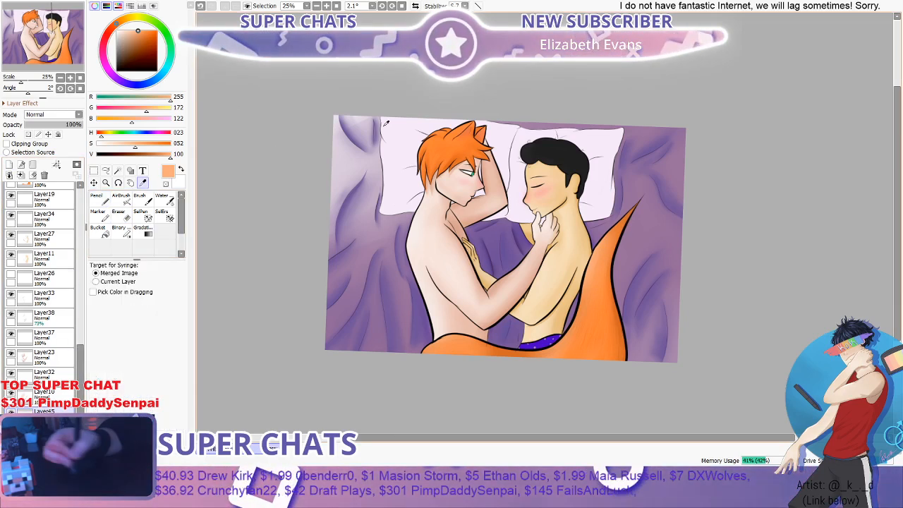
pyautogui.click(386, 124)
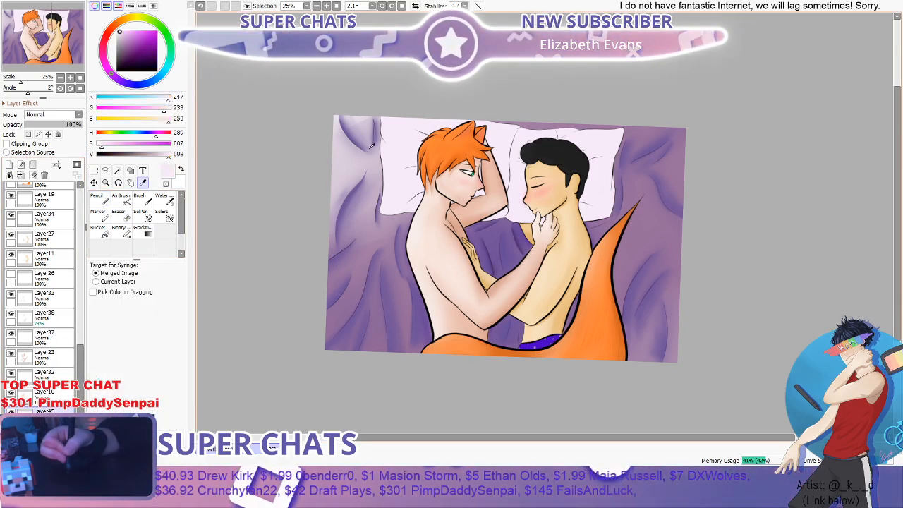
pyautogui.click(113, 145)
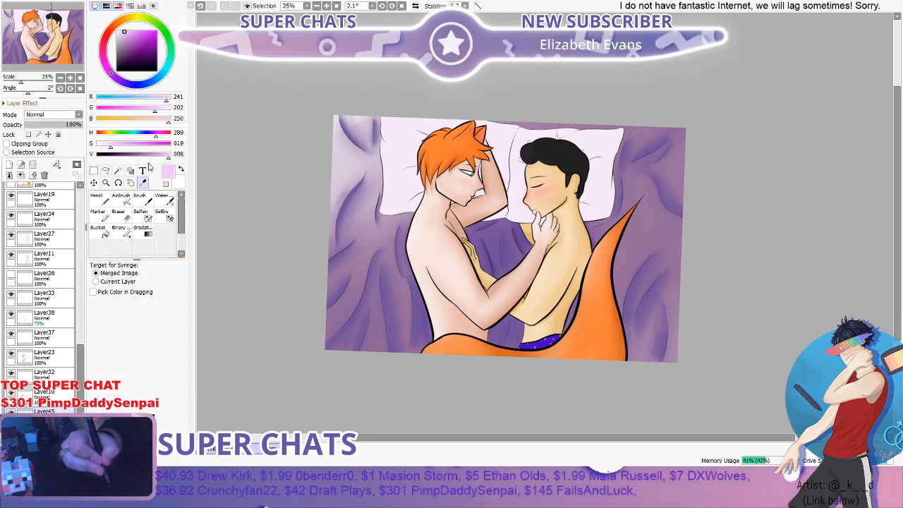
pyautogui.click(107, 203)
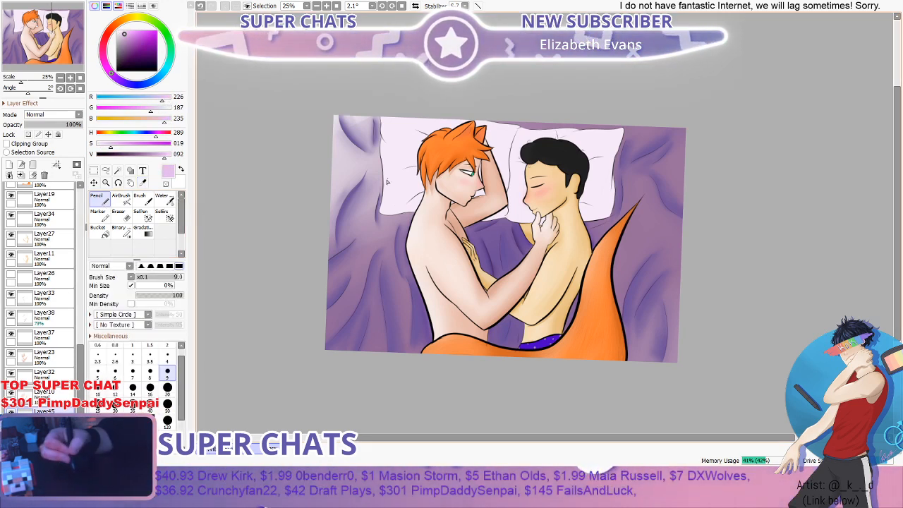
# - Pencil lilac shading along the pillow crease beside the orange hair, starting at size 9 and widening it at size 40
pyautogui.scroll(1, 374, 185)
pyautogui.scroll(6, 373, 185)
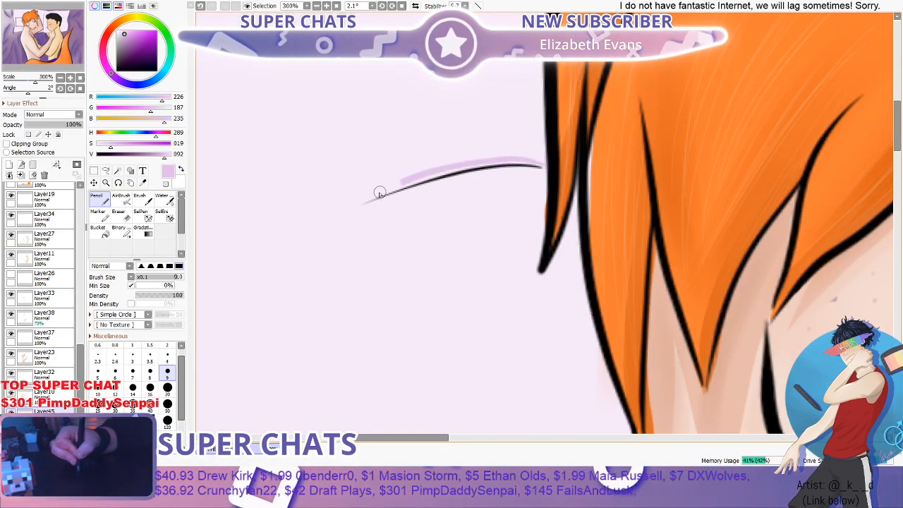
pyautogui.scroll(1, 478, 171)
pyautogui.scroll(-3, 490, 149)
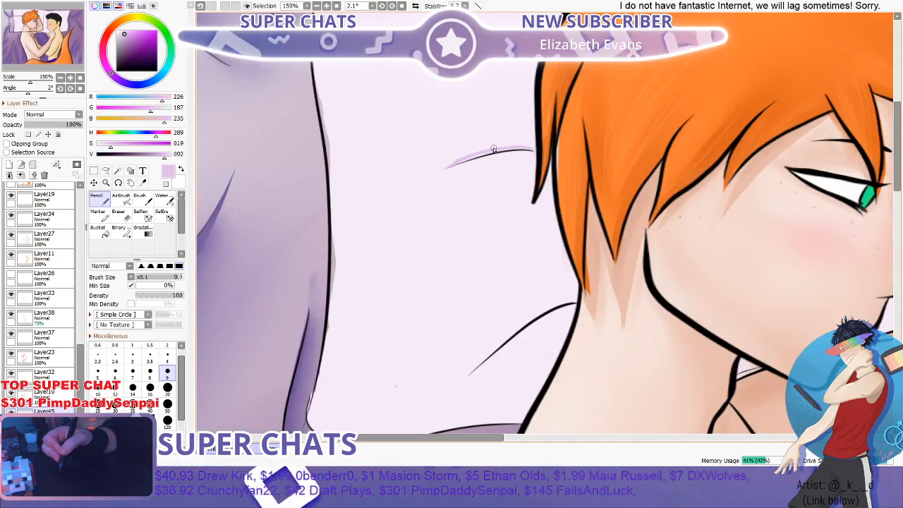
pyautogui.click(149, 404)
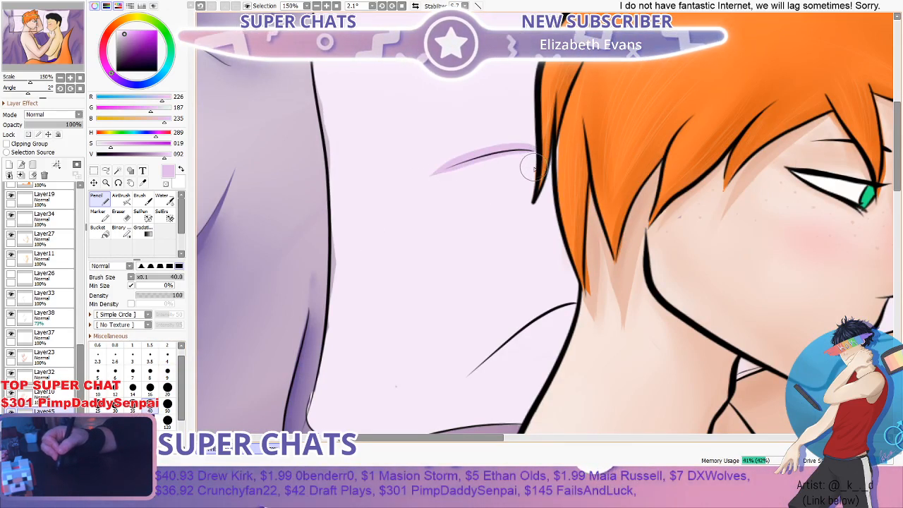
# - Pencil lilac shading at size 40 along the pillow creases beside the neck and above the back of the orange hair
pyautogui.scroll(-3, 534, 168)
pyautogui.scroll(3, 494, 258)
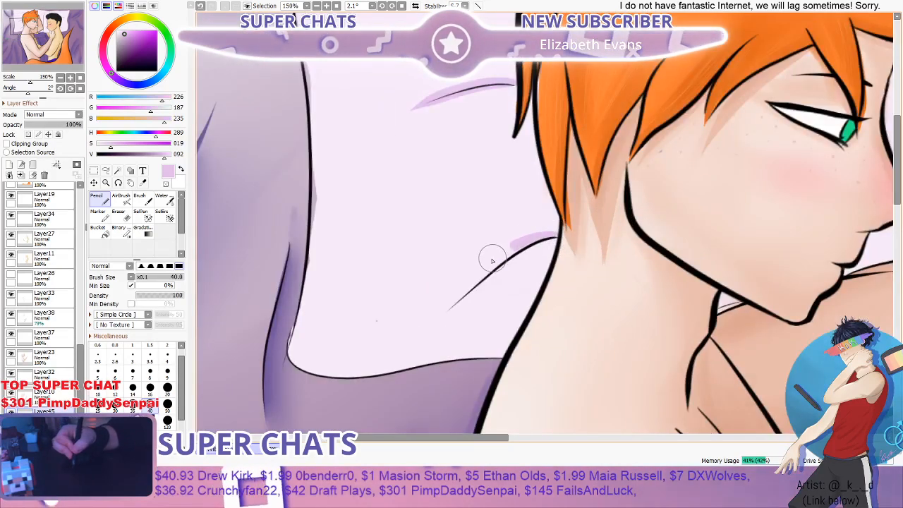
pyautogui.moveTo(493, 261)
pyautogui.mouseDown()
pyautogui.moveTo(448, 301)
pyautogui.moveTo(517, 254)
pyautogui.moveTo(442, 306)
pyautogui.mouseUp()
pyautogui.scroll(-3, 519, 222)
pyautogui.scroll(3, 541, 121)
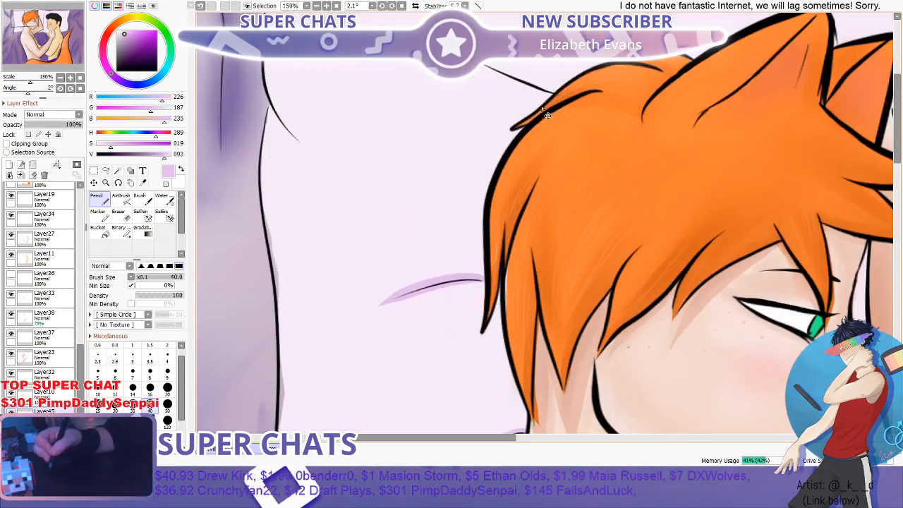
pyautogui.moveTo(554, 97); pyautogui.dragTo(485, 67)
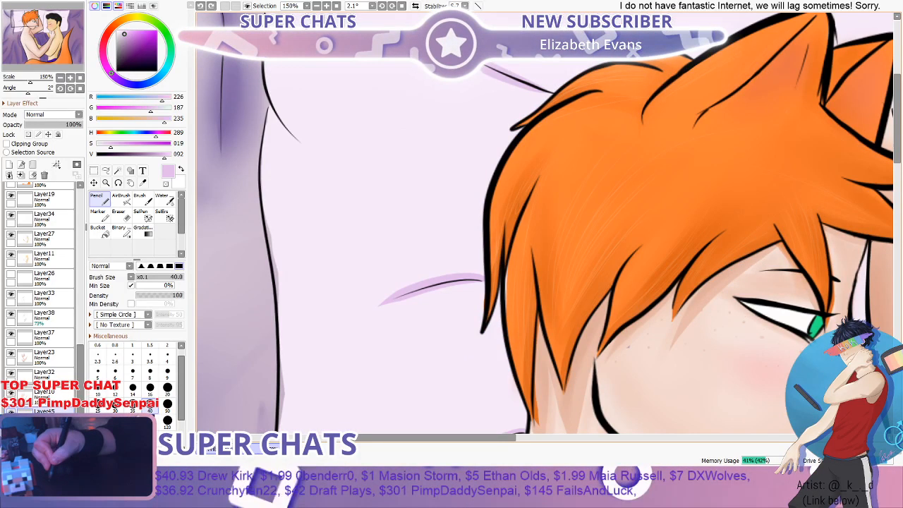
# - Paint soft lilac shadows around the orange-haired figure's pillow creases using the Brush at size 40
pyautogui.scroll(-2, 615, 85)
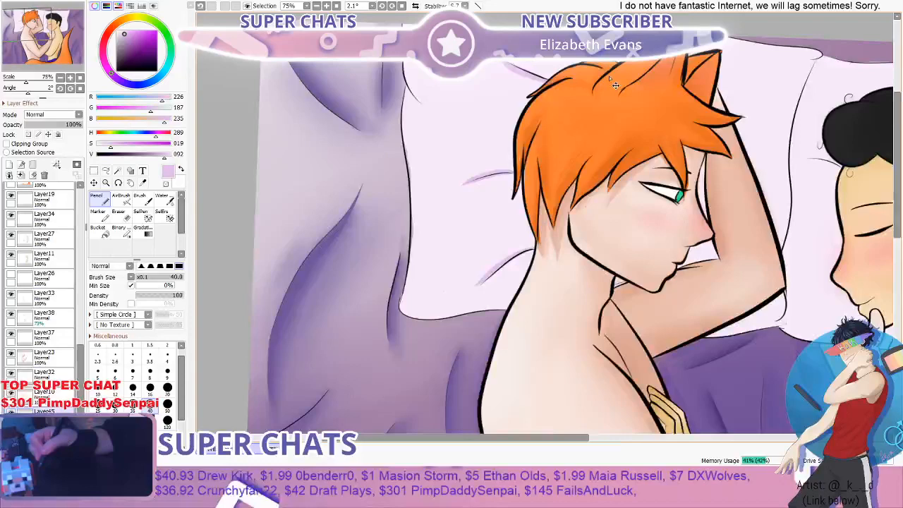
pyautogui.moveTo(527, 238); pyautogui.dragTo(538, 178)
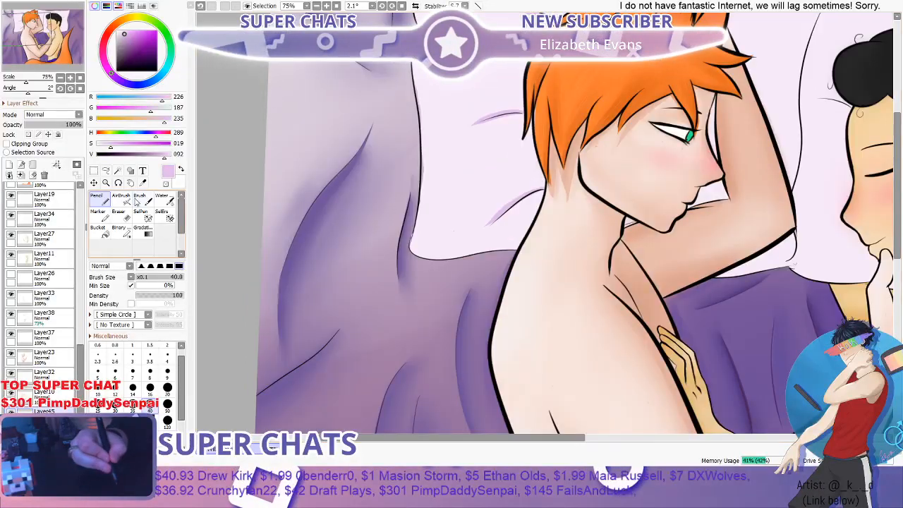
pyautogui.click(138, 202)
pyautogui.scroll(2, 349, 196)
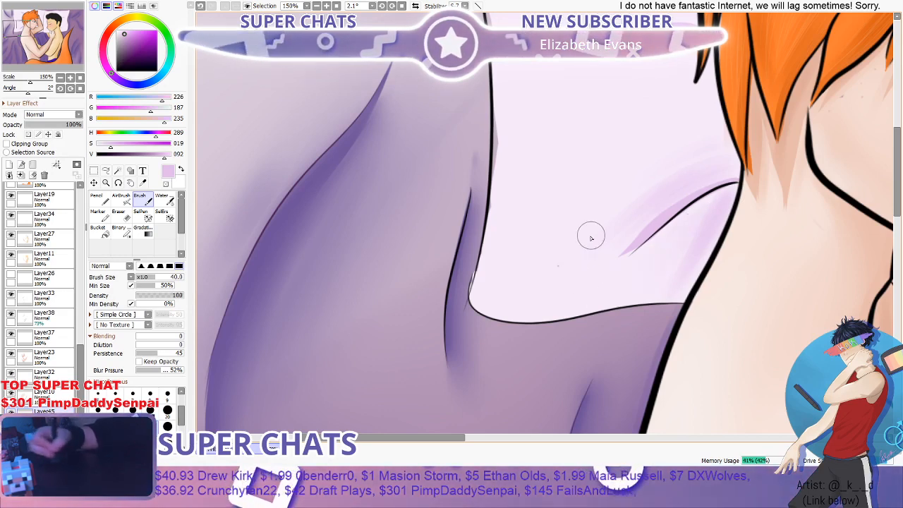
pyautogui.scroll(-4, 621, 151)
pyautogui.scroll(2, 621, 150)
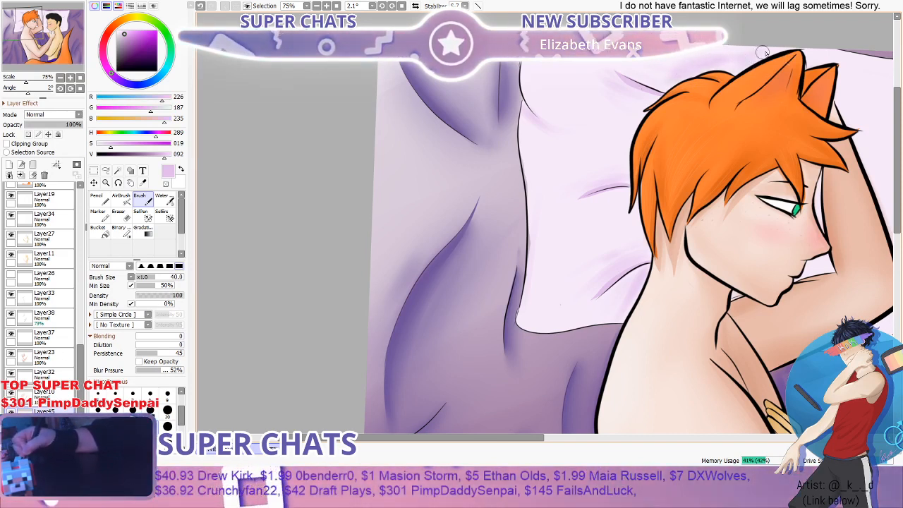
# - Blend the lilac shading around the orange-haired figure's pillow creases with the Water tool at sizes 120 and 40
pyautogui.click(165, 200)
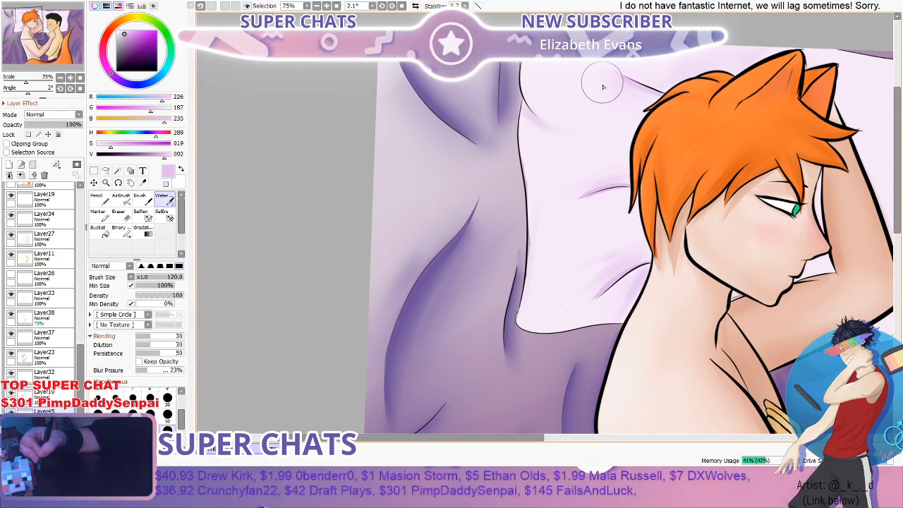
pyautogui.click(151, 415)
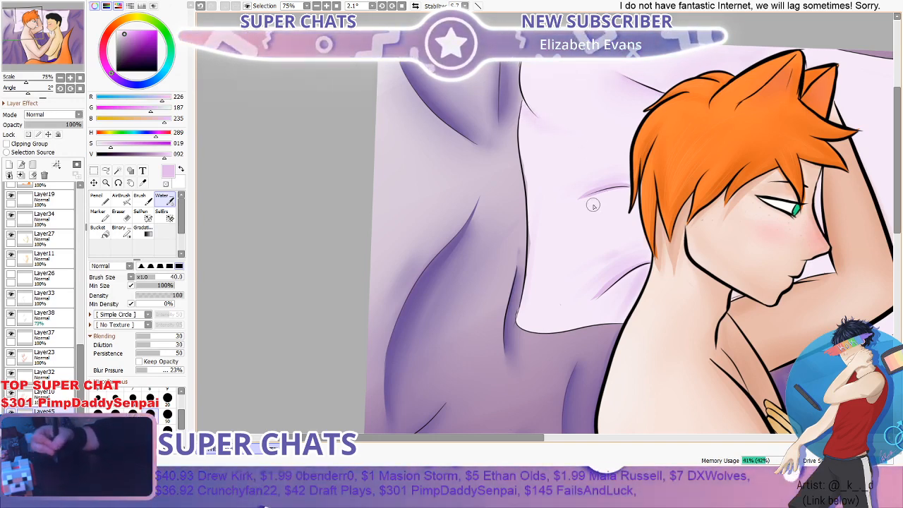
pyautogui.scroll(3, 592, 205)
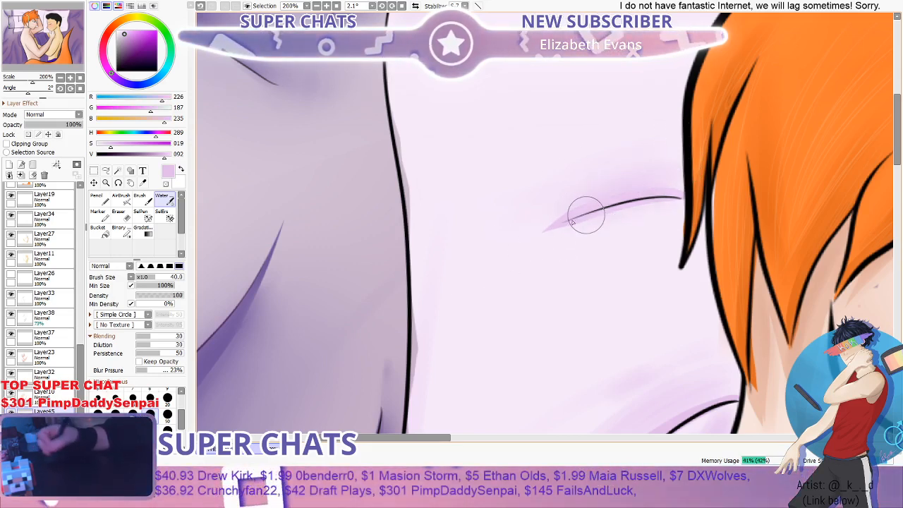
pyautogui.scroll(-4, 519, 240)
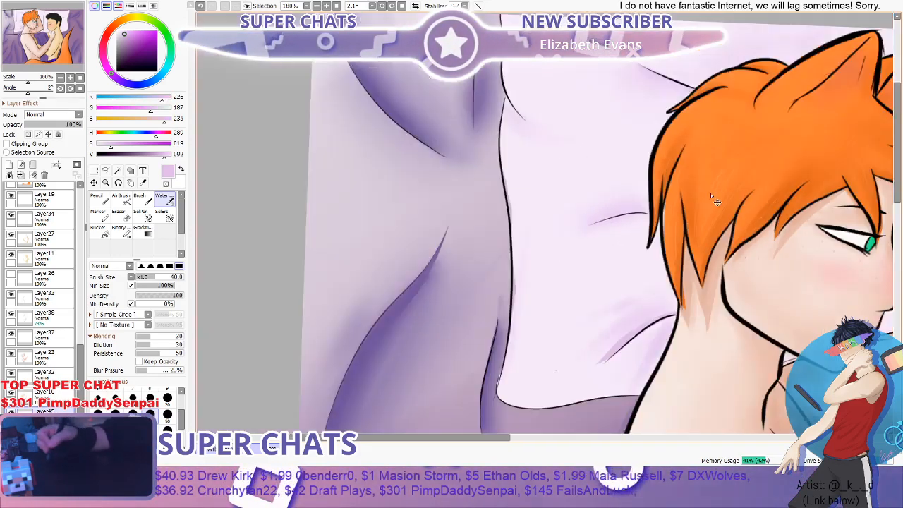
pyautogui.scroll(3, 641, 288)
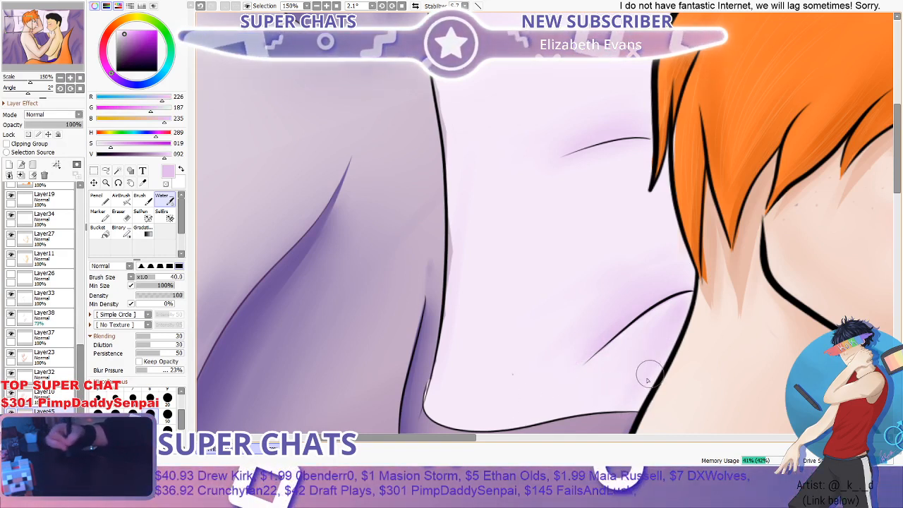
pyautogui.scroll(-3, 599, 338)
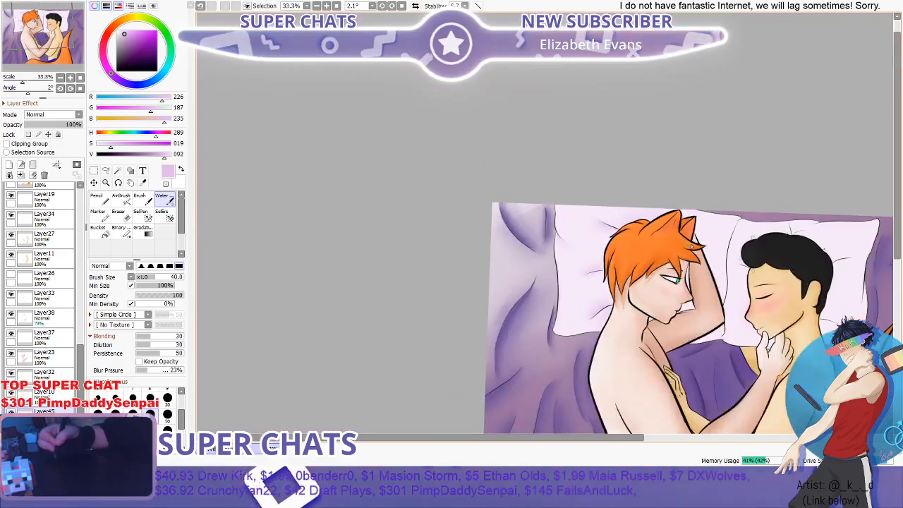
# - Examine the shaded pillow against the whole painting and inspect the two figures' arms and elbows up close
pyautogui.scroll(-2, 731, 237)
pyautogui.scroll(2, 757, 231)
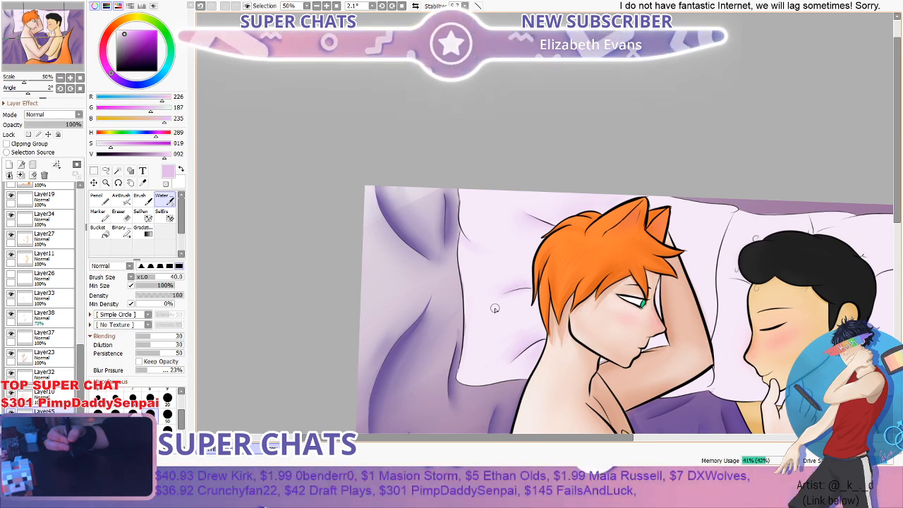
pyautogui.scroll(-2, 561, 260)
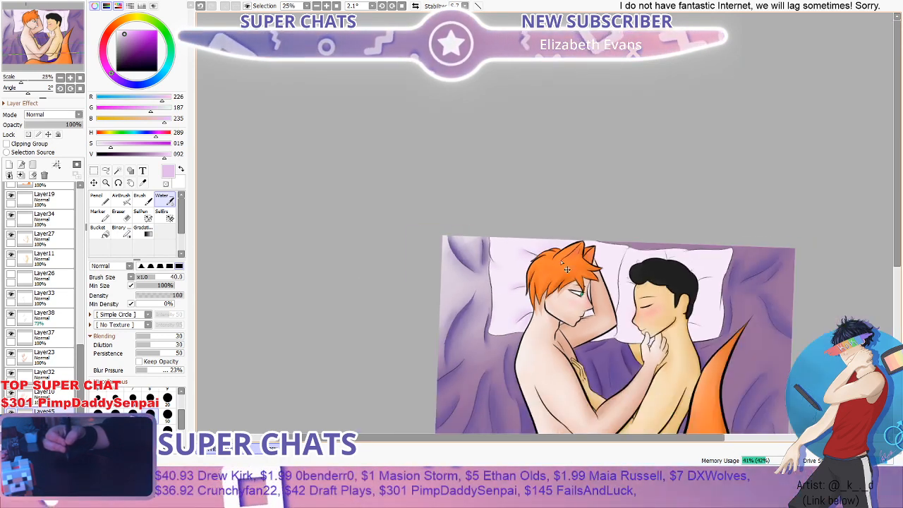
pyautogui.scroll(-1, 562, 262)
pyautogui.moveTo(897, 208); pyautogui.dragTo(897, 265)
pyautogui.scroll(2, 597, 299)
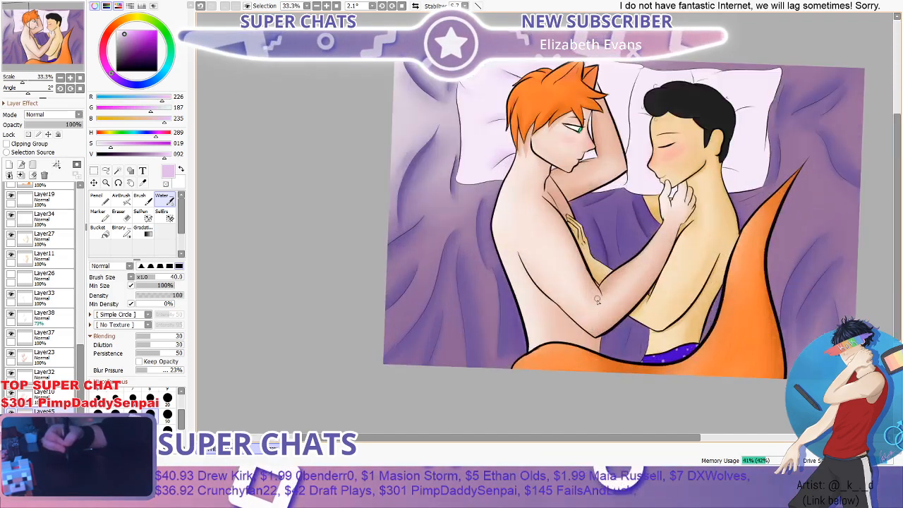
pyautogui.scroll(5, 597, 300)
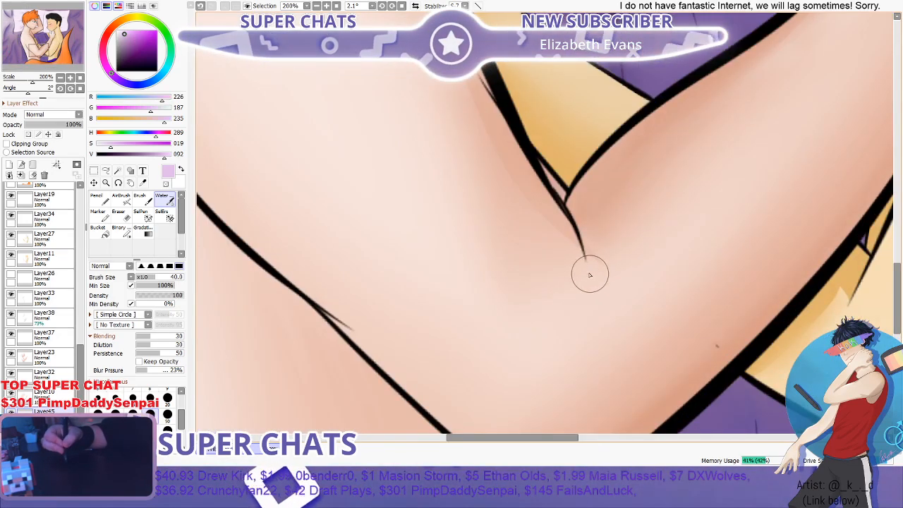
pyautogui.scroll(-2, 597, 254)
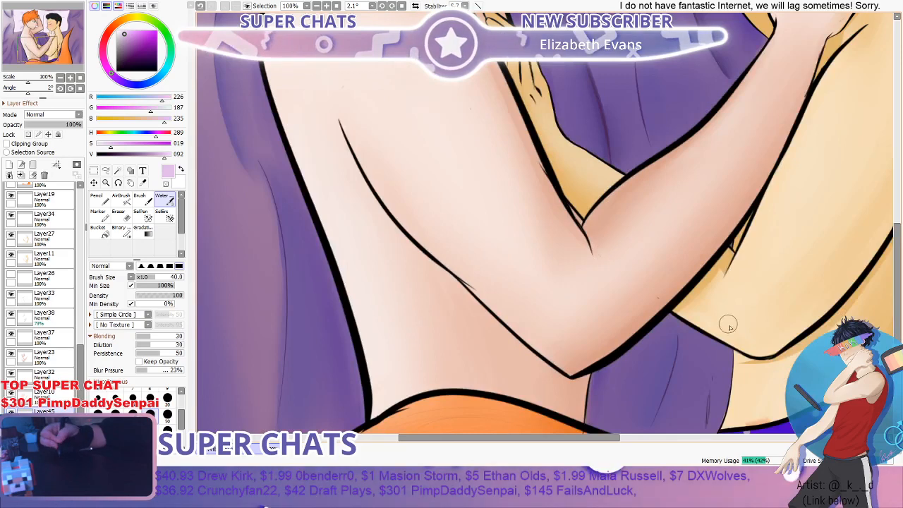
pyautogui.scroll(2, 729, 326)
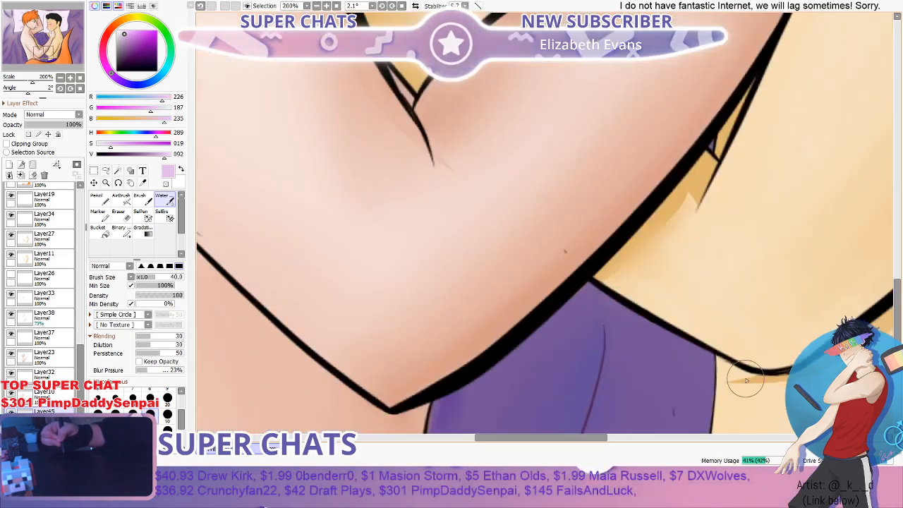
pyautogui.scroll(-2, 747, 381)
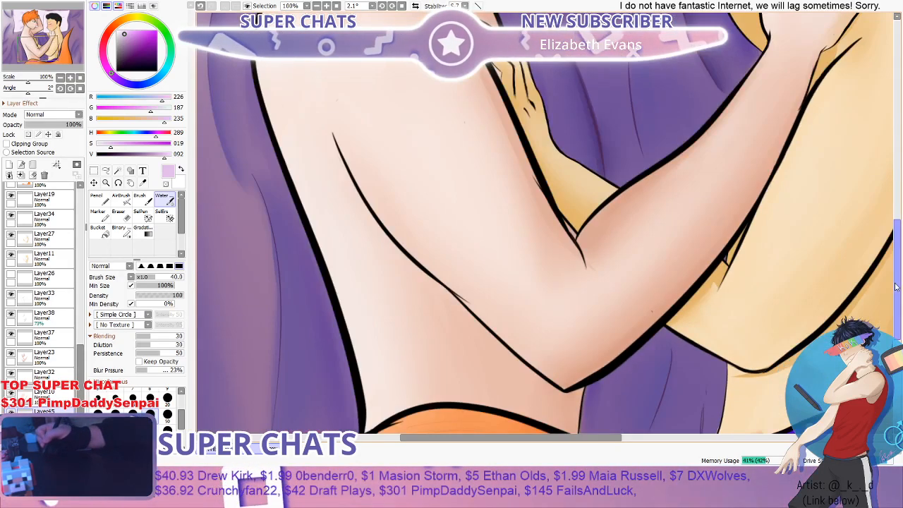
# - Compare the shading of the two pillows up close and review the balance of the full painting
pyautogui.moveTo(896, 287); pyautogui.dragTo(895, 146)
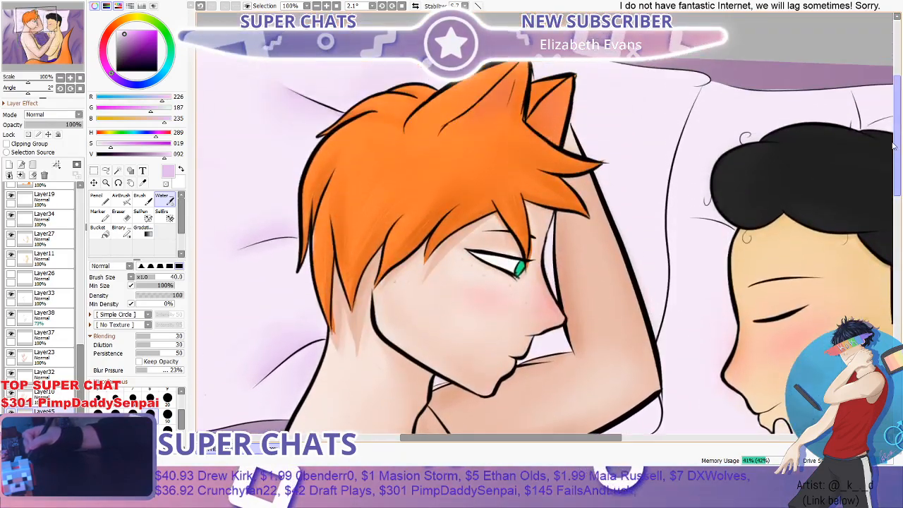
pyautogui.scroll(-1, 527, 223)
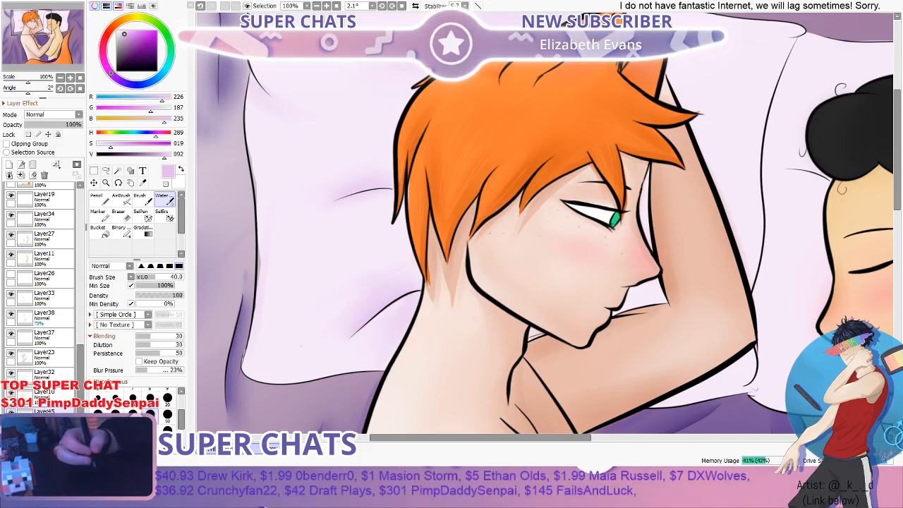
pyautogui.press('pagedown')
pyautogui.press('pagedown')
pyautogui.press('pagedown')
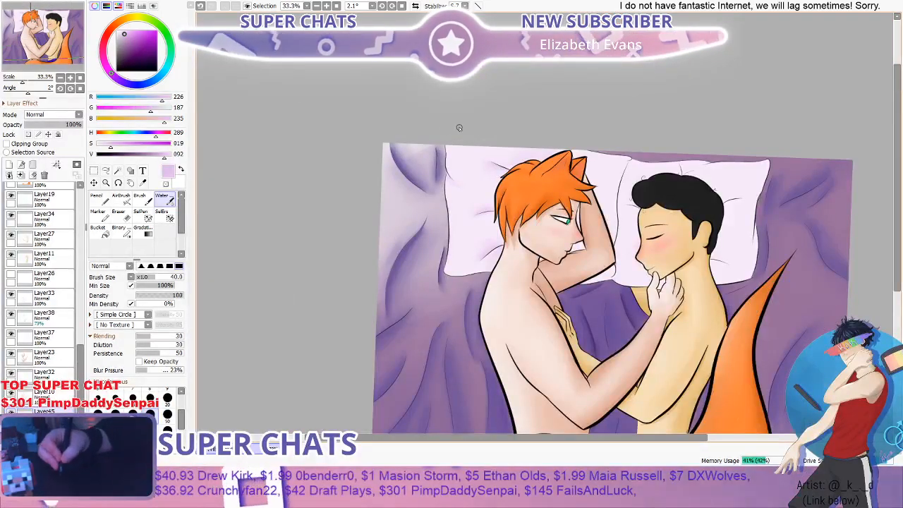
pyautogui.scroll(3, 577, 170)
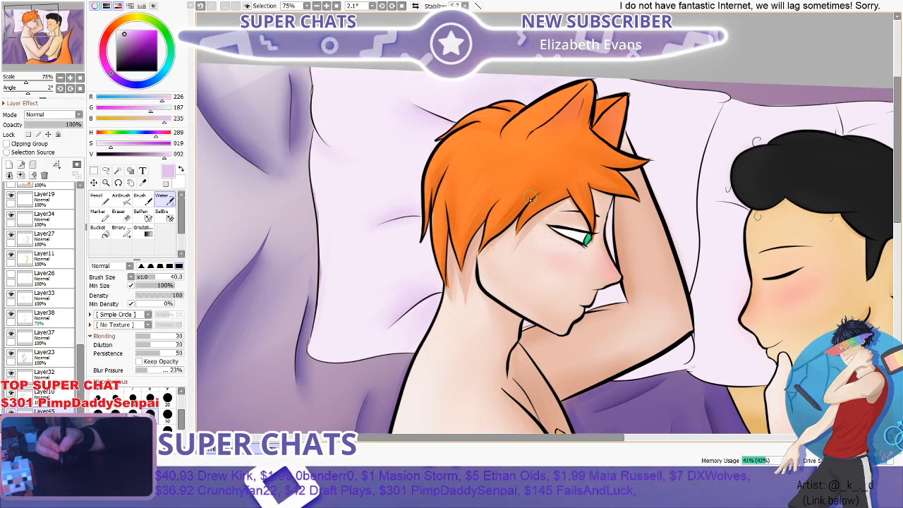
pyautogui.scroll(-3, 478, 186)
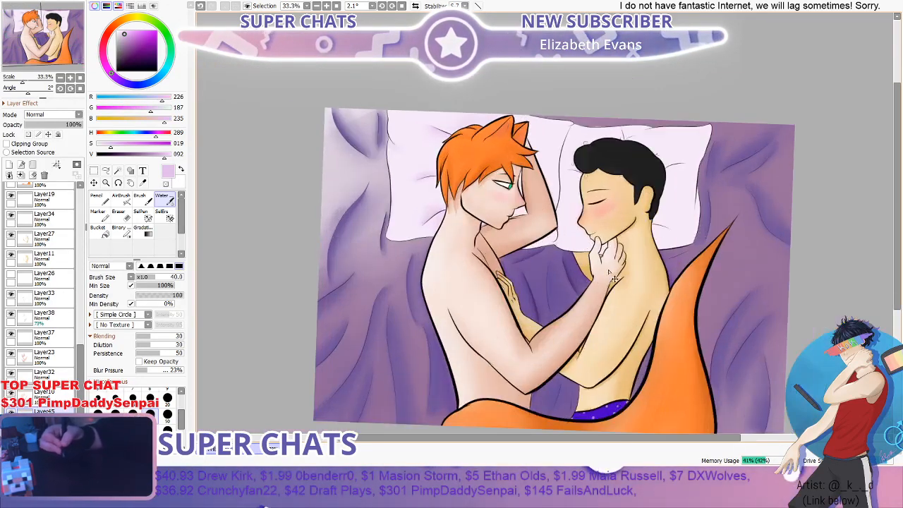
pyautogui.moveTo(897, 176); pyautogui.dragTo(897, 211)
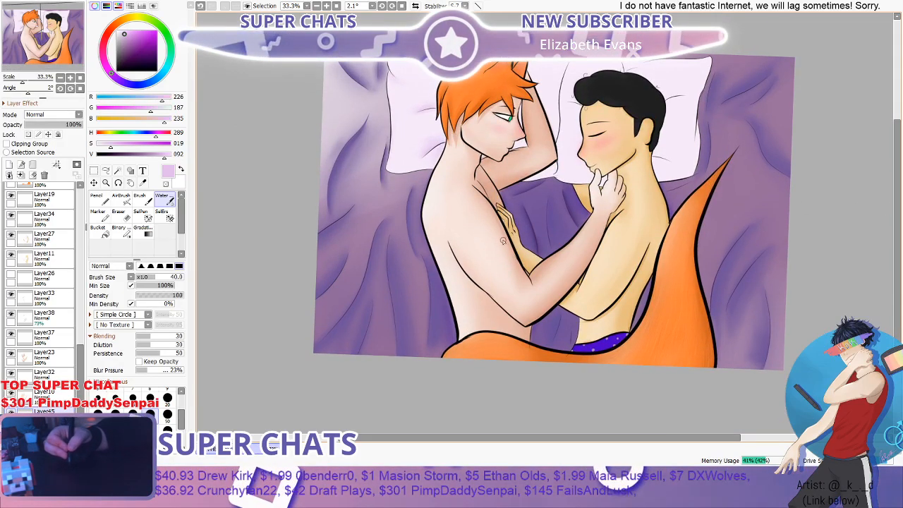
# - Examine the two figures' arms, torsos and faces up close and against the full painting for unshaded areas
pyautogui.scroll(3, 503, 241)
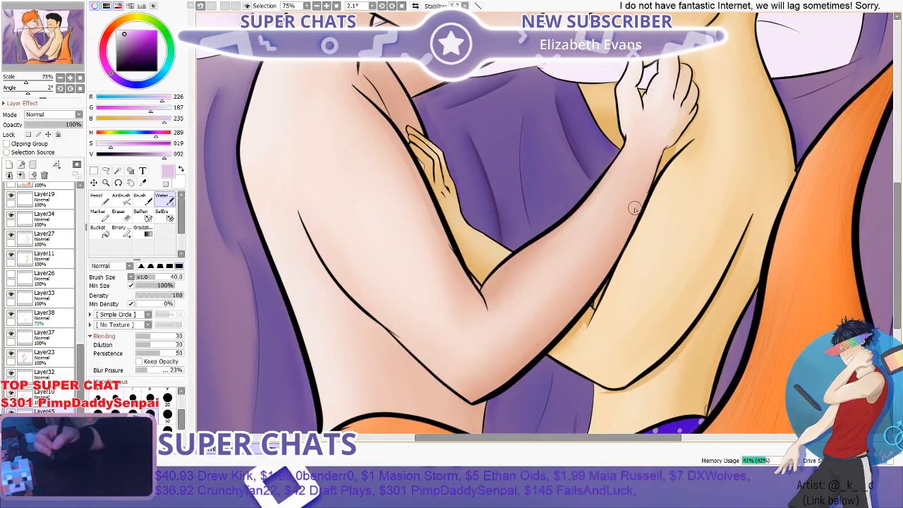
pyautogui.scroll(-2, 535, 225)
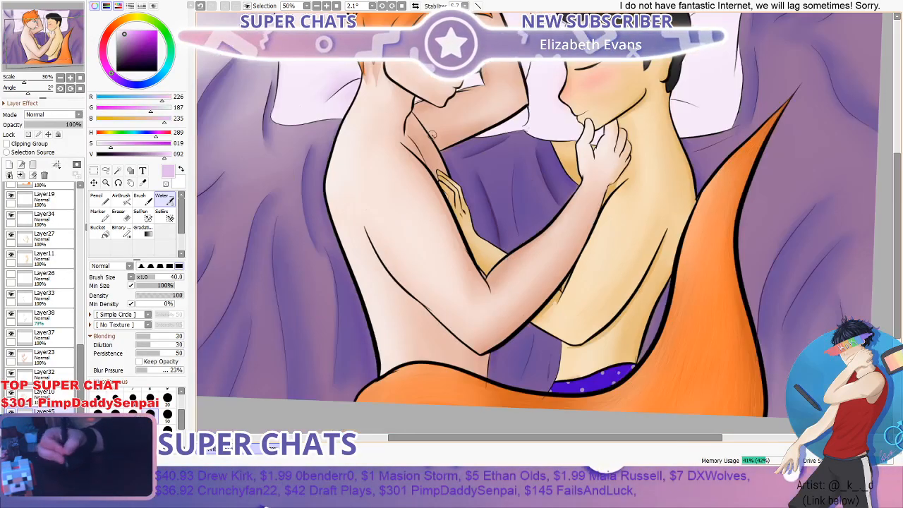
pyautogui.scroll(-1, 432, 135)
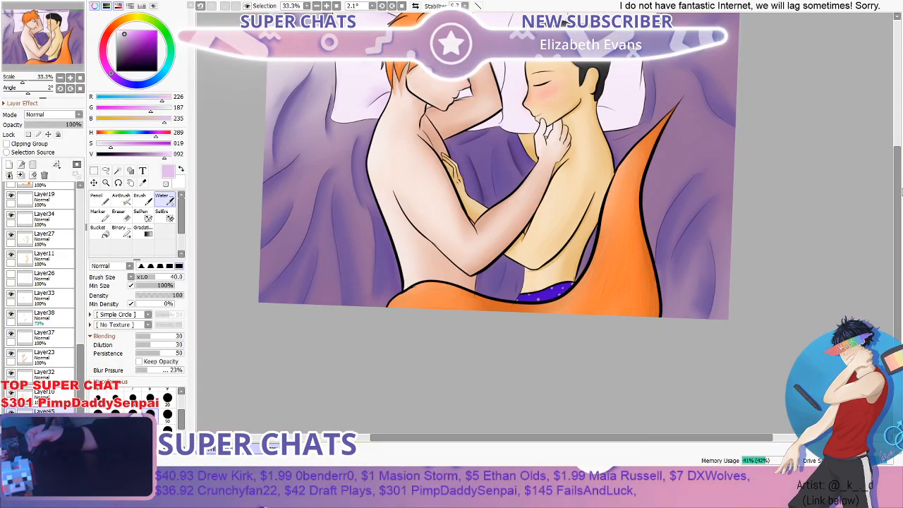
pyautogui.moveTo(901, 191); pyautogui.dragTo(900, 157)
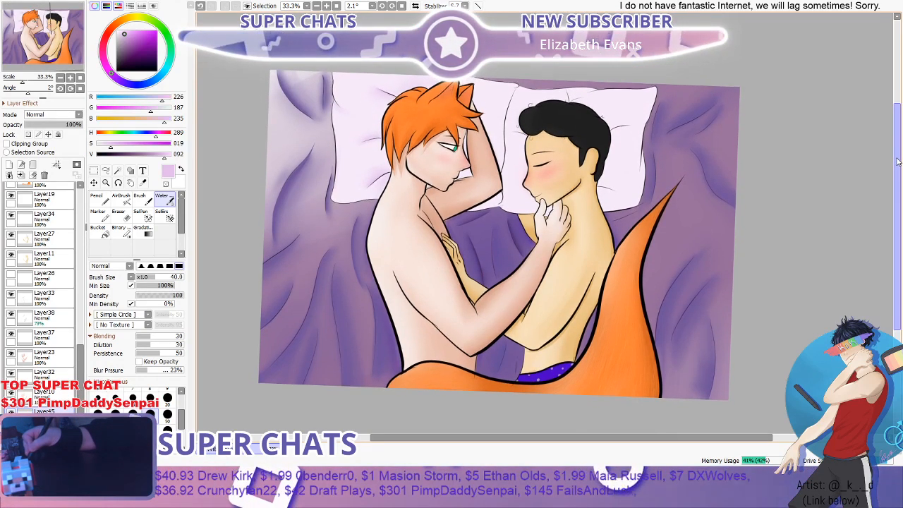
pyautogui.moveTo(898, 161); pyautogui.dragTo(897, 160)
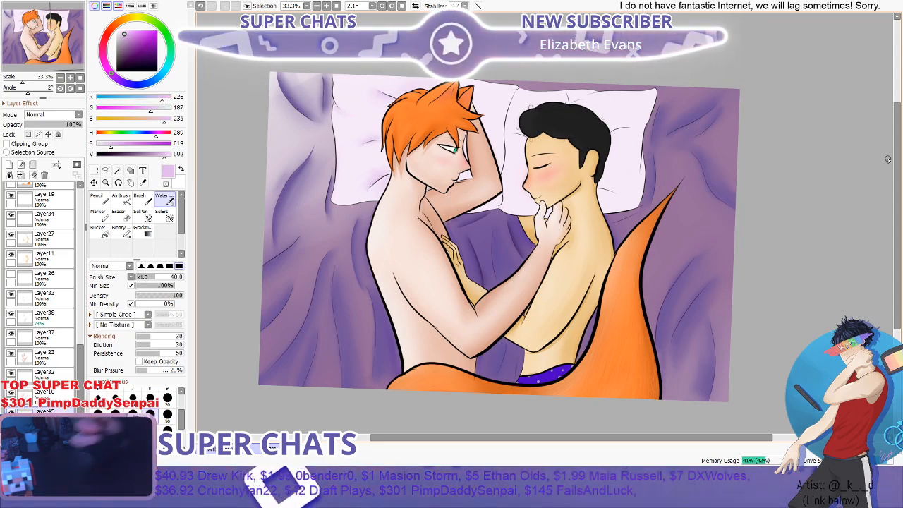
pyautogui.scroll(3, 713, 126)
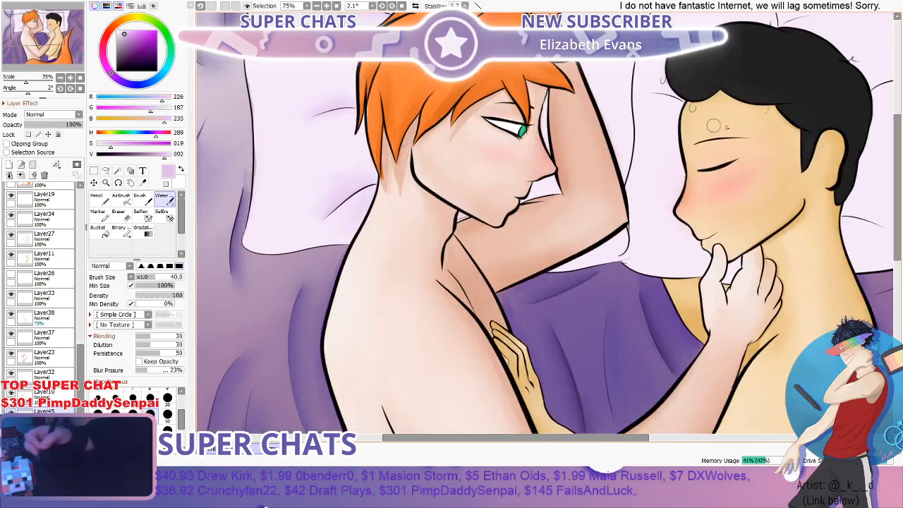
pyautogui.moveTo(899, 177); pyautogui.dragTo(899, 132)
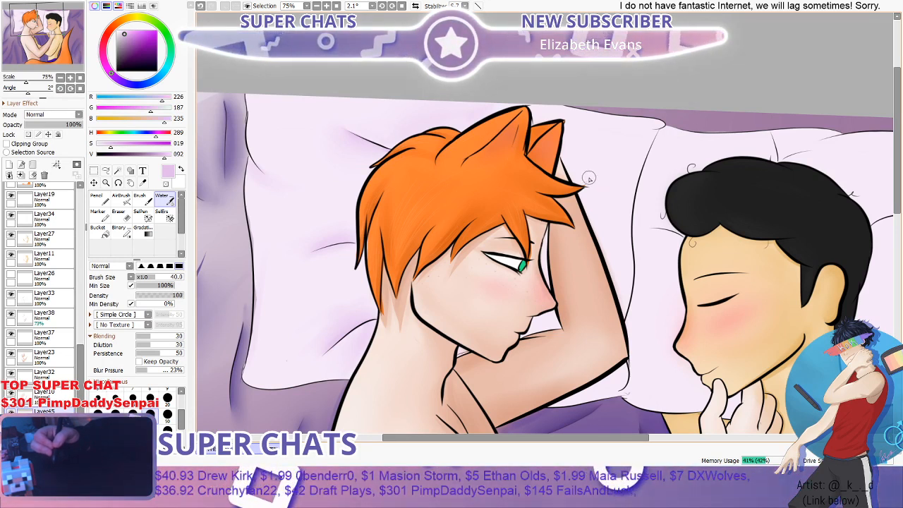
pyautogui.scroll(-3, 581, 182)
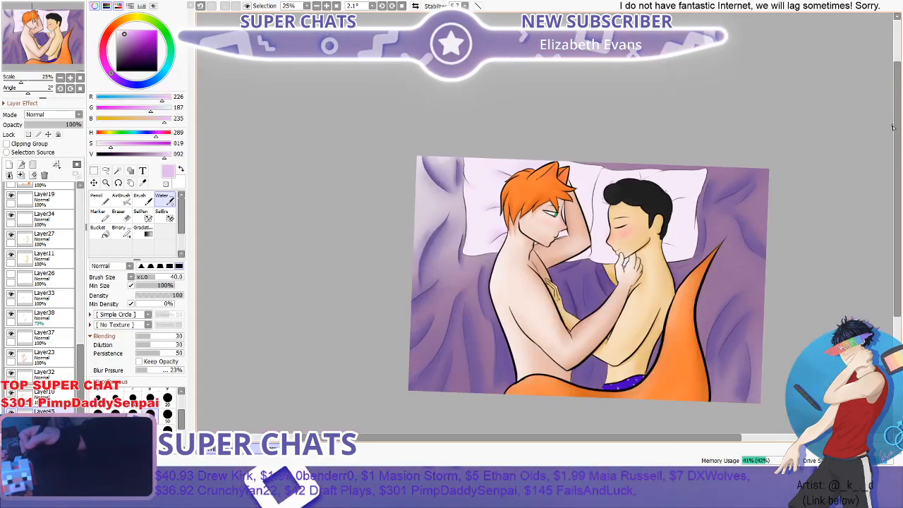
# - Check the orange tail, the bedsheet and the black-haired figure's pillow for areas still lacking shading
pyautogui.moveTo(898, 136); pyautogui.dragTo(897, 212)
pyautogui.scroll(1, 888, 163)
pyautogui.scroll(1, 888, 167)
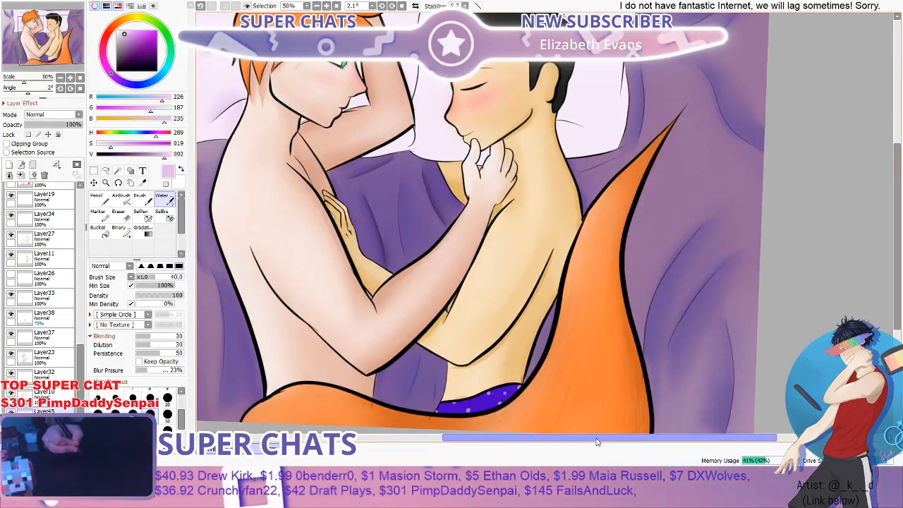
pyautogui.moveTo(598, 442); pyautogui.dragTo(539, 444)
pyautogui.moveTo(898, 195); pyautogui.dragTo(898, 173)
pyautogui.scroll(-1, 897, 180)
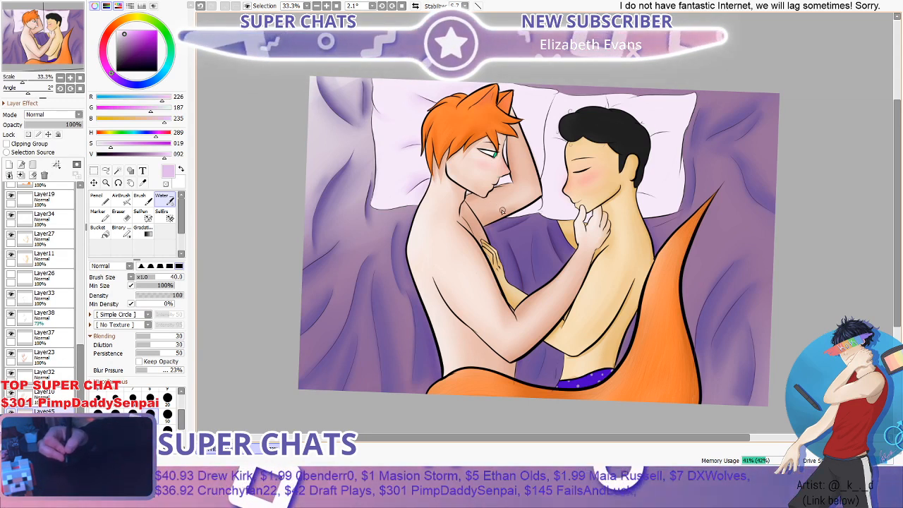
pyautogui.moveTo(899, 179); pyautogui.dragTo(899, 175)
pyautogui.scroll(2, 594, 122)
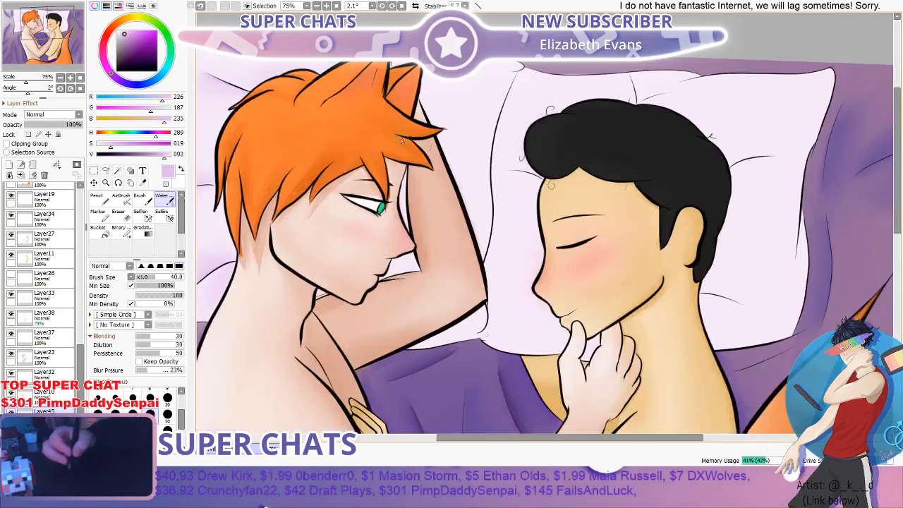
pyautogui.scroll(-2, 436, 124)
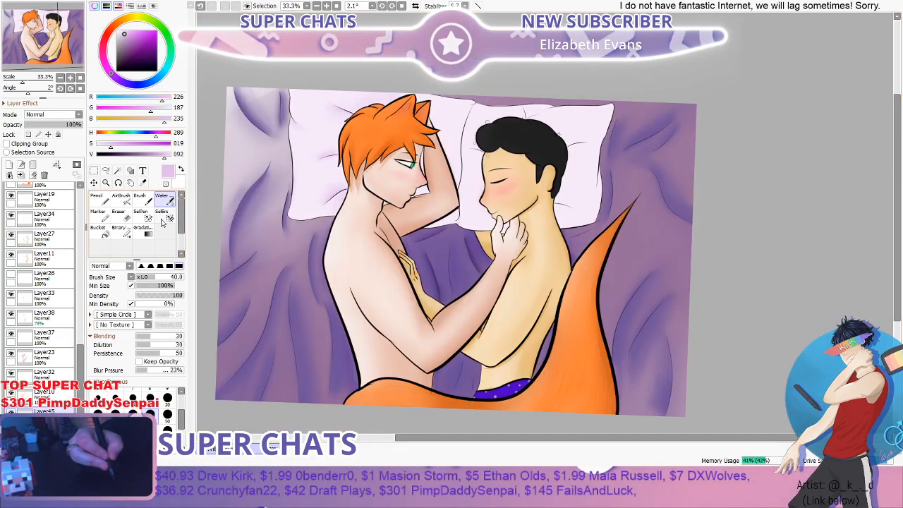
pyautogui.scroll(3, 500, 208)
pyautogui.scroll(-2, 499, 208)
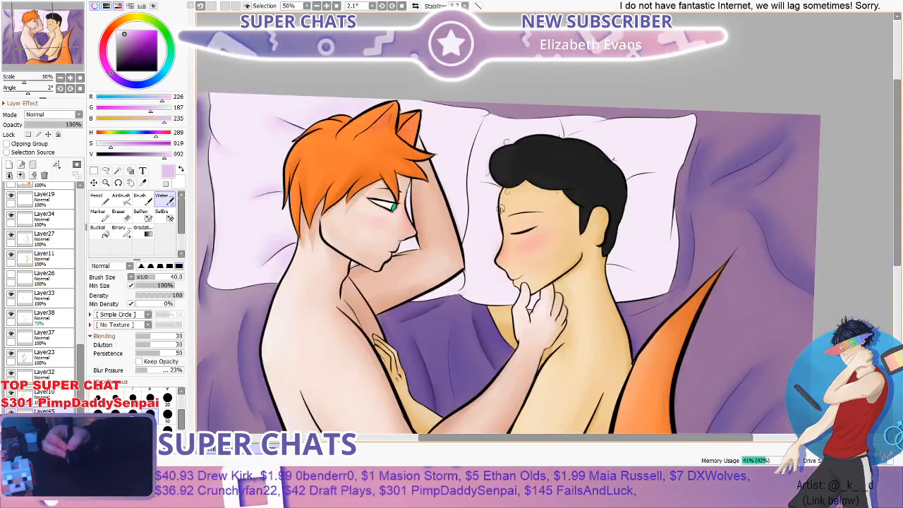
# - Paint lilac shadows along the pillow creases by the black-haired figure's forehead and above his hair with the Pencil at size 40
pyautogui.scroll(2, 500, 208)
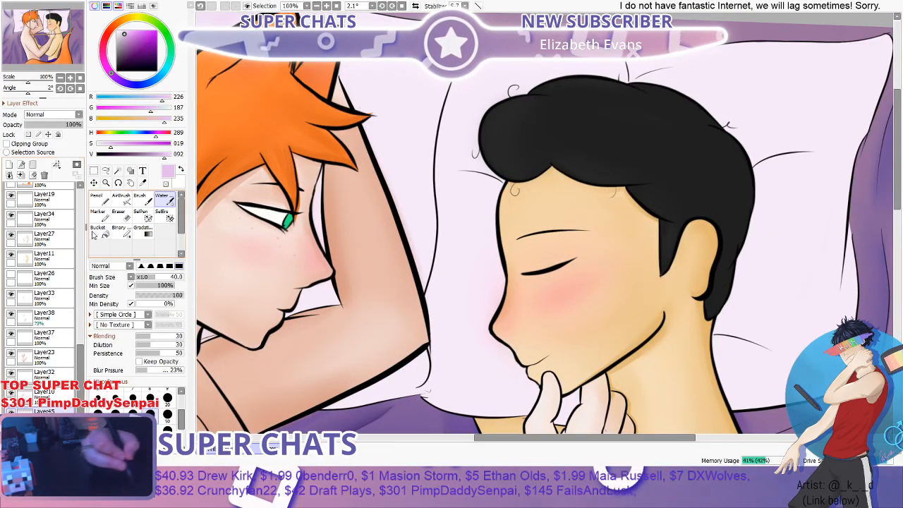
pyautogui.click(103, 202)
pyautogui.scroll(2, 531, 182)
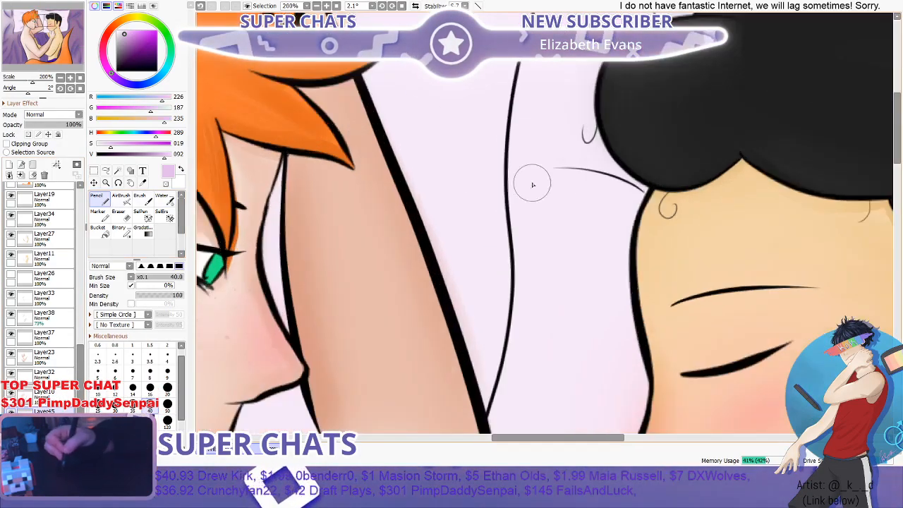
pyautogui.moveTo(672, 189); pyautogui.dragTo(577, 165)
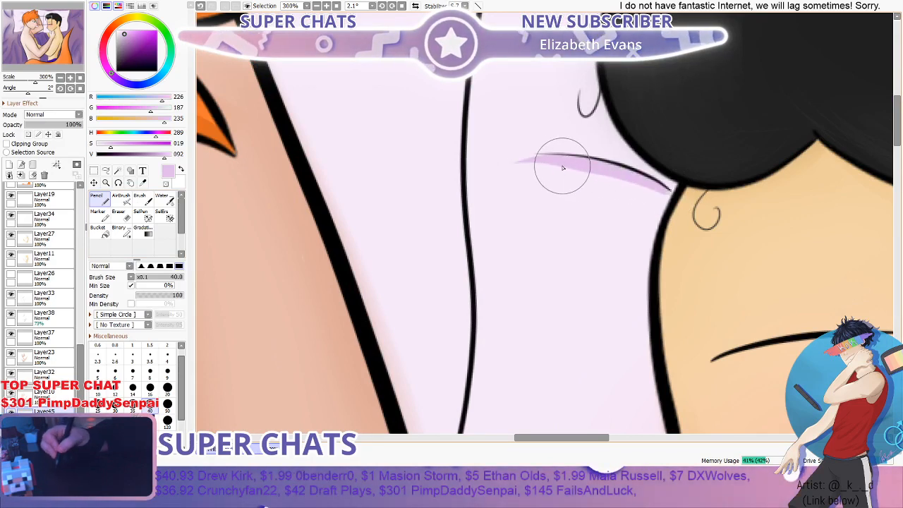
pyautogui.scroll(-4, 563, 167)
pyautogui.scroll(3, 743, 76)
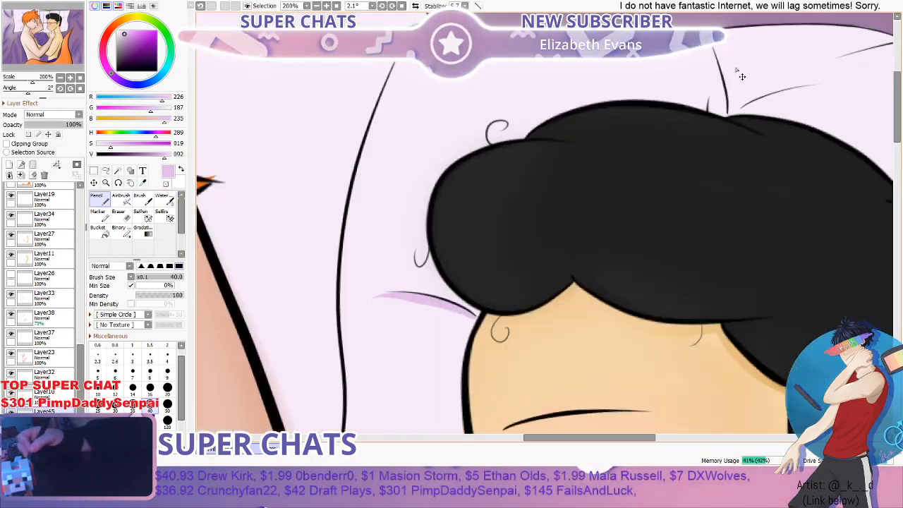
pyautogui.moveTo(715, 50); pyautogui.dragTo(727, 114)
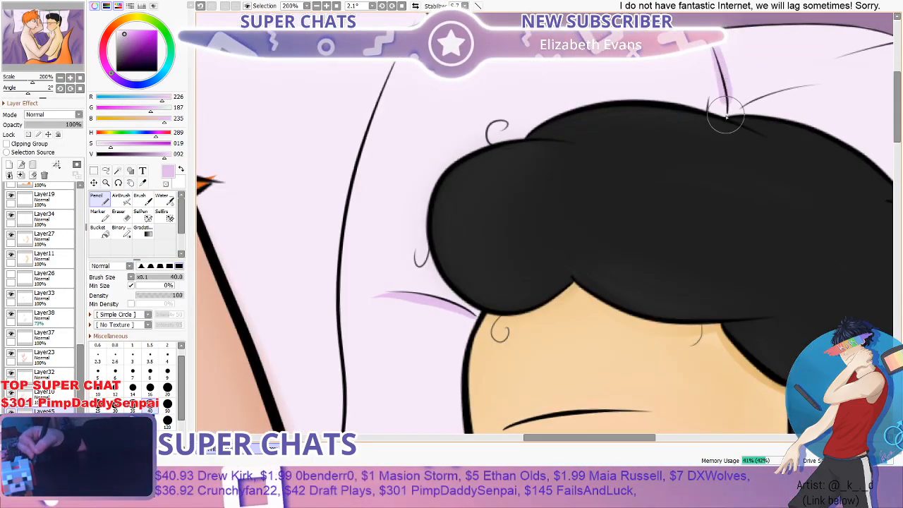
# - Add lilac Pencil shadows along the pillow creases behind the black-haired figure's head and neck
pyautogui.scroll(-4, 827, 85)
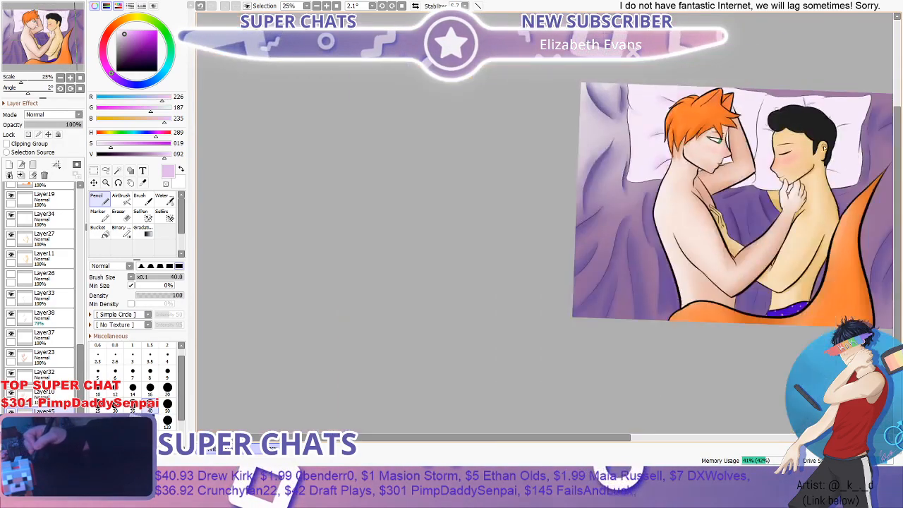
pyautogui.scroll(3, 780, 83)
pyautogui.moveTo(782, 75)
pyautogui.mouseDown()
pyautogui.moveTo(835, 56)
pyautogui.moveTo(874, 54)
pyautogui.mouseUp()
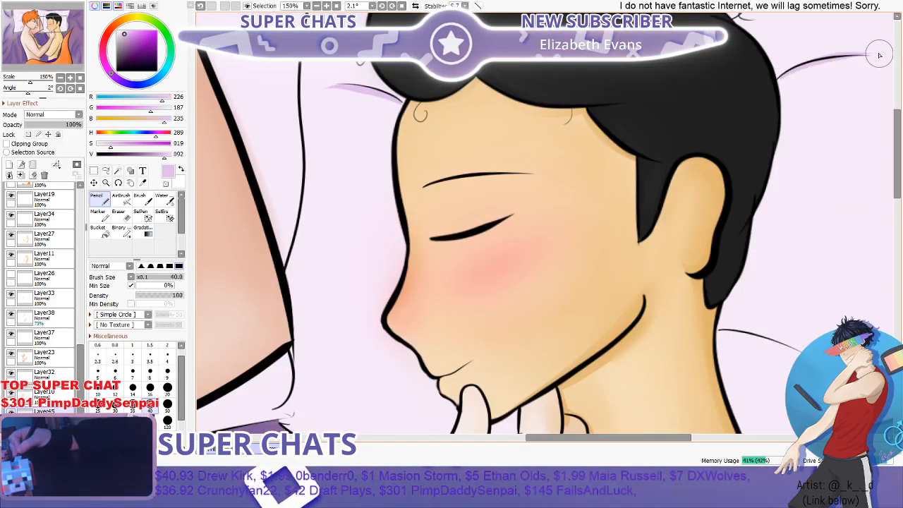
pyautogui.scroll(-4, 870, 51)
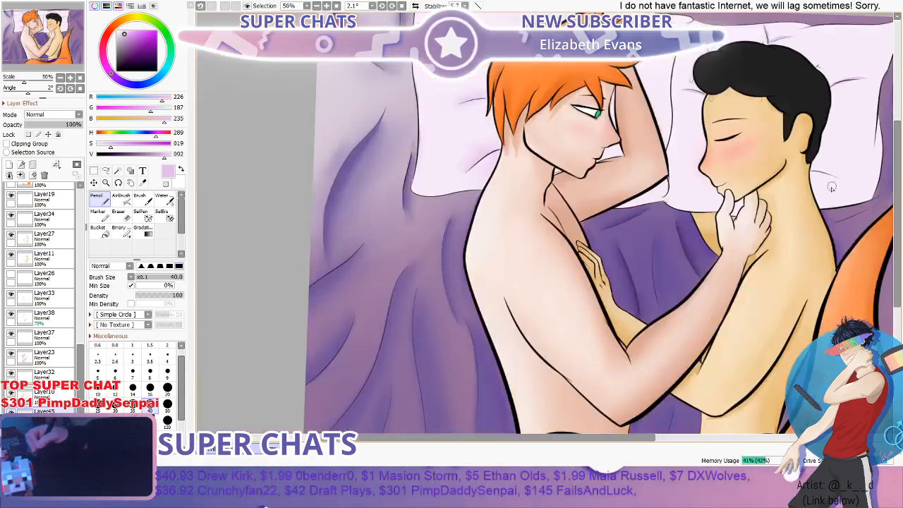
pyautogui.scroll(4, 802, 167)
pyautogui.scroll(-3, 878, 163)
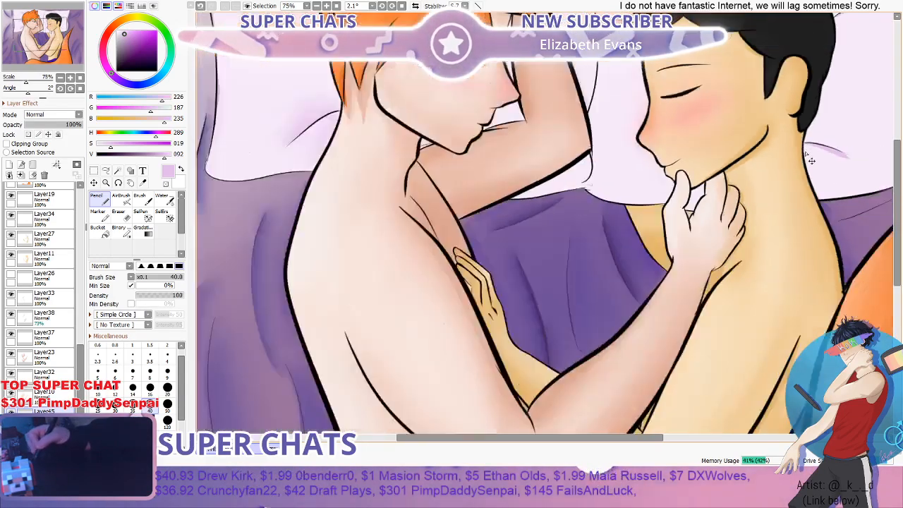
pyautogui.moveTo(560, 438); pyautogui.dragTo(600, 439)
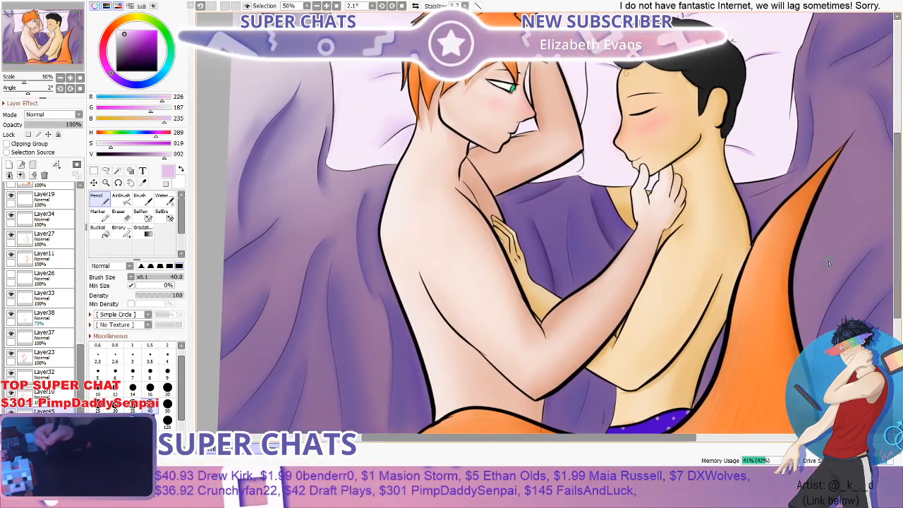
pyautogui.moveTo(897, 216); pyautogui.dragTo(898, 174)
pyautogui.scroll(1, 807, 203)
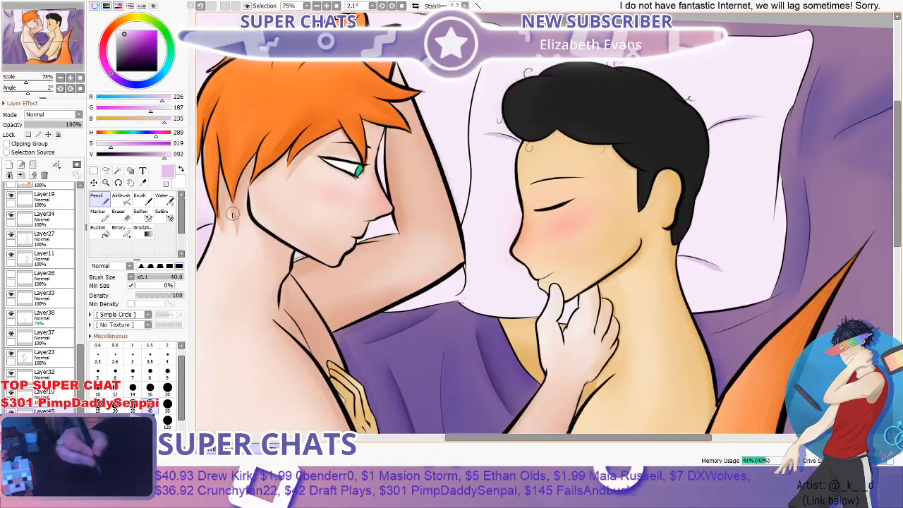
# - Soften the crease shadows on the black-haired figure's pillow using the Brush and Water tools at size 40
pyautogui.press('b')
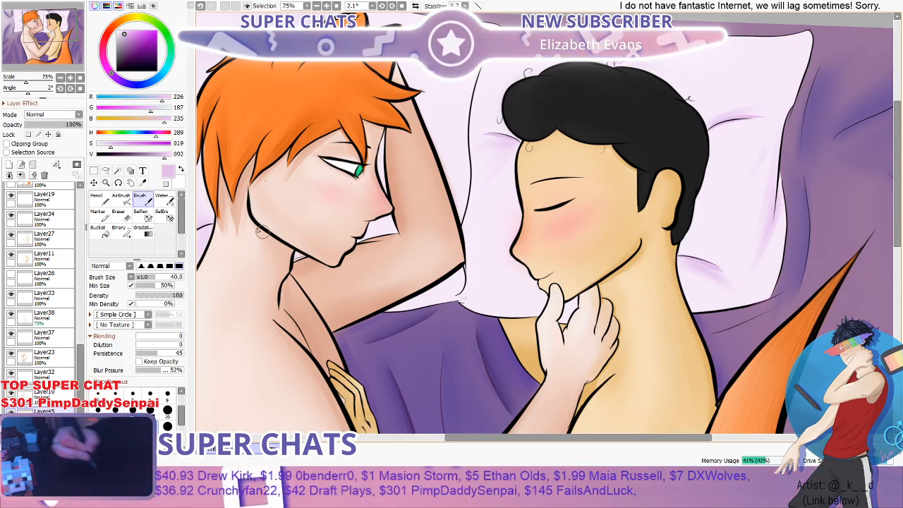
pyautogui.click(168, 203)
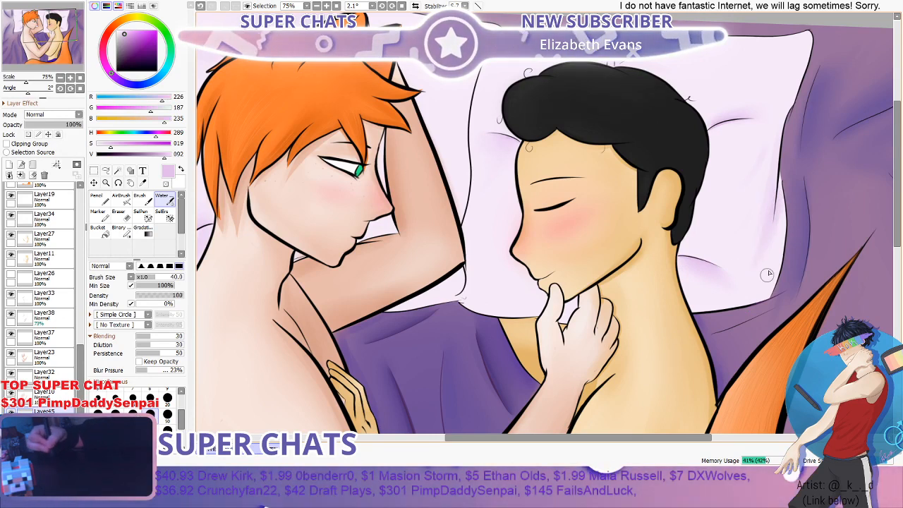
pyautogui.scroll(-2, 744, 304)
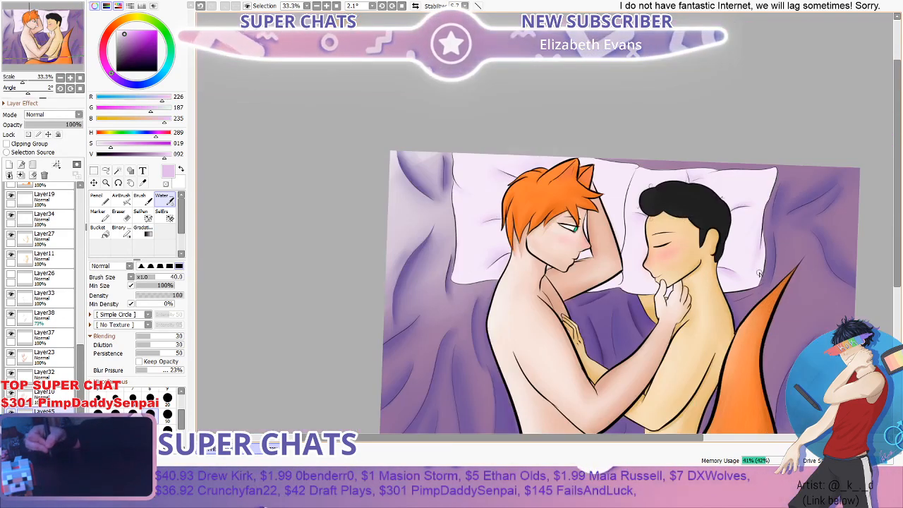
pyautogui.scroll(1, 648, 275)
pyautogui.scroll(-1, 542, 216)
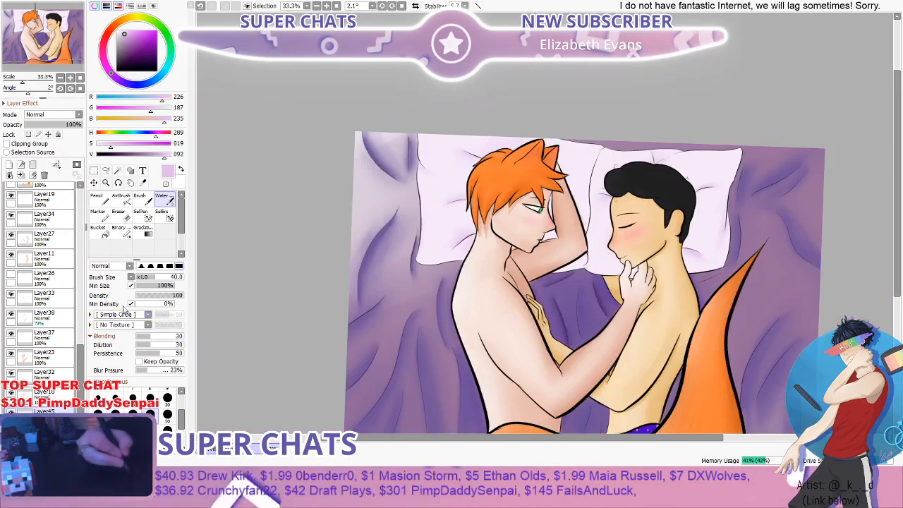
# - Airbrush soft shadows over both pillows at size 300 in a darker purple, RGB 180, 118, 194
pyautogui.click(123, 200)
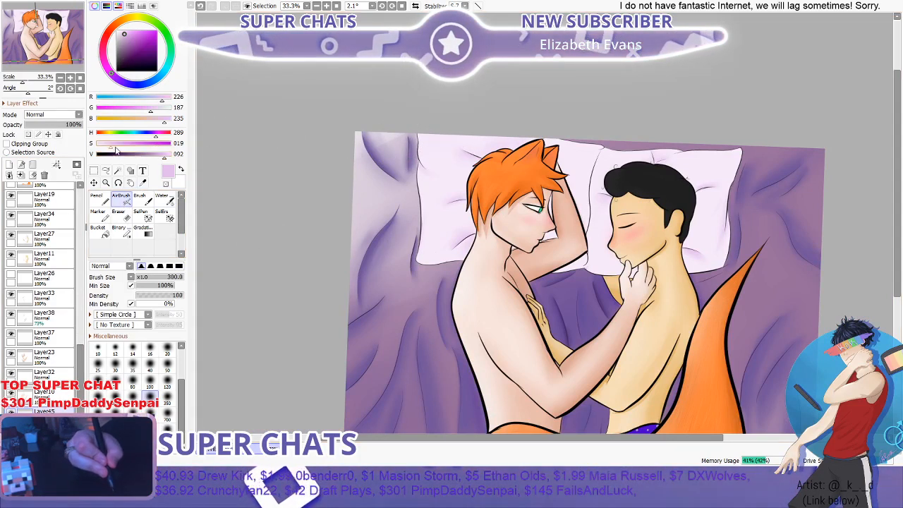
pyautogui.click(129, 40)
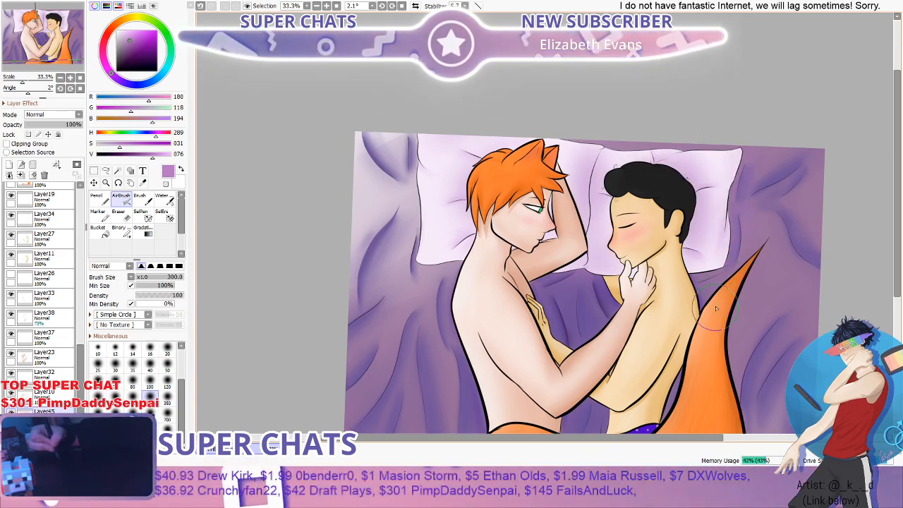
pyautogui.scroll(-2, 773, 175)
pyautogui.scroll(2, 748, 244)
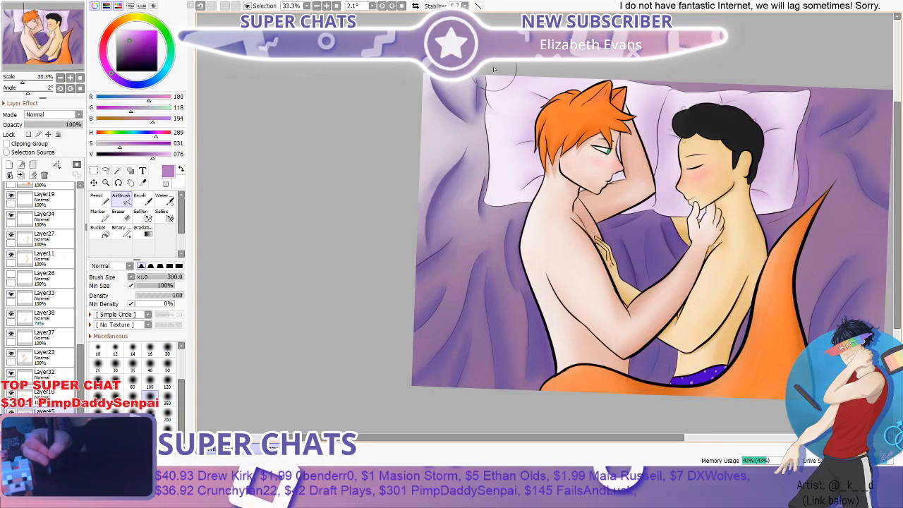
# - Show the blue striped overlay on Layer22 and review its lighting effect over the whole painting
pyautogui.click(80, 238)
pyautogui.click(80, 239)
pyautogui.moveTo(79, 239); pyautogui.dragTo(80, 220)
pyautogui.click(10, 209)
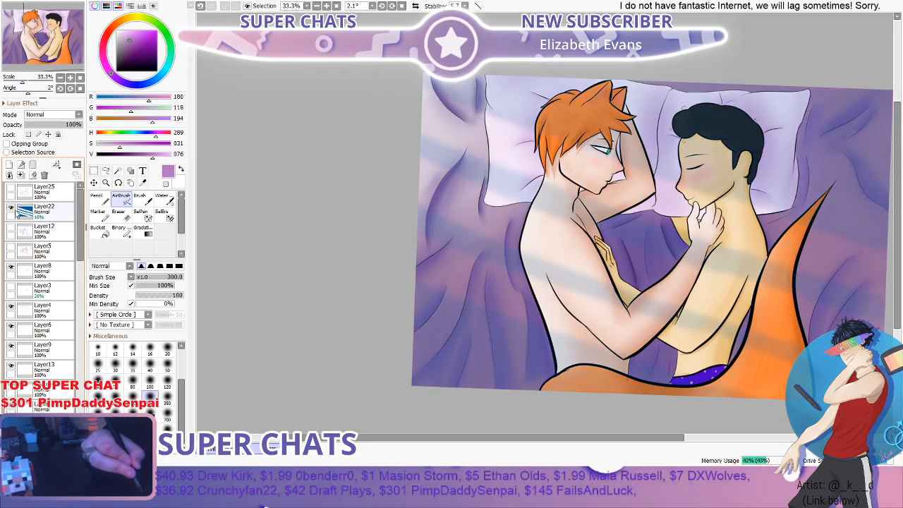
pyautogui.scroll(-1, 418, 168)
pyautogui.scroll(2, 702, 138)
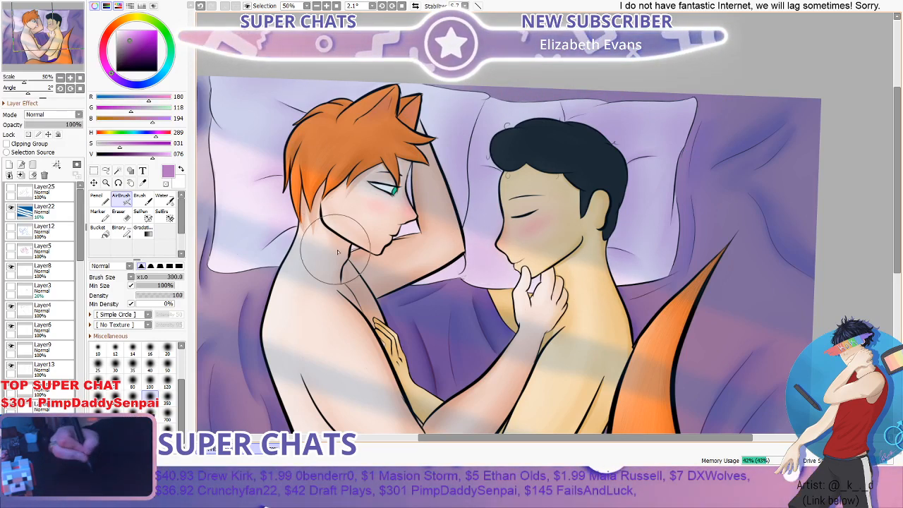
pyautogui.scroll(-2, 430, 275)
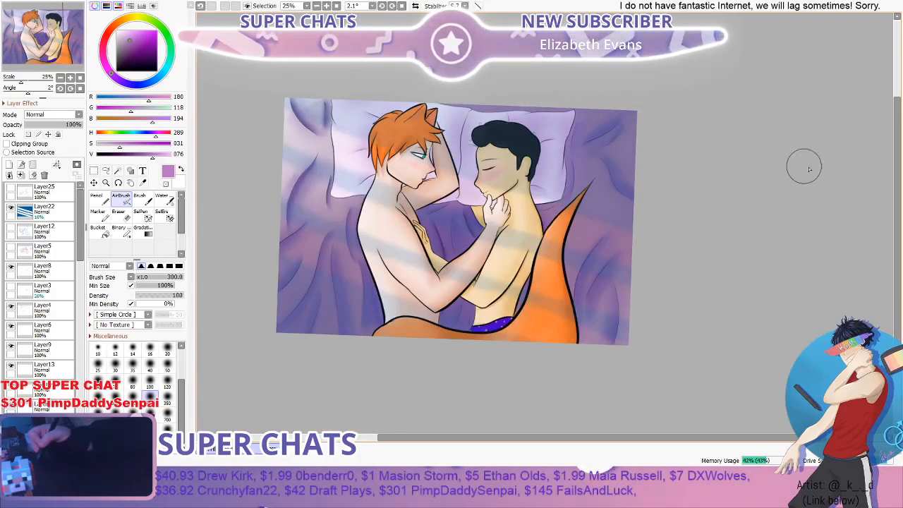
pyautogui.scroll(2, 811, 169)
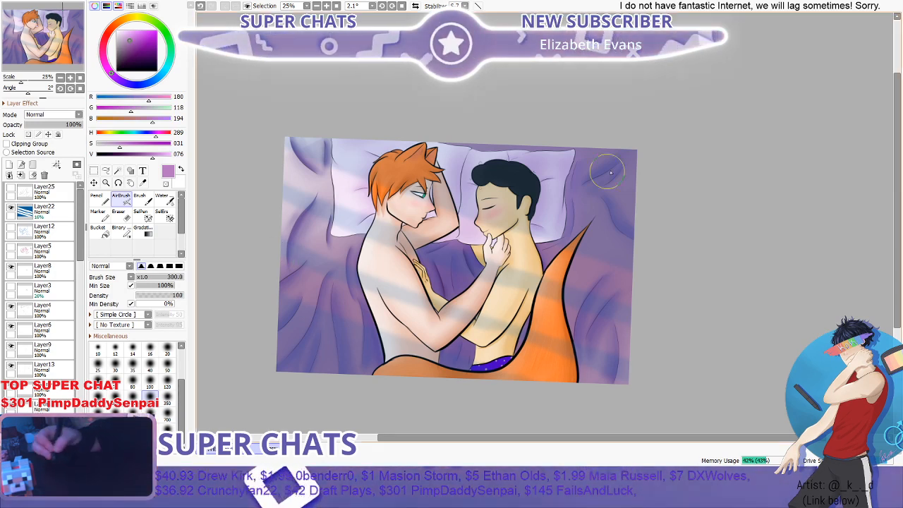
# - Set the opacity of the striped overlay on Layer22 to 23% and check it over the whole painting
pyautogui.scroll(-1, 687, 166)
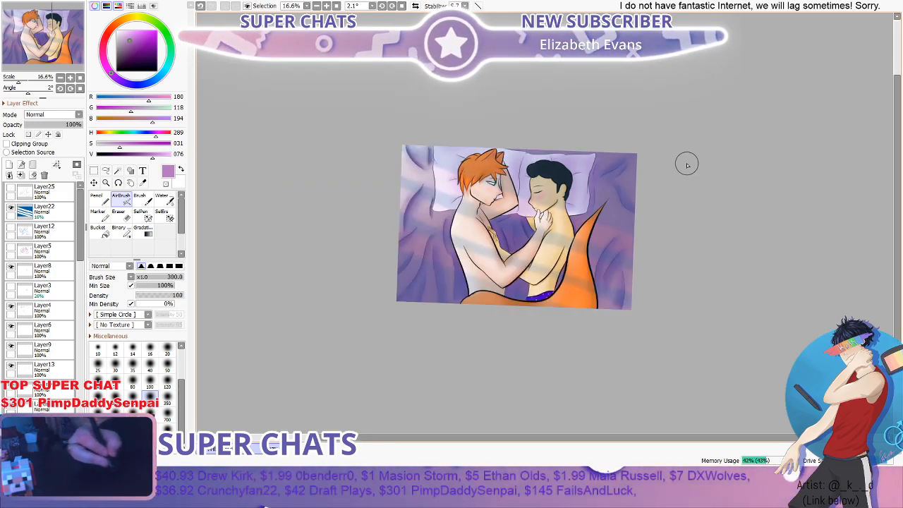
pyautogui.scroll(1, 687, 165)
pyautogui.click(44, 210)
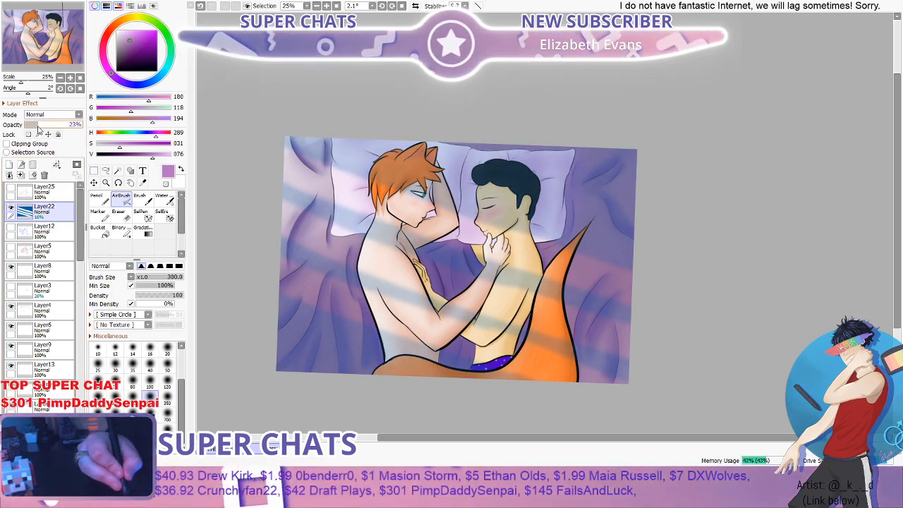
pyautogui.moveTo(41, 127)
pyautogui.mouseDown()
pyautogui.moveTo(90, 132)
pyautogui.moveTo(38, 132)
pyautogui.mouseUp()
pyautogui.scroll(-1, 514, 195)
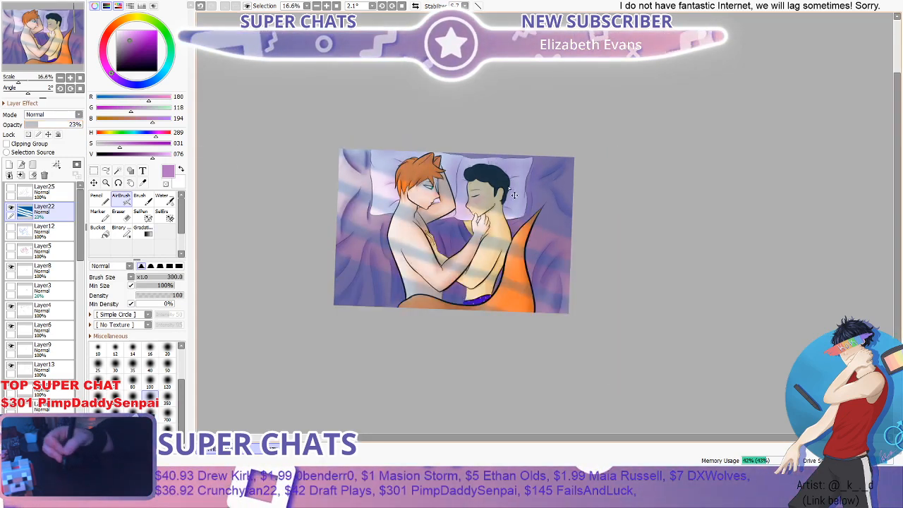
pyautogui.moveTo(514, 194); pyautogui.dragTo(512, 205)
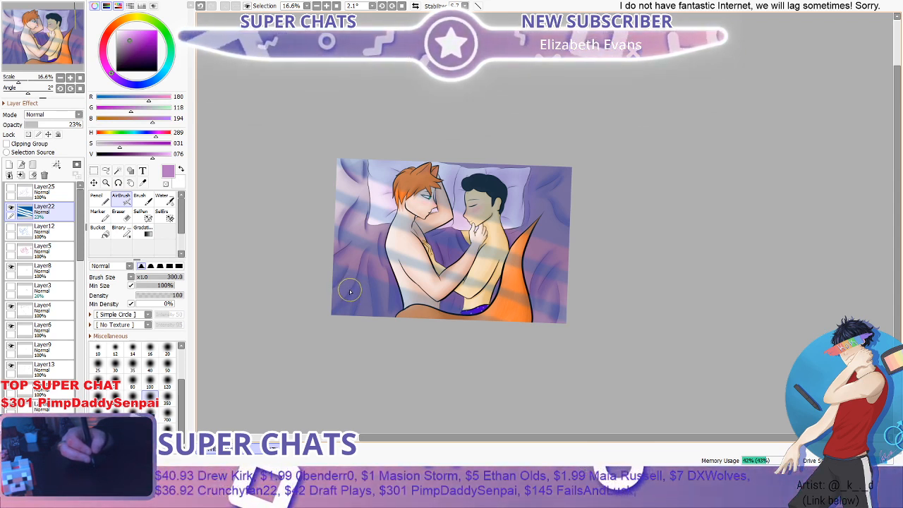
# - Add a new layer directly above Layer12 for the orange-haired figure's eye and hide the striped overlay on Layer22
pyautogui.scroll(2, 343, 254)
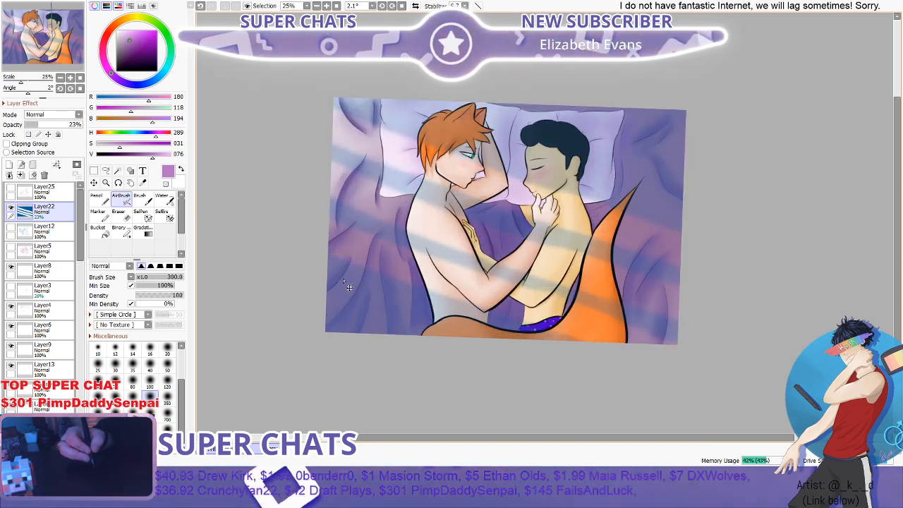
pyautogui.scroll(6, 487, 164)
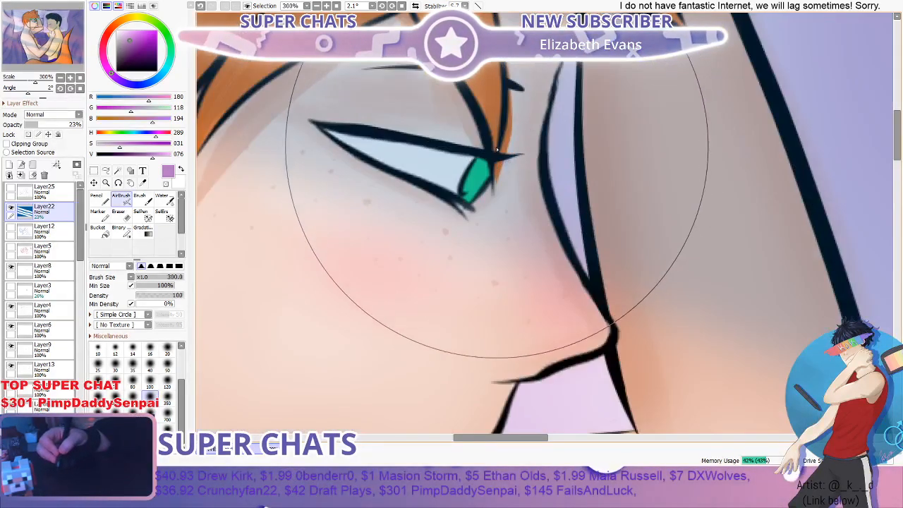
pyautogui.moveTo(80, 247)
pyautogui.mouseDown()
pyautogui.moveTo(80, 307)
pyautogui.moveTo(79, 243)
pyautogui.mouseUp()
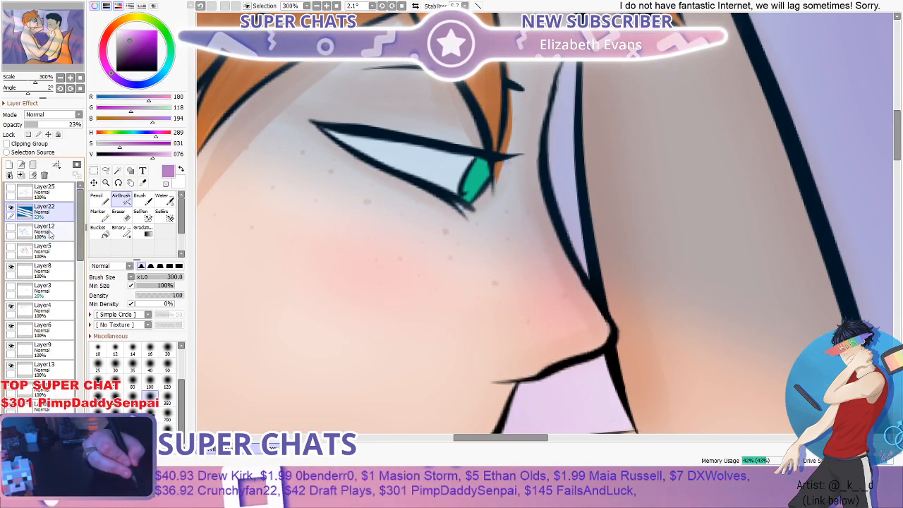
pyautogui.click(51, 227)
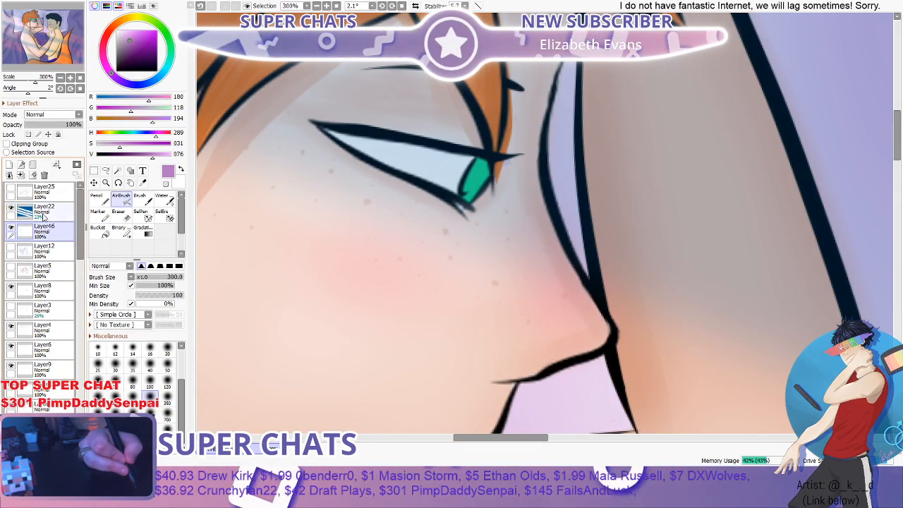
pyautogui.click(12, 210)
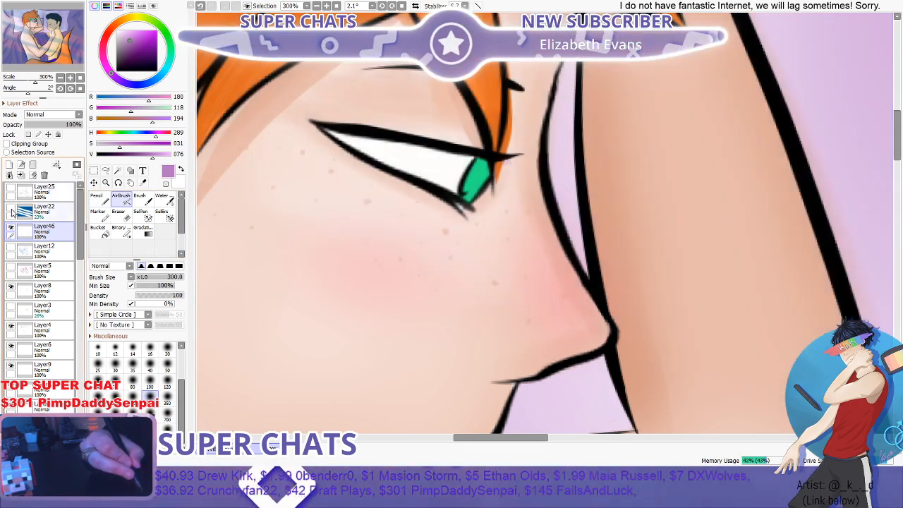
# - Shade the orange-haired figure's iris with the Pencil in a deeper version of its sampled green, RGB 0, 191, 95
pyautogui.click(143, 183)
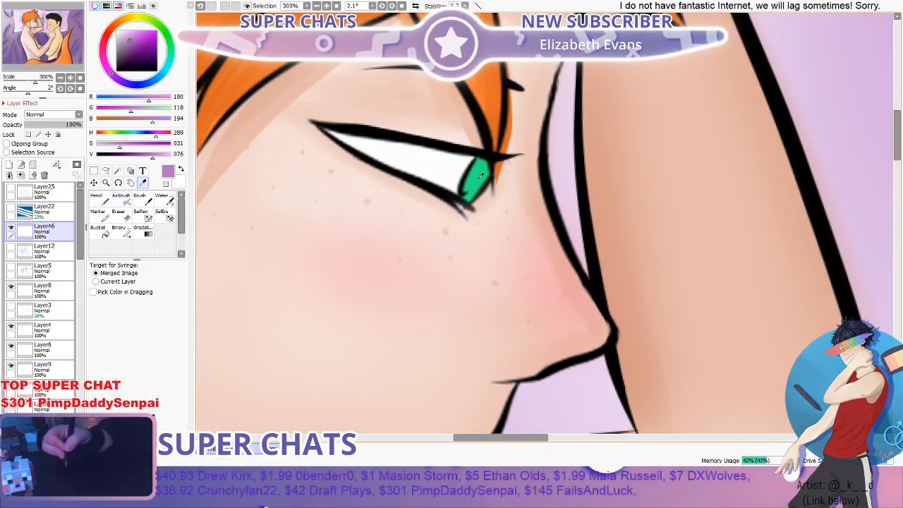
pyautogui.click(480, 176)
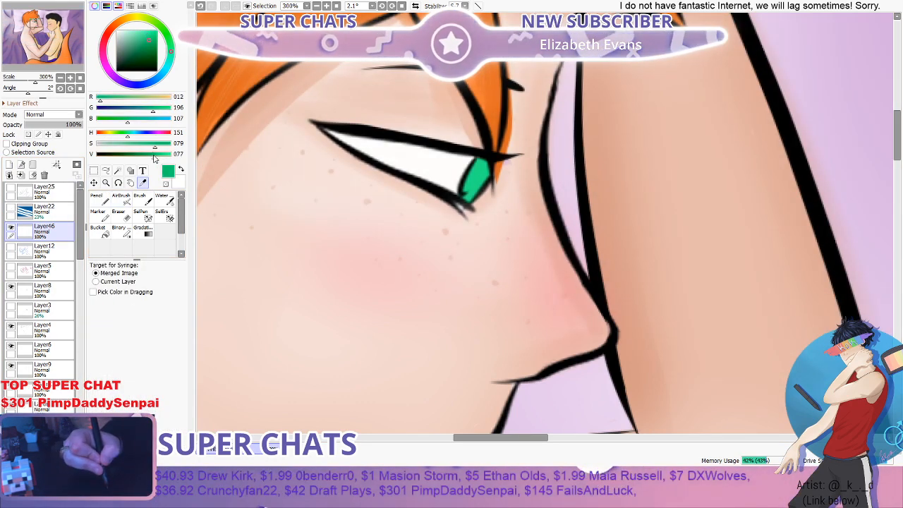
pyautogui.moveTo(154, 148); pyautogui.dragTo(161, 150)
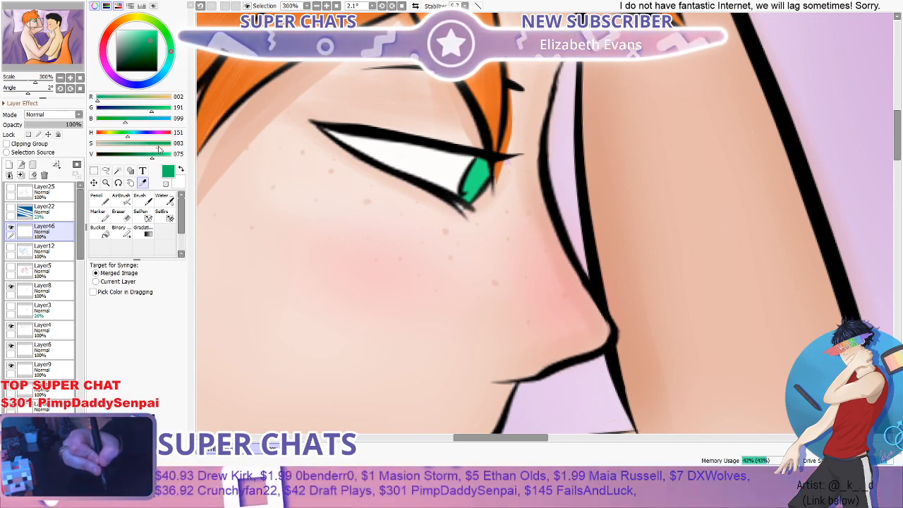
pyautogui.click(98, 198)
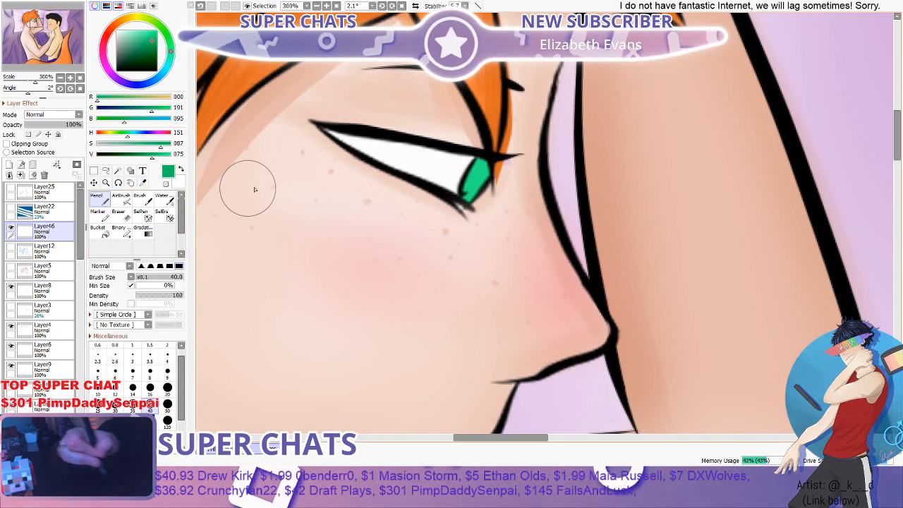
pyautogui.scroll(2, 487, 164)
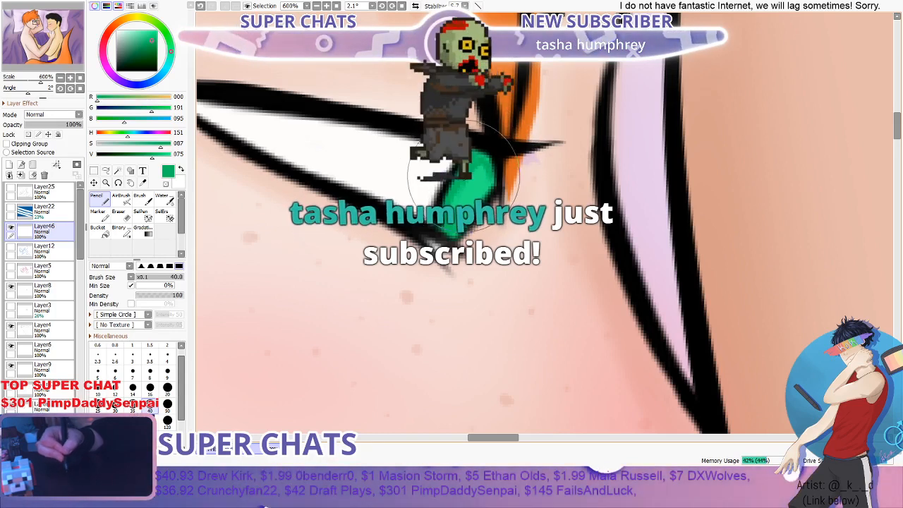
# - Blend the first green shading in the iris with the Water tool at size 4
pyautogui.click(163, 200)
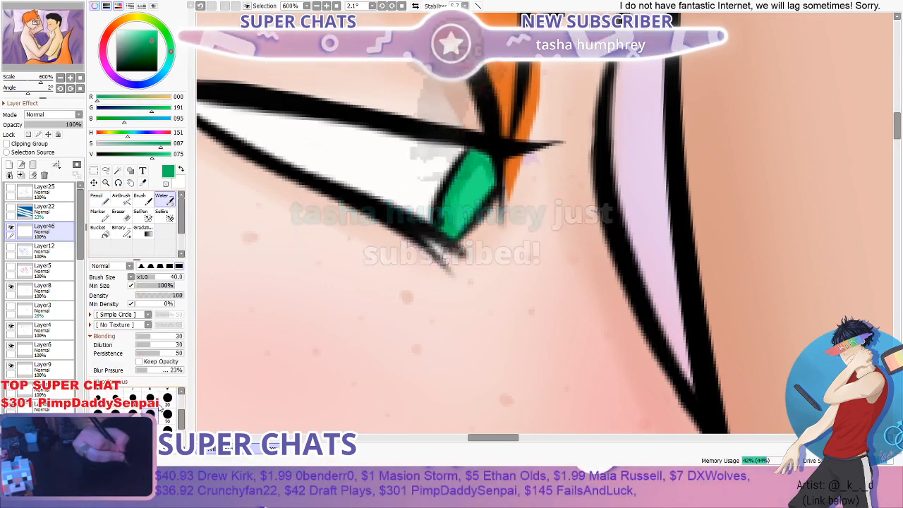
pyautogui.moveTo(181, 419); pyautogui.dragTo(182, 408)
pyautogui.click(168, 407)
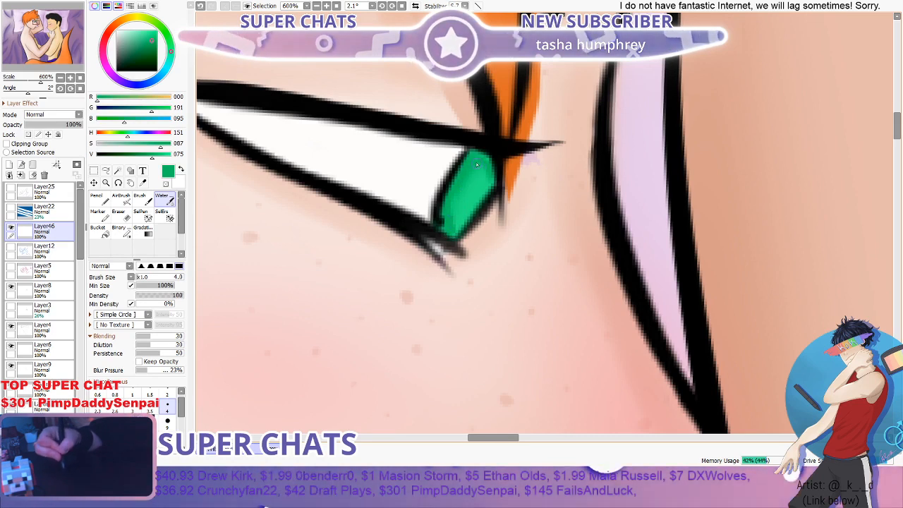
pyautogui.scroll(-6, 501, 169)
pyautogui.scroll(5, 499, 172)
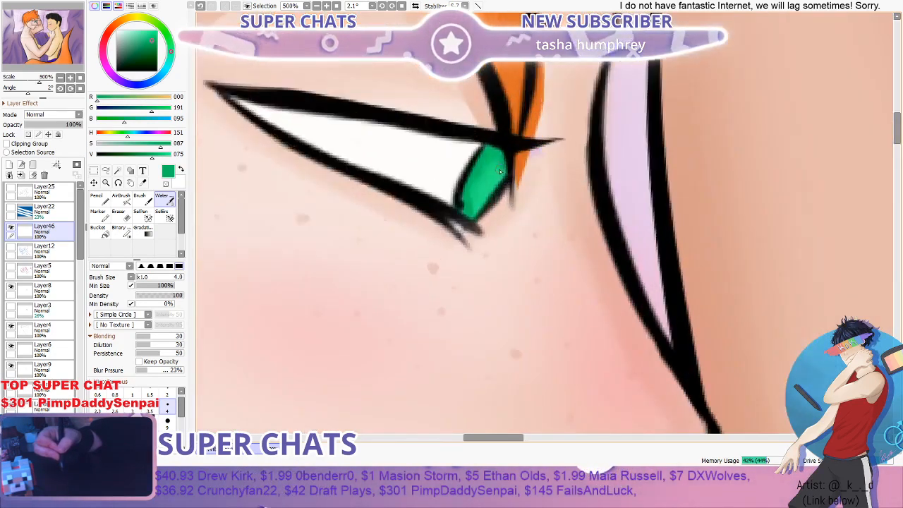
# - Add darker green Pencil shadows, down to RGB 0, 128, 43, along the iris edge and blend them with the Water tool
pyautogui.scroll(1, 500, 172)
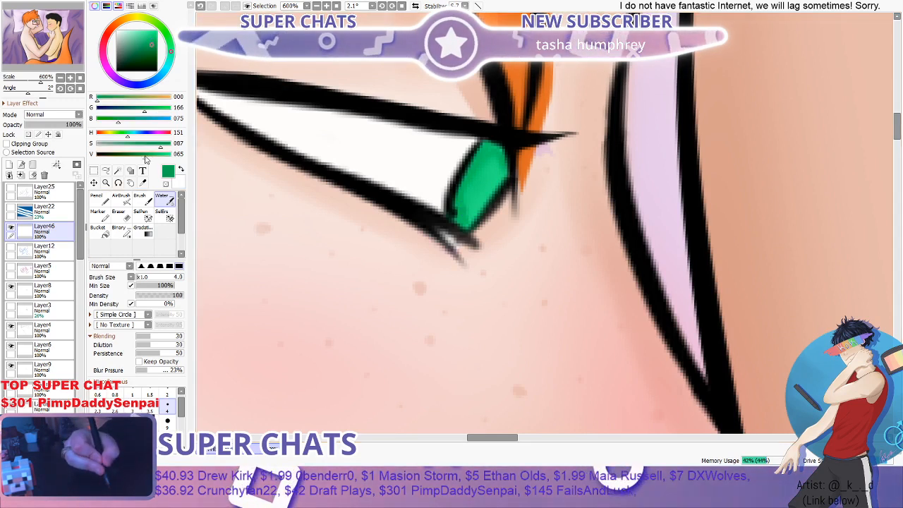
pyautogui.click(105, 202)
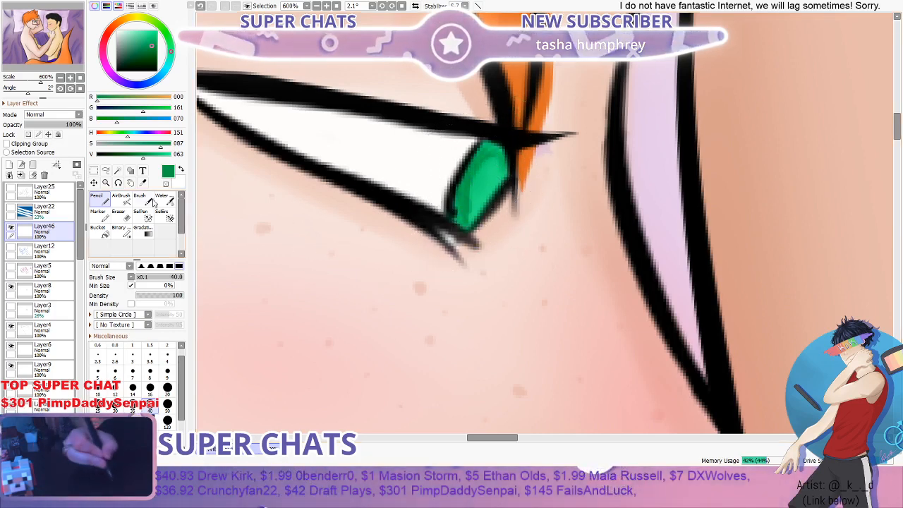
pyautogui.click(133, 154)
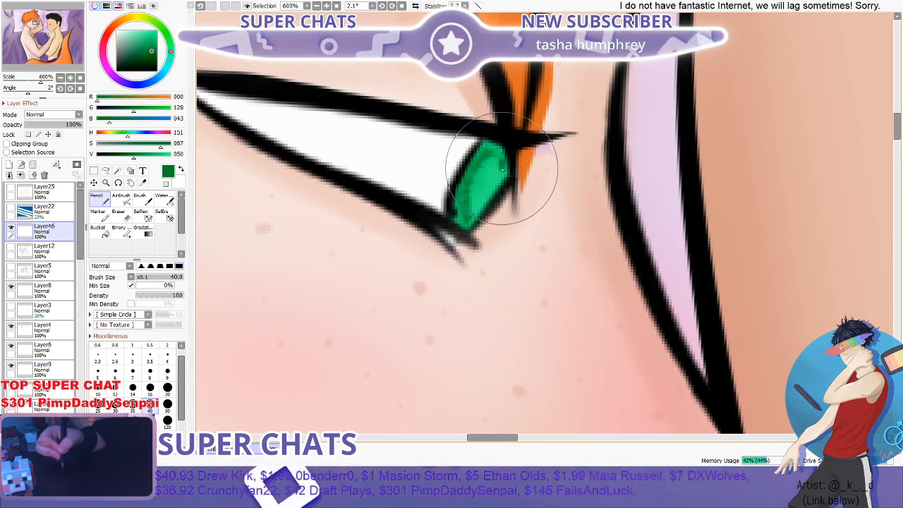
pyautogui.moveTo(491, 157); pyautogui.dragTo(478, 170)
pyautogui.click(164, 200)
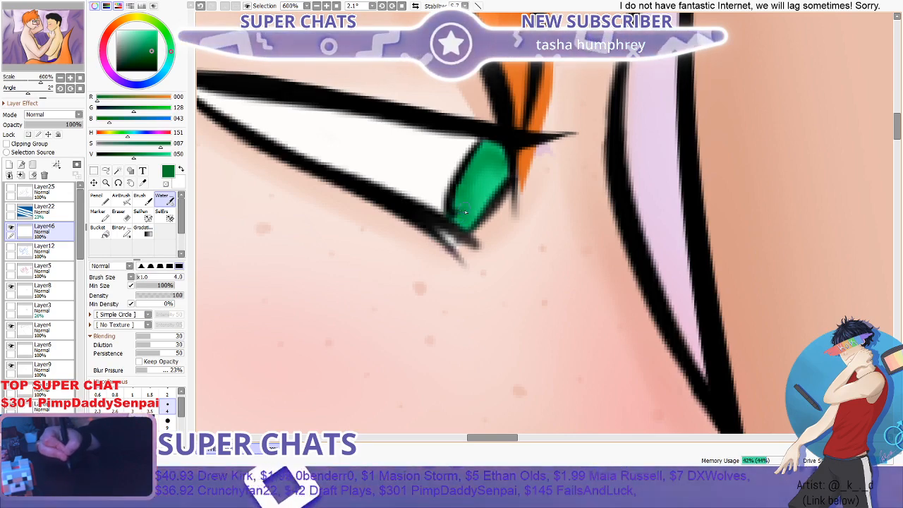
pyautogui.scroll(-5, 468, 213)
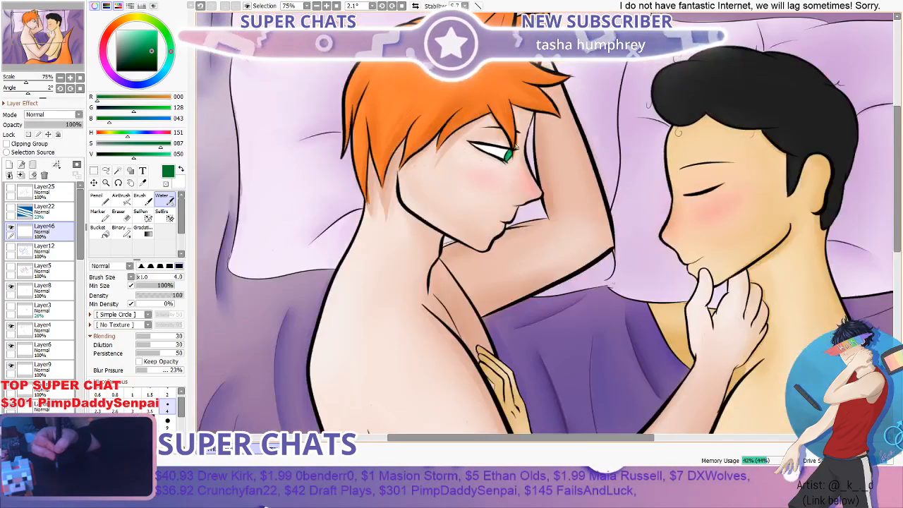
pyautogui.scroll(1, 514, 164)
pyautogui.scroll(4, 515, 164)
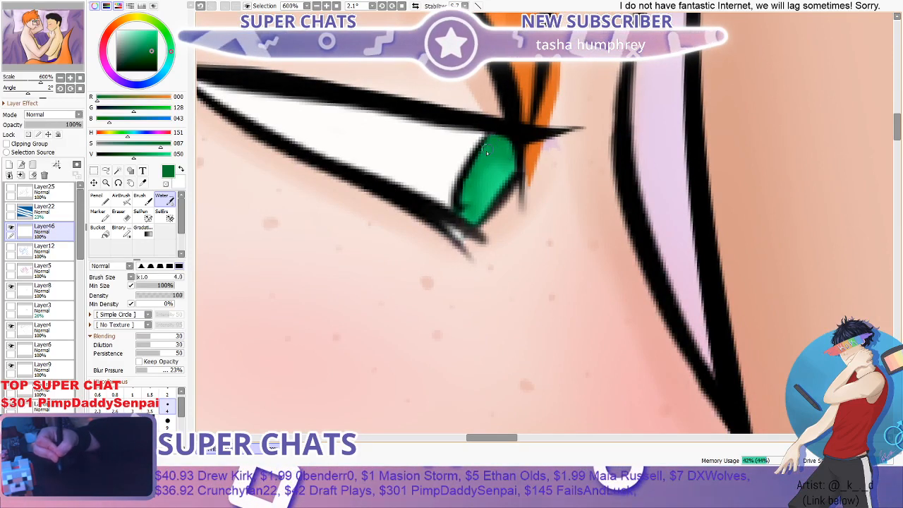
# - Brush a light green highlight, RGB 27, 245, 139, into the iris with the Water tool at size 4
pyautogui.click(167, 158)
pyautogui.click(168, 157)
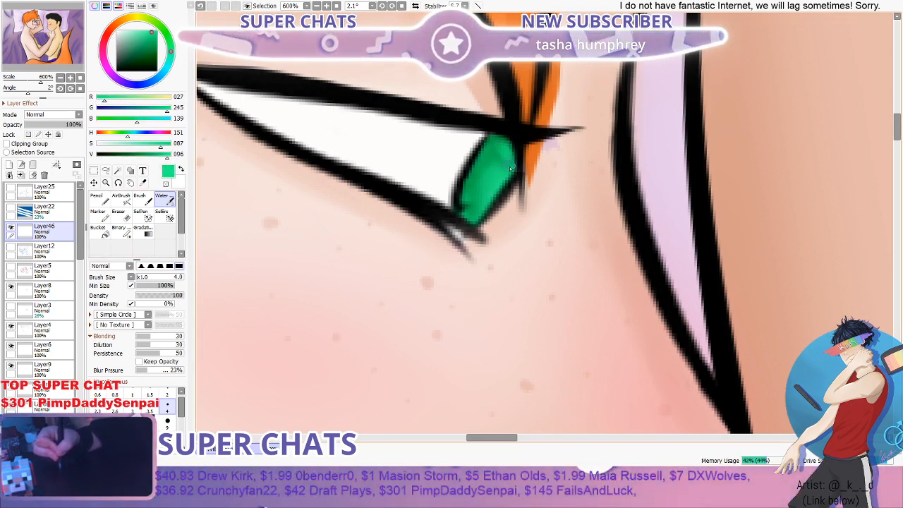
pyautogui.scroll(-4, 508, 167)
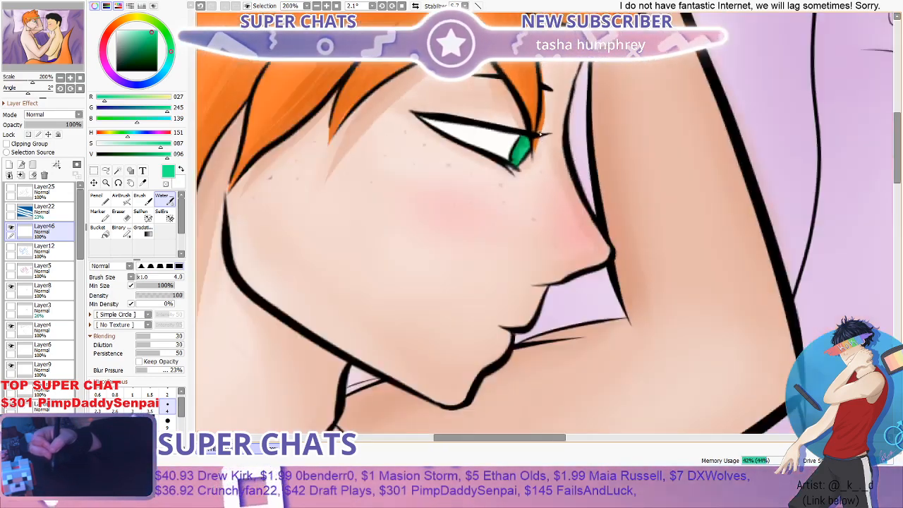
pyautogui.scroll(2, 543, 131)
pyautogui.scroll(-3, 520, 142)
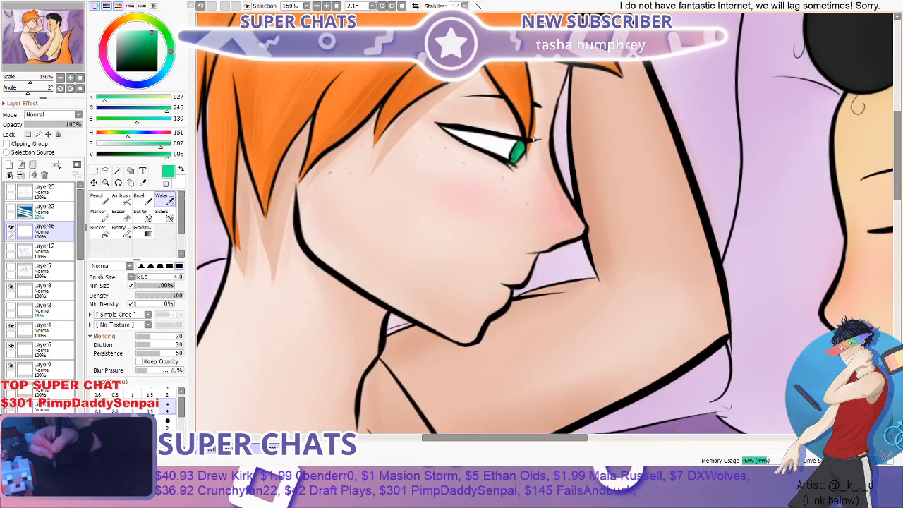
pyautogui.scroll(3, 451, 163)
pyautogui.scroll(1, 202, 209)
# - Draw a black pupil at the front edge of the green iris with the Pencil on a new layer above the iris shading
pyautogui.click(100, 199)
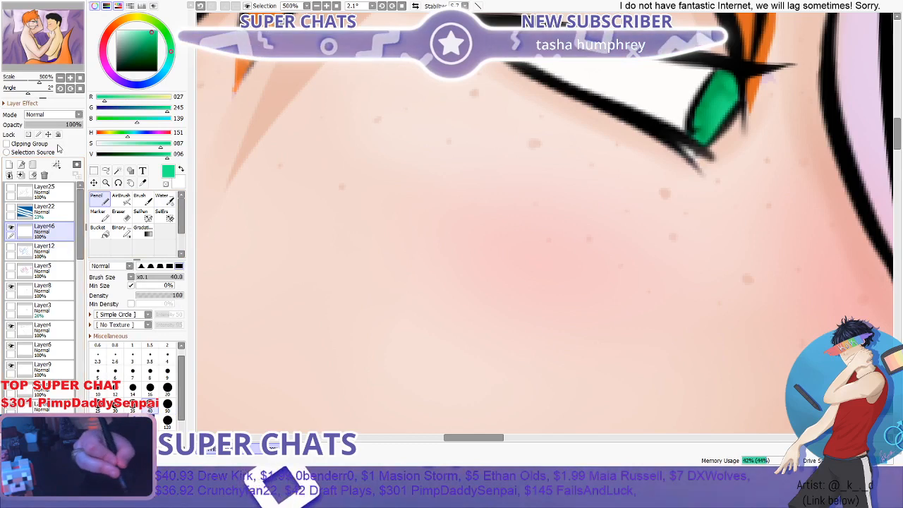
pyautogui.click(10, 165)
pyautogui.moveTo(129, 61); pyautogui.dragTo(108, 80)
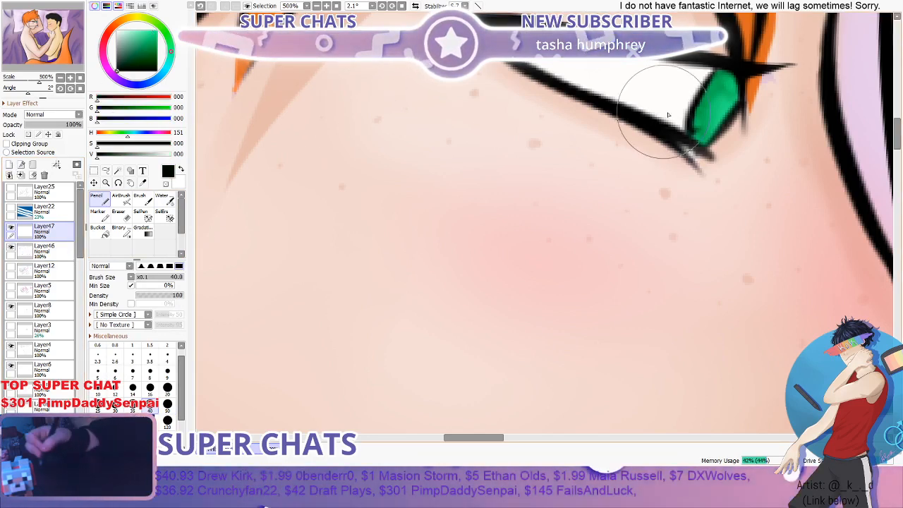
pyautogui.scroll(3, 729, 106)
pyautogui.moveTo(736, 96)
pyautogui.mouseDown()
pyautogui.moveTo(714, 104)
pyautogui.moveTo(699, 133)
pyautogui.moveTo(710, 141)
pyautogui.moveTo(733, 100)
pyautogui.moveTo(710, 128)
pyautogui.mouseUp()
pyautogui.scroll(-4, 733, 110)
pyautogui.scroll(-8, 733, 110)
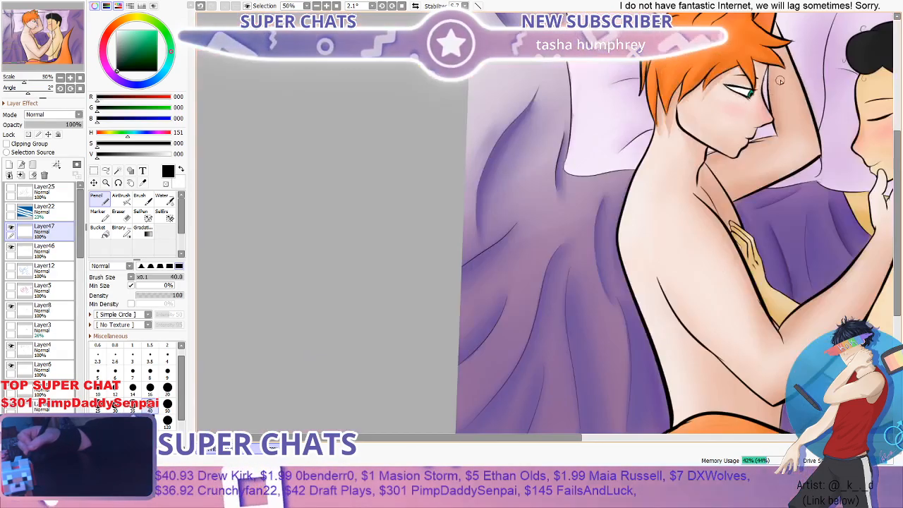
pyautogui.scroll(8, 781, 87)
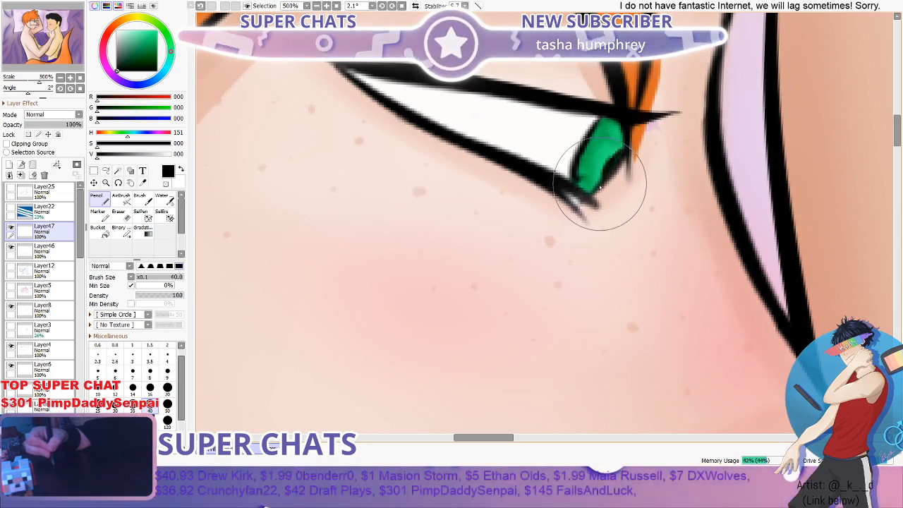
pyautogui.scroll(-8, 618, 166)
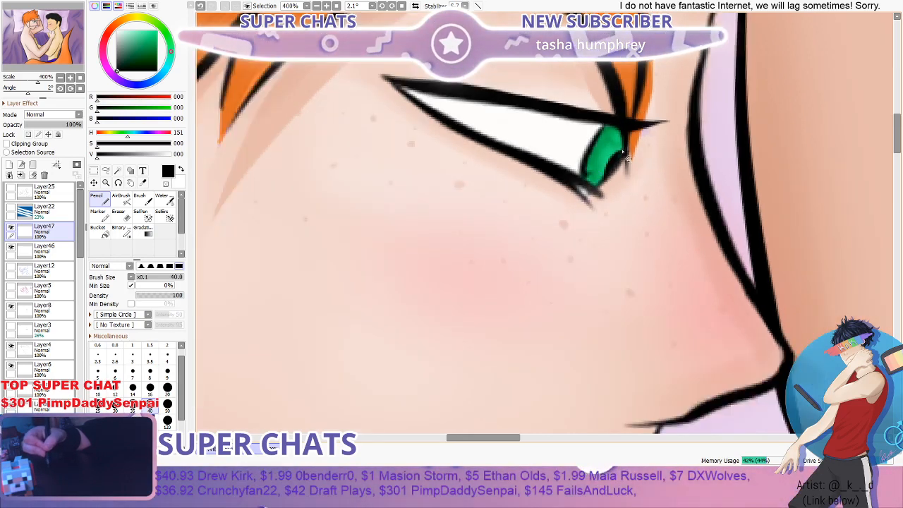
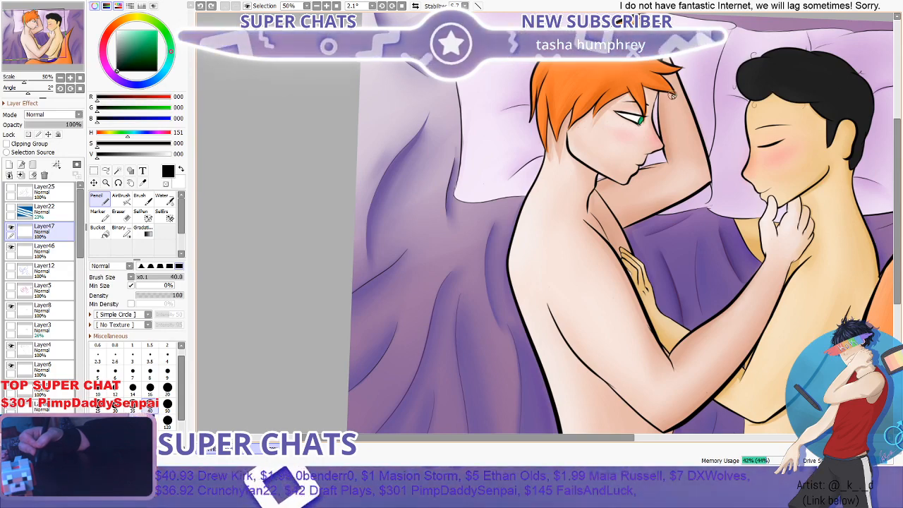
# - Try a dark green pupil, RGB 13, 73, 44, at the front edge of the orange-haired figure's iris with the Pencil
pyautogui.scroll(10, 670, 111)
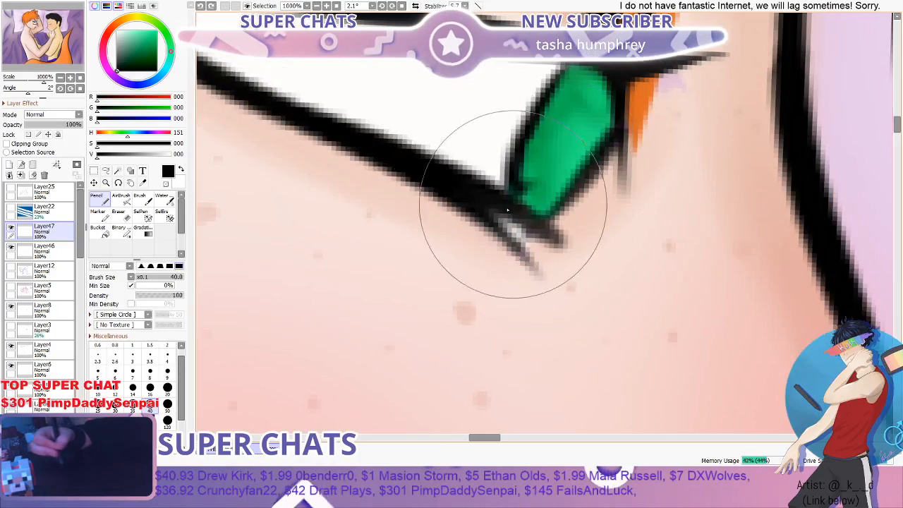
pyautogui.keyDown('alt'); pyautogui.click(507, 210); pyautogui.keyUp('alt')
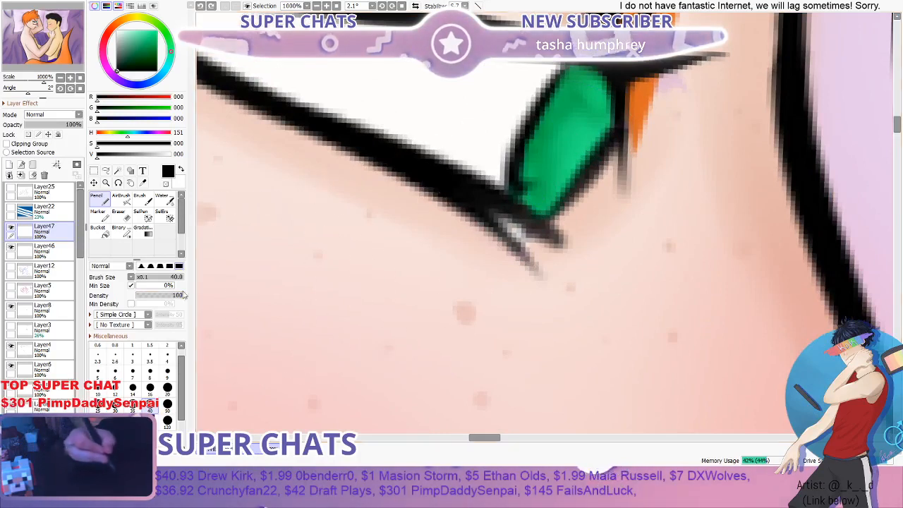
pyautogui.moveTo(128, 66); pyautogui.dragTo(127, 60)
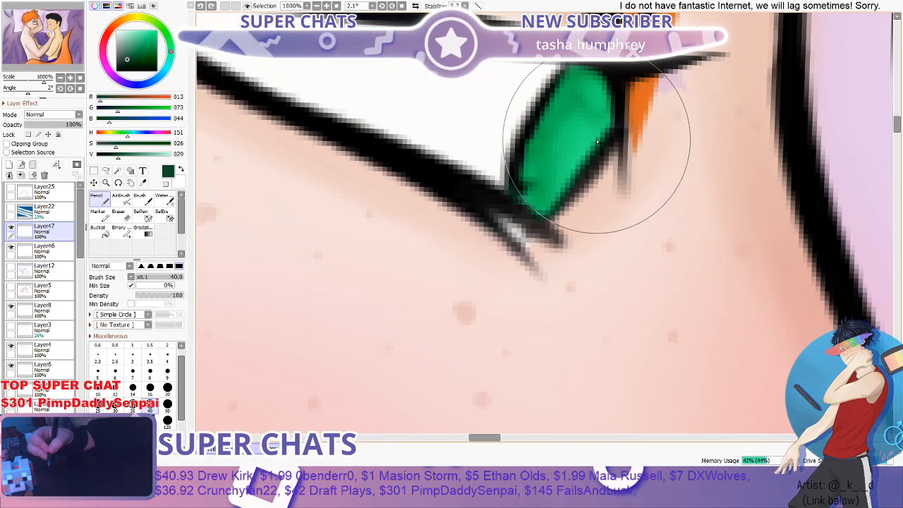
pyautogui.moveTo(595, 146)
pyautogui.mouseDown()
pyautogui.moveTo(568, 172)
pyautogui.moveTo(577, 176)
pyautogui.moveTo(602, 142)
pyautogui.moveTo(594, 136)
pyautogui.moveTo(566, 175)
pyautogui.moveTo(593, 149)
pyautogui.mouseUp()
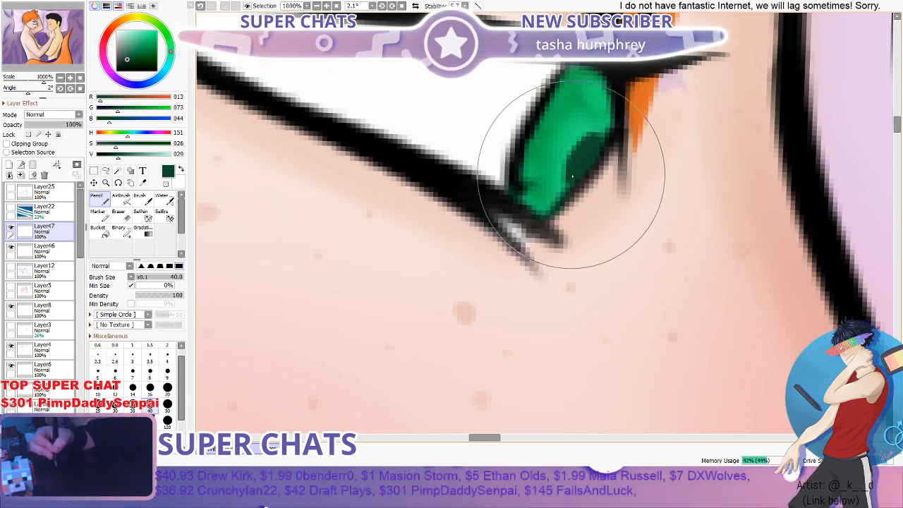
pyautogui.scroll(-10, 594, 149)
pyautogui.scroll(2, 679, 111)
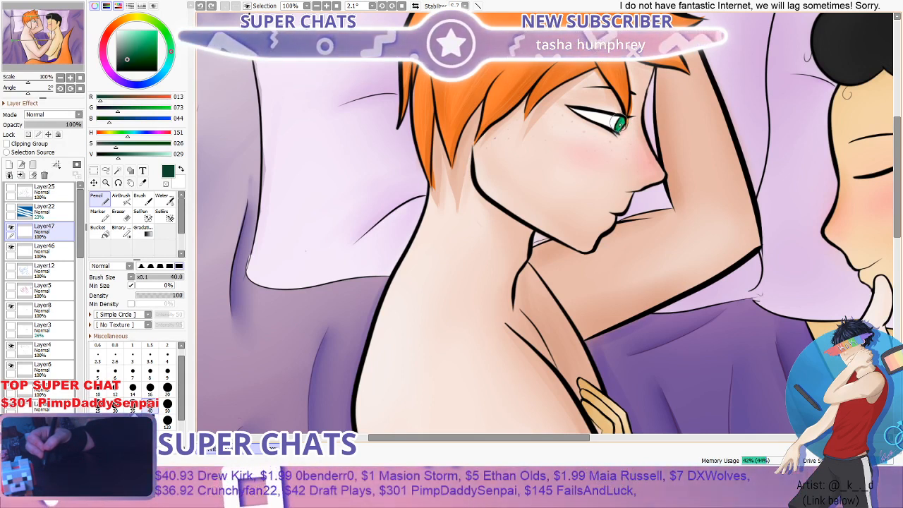
pyautogui.scroll(-3, 619, 126)
pyautogui.scroll(1, 674, 114)
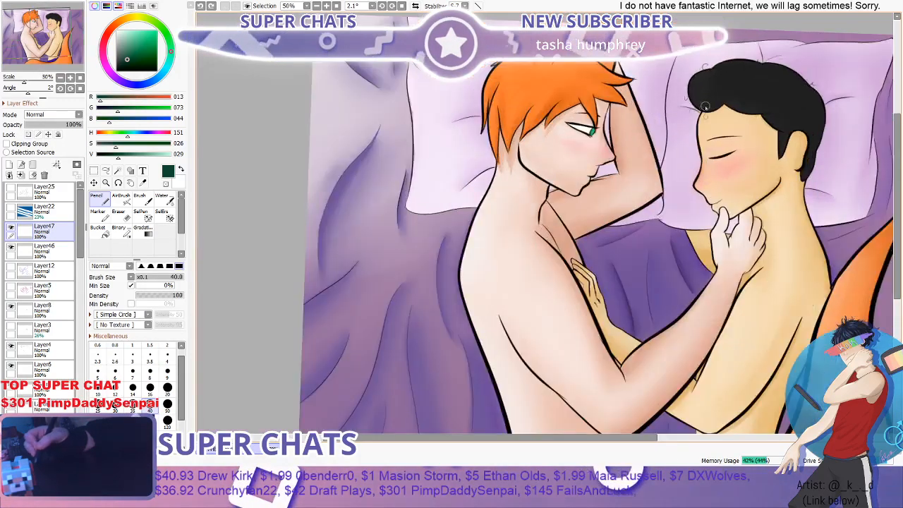
pyautogui.moveTo(446, 444); pyautogui.dragTo(513, 444)
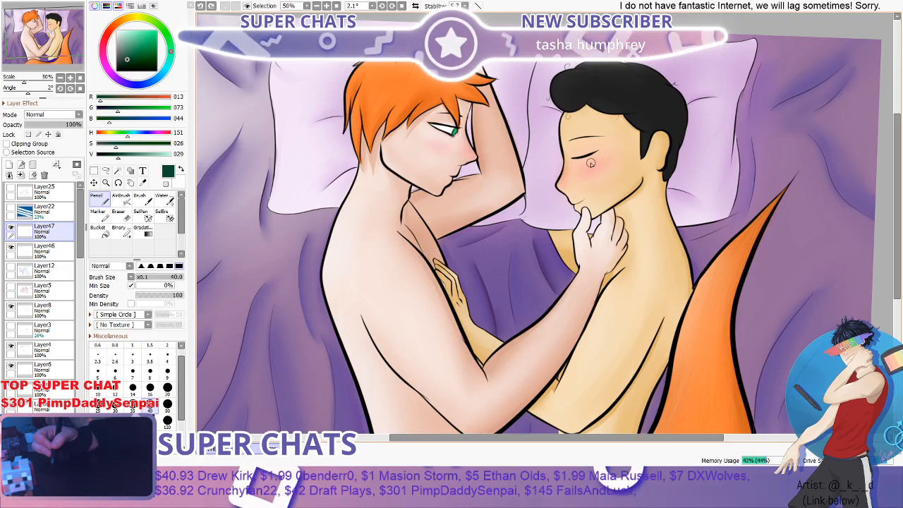
# - Sample the green from the iris and darken it to RGB 0, 56, 0 for the Pencil
pyautogui.scroll(6, 401, 144)
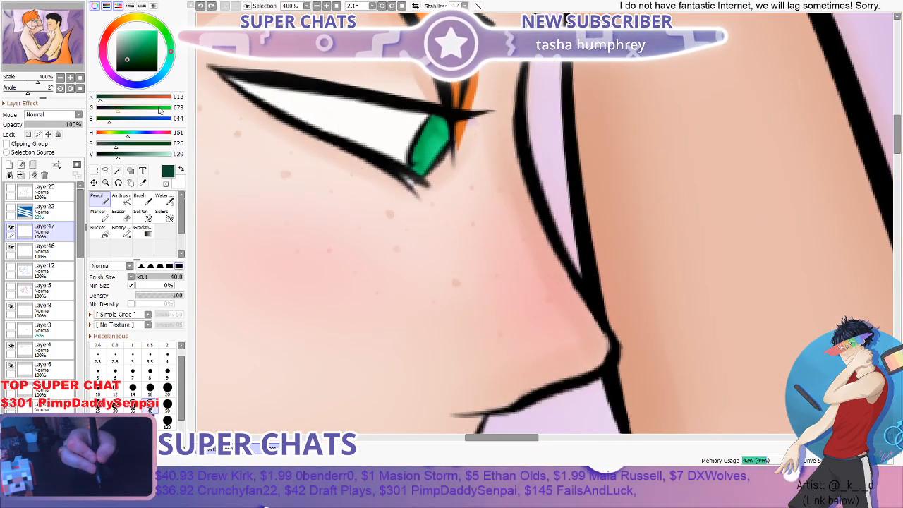
pyautogui.click(142, 57)
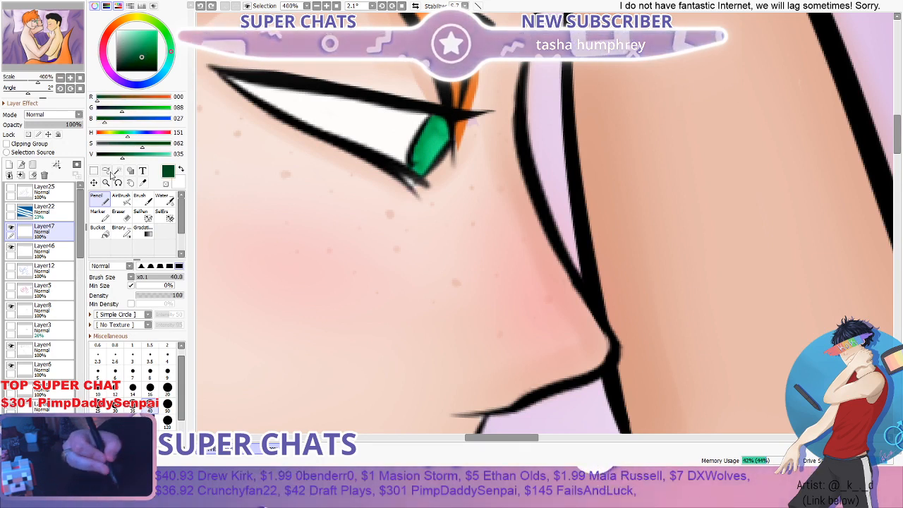
pyautogui.click(143, 183)
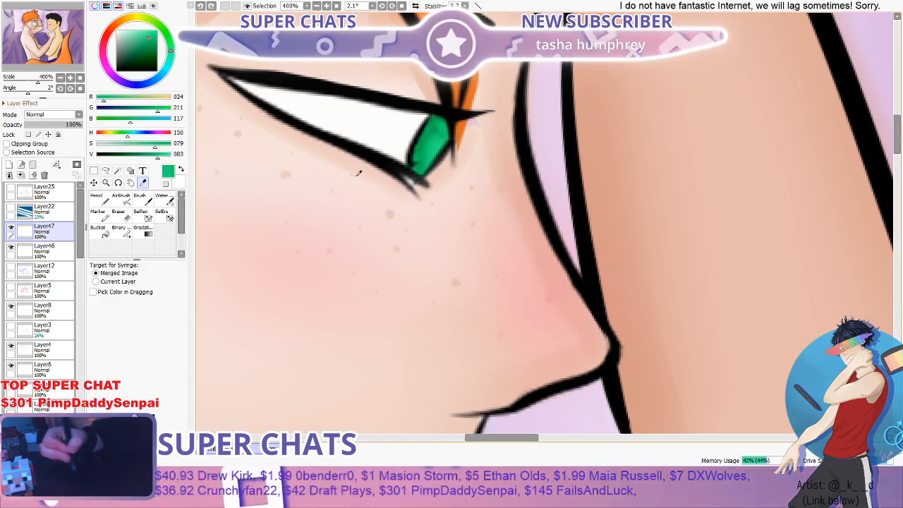
pyautogui.click(432, 138)
pyautogui.click(148, 155)
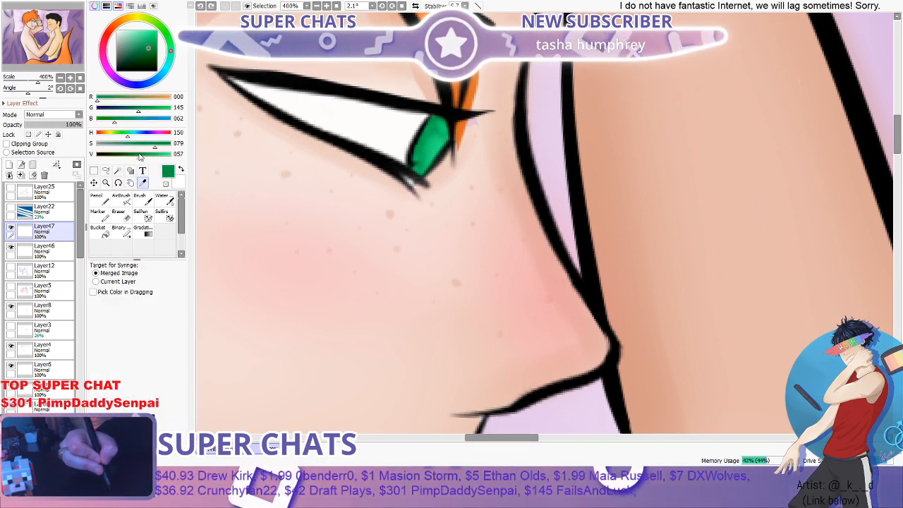
pyautogui.moveTo(140, 156); pyautogui.dragTo(117, 155)
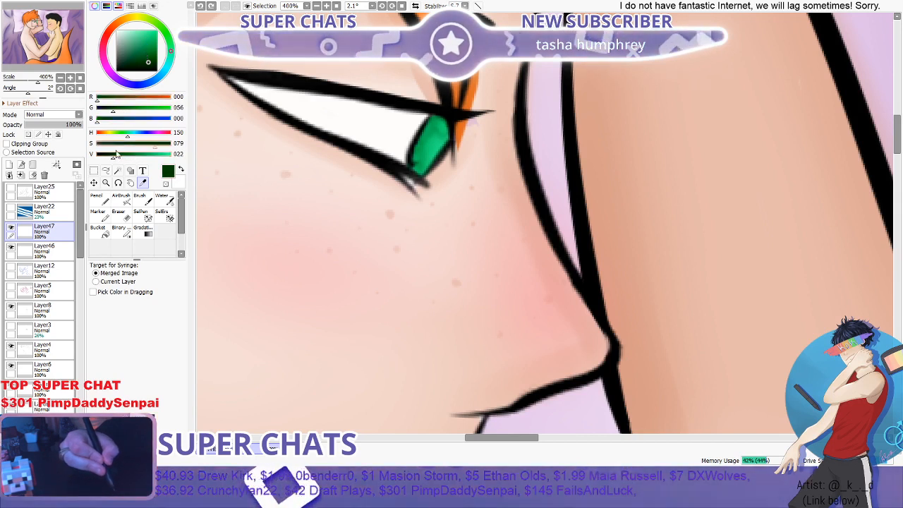
pyautogui.click(100, 199)
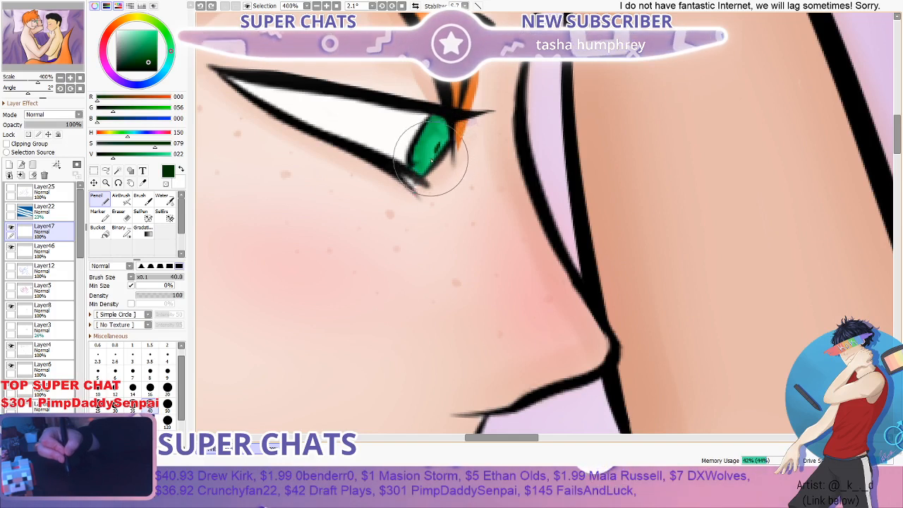
# - Try a small very dark green pupil against the iris's front edge with the Pencil, and undo it
pyautogui.moveTo(443, 142)
pyautogui.mouseDown()
pyautogui.moveTo(430, 160)
pyautogui.moveTo(443, 140)
pyautogui.moveTo(426, 161)
pyautogui.moveTo(439, 143)
pyautogui.moveTo(433, 162)
pyautogui.moveTo(452, 134)
pyautogui.mouseUp()
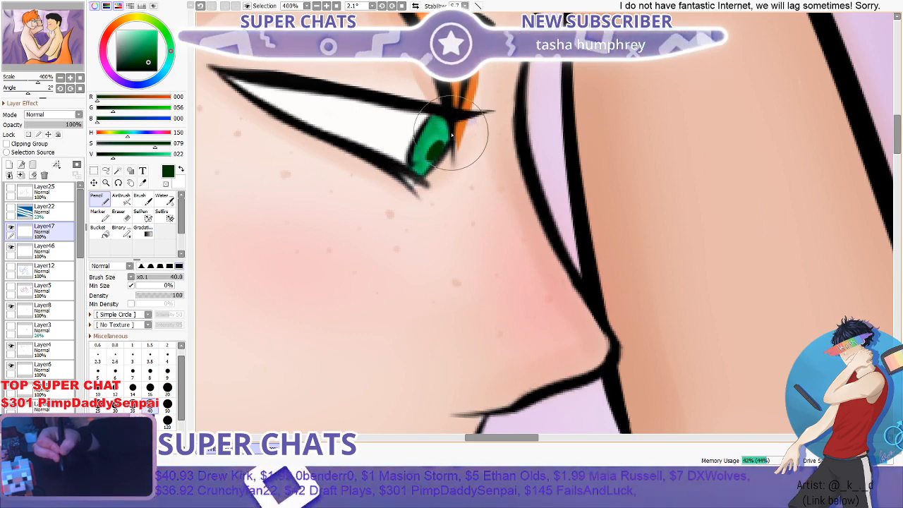
pyautogui.scroll(-5, 452, 134)
pyautogui.scroll(5, 459, 123)
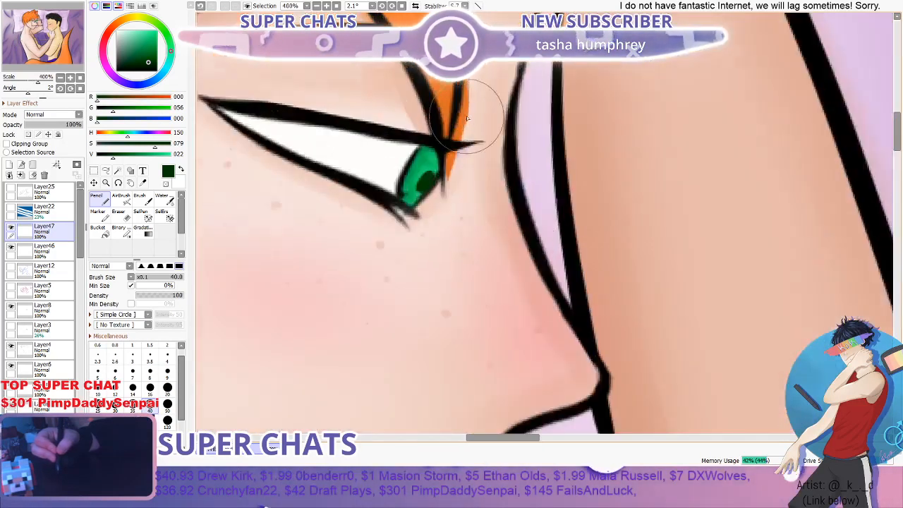
pyautogui.scroll(1, 467, 118)
pyautogui.hotkey('ctrl', 'z')
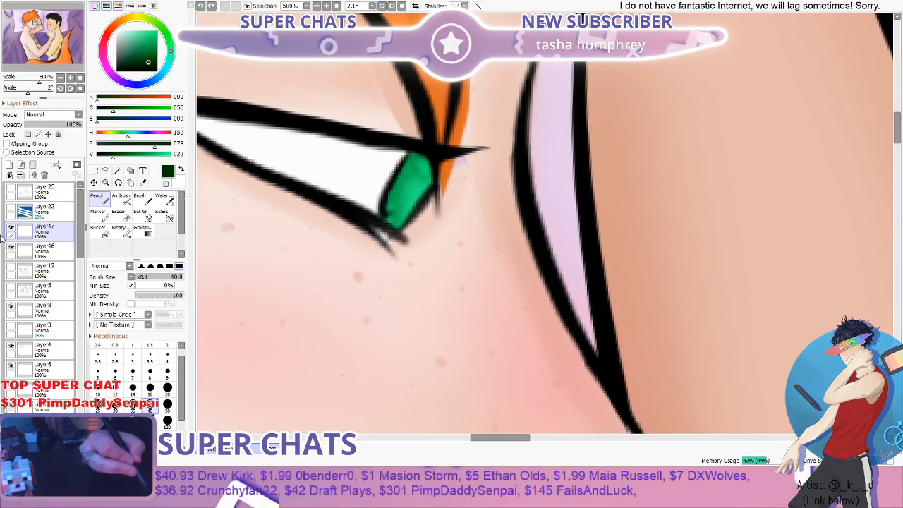
# - Redraw the dark green pupil as a rounded spot touching the front edge of the iris with the Pencil
pyautogui.scroll(3, 414, 202)
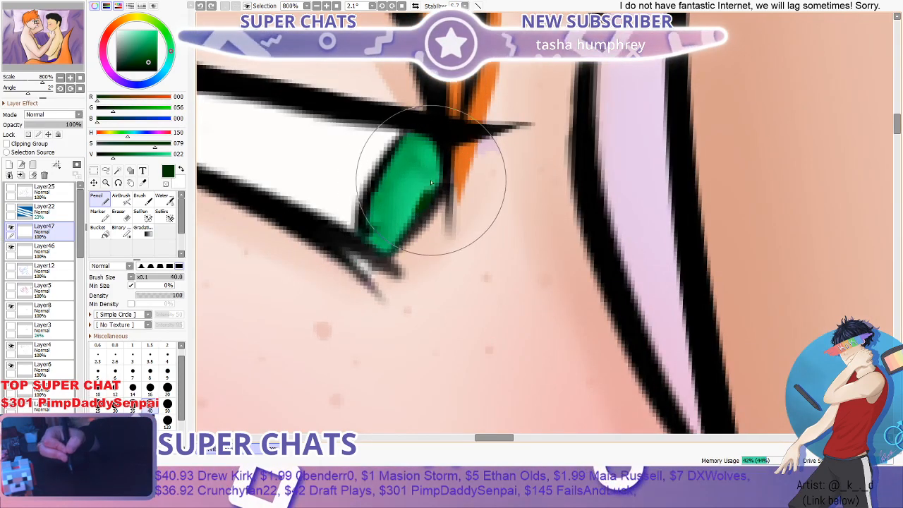
pyautogui.moveTo(423, 187)
pyautogui.mouseDown()
pyautogui.moveTo(407, 204)
pyautogui.moveTo(400, 228)
pyautogui.moveTo(430, 196)
pyautogui.moveTo(414, 201)
pyautogui.moveTo(402, 225)
pyautogui.moveTo(425, 189)
pyautogui.moveTo(413, 191)
pyautogui.moveTo(404, 216)
pyautogui.moveTo(417, 185)
pyautogui.mouseUp()
pyautogui.scroll(-6, 420, 182)
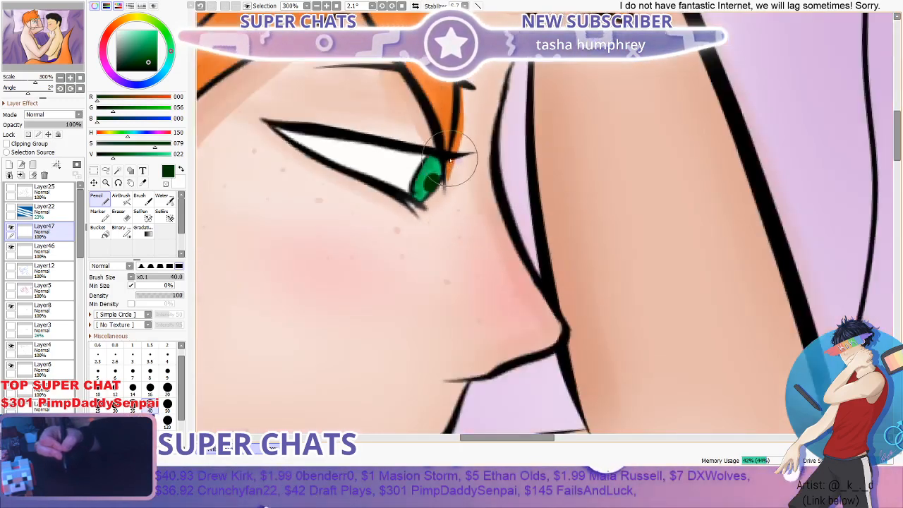
pyautogui.scroll(-2, 470, 139)
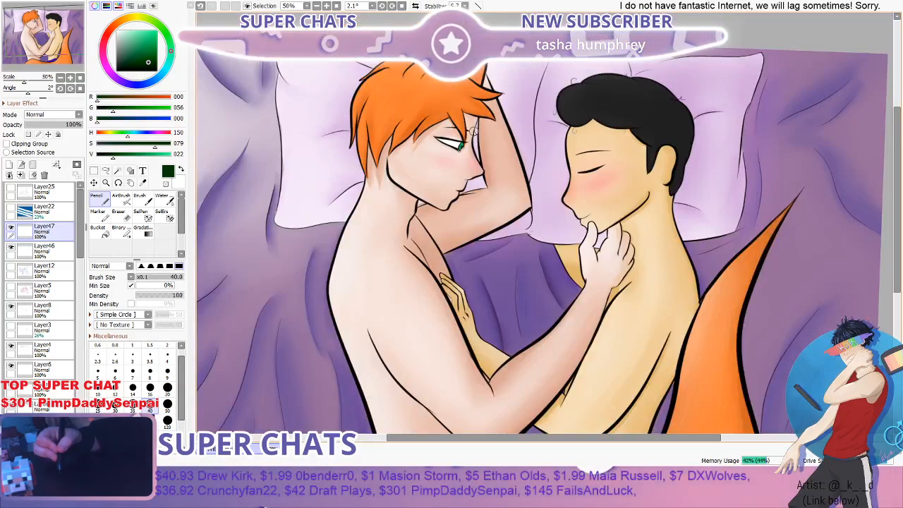
pyautogui.scroll(1, 474, 131)
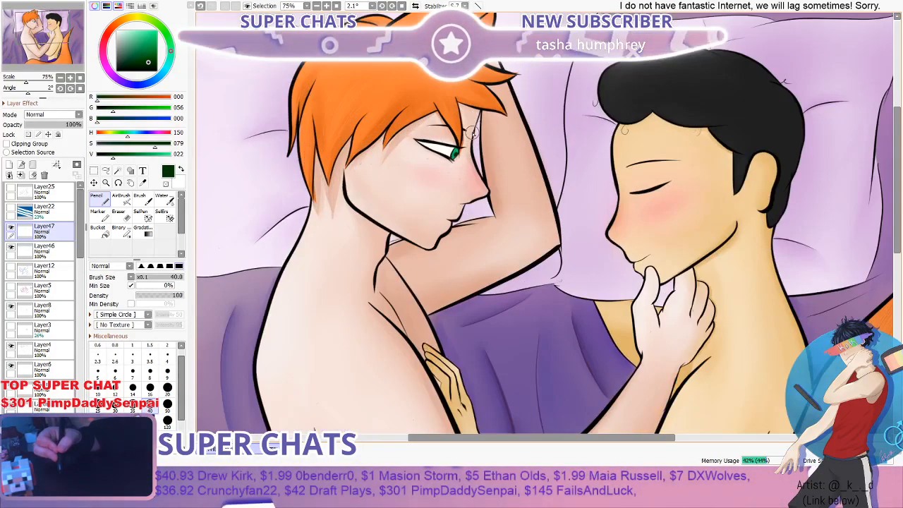
pyautogui.click(177, 4)
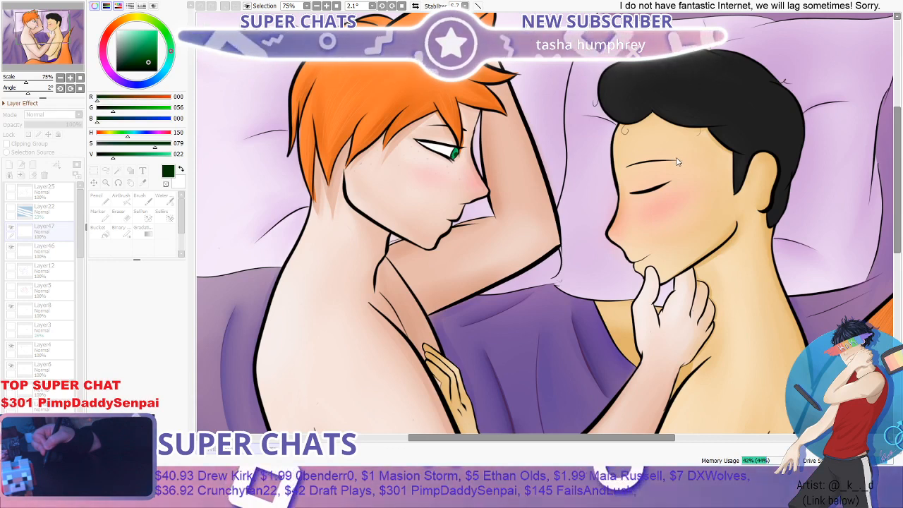
pyautogui.click(567, 191)
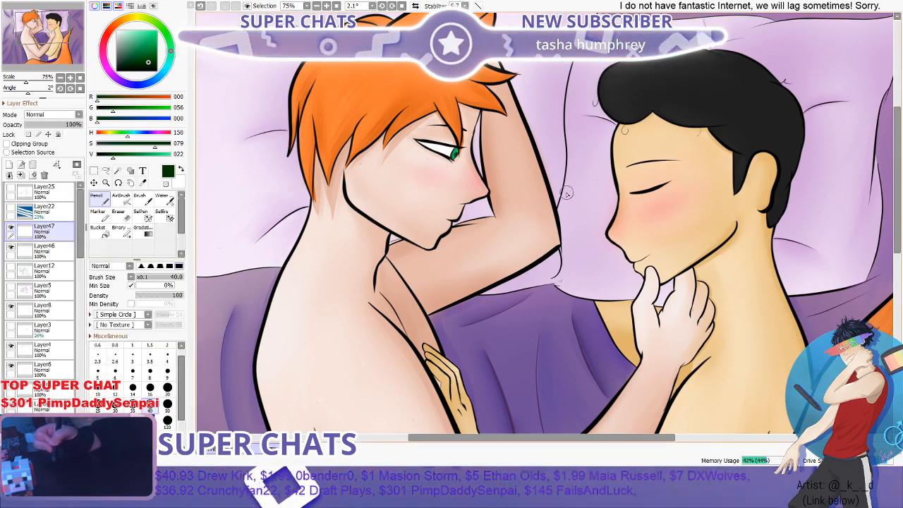
# - Erase the pupil and redraw it with the Pencil as a narrower dark green oval set inside the iris
pyautogui.scroll(-3, 512, 191)
pyautogui.scroll(1, 494, 186)
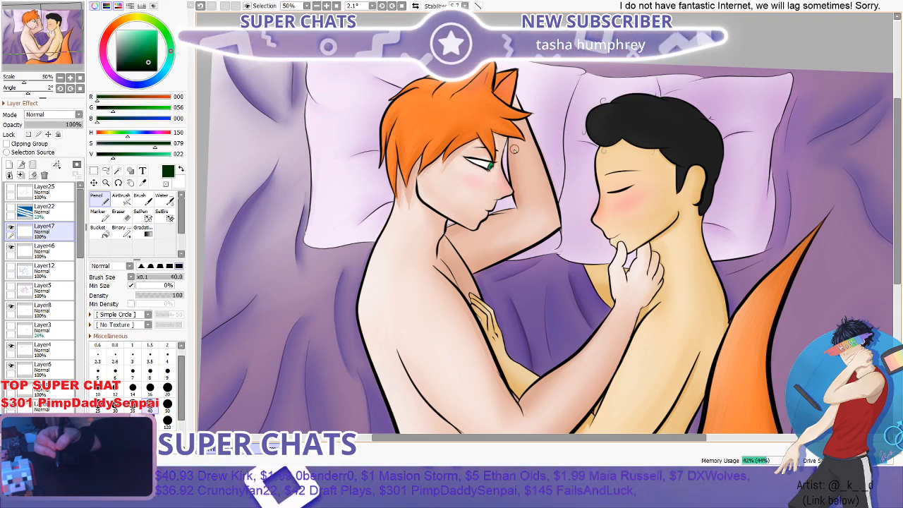
pyautogui.scroll(5, 498, 162)
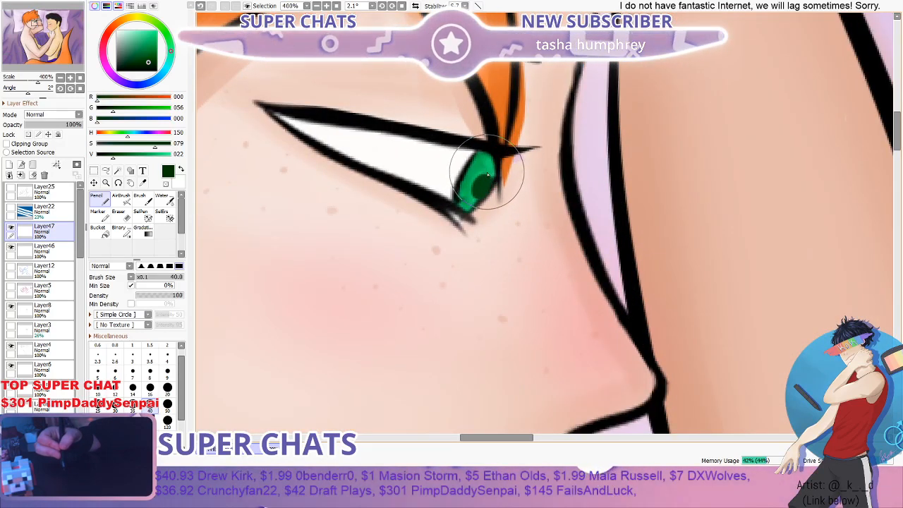
pyautogui.click(121, 215)
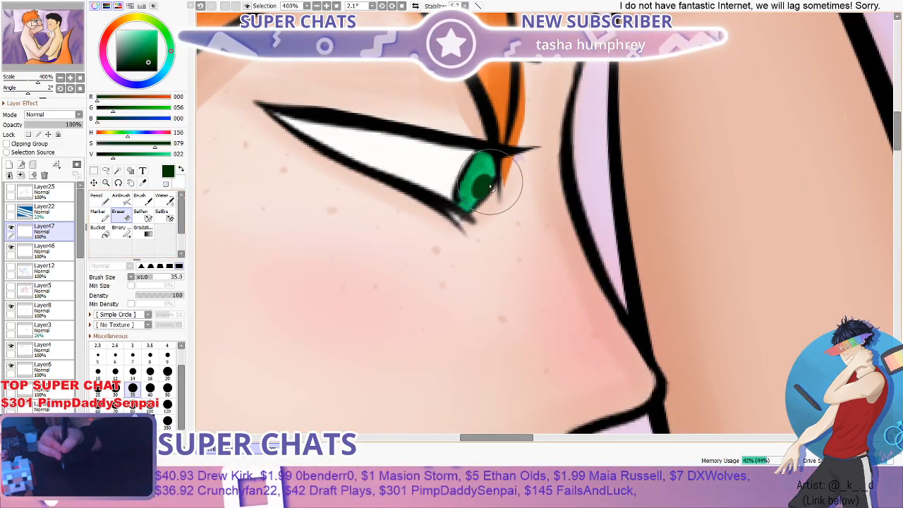
pyautogui.click(100, 200)
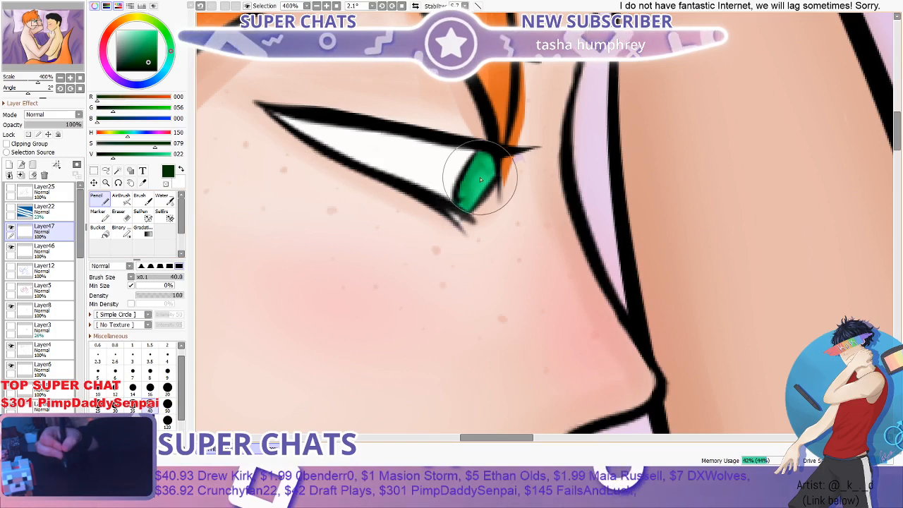
pyautogui.moveTo(482, 173)
pyautogui.mouseDown()
pyautogui.moveTo(473, 197)
pyautogui.moveTo(484, 172)
pyautogui.mouseUp()
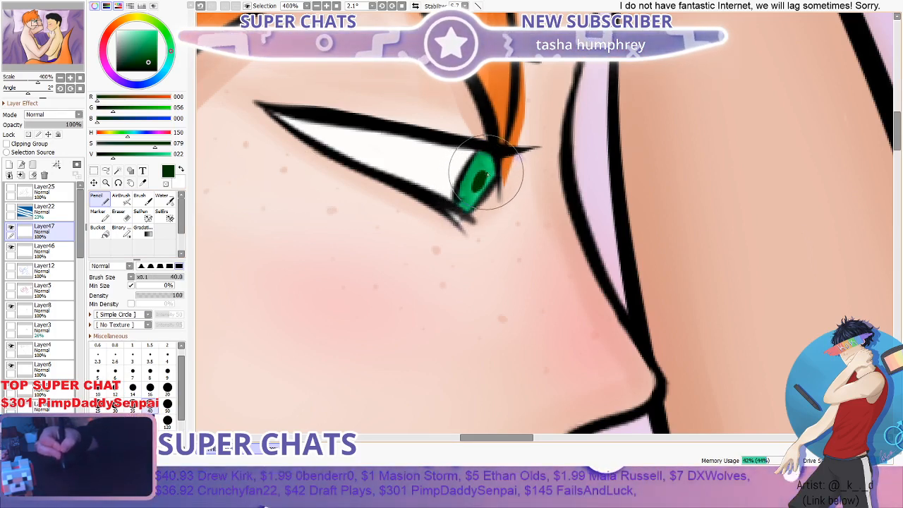
pyautogui.scroll(-6, 488, 173)
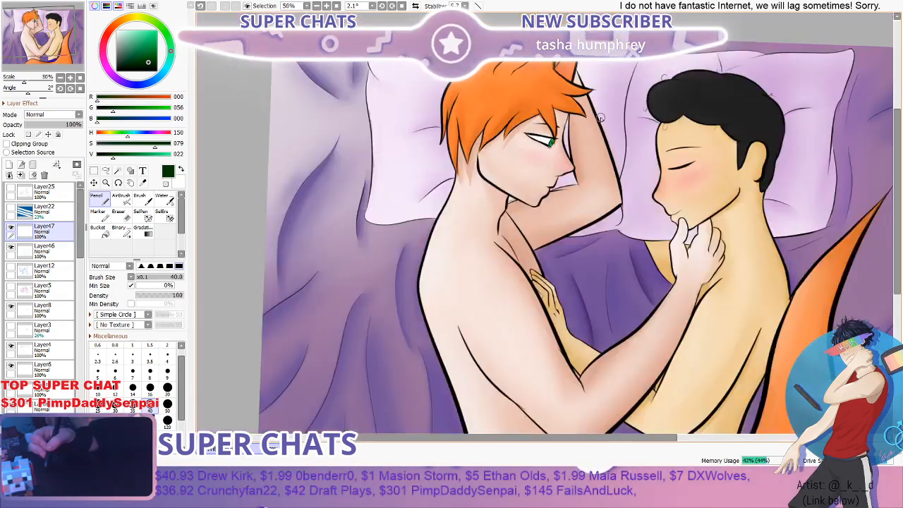
# - Examine the shape and placement of the dark green pupil both close up and within the whole composition
pyautogui.scroll(6, 463, 187)
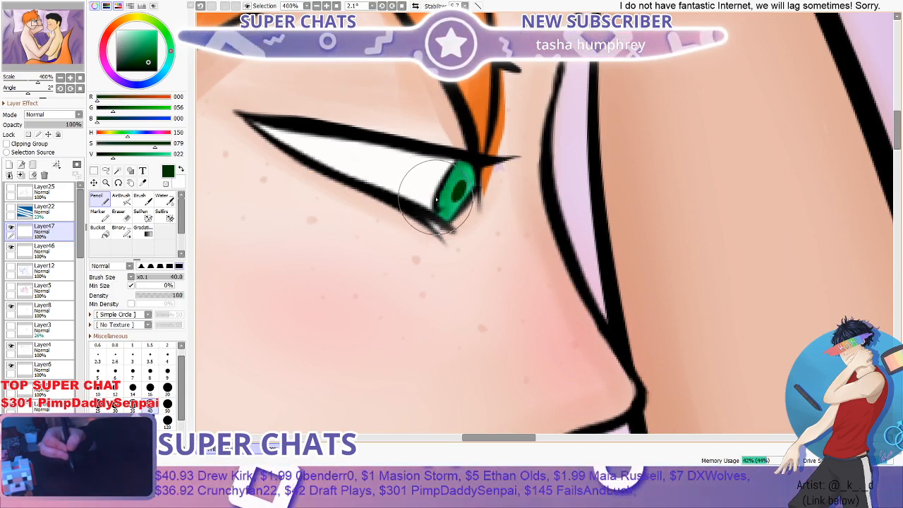
pyautogui.scroll(2, 437, 200)
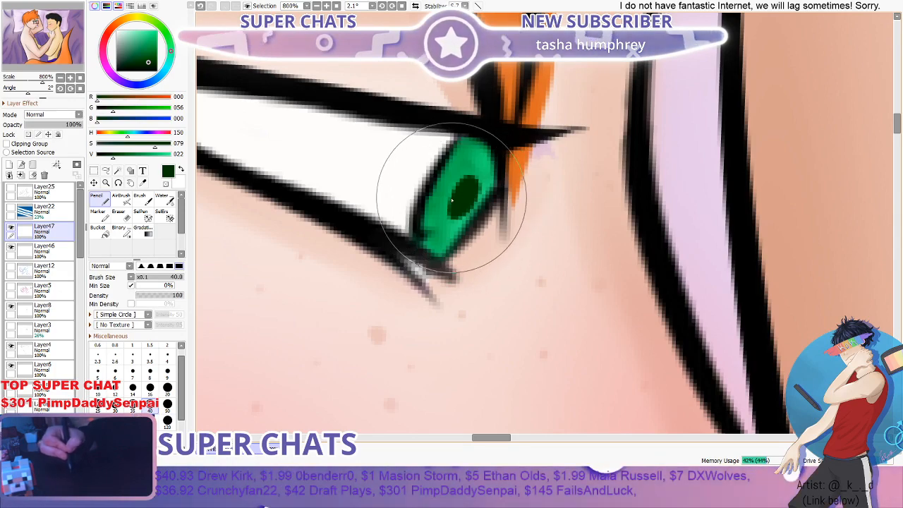
pyautogui.scroll(-5, 452, 201)
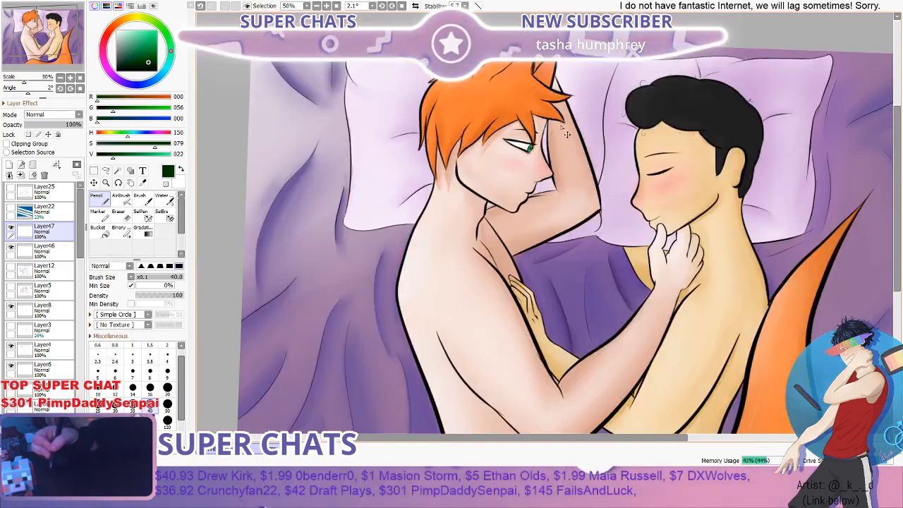
pyautogui.scroll(-1, 596, 115)
pyautogui.scroll(1, 596, 115)
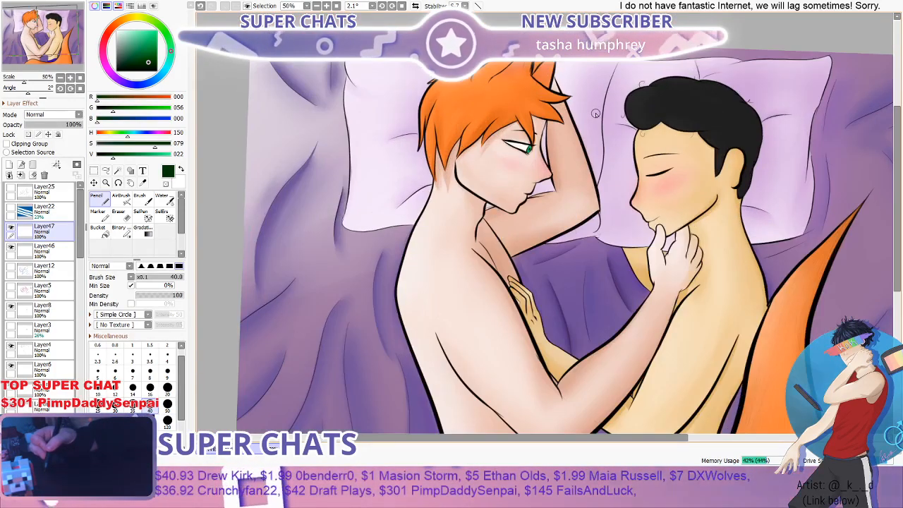
pyautogui.scroll(6, 595, 114)
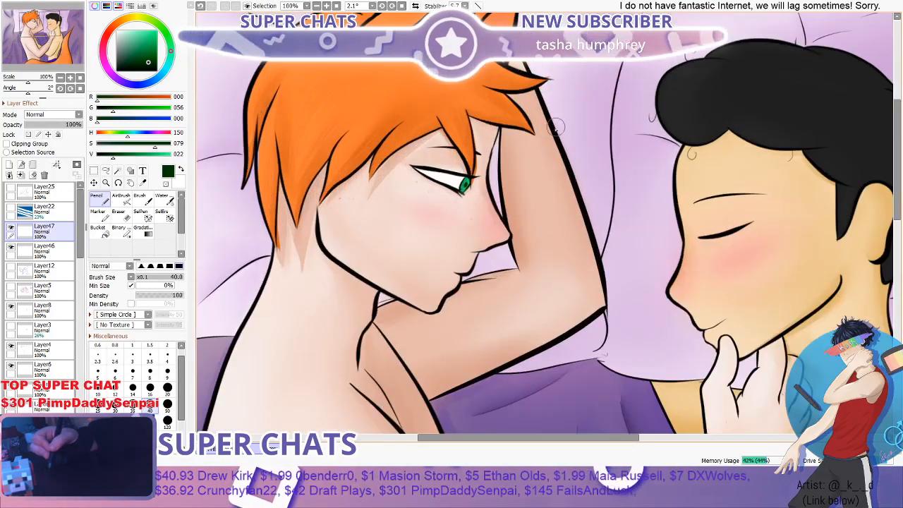
pyautogui.scroll(-4, 395, 246)
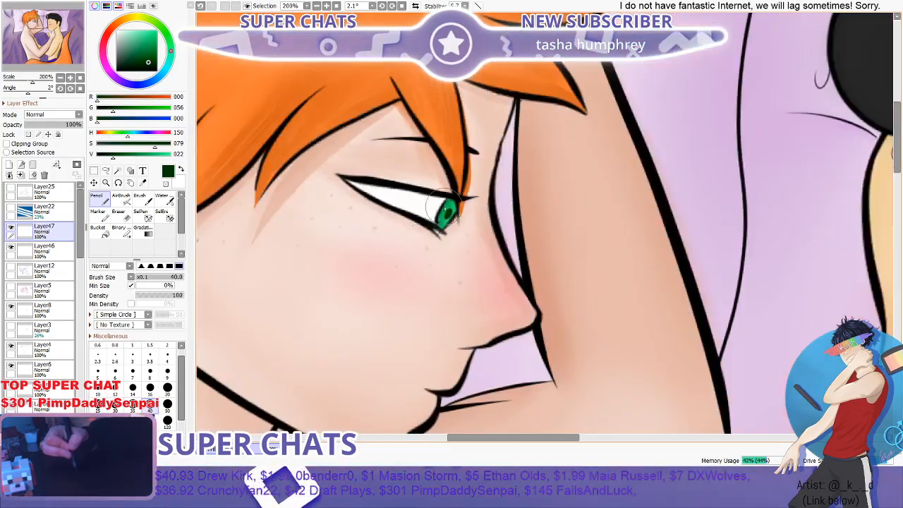
pyautogui.scroll(3, 381, 268)
pyautogui.scroll(1, 375, 275)
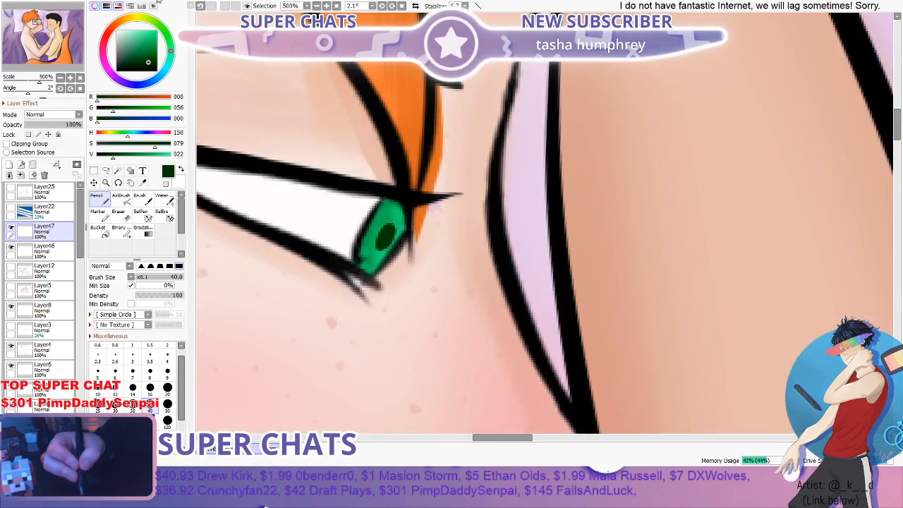
# - Compare the green eye at several magnifications, from a close-up to the whole face
pyautogui.click(314, 17)
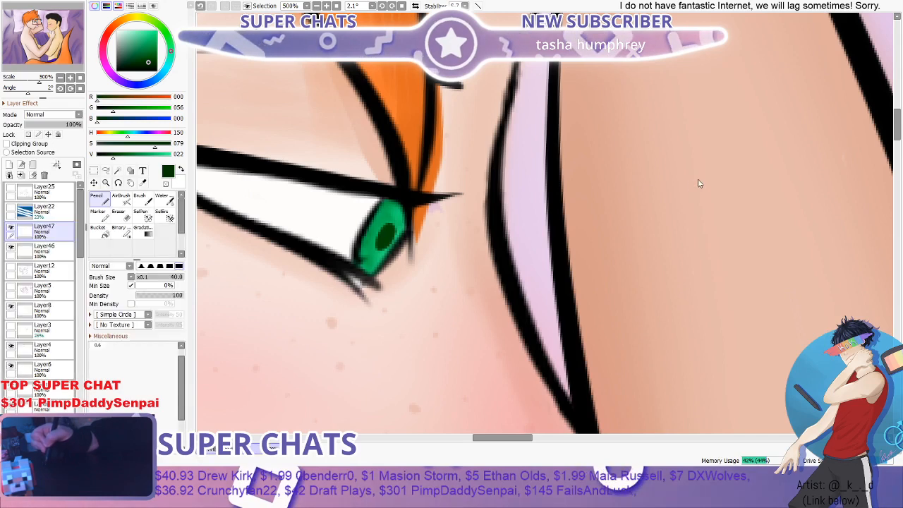
pyautogui.scroll(-6, 608, 169)
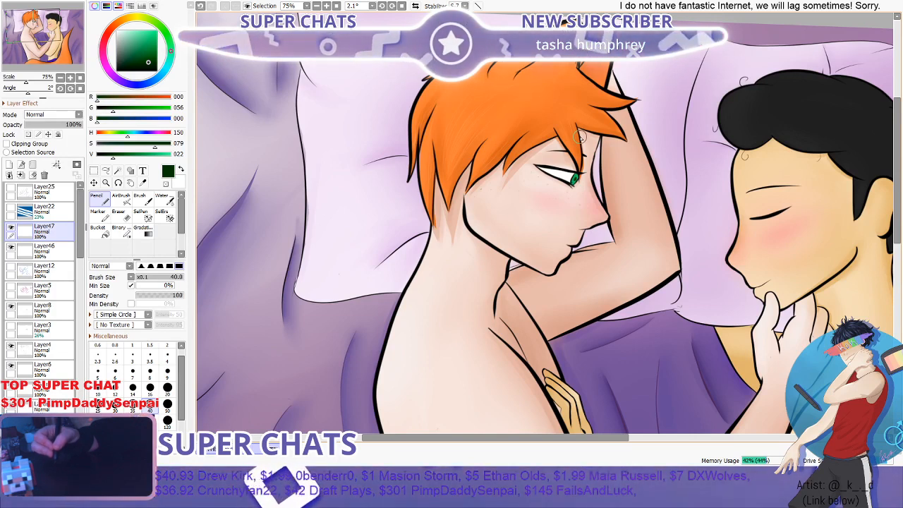
pyautogui.scroll(2, 577, 175)
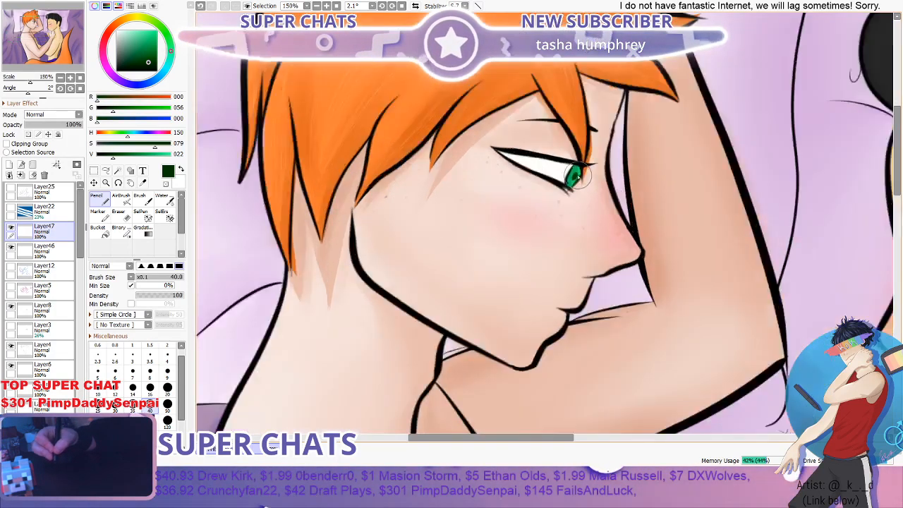
pyautogui.scroll(2, 588, 147)
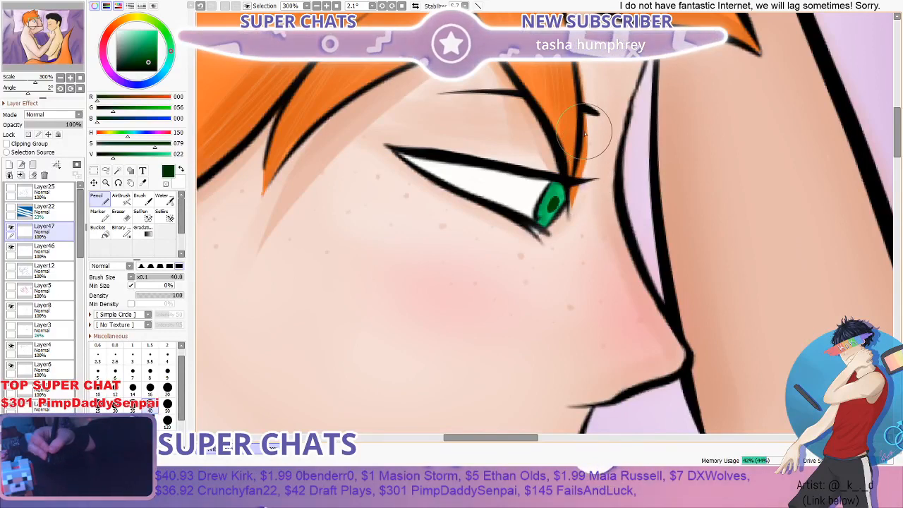
pyautogui.scroll(-1, 585, 134)
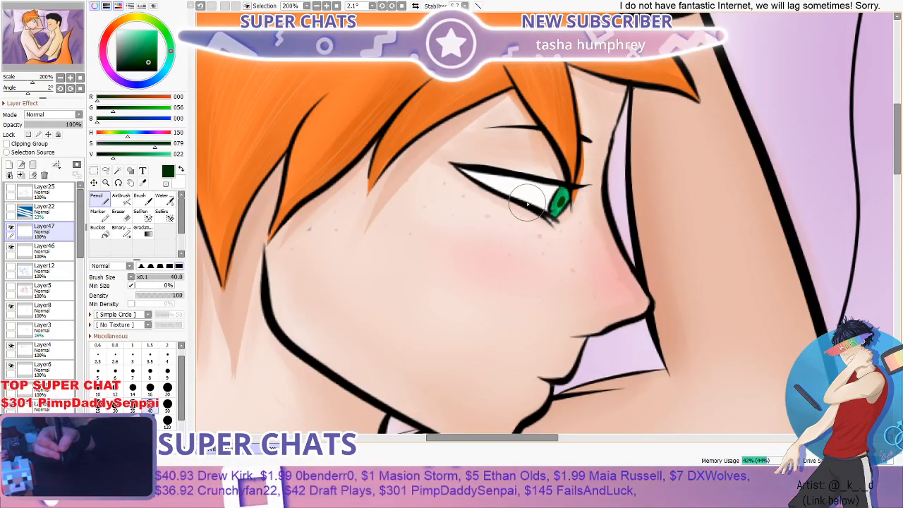
pyautogui.scroll(1, 527, 203)
pyautogui.scroll(1, 489, 169)
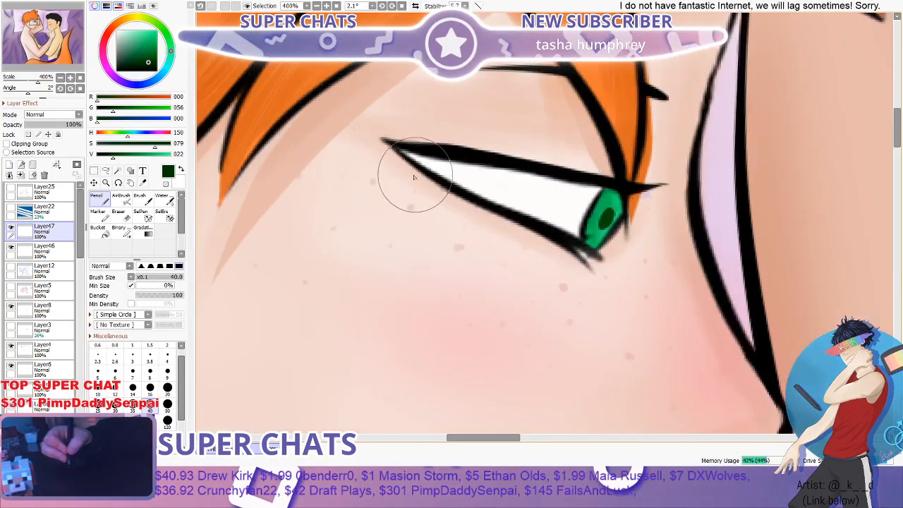
# - Search the layer stack for the layer holding the orange-haired figure's eye white, toggling the visibility of Layer14, Layer13 and Layer4
pyautogui.scroll(-5, 77, 304)
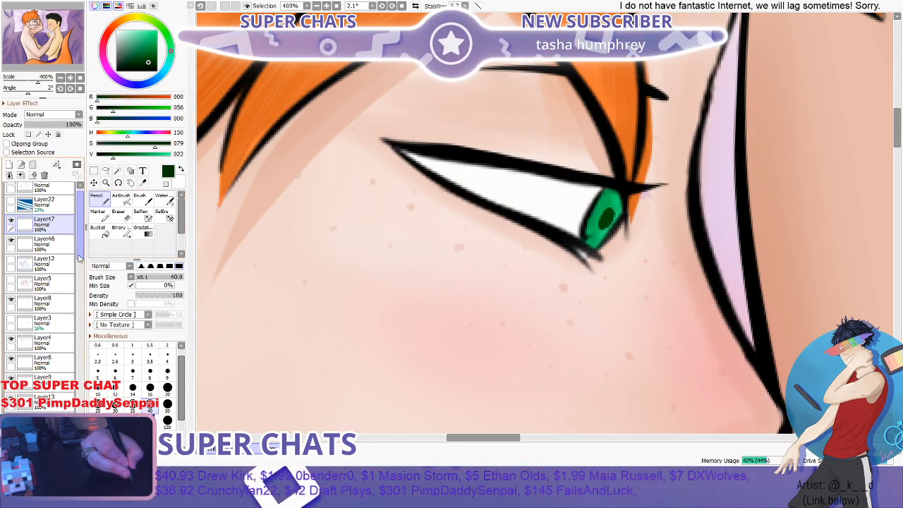
pyautogui.scroll(-5, 78, 303)
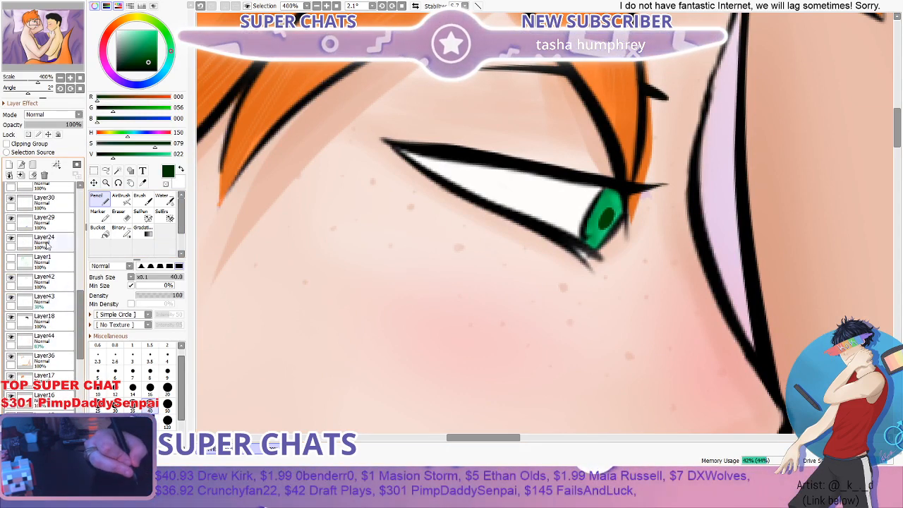
pyautogui.scroll(1, 80, 296)
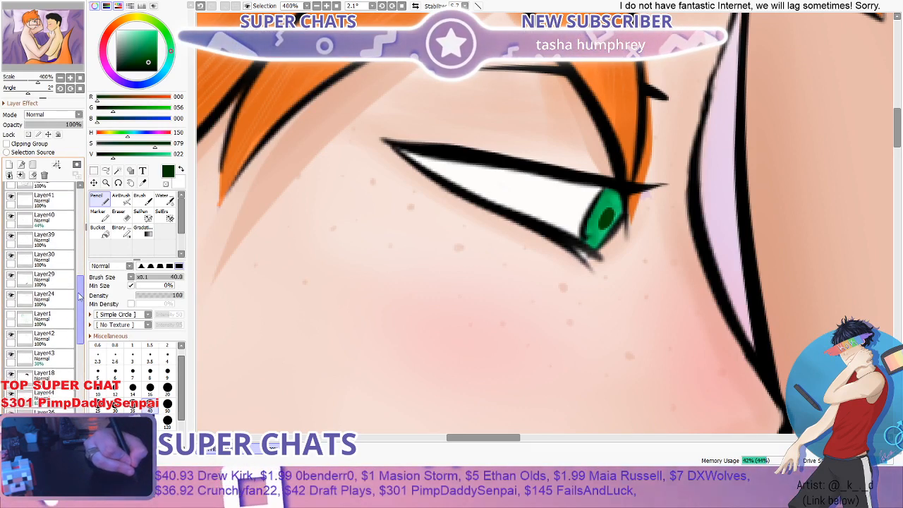
pyautogui.scroll(1, 80, 296)
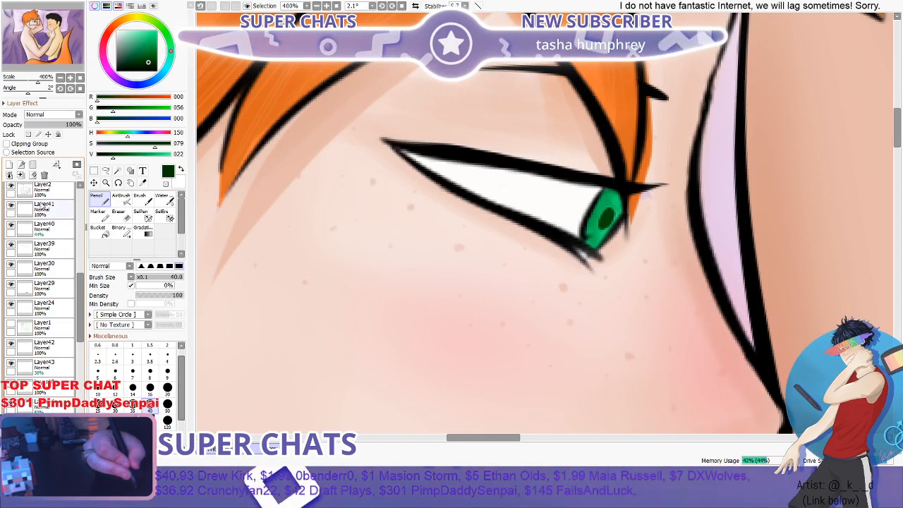
pyautogui.scroll(8, 75, 264)
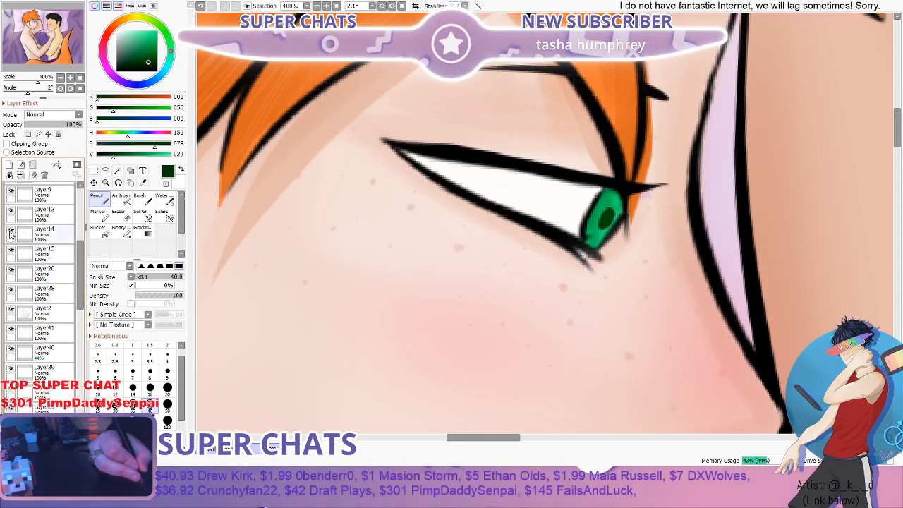
pyautogui.click(11, 234)
pyautogui.click(11, 234)
pyautogui.click(11, 212)
pyautogui.click(11, 212)
pyautogui.moveTo(77, 254); pyautogui.dragTo(77, 252)
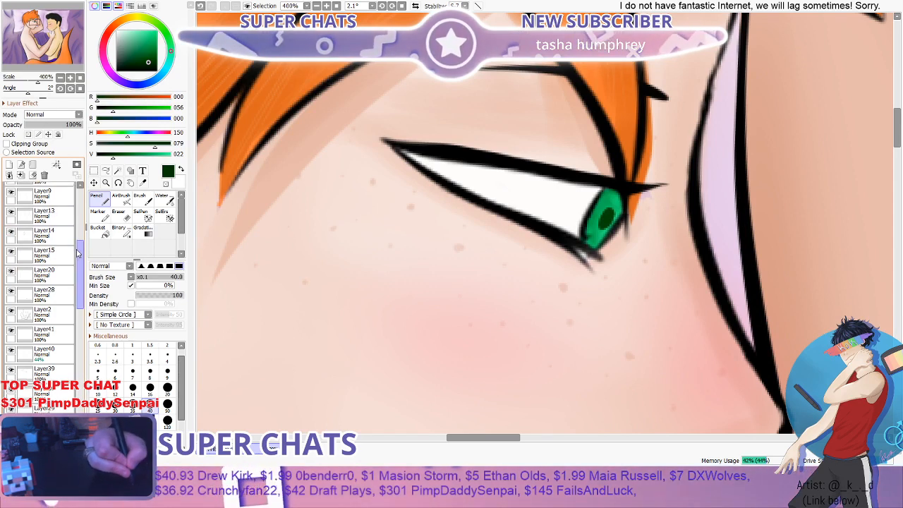
pyautogui.scroll(2, 29, 250)
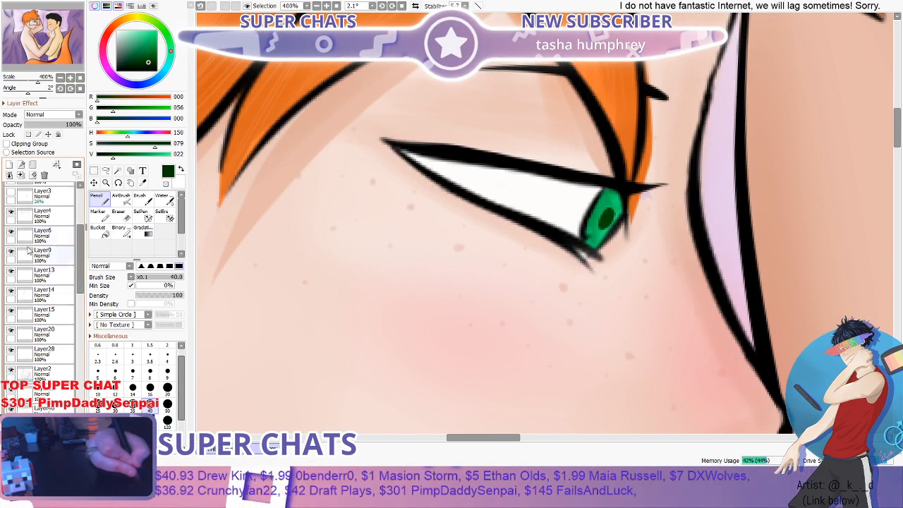
pyautogui.click(10, 214)
pyautogui.click(11, 214)
pyautogui.moveTo(81, 238); pyautogui.dragTo(81, 221)
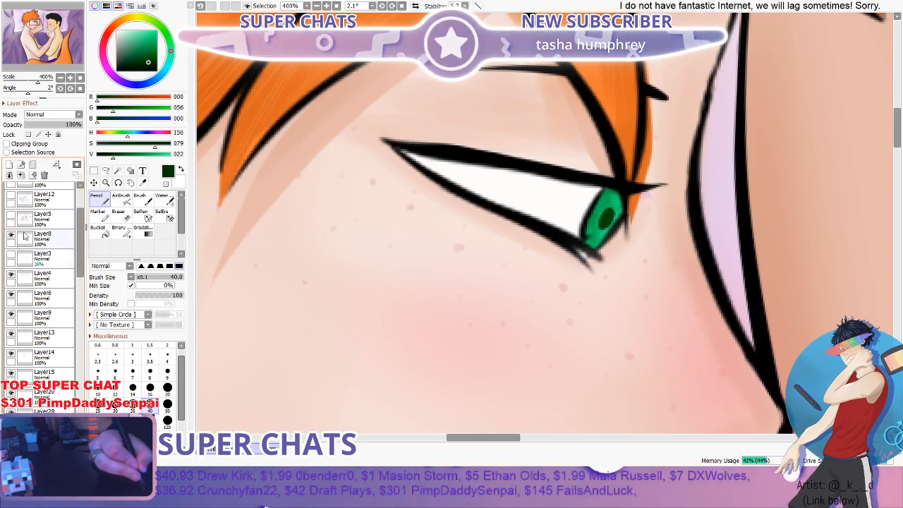
# - Select Layer19 and check that it holds the eye white by toggling its visibility, leaving it shown
pyautogui.moveTo(80, 230); pyautogui.dragTo(3, 305)
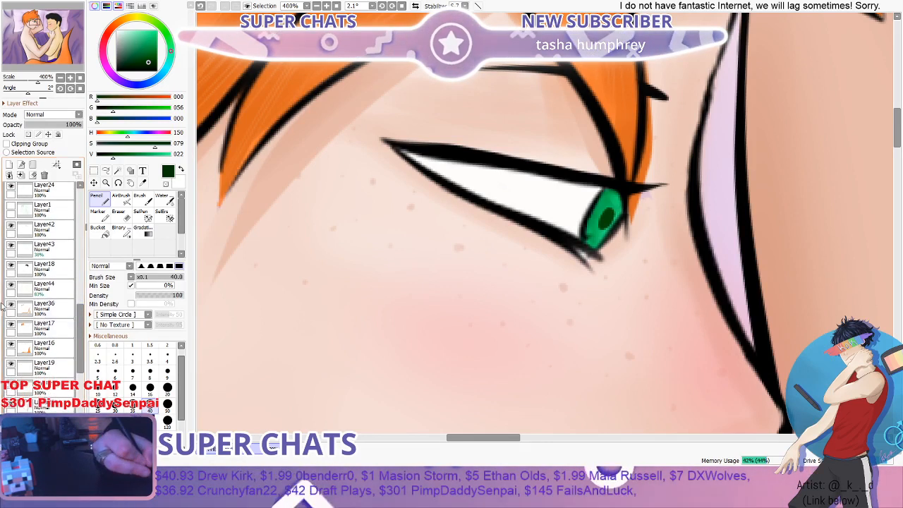
pyautogui.click(11, 365)
pyautogui.click(11, 365)
pyautogui.click(39, 366)
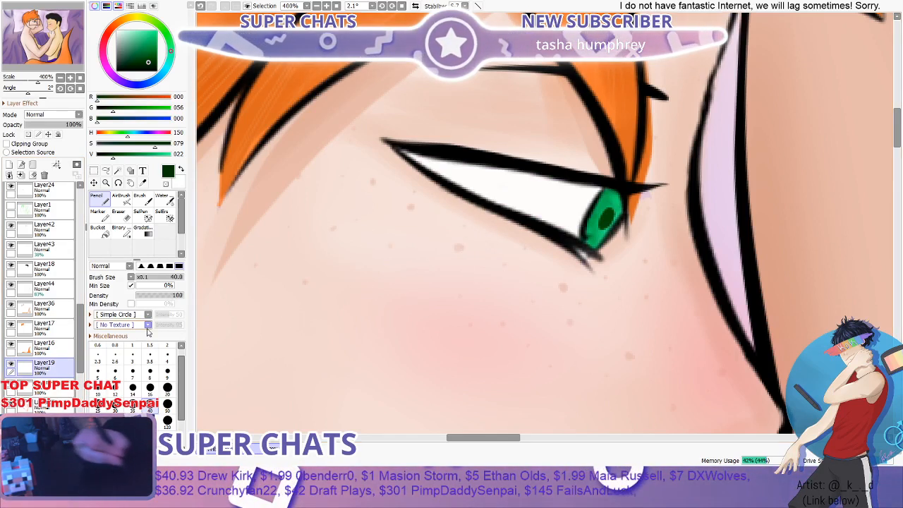
pyautogui.click(11, 365)
pyautogui.click(10, 365)
pyautogui.click(11, 365)
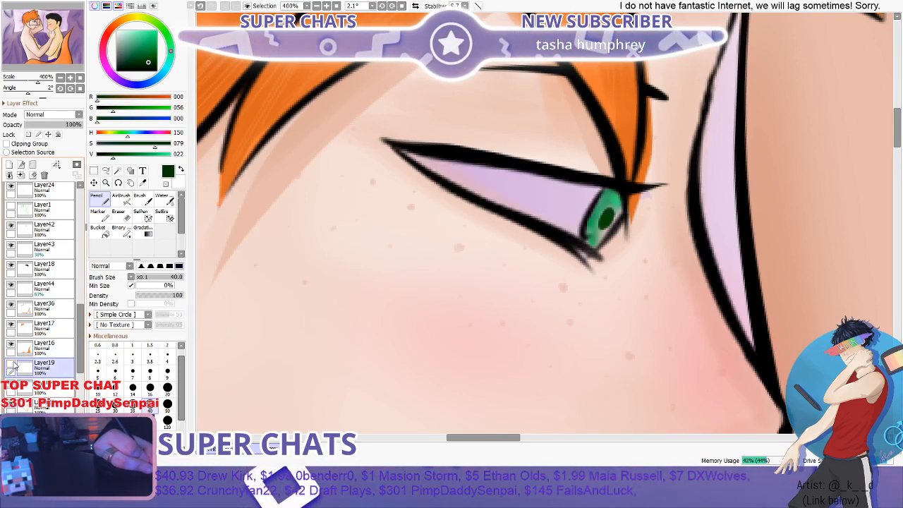
pyautogui.click(11, 365)
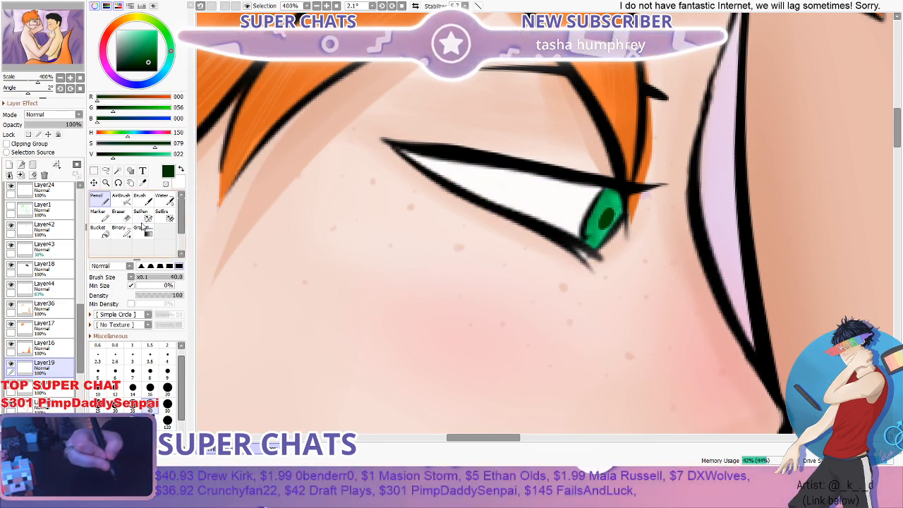
# - Sample the eye white as the drawing colour and darken it to a light grey with value 92
pyautogui.click(142, 182)
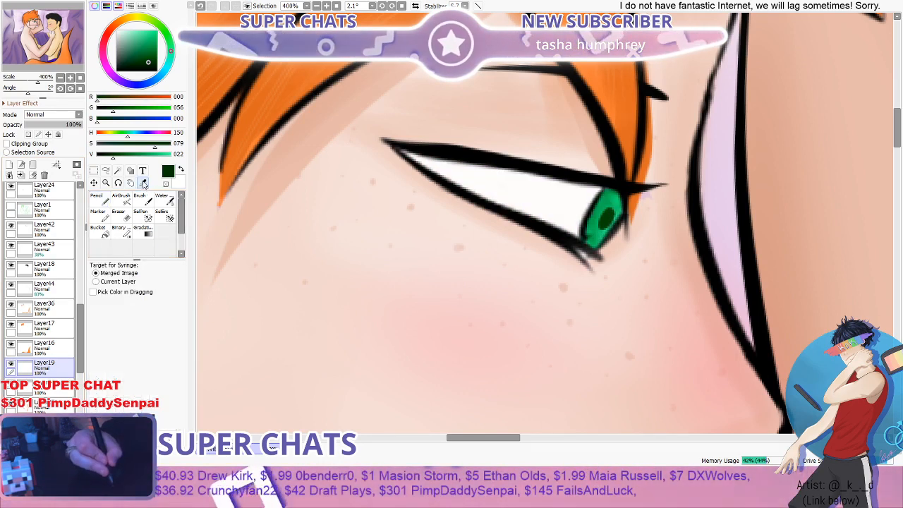
pyautogui.click(474, 178)
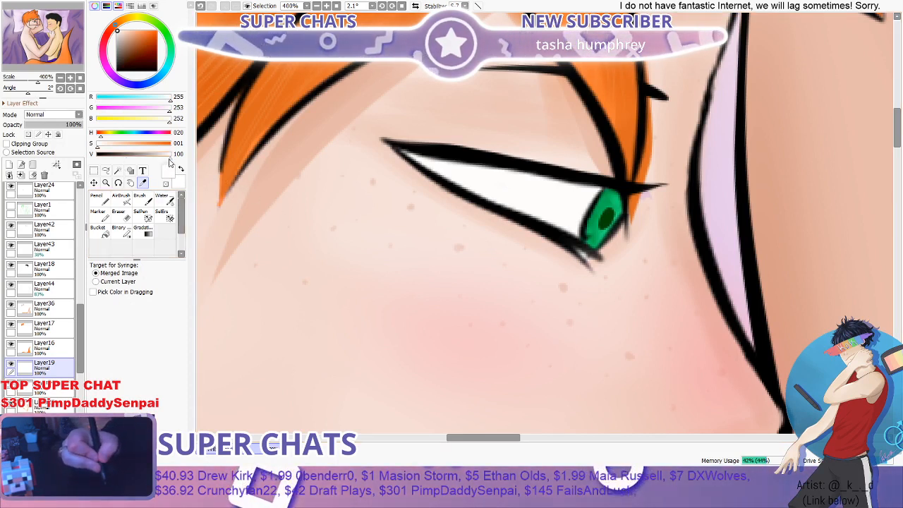
pyautogui.moveTo(169, 160); pyautogui.dragTo(168, 161)
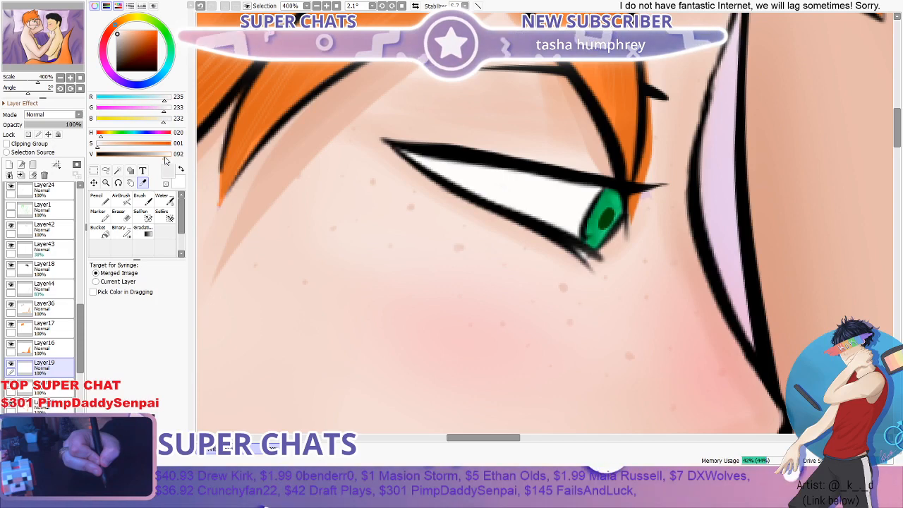
# - Try a light grey shadow with the Pencil along the underside of the upper eyelid, across the eye white
pyautogui.click(102, 201)
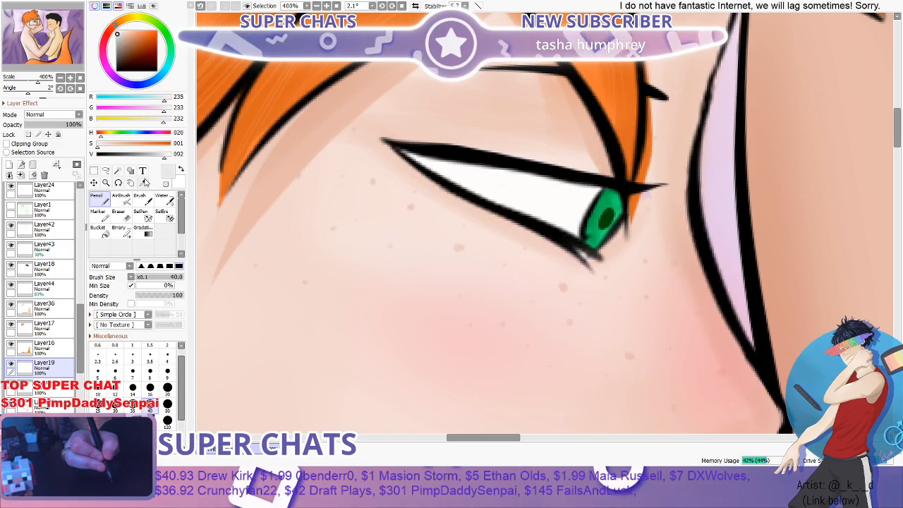
pyautogui.scroll(1, 406, 148)
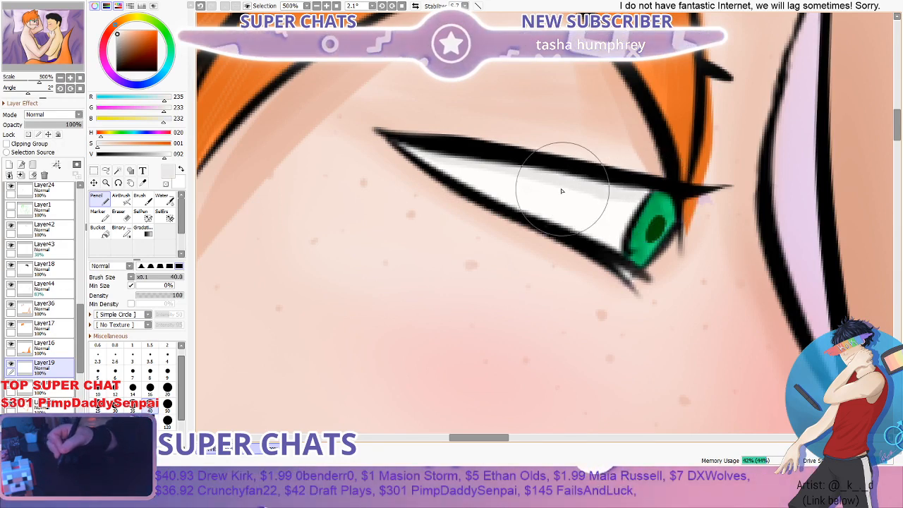
pyautogui.scroll(-4, 452, 152)
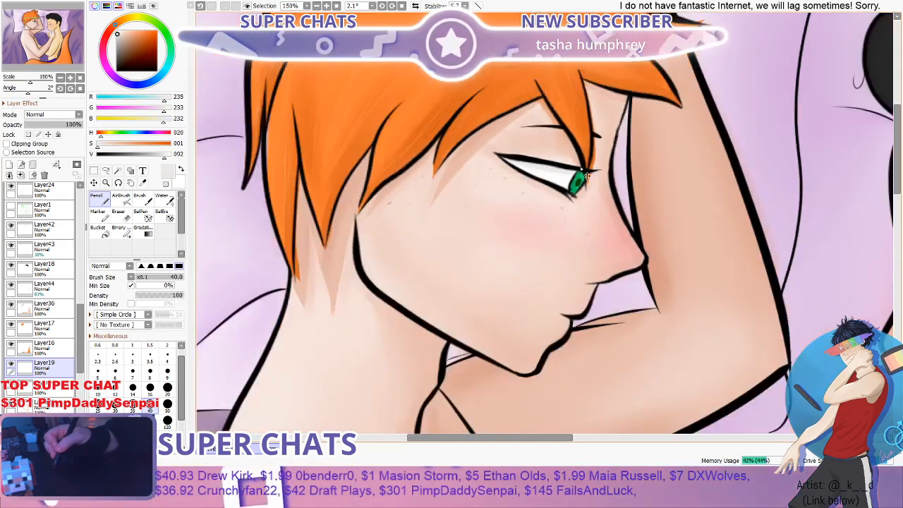
pyautogui.scroll(-1, 580, 174)
pyautogui.scroll(-1, 605, 180)
pyautogui.scroll(6, 564, 169)
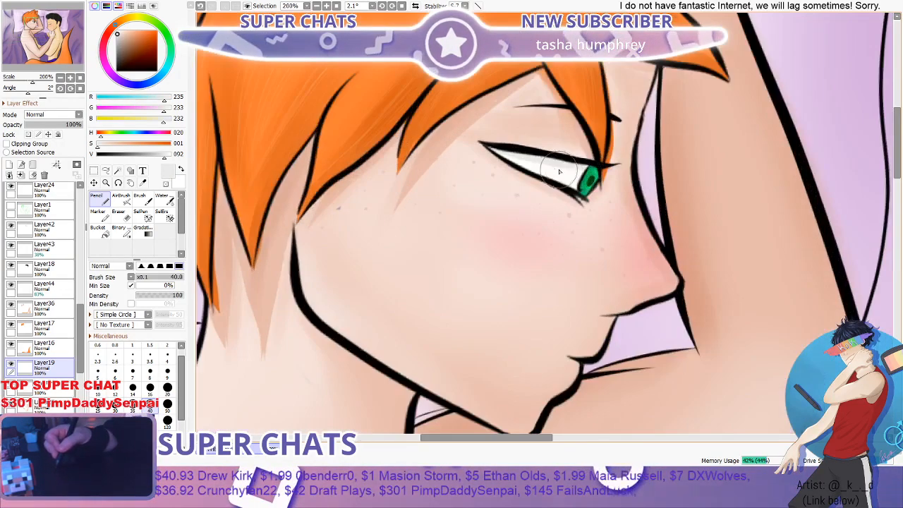
pyautogui.moveTo(455, 134)
pyautogui.mouseDown()
pyautogui.moveTo(582, 166)
pyautogui.moveTo(570, 168)
pyautogui.moveTo(667, 182)
pyautogui.mouseUp()
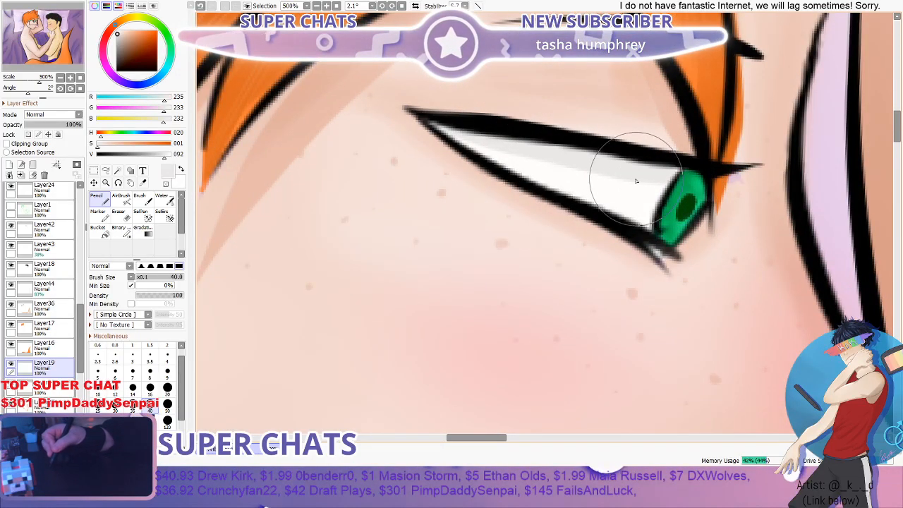
pyautogui.scroll(-5, 455, 136)
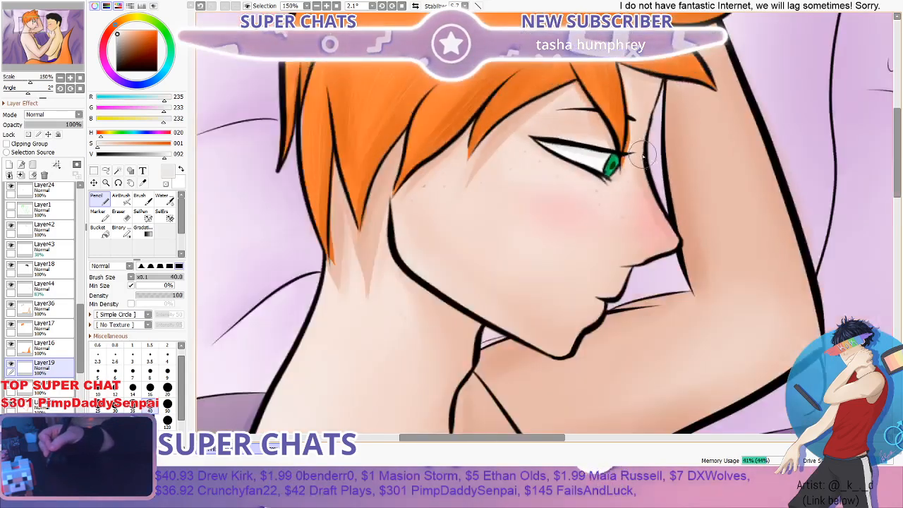
pyautogui.scroll(4, 540, 252)
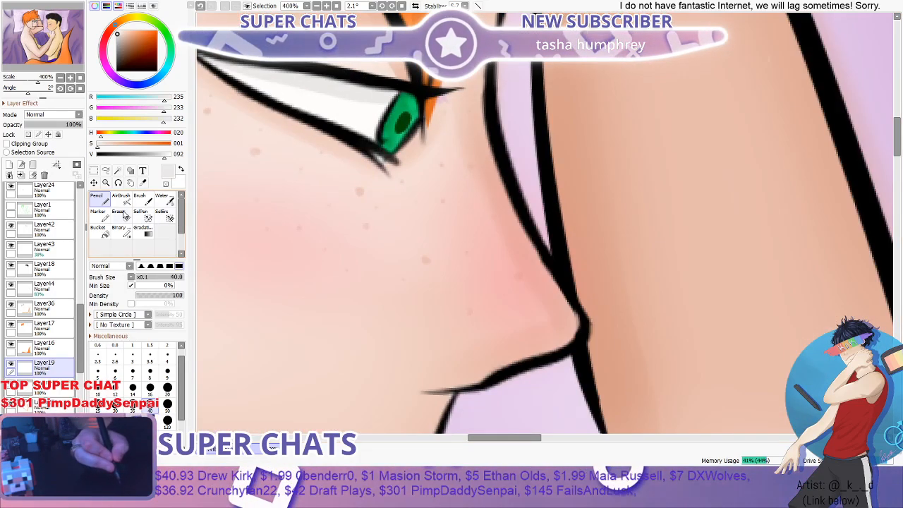
# - Try softening the grey eyelid shadow with the Water tool and review it against both faces
pyautogui.click(163, 201)
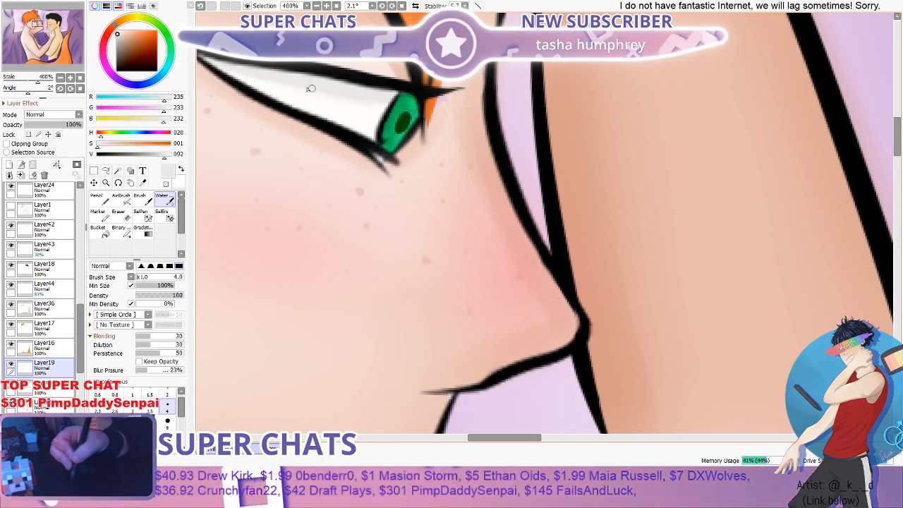
pyautogui.scroll(-5, 344, 107)
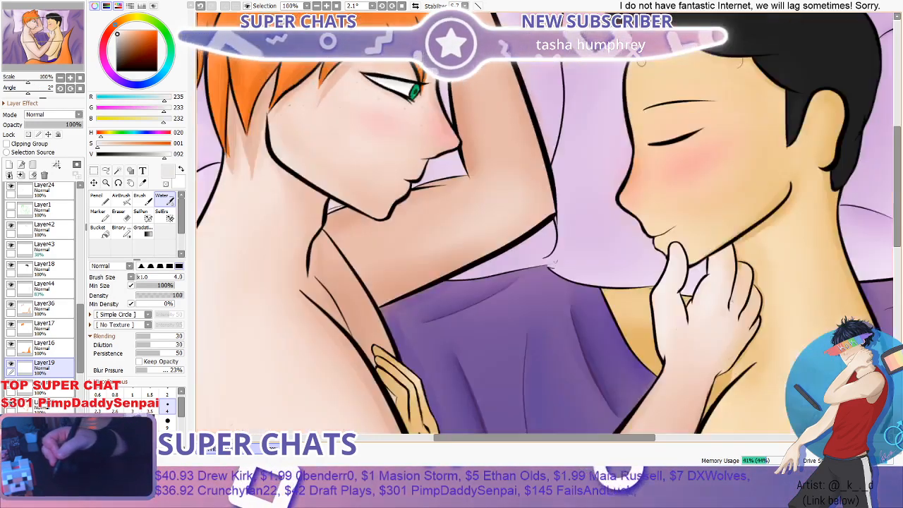
pyautogui.moveTo(897, 207); pyautogui.dragTo(898, 188)
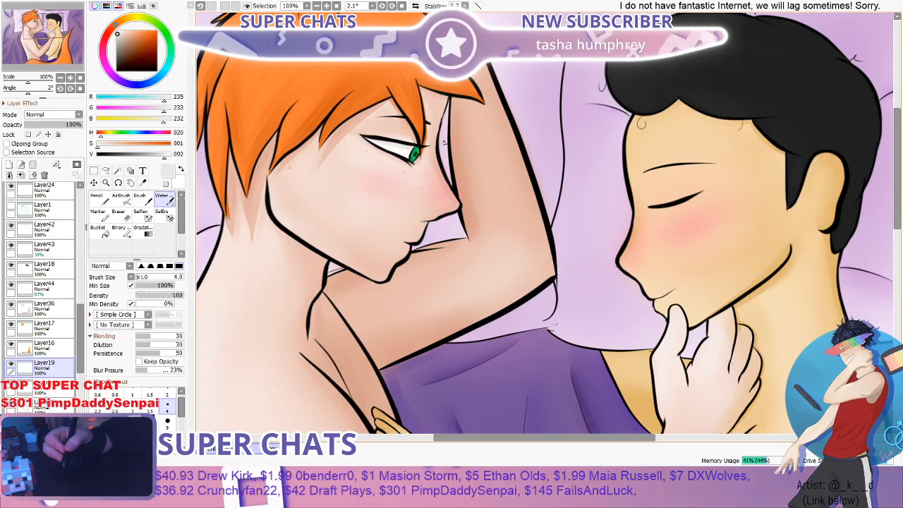
pyautogui.scroll(-1, 378, 153)
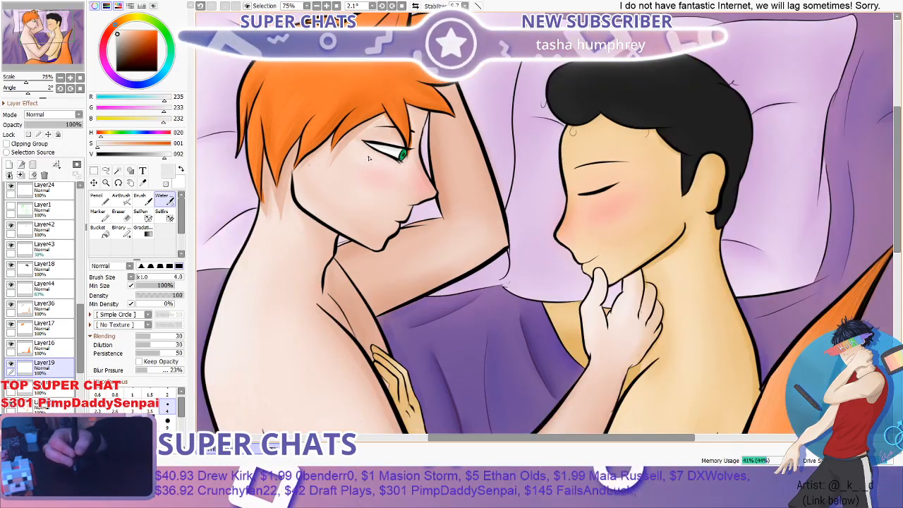
# - Darken the grey drawing colour to value 77 and add a new layer directly above Layer19
pyautogui.scroll(4, 390, 155)
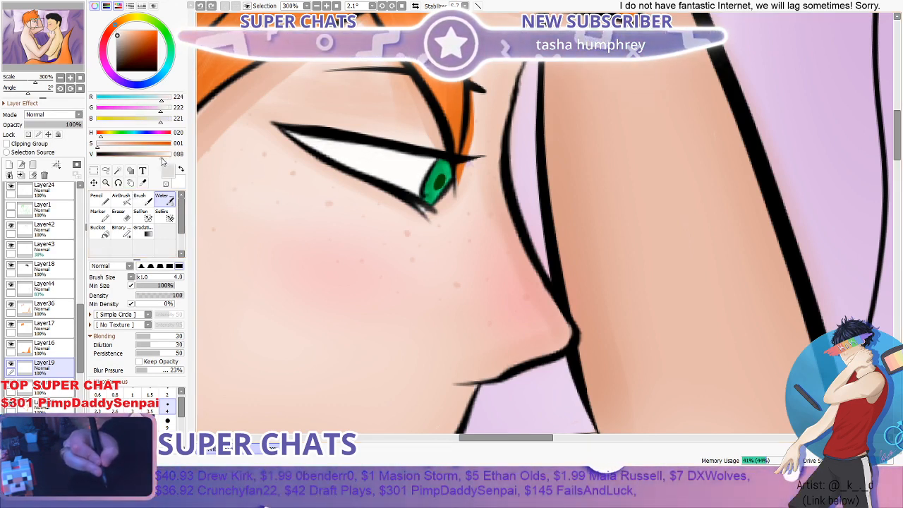
pyautogui.moveTo(161, 154); pyautogui.dragTo(153, 153)
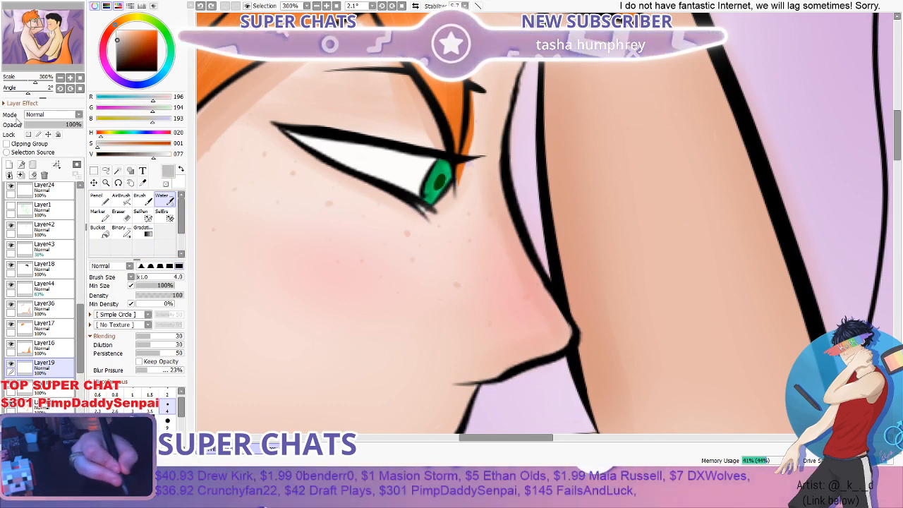
pyautogui.click(12, 166)
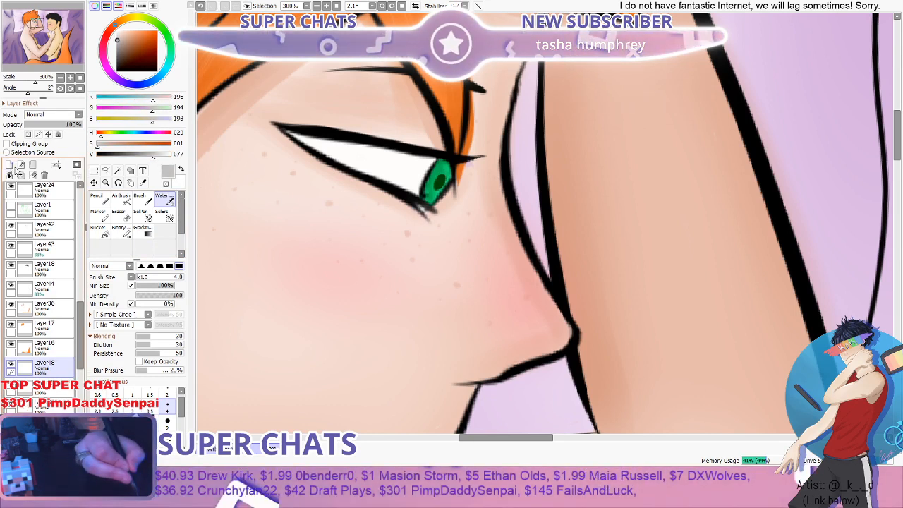
# - Paint a grey shadow with the Pencil at size 40 along the underside of the upper eyelid, across the orange-haired figure's eye white
pyautogui.click(99, 199)
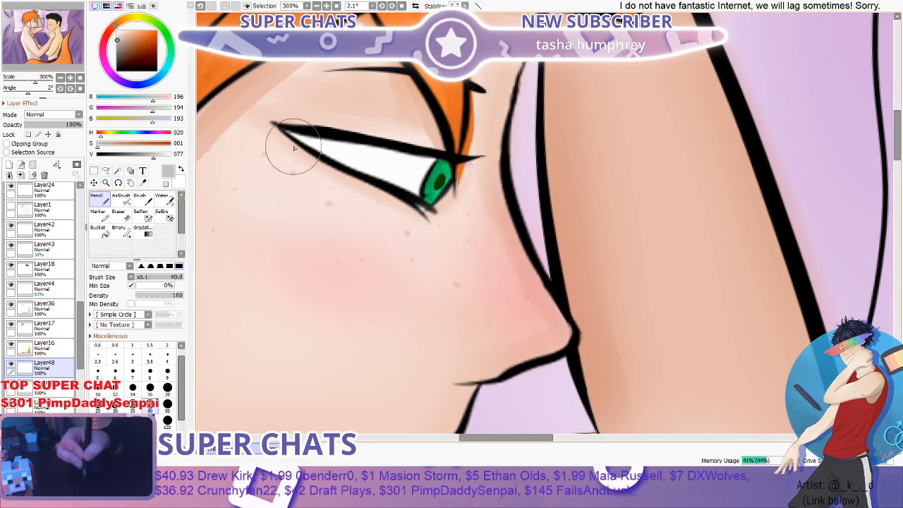
pyautogui.moveTo(290, 133)
pyautogui.mouseDown()
pyautogui.moveTo(388, 161)
pyautogui.moveTo(441, 167)
pyautogui.mouseUp()
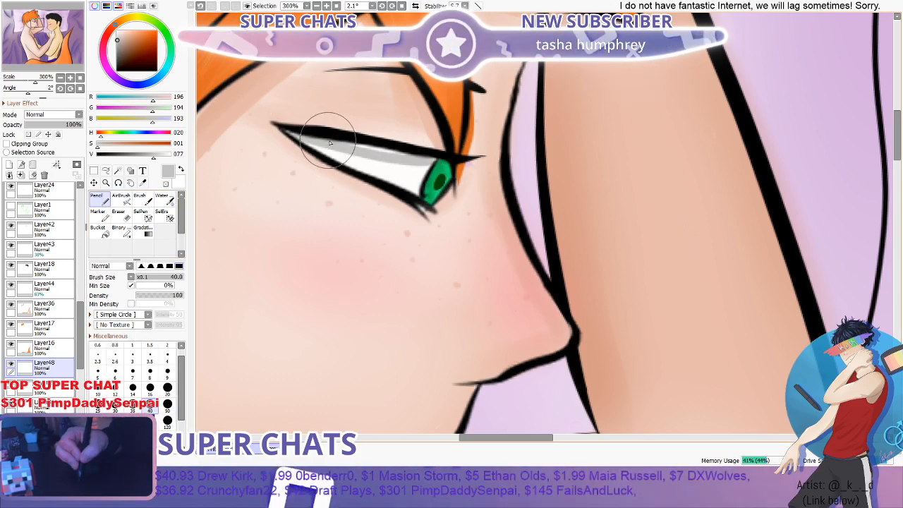
pyautogui.scroll(-1, 452, 157)
pyautogui.scroll(3, 441, 162)
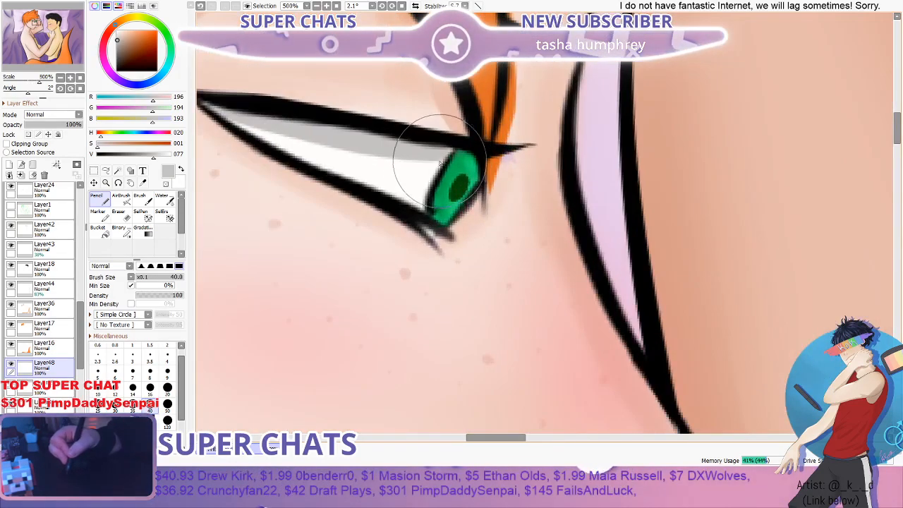
pyautogui.scroll(-3, 328, 123)
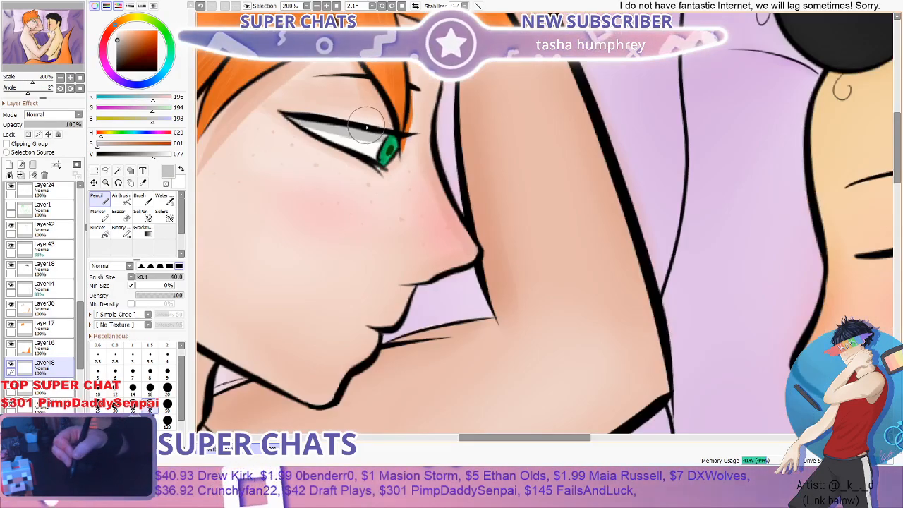
pyautogui.scroll(1, 344, 109)
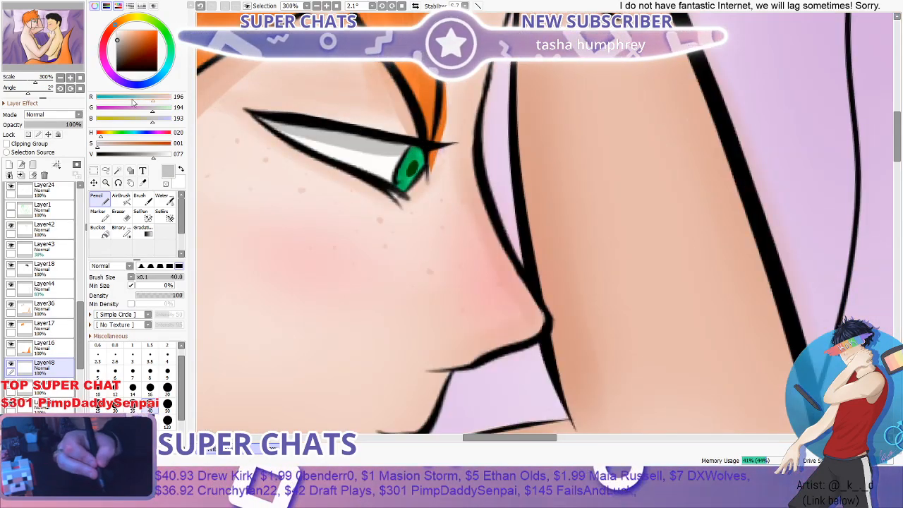
pyautogui.scroll(-5, 431, 106)
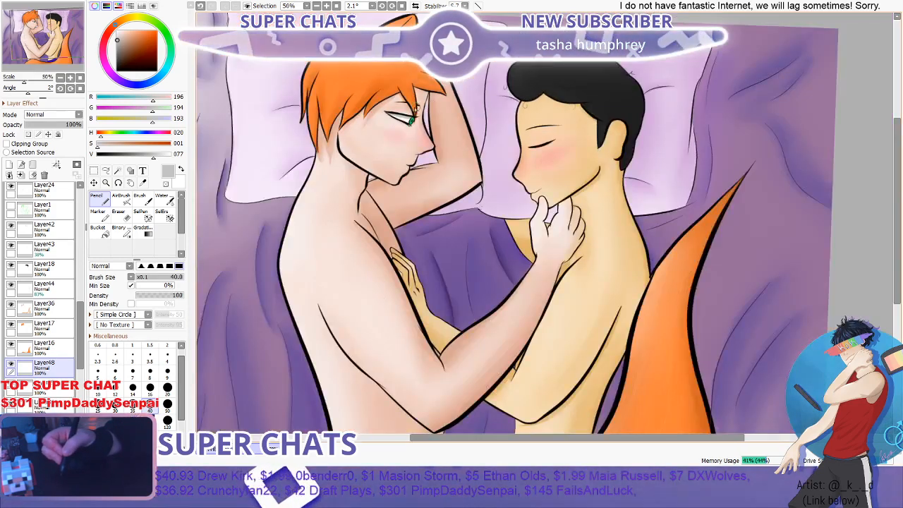
pyautogui.scroll(3, 400, 122)
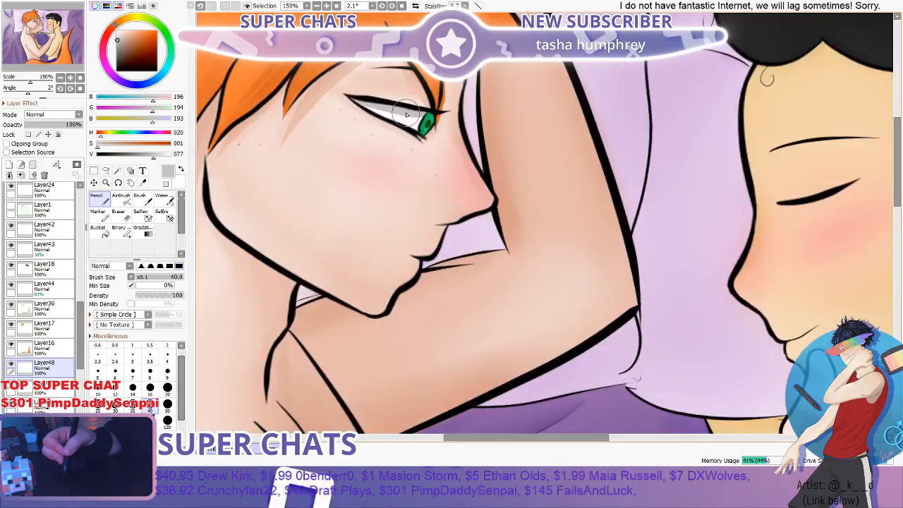
# - Soften the lower edge of the grey eyelid shadow with the Water tool at brush size 8
pyautogui.scroll(4, 407, 113)
pyautogui.press('c')
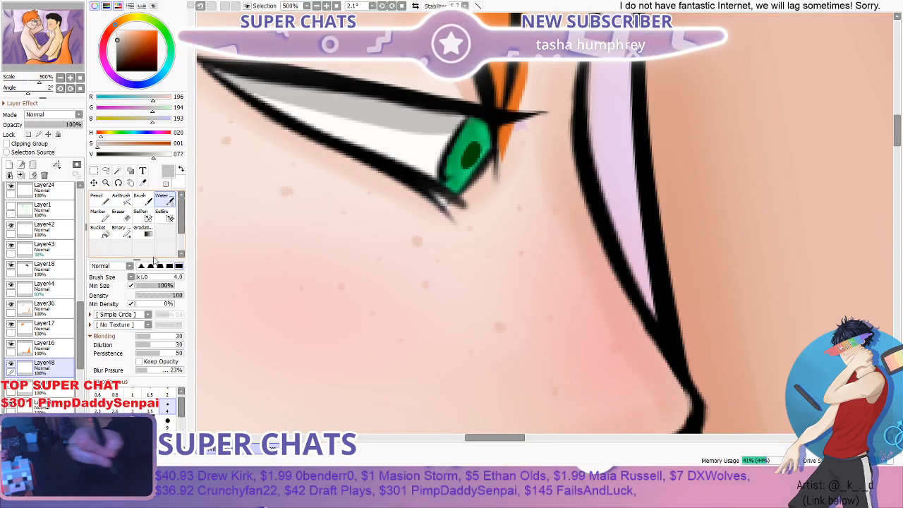
pyautogui.click(149, 424)
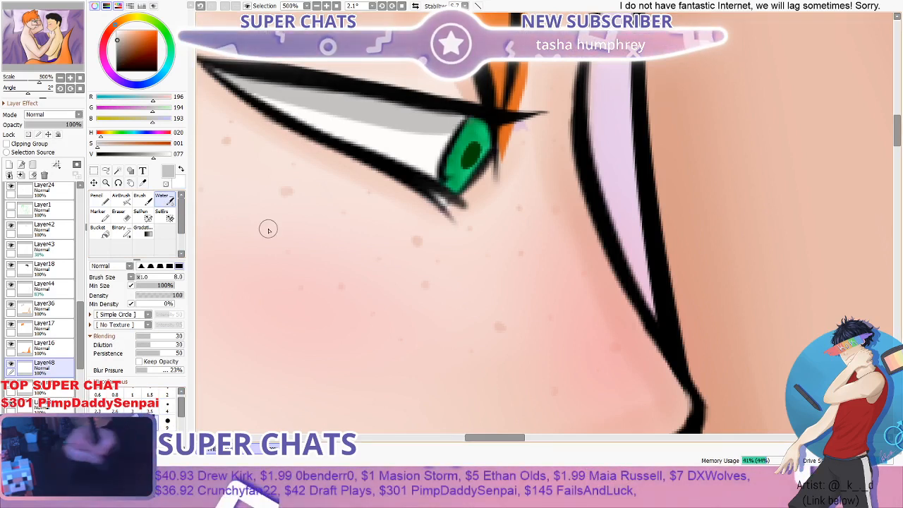
pyautogui.moveTo(446, 143); pyautogui.dragTo(231, 87)
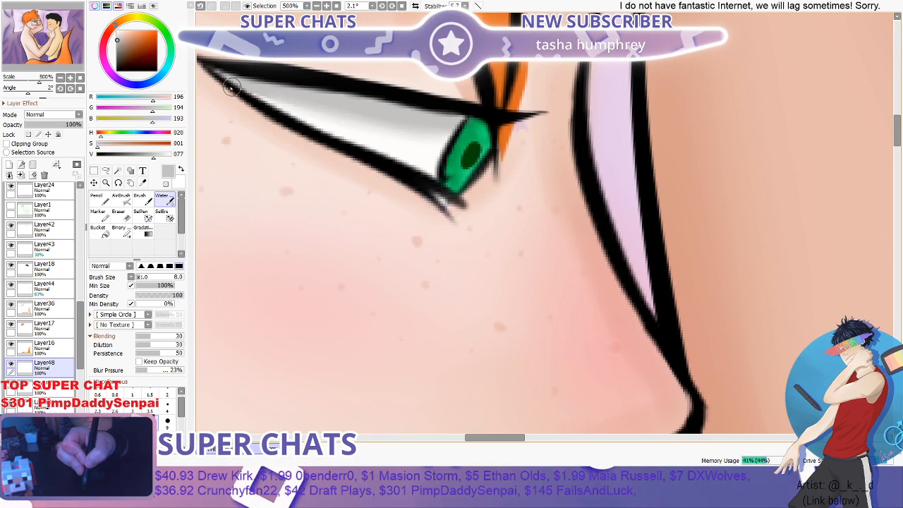
pyautogui.scroll(-5, 451, 123)
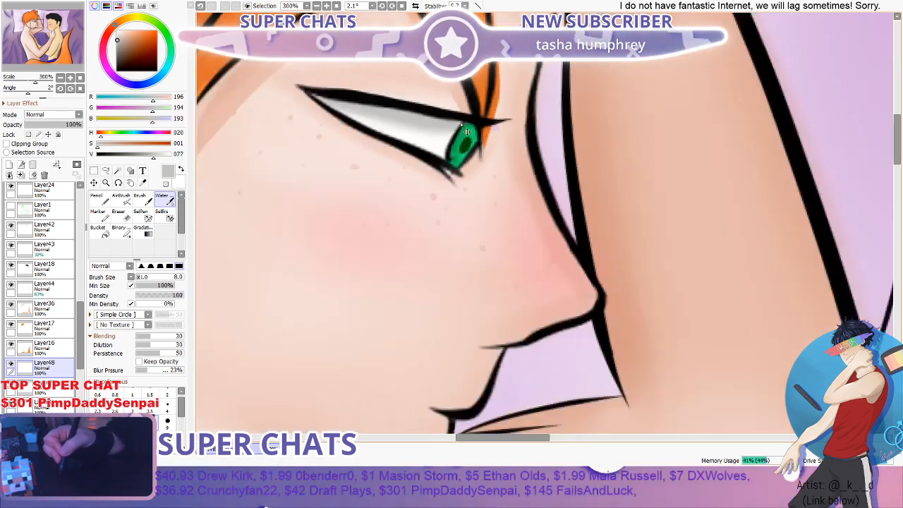
pyautogui.scroll(4, 478, 111)
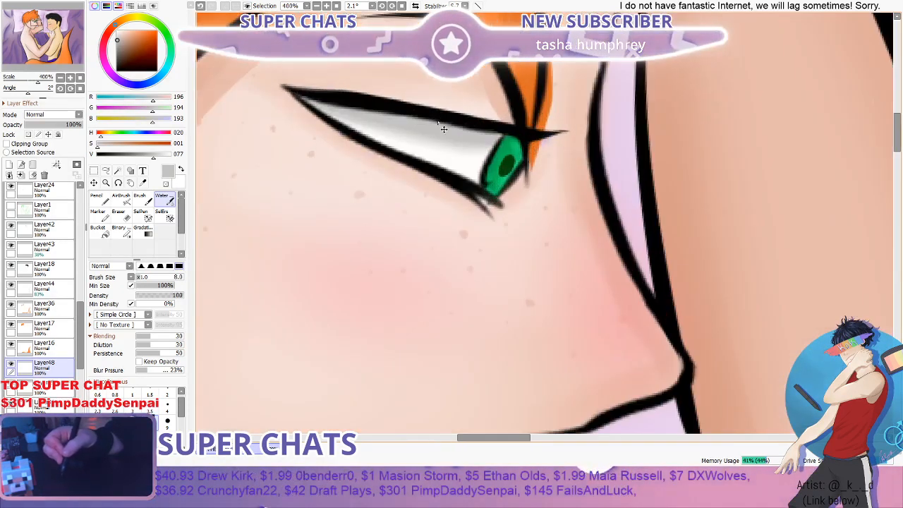
# - Lower the eyelid shadow layer's opacity to 86% and check the eye against both faces
pyautogui.click(60, 125)
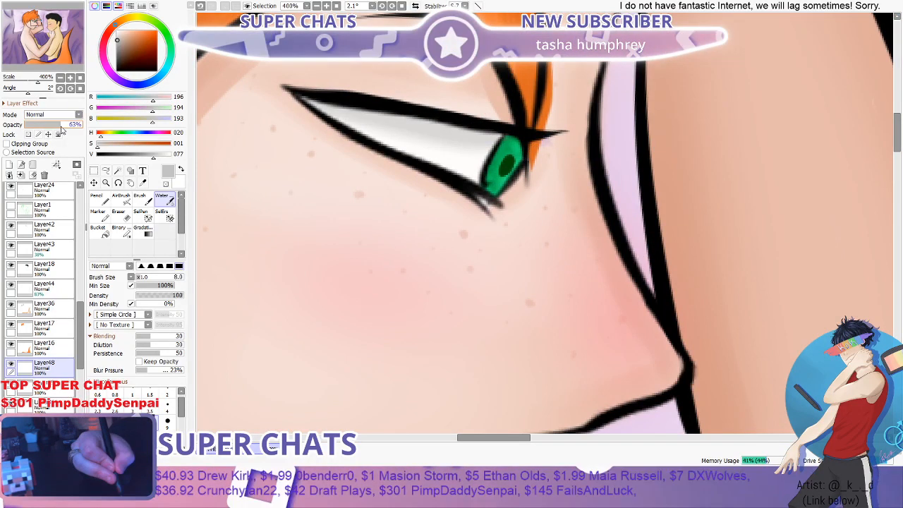
pyautogui.moveTo(60, 125); pyautogui.dragTo(67, 125)
pyautogui.scroll(-2, 398, 130)
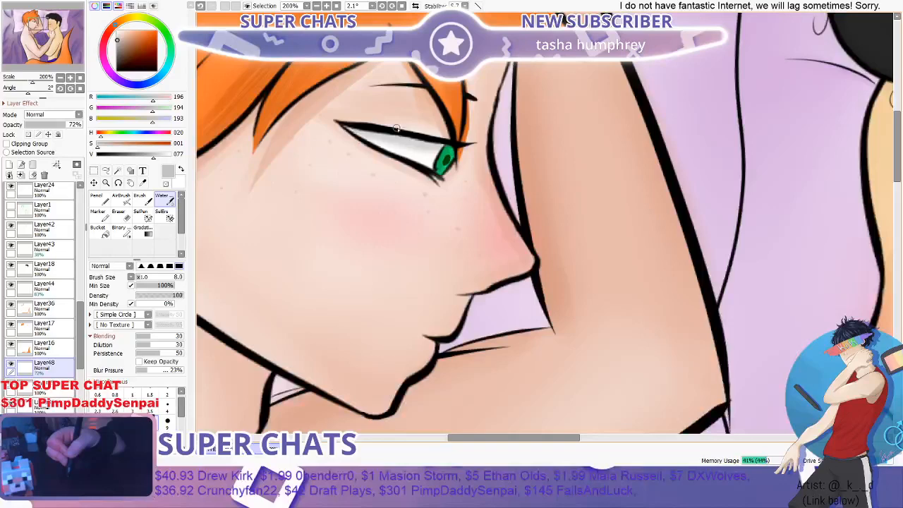
pyautogui.scroll(1, 306, 127)
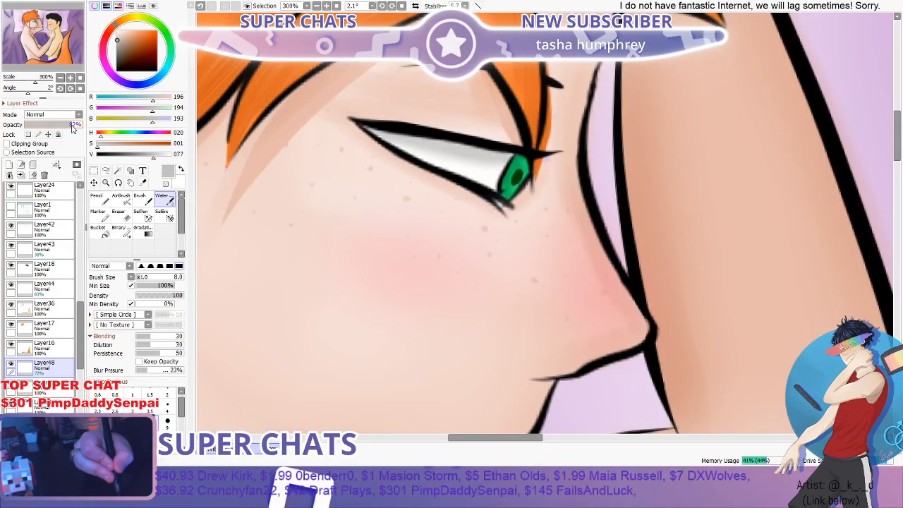
pyautogui.scroll(2, 505, 160)
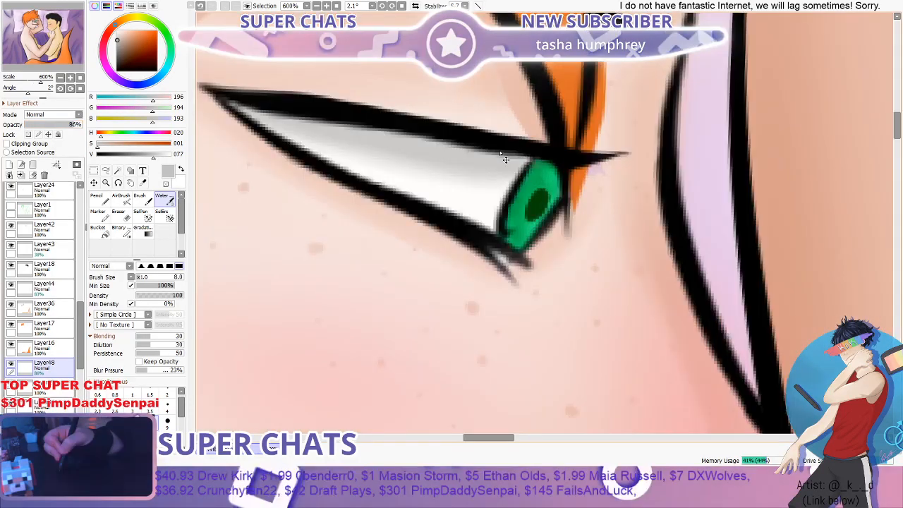
pyautogui.scroll(-7, 506, 160)
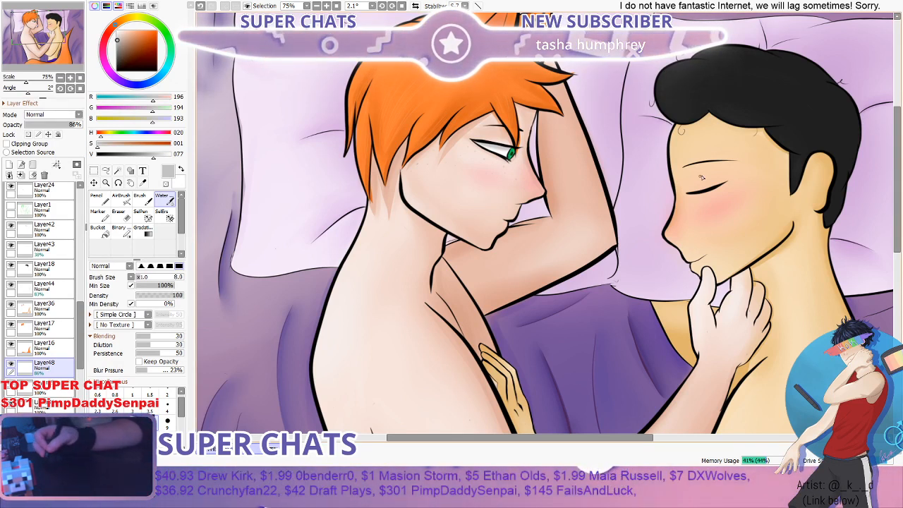
# - Select Layer27, the dark-haired figure's skin shading layer, toggling its visibility off and on to check what it holds
pyautogui.moveTo(743, 180); pyautogui.dragTo(726, 183)
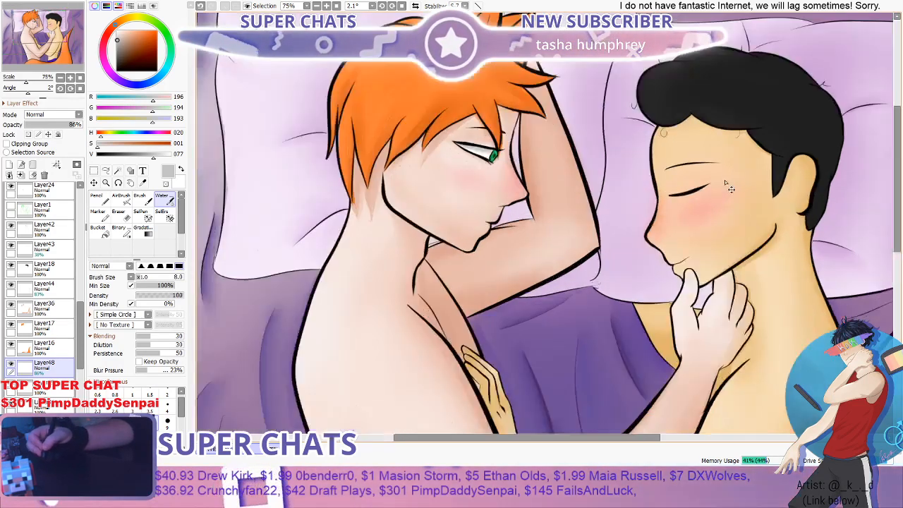
pyautogui.scroll(3, 731, 190)
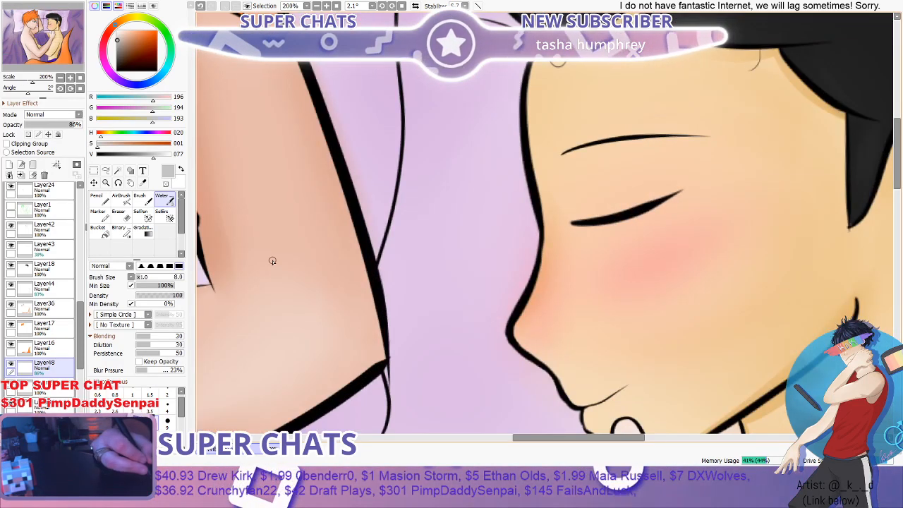
pyautogui.moveTo(80, 305); pyautogui.dragTo(60, 340)
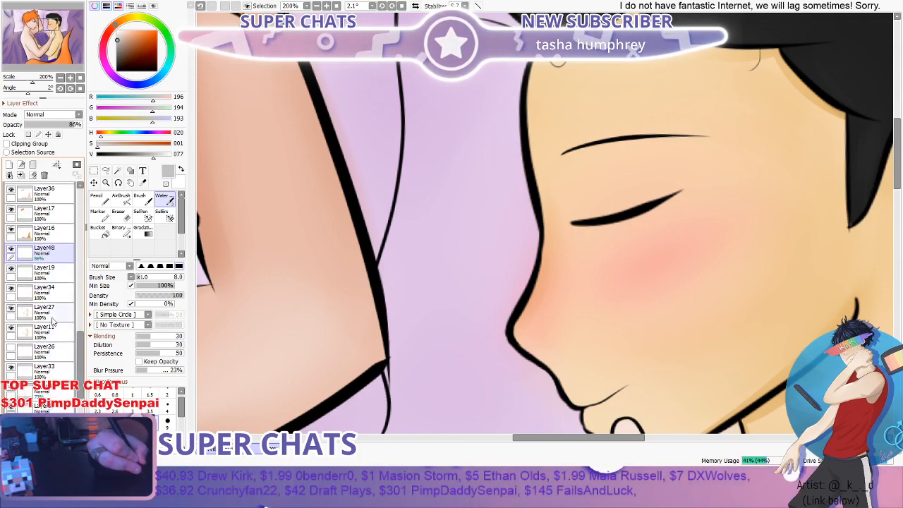
pyautogui.click(44, 311)
pyautogui.click(12, 310)
pyautogui.click(12, 309)
pyautogui.click(12, 309)
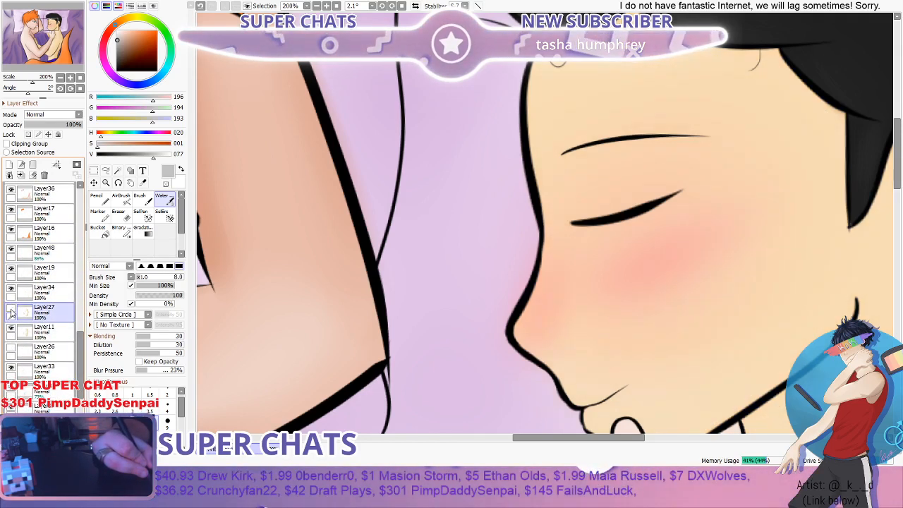
pyautogui.click(12, 309)
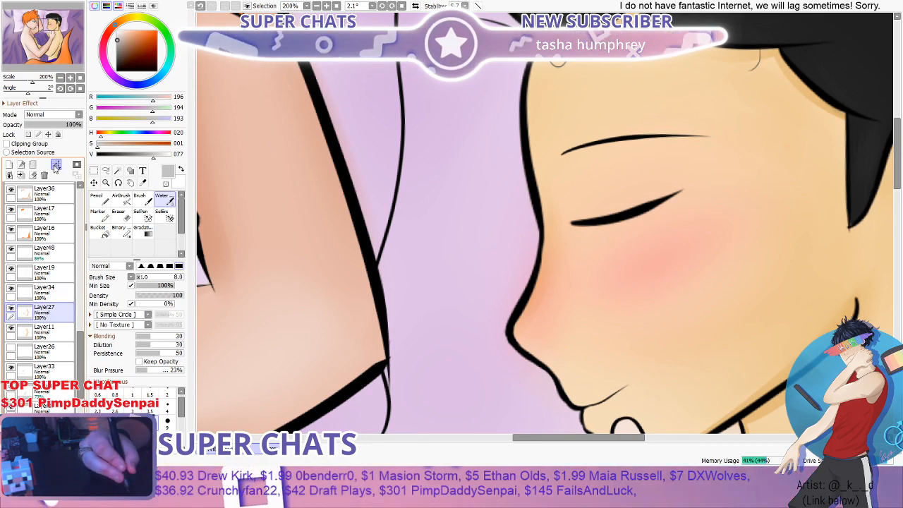
# - Sample the tan skin shadow at the dark-haired figure's forehead and paint it above the closed eyelid with the Brush at size 40
pyautogui.click(144, 183)
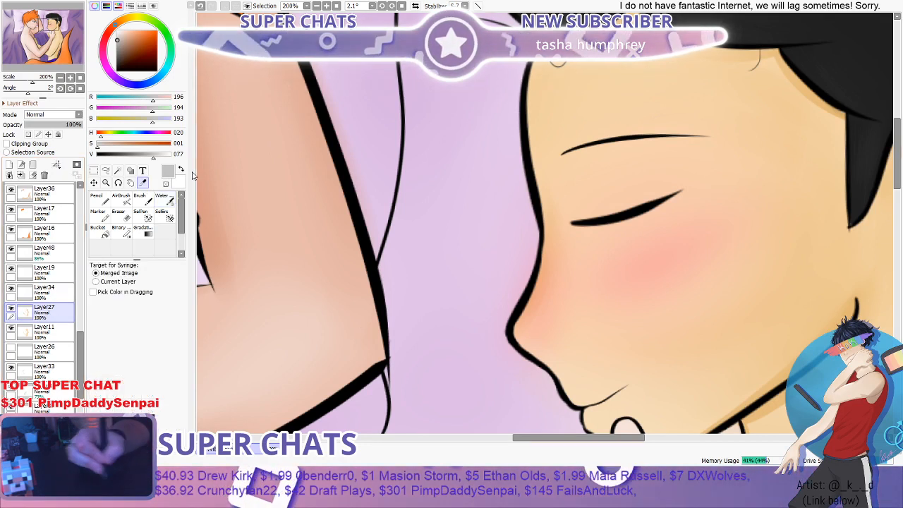
pyautogui.click(542, 151)
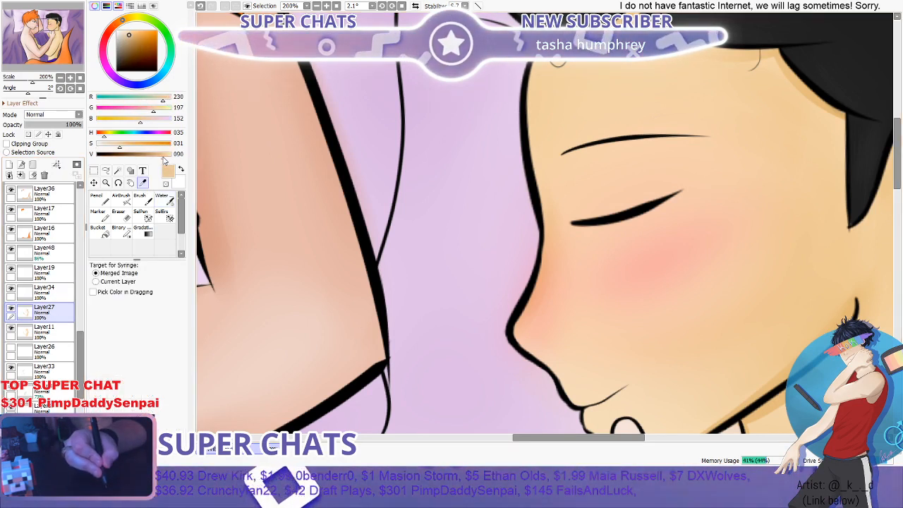
pyautogui.click(145, 204)
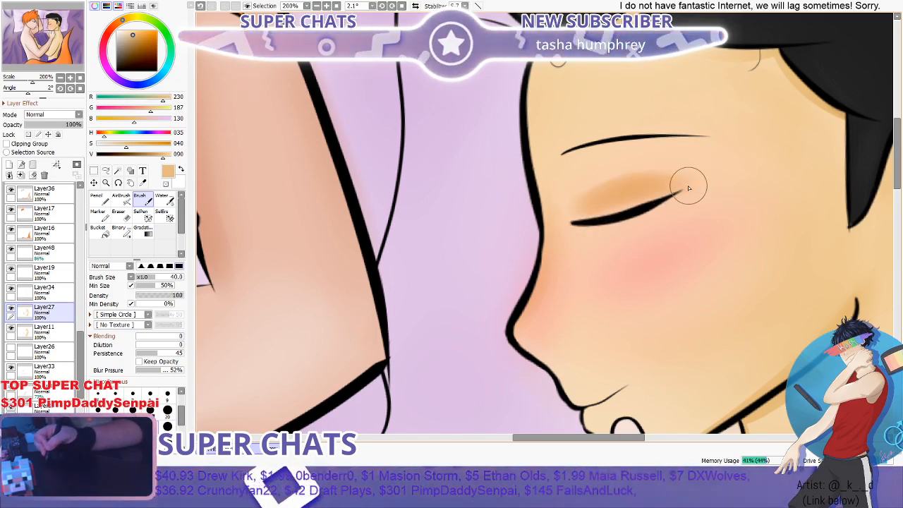
# - Blend the tan shadow above the dark-haired figure's closed eye into the skin with the Water tool at brush sizes 100 and 50
pyautogui.click(161, 199)
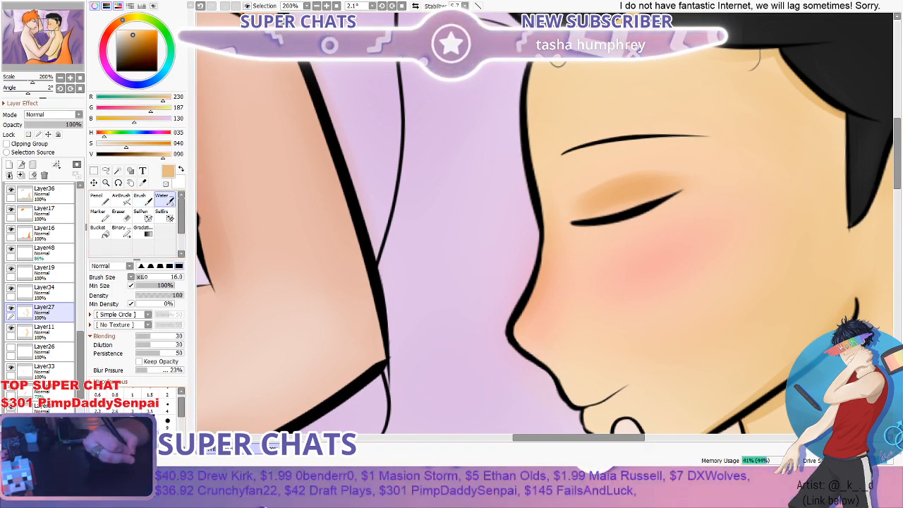
pyautogui.moveTo(150, 278); pyautogui.dragTo(183, 277)
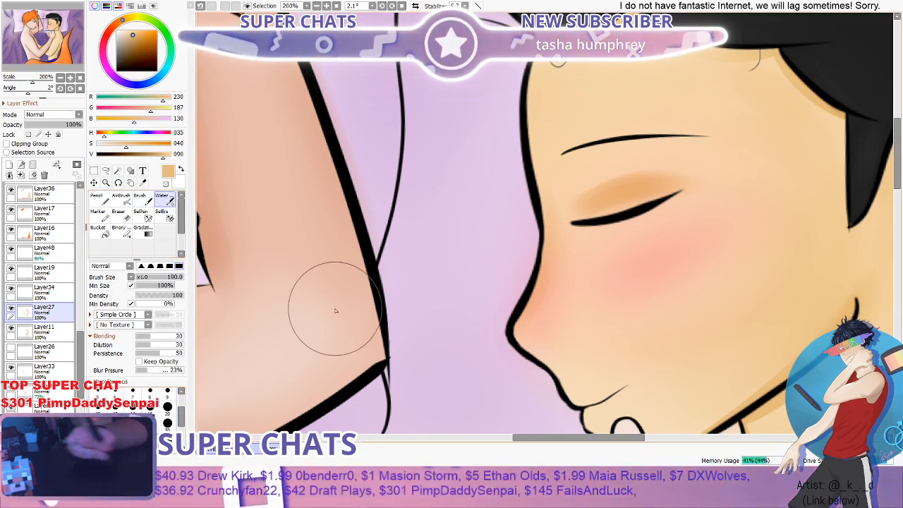
pyautogui.scroll(-3, 775, 190)
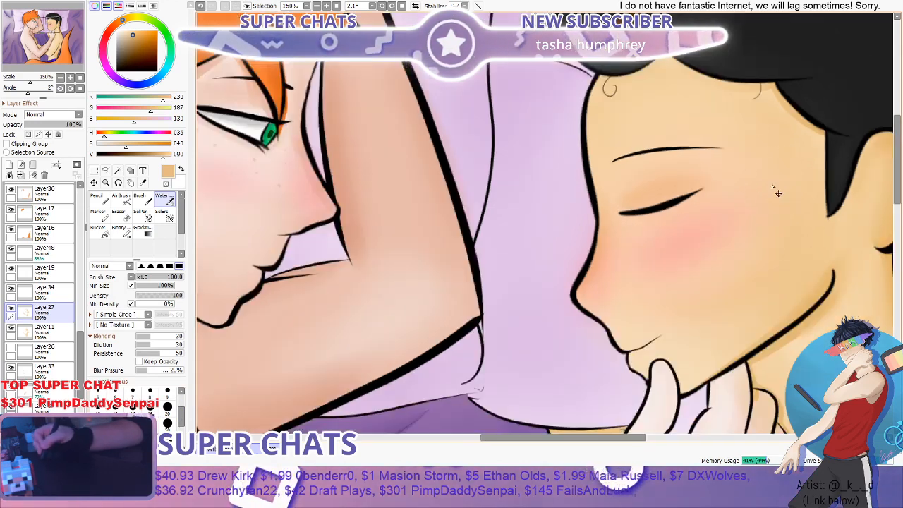
pyautogui.scroll(3, 698, 185)
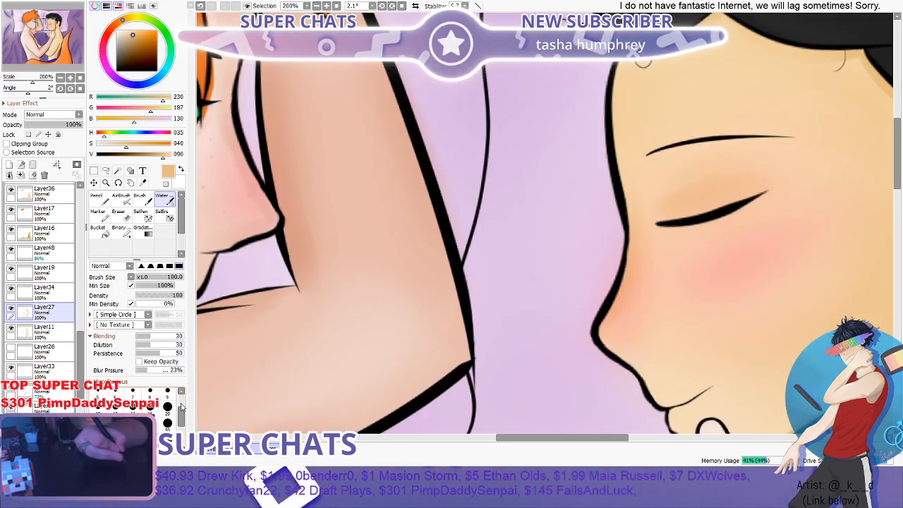
pyautogui.click(167, 423)
pyautogui.scroll(-4, 673, 185)
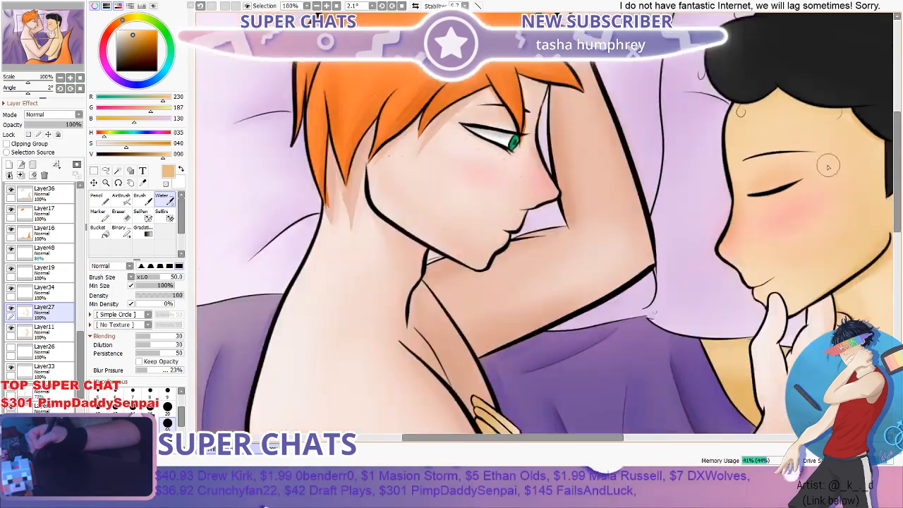
pyautogui.scroll(3, 791, 191)
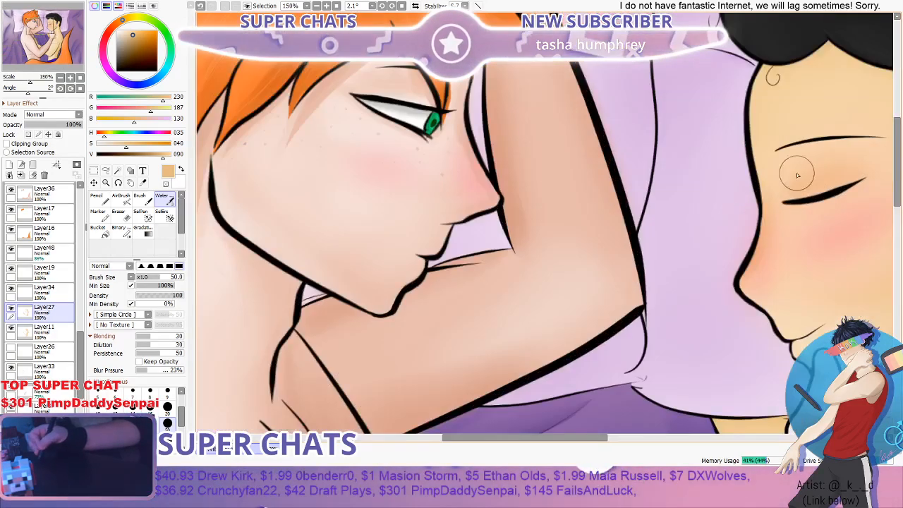
pyautogui.scroll(-4, 797, 175)
pyautogui.scroll(2, 510, 439)
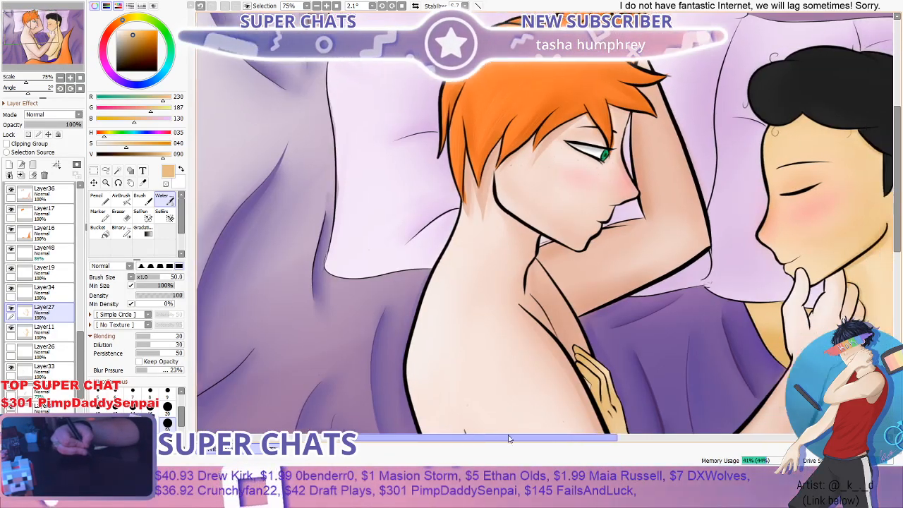
# - Select line-art layer Layer2 and the Eraser at size 35, and locate the stray lines along the orange tail's upper edge
pyautogui.scroll(-2, 554, 299)
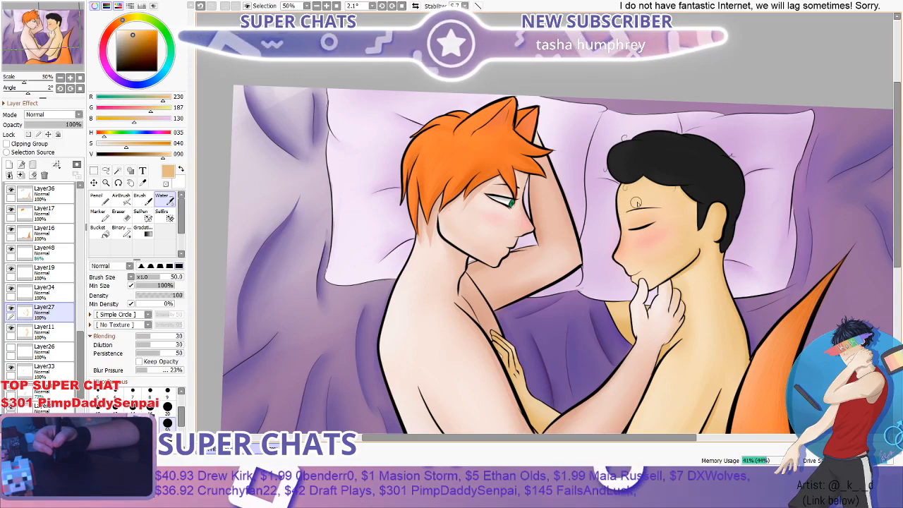
pyautogui.moveTo(901, 177); pyautogui.dragTo(899, 287)
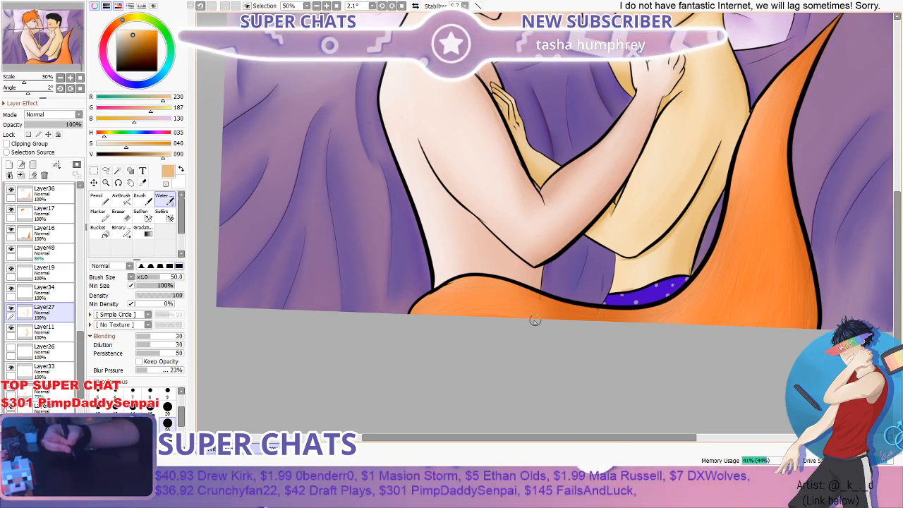
pyautogui.scroll(5, 81, 336)
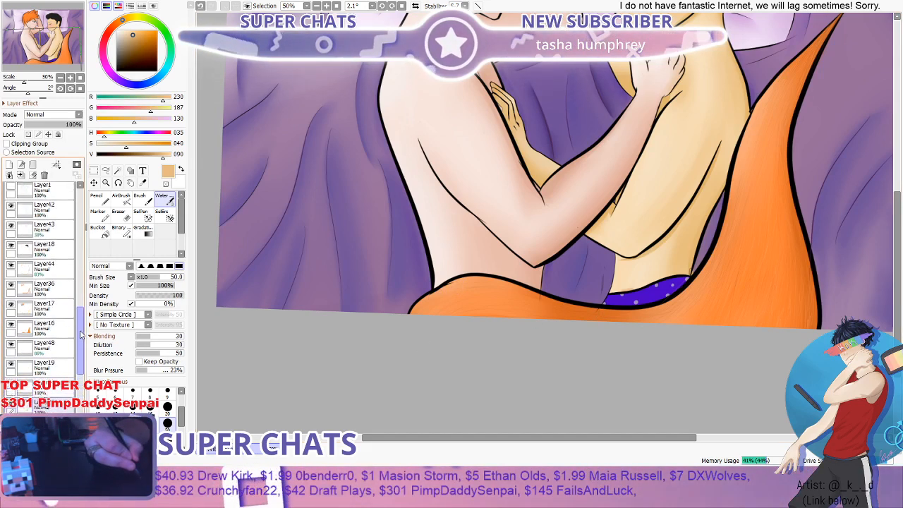
pyautogui.moveTo(81, 335); pyautogui.dragTo(79, 283)
pyautogui.click(53, 253)
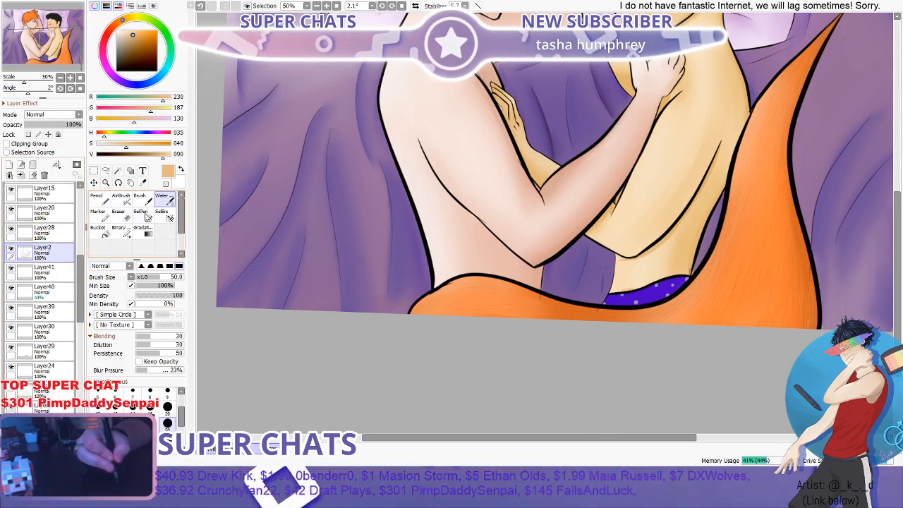
pyautogui.click(118, 214)
pyautogui.scroll(4, 525, 302)
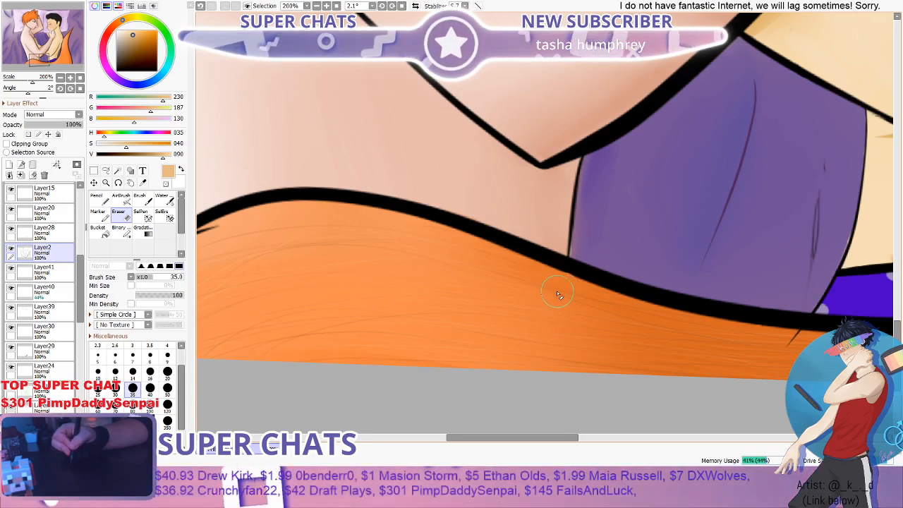
pyautogui.scroll(-4, 557, 291)
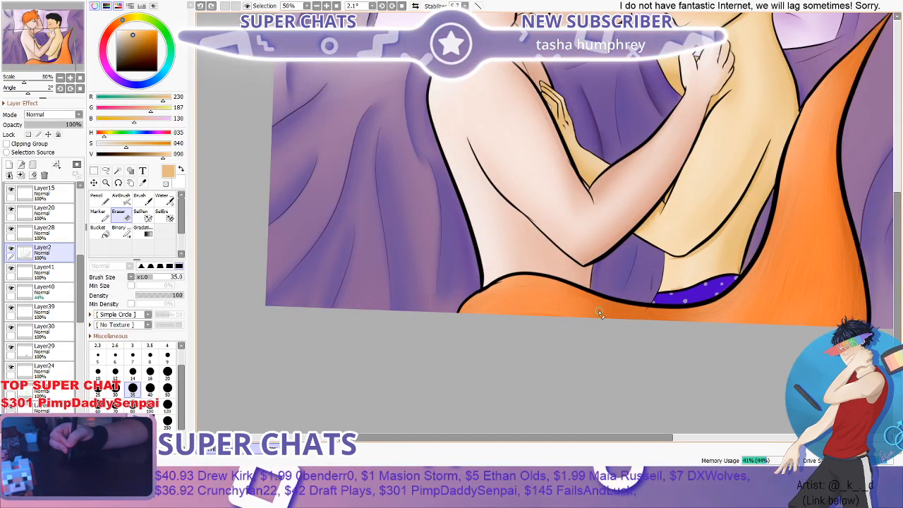
pyautogui.scroll(6, 600, 312)
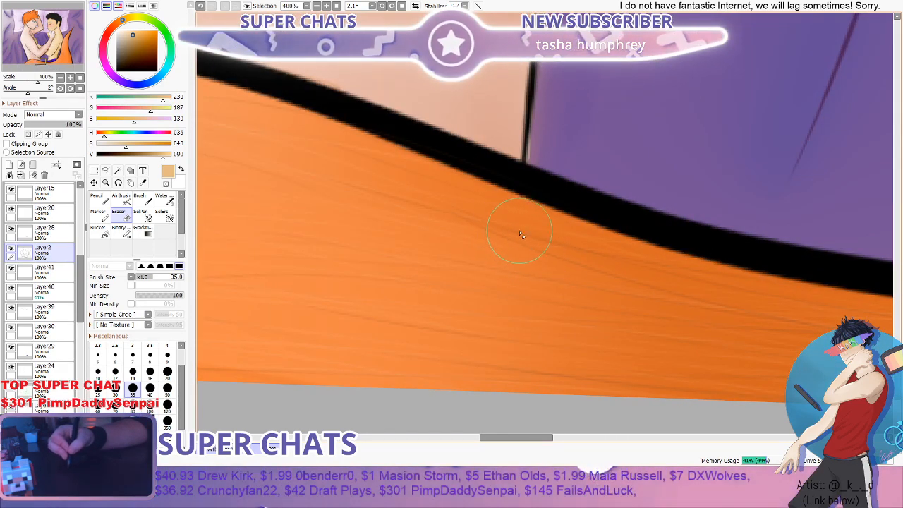
pyautogui.scroll(-5, 516, 247)
pyautogui.scroll(4, 621, 278)
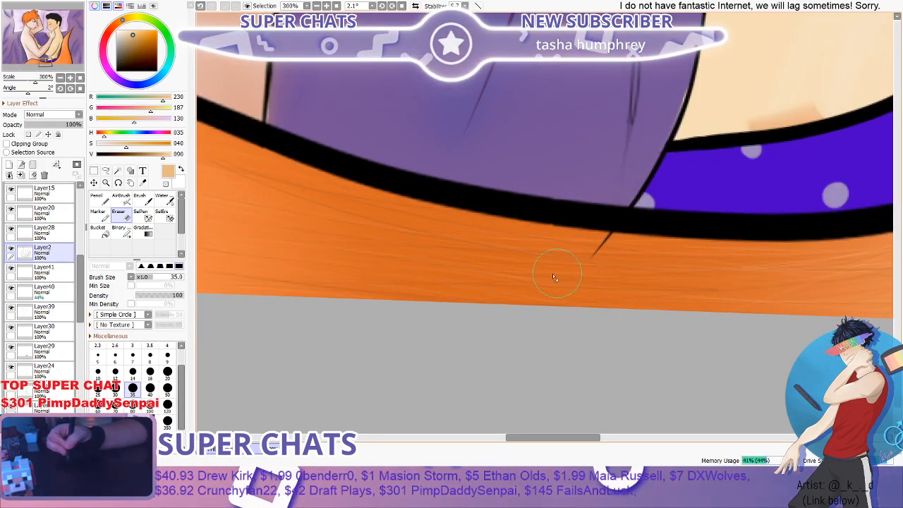
# - Toggle Layer28, Layer20 and Layer4 to find the stray line below the purple waistband, and erase its end over the tail on Layer4
pyautogui.scroll(3, 78, 281)
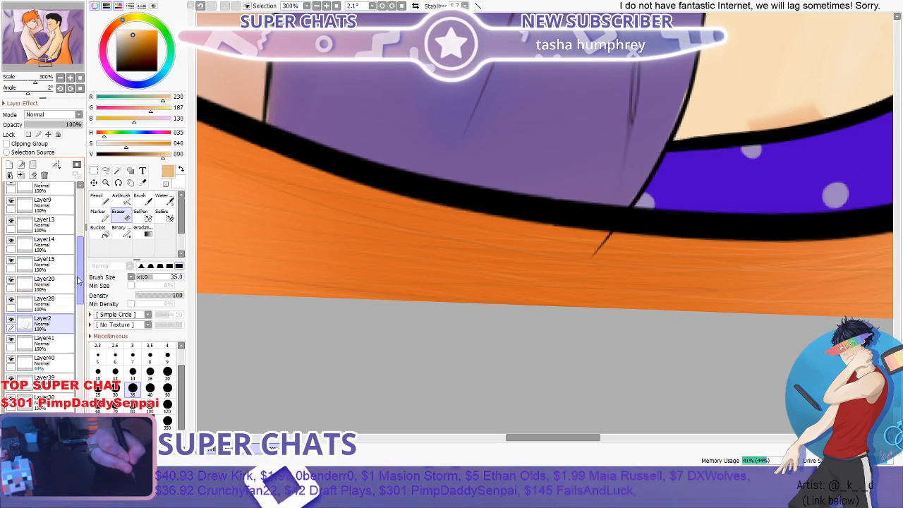
pyautogui.scroll(1, 79, 281)
pyautogui.click(11, 315)
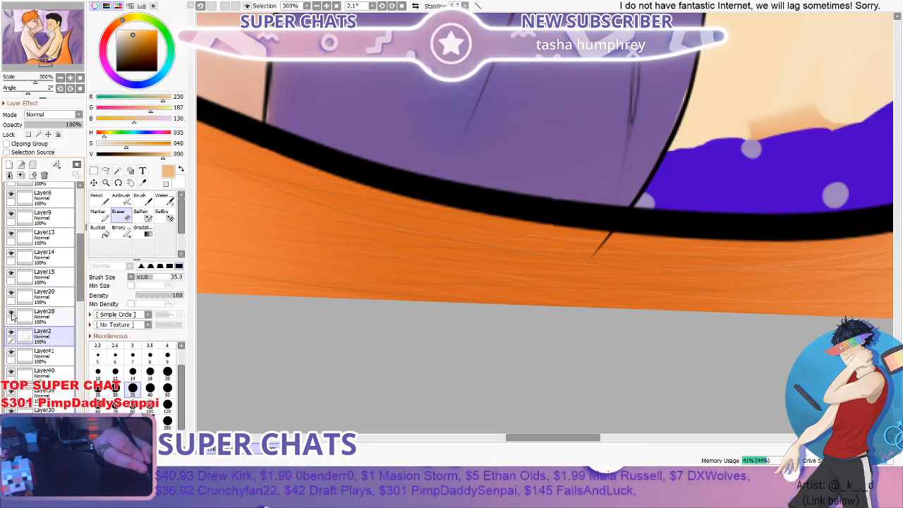
pyautogui.click(12, 315)
pyautogui.click(11, 315)
pyautogui.click(12, 315)
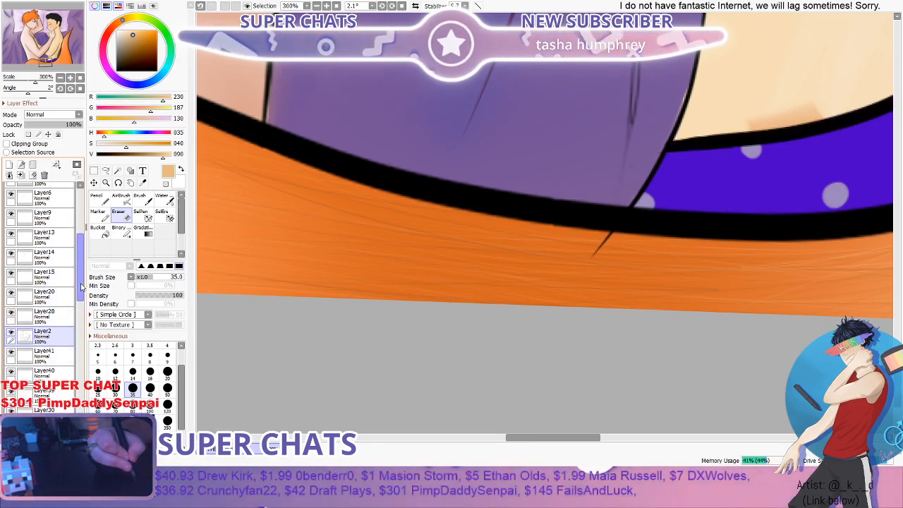
pyautogui.scroll(-5, 78, 315)
pyautogui.moveTo(79, 315); pyautogui.dragTo(77, 291)
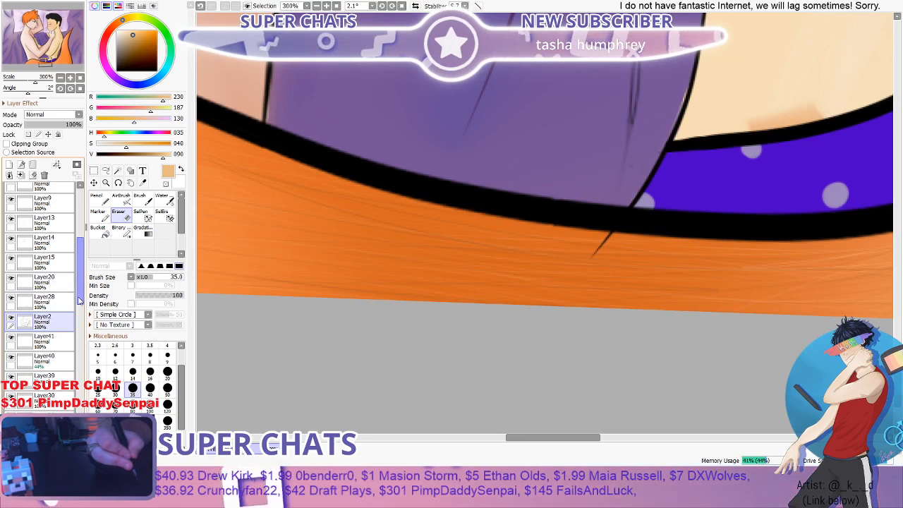
pyautogui.moveTo(79, 300); pyautogui.dragTo(79, 295)
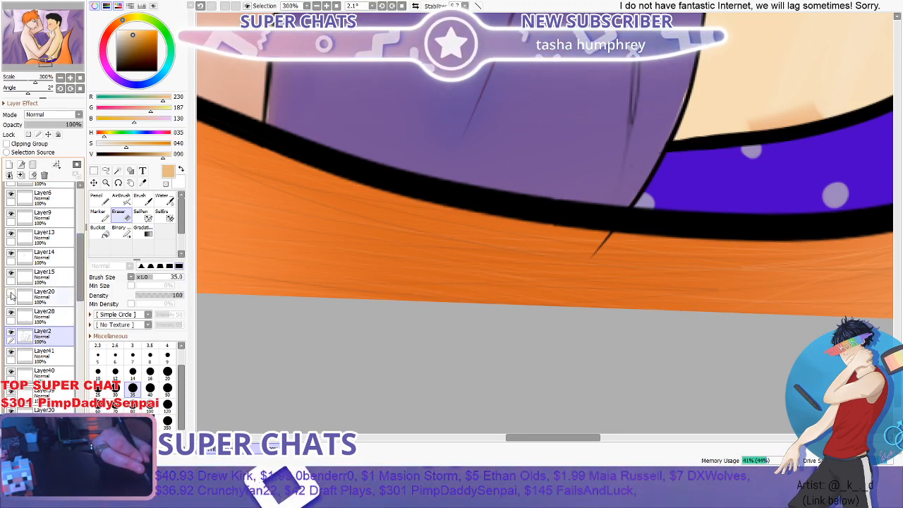
pyautogui.scroll(1, 21, 262)
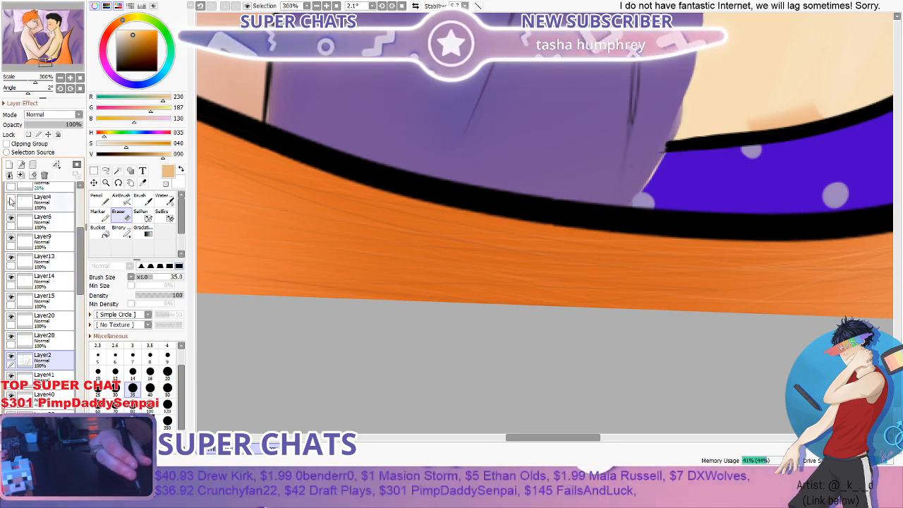
pyautogui.click(35, 201)
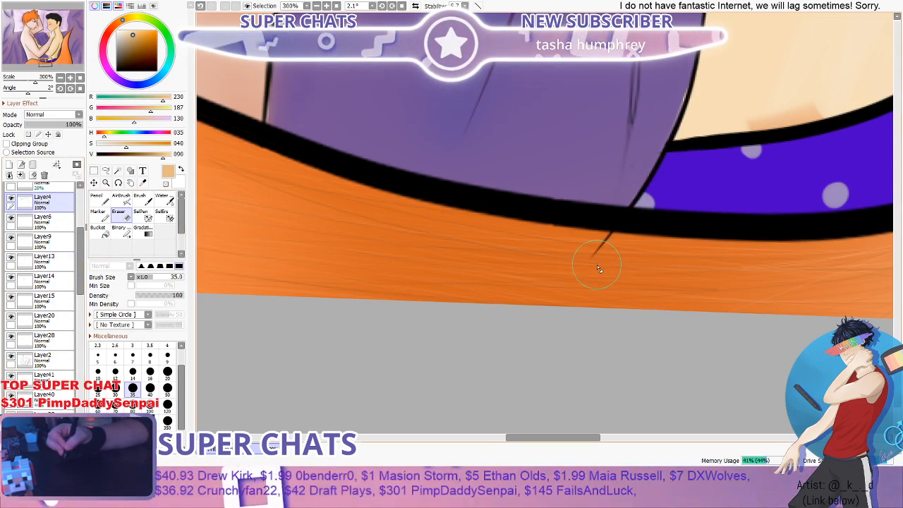
pyautogui.scroll(-5, 600, 254)
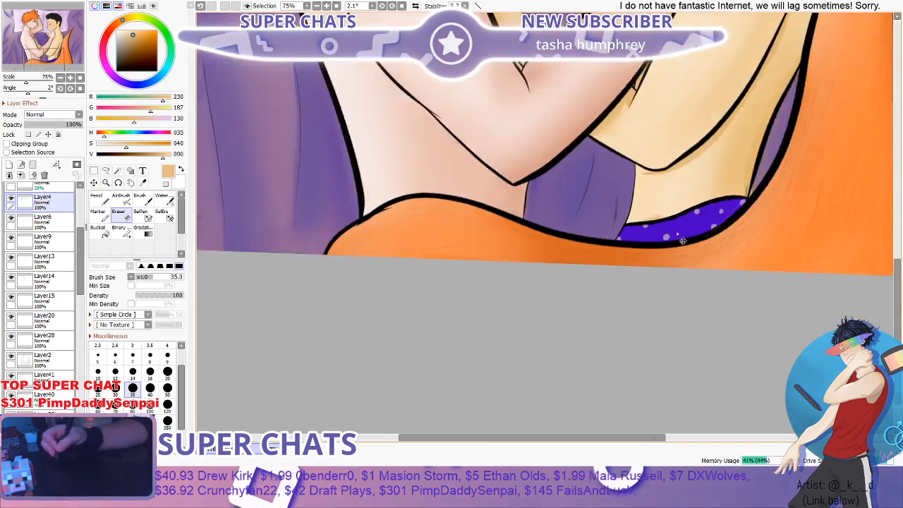
# - Try to erase the looped stray stroke at the waistband's corner on Layer2 with the Eraser at size 16
pyautogui.scroll(6, 760, 197)
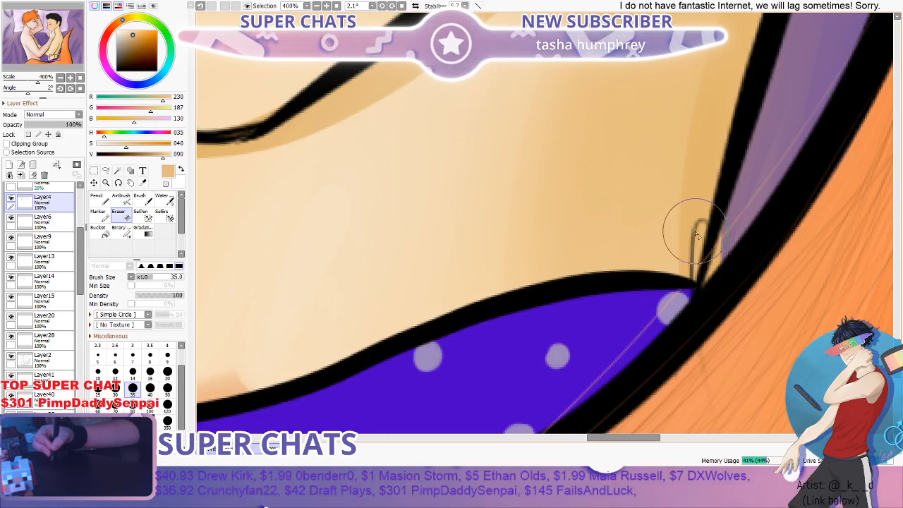
pyautogui.click(55, 366)
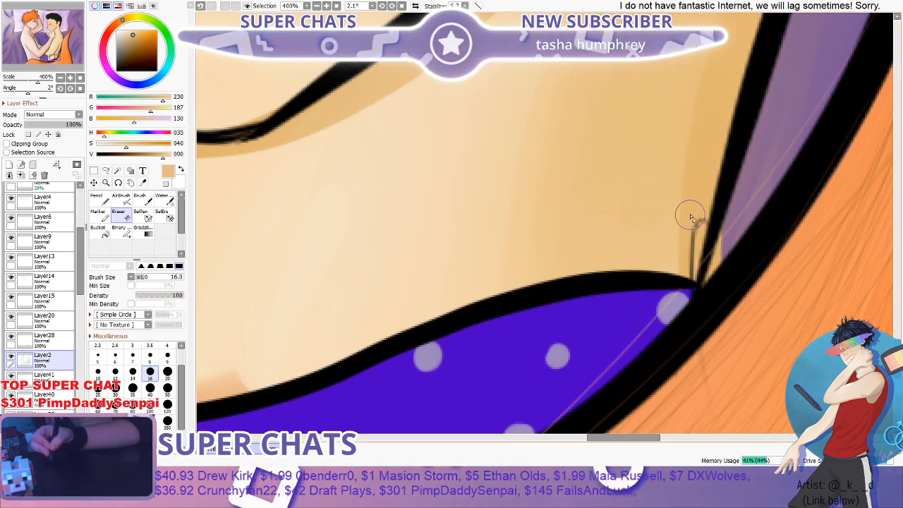
pyautogui.moveTo(710, 228); pyautogui.dragTo(733, 240)
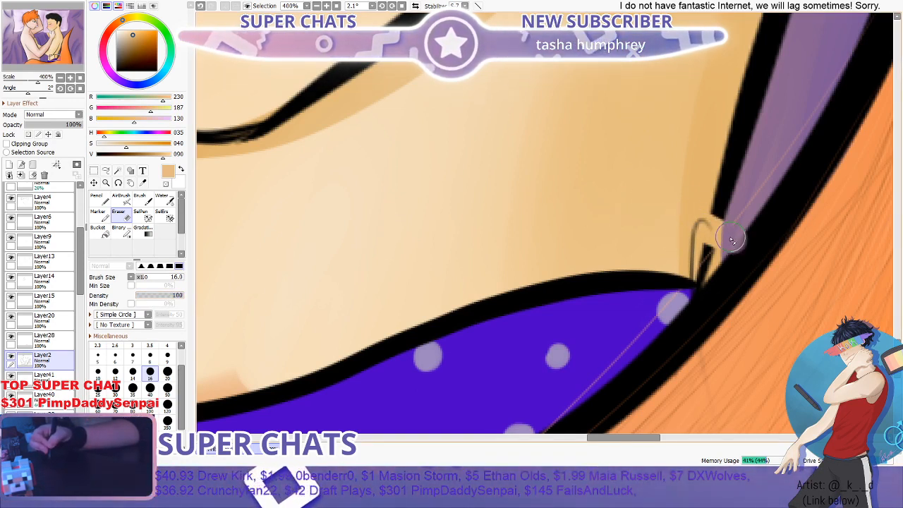
pyautogui.hotkey('ctrl', 'z')
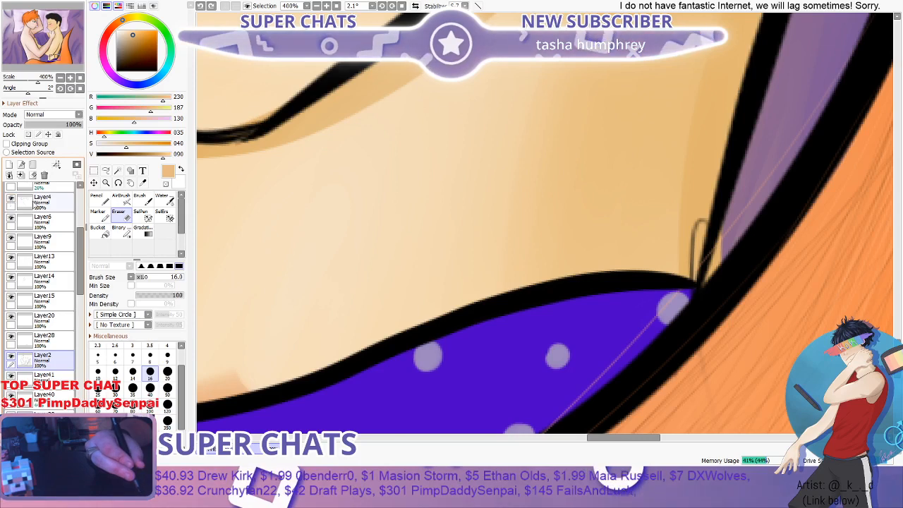
# - Select Layer27 and erase the tapering tip of the tan shadow beneath the dark-haired figure's elbow with the Eraser at size 16
pyautogui.moveTo(82, 241); pyautogui.dragTo(82, 363)
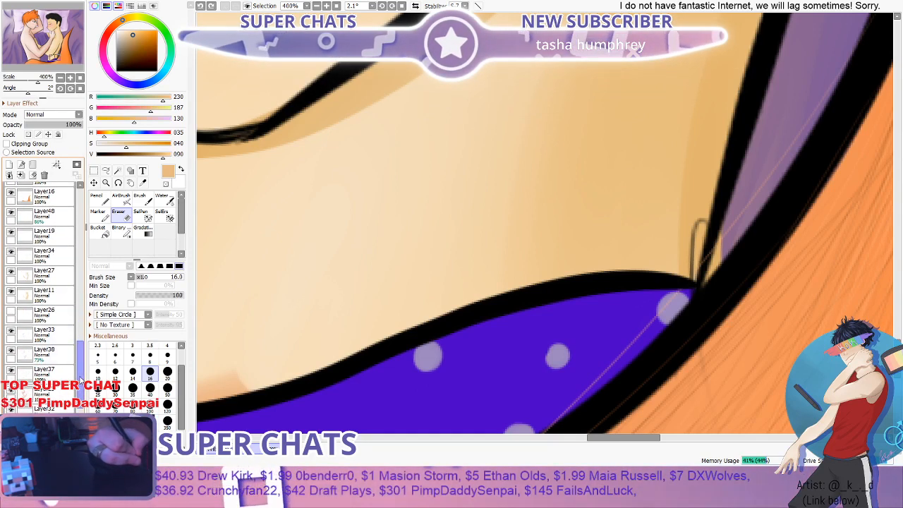
pyautogui.scroll(-5, 13, 331)
pyautogui.scroll(3, 13, 332)
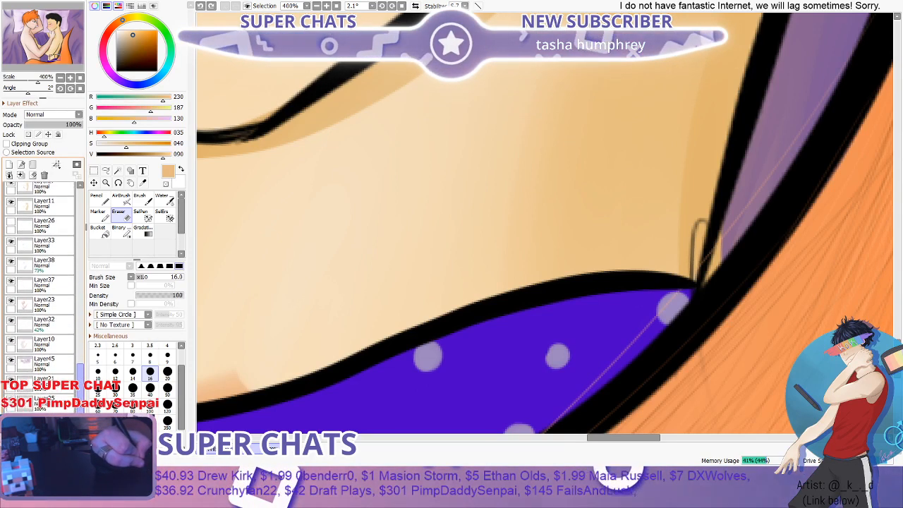
pyautogui.scroll(-6, 516, 240)
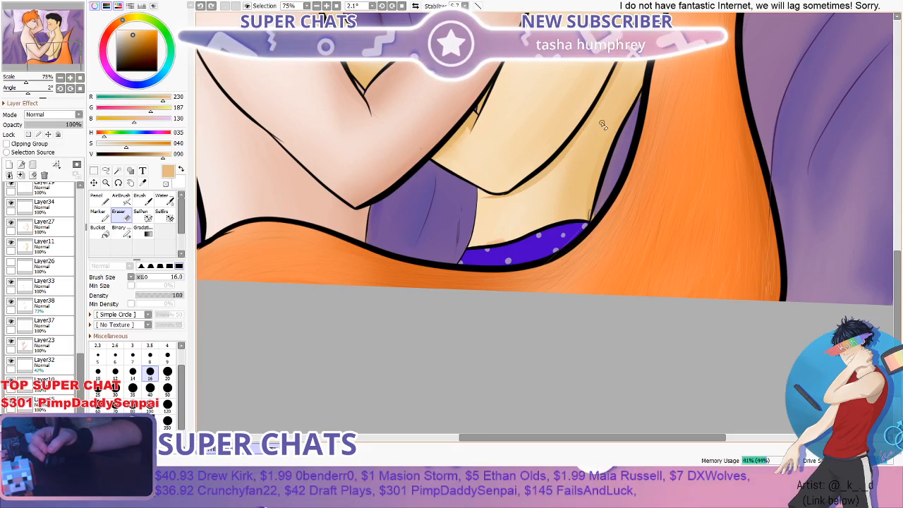
pyautogui.scroll(-1, 598, 118)
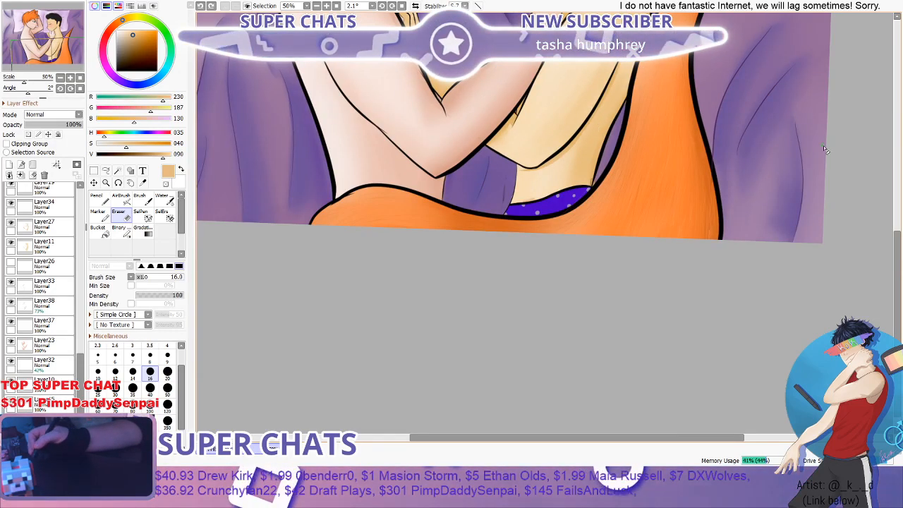
pyautogui.scroll(5, 559, 274)
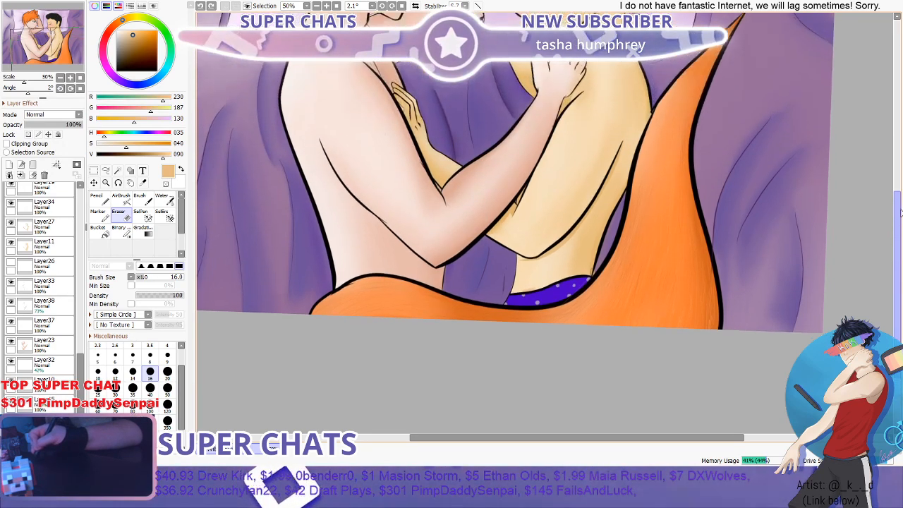
pyautogui.scroll(4, 558, 274)
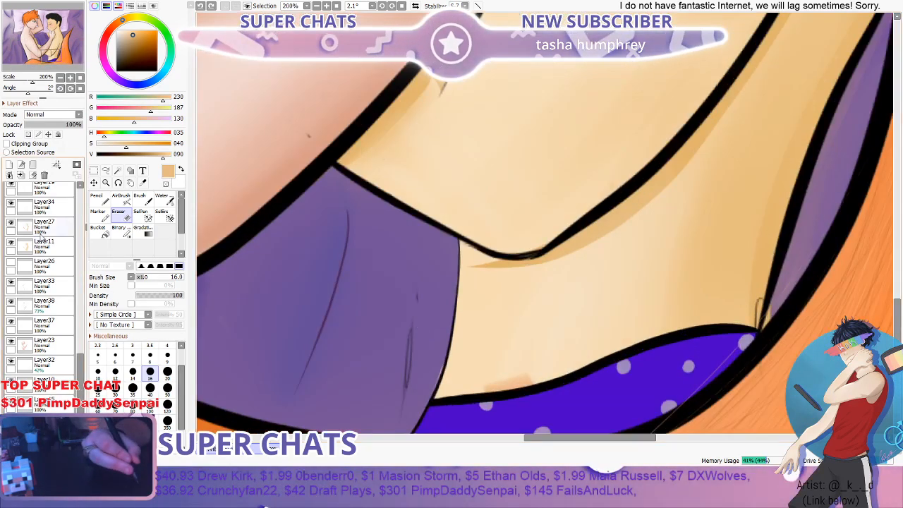
pyautogui.scroll(2, 497, 261)
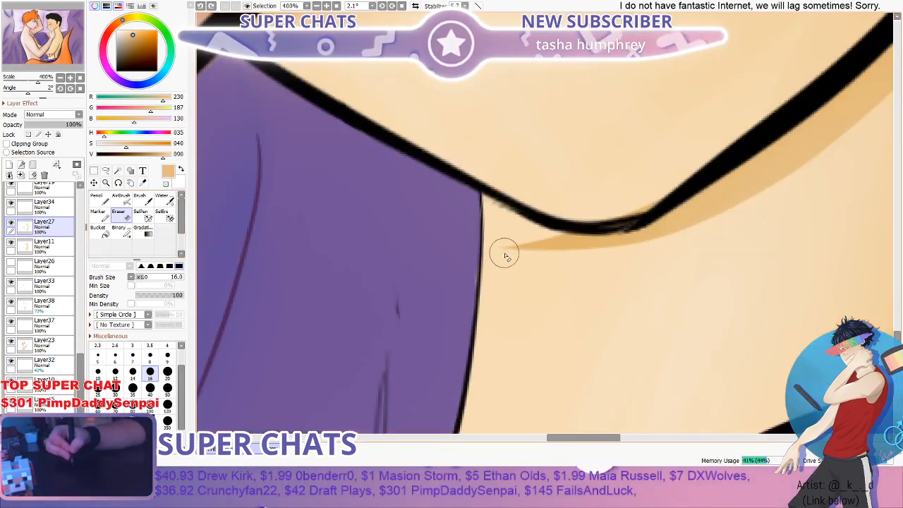
pyautogui.moveTo(520, 252)
pyautogui.mouseDown()
pyautogui.moveTo(550, 244)
pyautogui.moveTo(541, 241)
pyautogui.moveTo(624, 266)
pyautogui.moveTo(557, 248)
pyautogui.mouseUp()
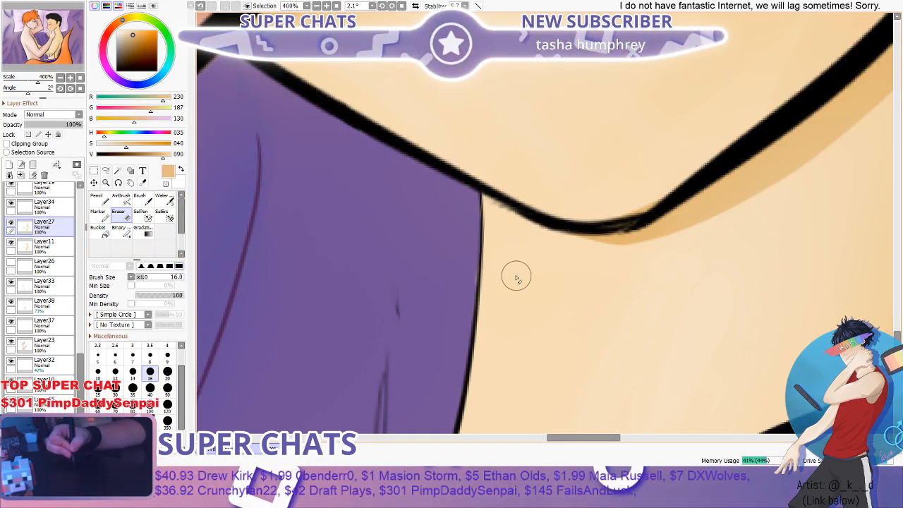
# - Select Layer2 and erase the stray line tip poking into the orange-haired figure's arm from its lower outline, above the elbow
pyautogui.scroll(-6, 512, 311)
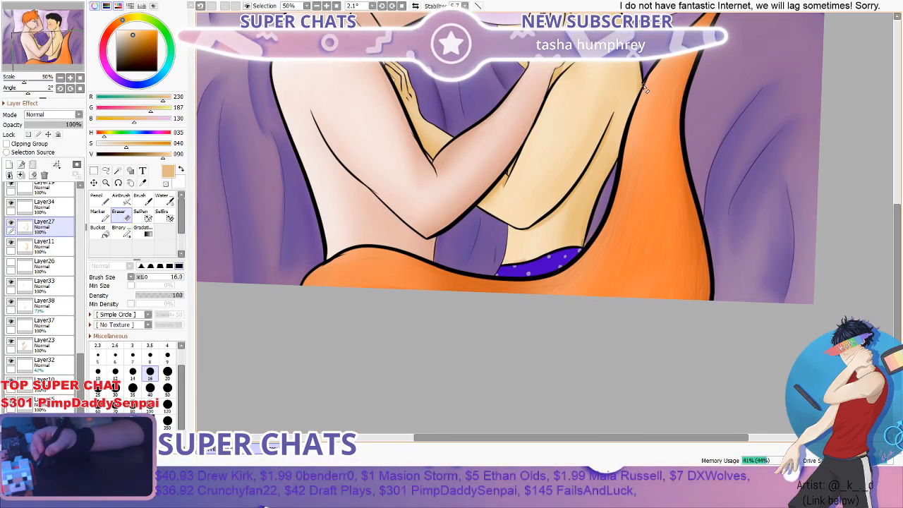
pyautogui.scroll(2, 643, 88)
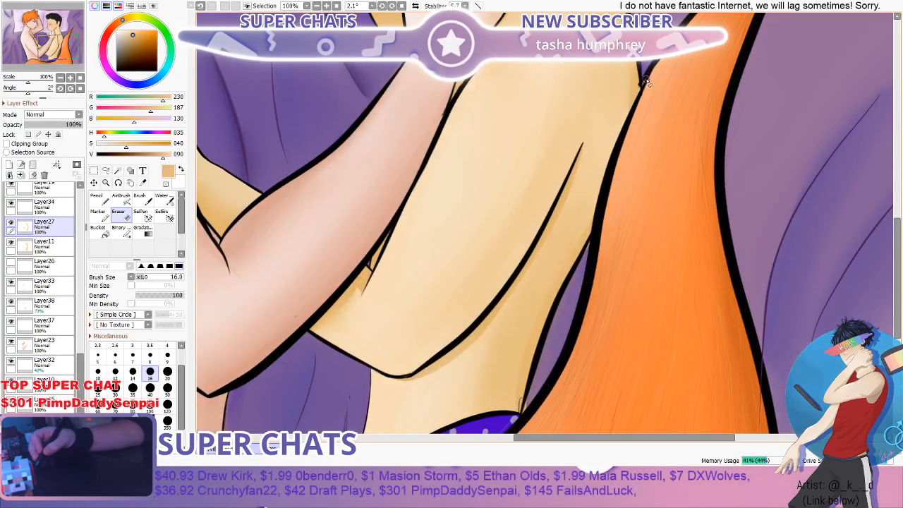
pyautogui.scroll(-3, 647, 81)
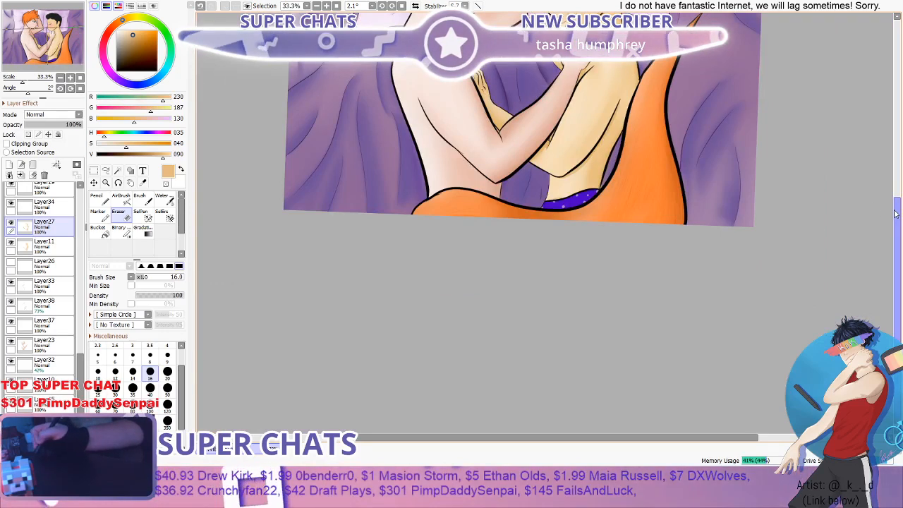
pyautogui.moveTo(897, 214); pyautogui.dragTo(900, 164)
pyautogui.scroll(5, 473, 280)
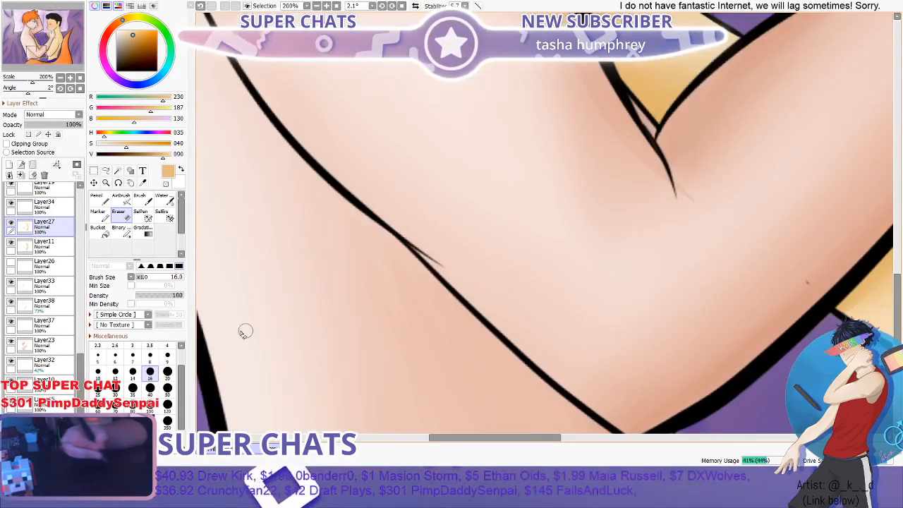
pyautogui.moveTo(80, 376); pyautogui.dragTo(80, 269)
pyautogui.click(43, 287)
pyautogui.scroll(2, 450, 277)
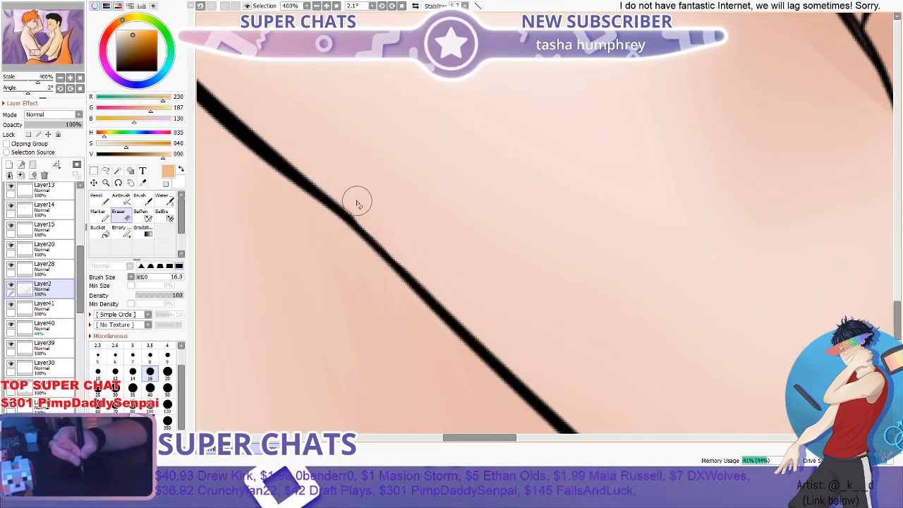
# - Try to erase the faint shadow tip beside the orange-haired figure's inner-elbow crease with the Eraser at size 16
pyautogui.scroll(-1, 412, 156)
pyautogui.scroll(-4, 413, 157)
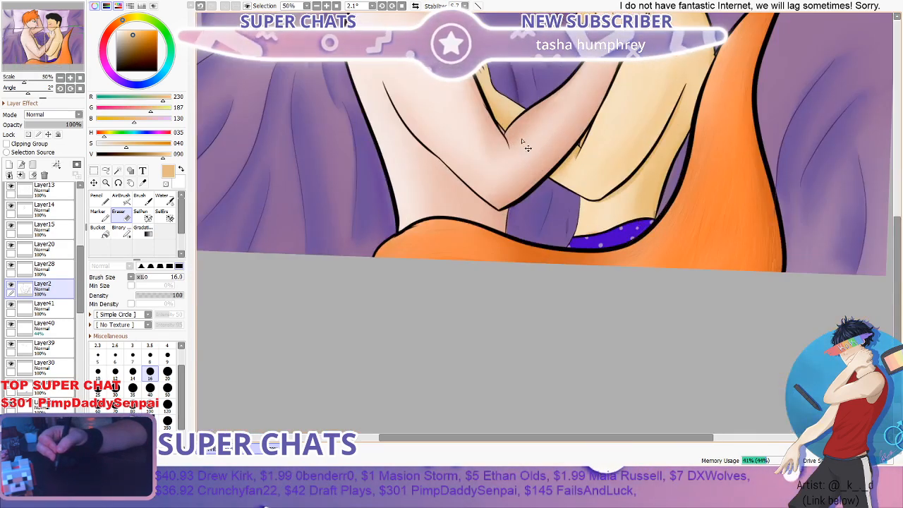
pyautogui.scroll(2, 521, 154)
pyautogui.scroll(4, 521, 154)
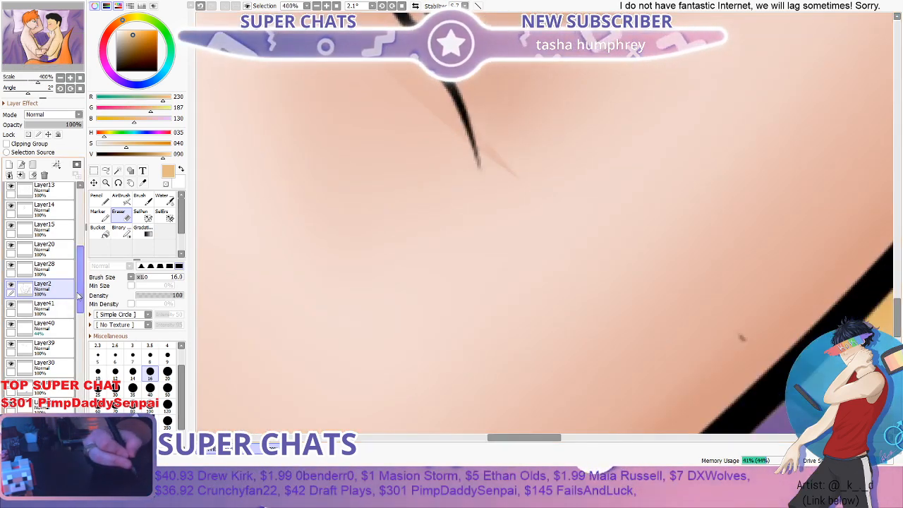
pyautogui.moveTo(78, 296); pyautogui.dragTo(76, 323)
pyautogui.scroll(-3, 55, 326)
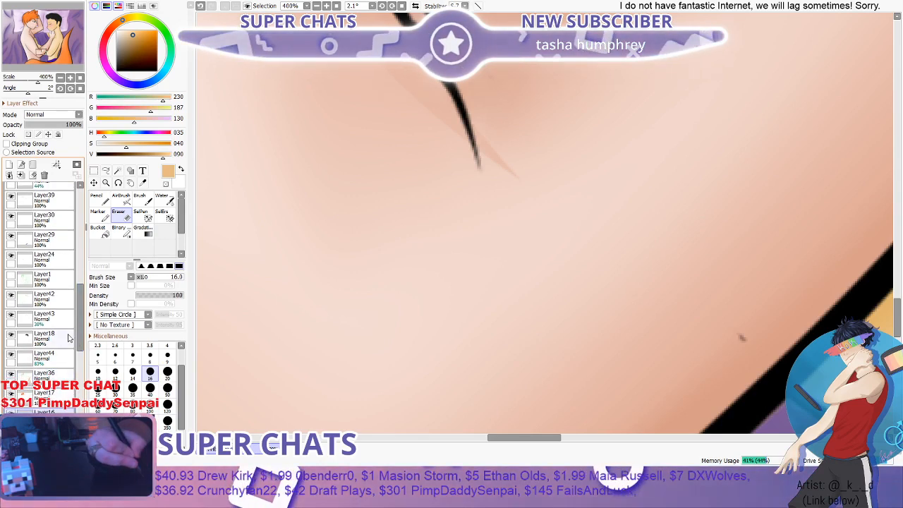
pyautogui.scroll(-5, 68, 339)
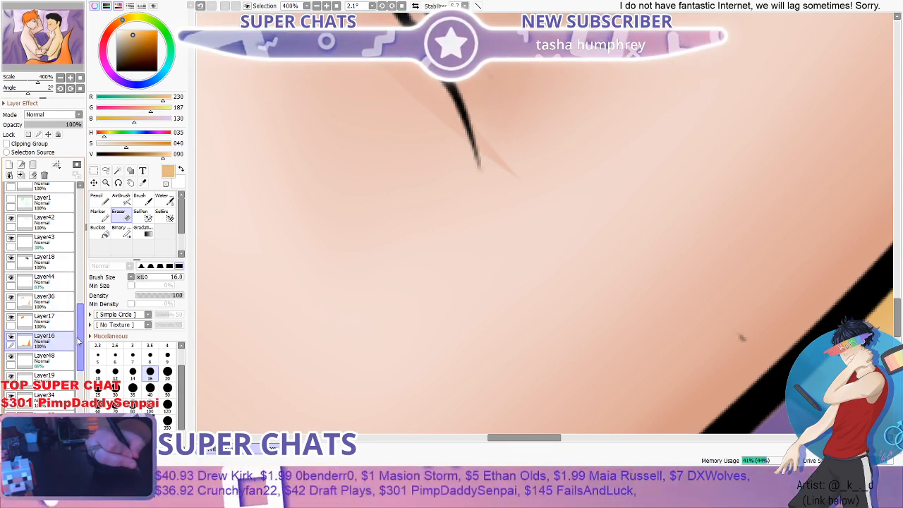
pyautogui.scroll(-4, 77, 357)
pyautogui.scroll(-5, 77, 357)
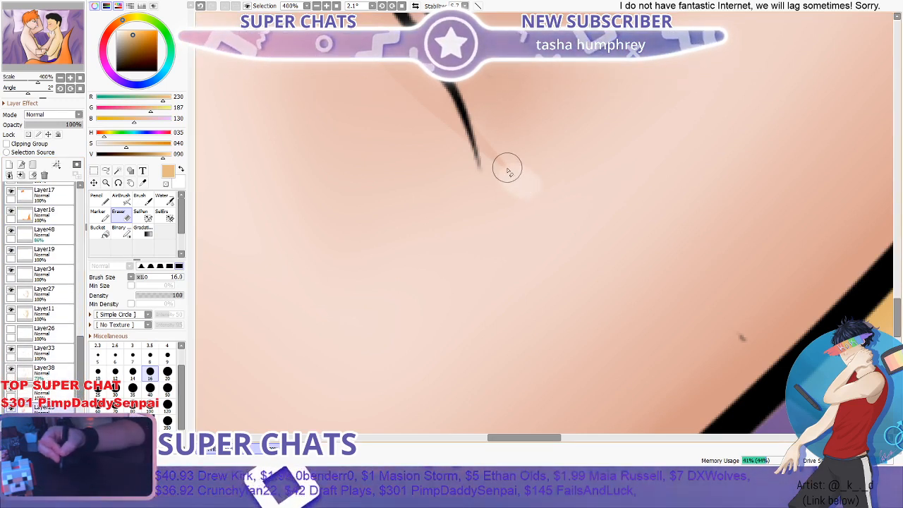
pyautogui.moveTo(506, 168); pyautogui.dragTo(539, 191)
pyautogui.hotkey('ctrl', 'z')
pyautogui.hotkey('ctrl', 'z')
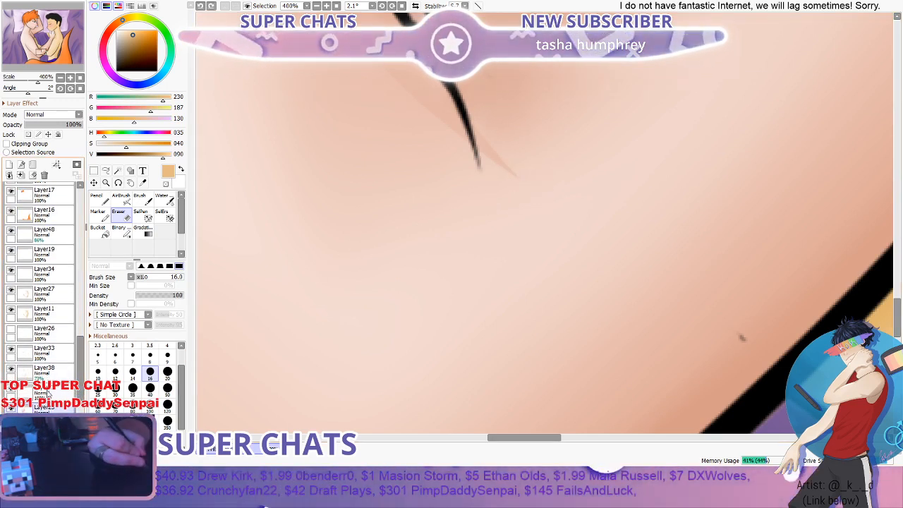
pyautogui.moveTo(501, 145)
pyautogui.mouseDown()
pyautogui.moveTo(465, 202)
pyautogui.moveTo(439, 214)
pyautogui.mouseUp()
pyautogui.hotkey('ctrl', 'z')
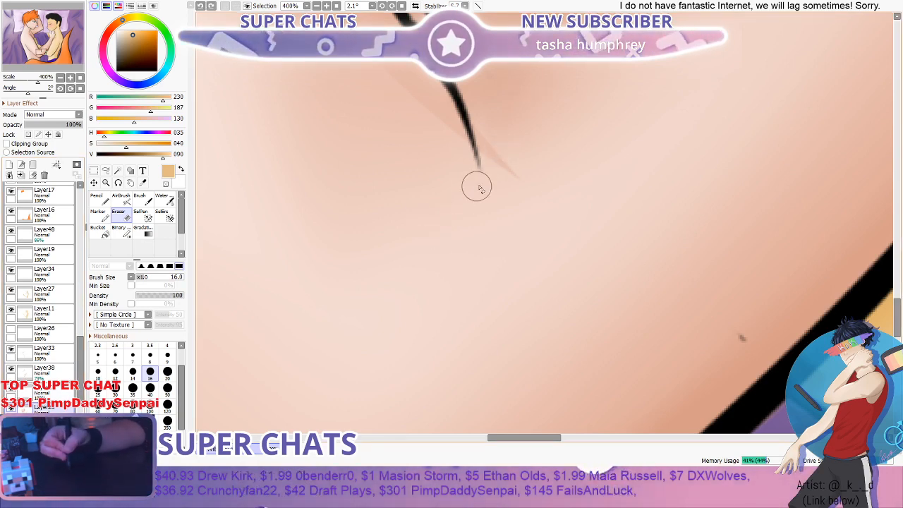
# - Blend away the faint shadow tip beside the inner-elbow crease with the watercolour brush at size 16
pyautogui.scroll(-3, 544, 145)
pyautogui.scroll(5, 544, 145)
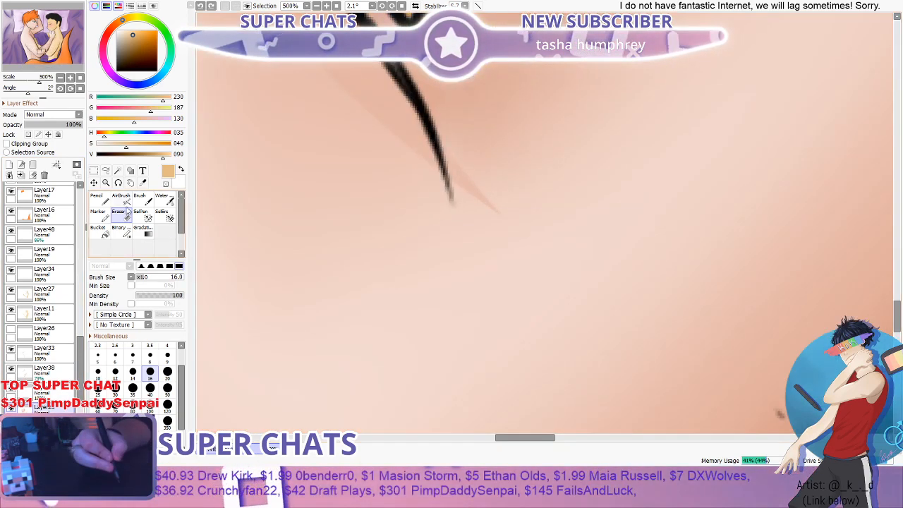
pyautogui.click(164, 200)
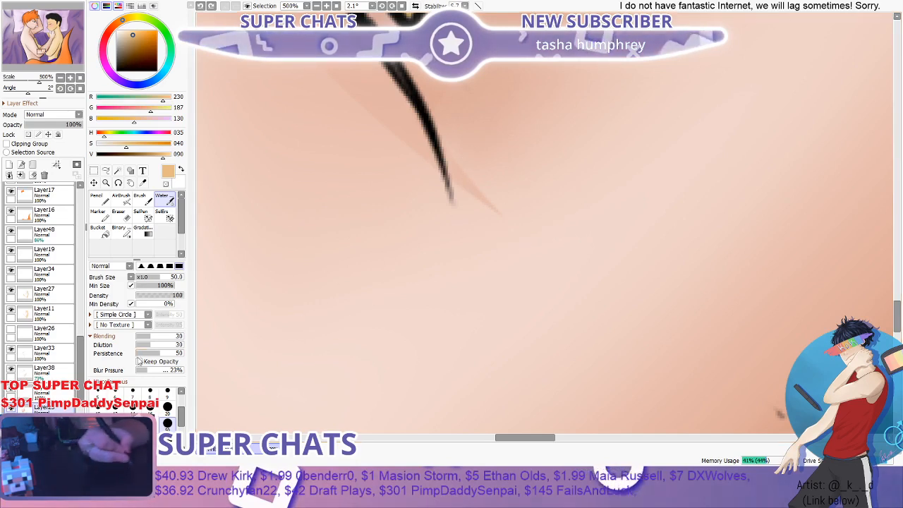
pyautogui.click(151, 409)
pyautogui.moveTo(498, 214)
pyautogui.mouseDown()
pyautogui.moveTo(459, 236)
pyautogui.moveTo(466, 204)
pyautogui.mouseUp()
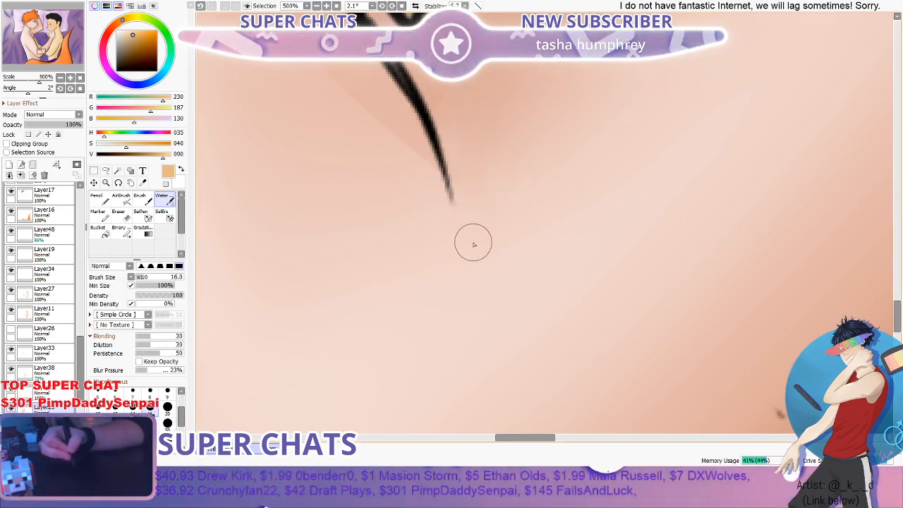
# - Show the blue striped overlay on Layer22 and set its opacity to 16%
pyautogui.scroll(-7, 474, 245)
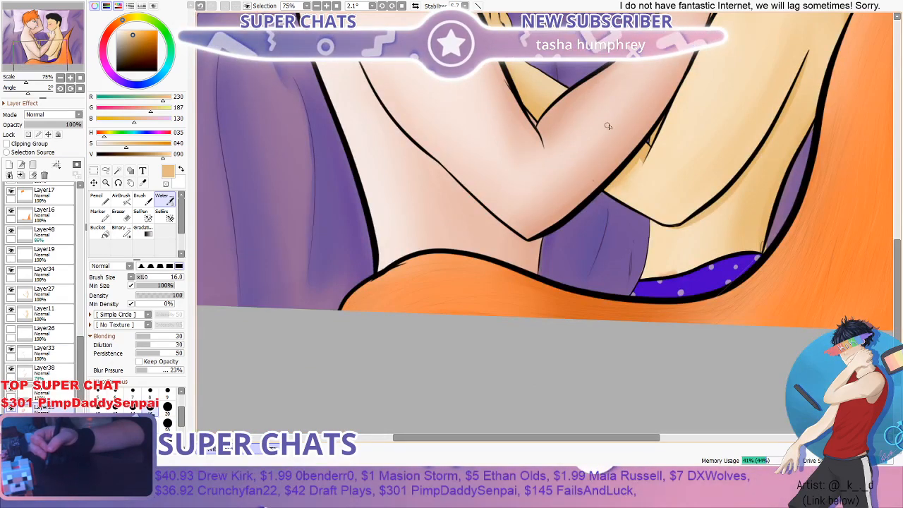
pyautogui.moveTo(900, 256); pyautogui.dragTo(900, 107)
pyautogui.scroll(-4, 900, 107)
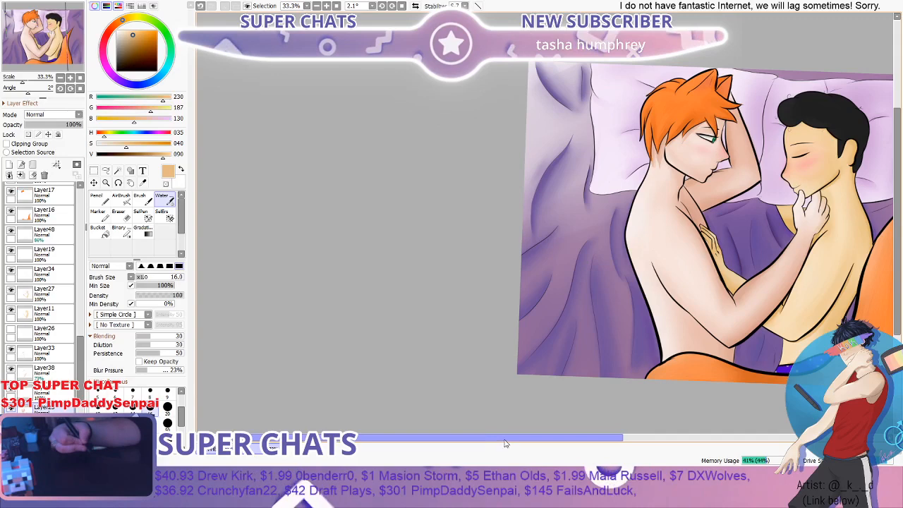
pyautogui.moveTo(505, 444); pyautogui.dragTo(610, 443)
pyautogui.moveTo(898, 162); pyautogui.dragTo(888, 181)
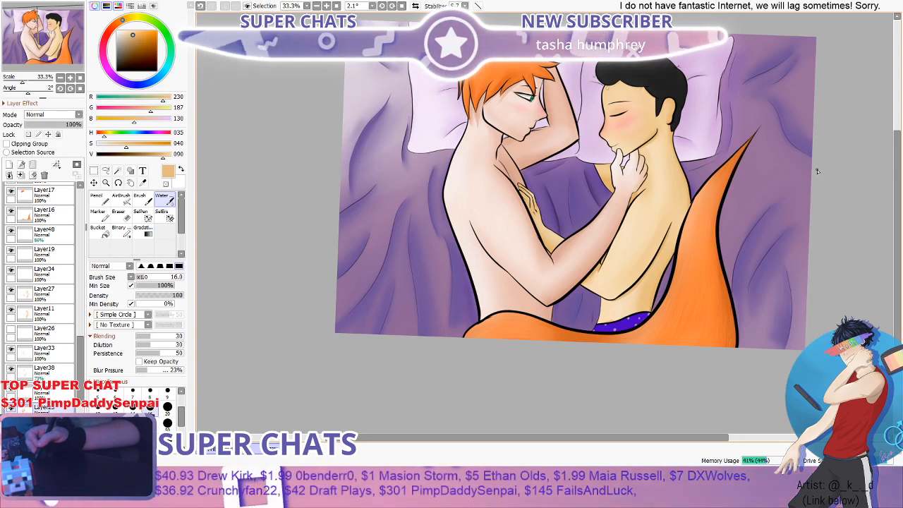
pyautogui.scroll(2, 833, 165)
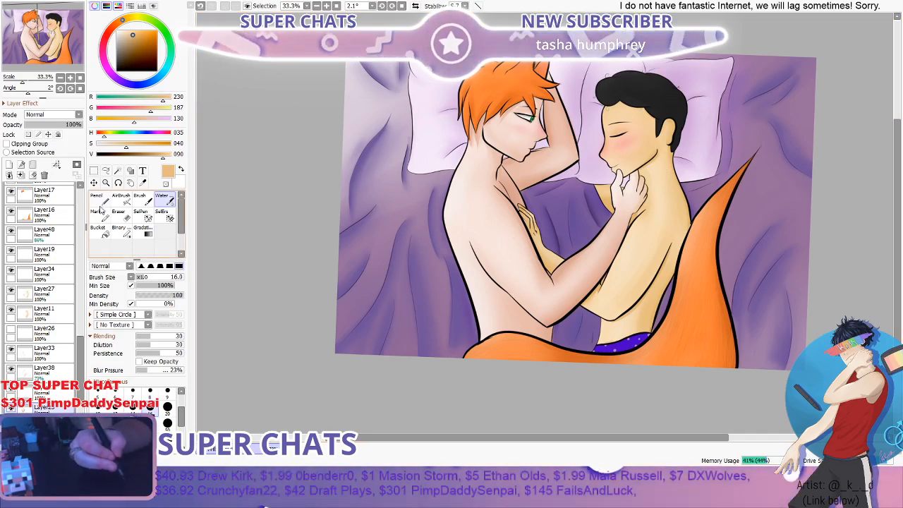
pyautogui.click(101, 201)
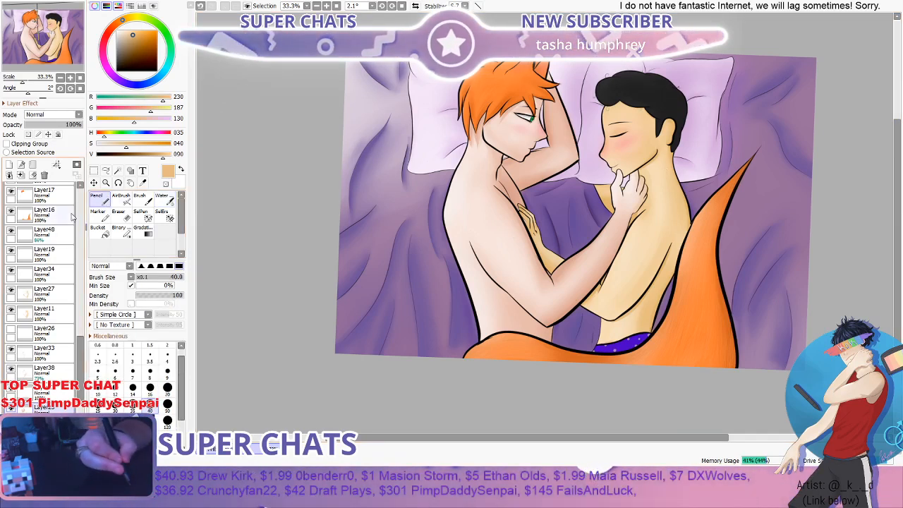
pyautogui.scroll(5, 42, 283)
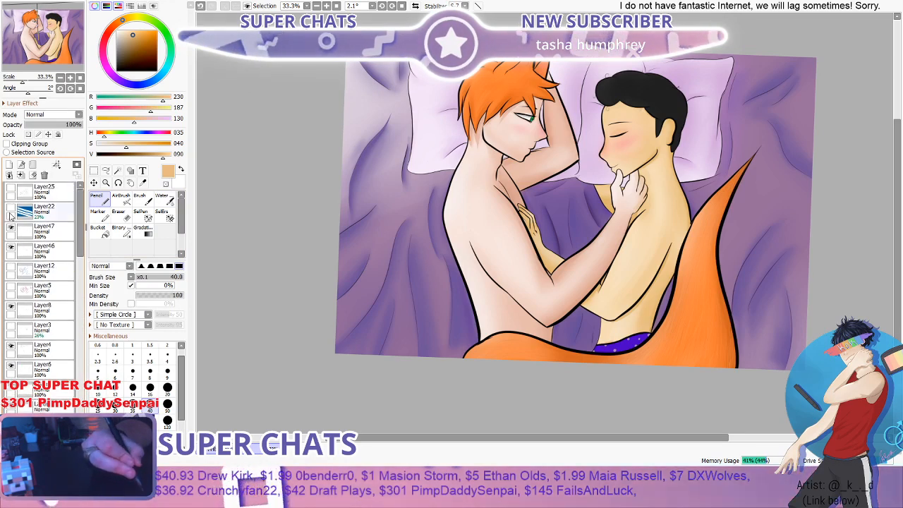
pyautogui.click(10, 211)
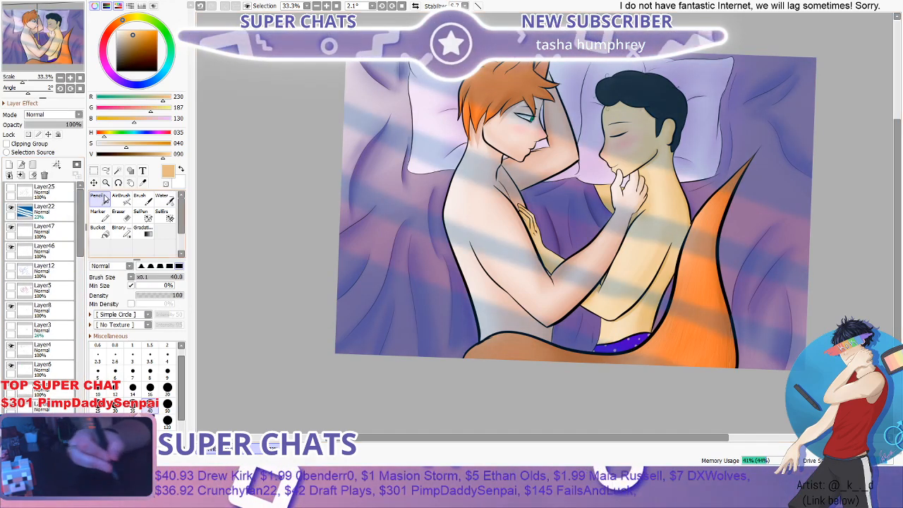
pyautogui.click(62, 211)
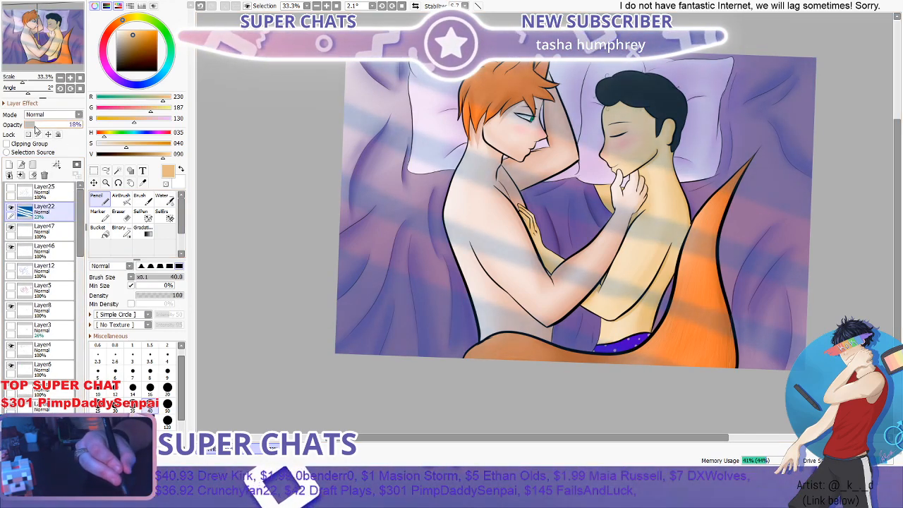
pyautogui.moveTo(36, 127); pyautogui.dragTo(35, 127)
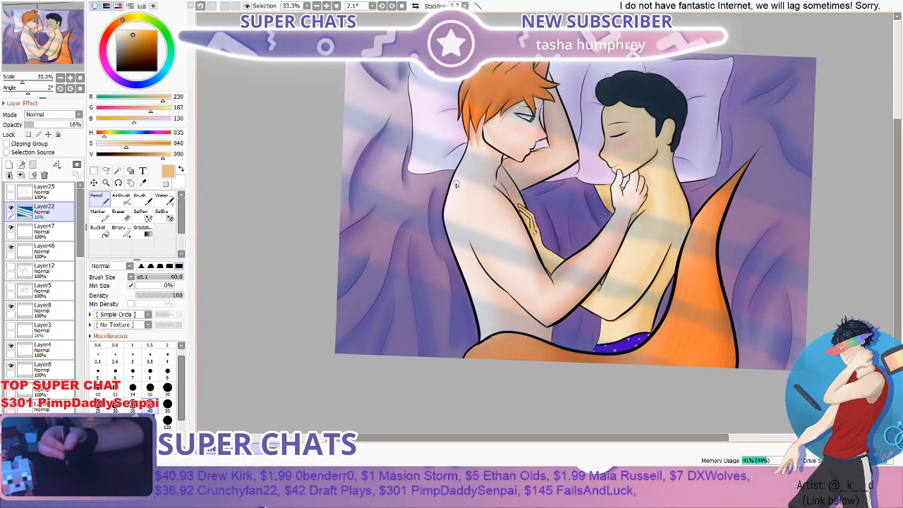
# - Examine how the striped overlay looks across both figures, close up and over the whole painting
pyautogui.scroll(-3, 468, 192)
pyautogui.scroll(1, 568, 153)
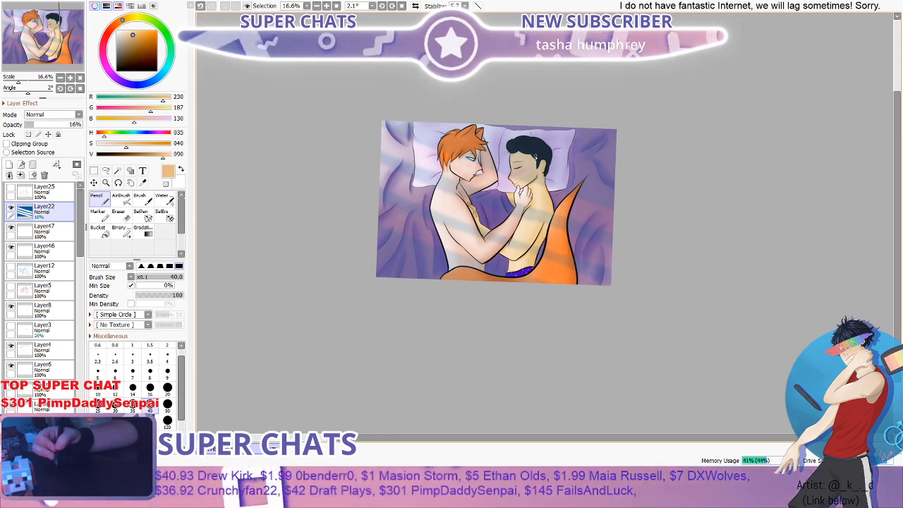
pyautogui.scroll(1, 541, 151)
pyautogui.scroll(4, 530, 153)
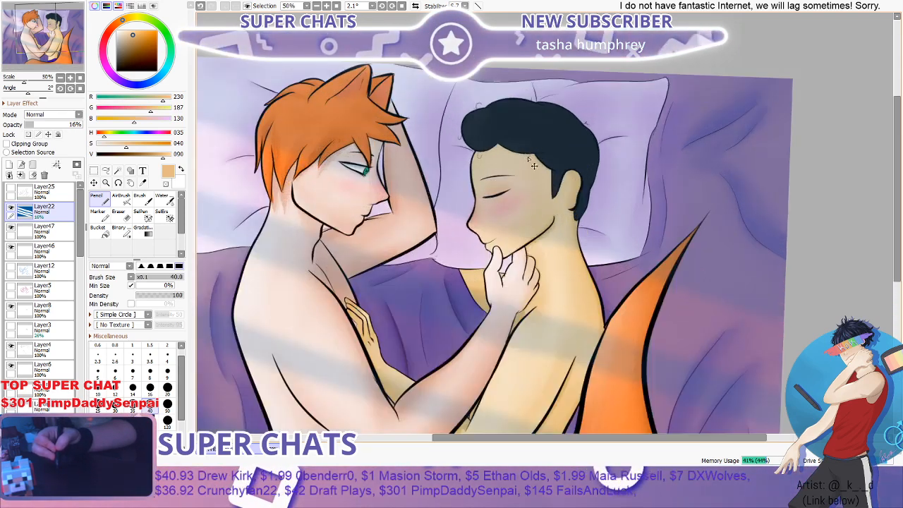
pyautogui.scroll(-3, 533, 167)
pyautogui.scroll(-1, 533, 167)
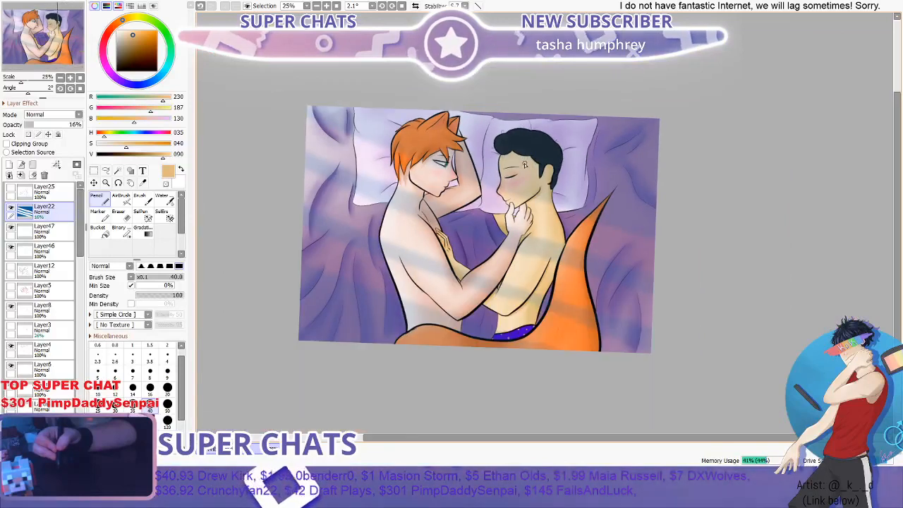
pyautogui.scroll(1, 449, 258)
pyautogui.scroll(-1, 301, 214)
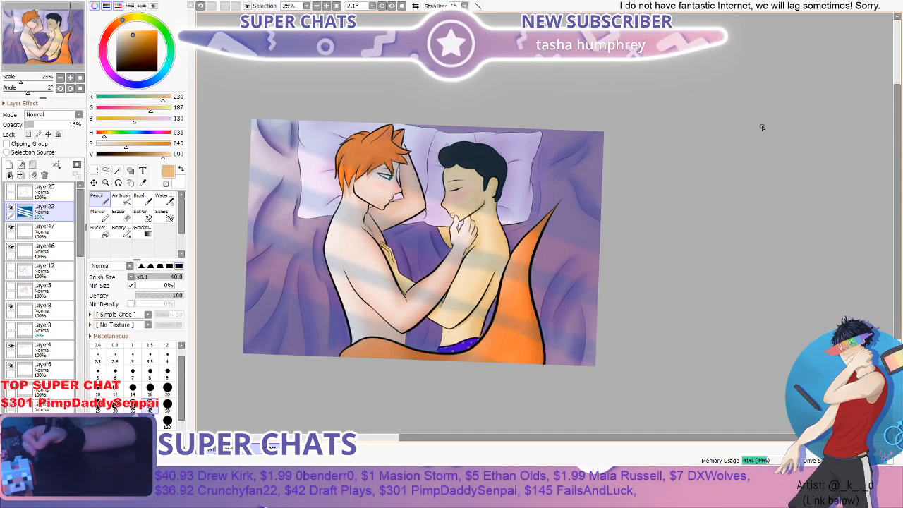
pyautogui.scroll(-3, 874, 174)
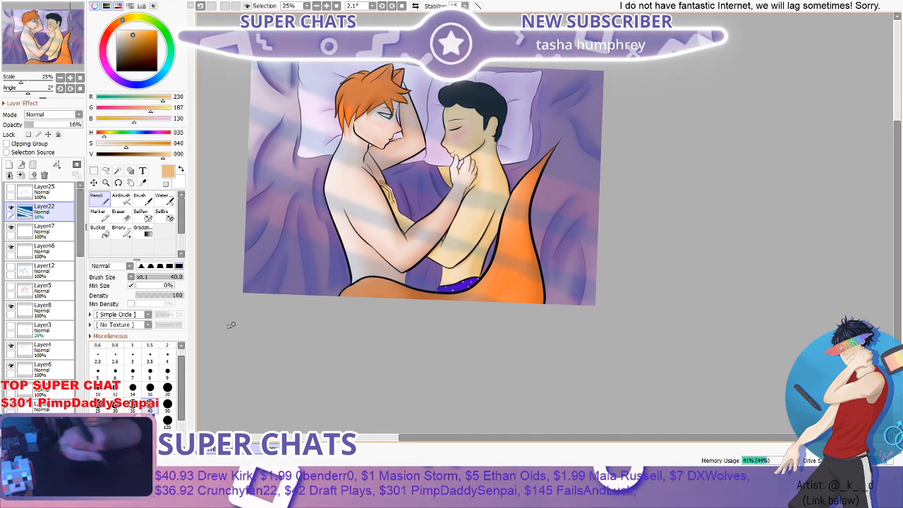
# - Set the colour to black and draw crossing Pencil strokes at size 40 over the dark-haired figure's elbow and waistband on new Layer49 above Layer22
pyautogui.click(132, 49)
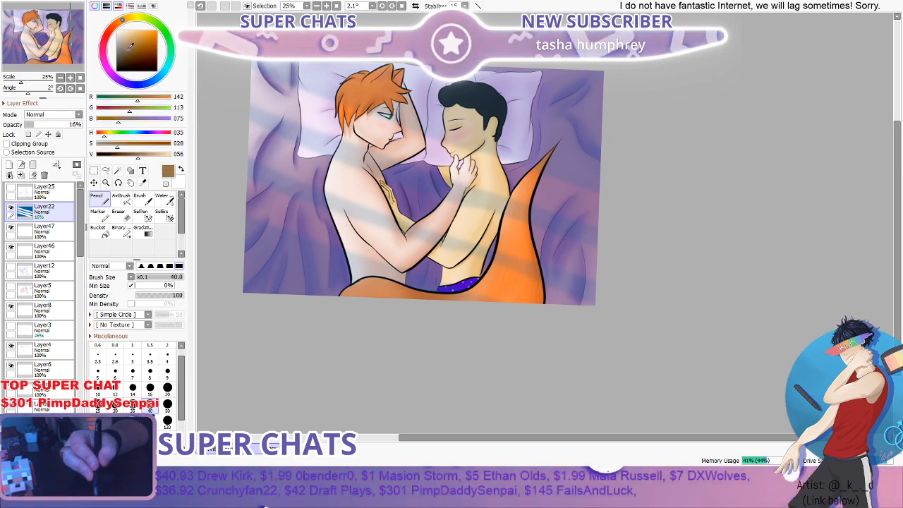
pyautogui.click(110, 70)
pyautogui.click(129, 49)
pyautogui.click(149, 84)
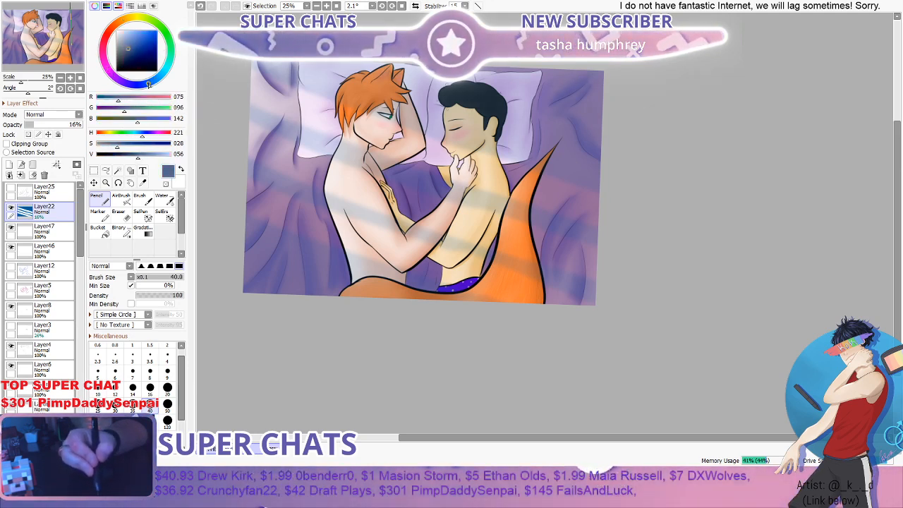
pyautogui.moveTo(153, 53)
pyautogui.mouseDown()
pyautogui.moveTo(150, 34)
pyautogui.moveTo(146, 44)
pyautogui.mouseUp()
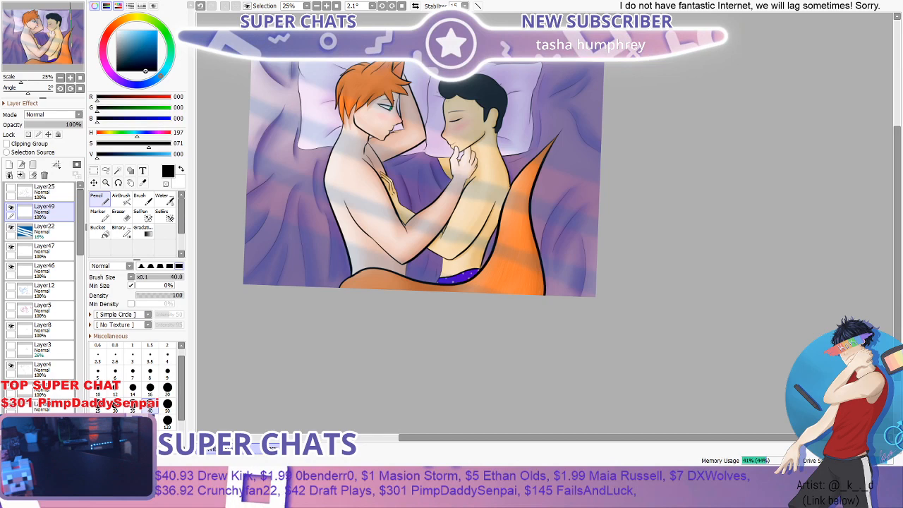
pyautogui.moveTo(453, 244); pyautogui.dragTo(468, 291)
pyautogui.moveTo(471, 242); pyautogui.dragTo(461, 276)
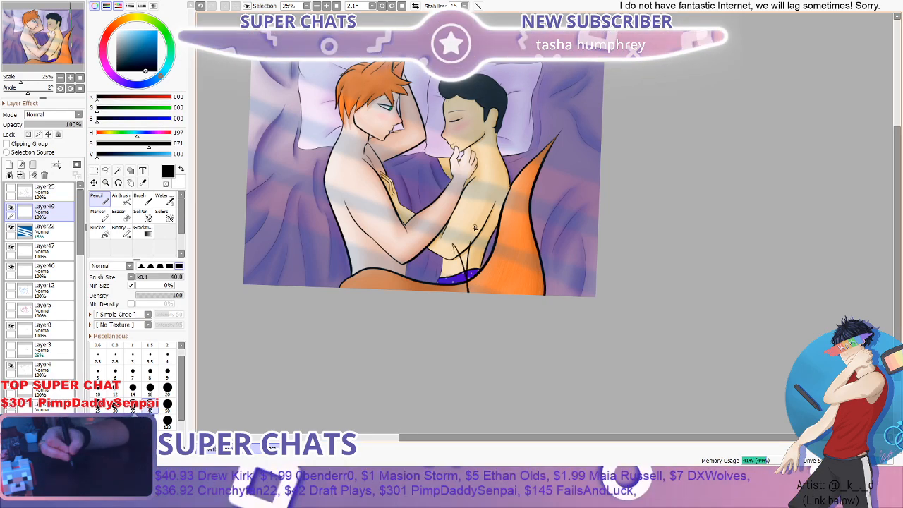